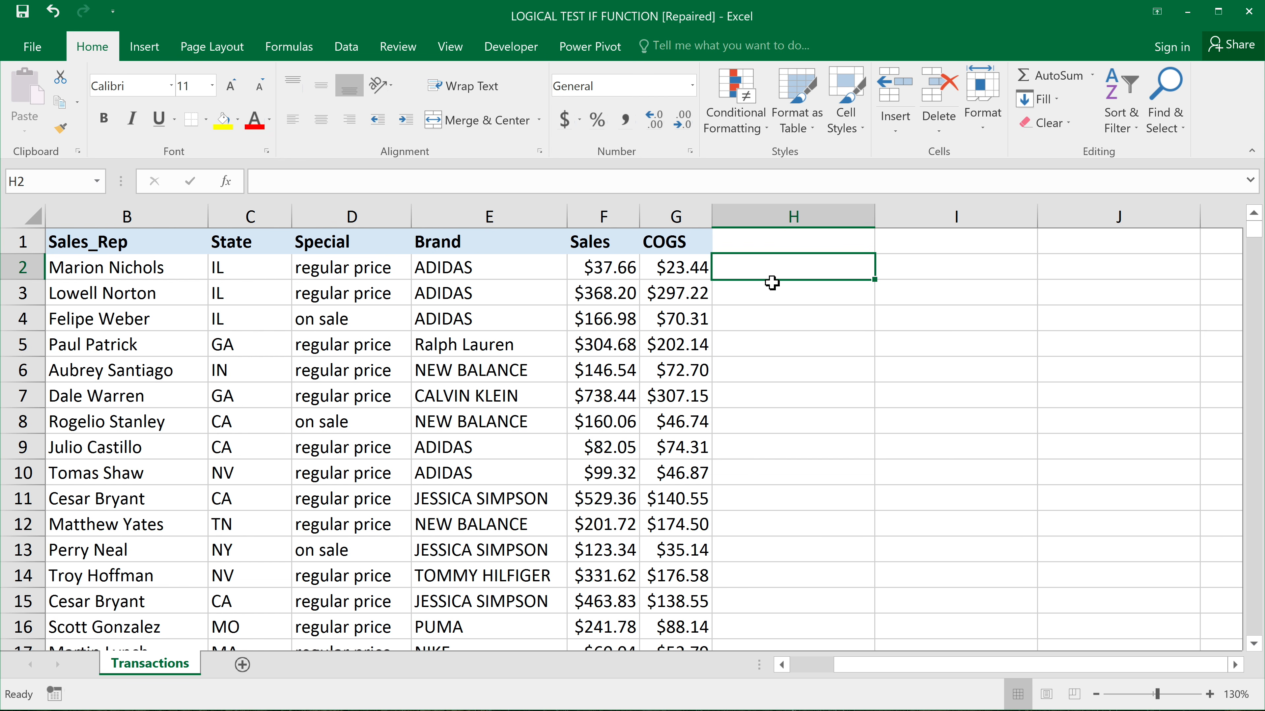
# - Start an IF formula in H2 with the logical test F2>50
pyautogui.write('=')
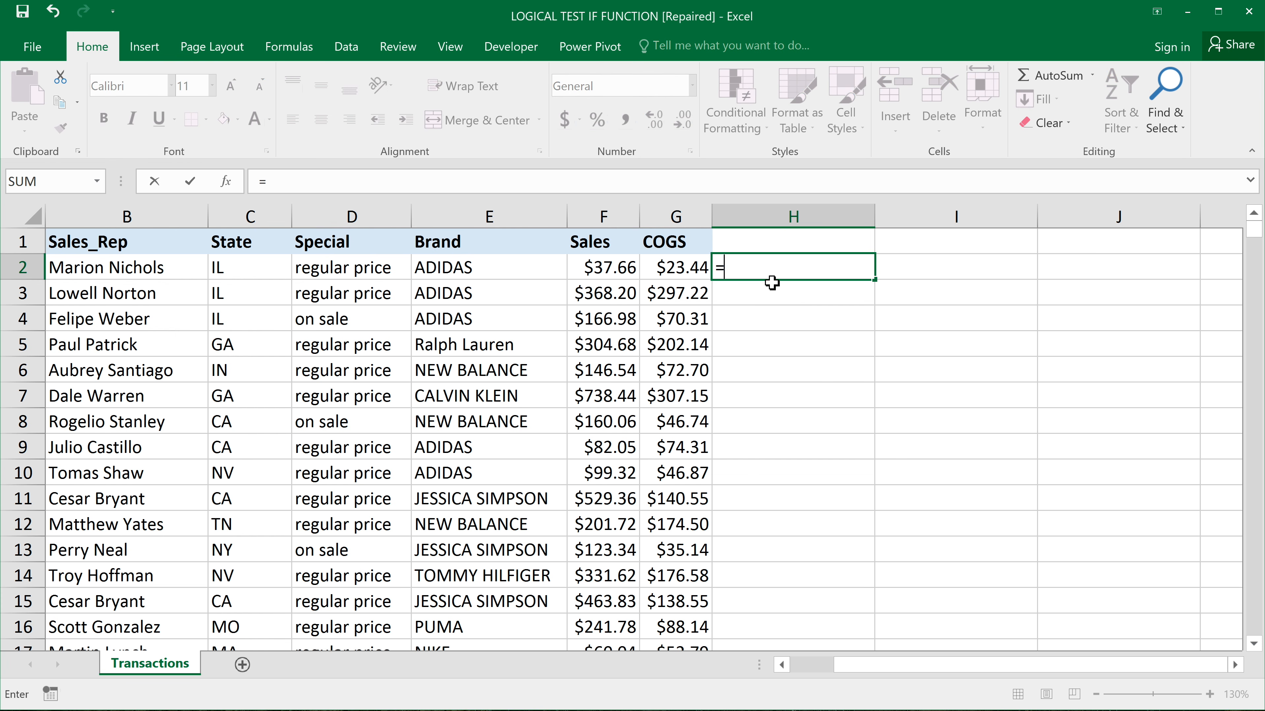
pyautogui.write('if(')
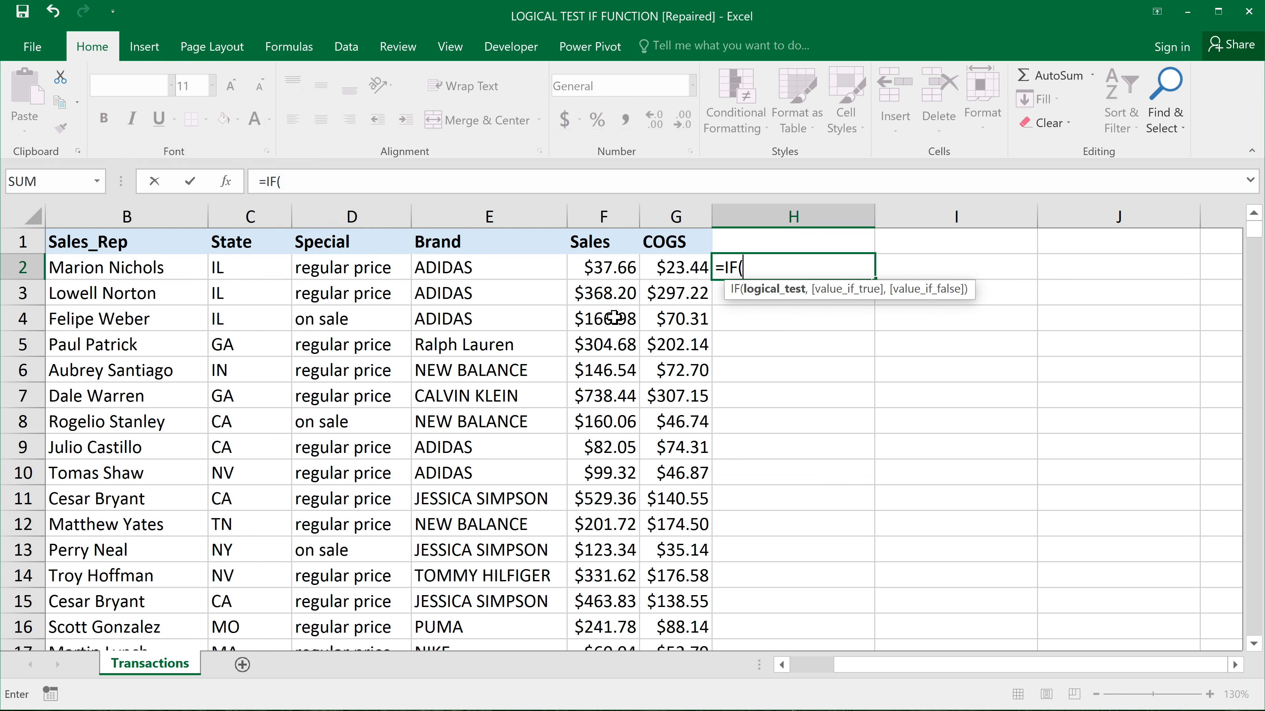
pyautogui.click(610, 268)
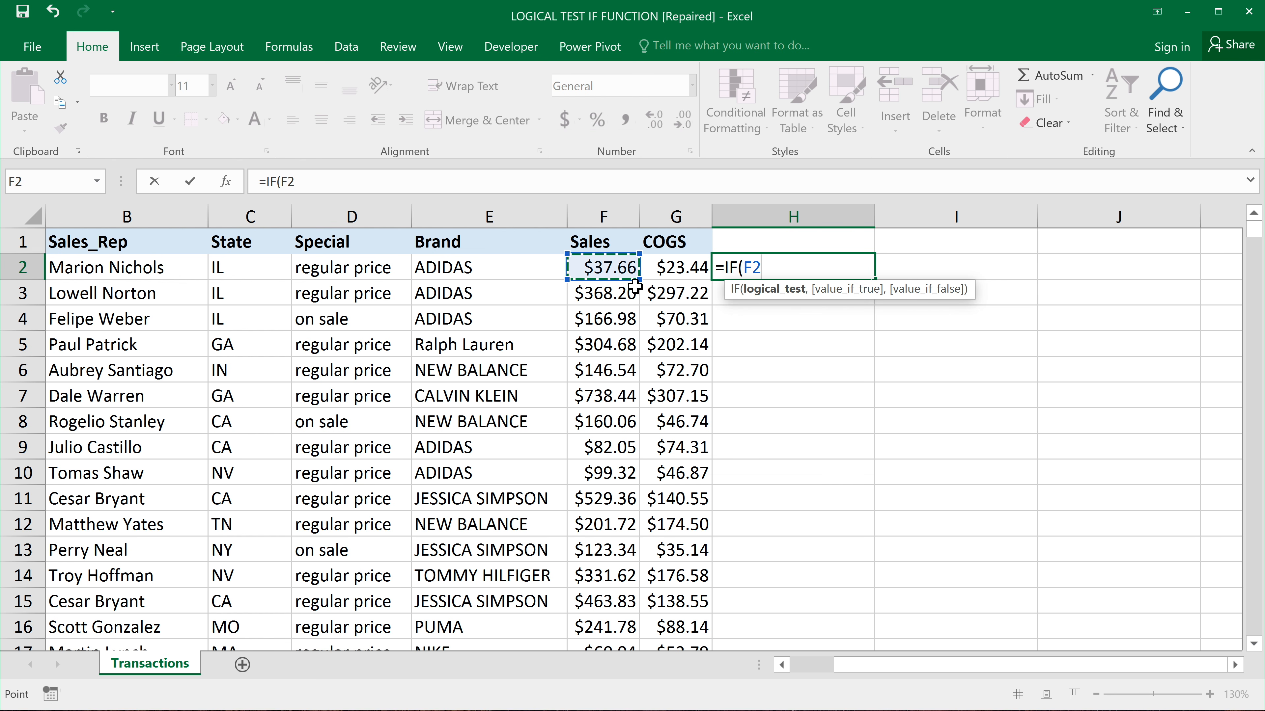
pyautogui.write('>50,')
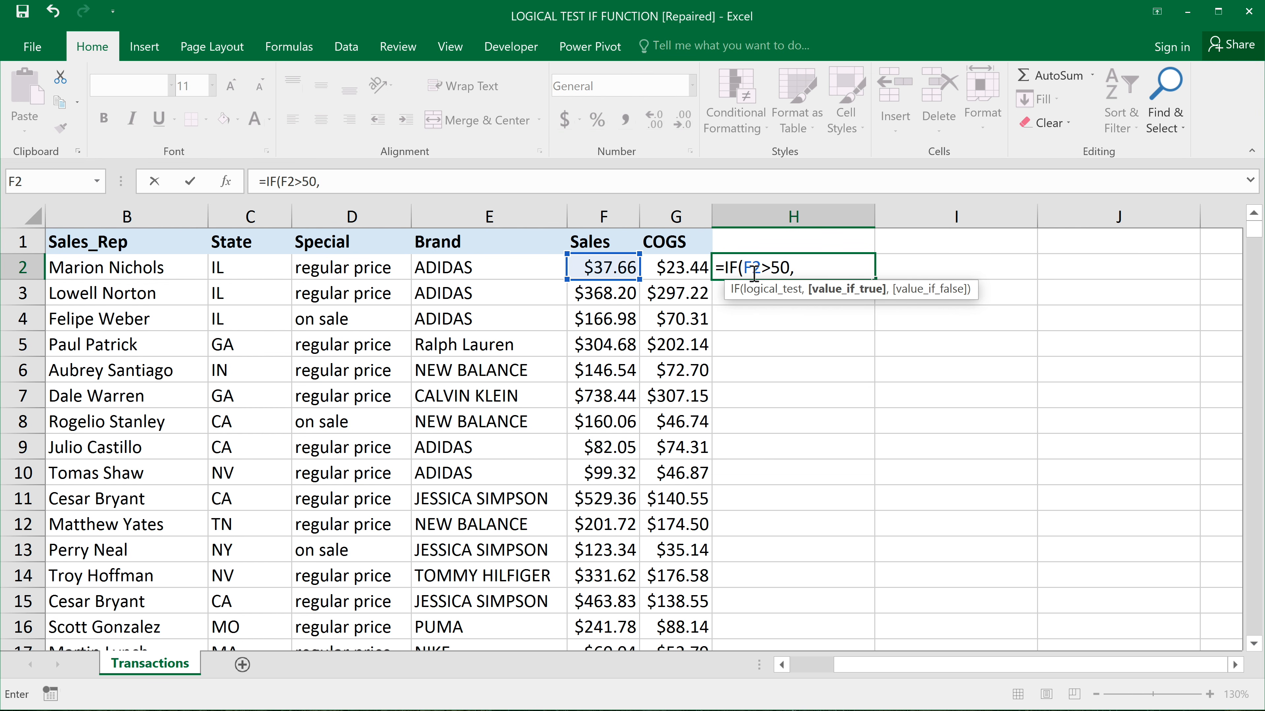
pyautogui.moveTo(743, 269); pyautogui.dragTo(788, 269)
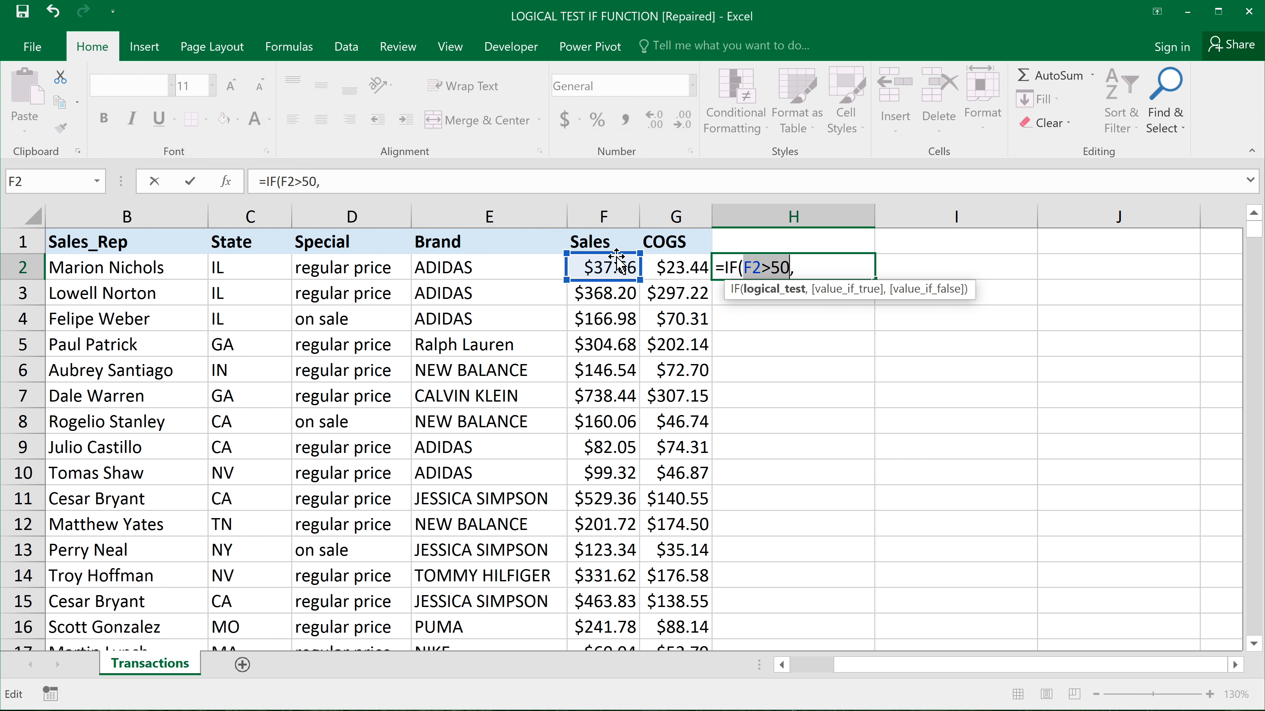
pyautogui.click(819, 269)
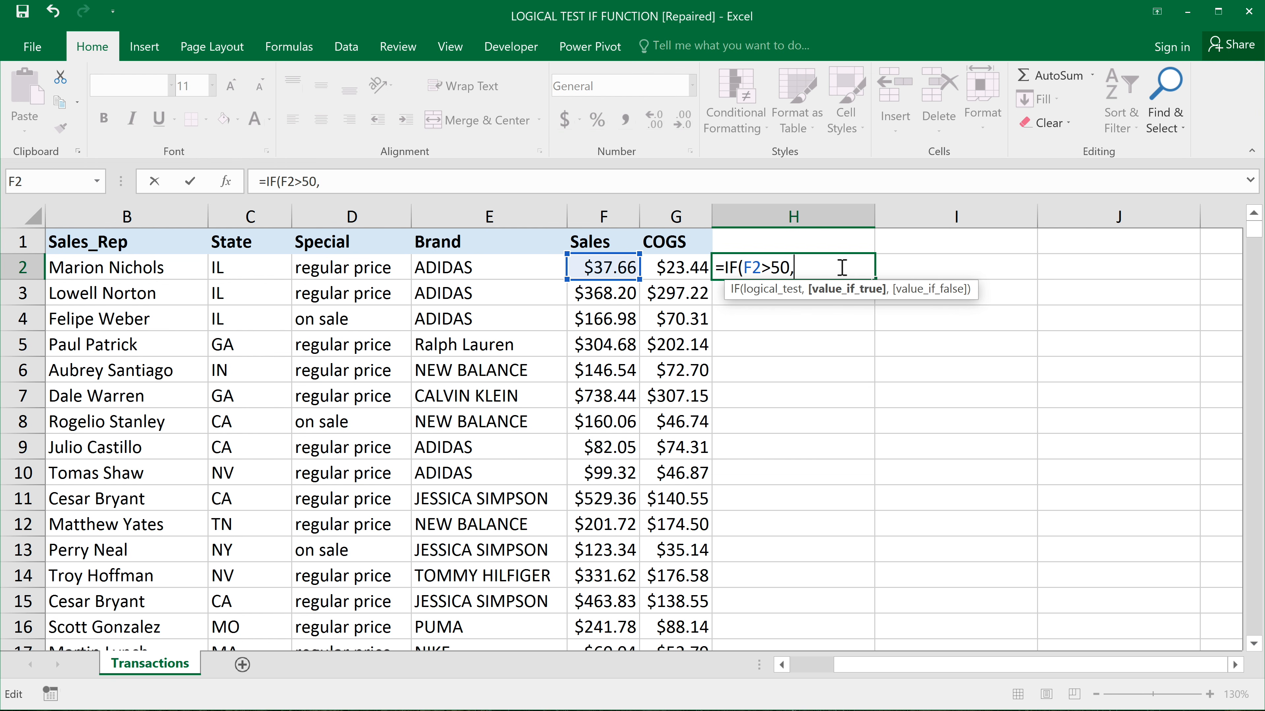
# - Complete the H2 formula so it returns "good number" when true and "bad number" when false
pyautogui.write('"good number')
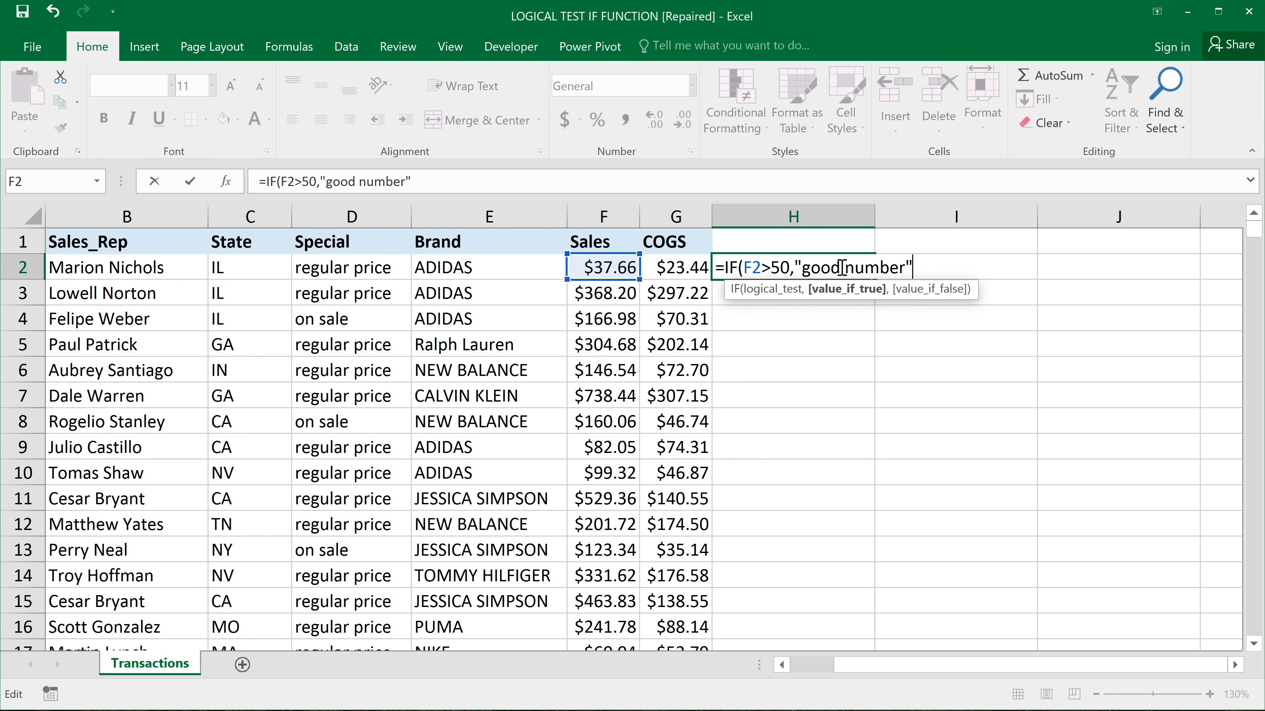
pyautogui.write('",')
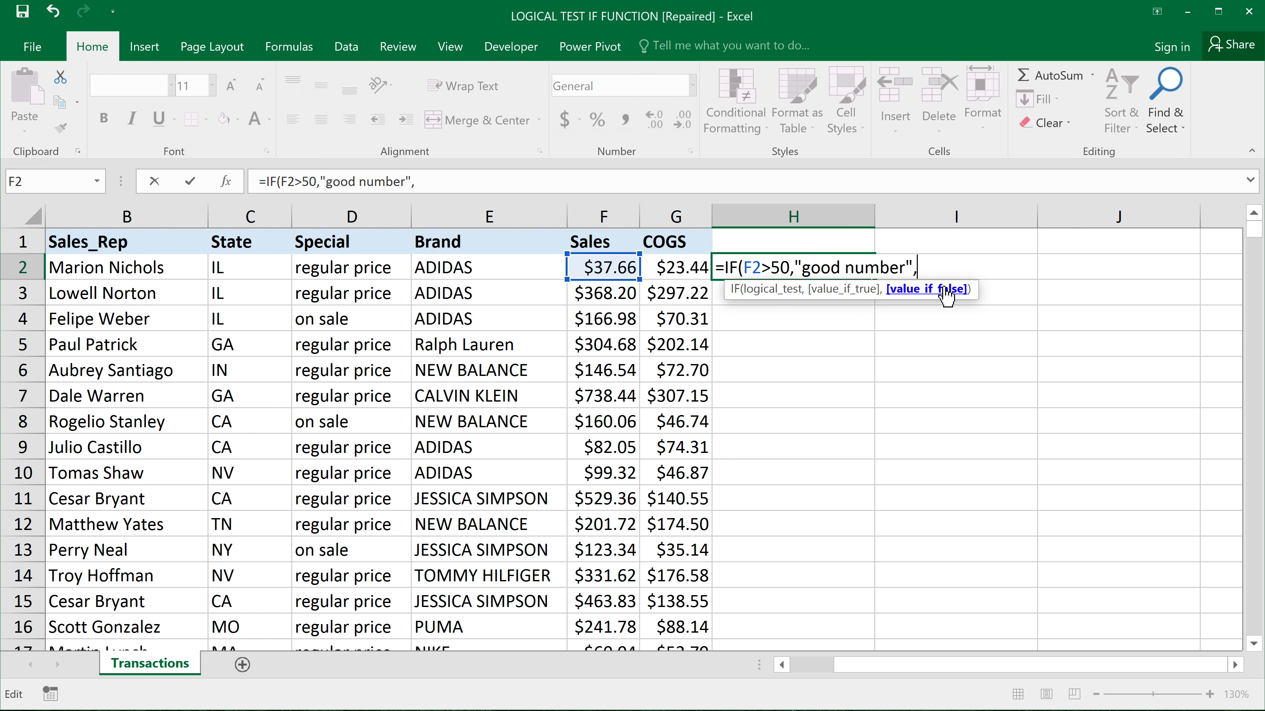
pyautogui.write('"bad number"')
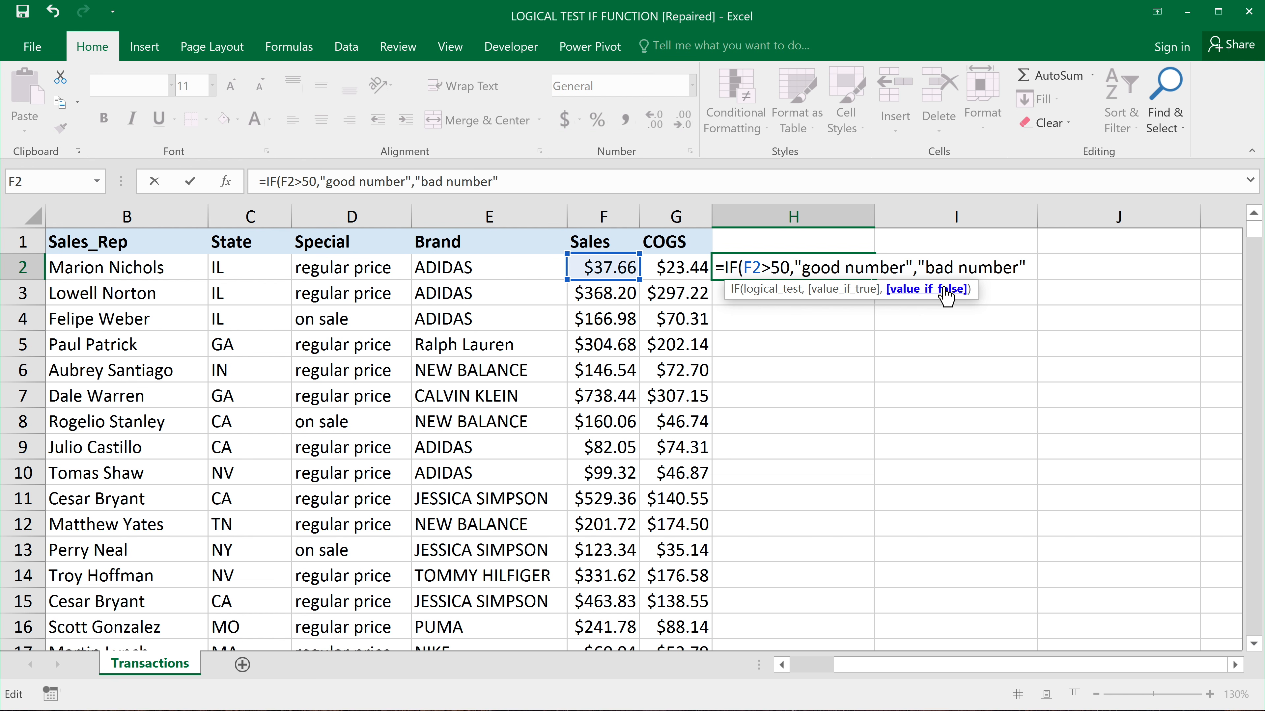
pyautogui.write(')')
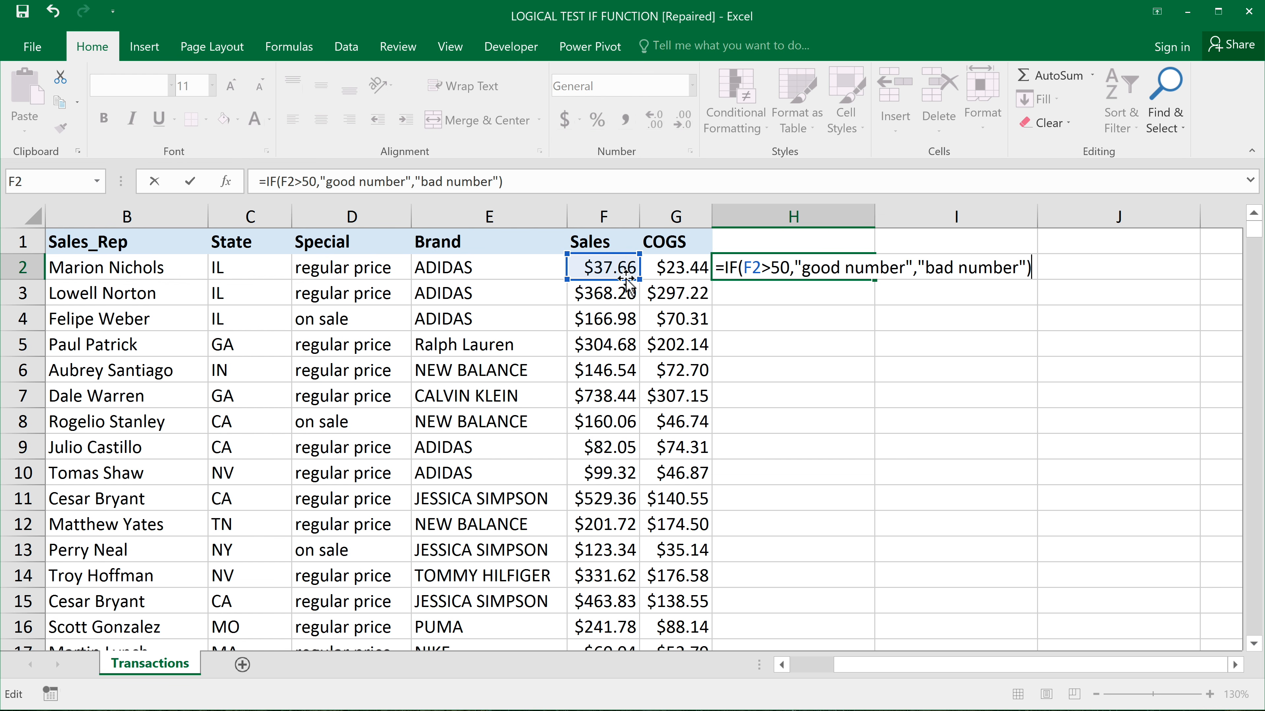
pyautogui.click(926, 269)
pyautogui.moveTo(927, 270); pyautogui.dragTo(1028, 267)
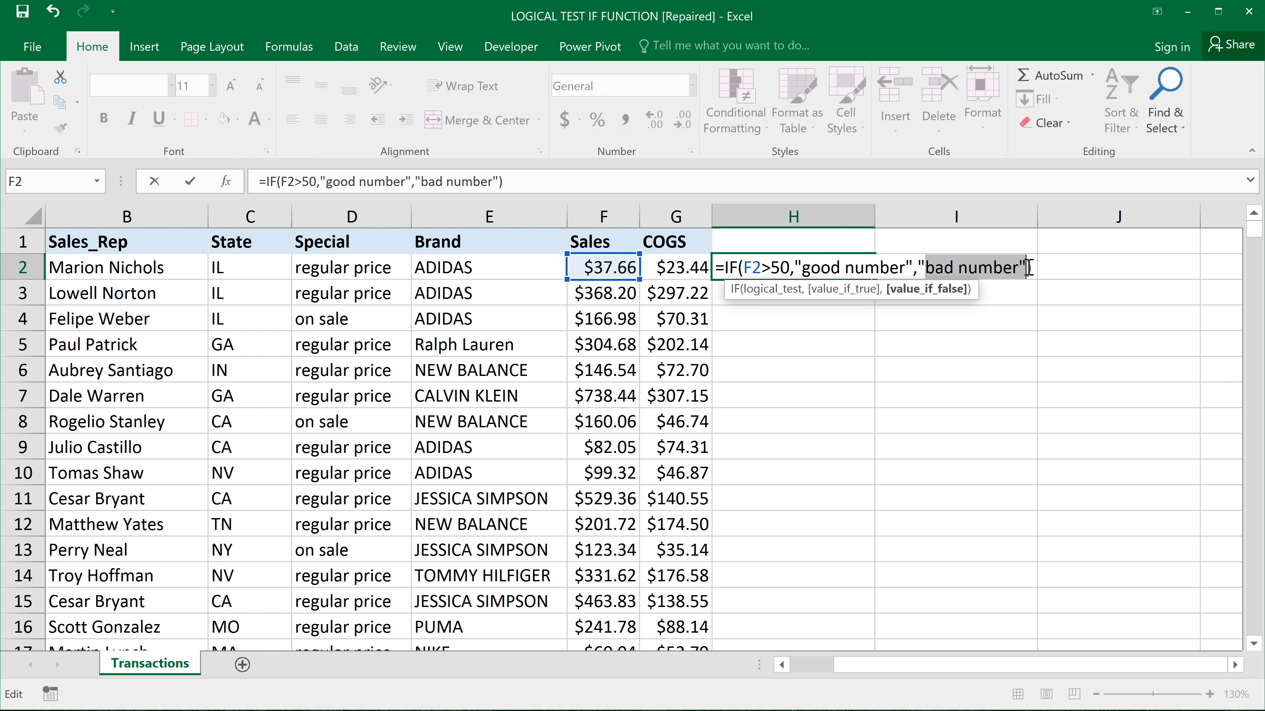
pyautogui.click(1037, 267)
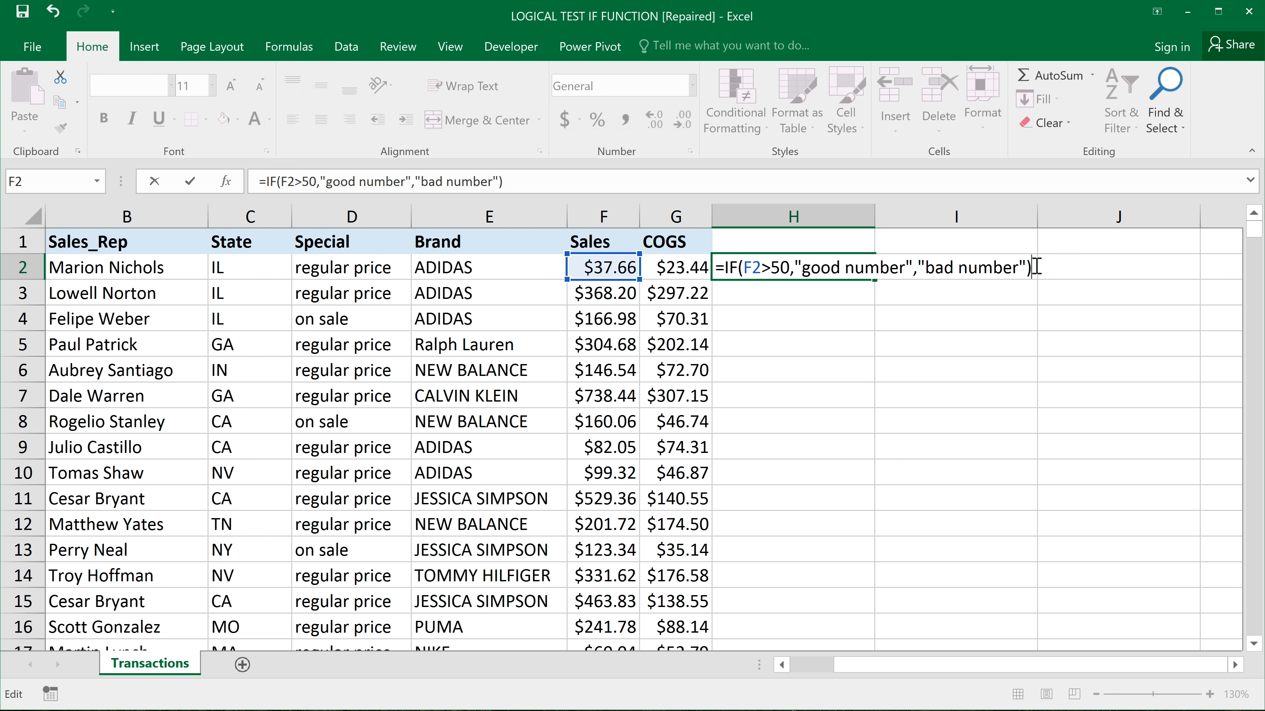
pyautogui.press('Return')
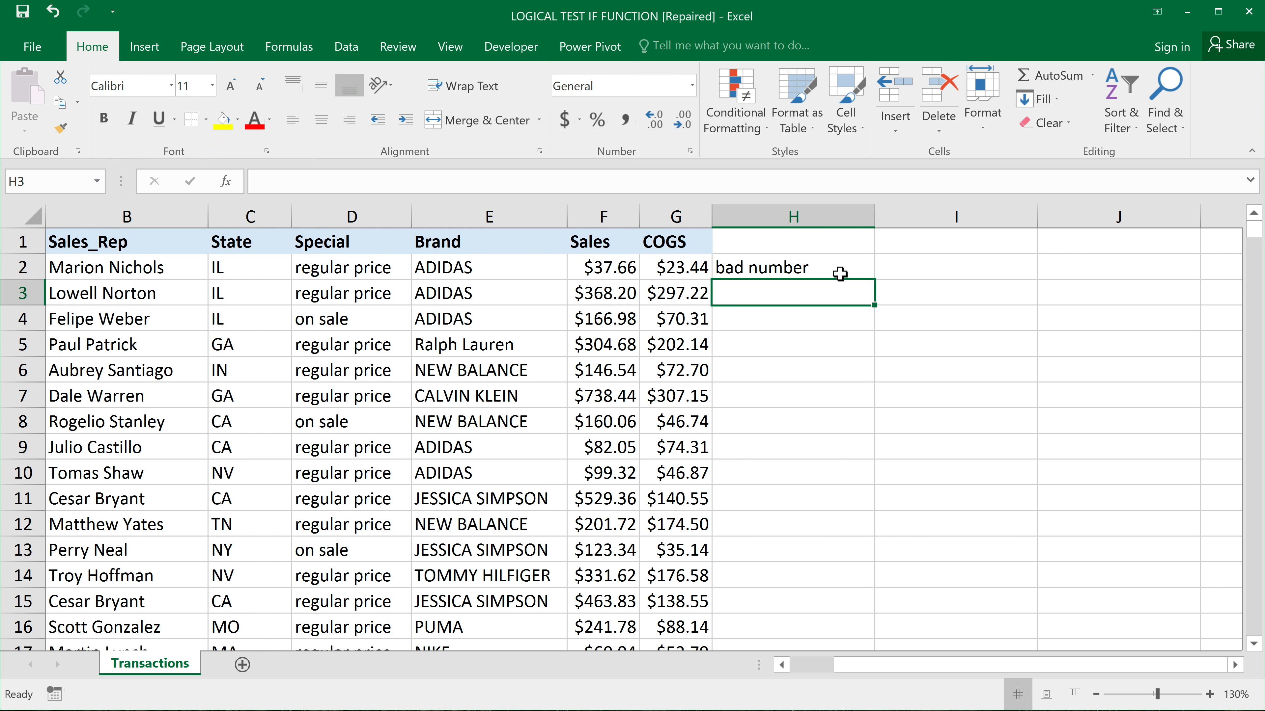
# - Fill the H2 formula down to H12 and compare it with the Sales values
pyautogui.click(779, 272)
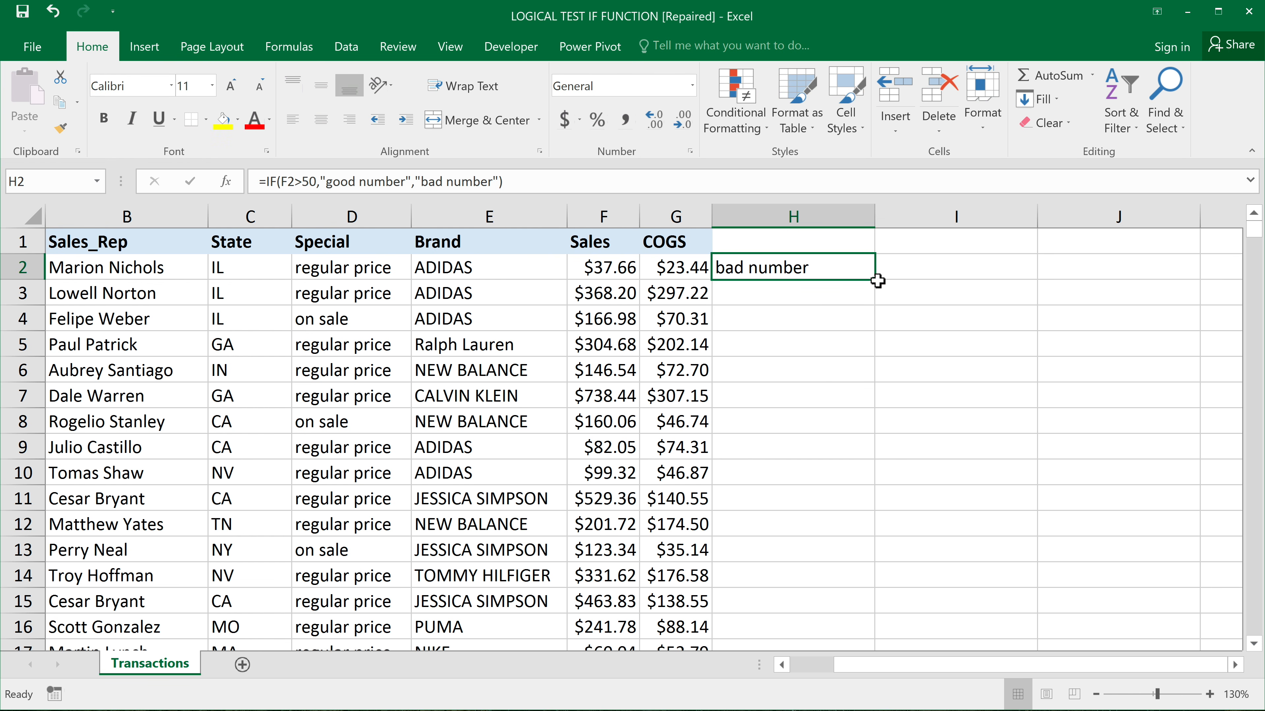
pyautogui.moveTo(878, 281); pyautogui.dragTo(830, 539)
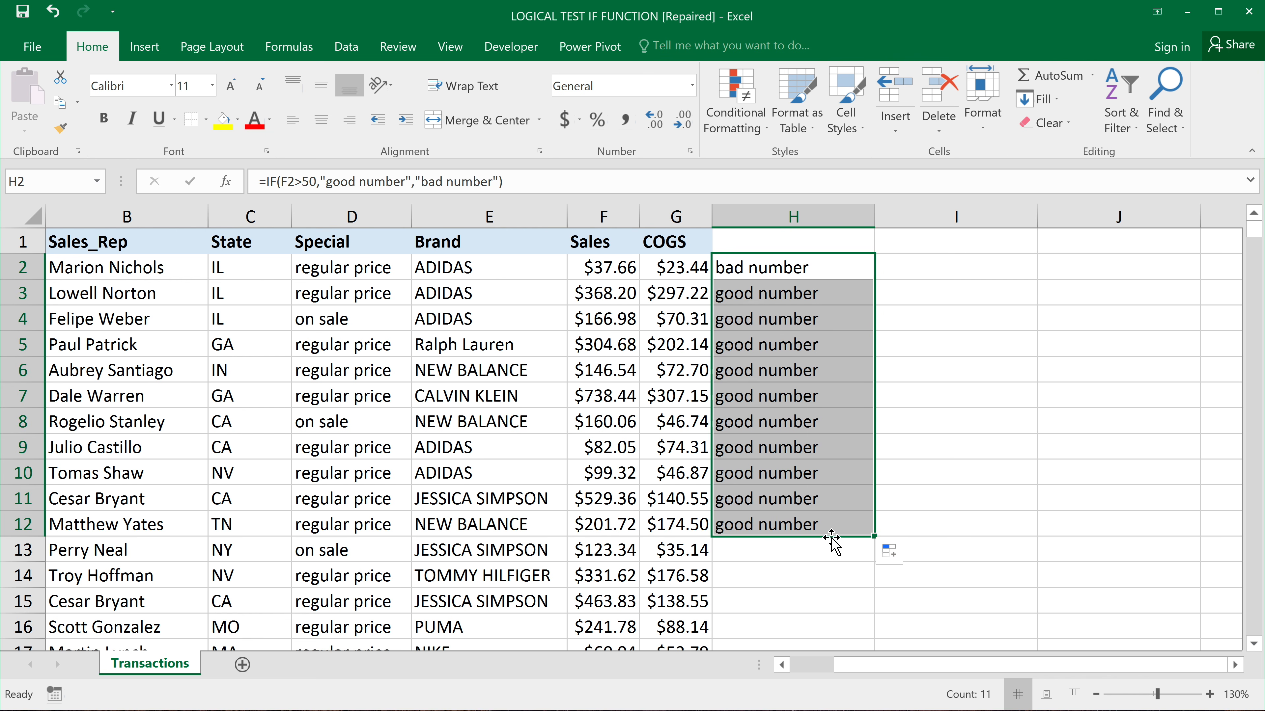
pyautogui.moveTo(628, 299); pyautogui.dragTo(630, 563)
# - Replace the logical test F2>50 in the H2 formula with TRUE
pyautogui.click(732, 268)
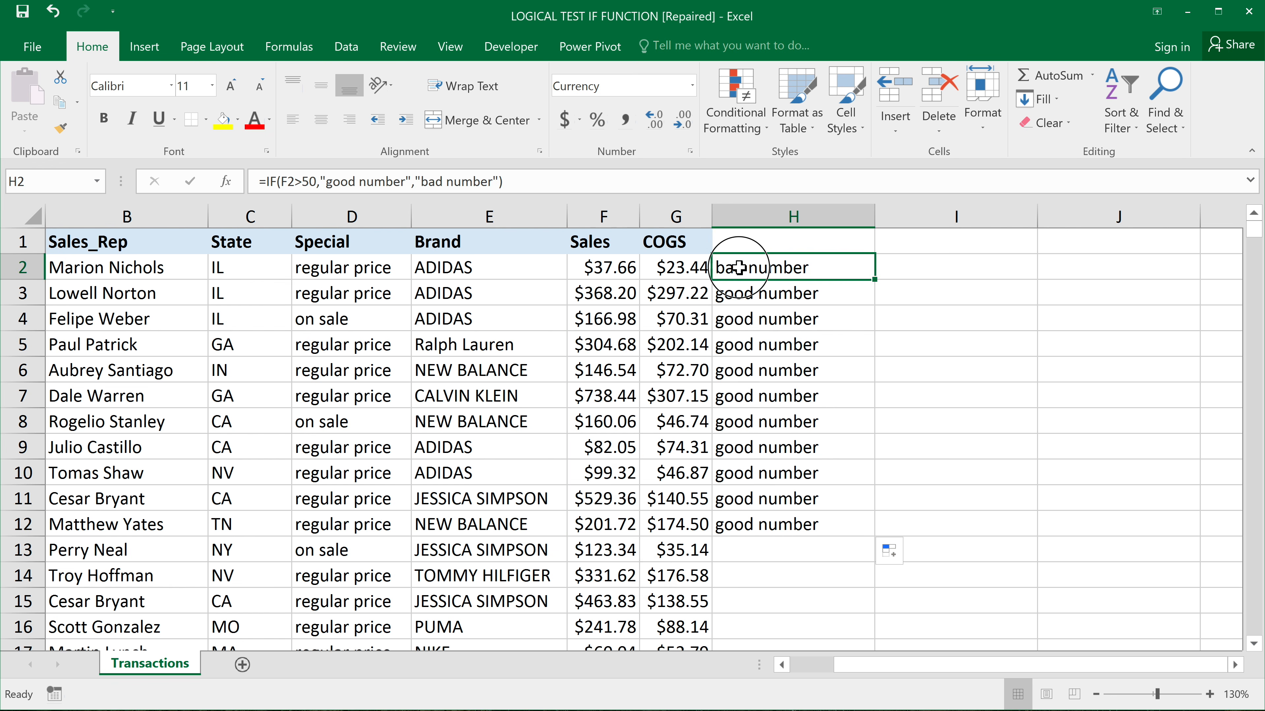
pyautogui.doubleClick(782, 267)
pyautogui.click(781, 267)
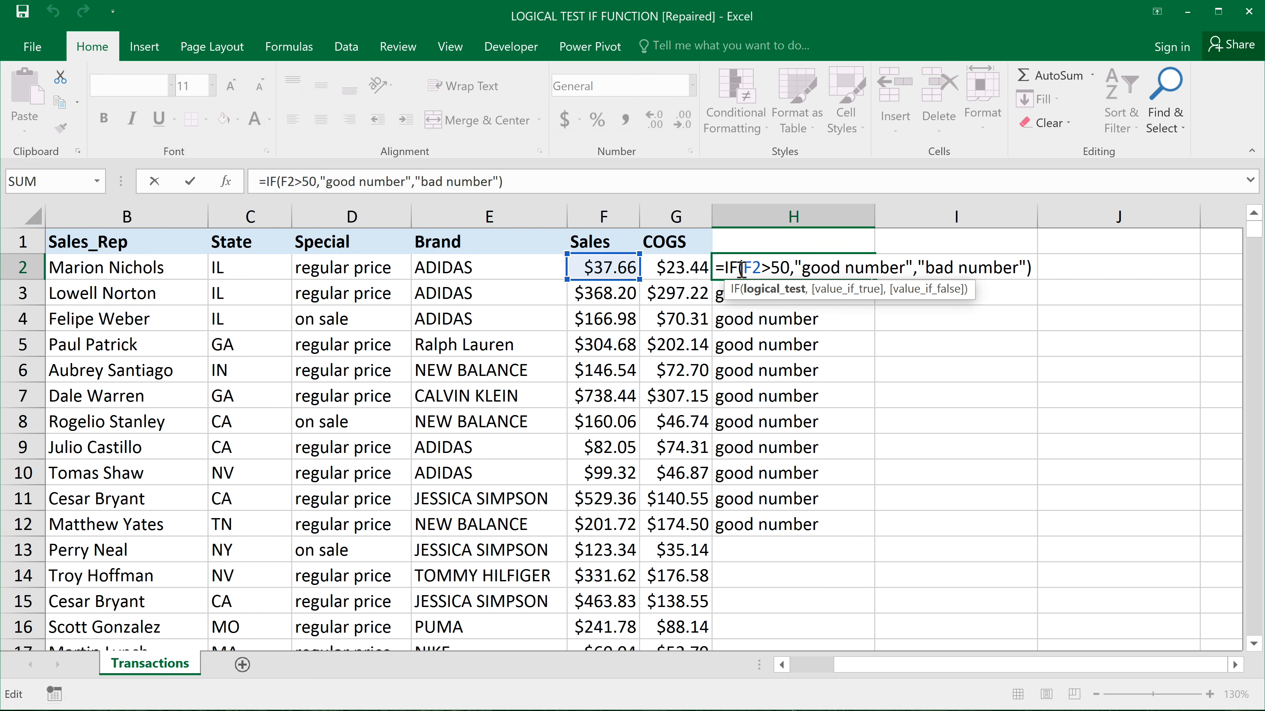
pyautogui.moveTo(741, 269); pyautogui.dragTo(792, 270)
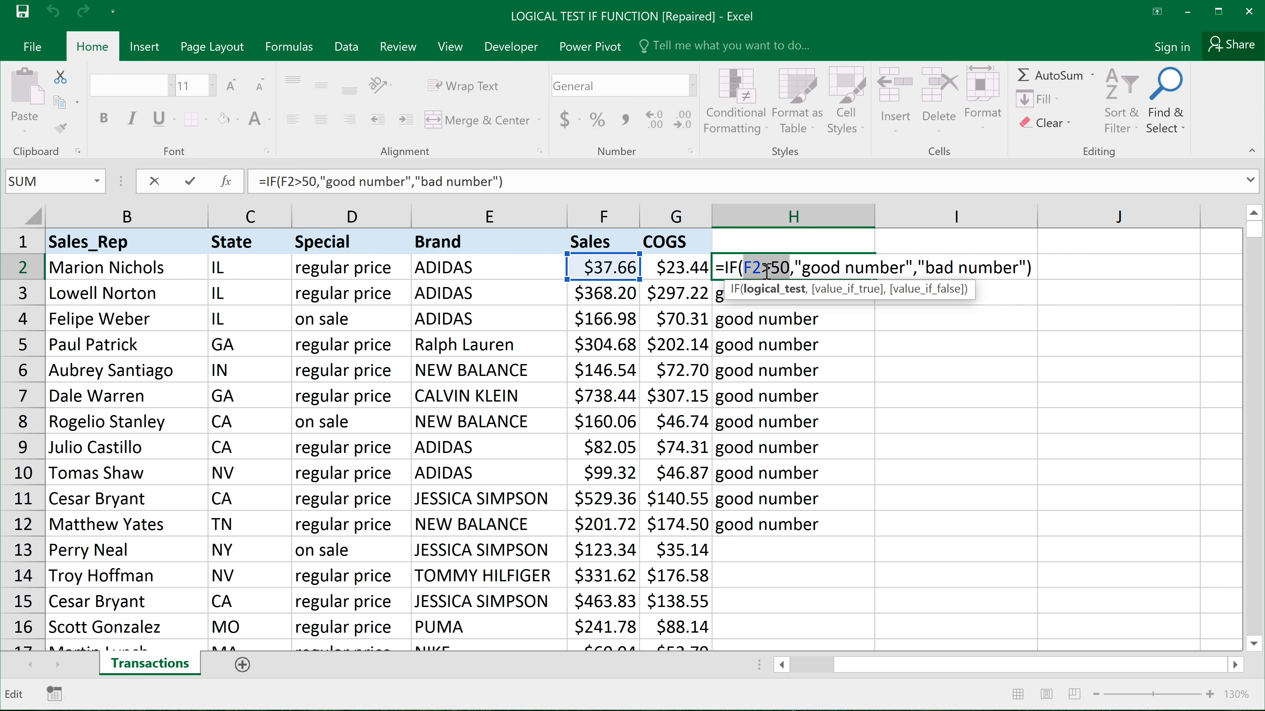
pyautogui.write('TRUE')
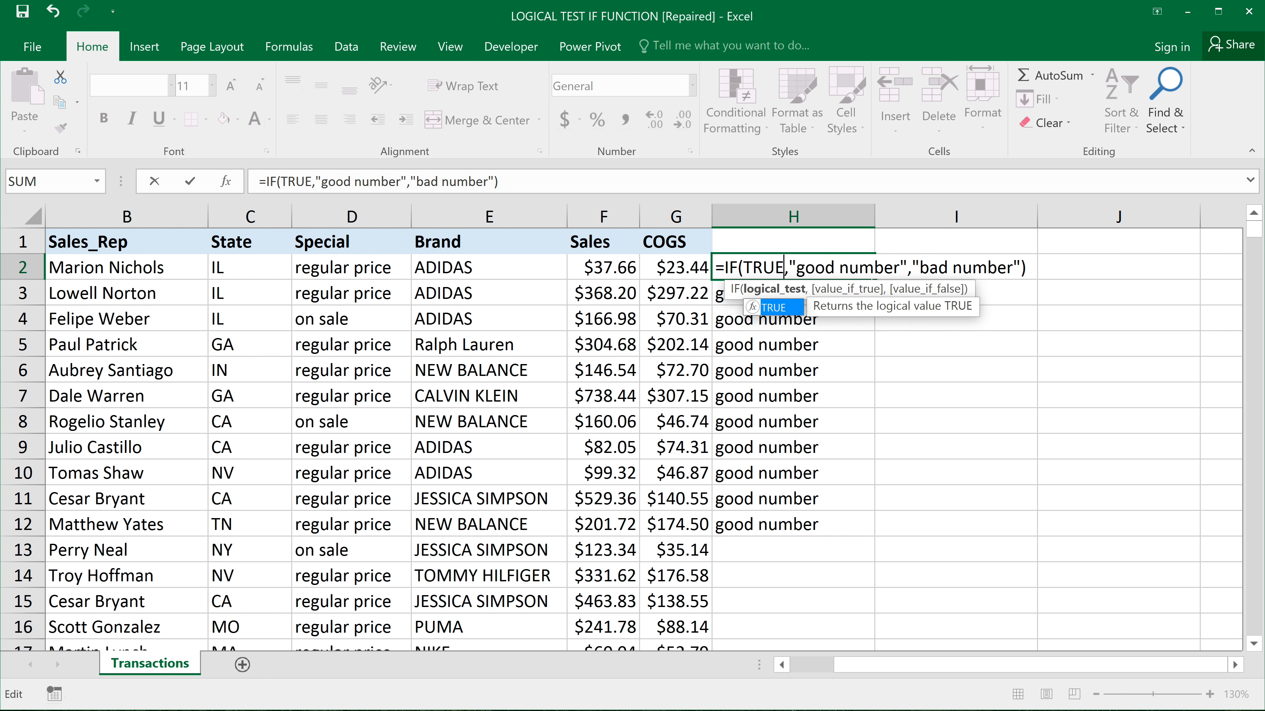
pyautogui.click(1031, 269)
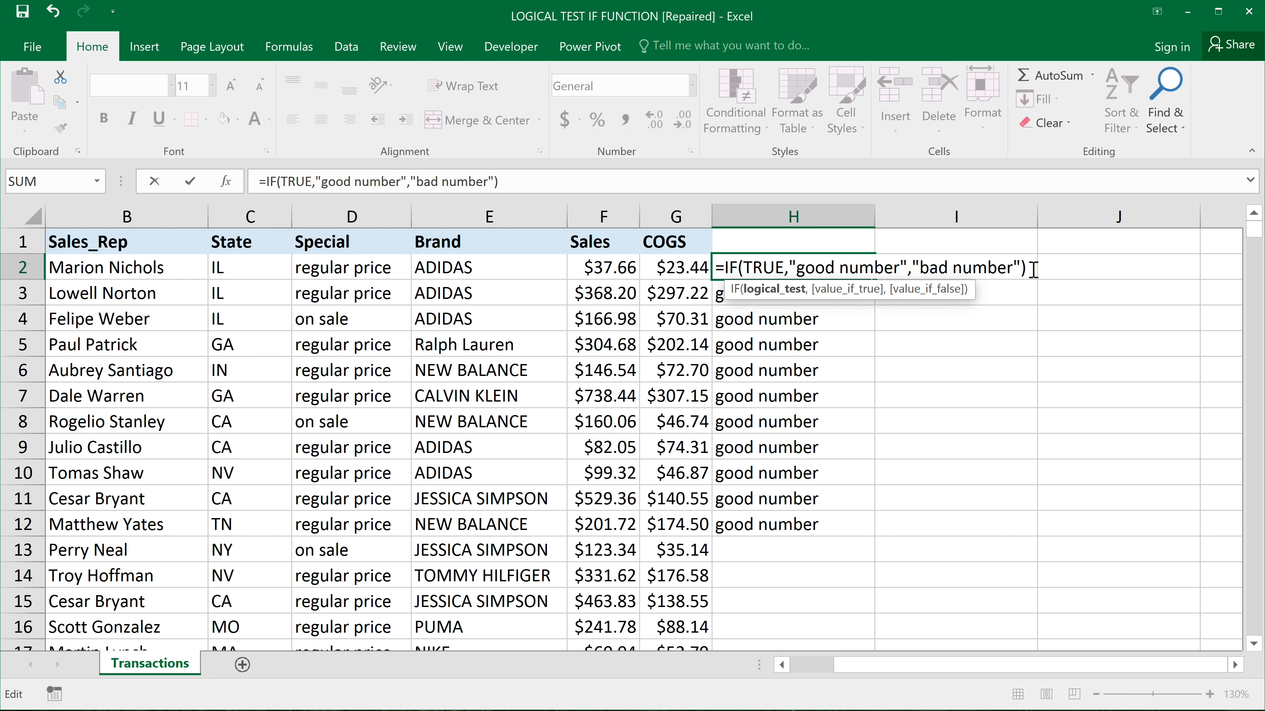
pyautogui.click(770, 270)
pyautogui.moveTo(789, 269); pyautogui.dragTo(834, 270)
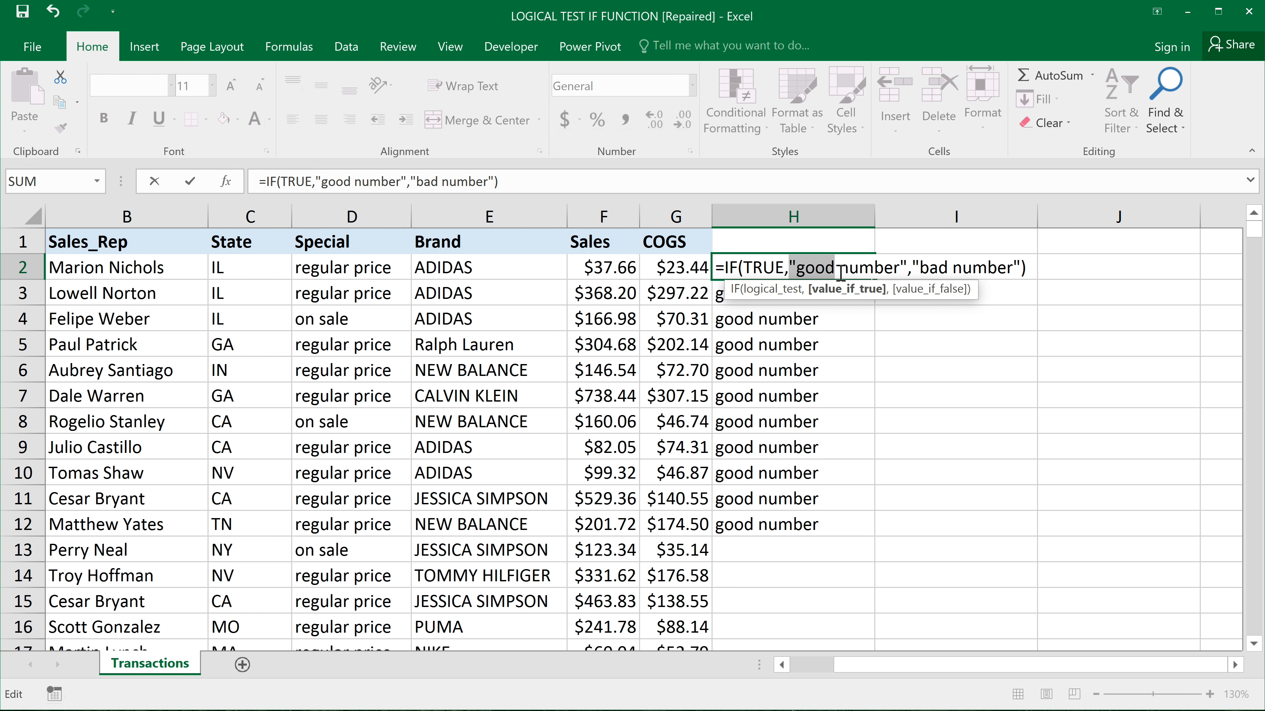
pyautogui.doubleClick(754, 269)
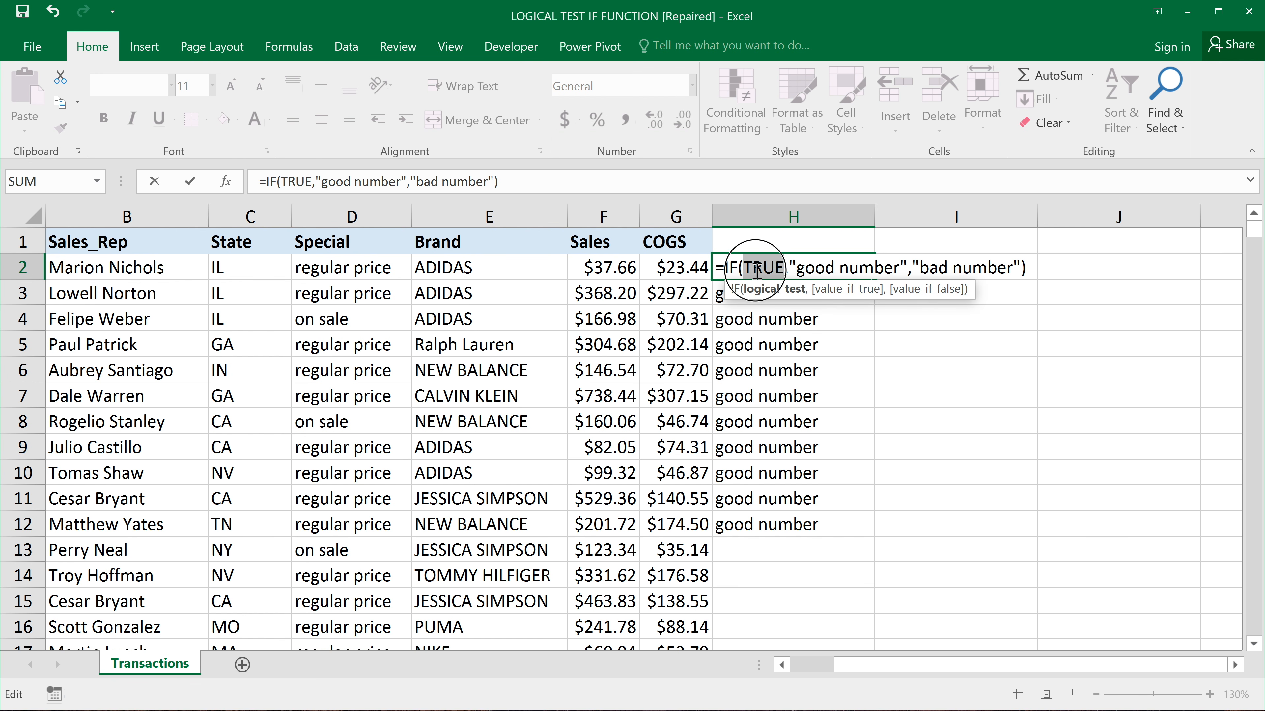
pyautogui.click(1037, 265)
pyautogui.press('Return')
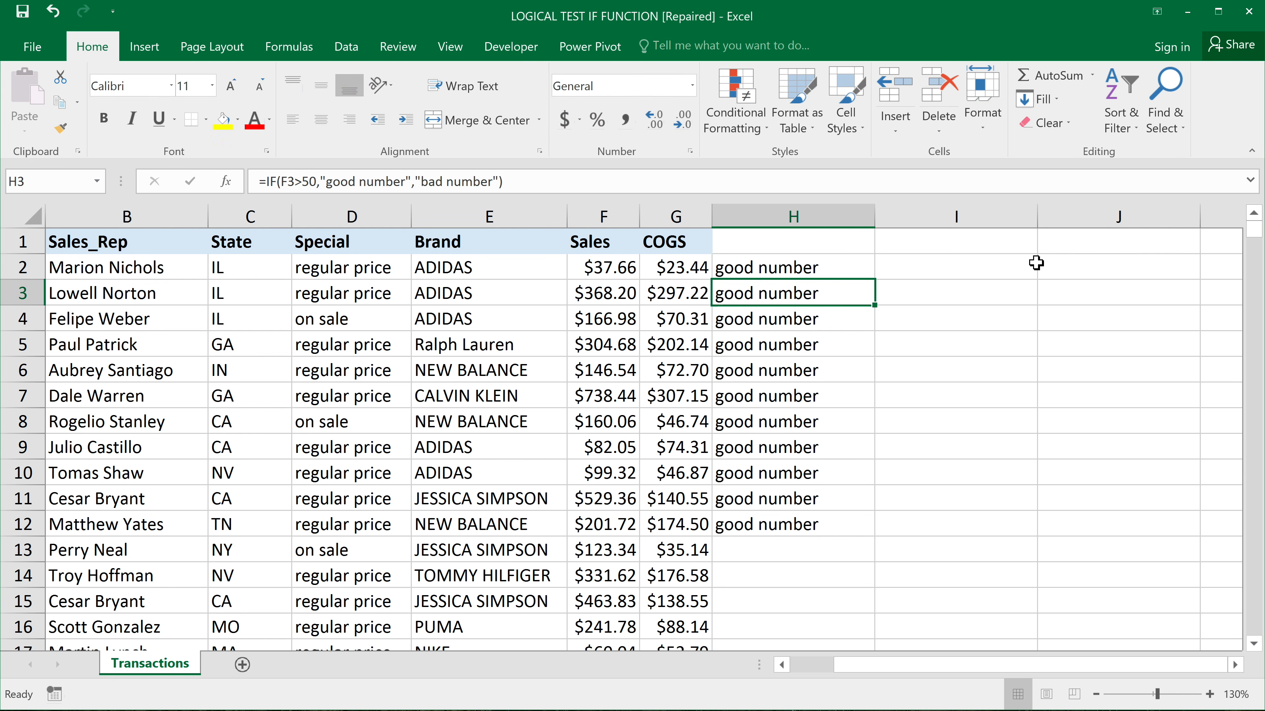
# - Change the logical test of the H2 formula to FALSE
pyautogui.click(816, 261)
pyautogui.doubleClick(817, 261)
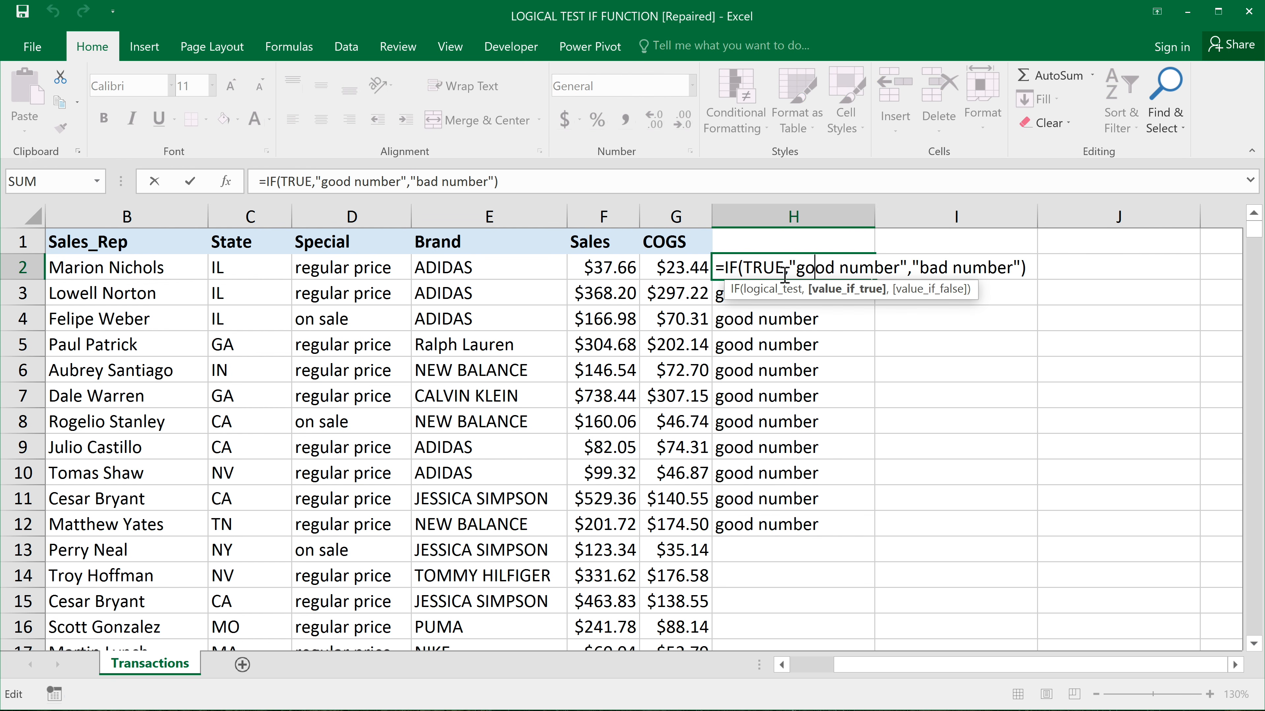
pyautogui.doubleClick(769, 269)
pyautogui.write('FALSE')
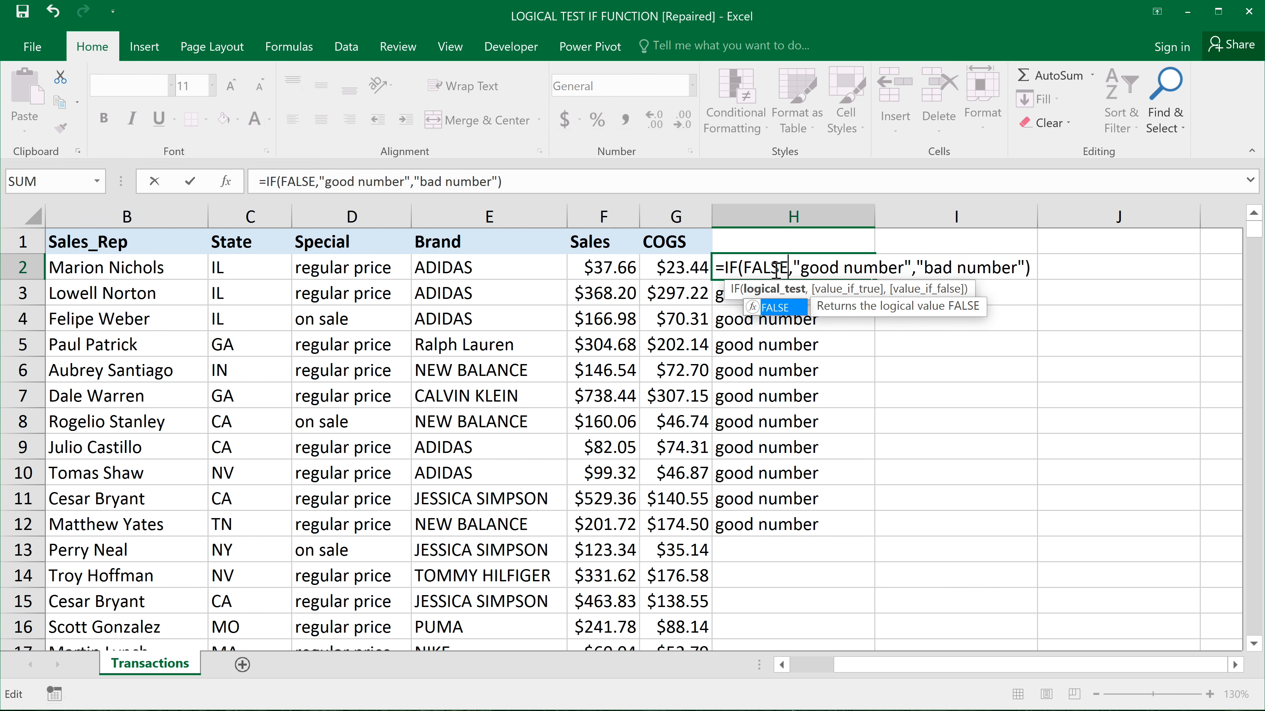
pyautogui.press('Return')
# - Restore the logical test F2>50 in the H2 formula, referencing the Sales cell
pyautogui.click(806, 269)
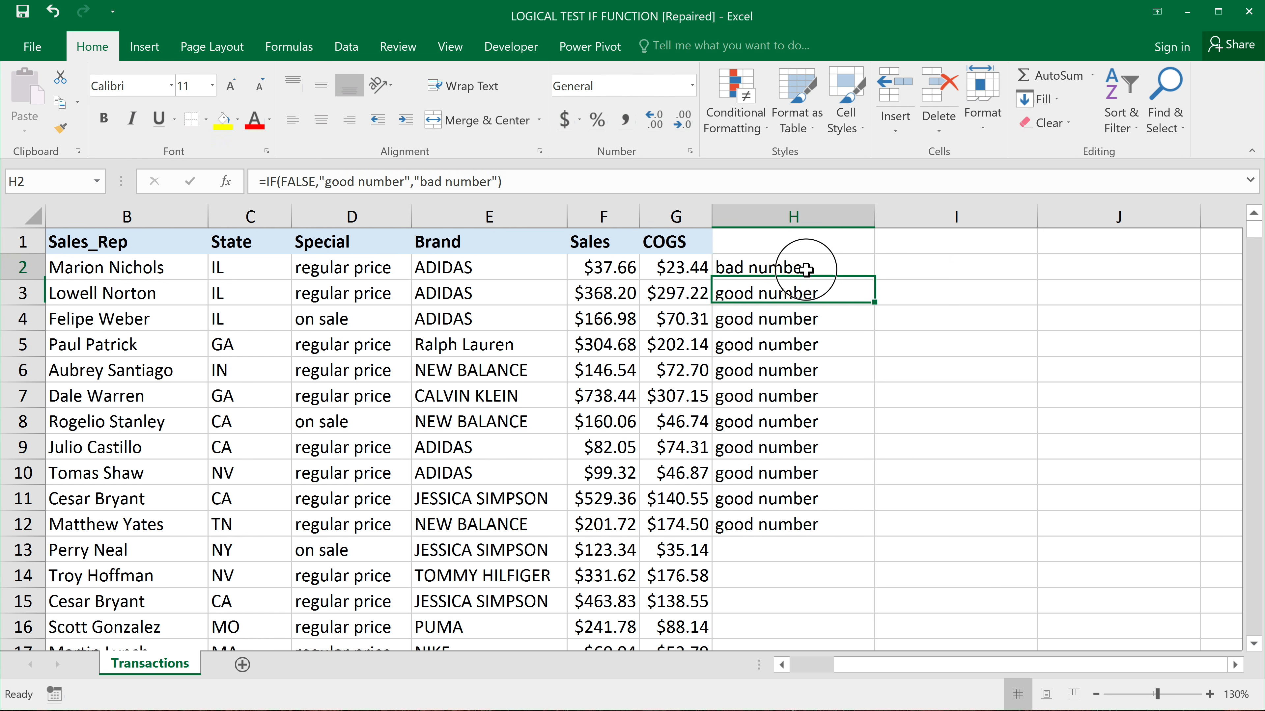
pyautogui.doubleClick(807, 269)
pyautogui.doubleClick(775, 265)
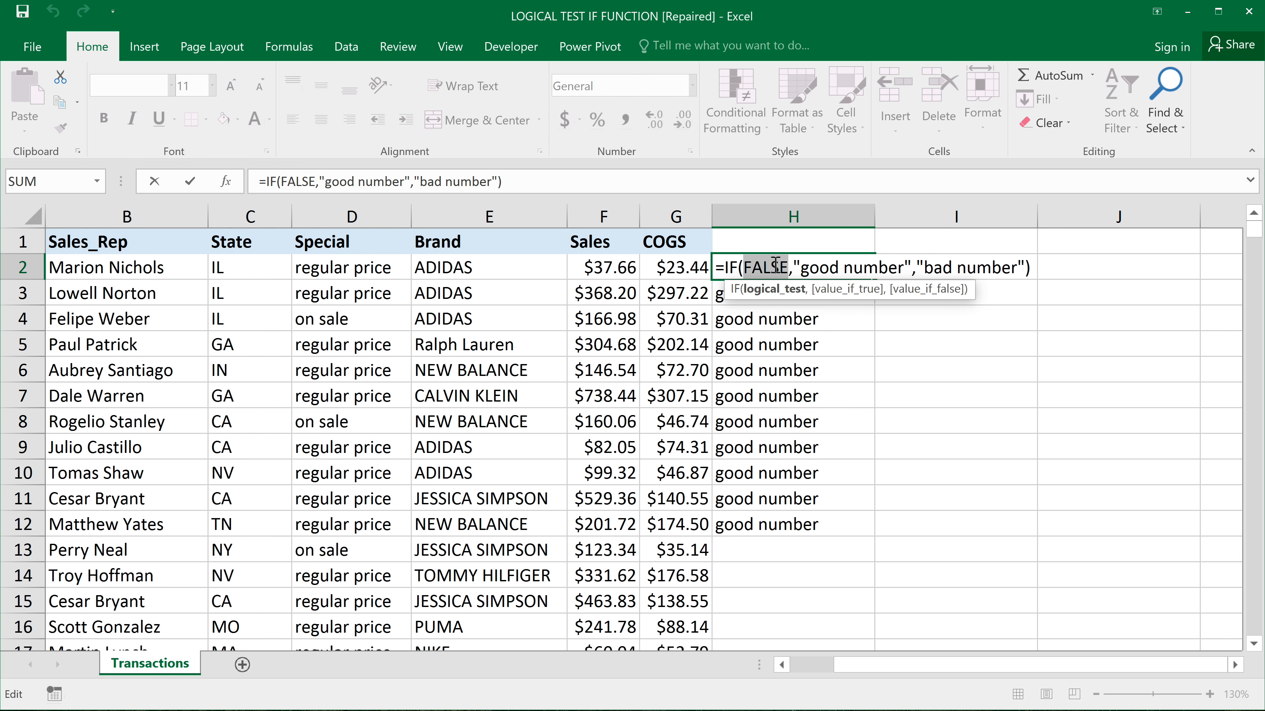
pyautogui.press('BackSpace')
pyautogui.click(614, 266)
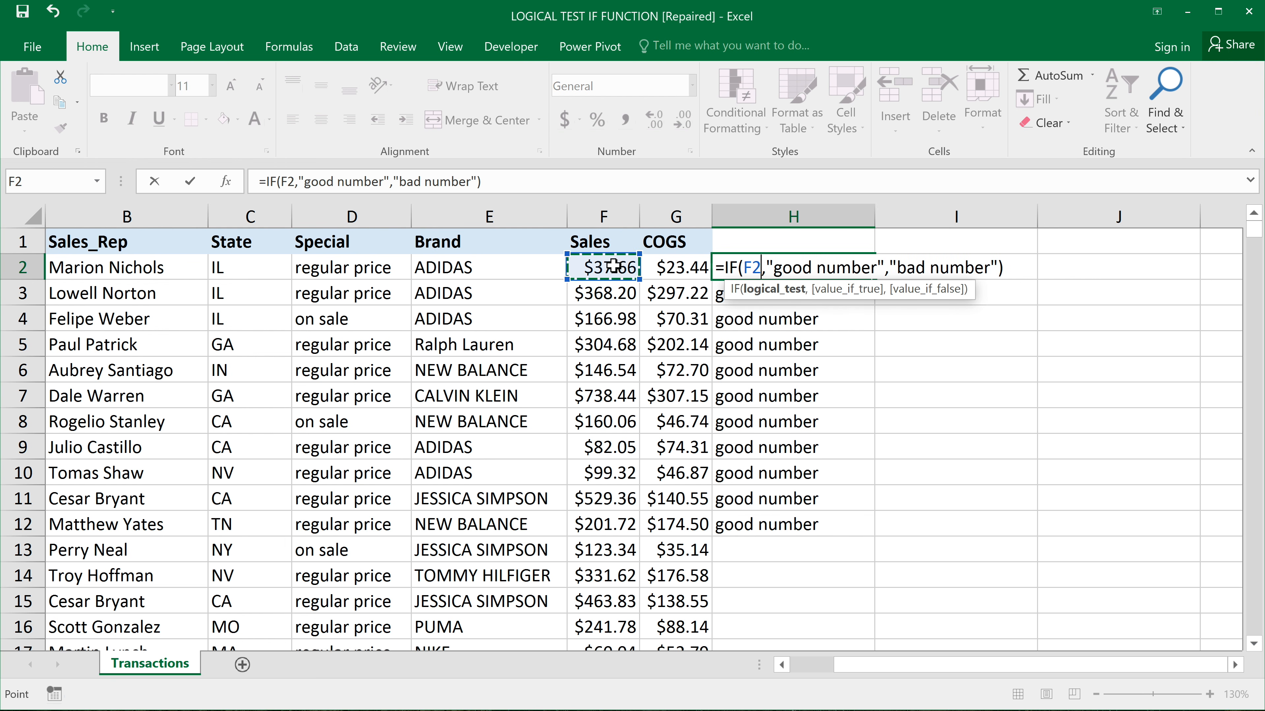
pyautogui.write('>50')
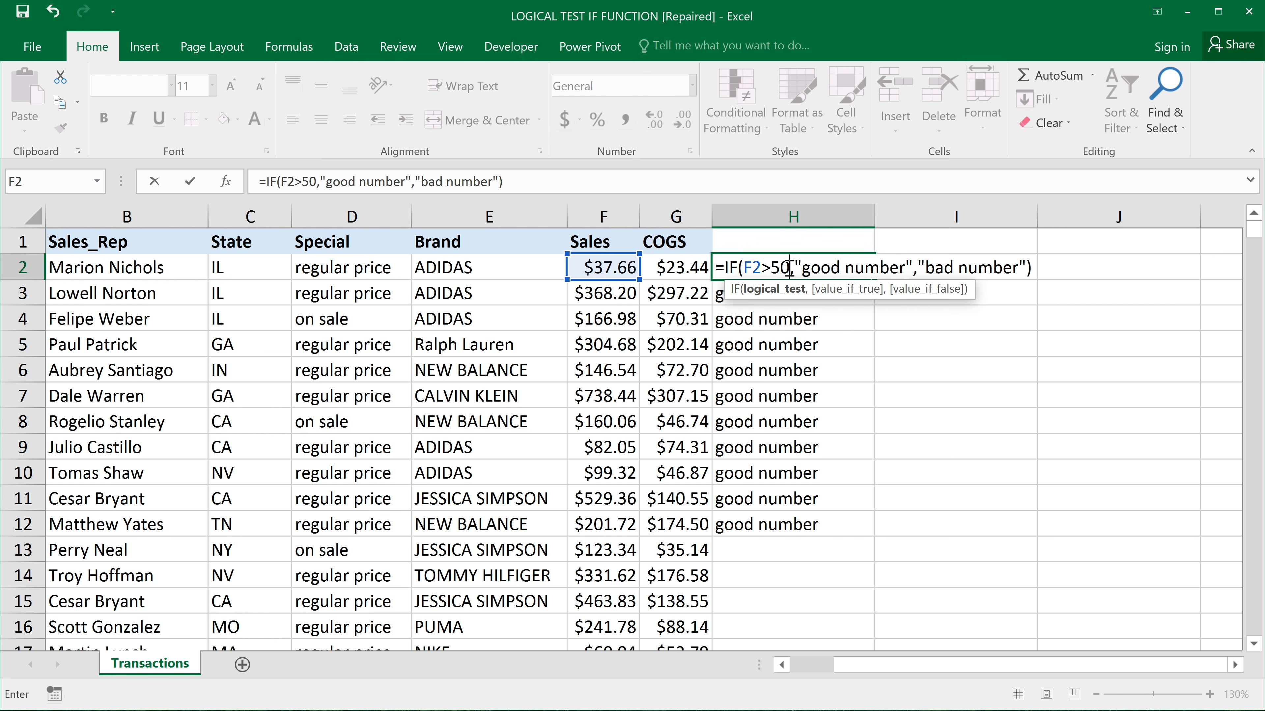
# - Replace the logical test in the H2 formula with 0
pyautogui.moveTo(789, 267); pyautogui.dragTo(744, 269)
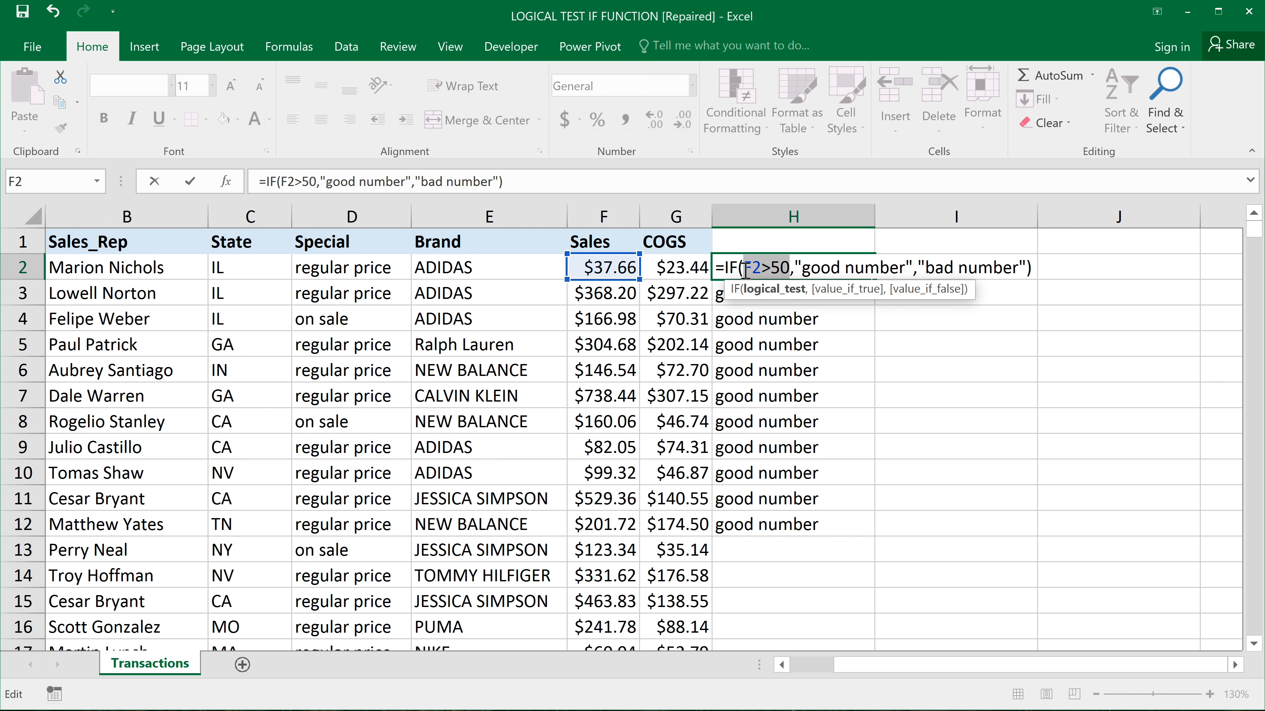
pyautogui.write('0')
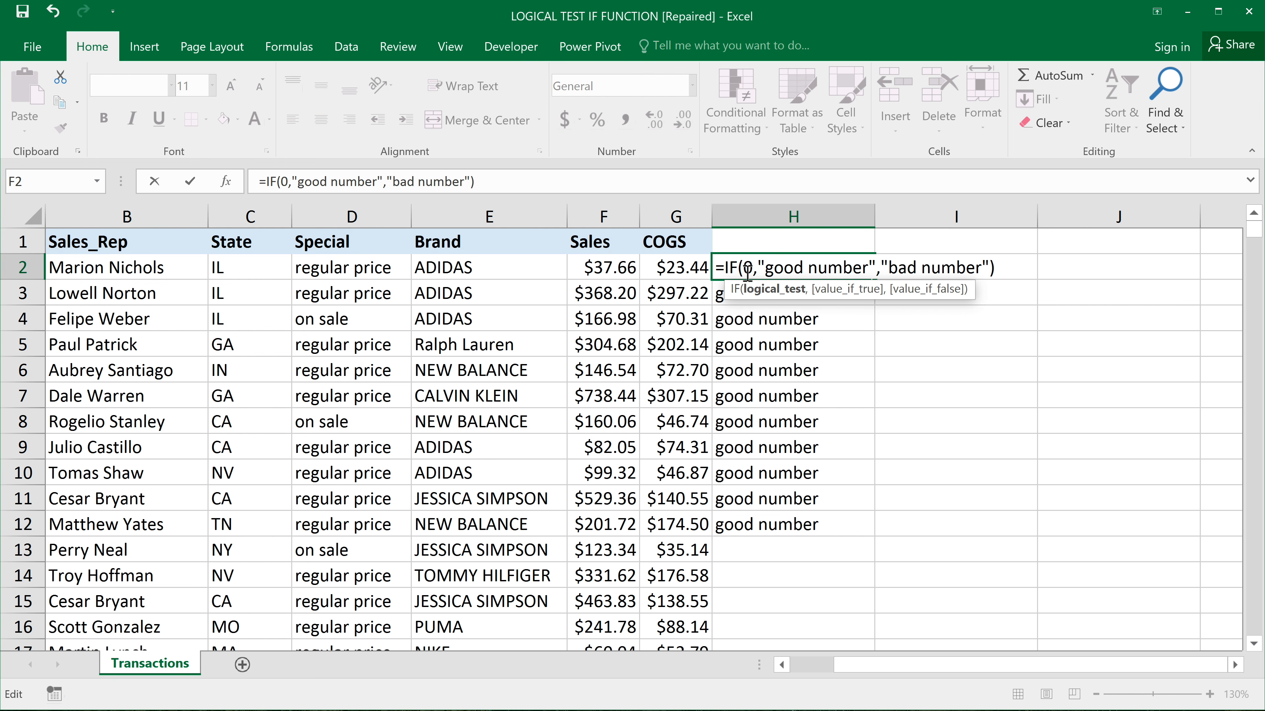
pyautogui.doubleClick(748, 271)
pyautogui.click(1004, 267)
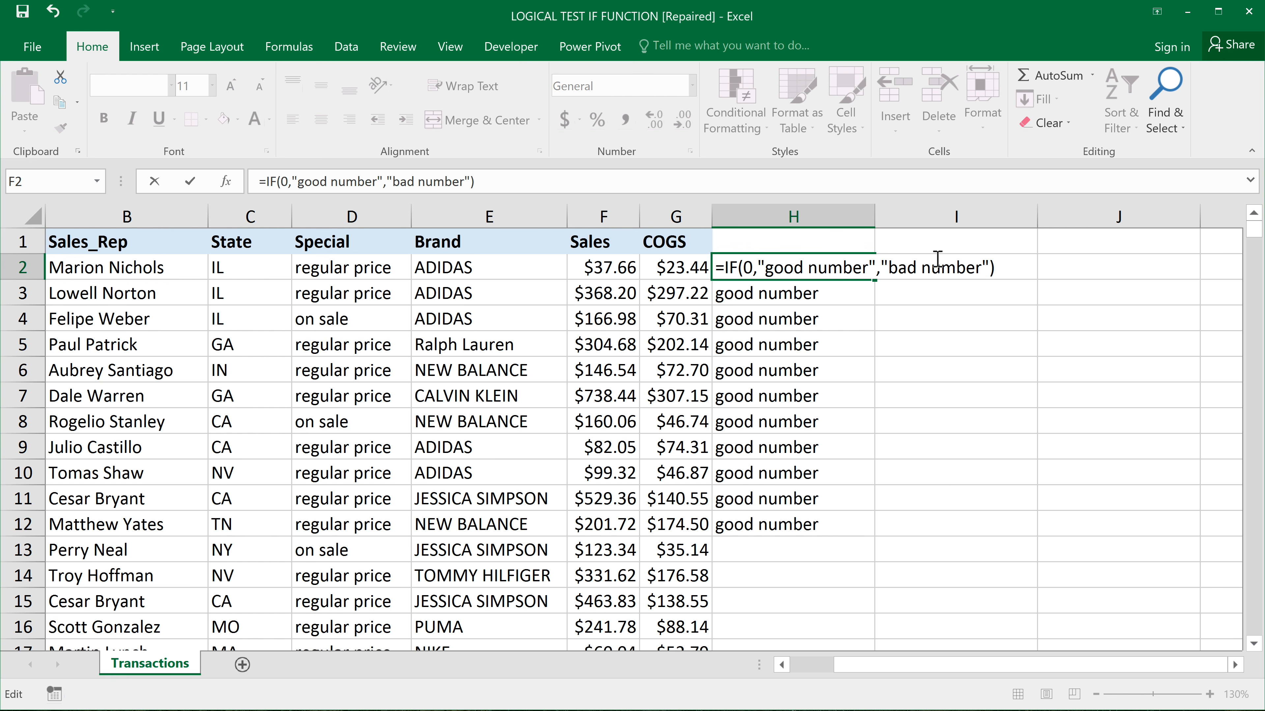
pyautogui.press('Return')
# - Change the logical test of the H2 formula to 1
pyautogui.click(824, 267)
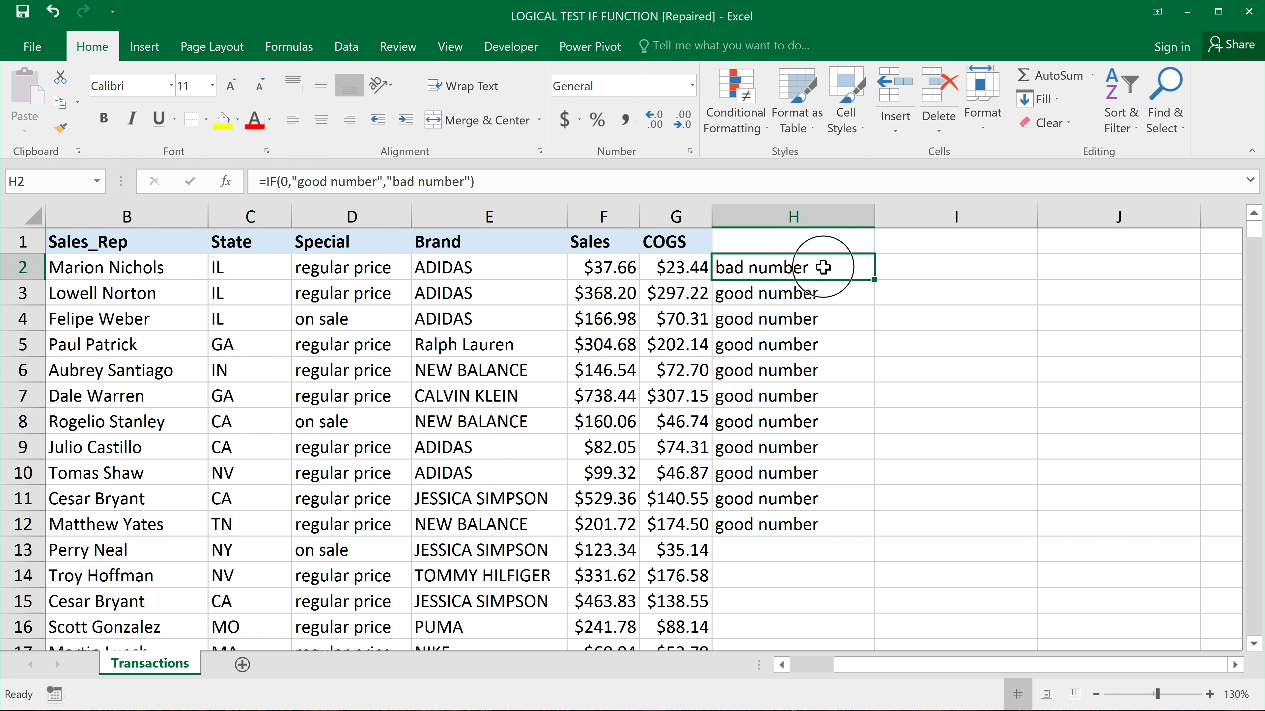
pyautogui.doubleClick(824, 268)
pyautogui.doubleClick(747, 269)
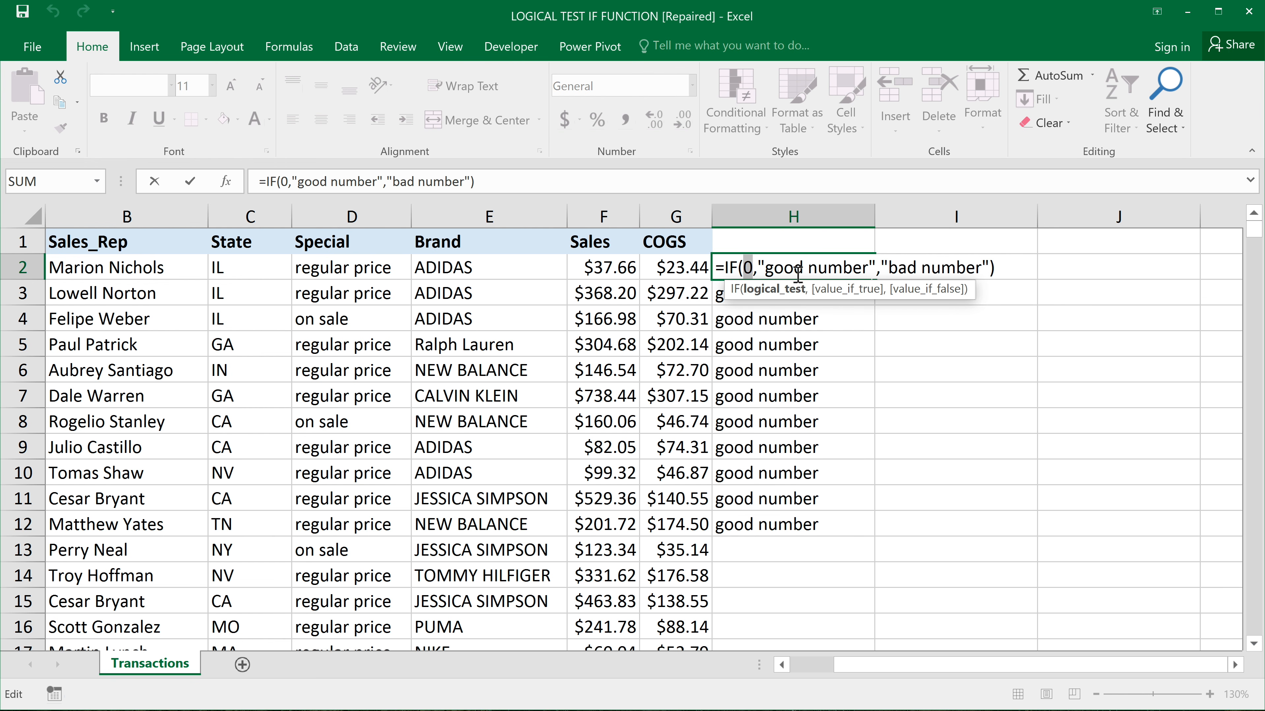
pyautogui.write('1')
pyautogui.press('Return')
# - Change the logical test of the H2 formula to 15
pyautogui.doubleClick(842, 269)
pyautogui.click(761, 261)
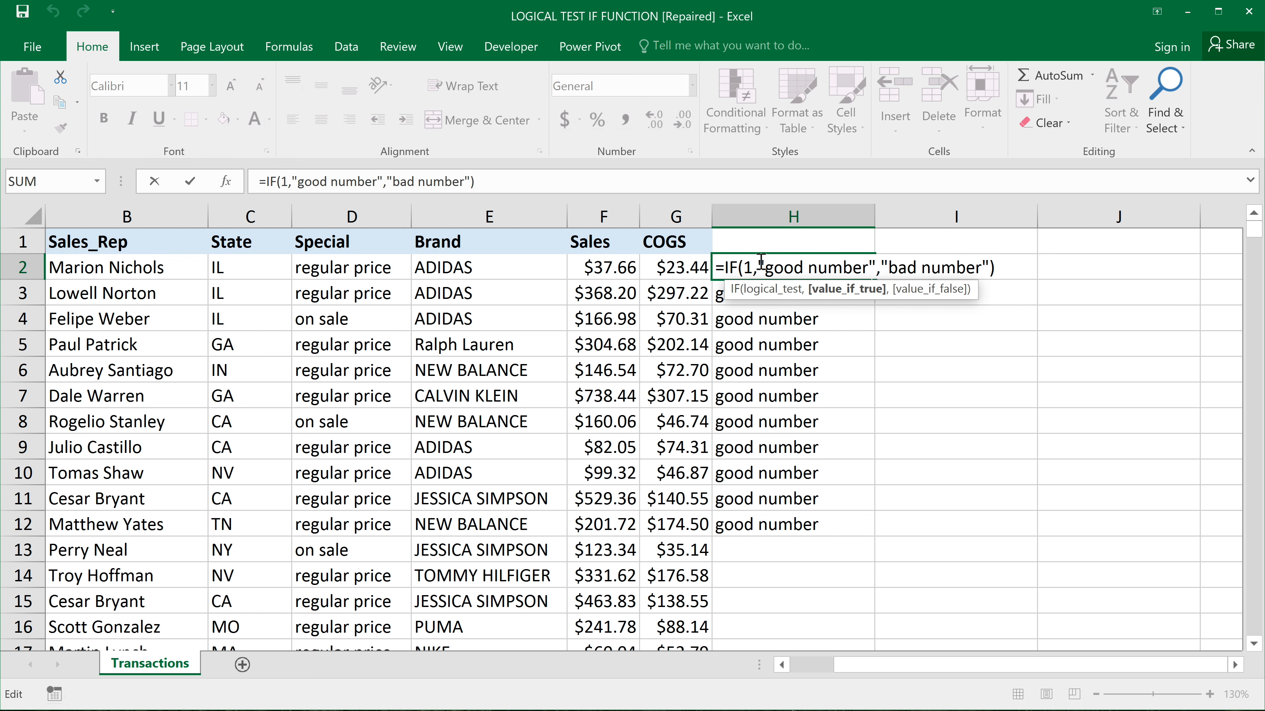
pyautogui.doubleClick(744, 267)
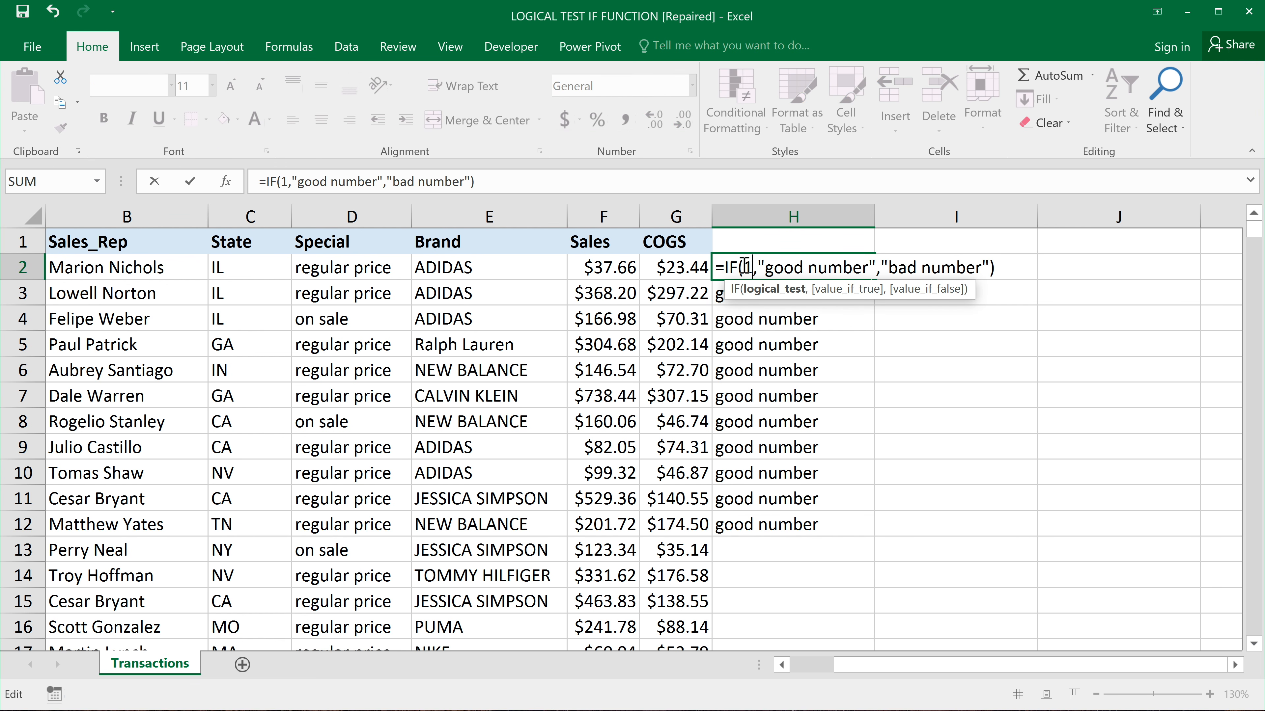
pyautogui.write('15')
pyautogui.press('Return')
# - Make the logical test of the H2 formula negative, using -15
pyautogui.click(779, 265)
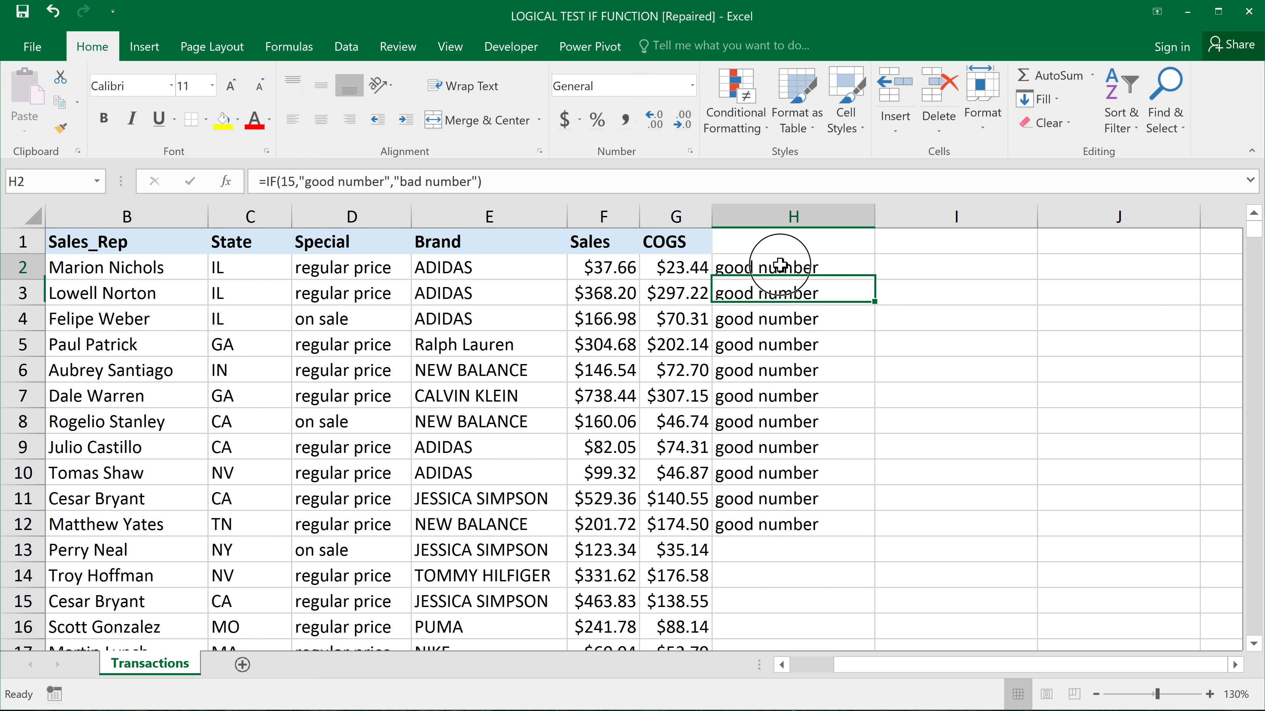
pyautogui.doubleClick(779, 265)
pyautogui.click(748, 269)
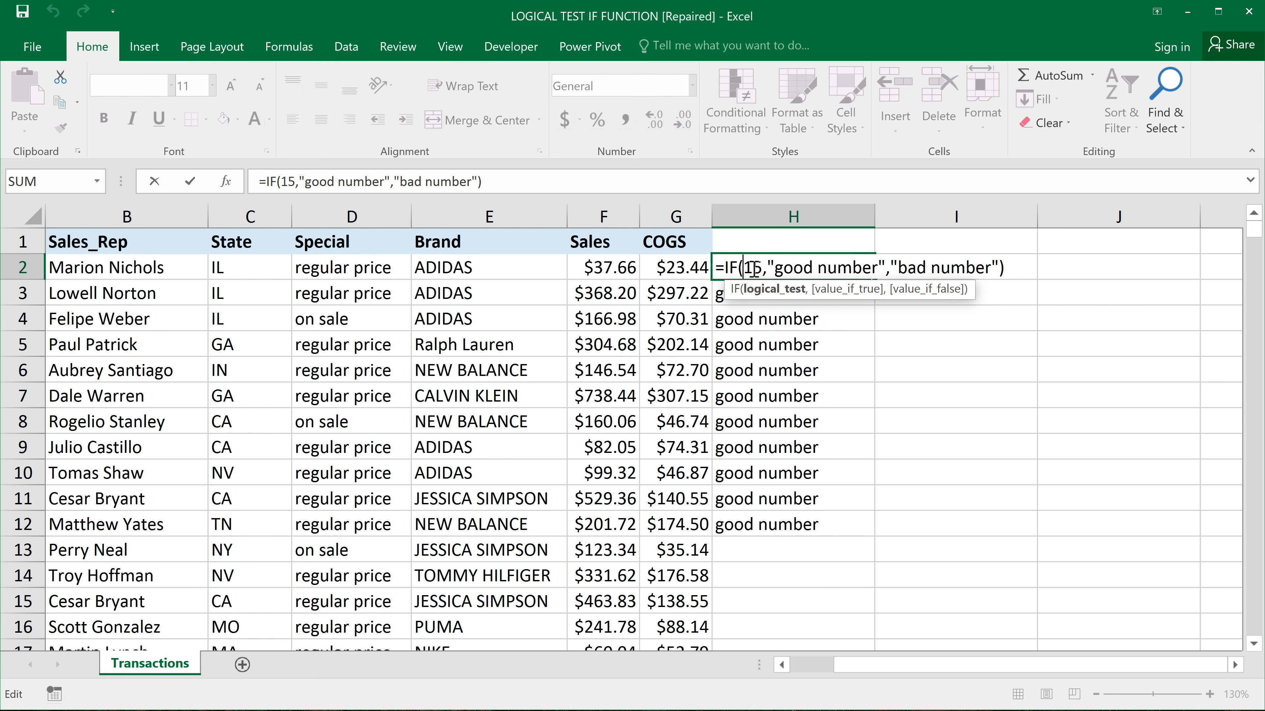
pyautogui.write('-')
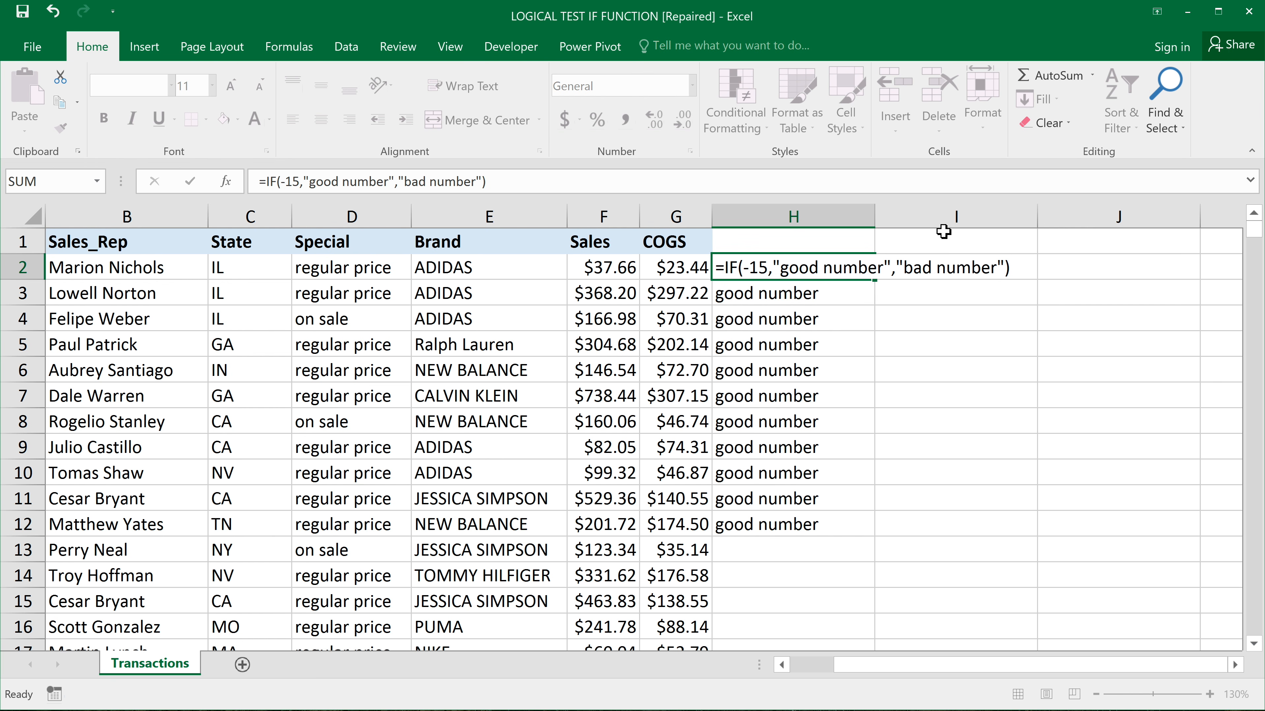
pyautogui.press('Return')
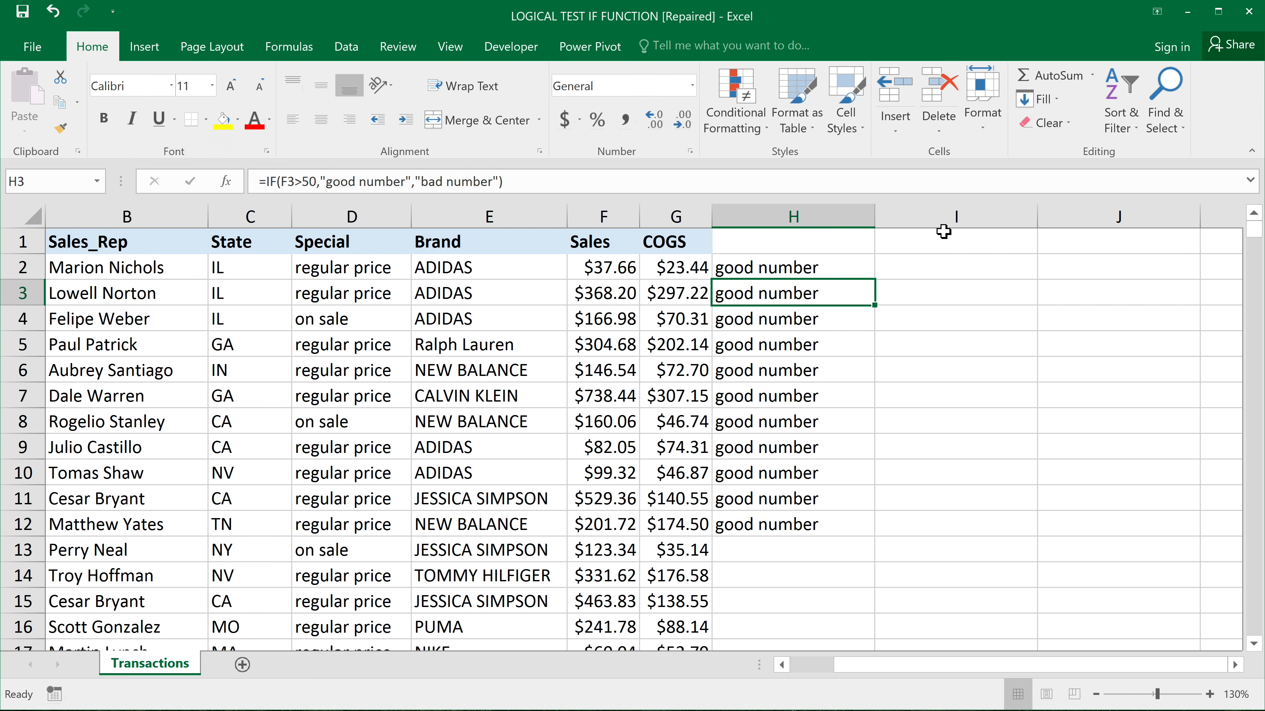
pyautogui.doubleClick(813, 270)
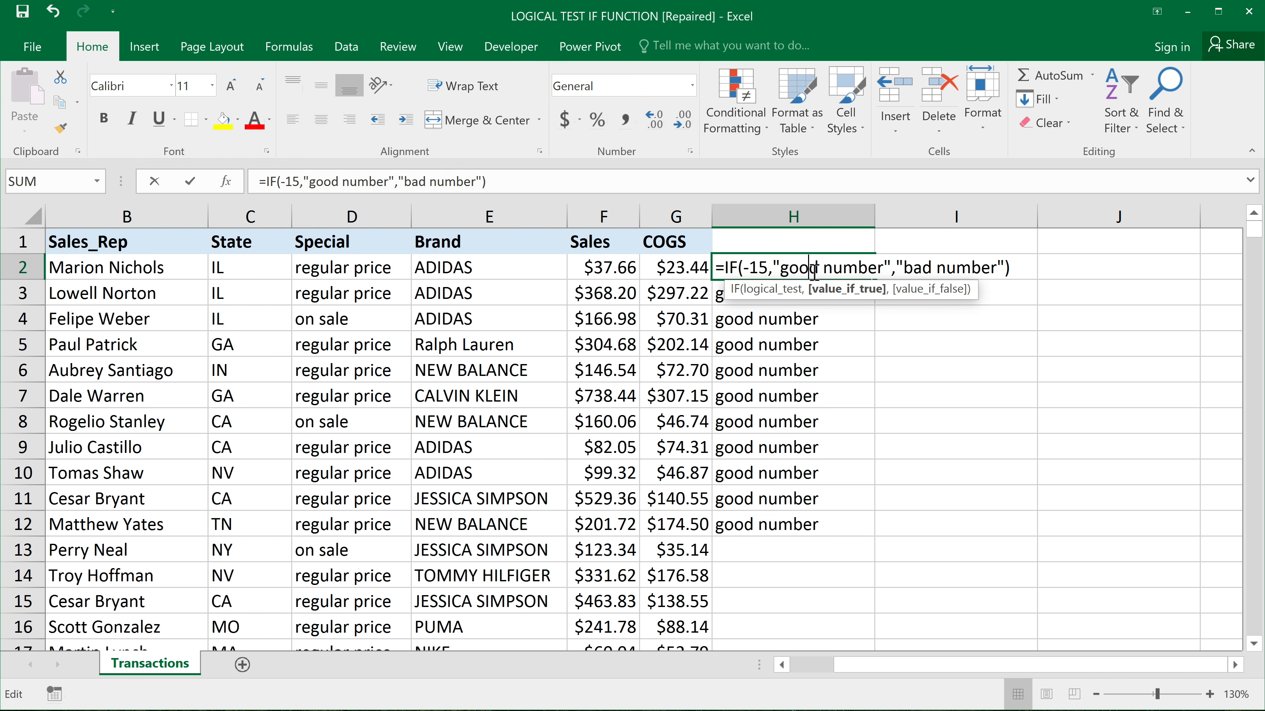
pyautogui.doubleClick(753, 265)
pyautogui.press('Return')
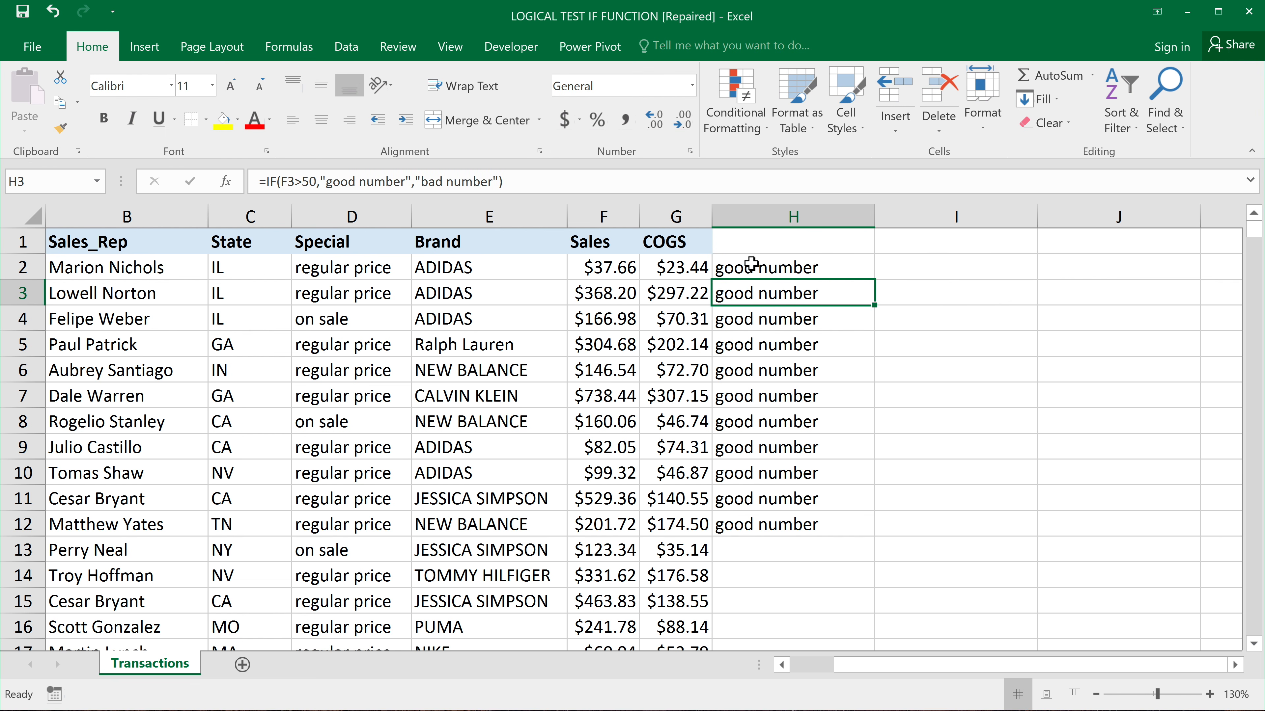
# - Set the COGS values in cells G4, G8 and G11 to 0
pyautogui.click(673, 321)
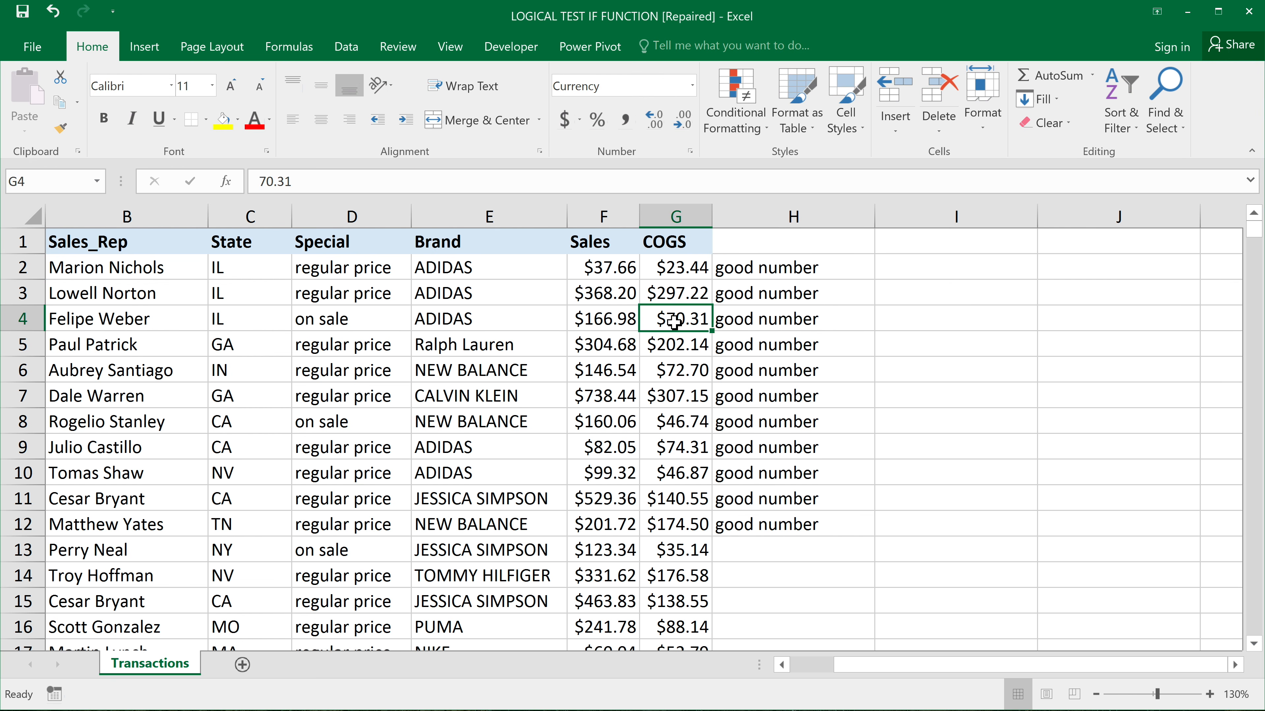
pyautogui.write('0')
pyautogui.click(666, 422)
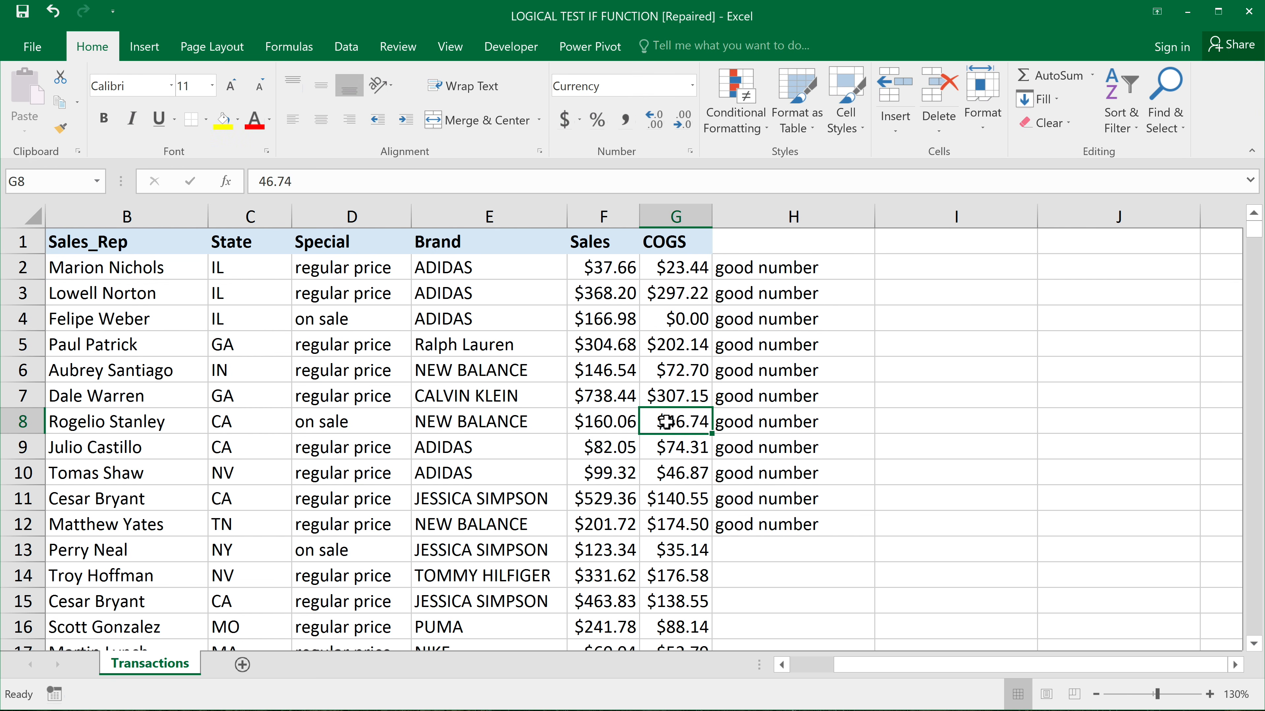
pyautogui.write('0')
pyautogui.click(691, 498)
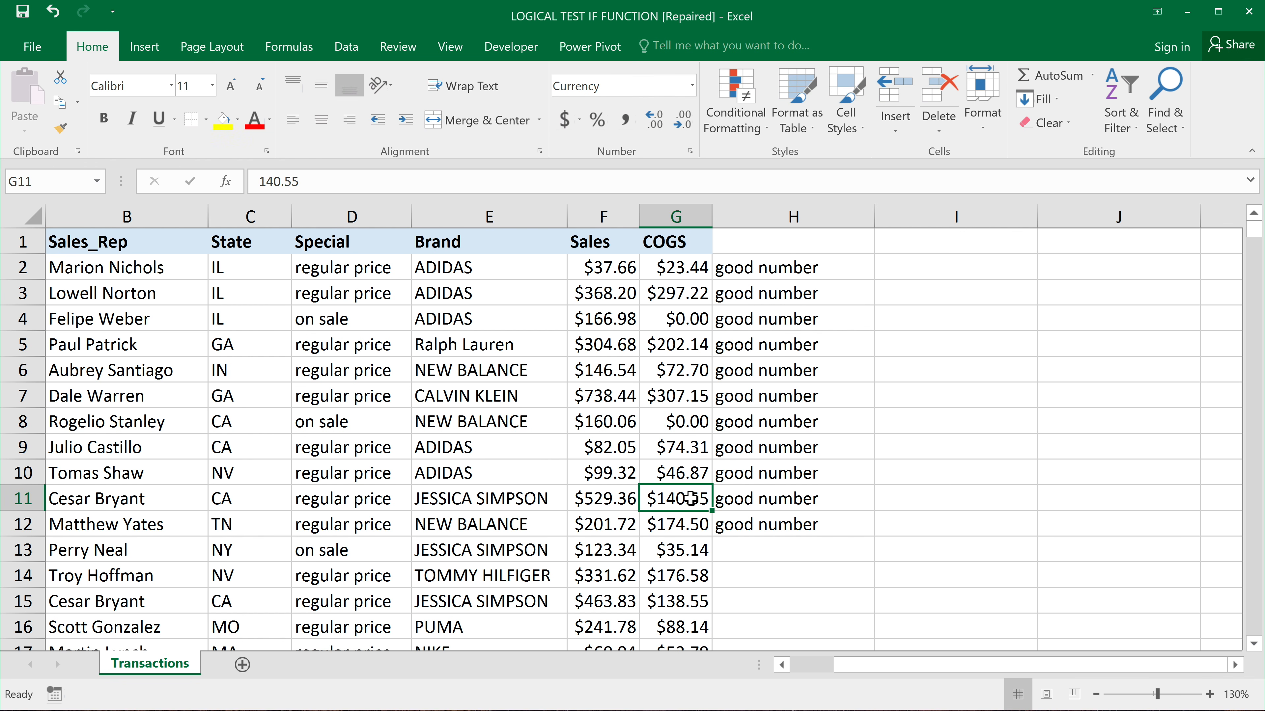
pyautogui.write('0')
pyautogui.press('Return')
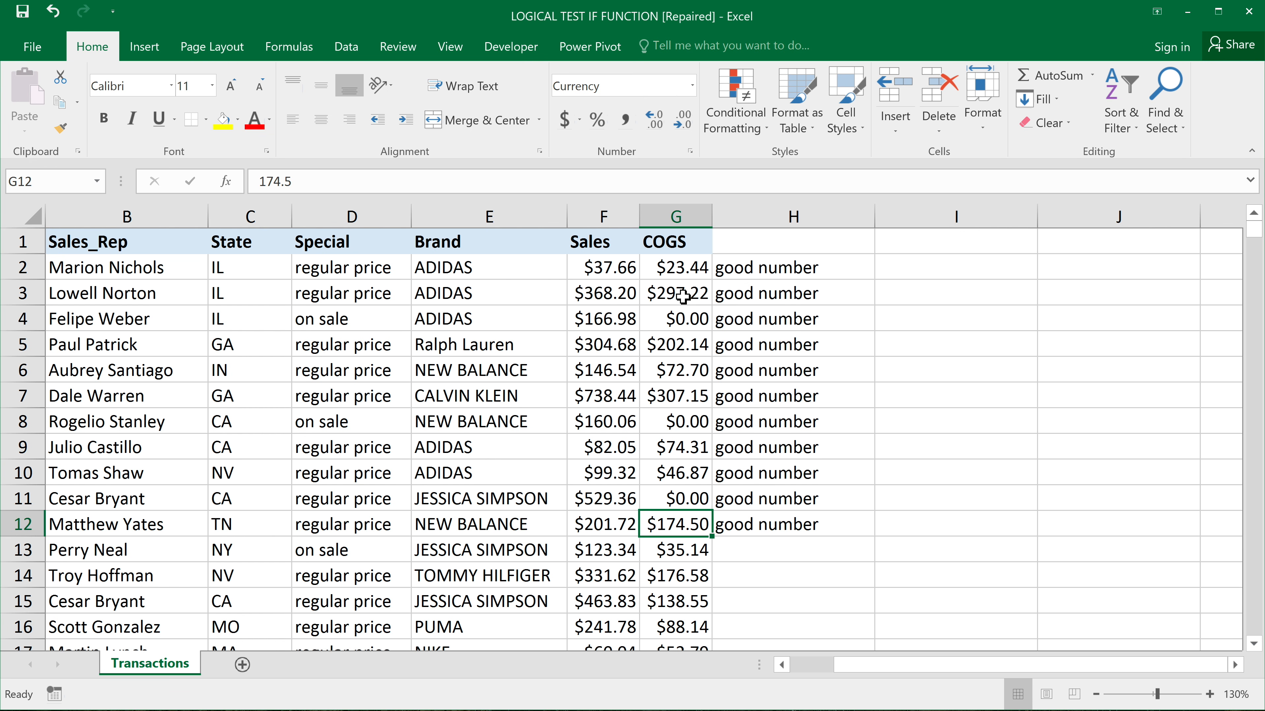
pyautogui.click(682, 319)
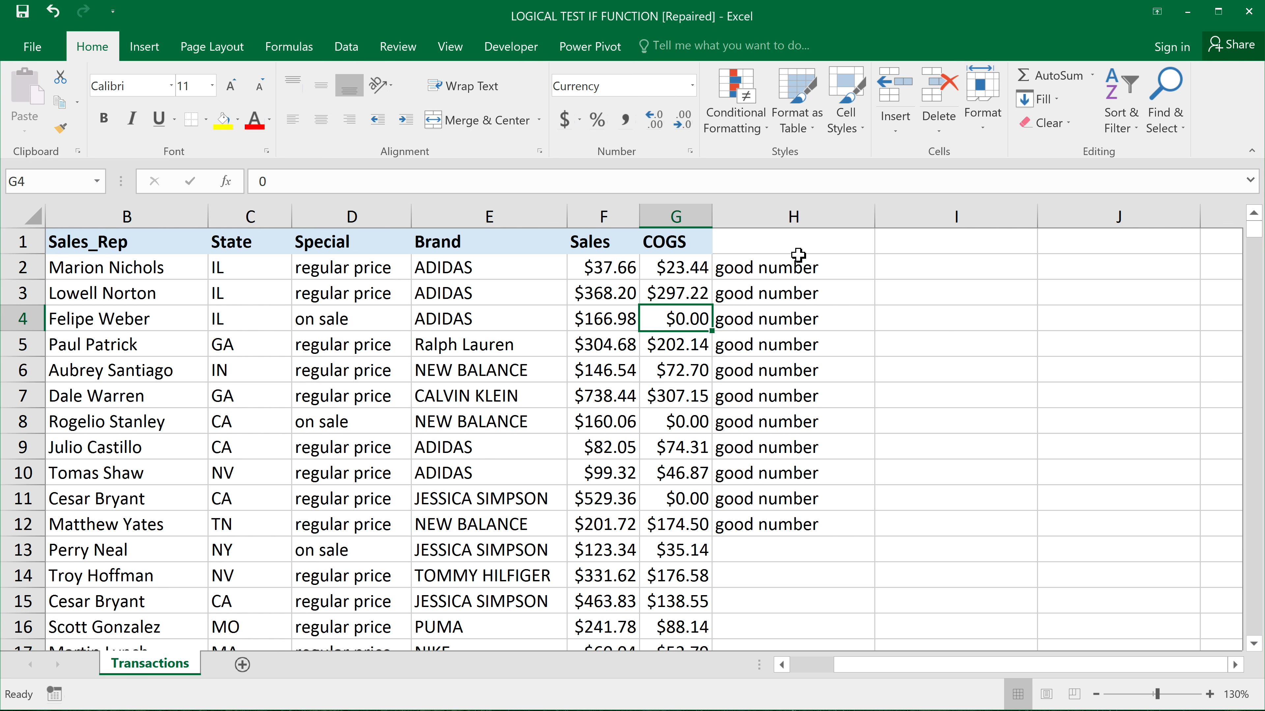
# - Replace the logical test in the H2 formula with a reference to the COGS cell G2
pyautogui.click(790, 265)
pyautogui.doubleClick(790, 265)
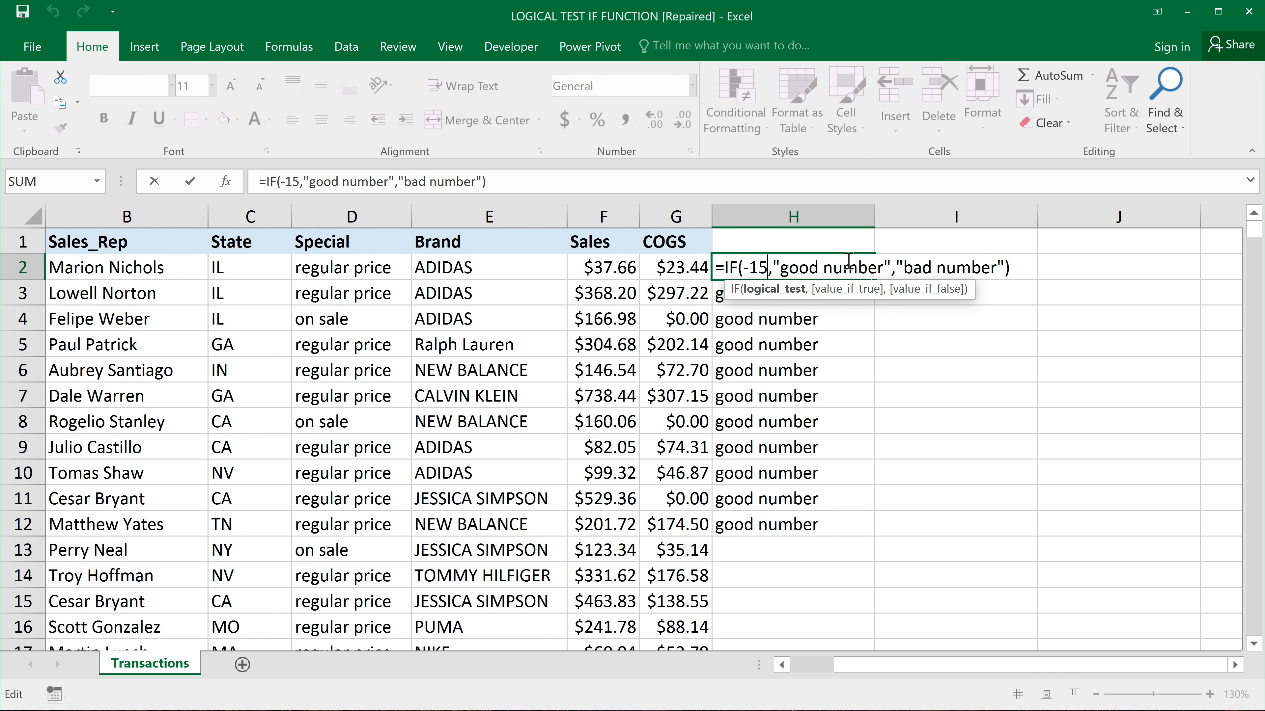
pyautogui.press('BackSpace')
pyautogui.press('BackSpace')
pyautogui.press('BackSpace')
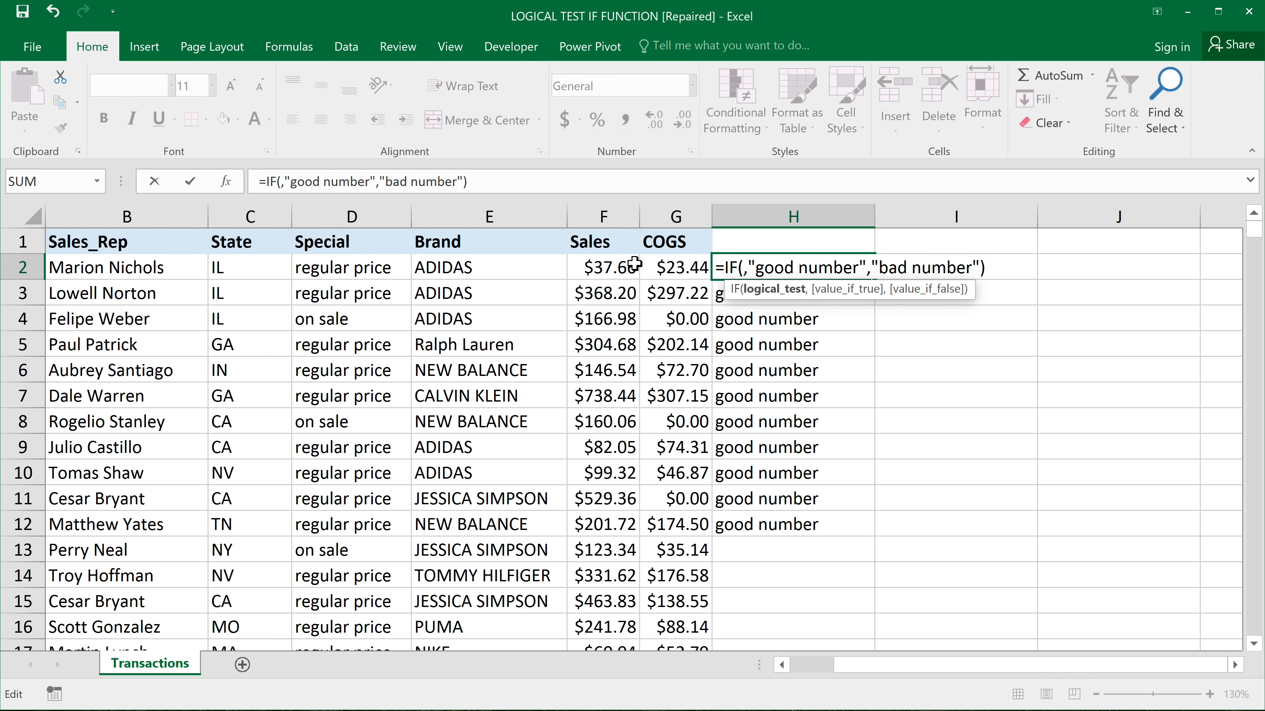
pyautogui.click(697, 269)
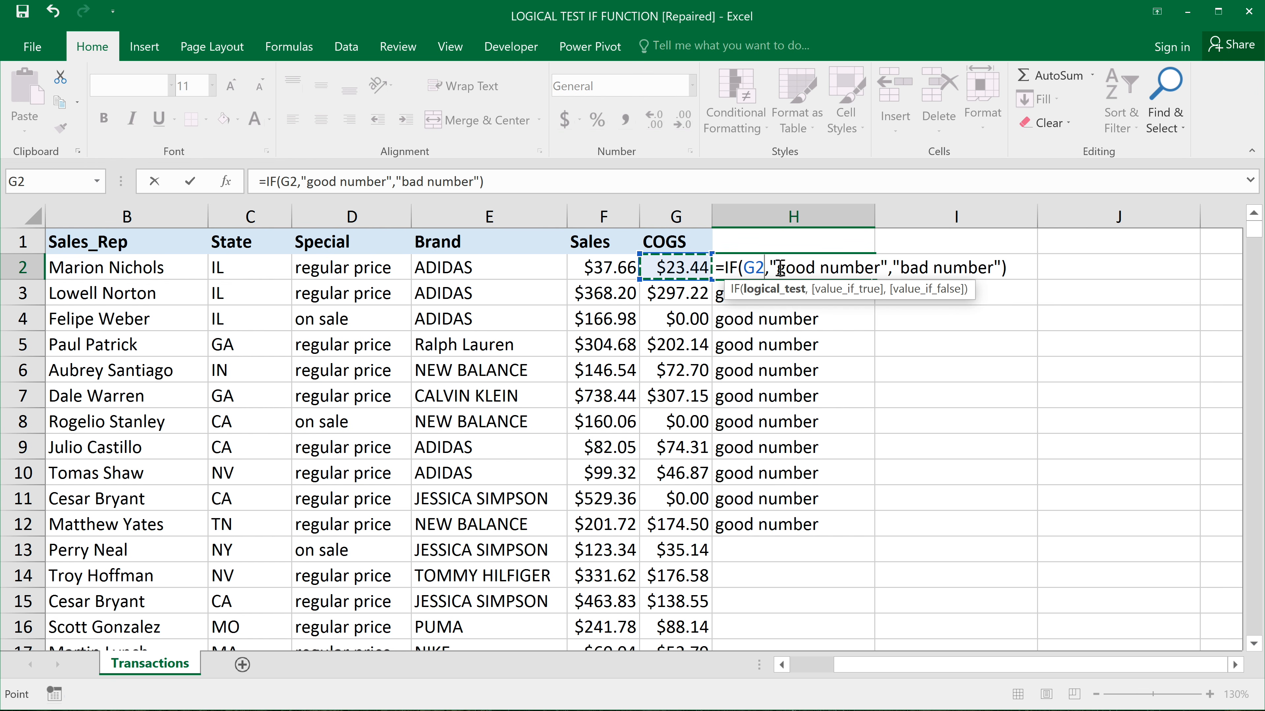
# - Set the H2 formula's true result to "cost exists" and its false result to "cost does not exist"
pyautogui.moveTo(779, 269); pyautogui.dragTo(881, 266)
pyautogui.write('cost e')
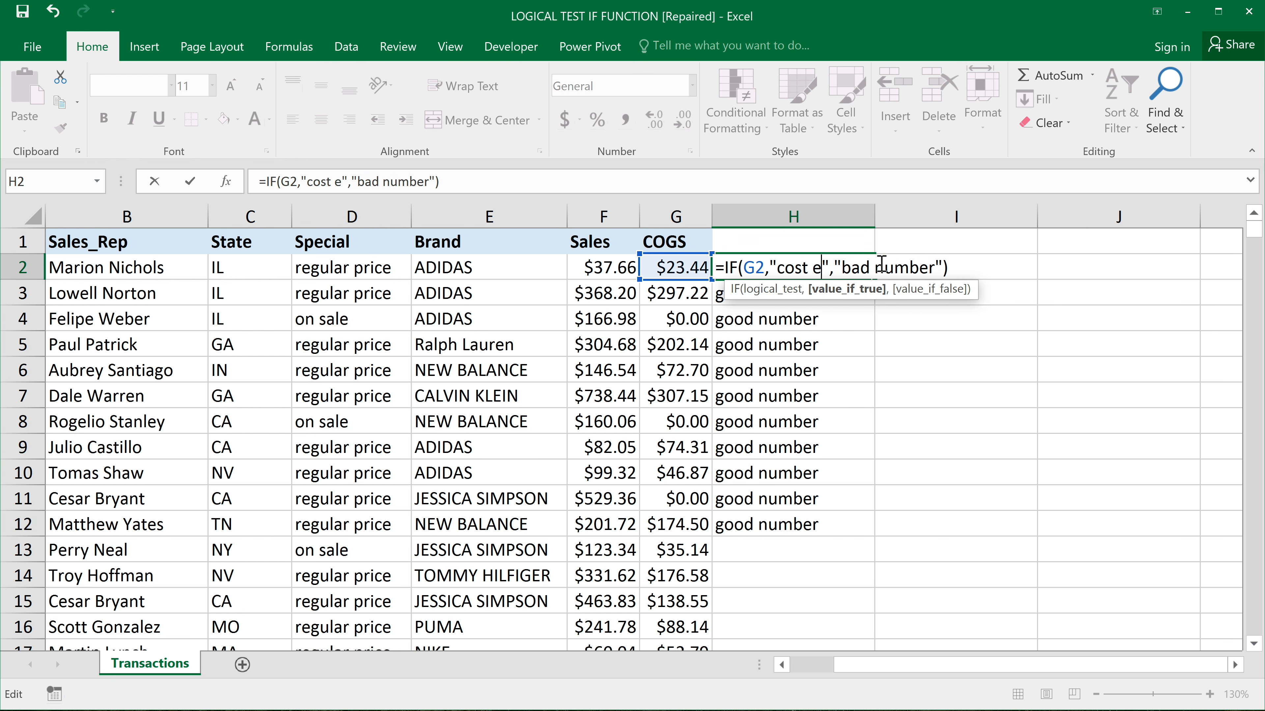
pyautogui.write('xists')
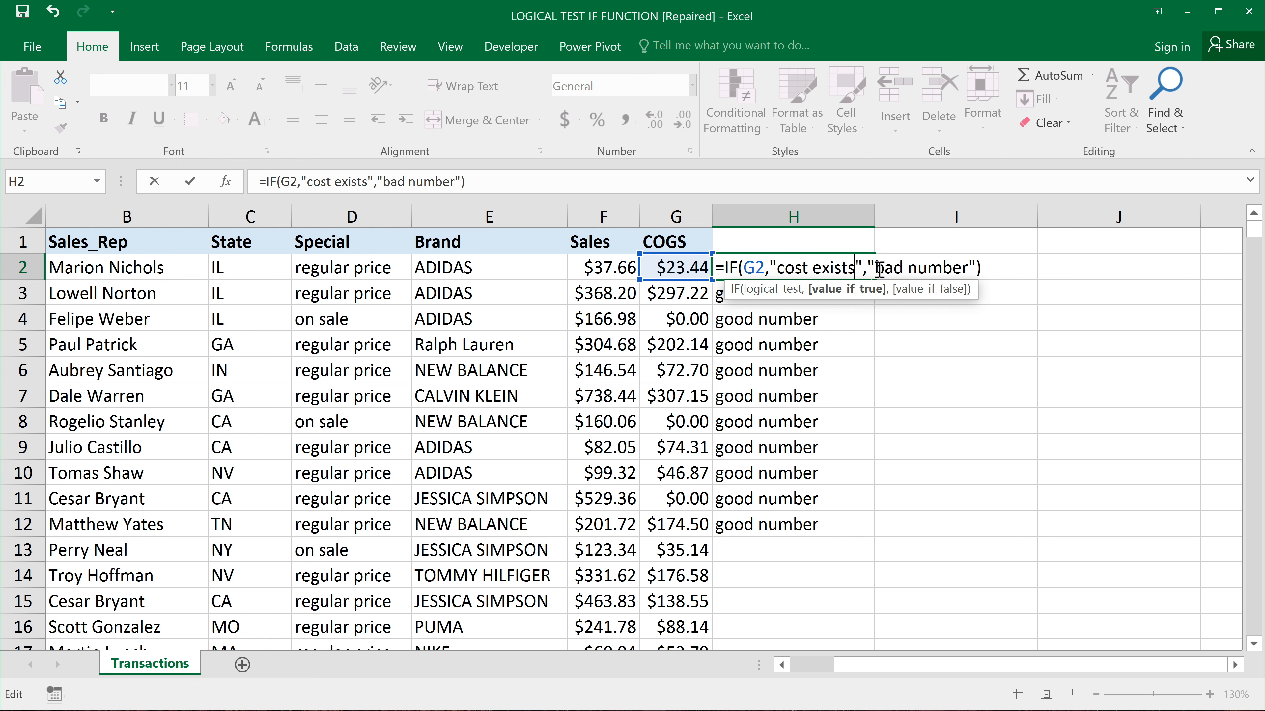
pyautogui.moveTo(878, 269); pyautogui.dragTo(968, 268)
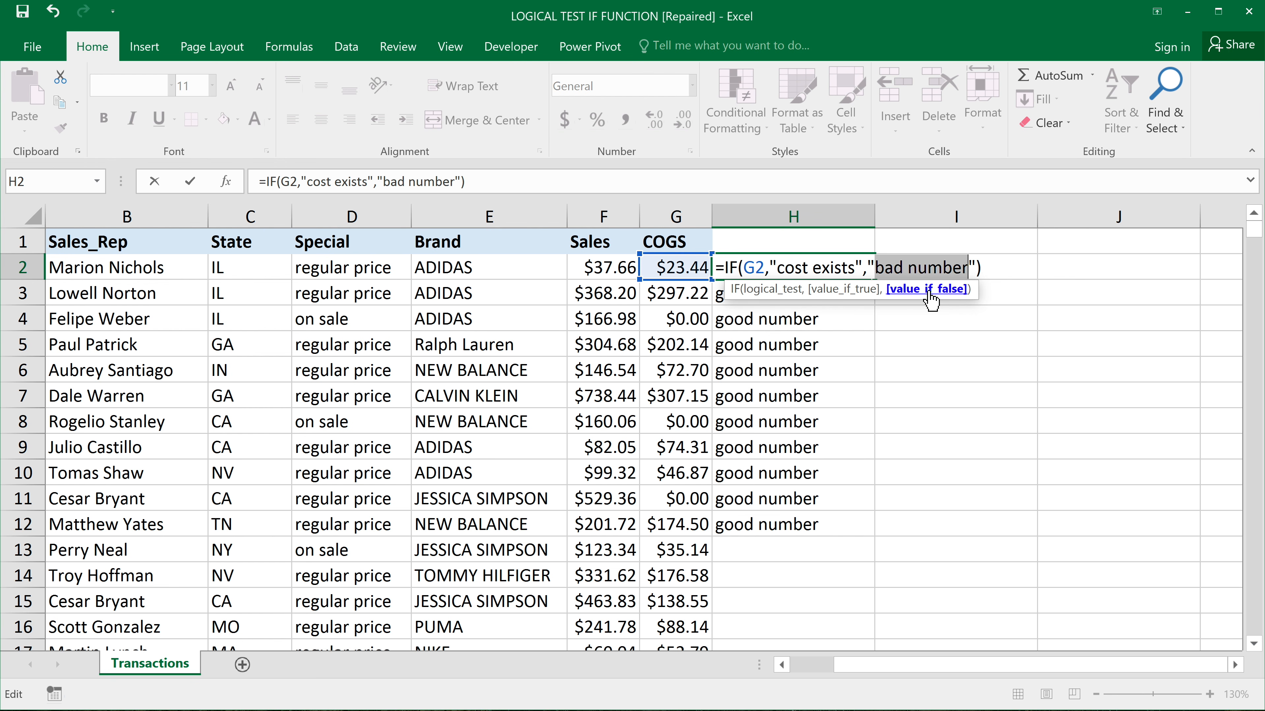
pyautogui.write('cost does')
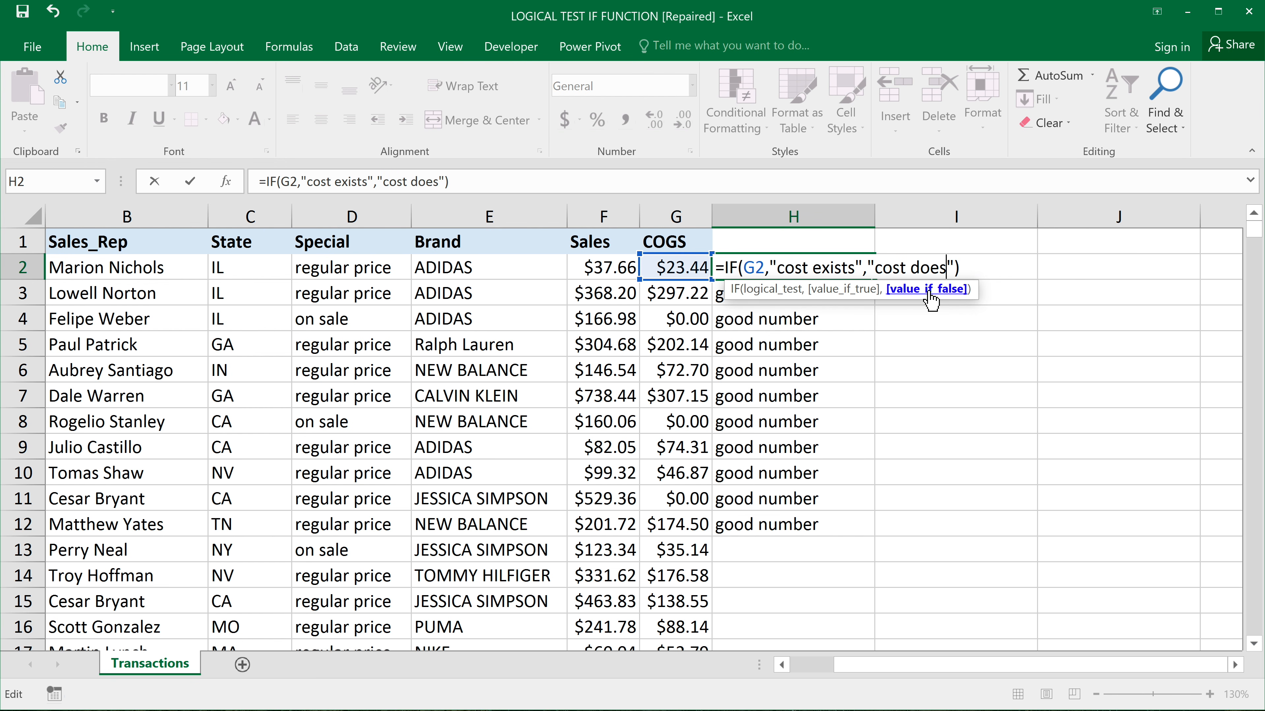
pyautogui.write(' not exist')
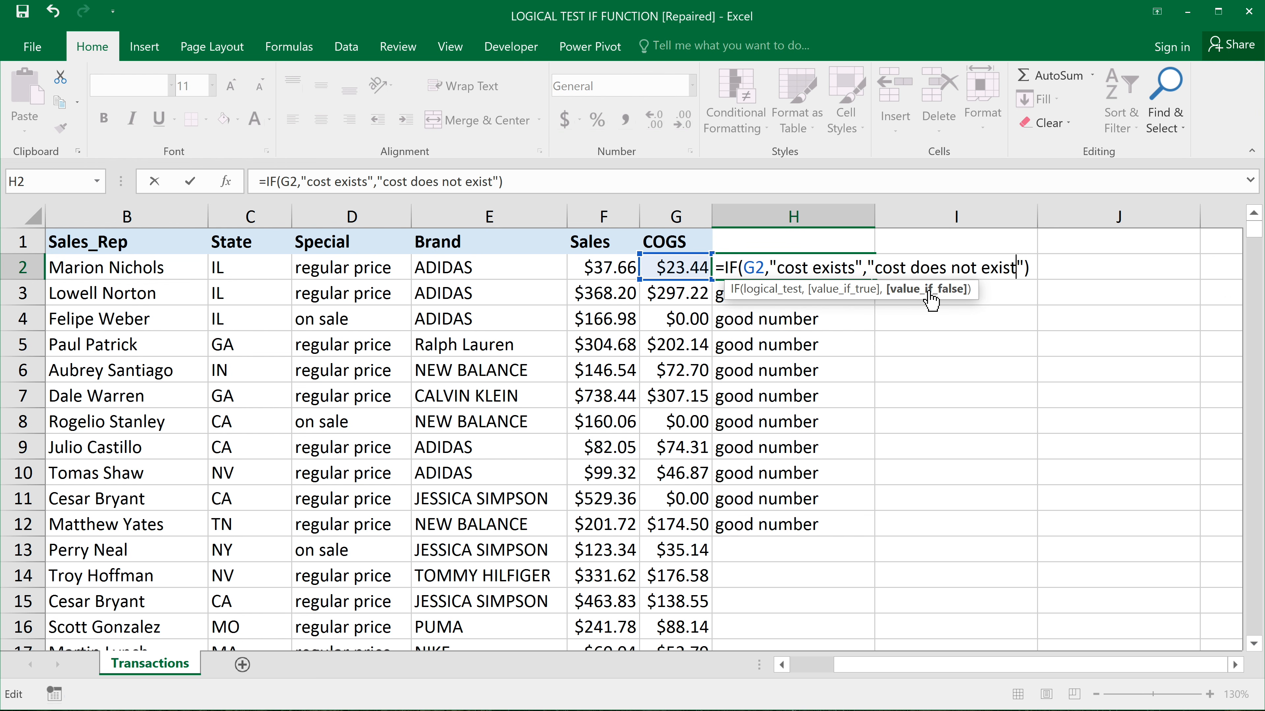
pyautogui.press('Return')
# - Fill the H2 formula down through H16 and check the result for the zero COGS value in row 4
pyautogui.press('Up')
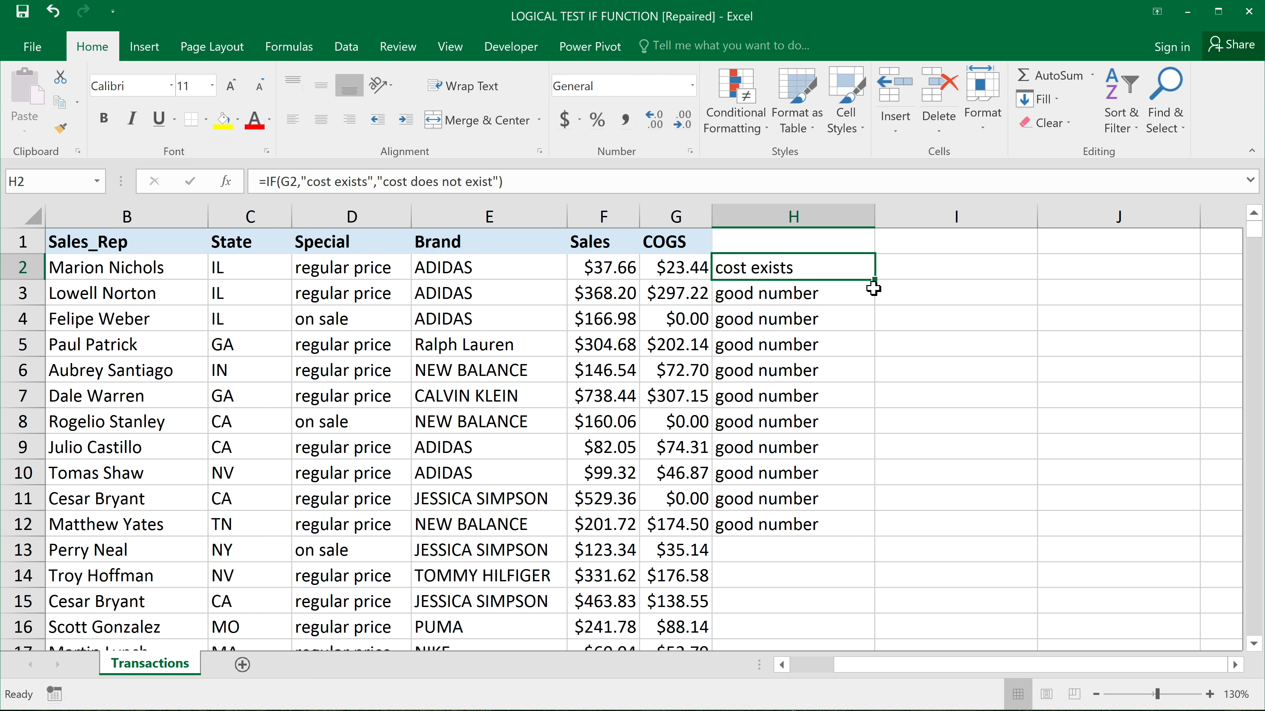
pyautogui.moveTo(874, 286); pyautogui.dragTo(831, 643)
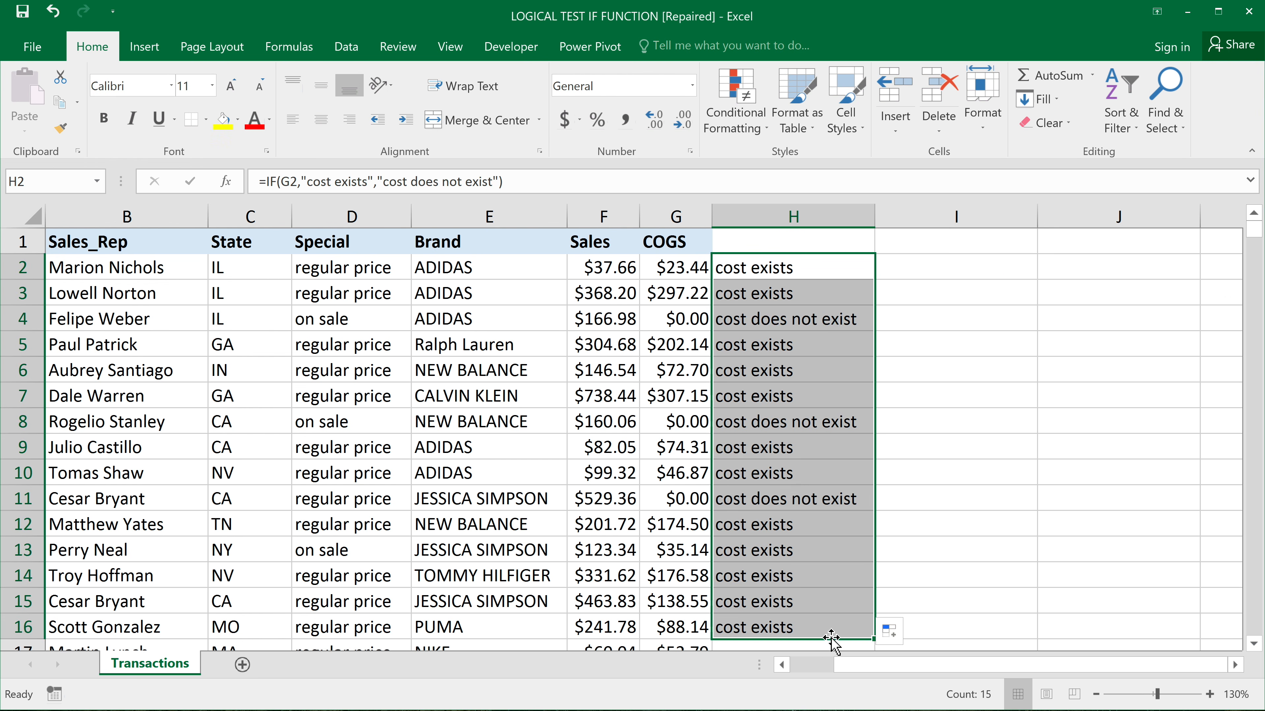
pyautogui.click(696, 323)
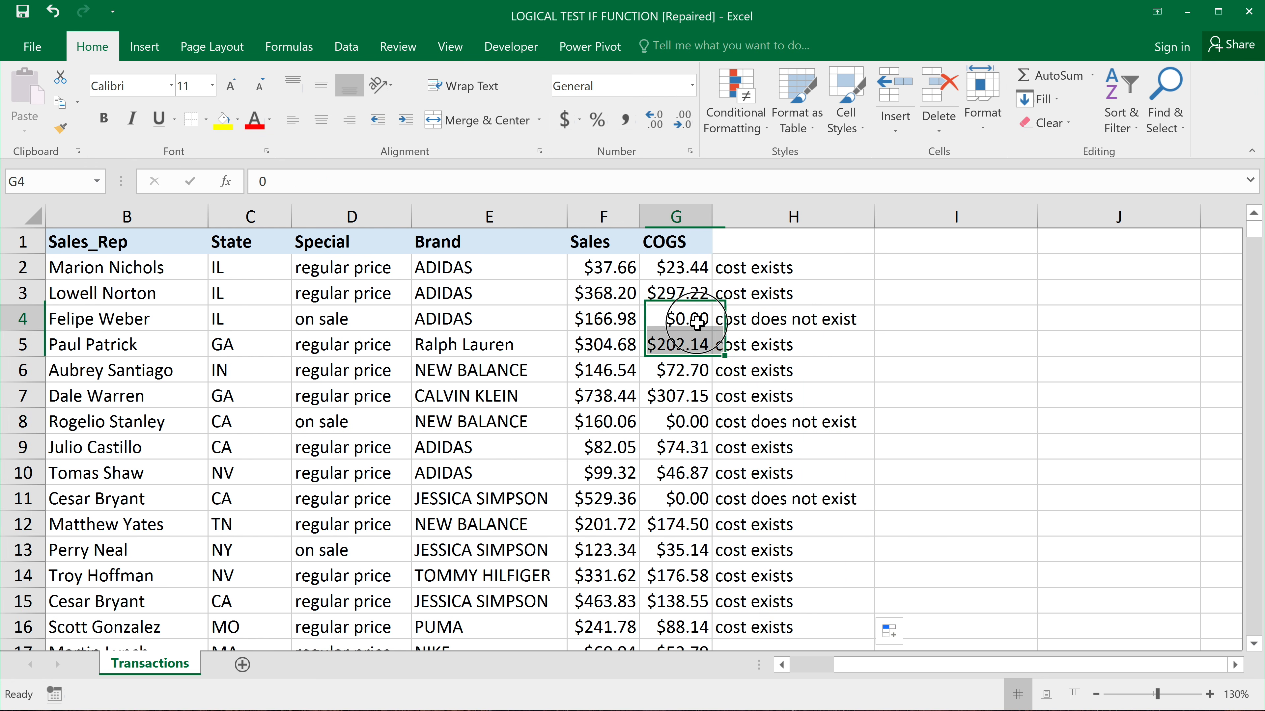
pyautogui.click(789, 327)
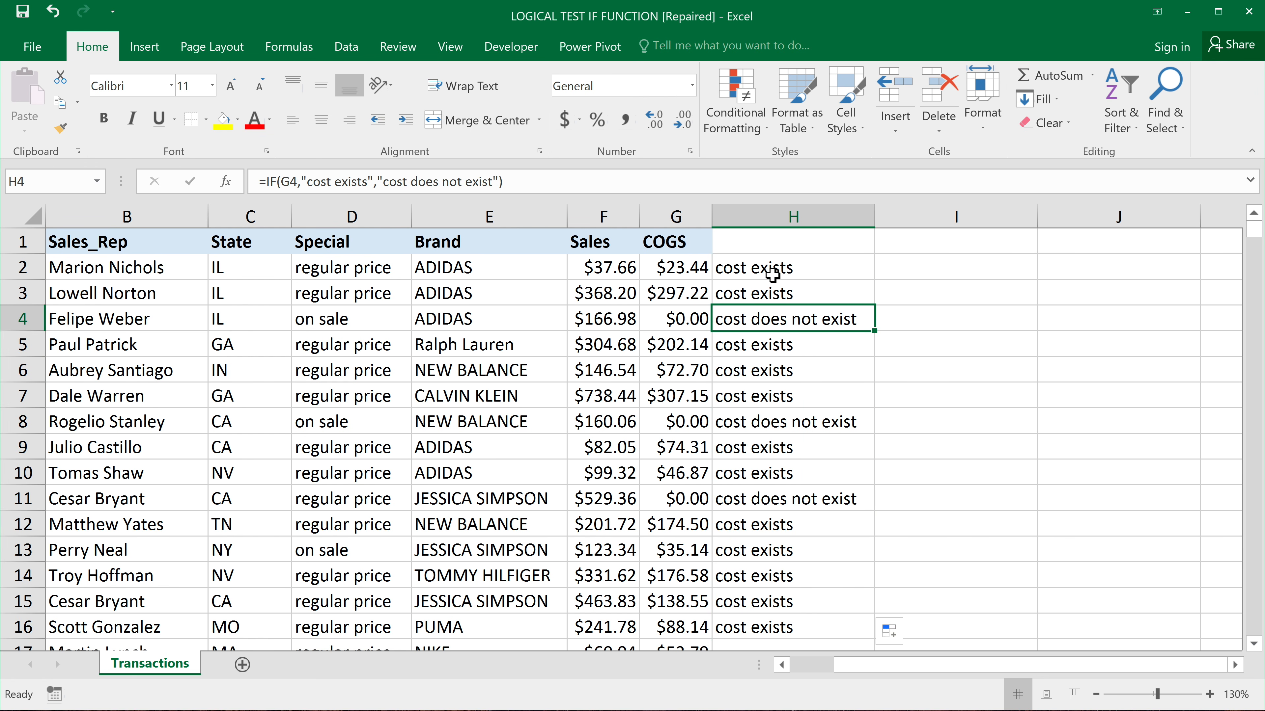
pyautogui.click(682, 321)
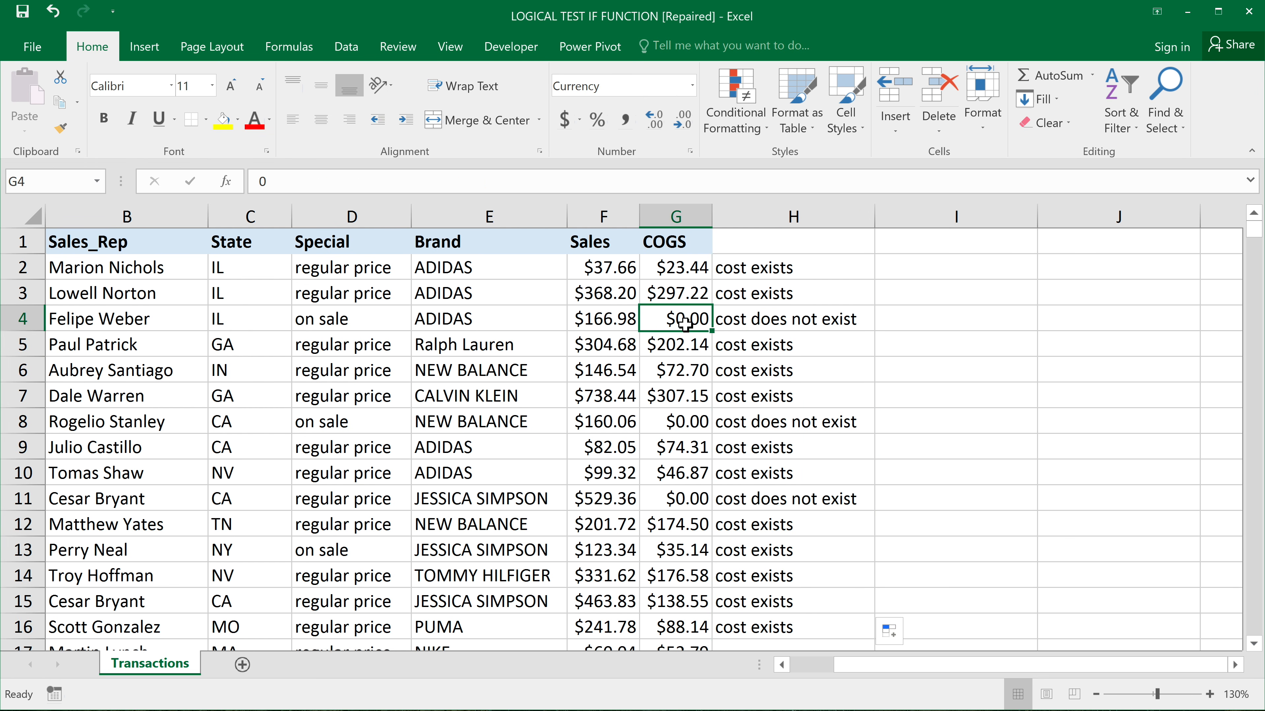
# - Replace the G2 reference in the H2 formula's logical test with the Sales comparison F2>50
pyautogui.doubleClick(742, 272)
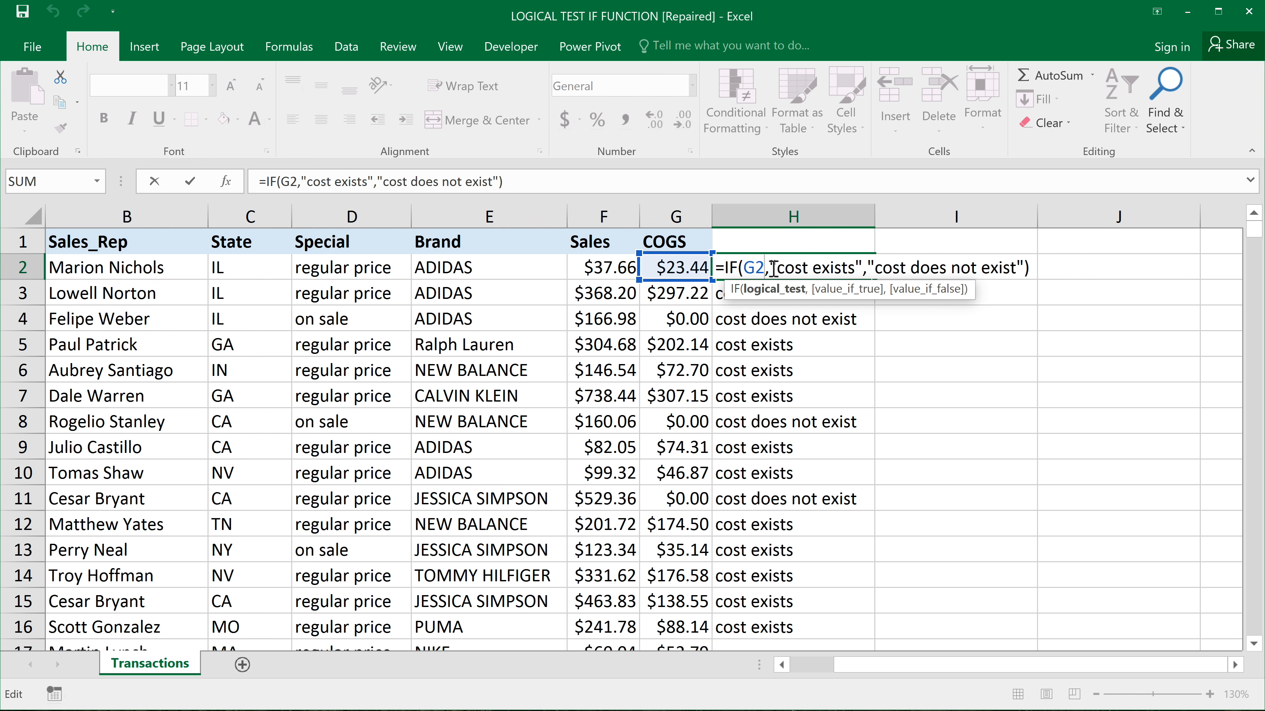
pyautogui.press('BackSpace')
pyautogui.press('BackSpace')
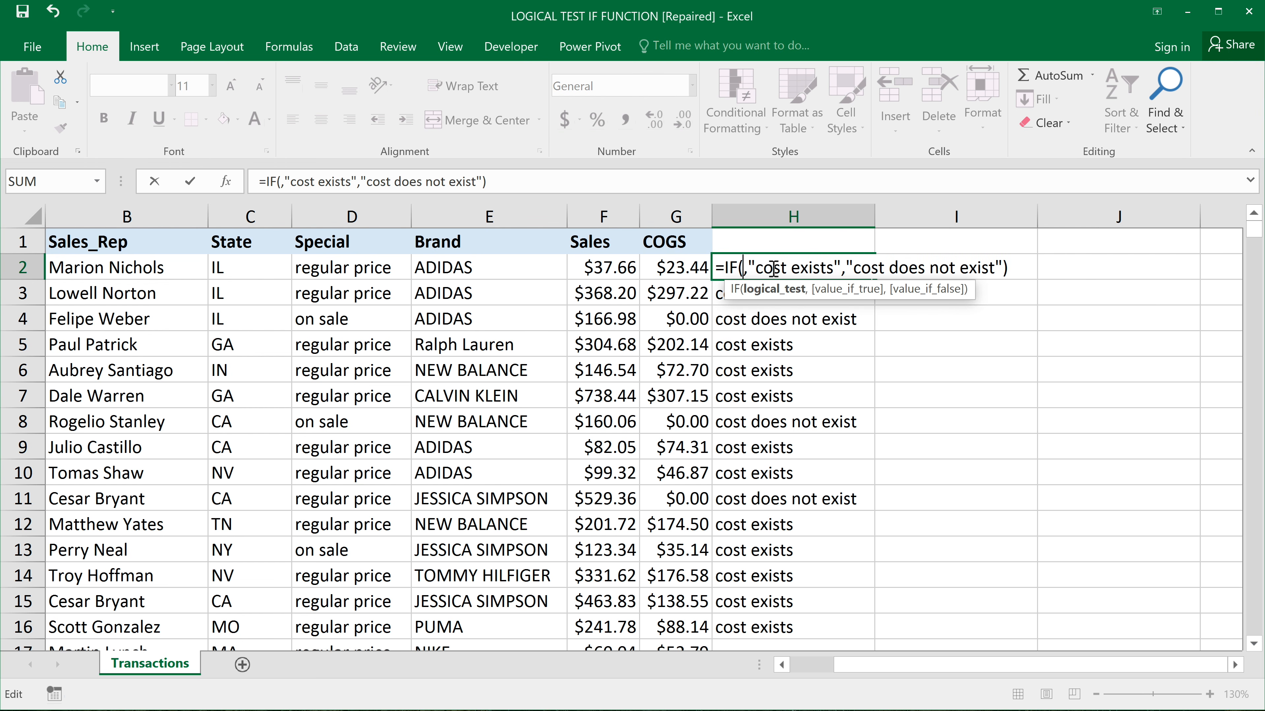
pyautogui.click(619, 267)
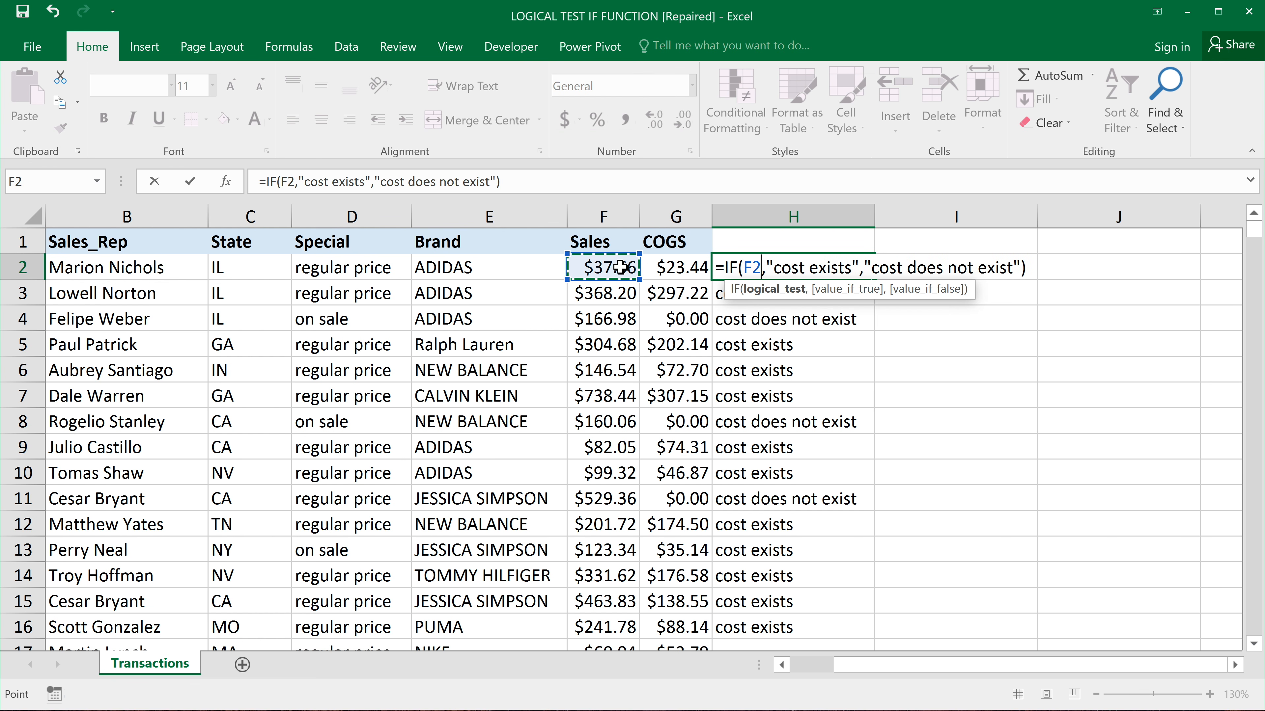
pyautogui.write('>')
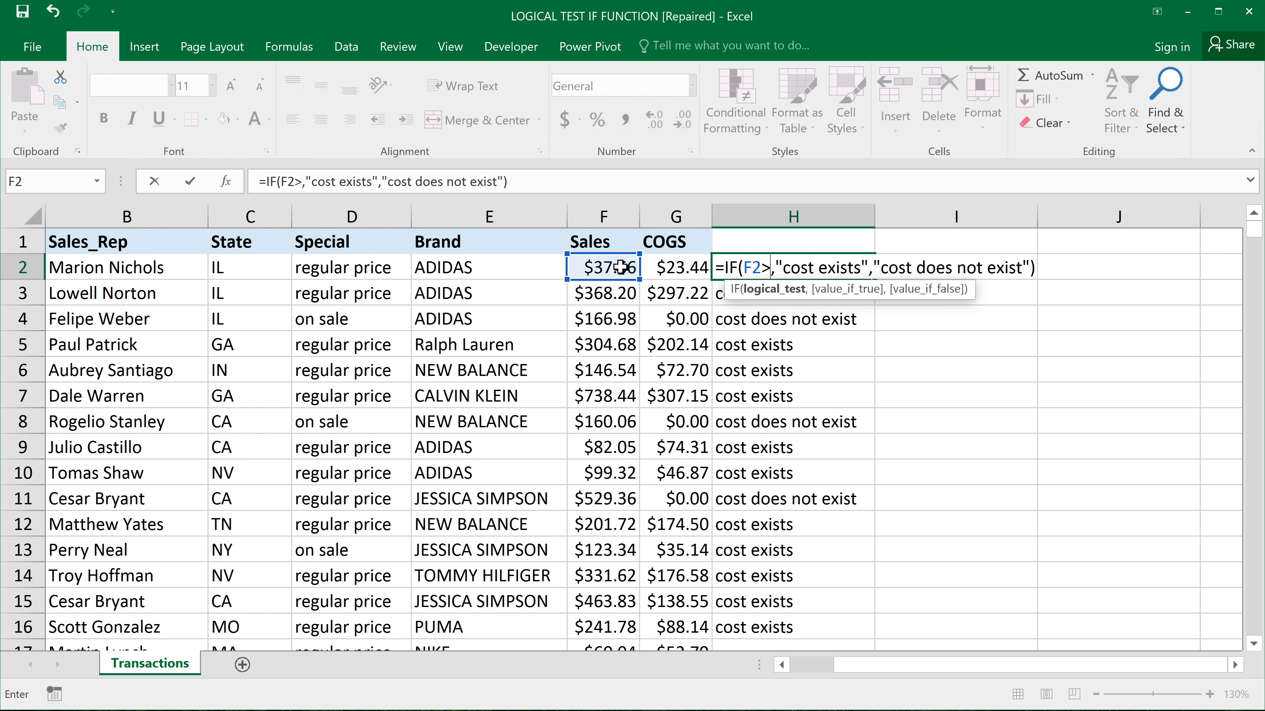
pyautogui.write('50')
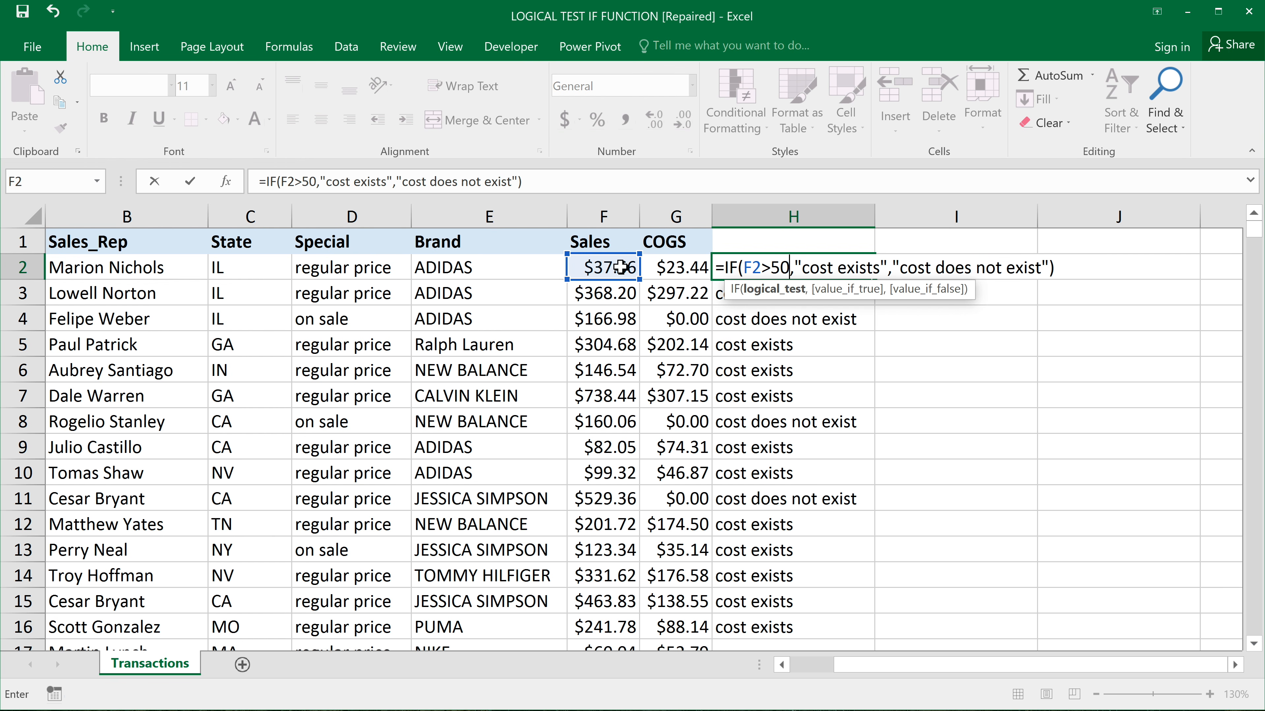
# - Change the comparison in the H2 logical test to greater than or equal, F2>=50
pyautogui.click(761, 267)
pyautogui.click(769, 267)
pyautogui.write('=')
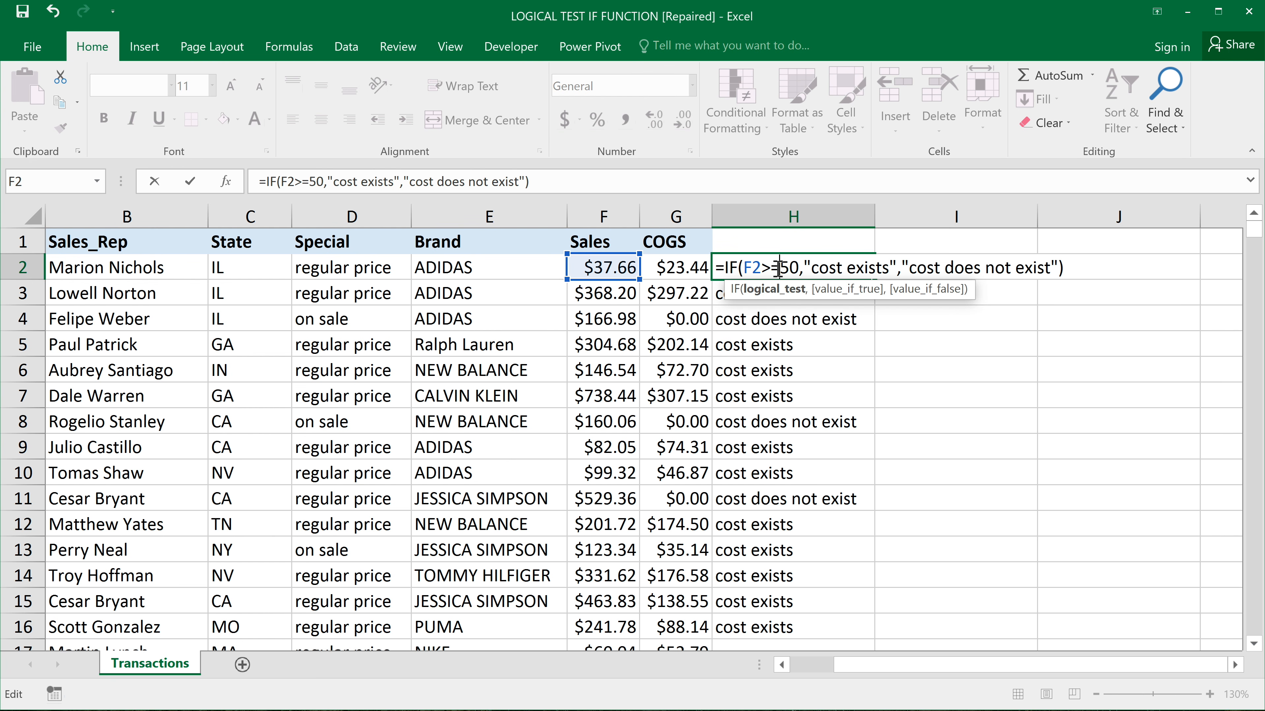
# - Switch the comparison in the H2 logical test to less than, F2<50, and extend it to F2<=50
pyautogui.press('BackSpace')
pyautogui.press('BackSpace')
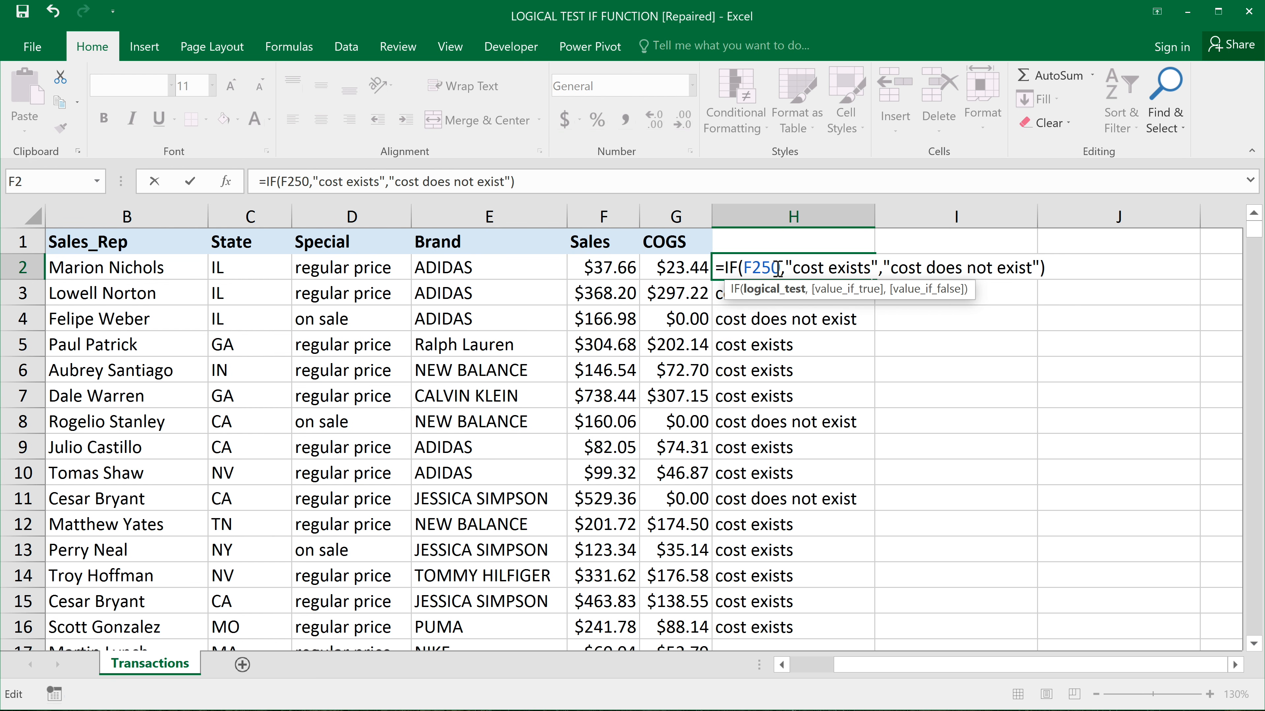
pyautogui.write('<')
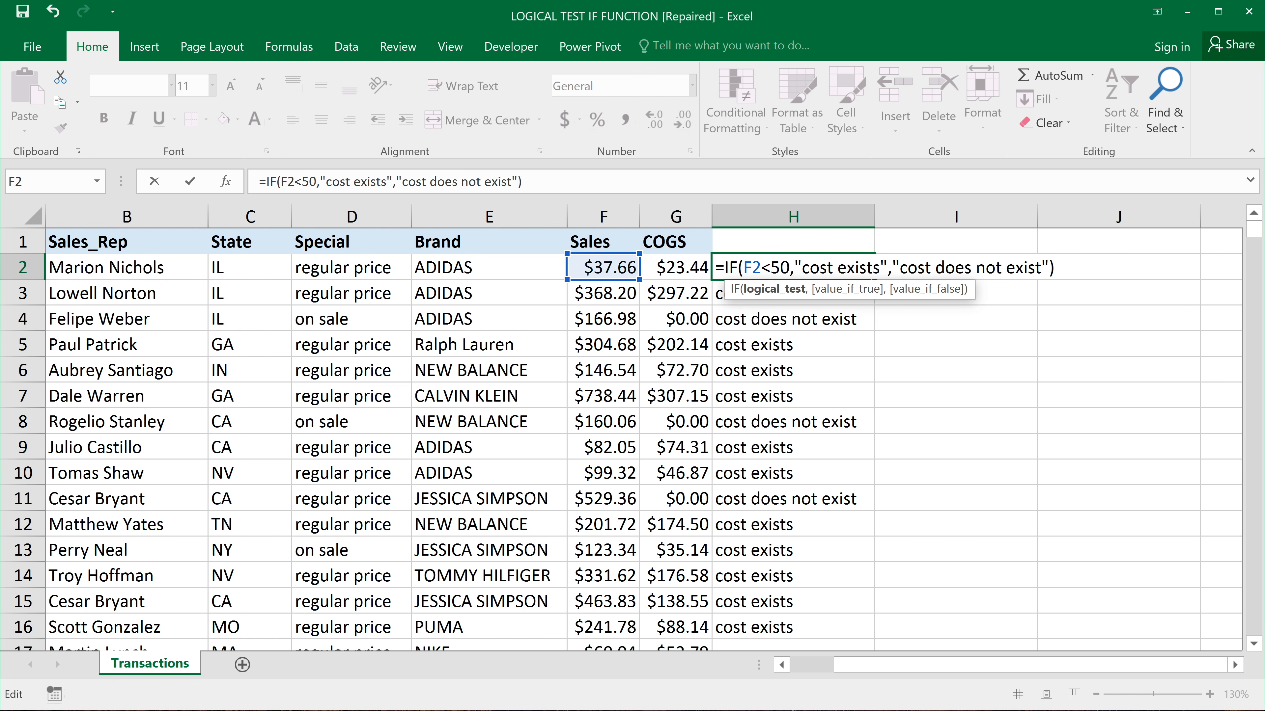
pyautogui.write('=')
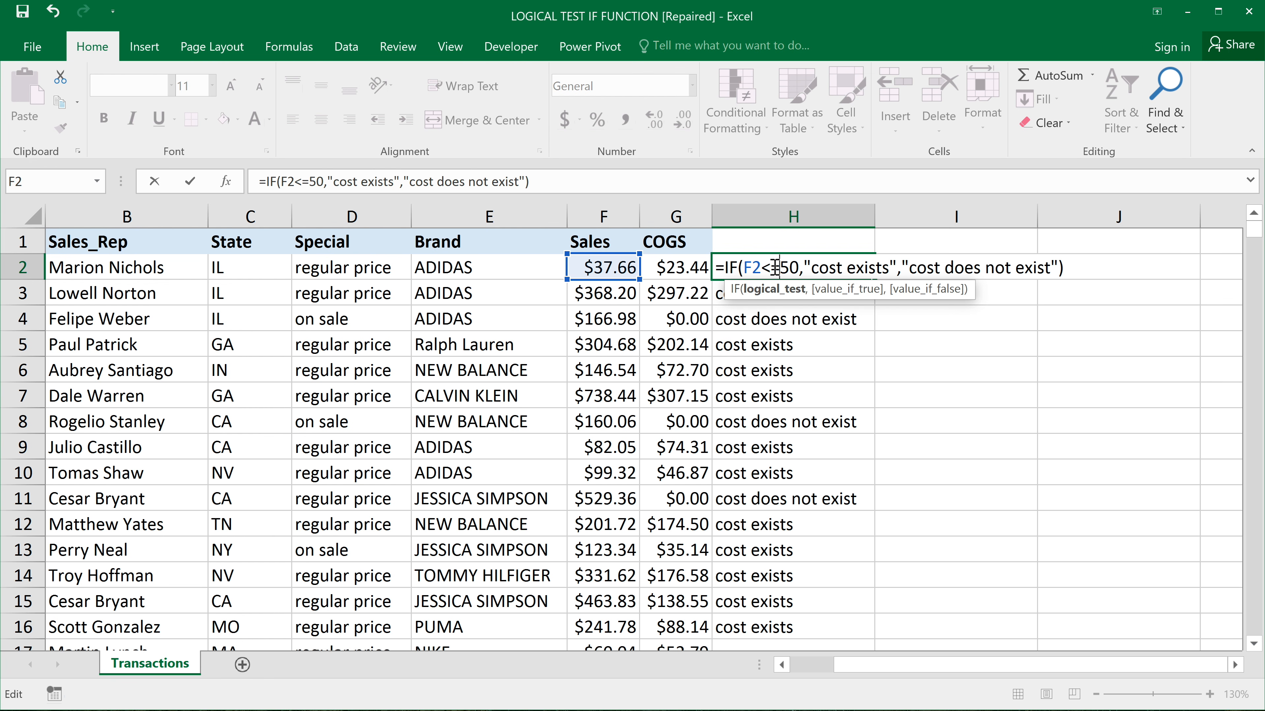
# - Change the comparison in the H2 logical test to not equal, F2<>50
pyautogui.moveTo(772, 268); pyautogui.dragTo(770, 267)
pyautogui.press('BackSpace')
pyautogui.press('BackSpace')
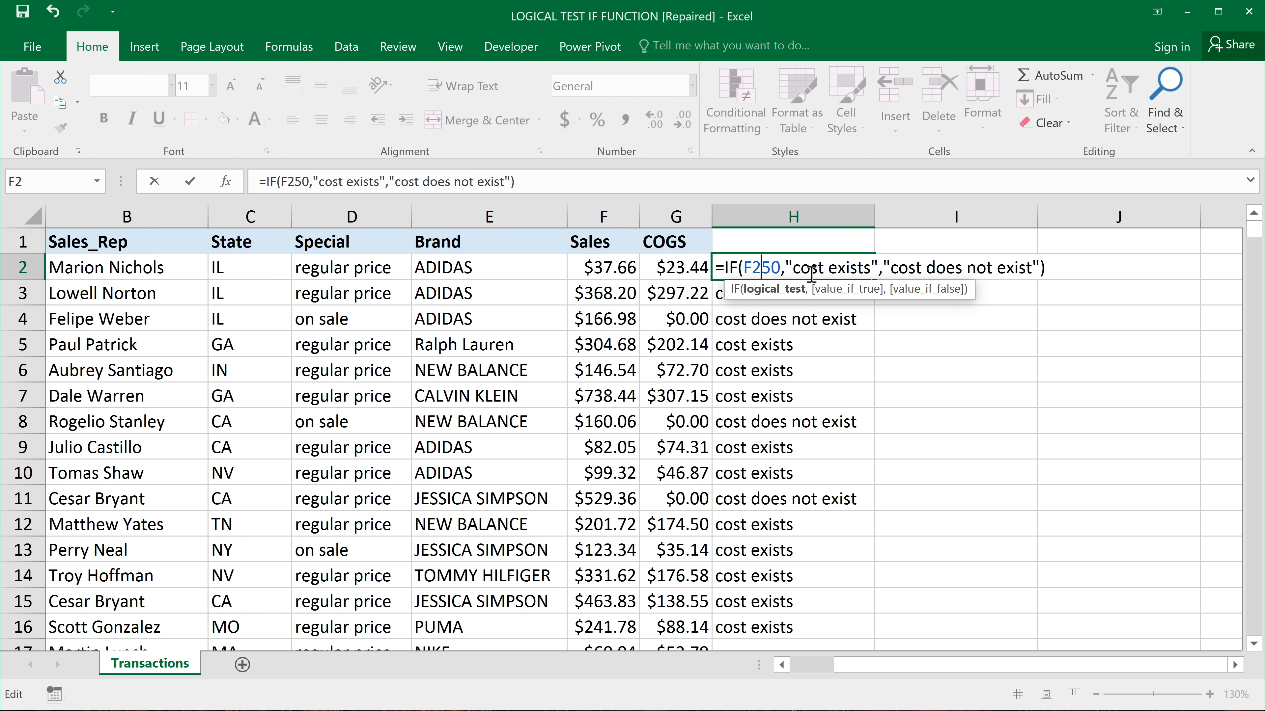
pyautogui.write('<>')
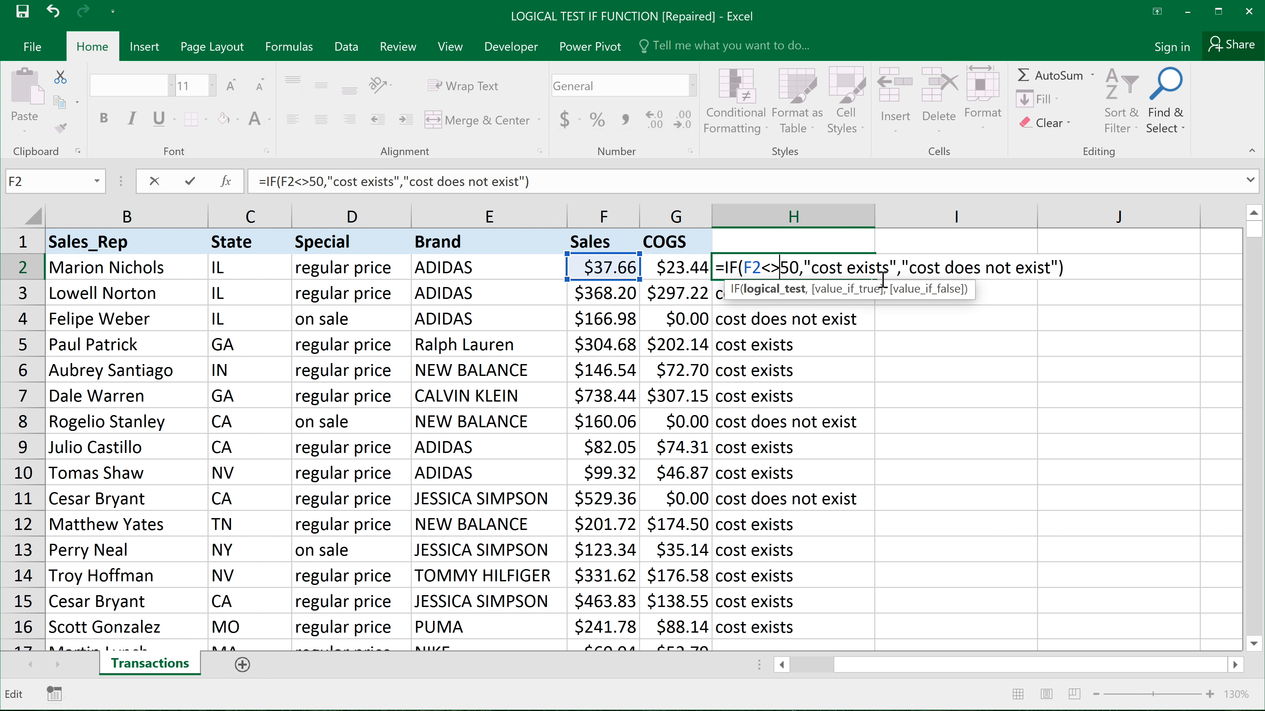
# - Switch the comparison in the H2 logical test to equal, F2=50, and highlight the formula's value_if_false text
pyautogui.press('BackSpace')
pyautogui.press('BackSpace')
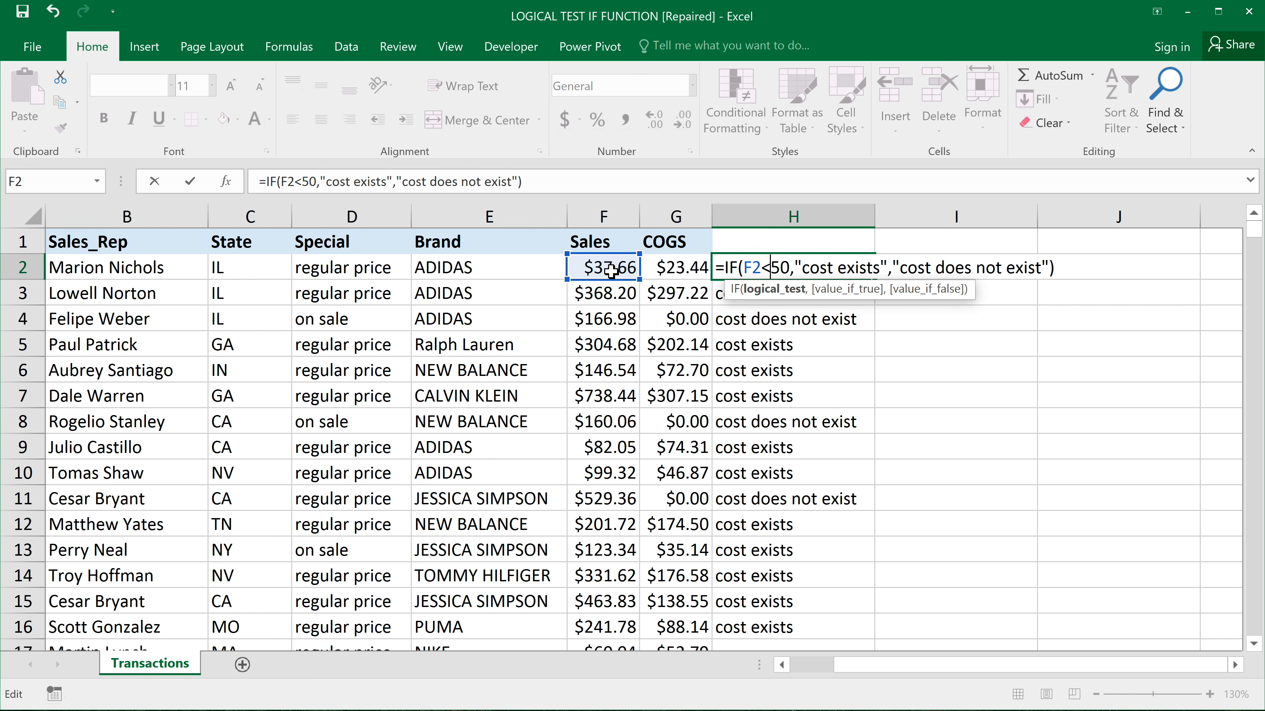
pyautogui.write('=')
pyautogui.moveTo(899, 269); pyautogui.dragTo(1043, 269)
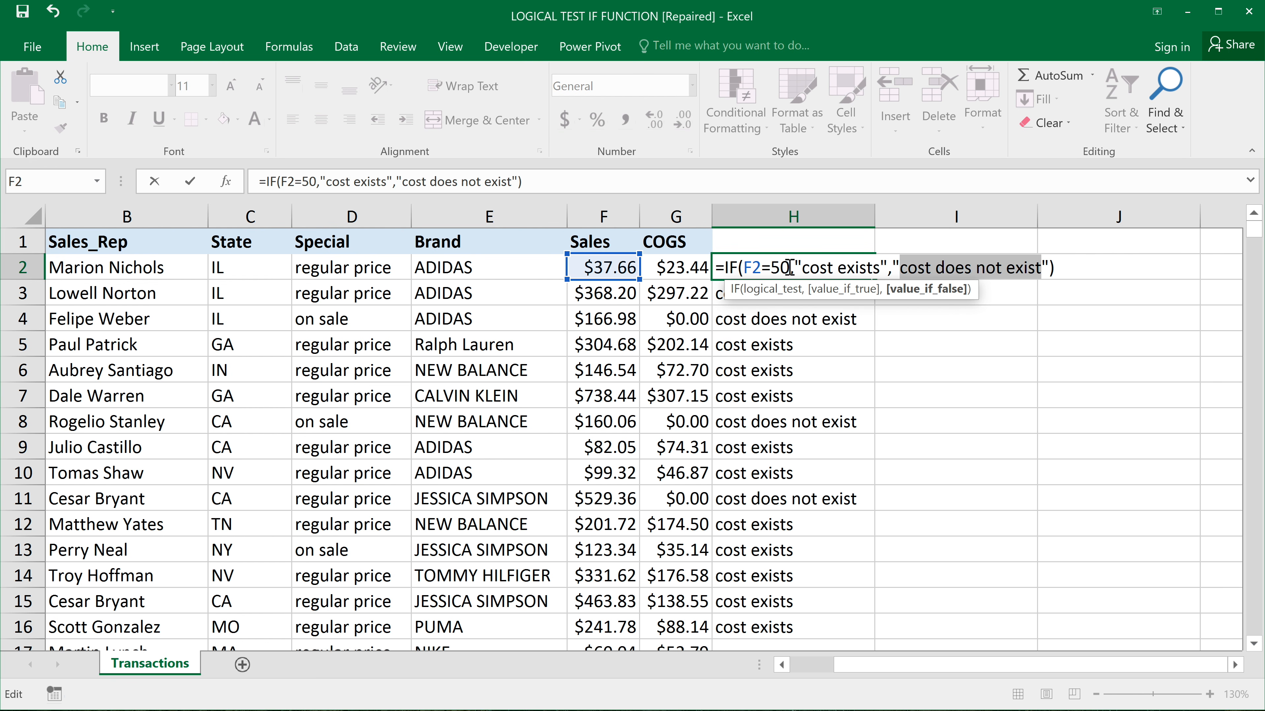
# - Replace the H2 logical test with the State text comparison C2="il"
pyautogui.moveTo(789, 268); pyautogui.dragTo(741, 269)
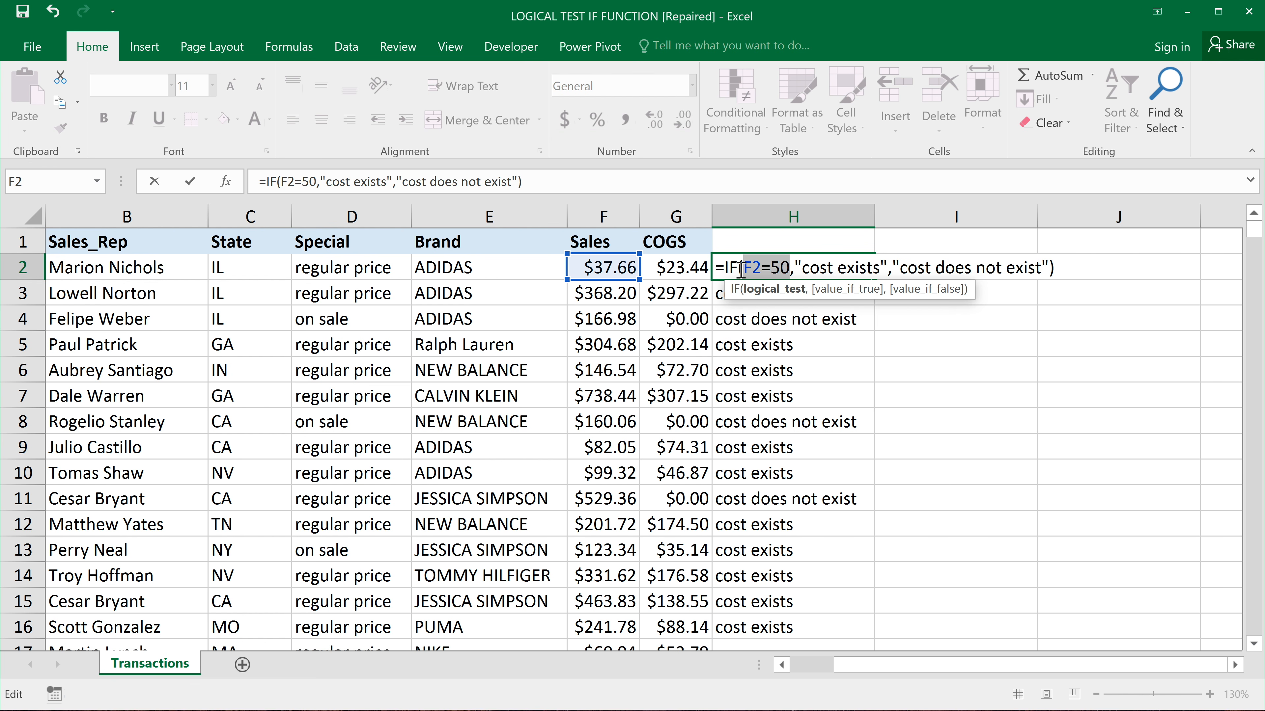
pyautogui.press('BackSpace')
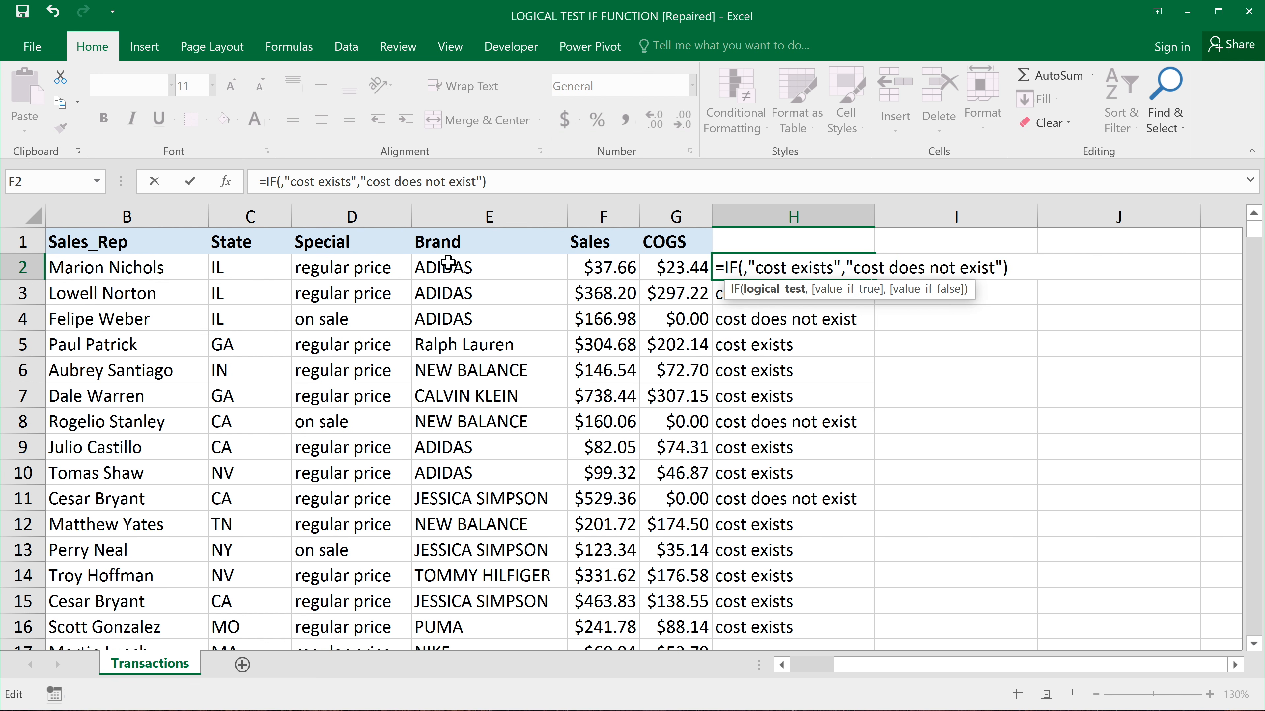
pyautogui.click(237, 268)
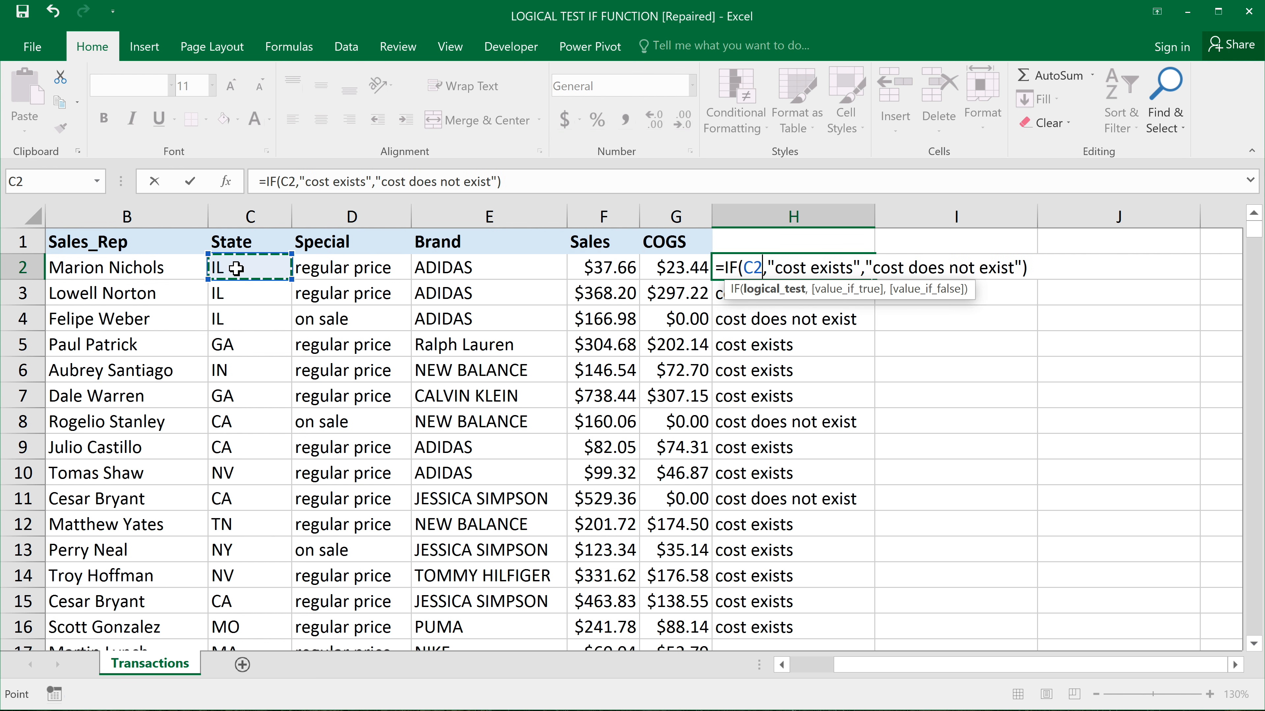
pyautogui.write('="il"')
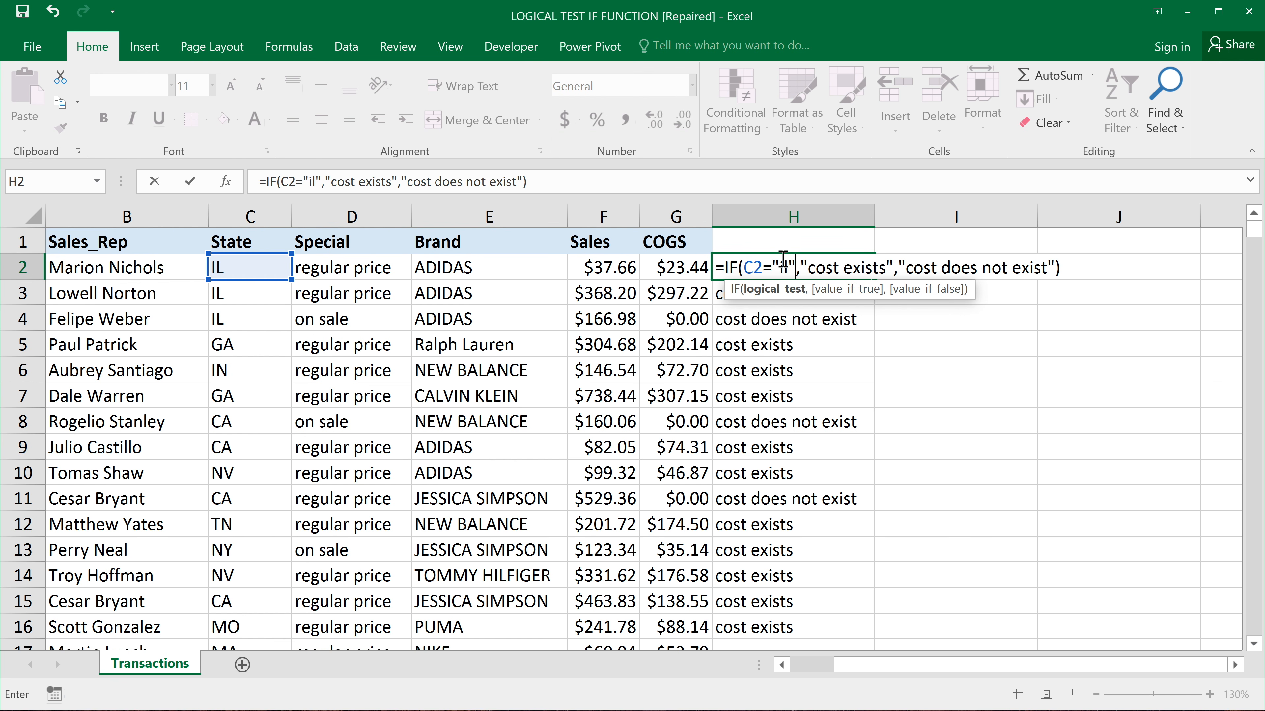
# - Set the H2 formula's true and false results to "yes" and "no", and fill the formula down through H15
pyautogui.click(887, 269)
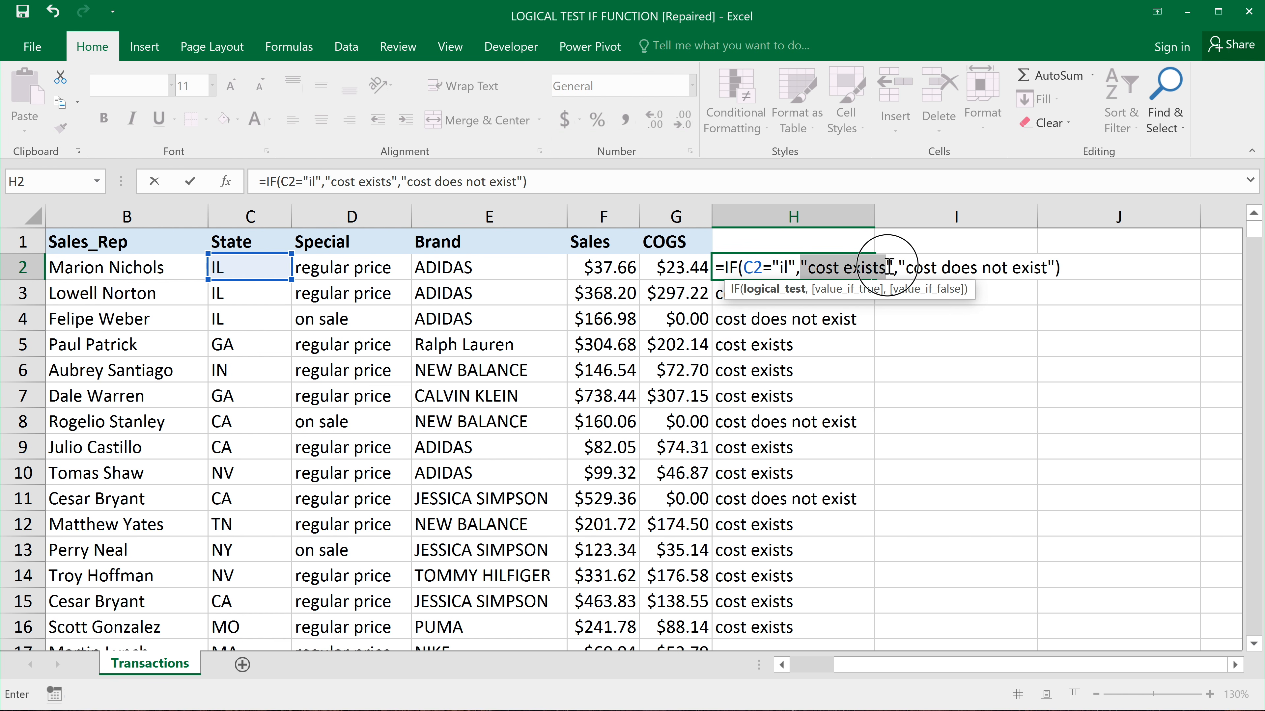
pyautogui.moveTo(887, 269); pyautogui.dragTo(990, 270)
pyautogui.write('yes","')
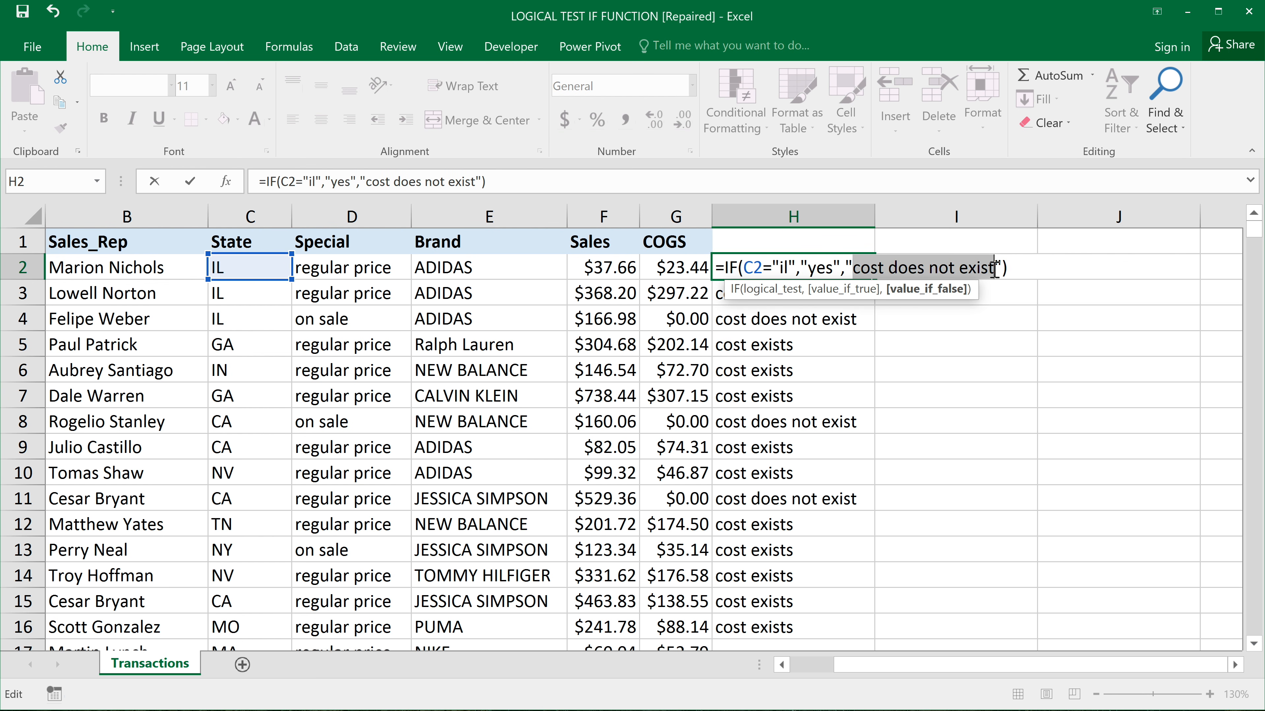
pyautogui.write('np')
pyautogui.press('BackSpace')
pyautogui.write('o')
pyautogui.hotkey('ctrl', 'Return')
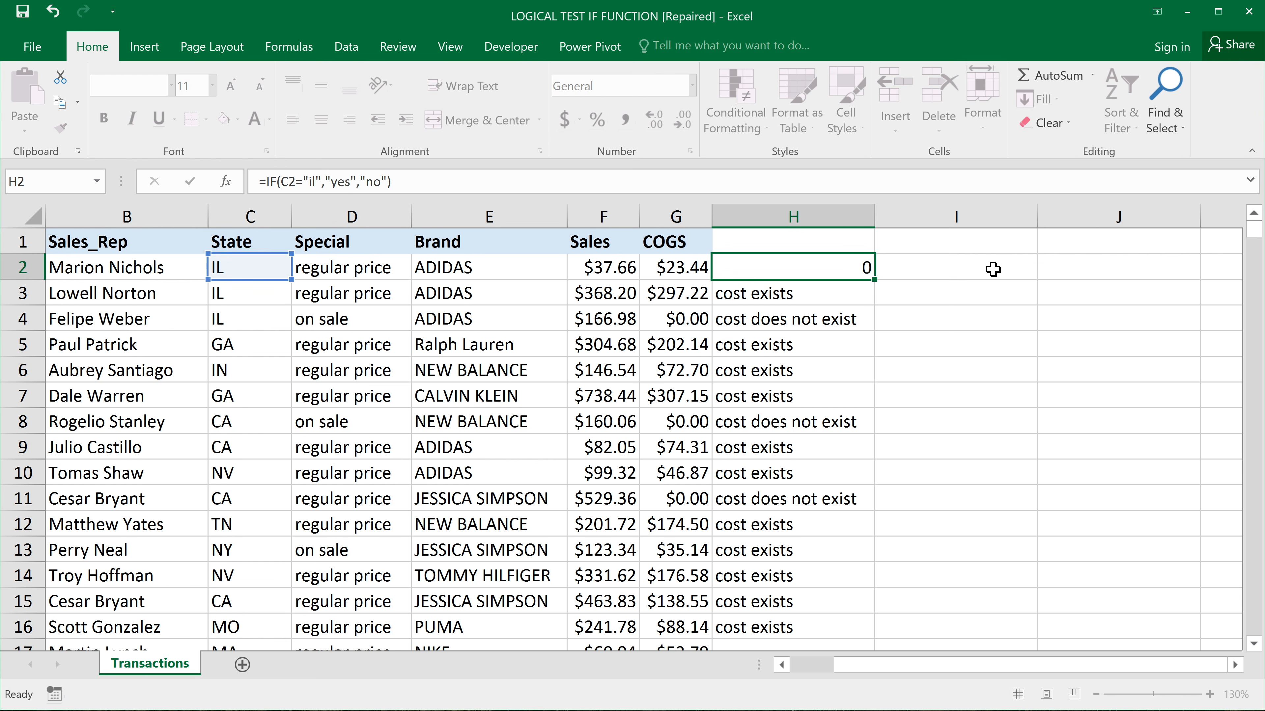
pyautogui.moveTo(874, 279); pyautogui.dragTo(847, 605)
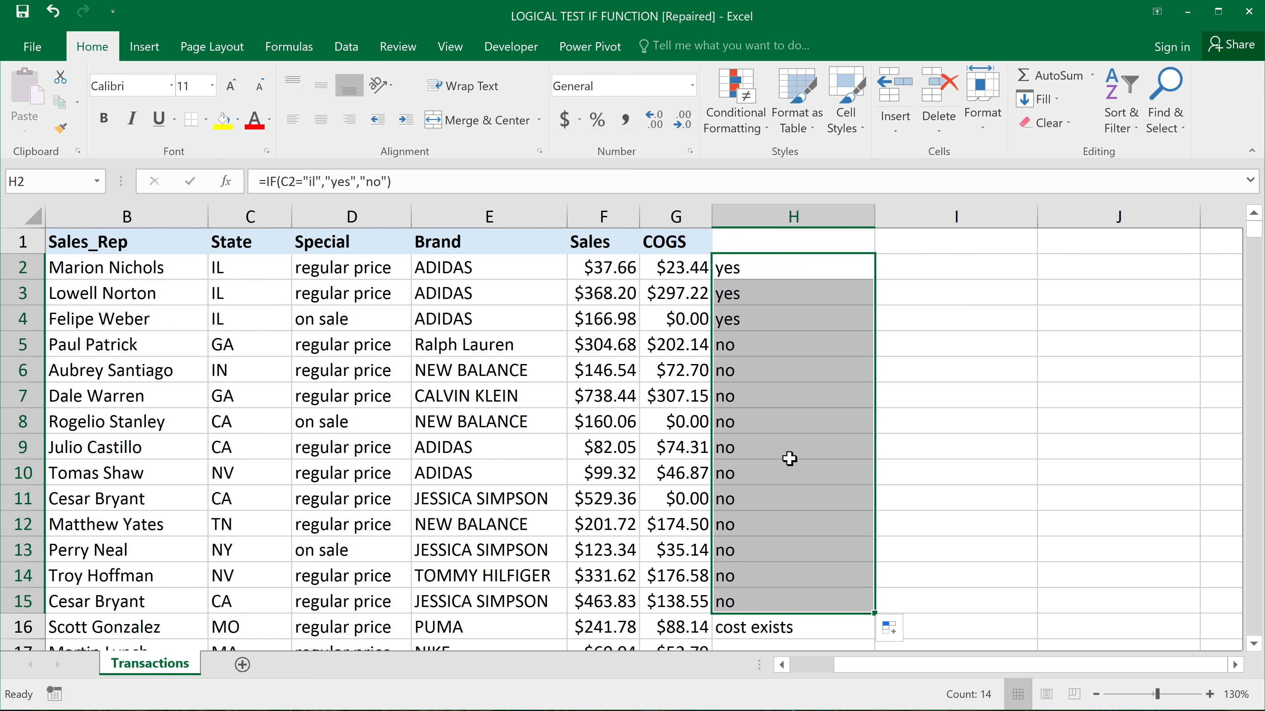
pyautogui.moveTo(232, 269); pyautogui.dragTo(238, 319)
# - Change the H2 logical test to the not-equal State comparison C2<>"il" and commit the formula
pyautogui.doubleClick(803, 269)
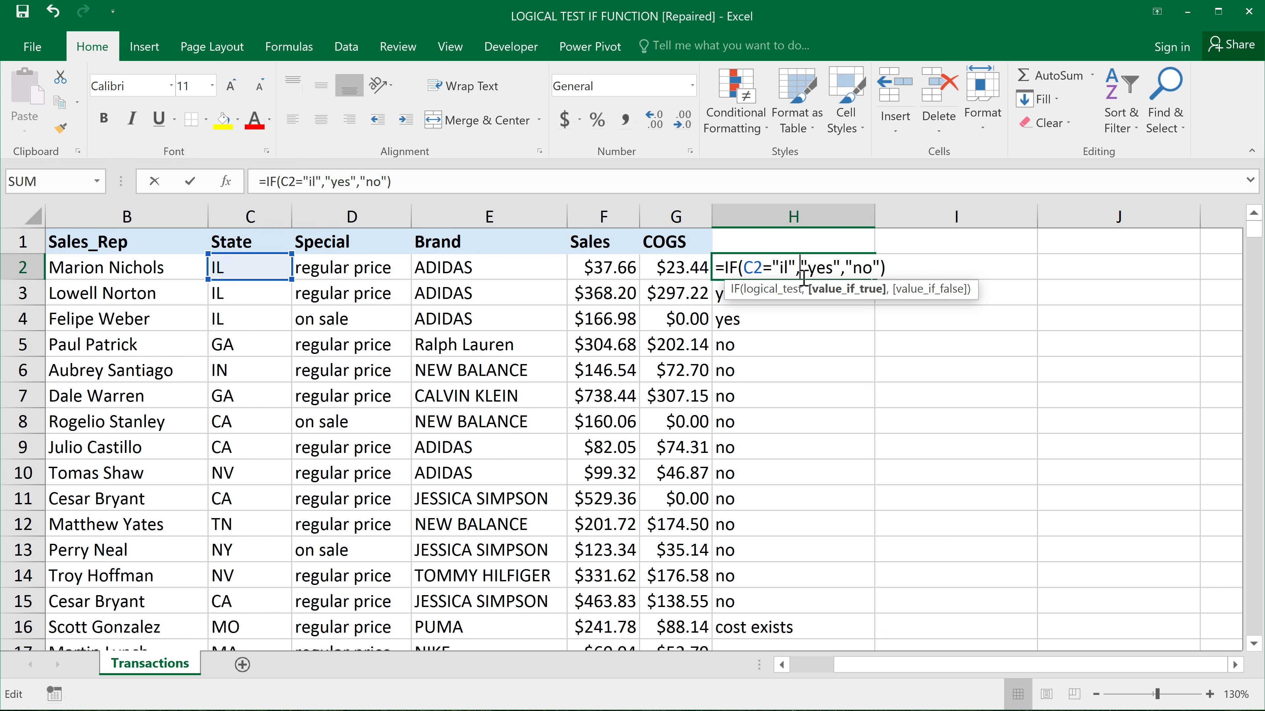
pyautogui.click(783, 268)
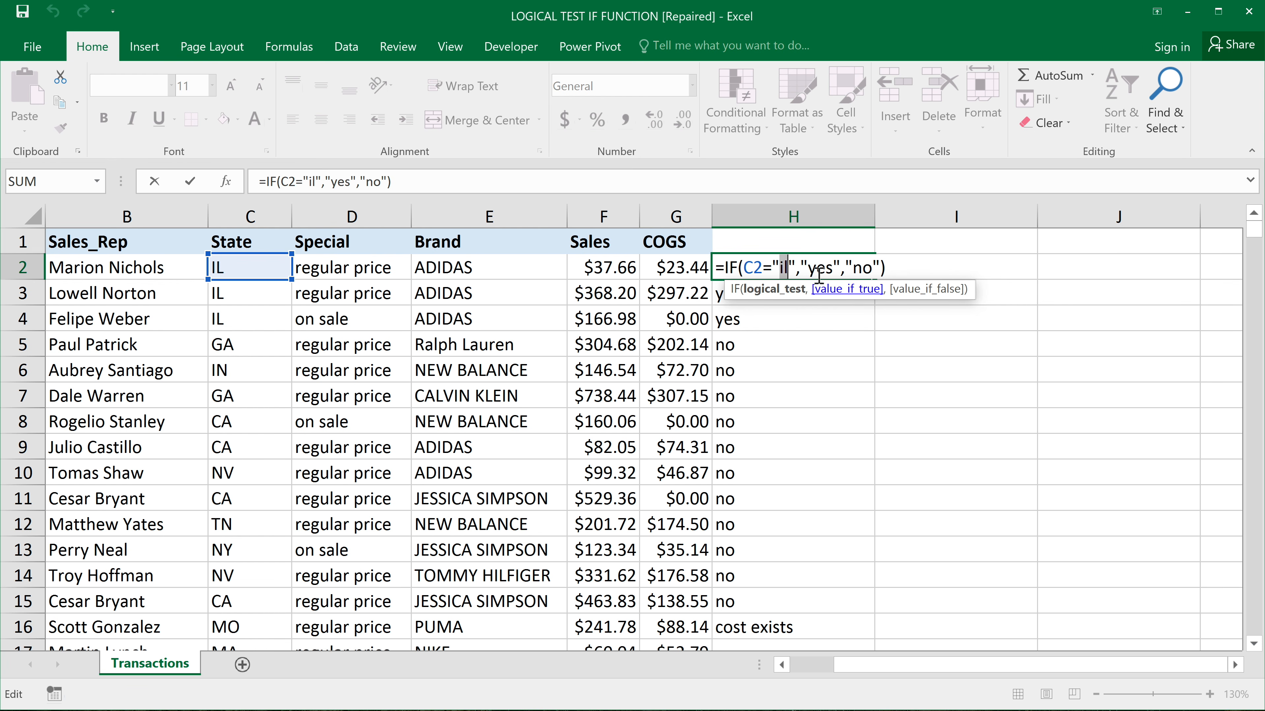
pyautogui.click(772, 267)
pyautogui.press('BackSpace')
pyautogui.write('<>')
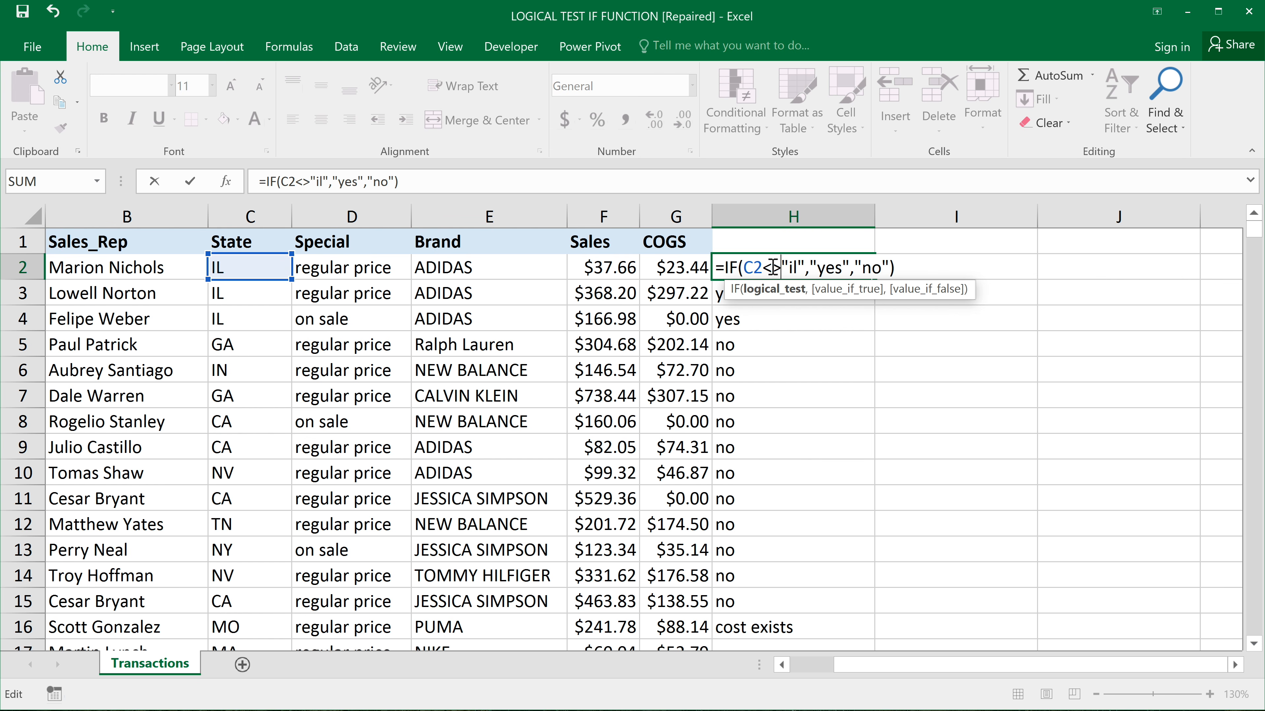
pyautogui.click(906, 266)
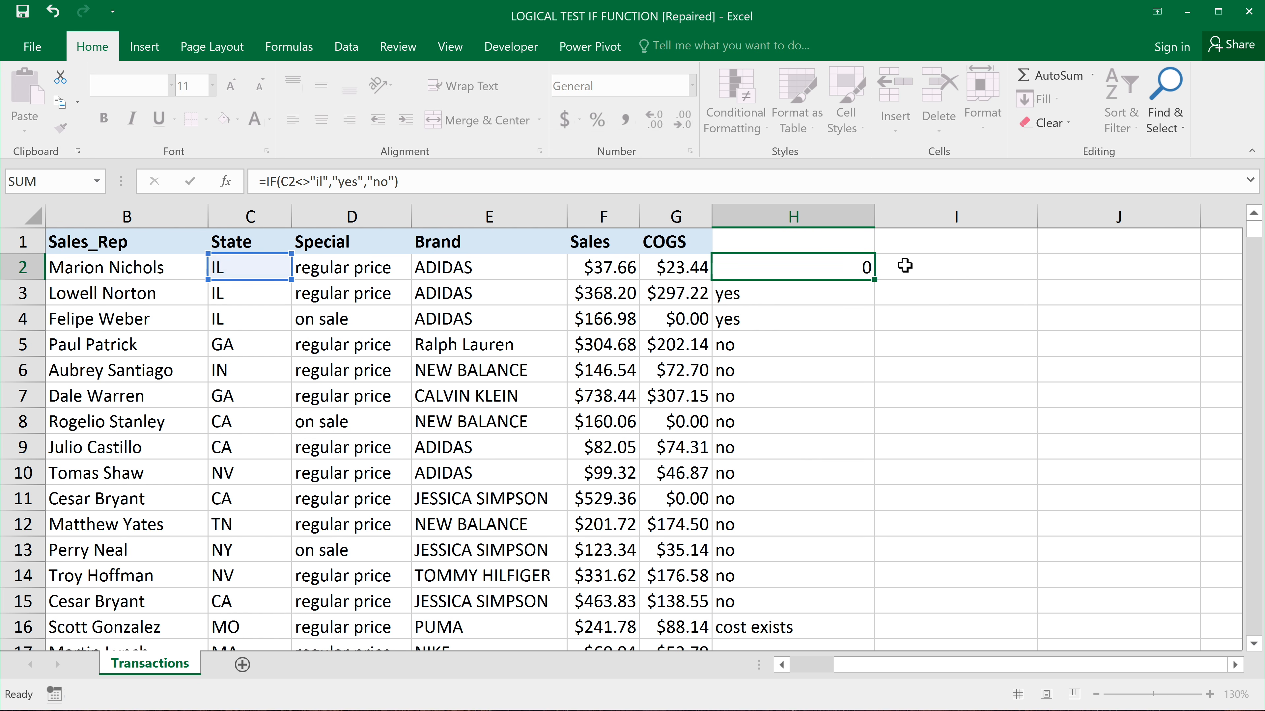
pyautogui.press('Return')
# - Fill the not-equal formula from H2 down through H22
pyautogui.click(861, 260)
pyautogui.moveTo(878, 283); pyautogui.dragTo(869, 573)
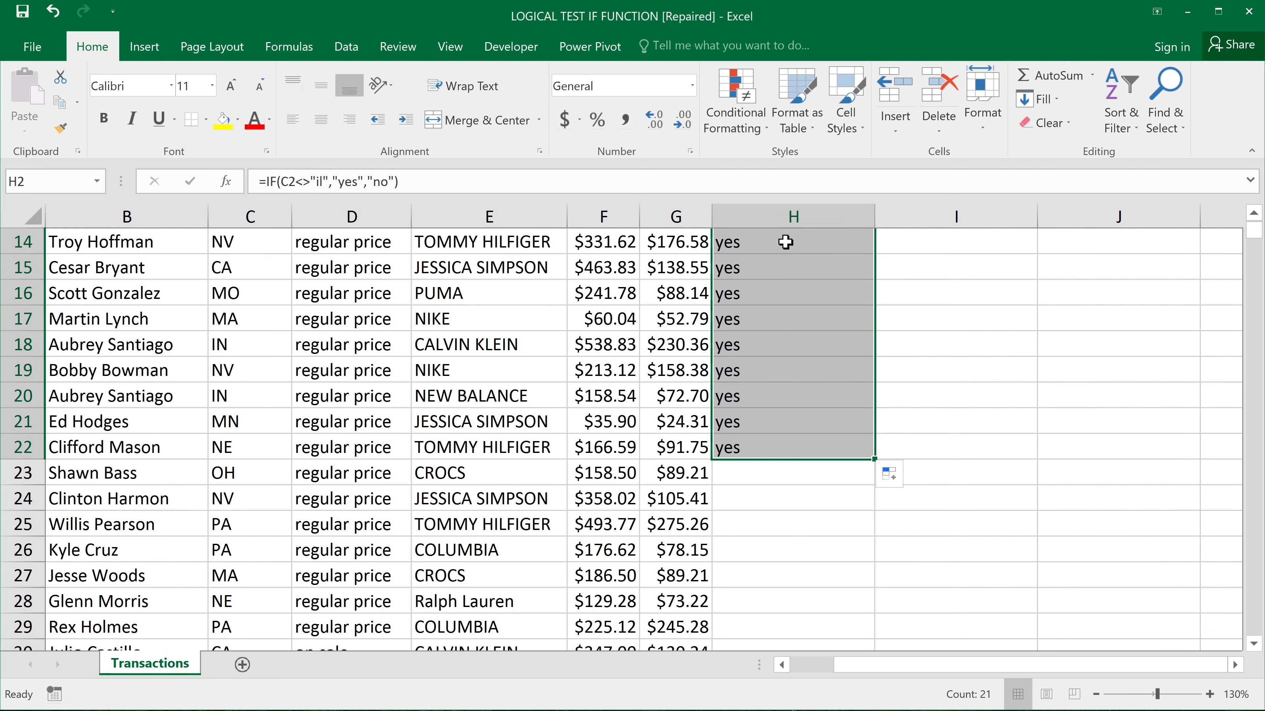
pyautogui.scroll(5, 782, 252)
# - Replace the State comparison in the H2 logical test with a reference to the date in A2
pyautogui.doubleClick(779, 265)
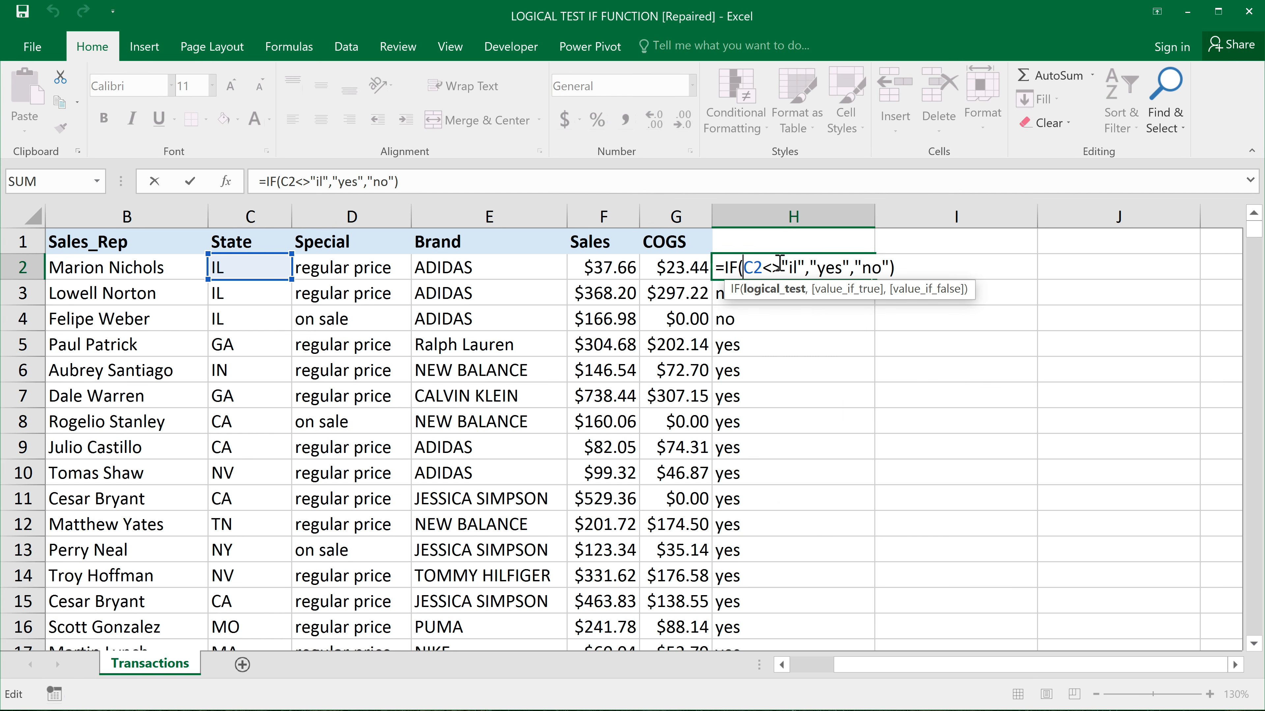
pyautogui.moveTo(782, 268); pyautogui.dragTo(804, 269)
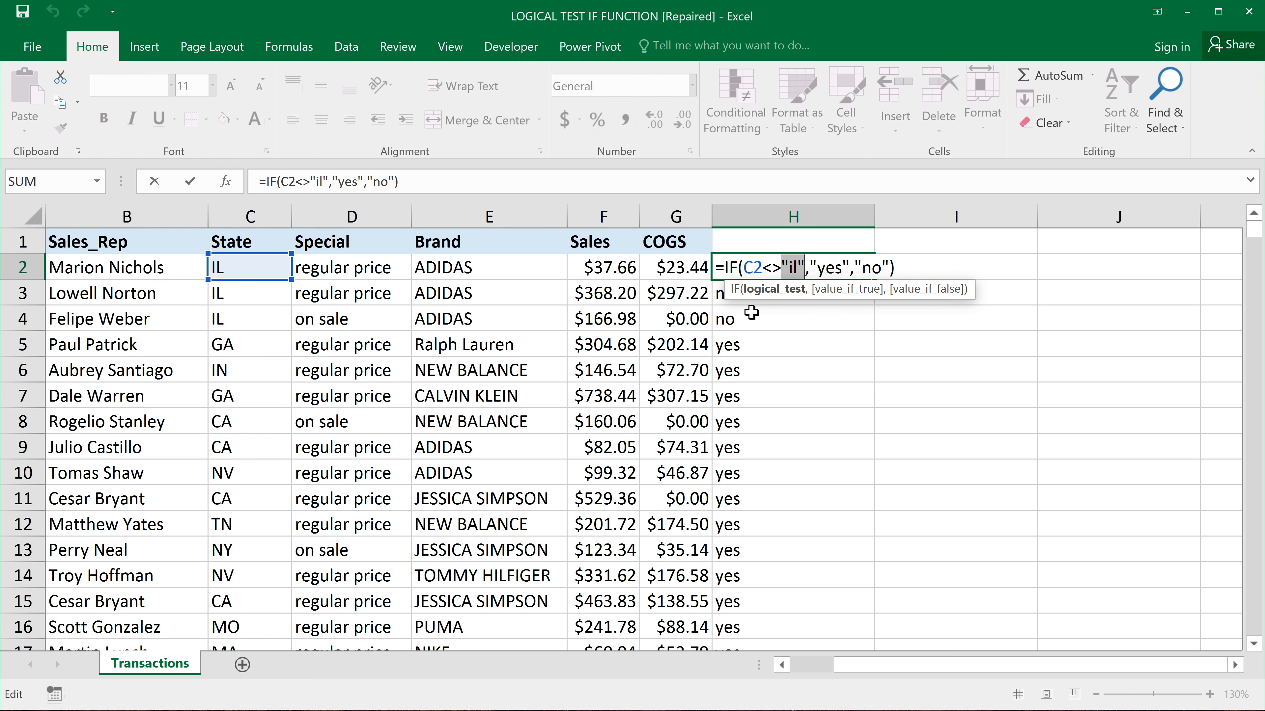
pyautogui.moveTo(854, 665); pyautogui.dragTo(828, 672)
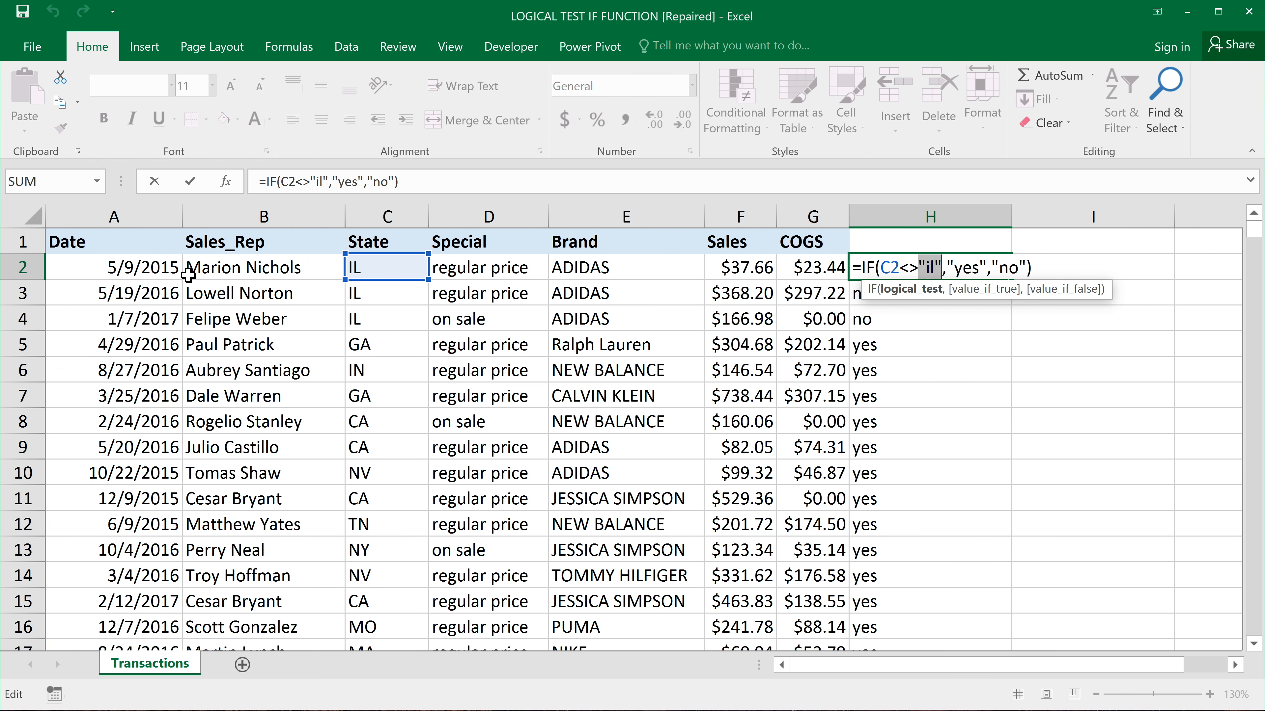
pyautogui.press('BackSpace')
pyautogui.press('BackSpace')
pyautogui.press('BackSpace')
pyautogui.press('BackSpace')
pyautogui.press('BackSpace')
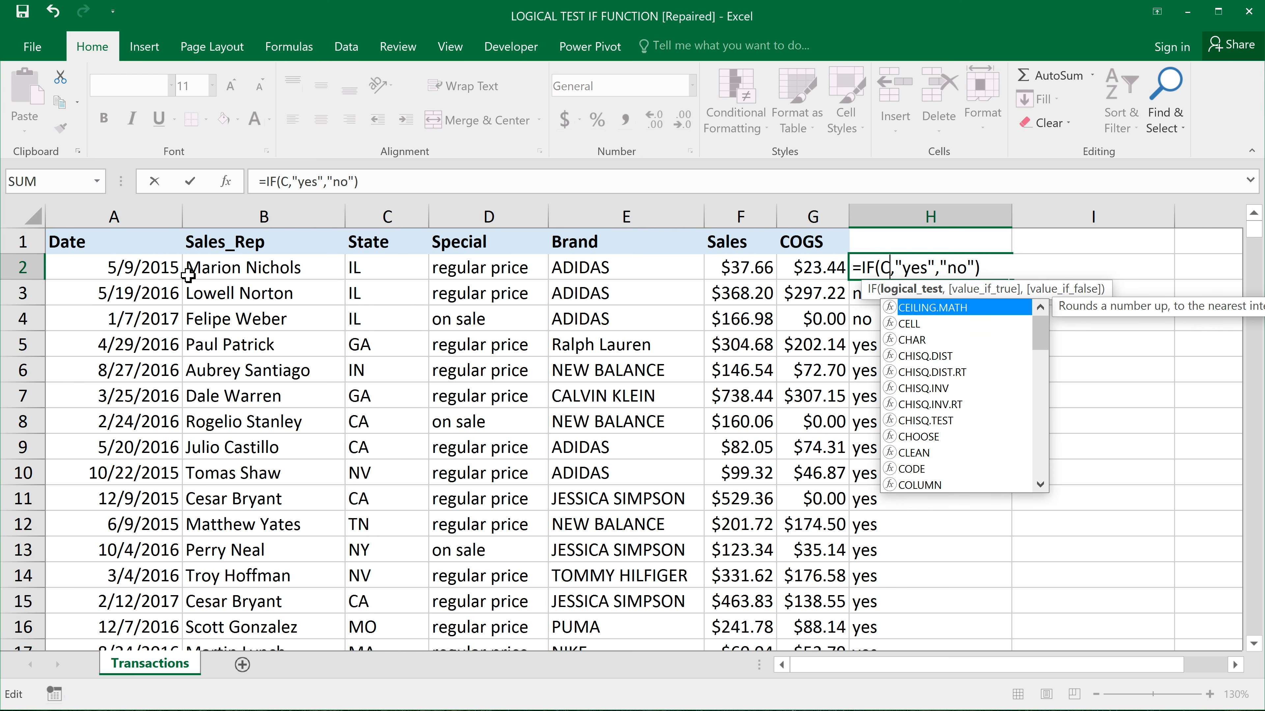
pyautogui.click(112, 267)
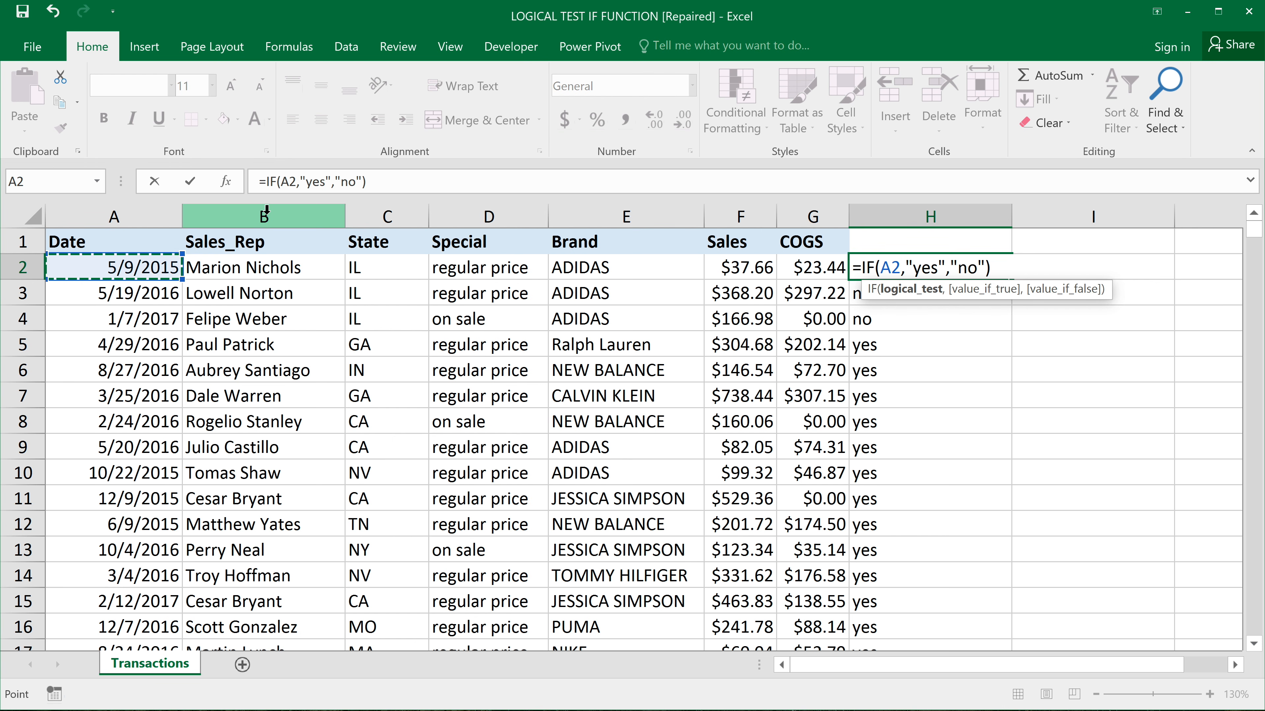
# - Complete the H2 logical test as the date comparison A2>1/1/2014 and commit the formula
pyautogui.write('>')
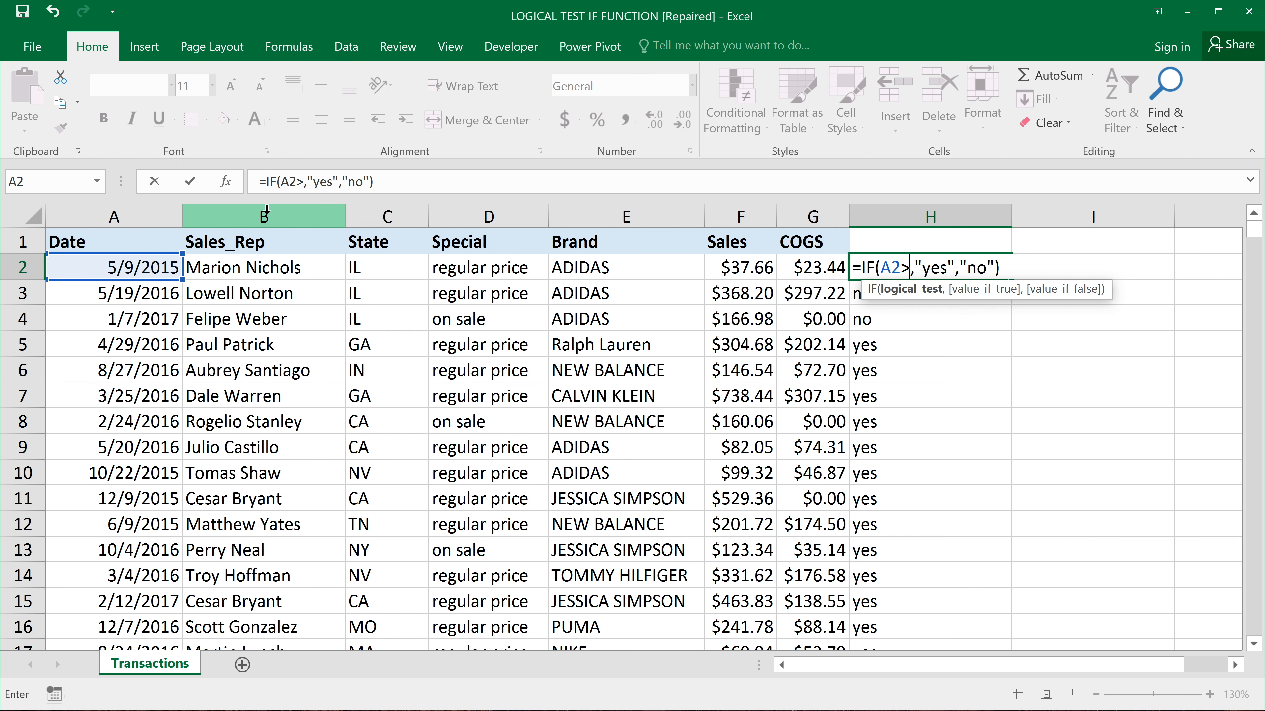
pyautogui.write('1/1/')
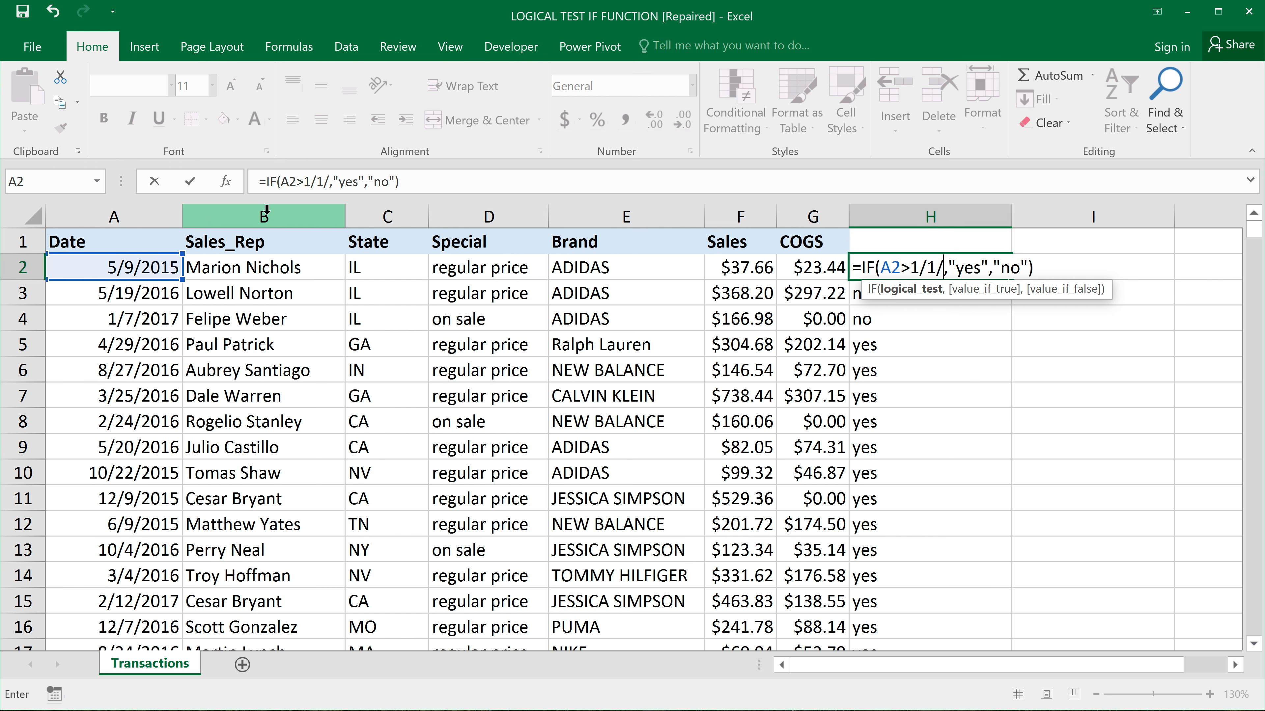
pyautogui.write('2014')
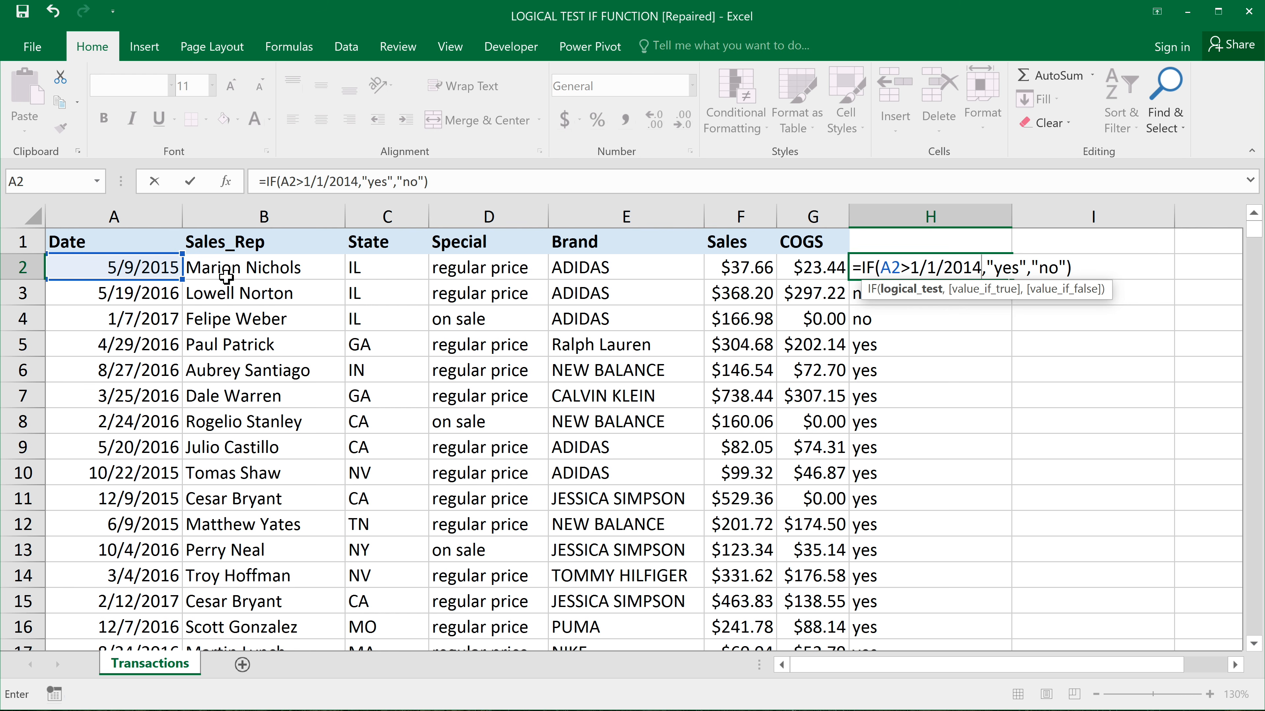
pyautogui.click(1000, 268)
pyautogui.click(1039, 267)
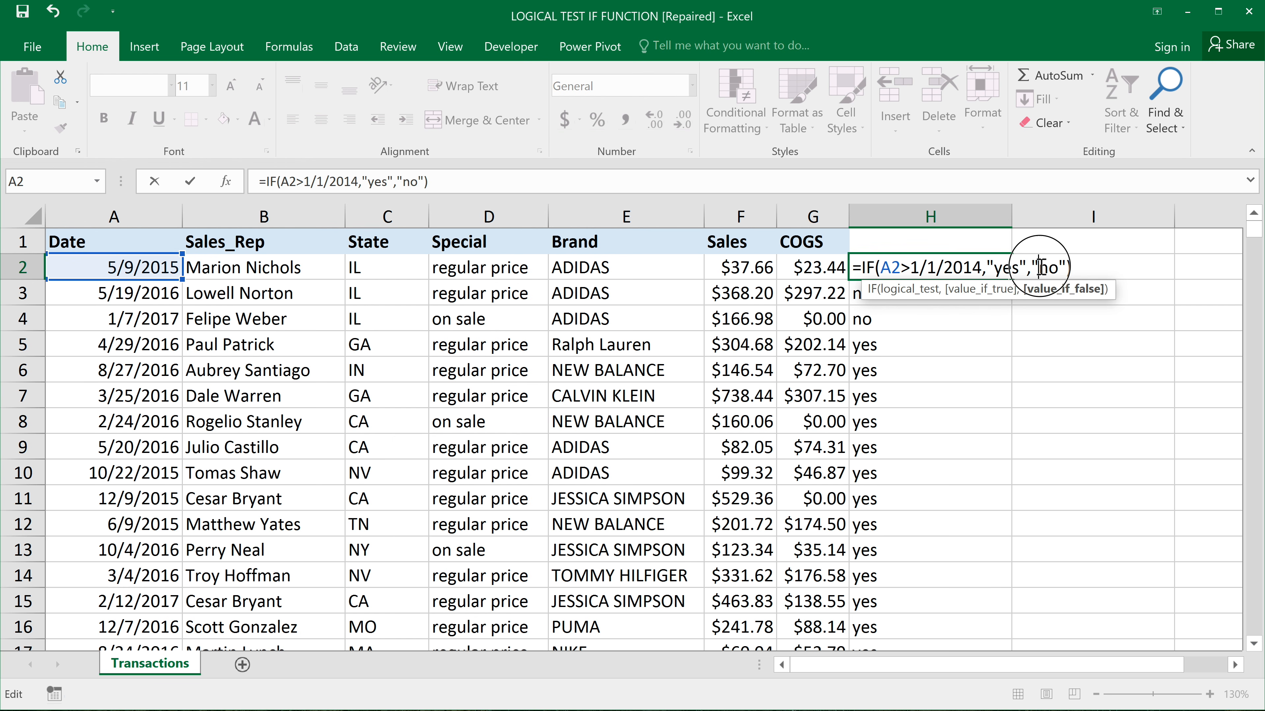
pyautogui.doubleClick(1037, 267)
pyautogui.press('Return')
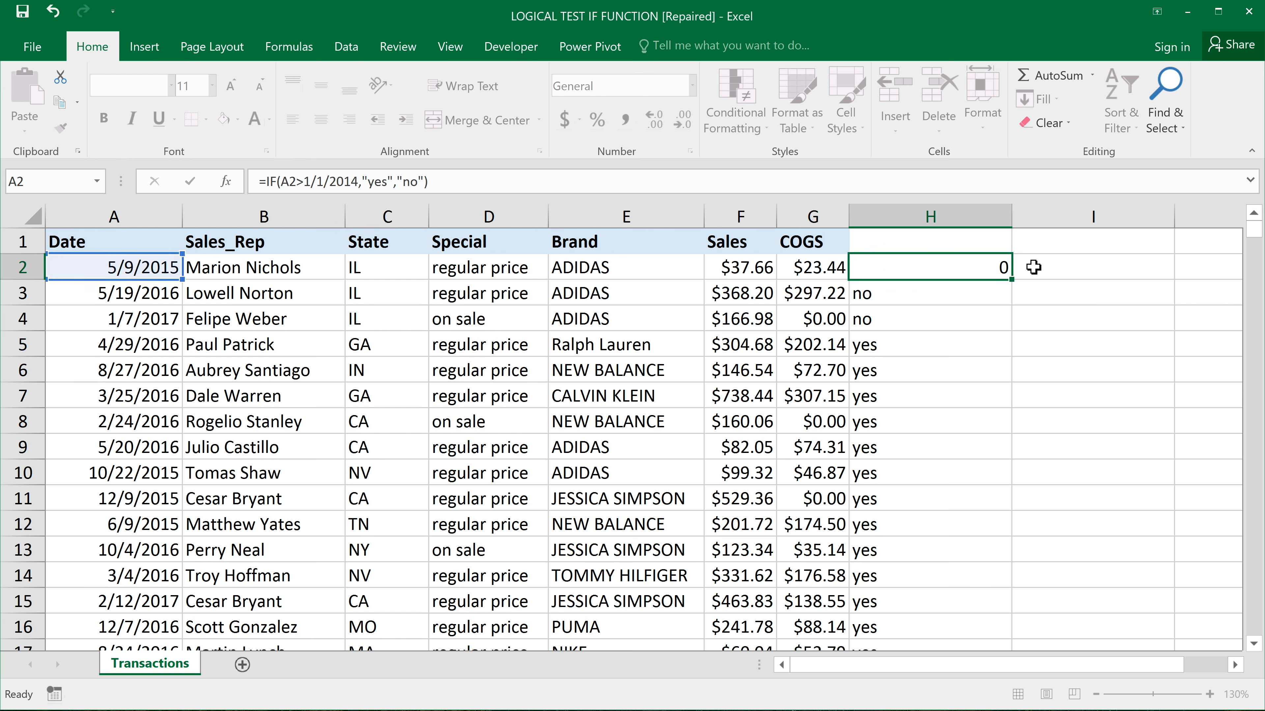
# - Change the date in the H2 logical test to 1/1/2020 and commit the formula
pyautogui.doubleClick(984, 268)
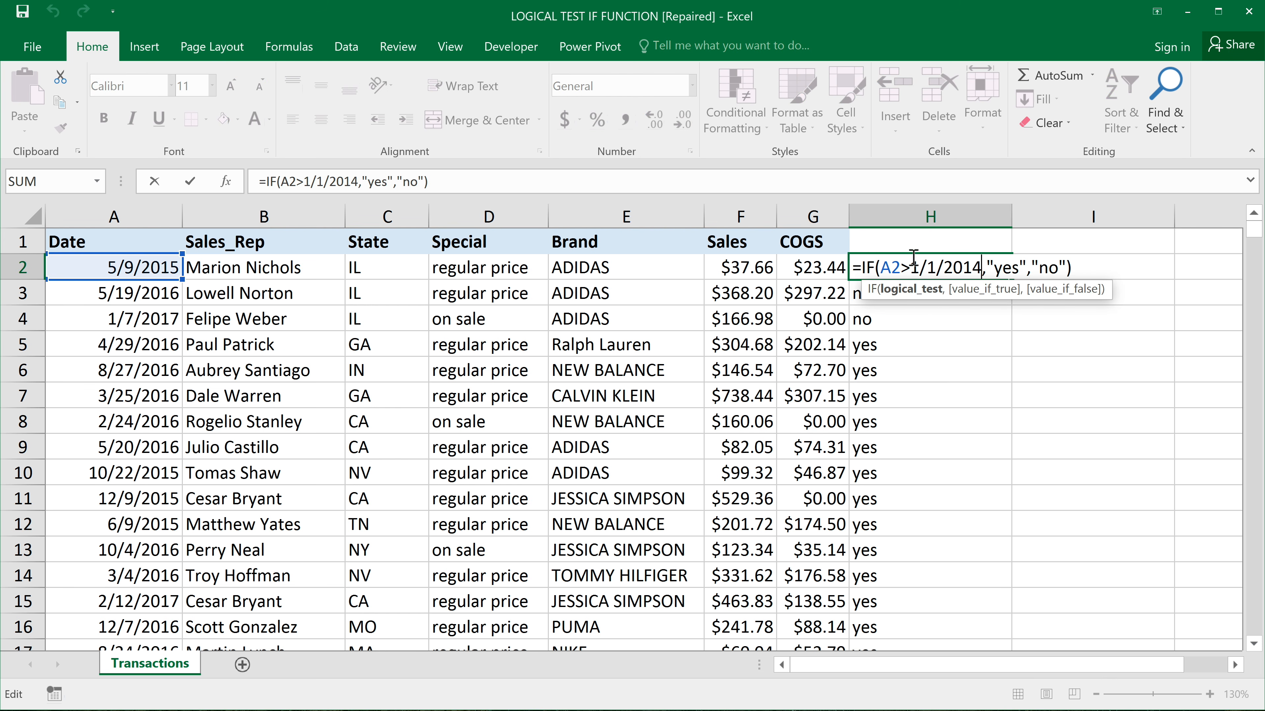
pyautogui.moveTo(979, 267); pyautogui.dragTo(965, 267)
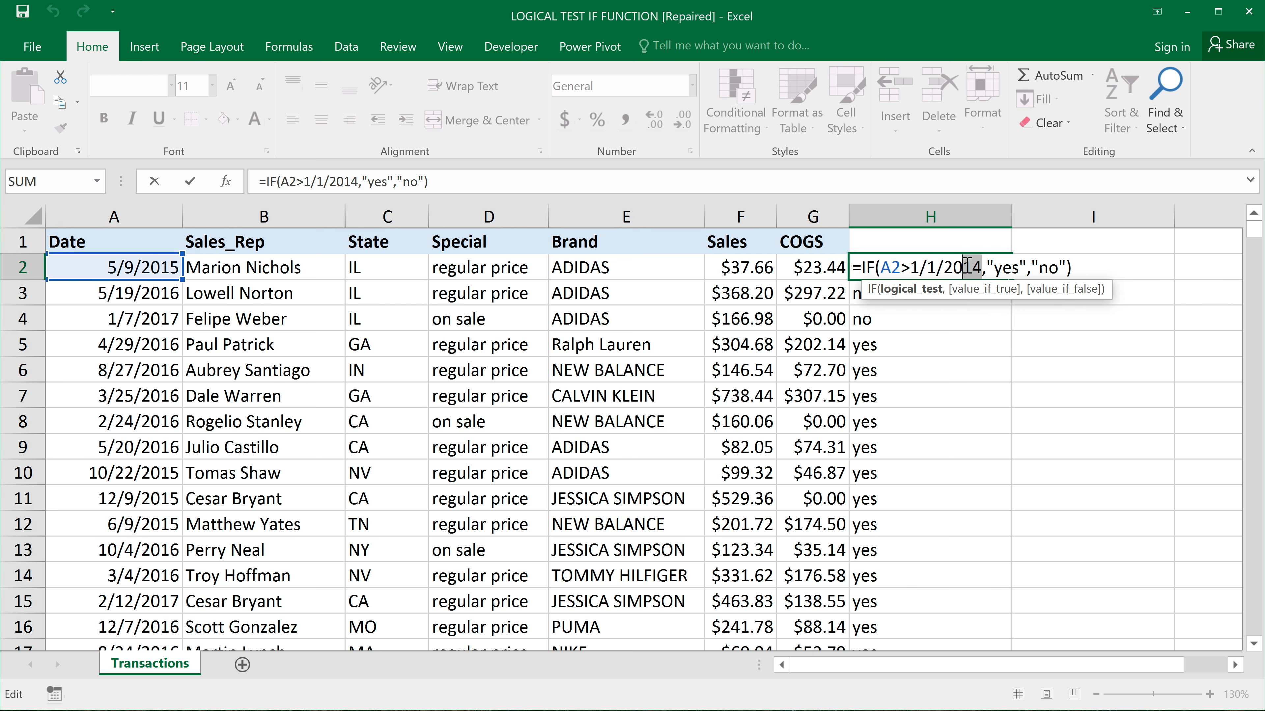
pyautogui.write('20')
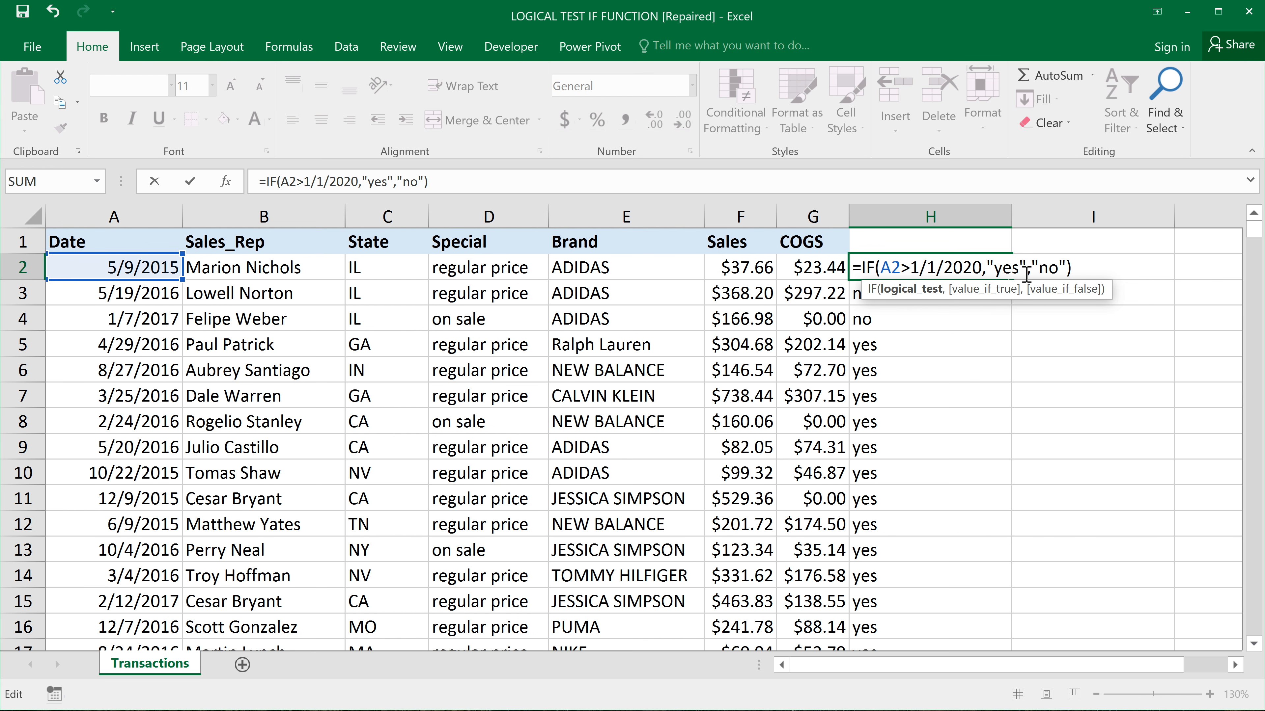
pyautogui.press('Return')
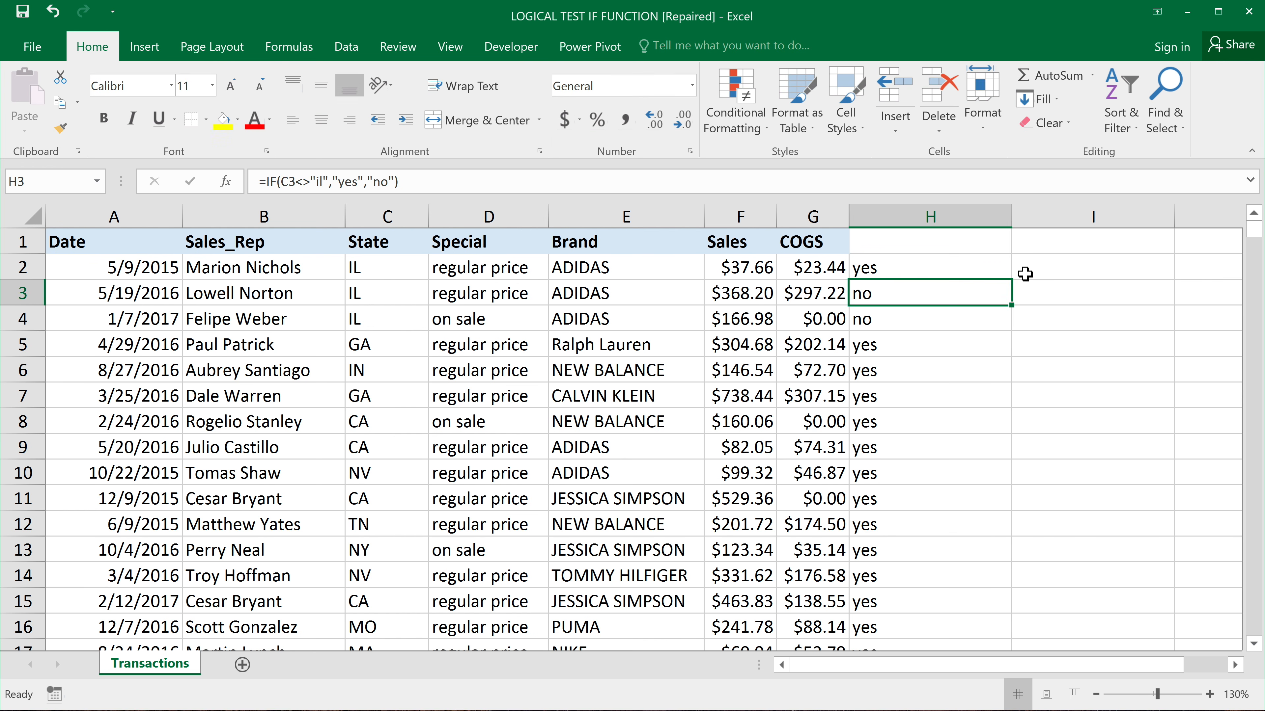
# - Open the H2 formula for editing and evaluate the 1/1/2020 part of its logical test in place
pyautogui.click(964, 267)
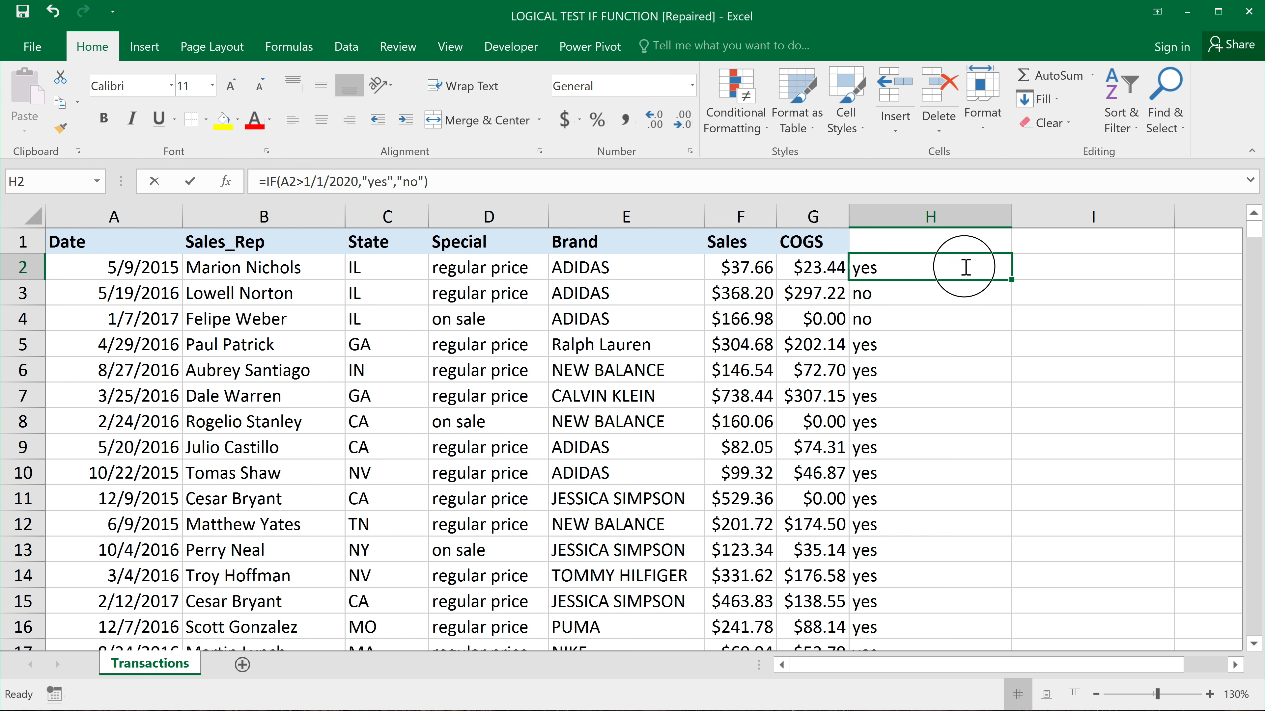
pyautogui.doubleClick(966, 267)
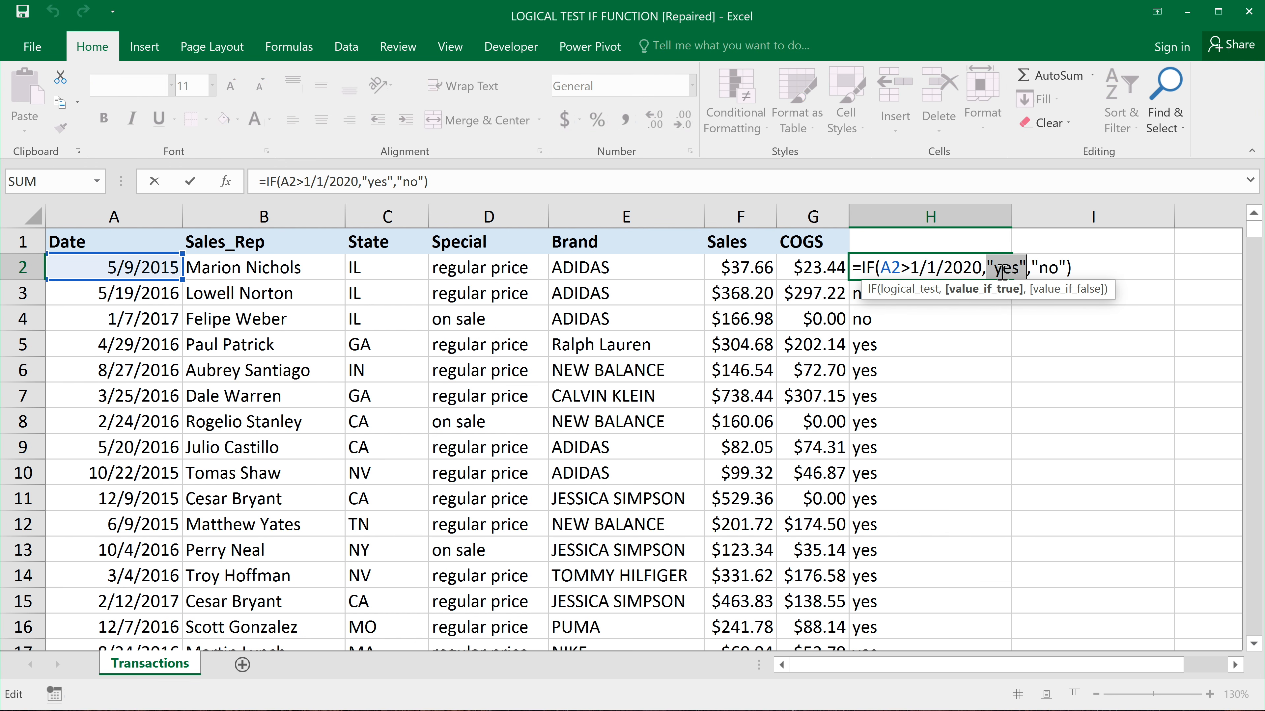
pyautogui.moveTo(880, 268); pyautogui.dragTo(984, 264)
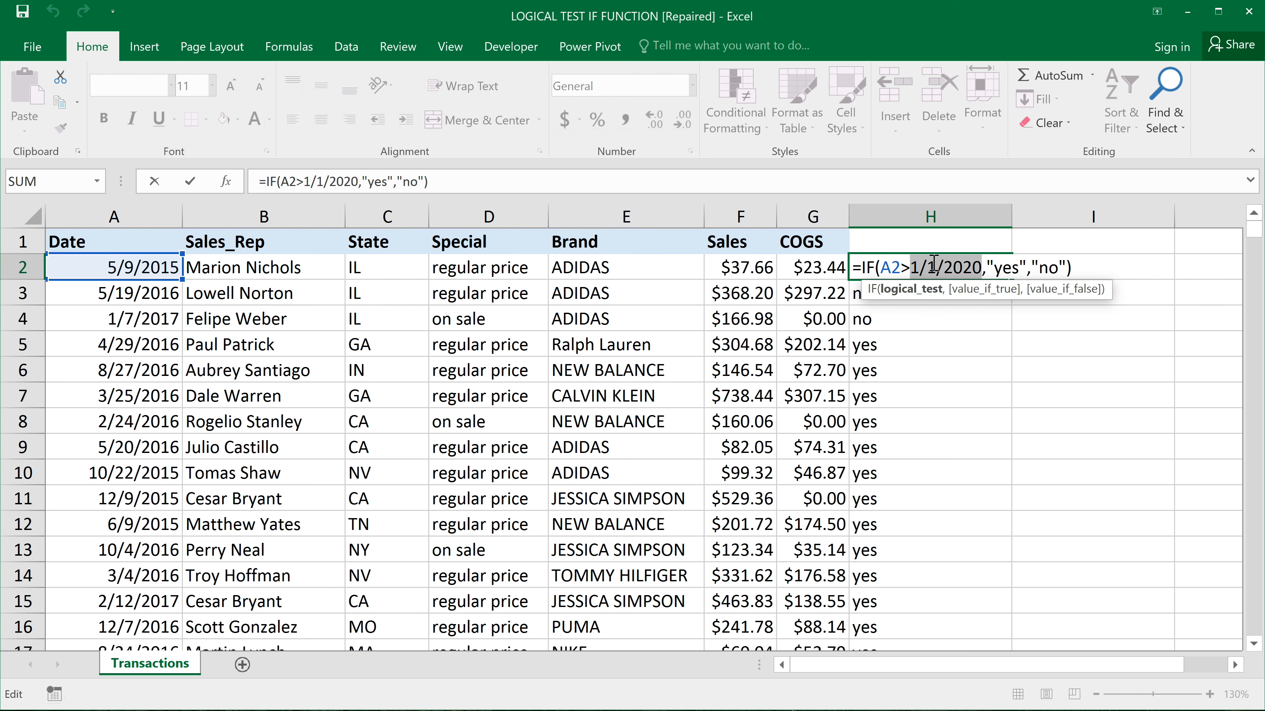
pyautogui.moveTo(913, 267); pyautogui.dragTo(983, 269)
pyautogui.click(915, 268)
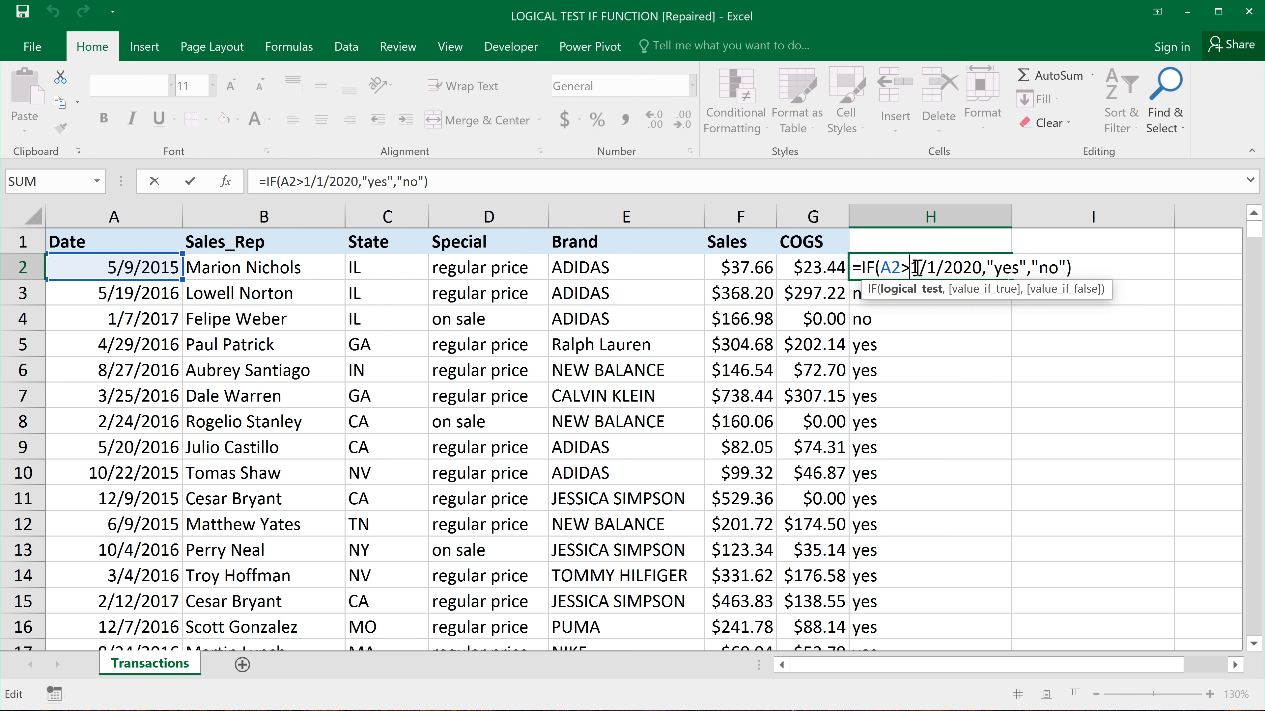
pyautogui.moveTo(933, 268)
pyautogui.mouseDown()
pyautogui.moveTo(877, 269)
pyautogui.moveTo(916, 268)
pyautogui.mouseUp()
pyautogui.moveTo(944, 266); pyautogui.dragTo(915, 269)
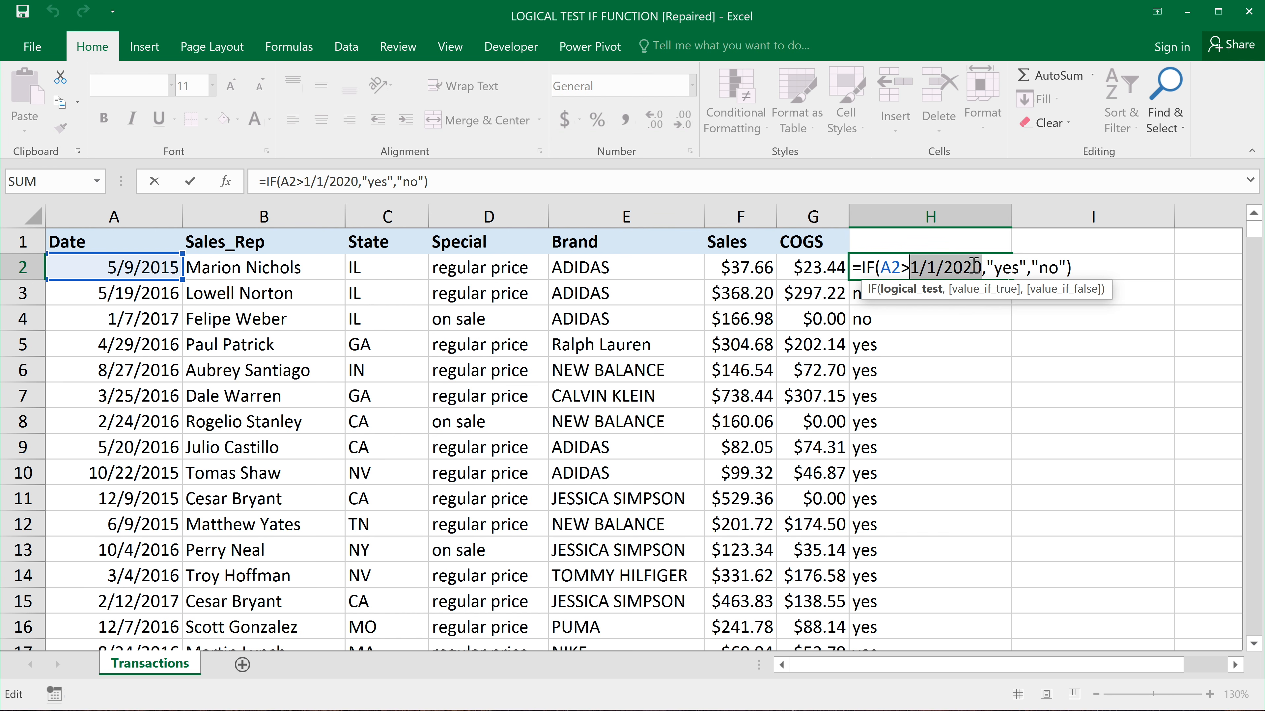
pyautogui.press('F9')
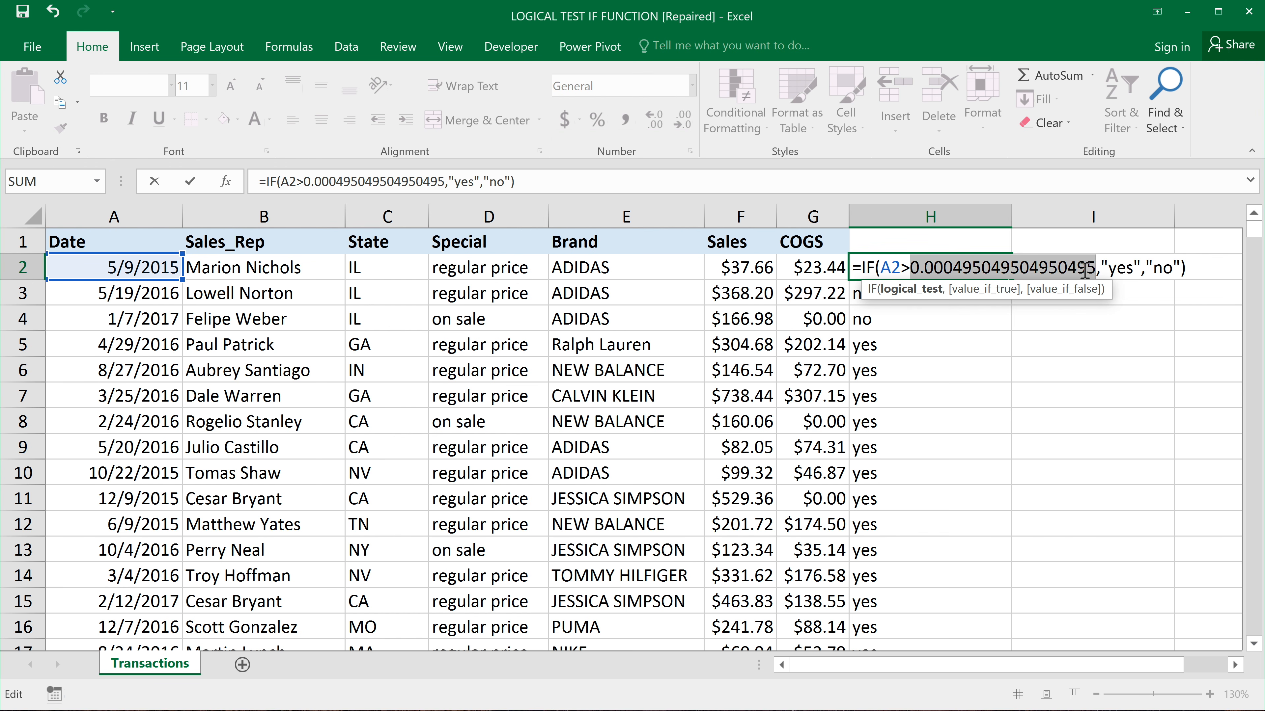
# - Evaluate the A2 reference in the H2 logical test in place, and undo that conversion
pyautogui.click(1021, 270)
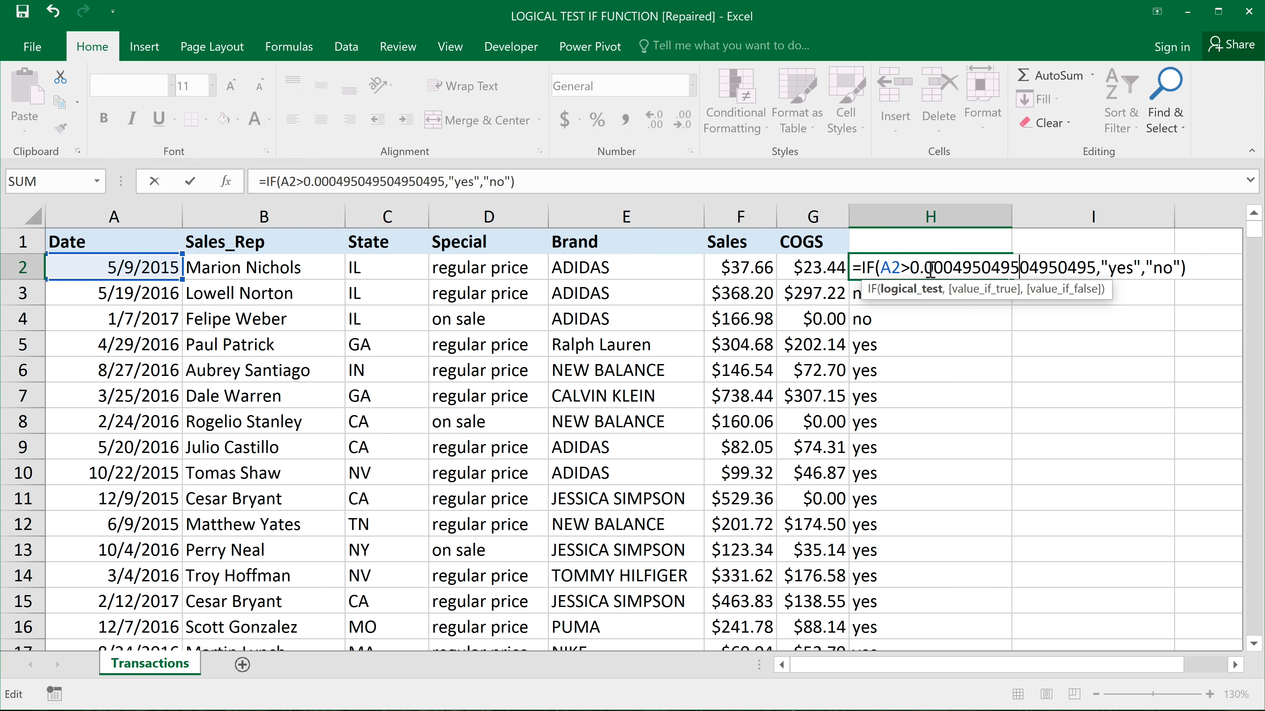
pyautogui.moveTo(908, 267); pyautogui.dragTo(880, 270)
pyautogui.moveTo(882, 267); pyautogui.dragTo(900, 265)
pyautogui.press('F9')
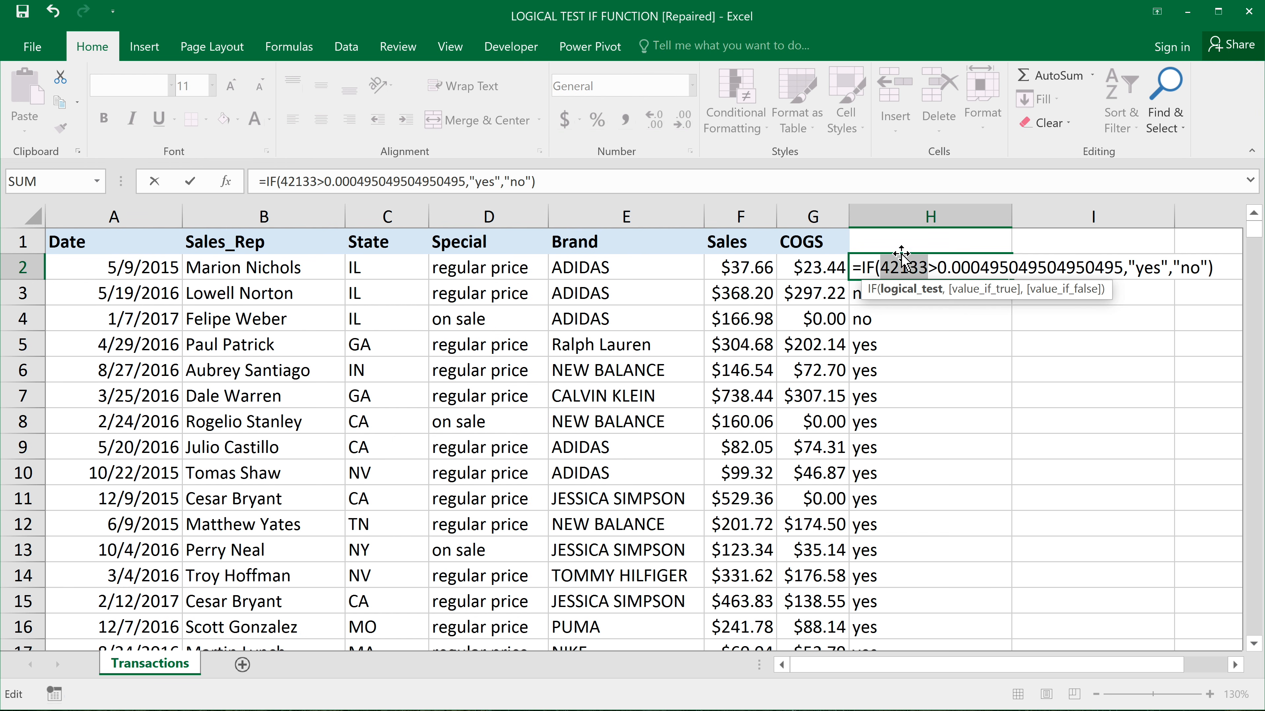
pyautogui.moveTo(938, 270); pyautogui.dragTo(1117, 271)
pyautogui.doubleClick(903, 267)
pyautogui.hotkey('ctrl', 'z')
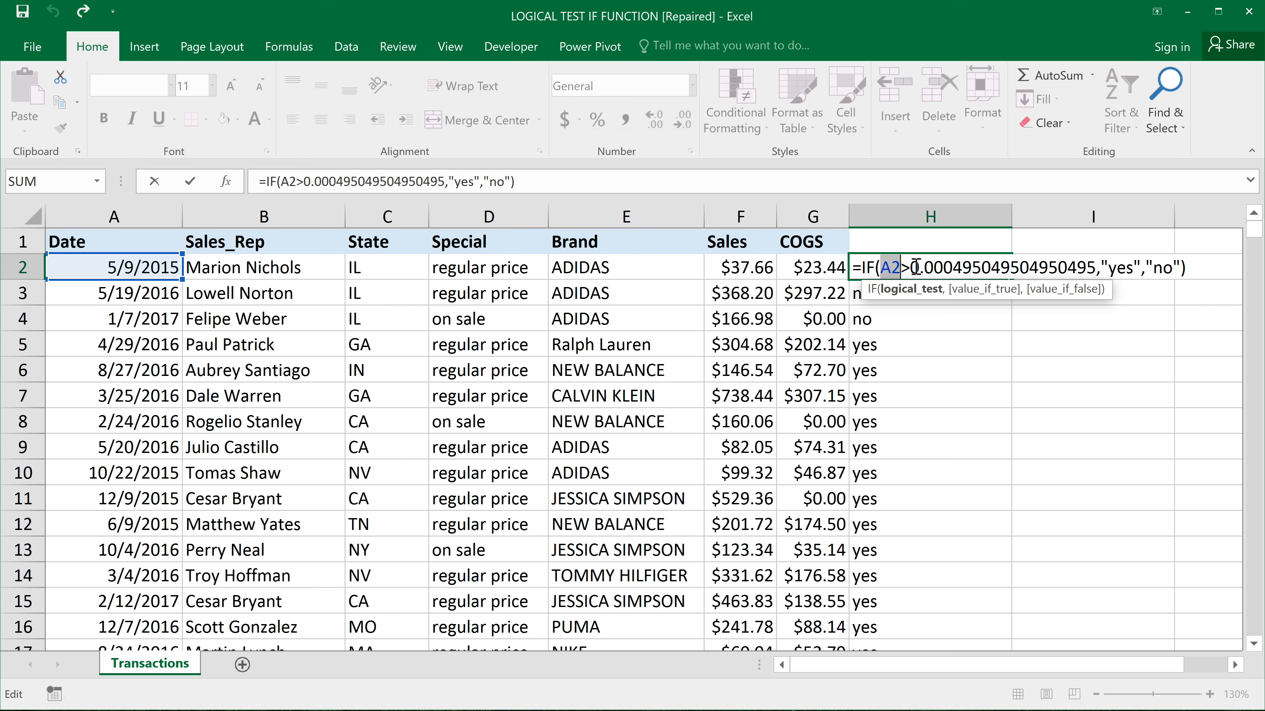
# - Replace the evaluated number in the H2 logical test with the quoted date "1/1/2014" and commit the formula
pyautogui.moveTo(910, 268); pyautogui.dragTo(1095, 271)
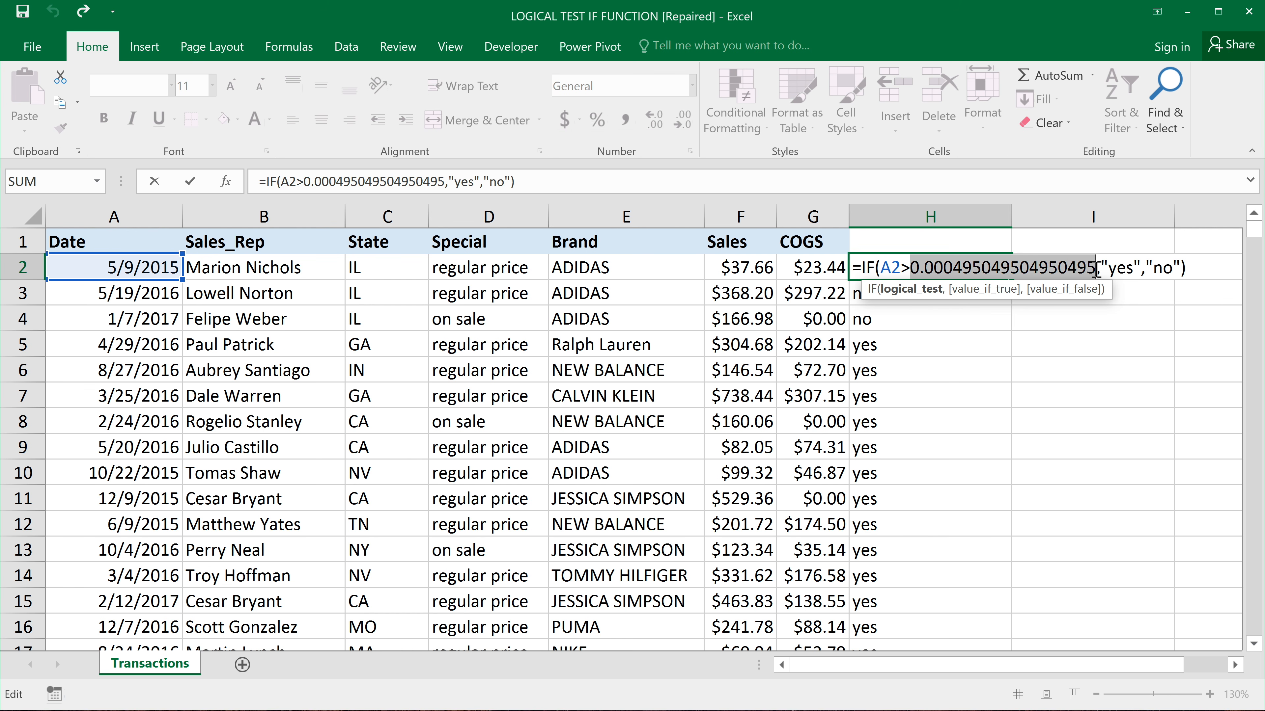
pyautogui.press('BackSpace')
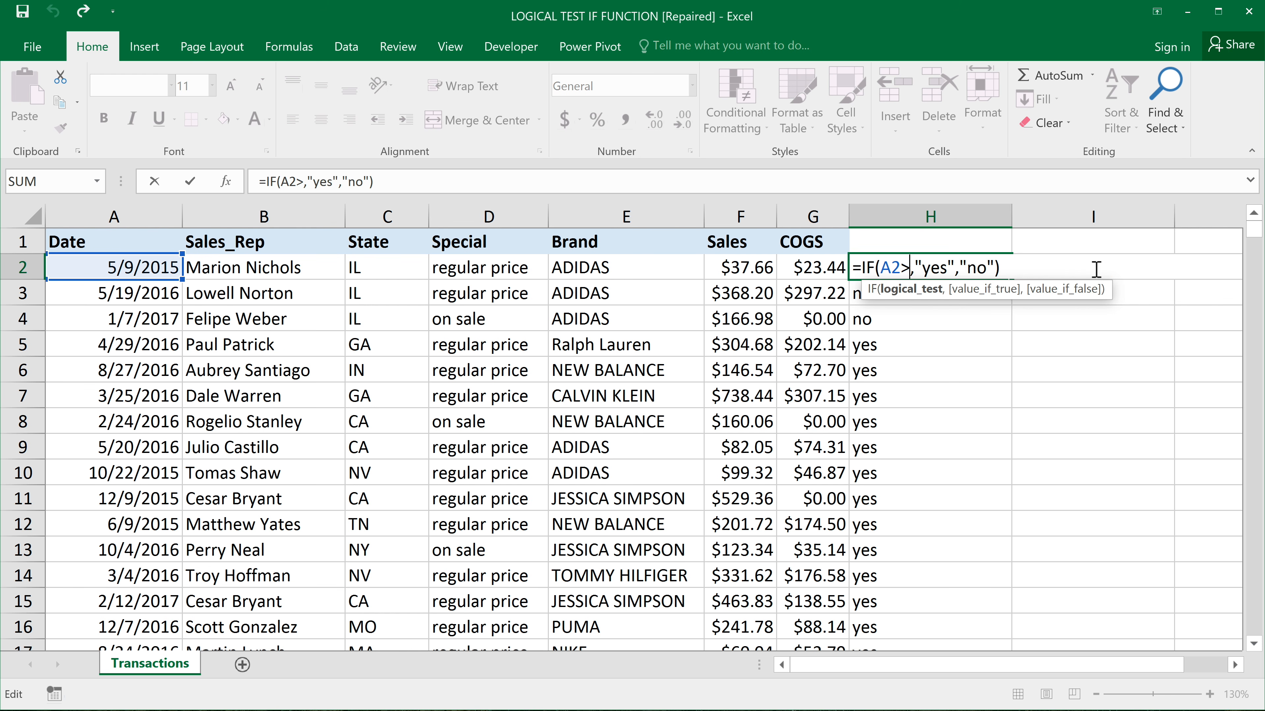
pyautogui.write('""')
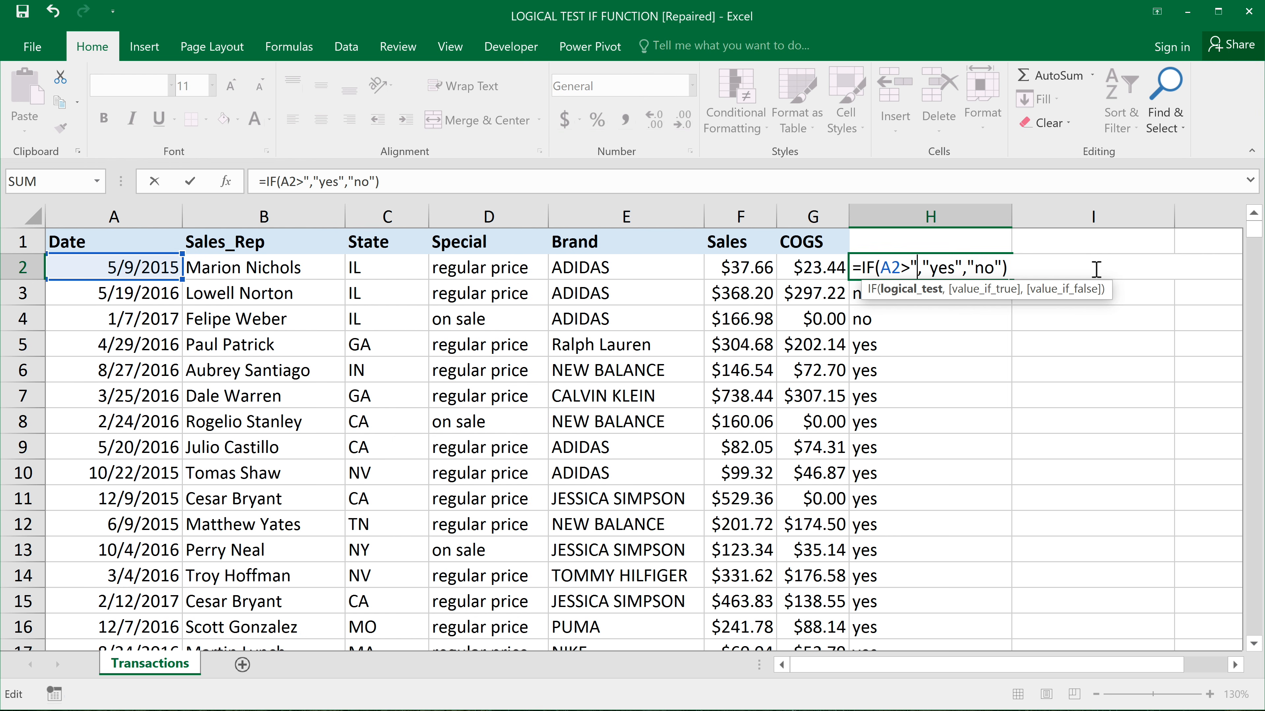
pyautogui.click(919, 269)
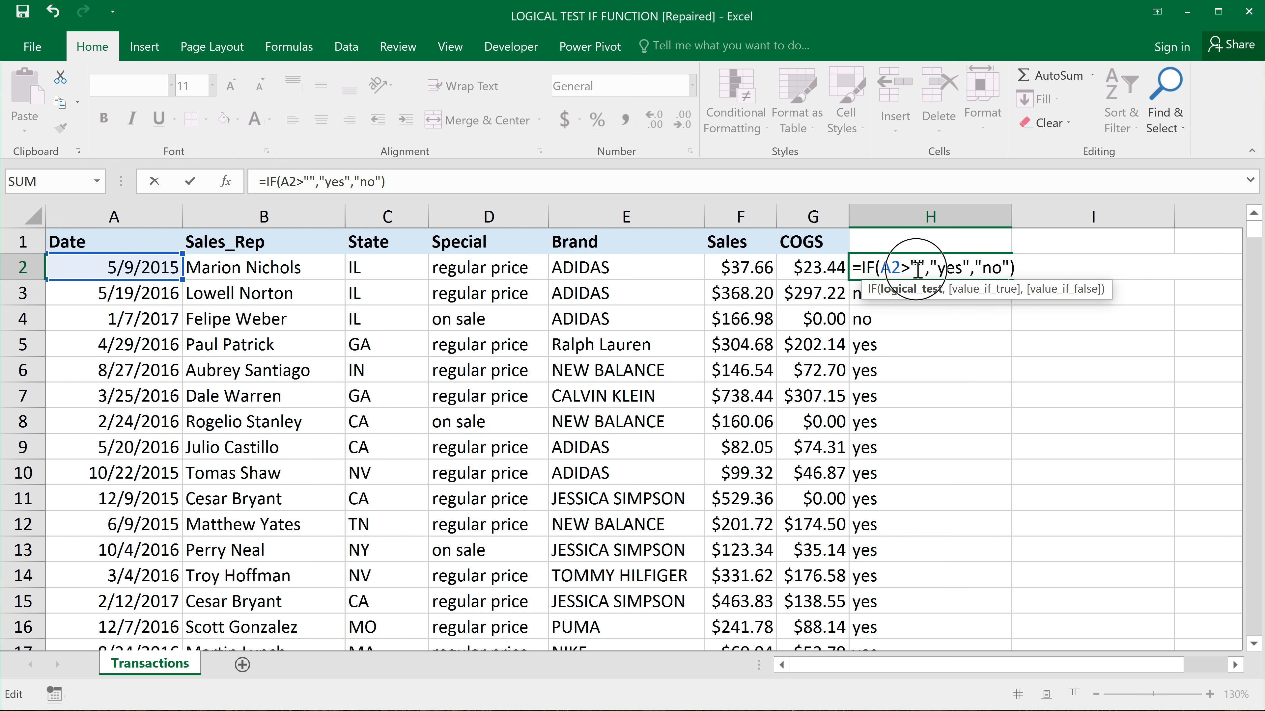
pyautogui.write('1')
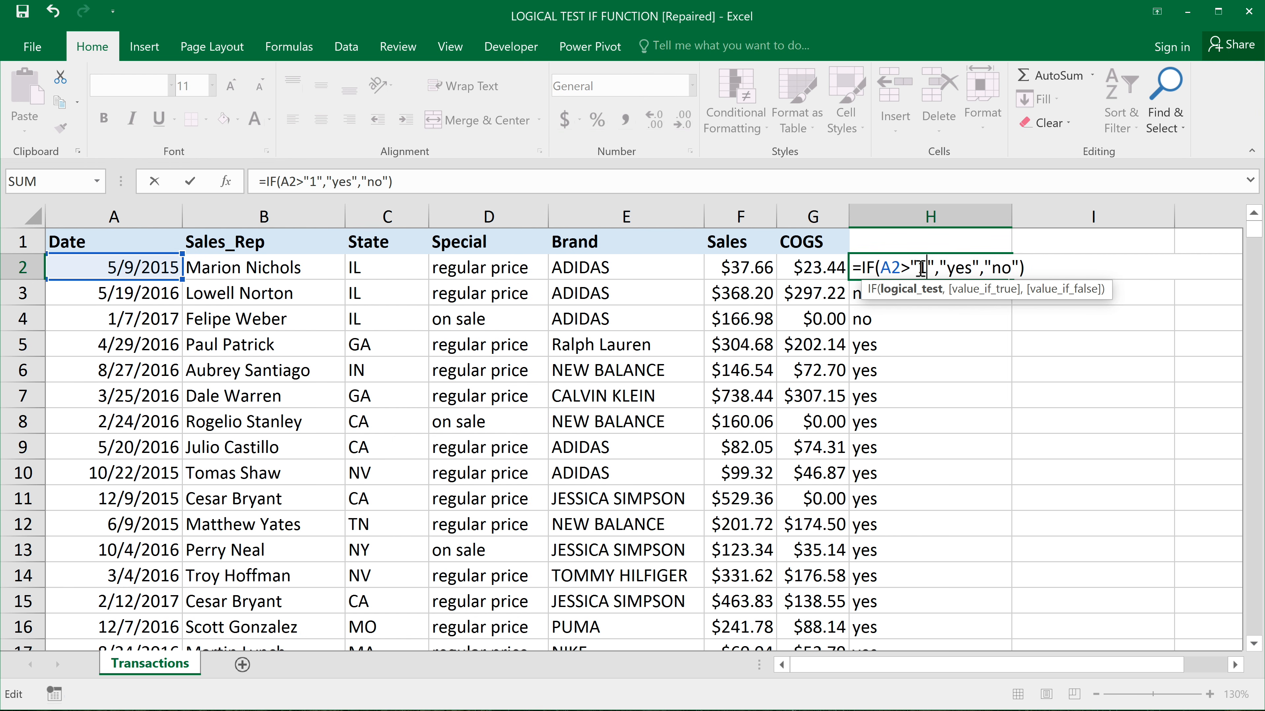
pyautogui.write('/1/')
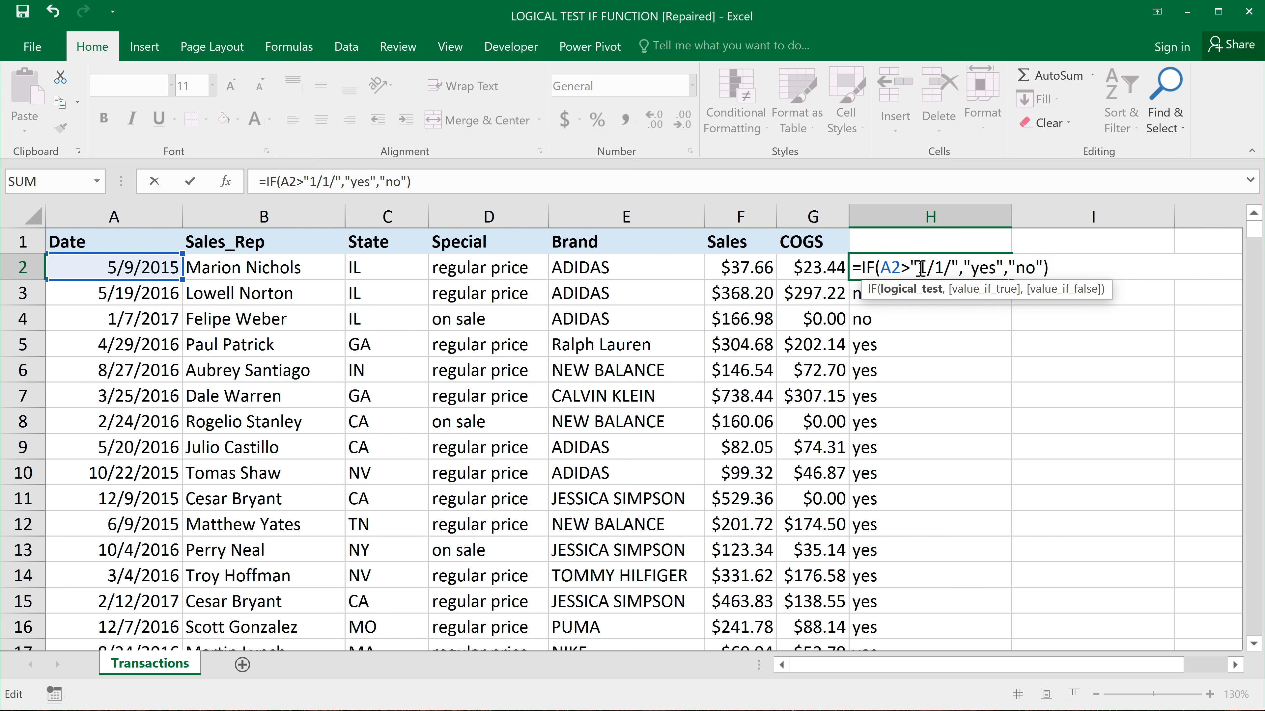
pyautogui.write('2014')
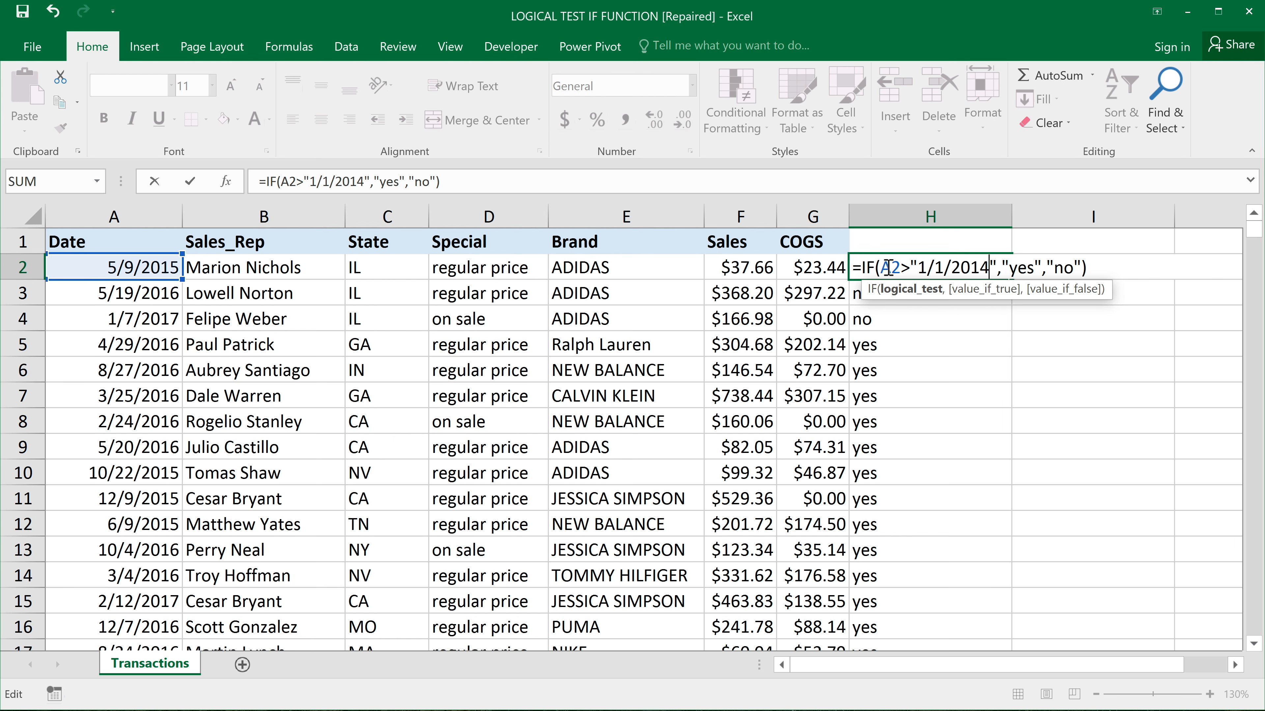
pyautogui.moveTo(891, 267); pyautogui.dragTo(980, 270)
pyautogui.doubleClick(1016, 269)
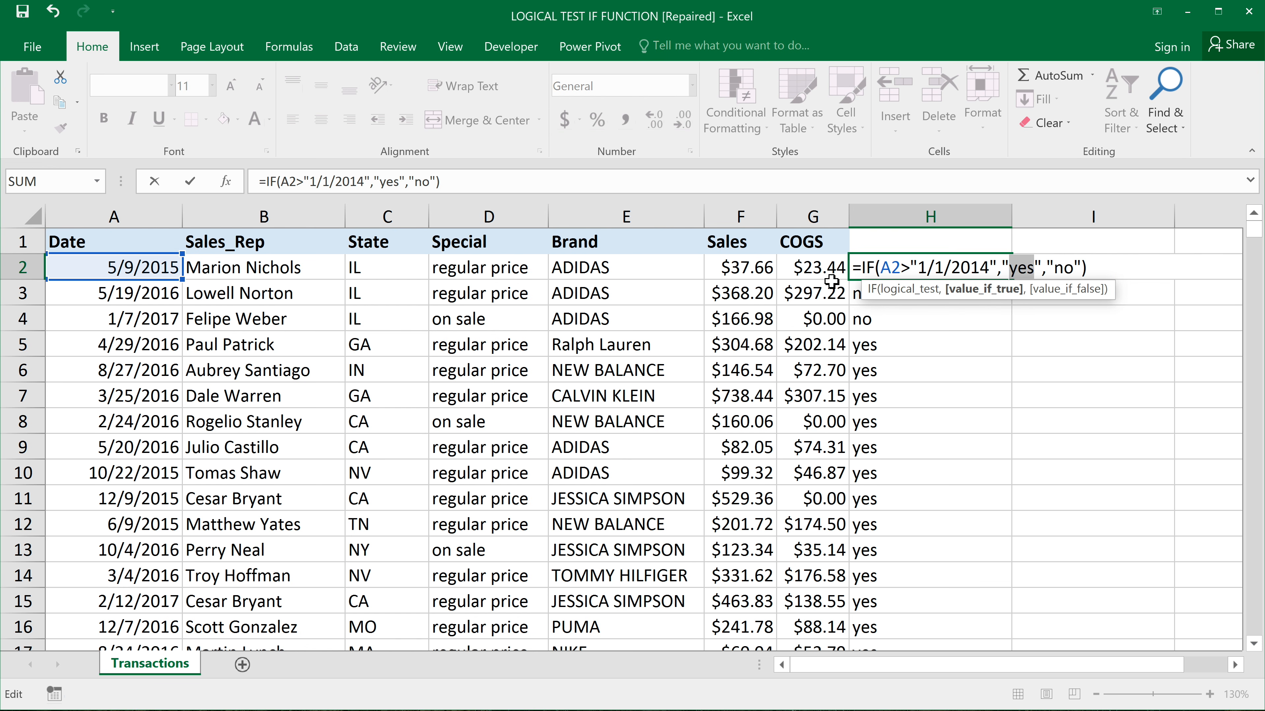
pyautogui.press('Return')
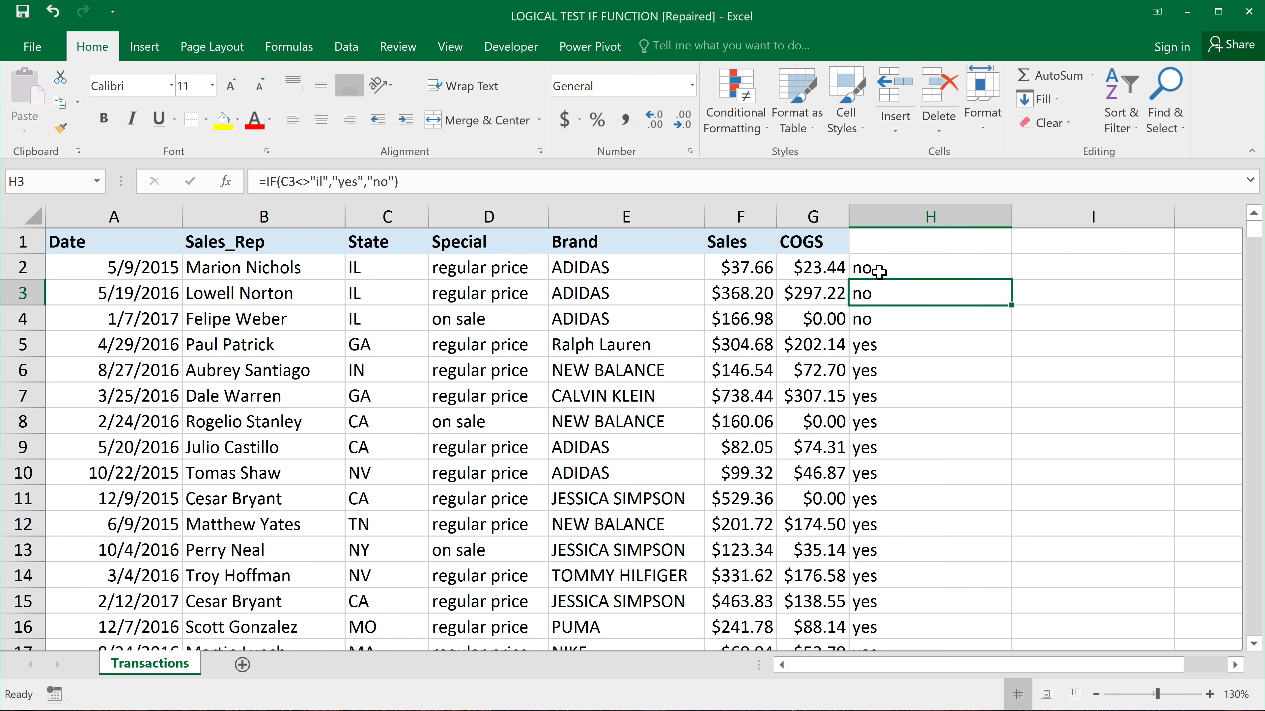
# - Evaluate the A2 reference in the H2 formula, compare it with the quoted date, and commit the formula
pyautogui.click(892, 272)
pyautogui.doubleClick(893, 272)
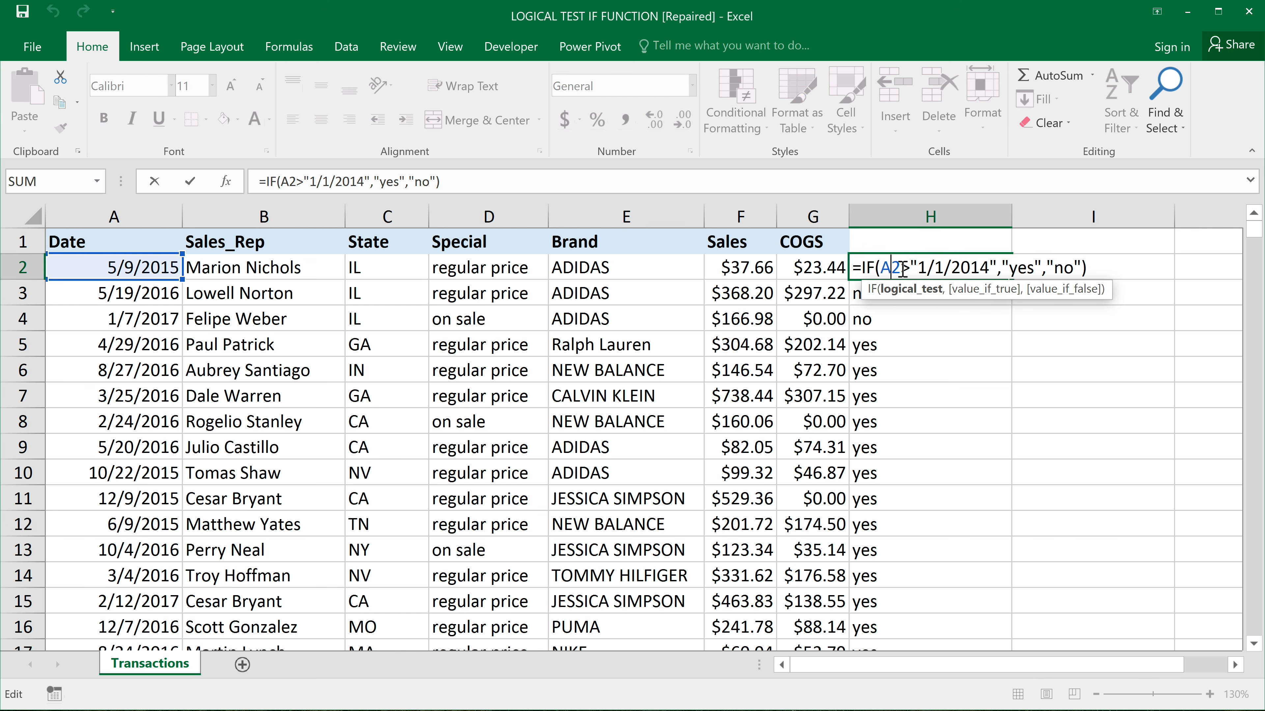
pyautogui.moveTo(899, 271); pyautogui.dragTo(887, 271)
pyautogui.press('F9')
pyautogui.doubleClick(910, 266)
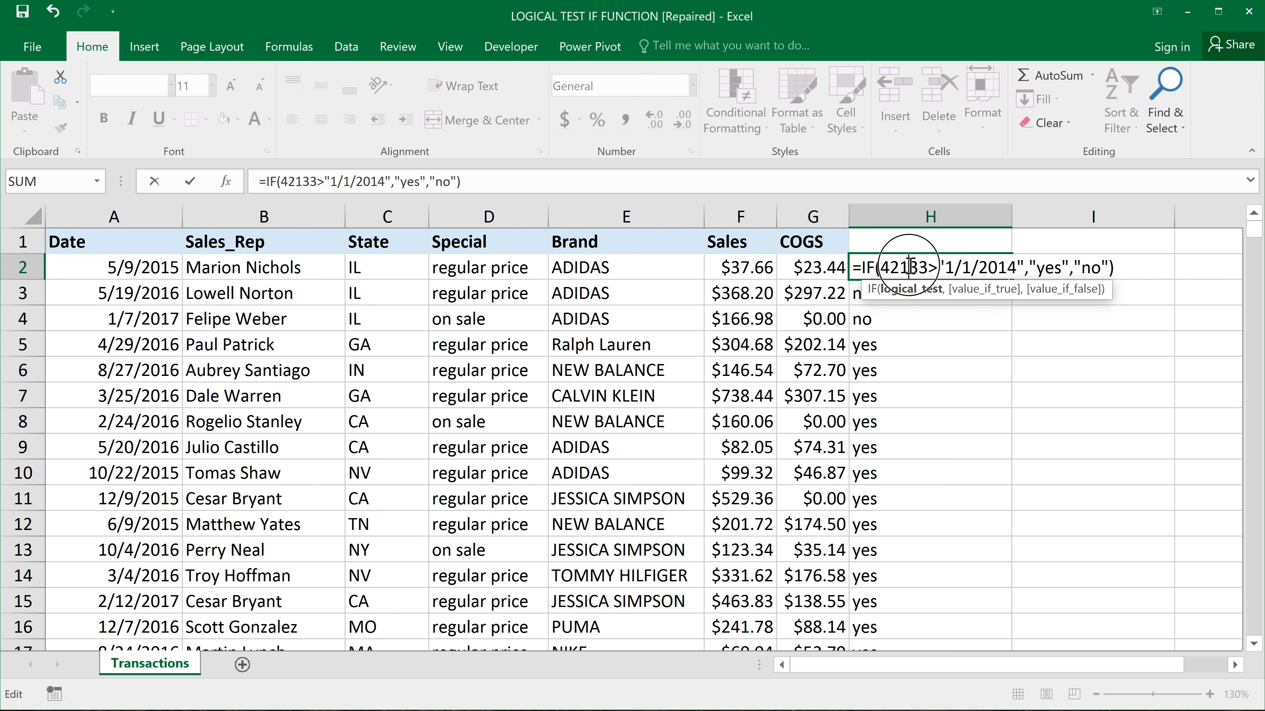
pyautogui.moveTo(938, 267); pyautogui.dragTo(1025, 268)
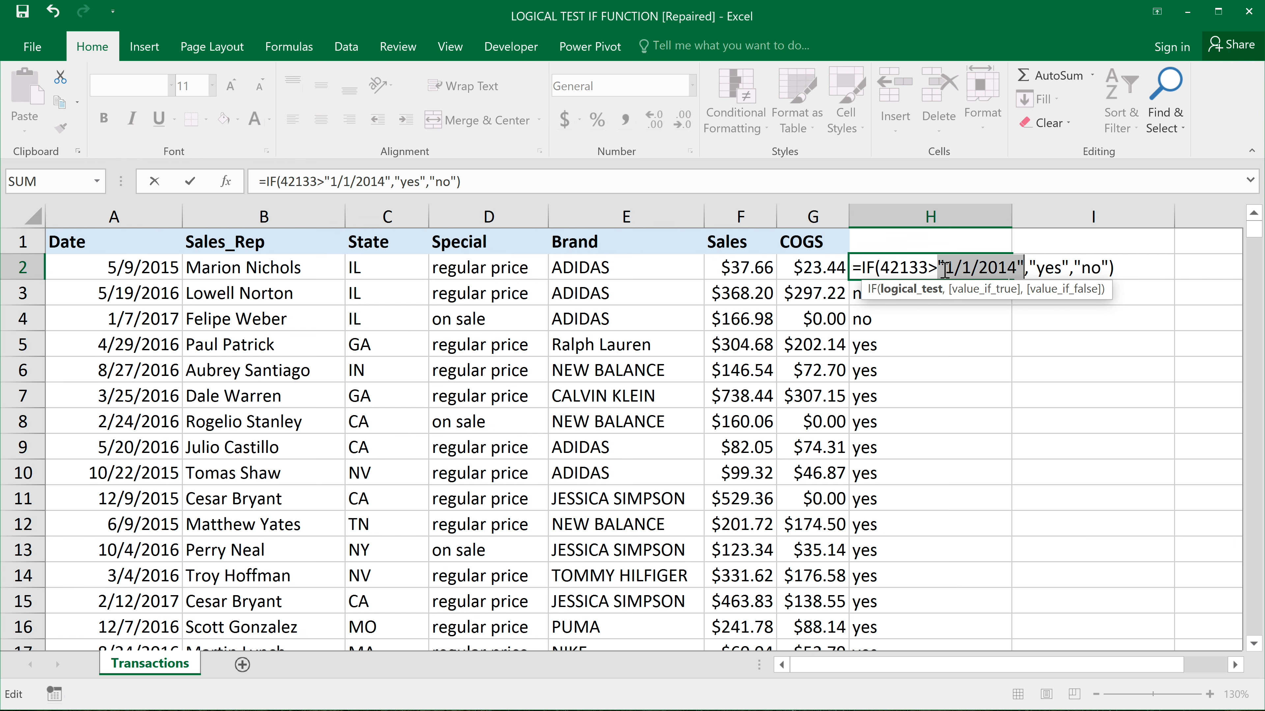
pyautogui.click(986, 268)
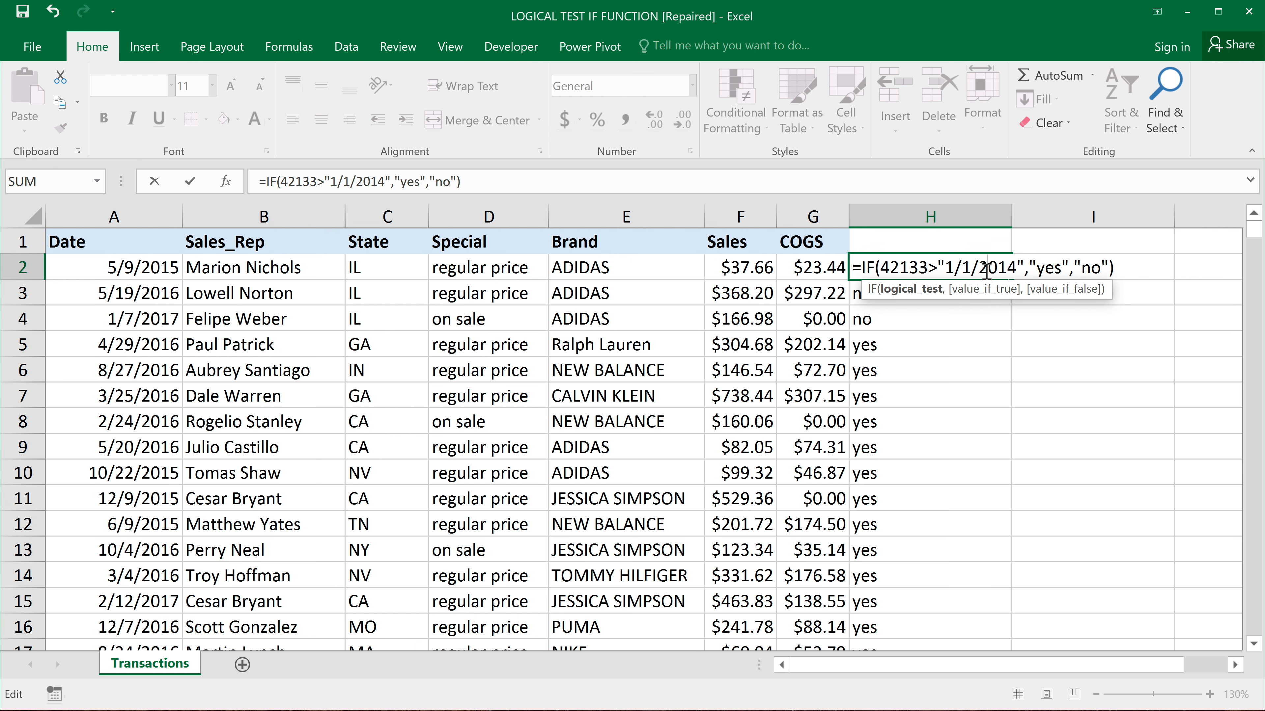
pyautogui.moveTo(939, 268); pyautogui.dragTo(1017, 267)
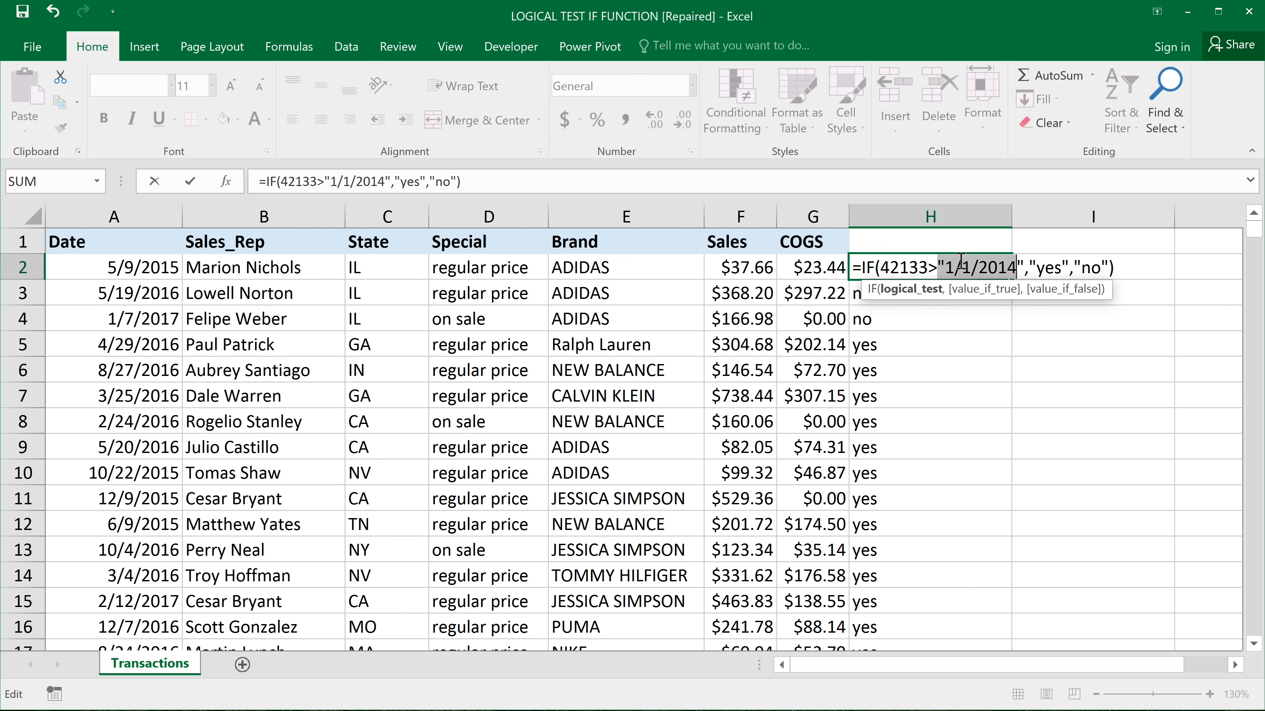
pyautogui.click(948, 267)
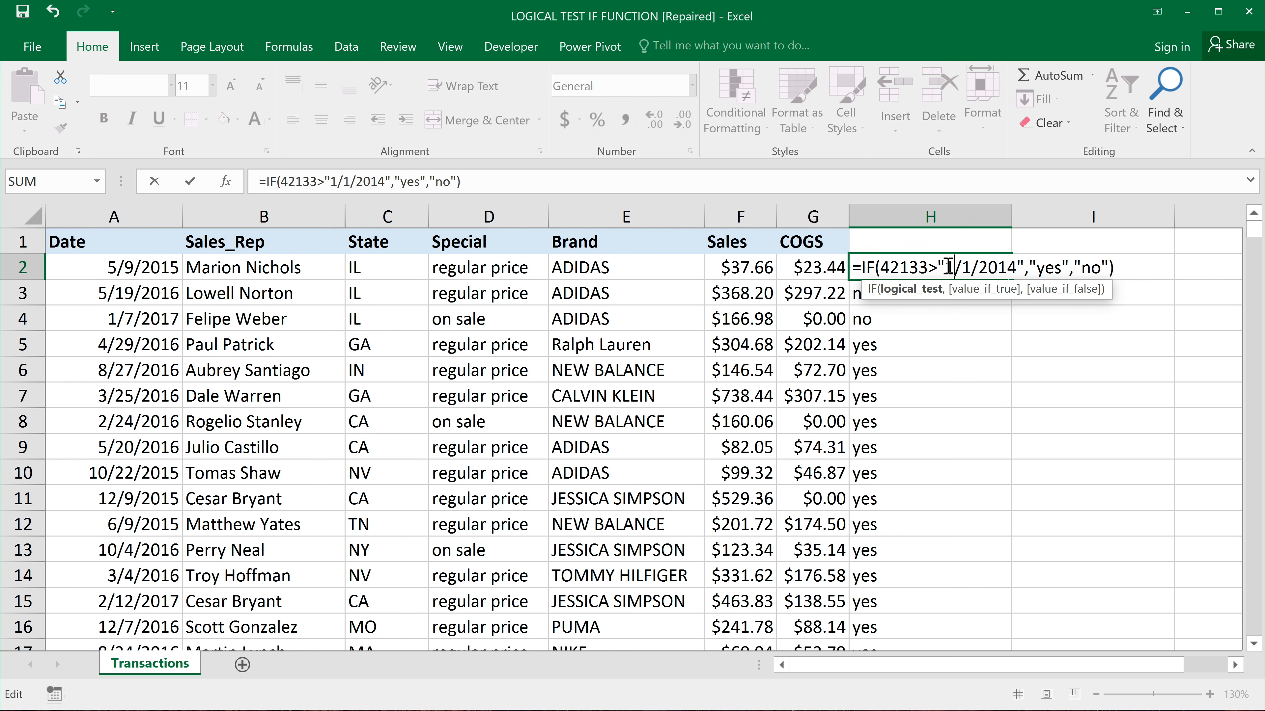
pyautogui.press('Return')
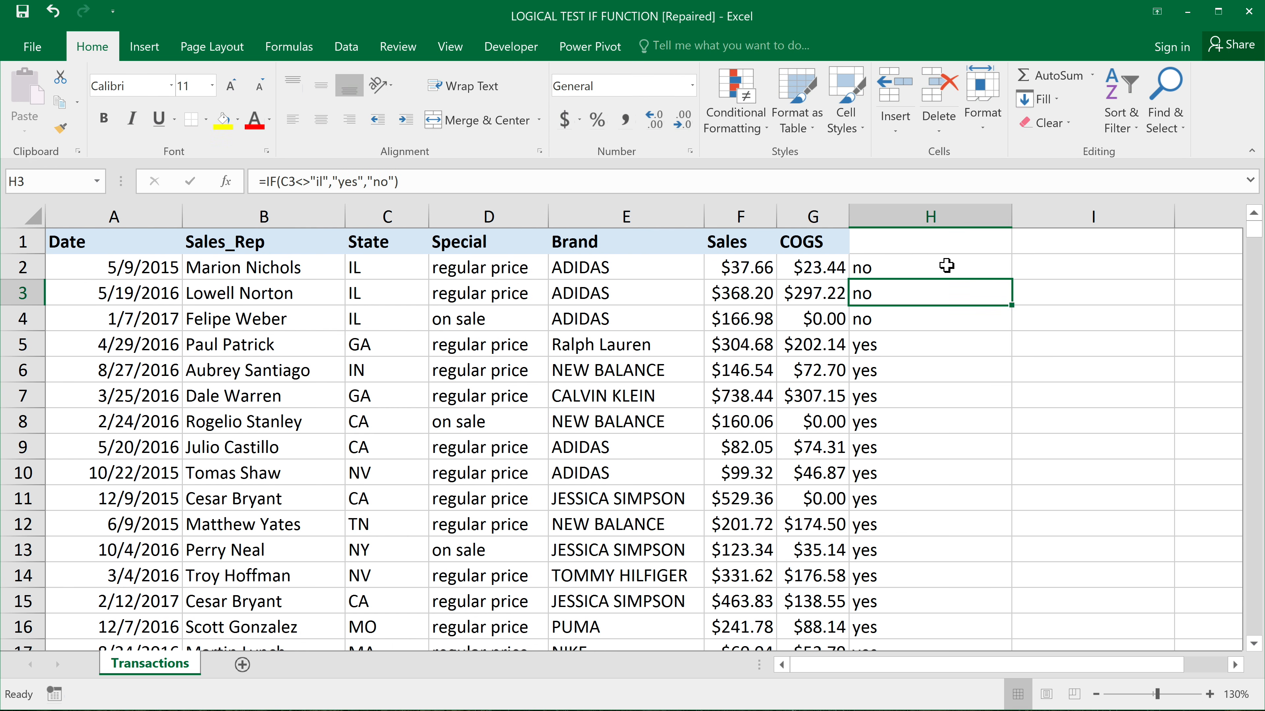
# - Replace the hard-coded serial number in the H2 logical test with a reference to A2
pyautogui.click(948, 267)
pyautogui.doubleClick(949, 268)
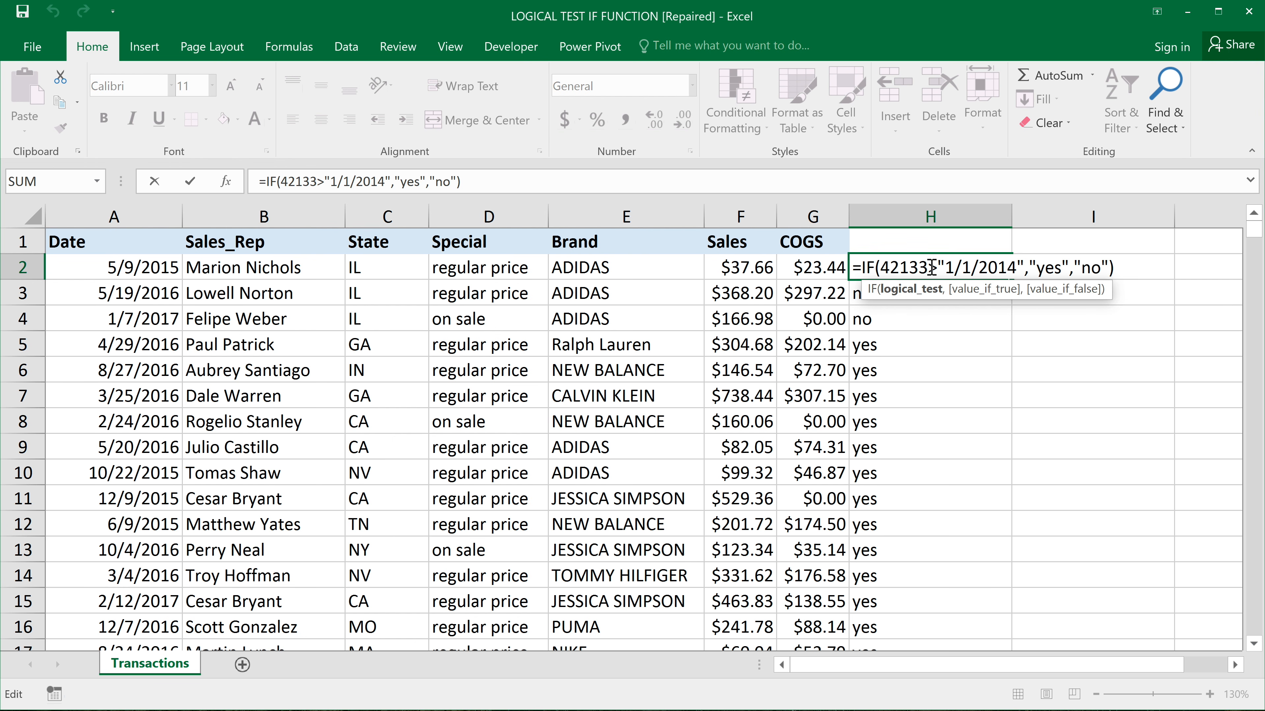
pyautogui.moveTo(929, 268); pyautogui.dragTo(881, 267)
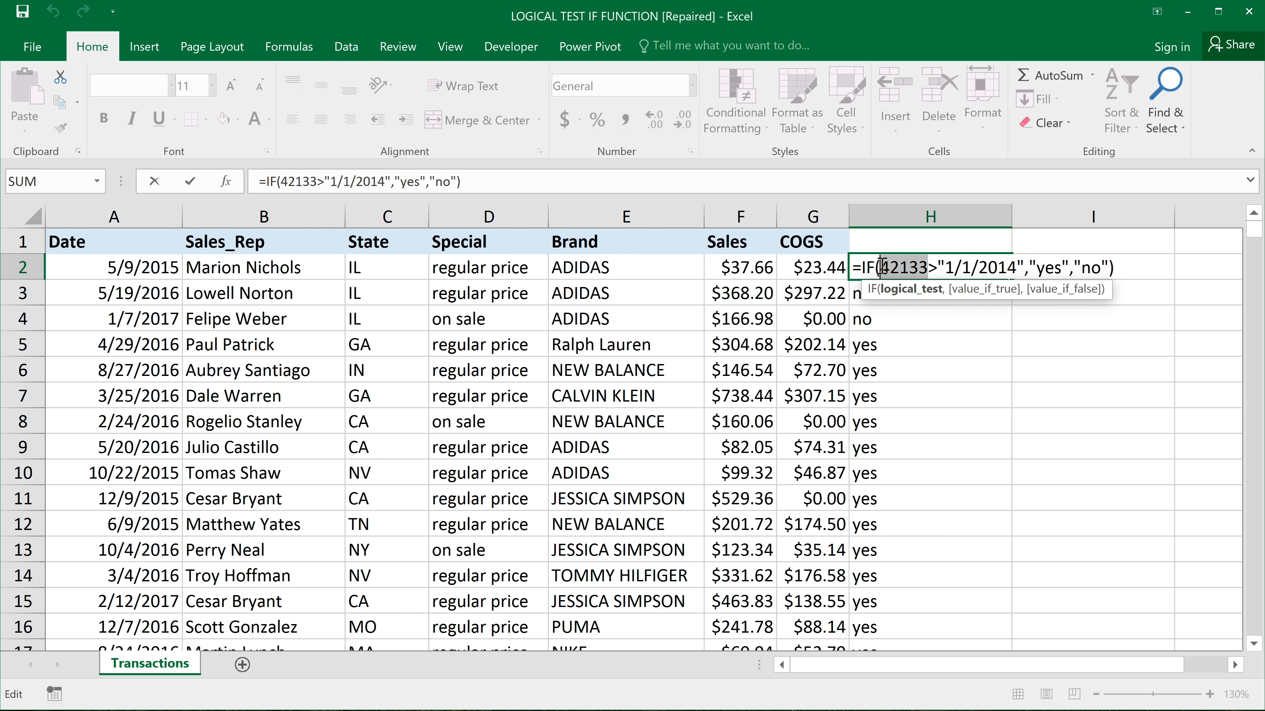
pyautogui.press('Delete')
pyautogui.click(161, 273)
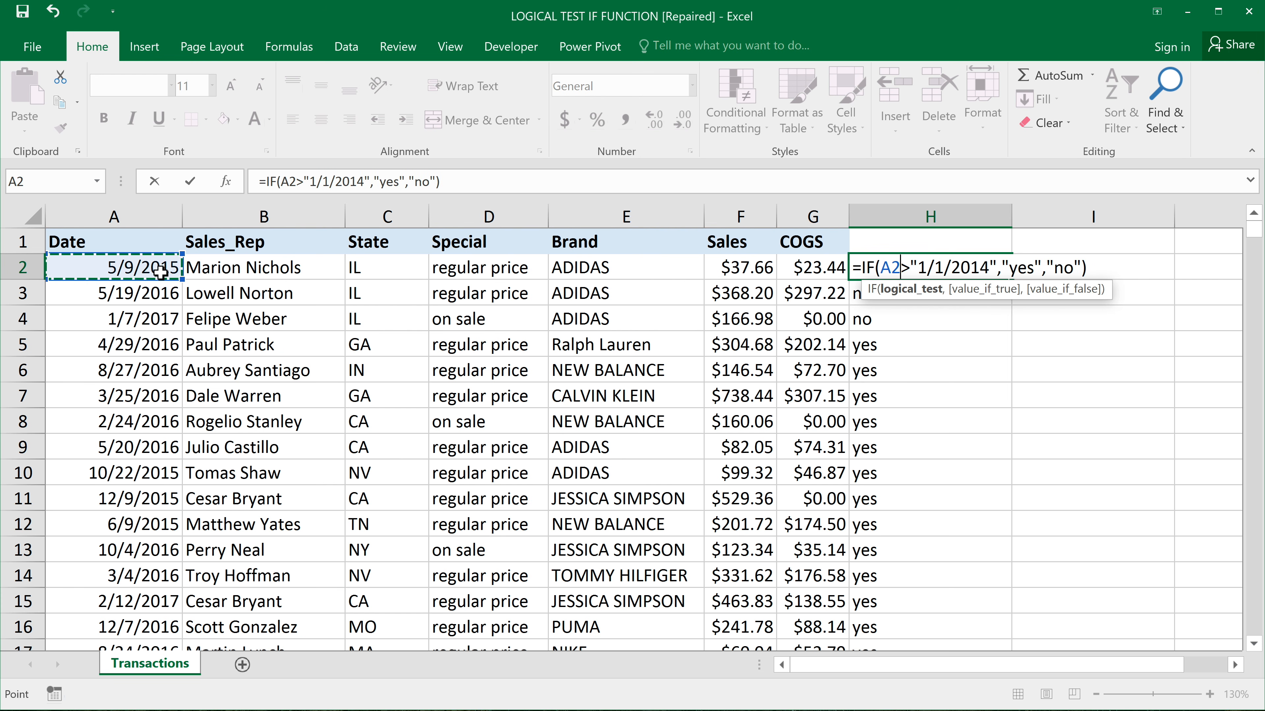
pyautogui.moveTo(911, 267); pyautogui.dragTo(992, 268)
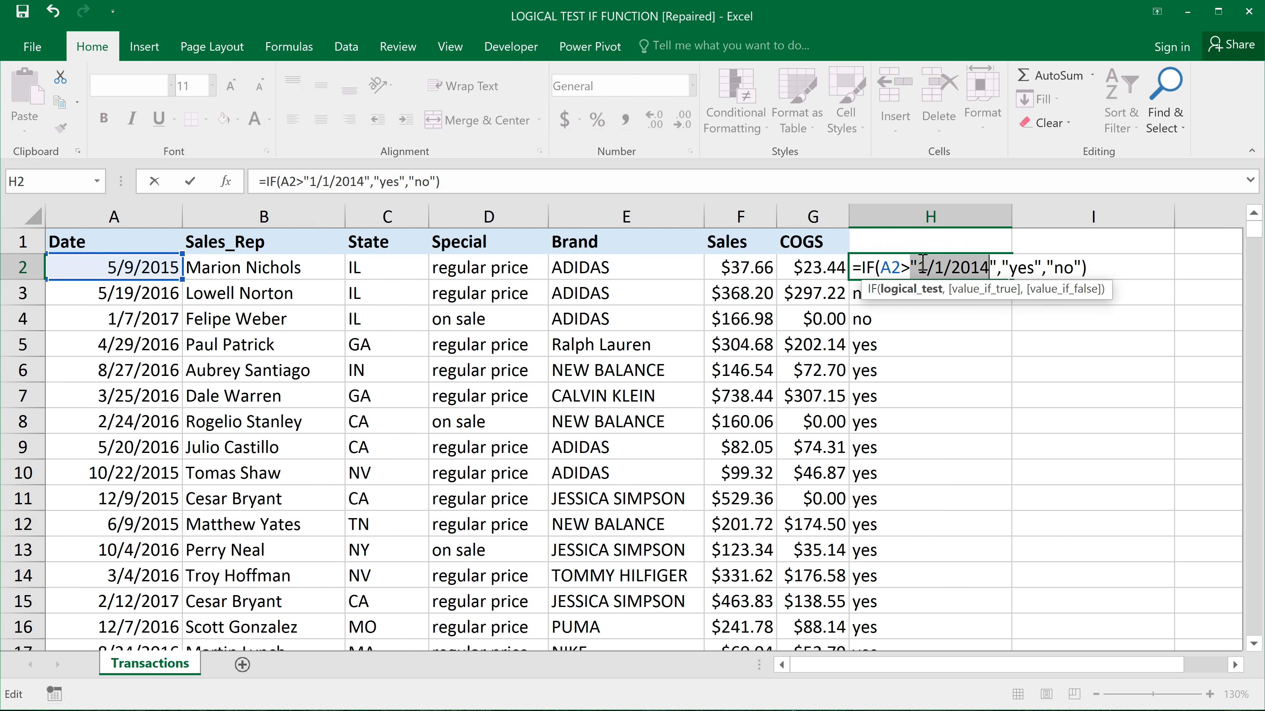
# - Evaluate A2 in place within the H2 logical test once more, and restore the reference to A2
pyautogui.doubleClick(888, 268)
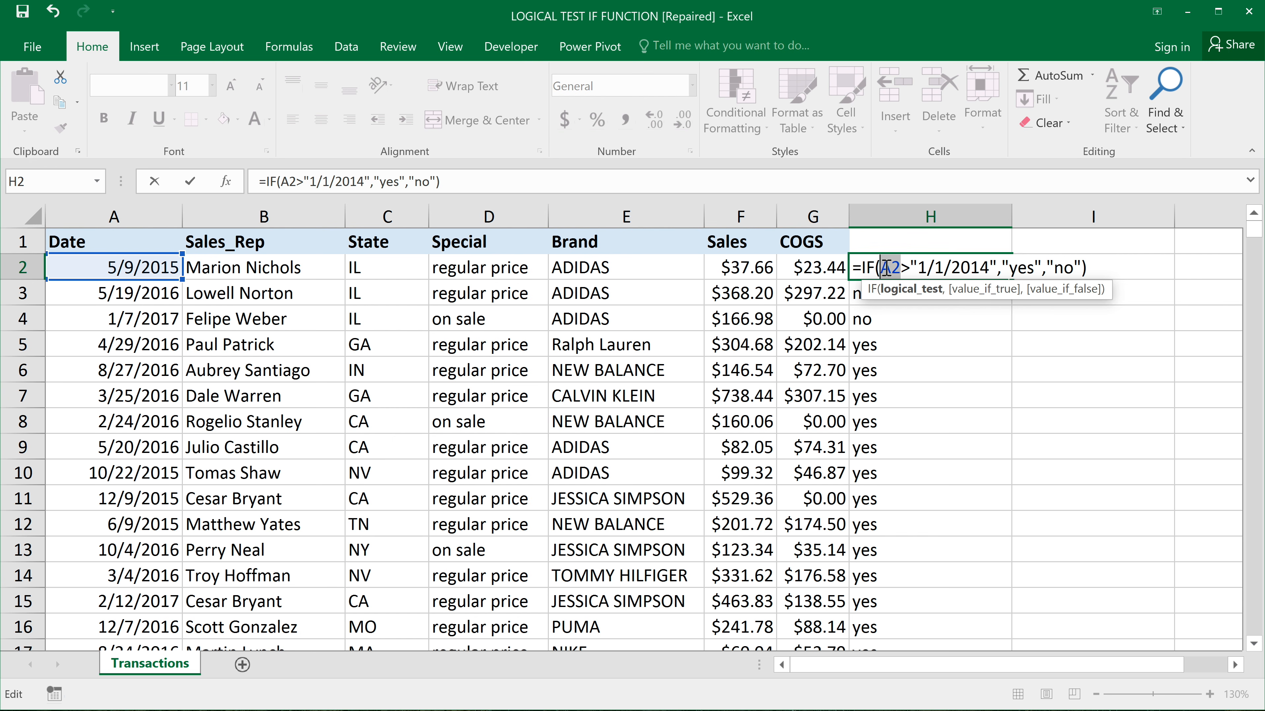
pyautogui.press('F9')
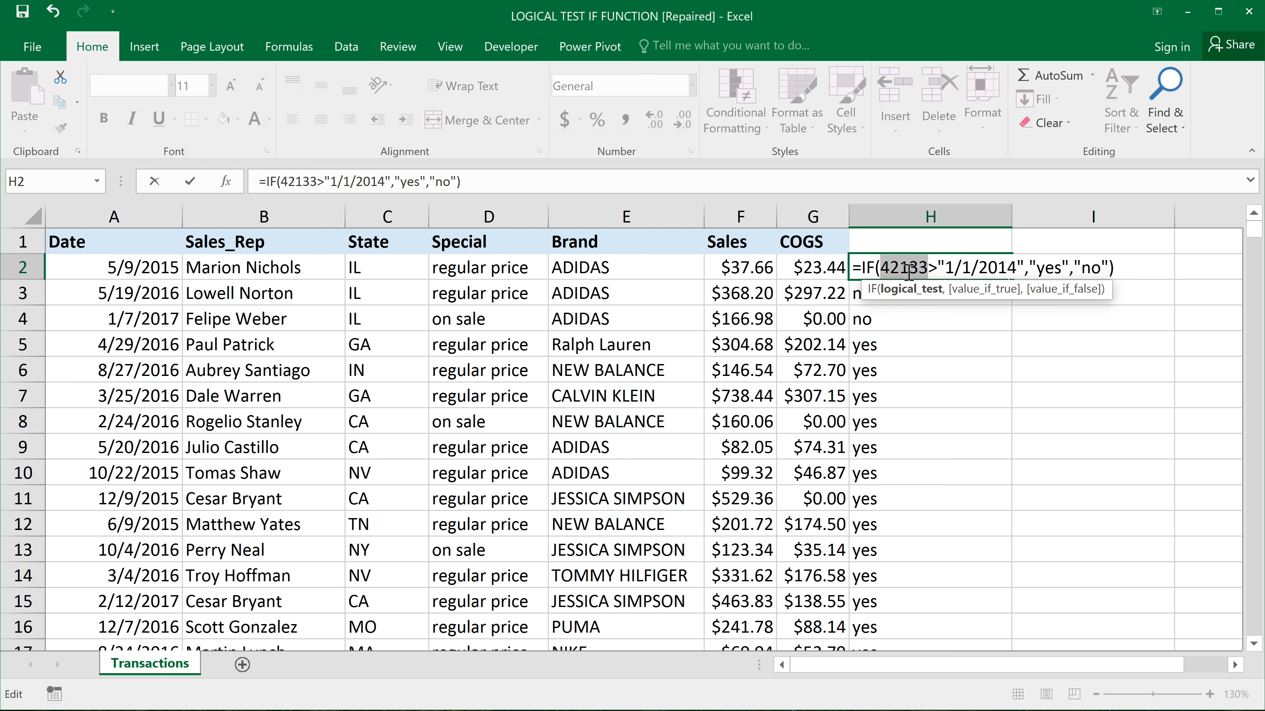
pyautogui.write('z')
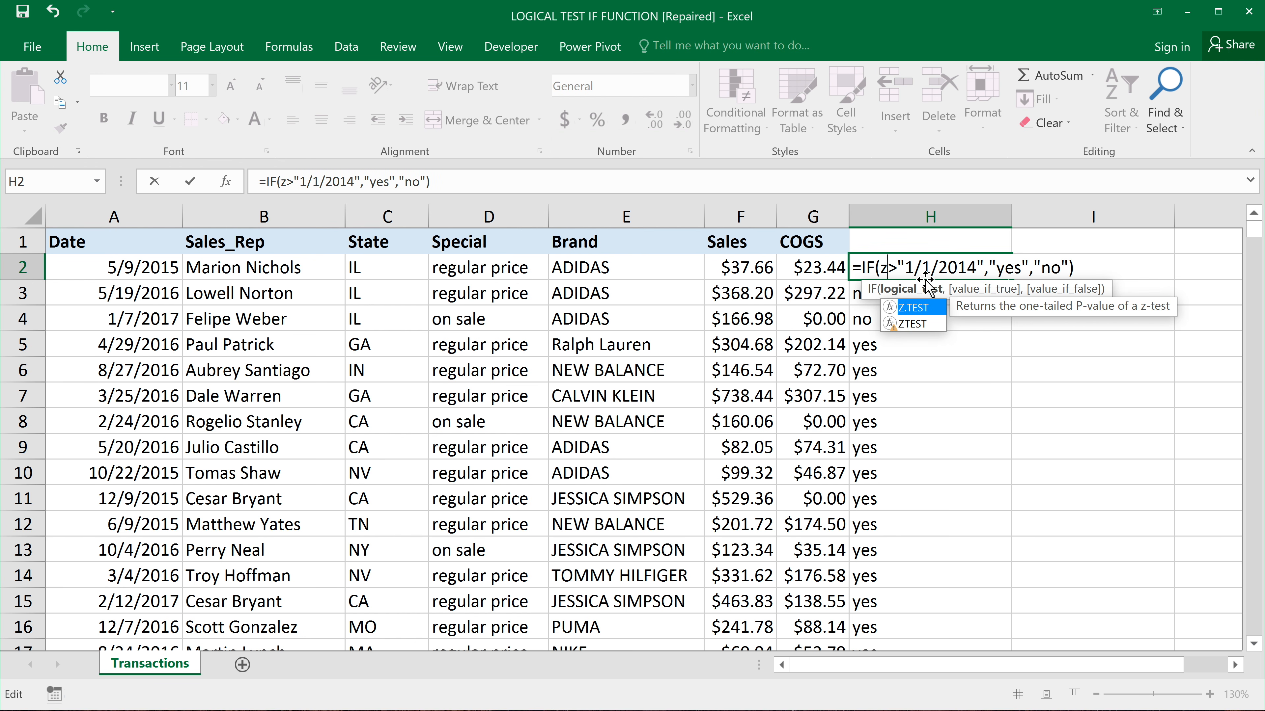
pyautogui.hotkey('ctrl', 'z')
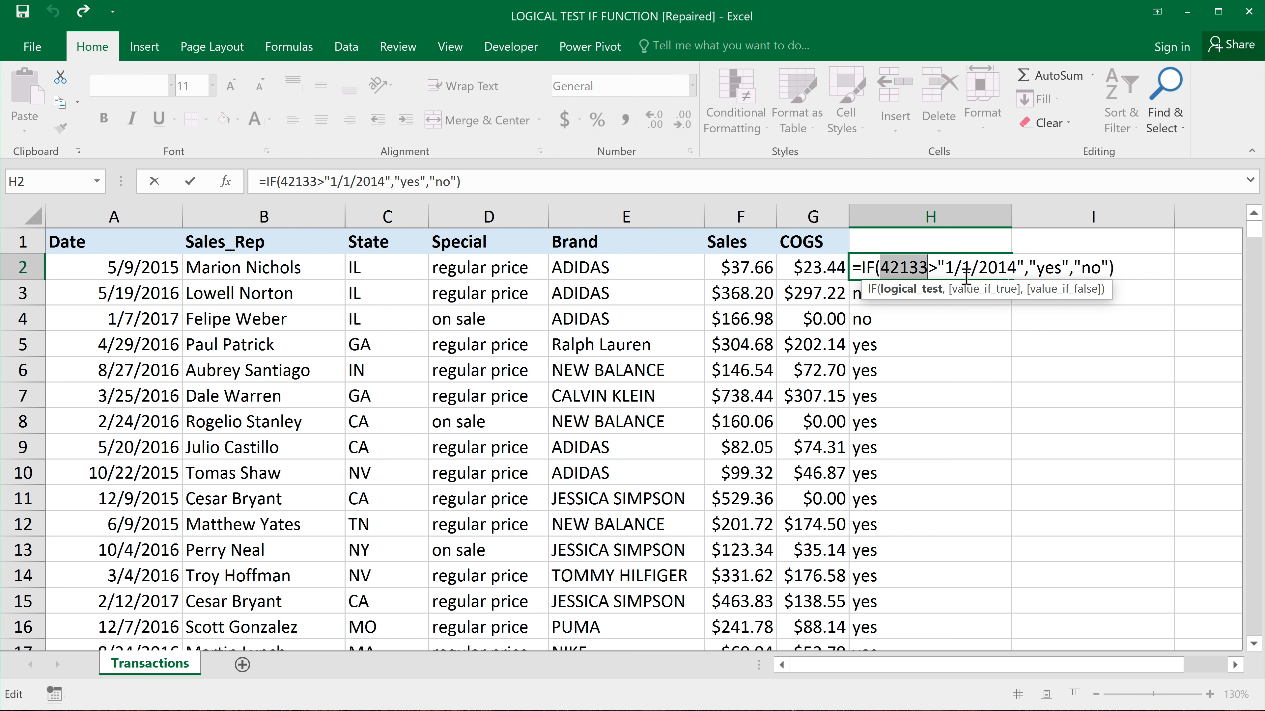
pyautogui.hotkey('ctrl', 'y')
pyautogui.press('BackSpace')
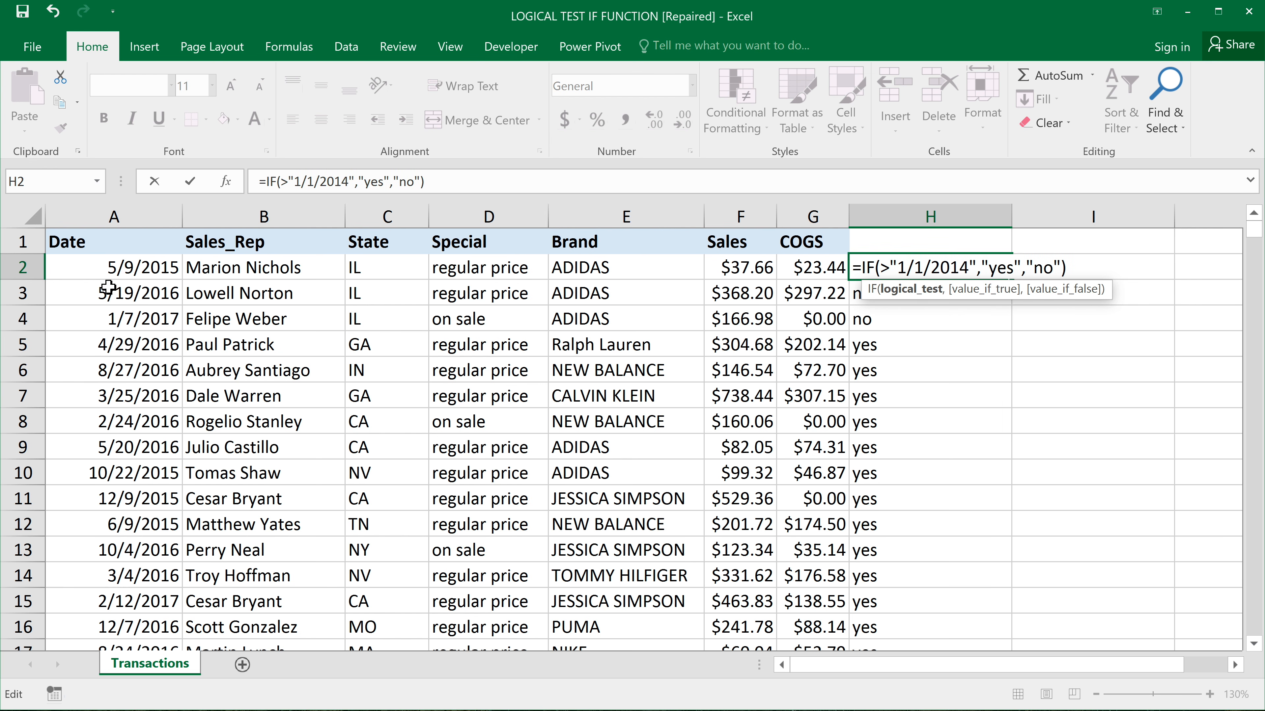
pyautogui.click(122, 268)
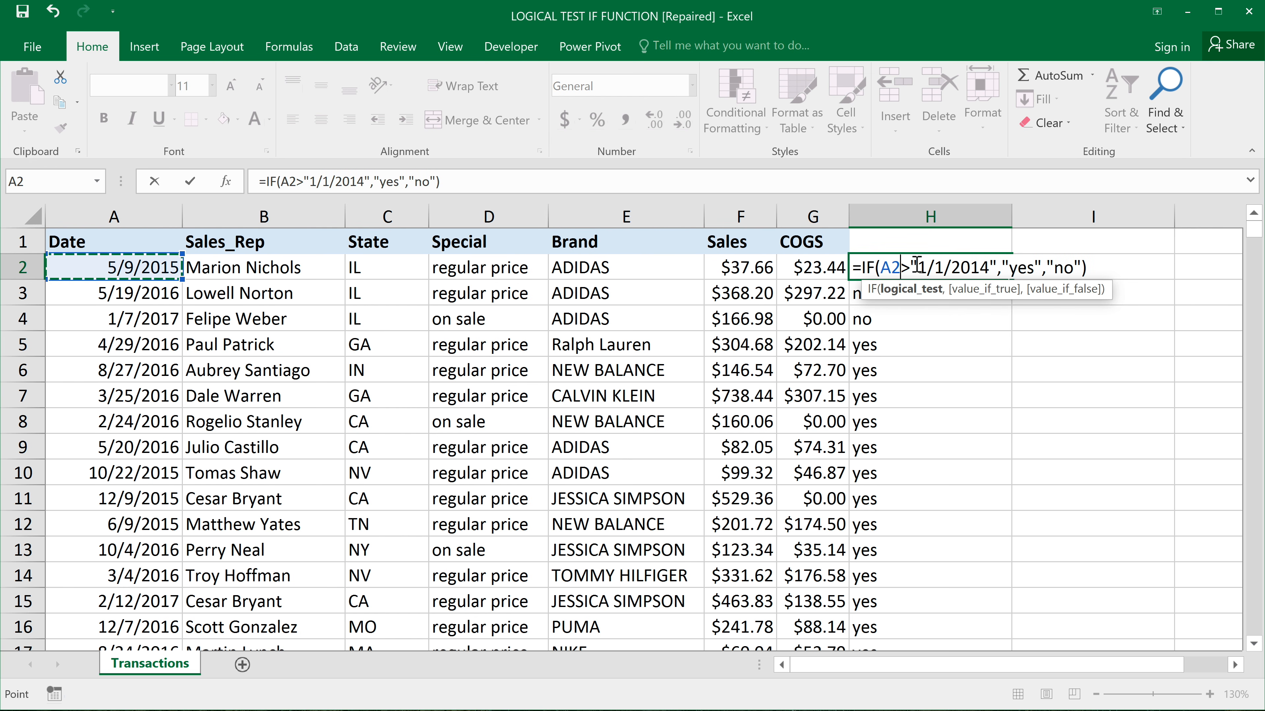
# - Wrap the quoted date "1/1/2014" in the H2 logical test in a DATEVALUE function
pyautogui.moveTo(910, 268); pyautogui.dragTo(994, 271)
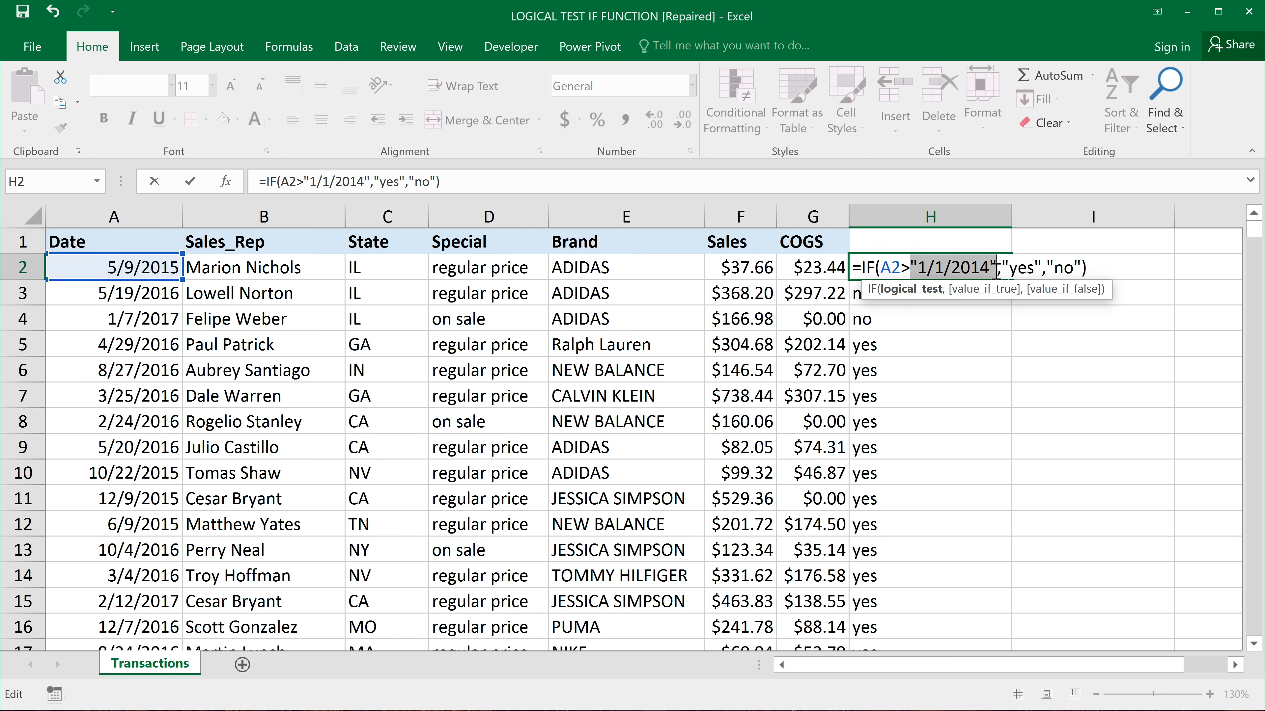
pyautogui.click(908, 271)
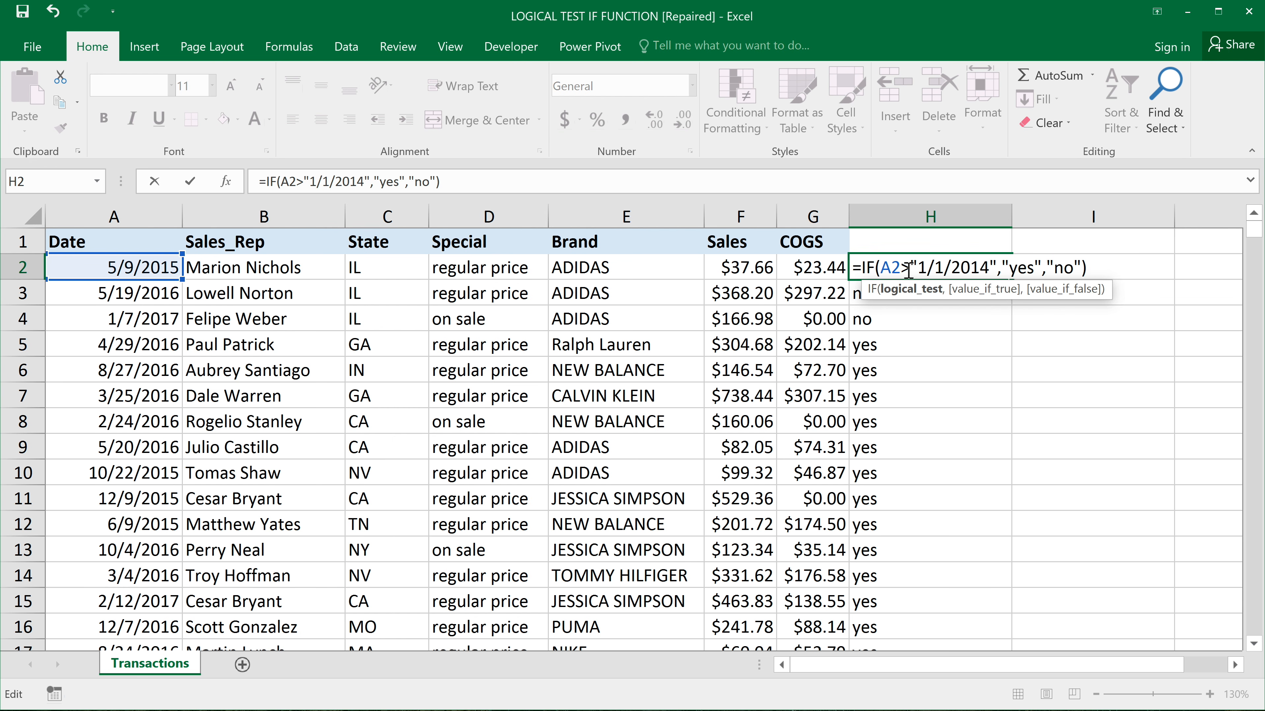
pyautogui.write('DATE')
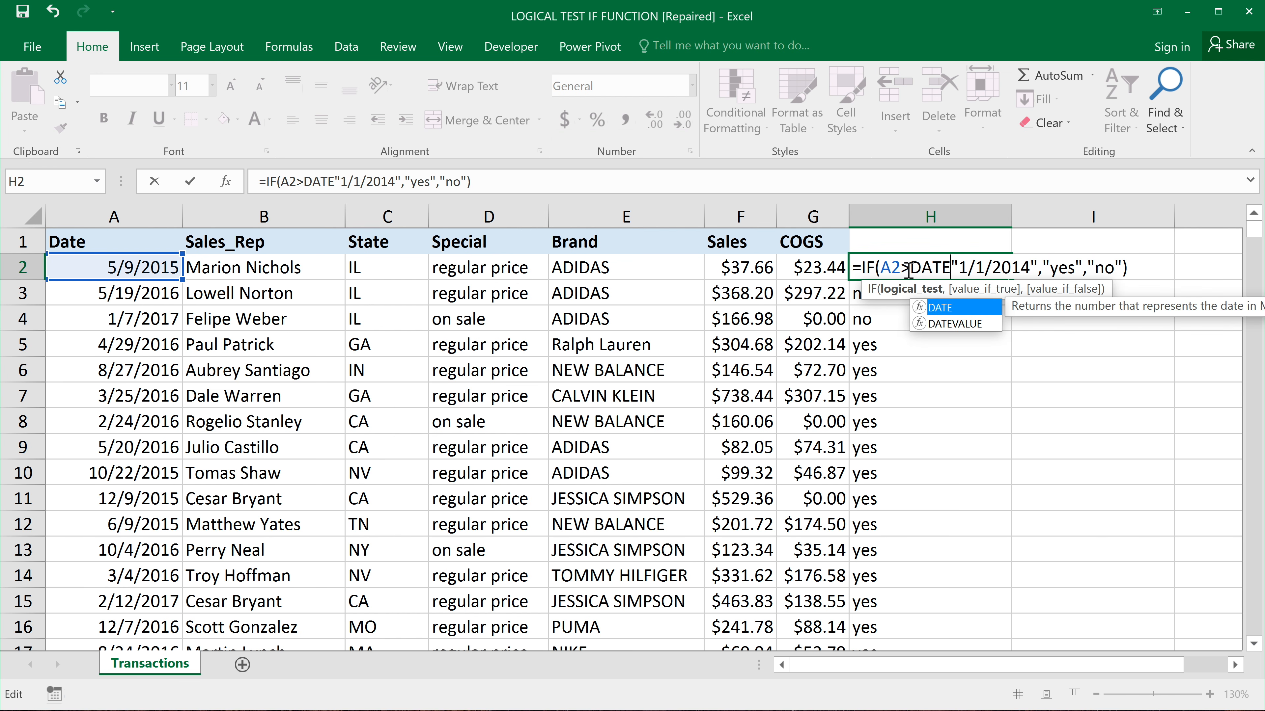
pyautogui.write('VA')
pyautogui.press('Tab')
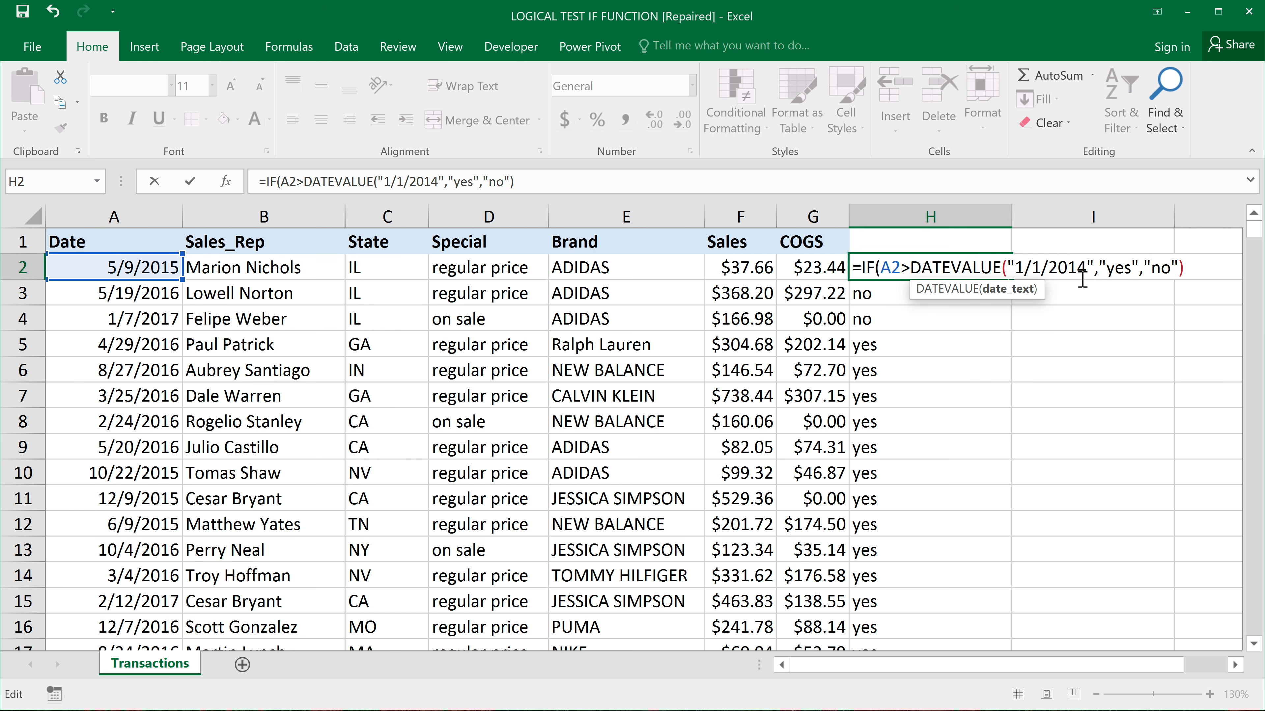
pyautogui.click(1091, 271)
pyautogui.write(')')
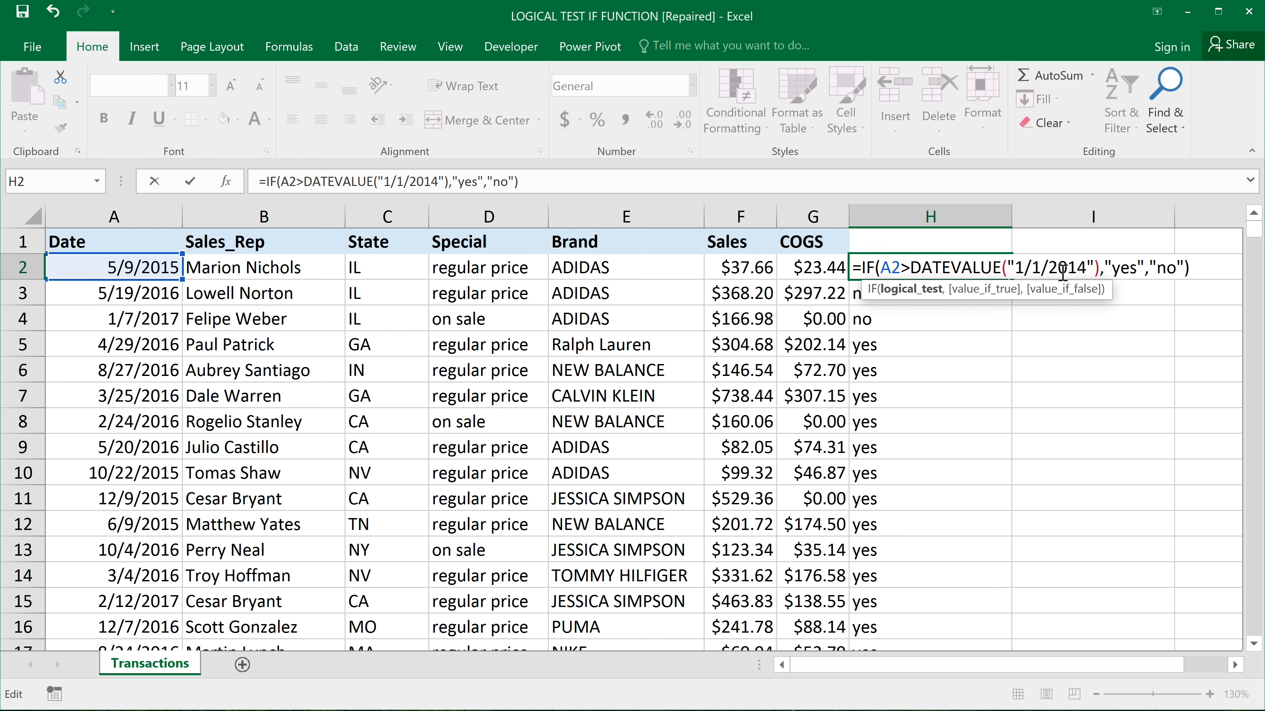
# - Commit the DATEVALUE formula in H2 and fill it down through H14
pyautogui.click(1008, 269)
pyautogui.moveTo(1008, 269); pyautogui.dragTo(1093, 269)
pyautogui.moveTo(911, 269); pyautogui.dragTo(1100, 271)
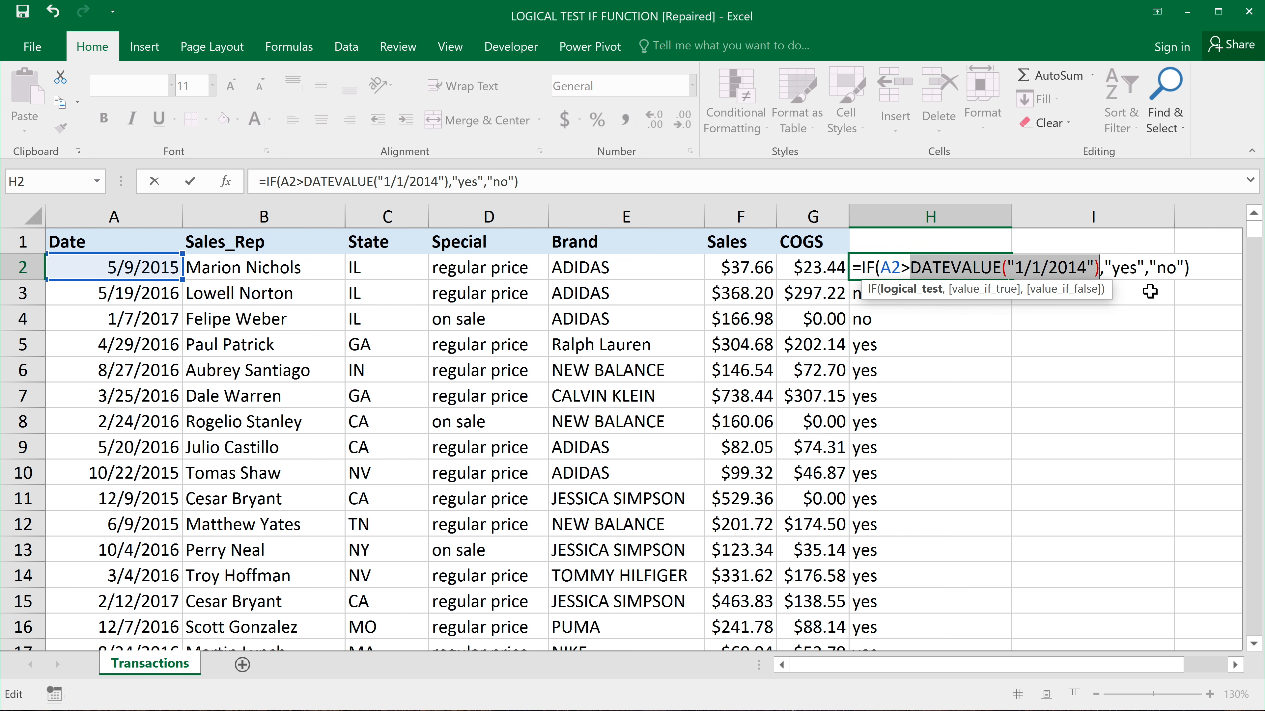
pyautogui.press('Return')
pyautogui.click(1001, 265)
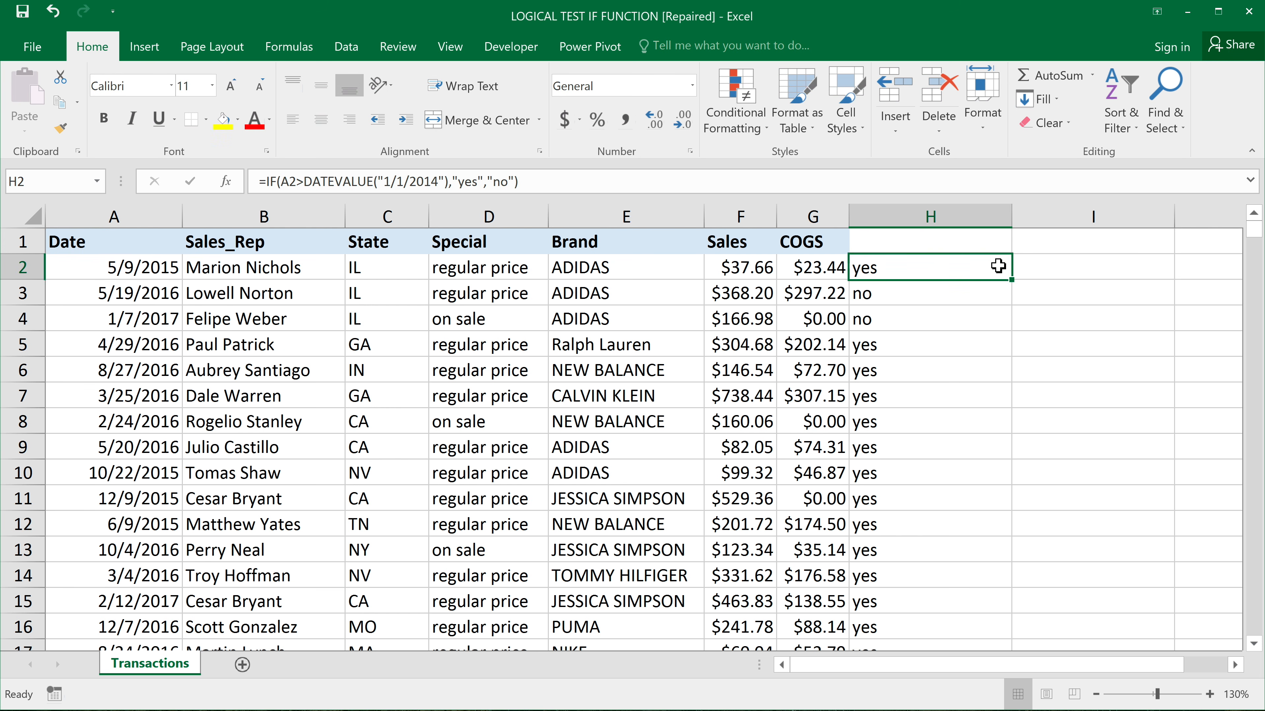
pyautogui.moveTo(1014, 281); pyautogui.dragTo(988, 600)
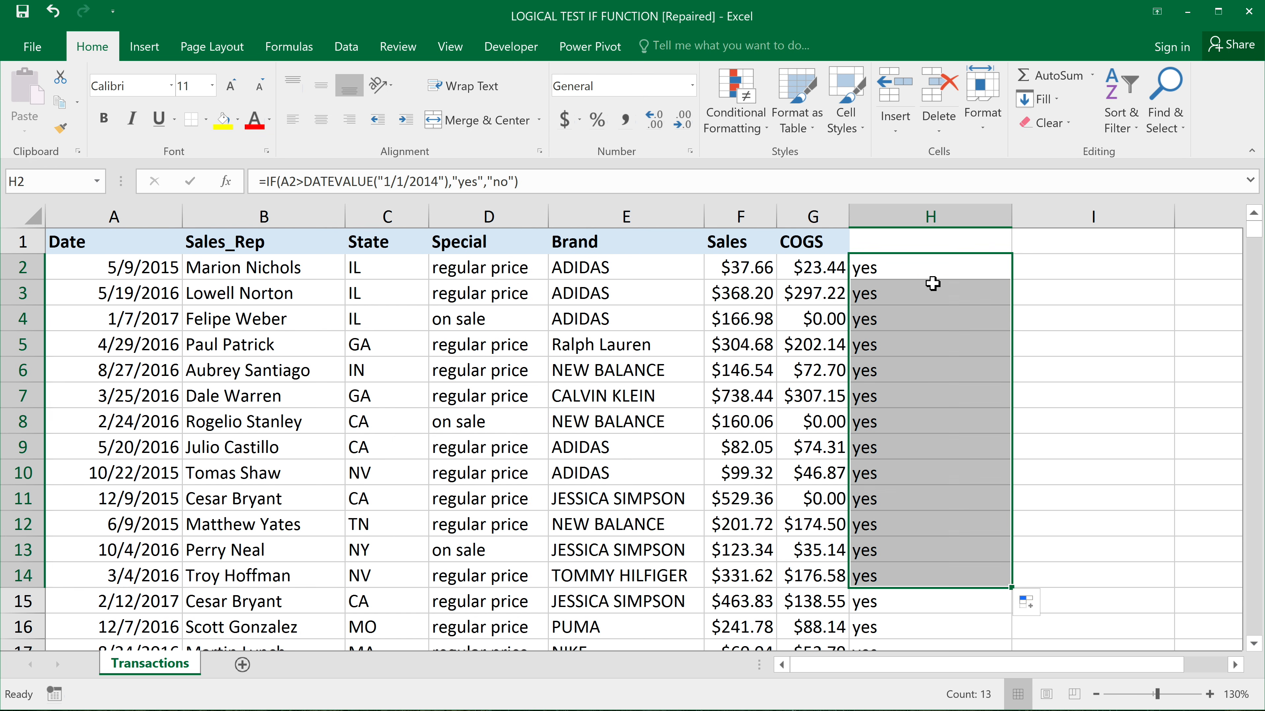
# - Set the date inside DATEVALUE in the H2 formula to 1/1/2017 and commit the formula
pyautogui.click(945, 266)
pyautogui.doubleClick(945, 266)
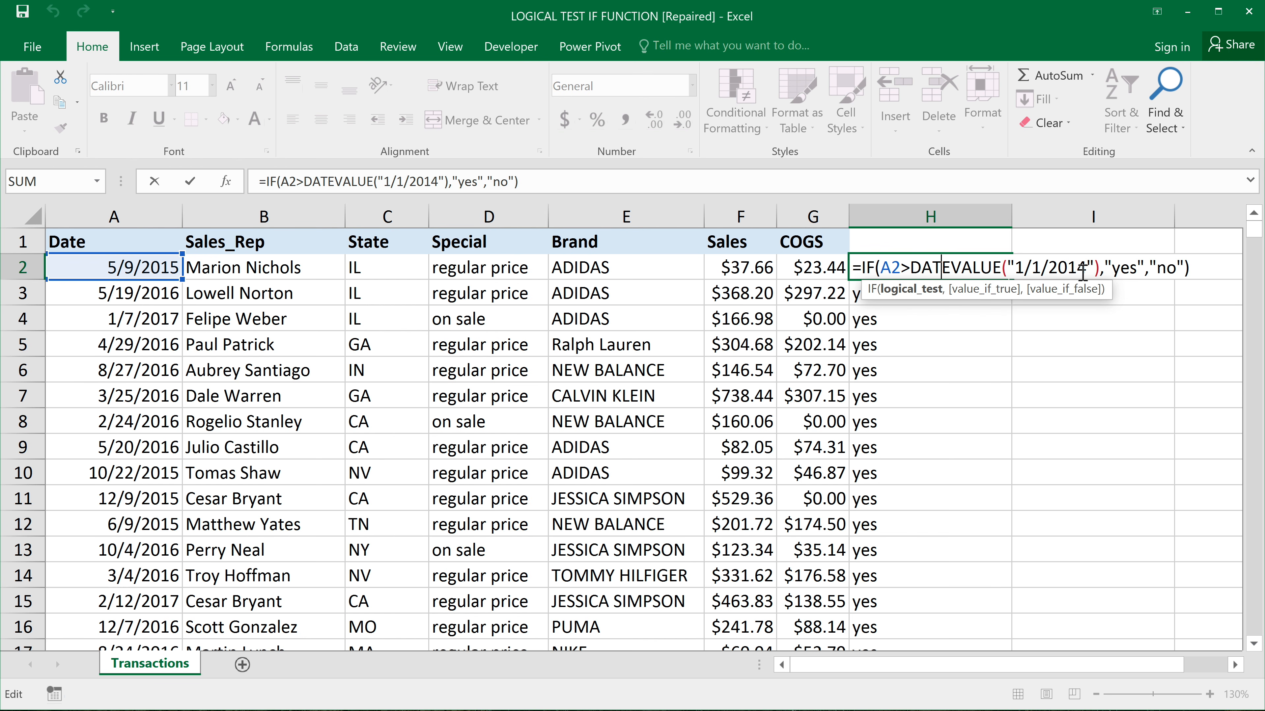
pyautogui.moveTo(1085, 271); pyautogui.dragTo(1076, 271)
pyautogui.write('7')
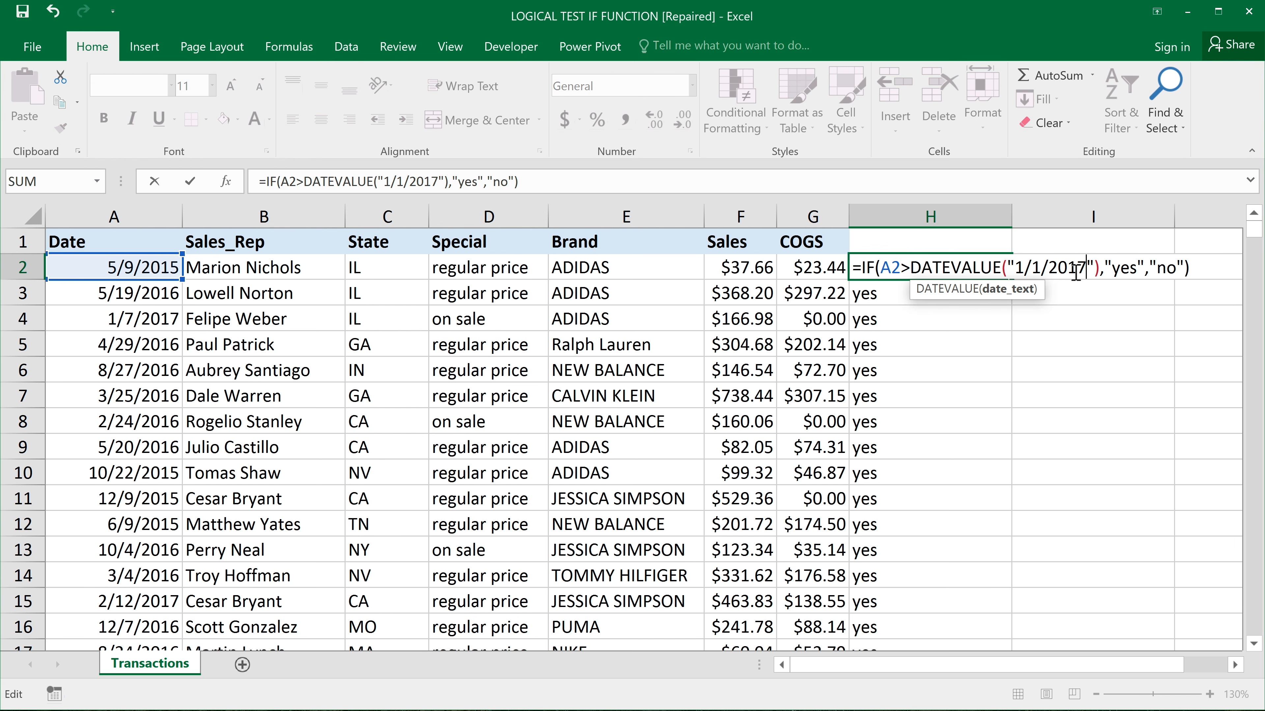
pyautogui.press('Return')
# - Fill the H2 formula down column H and check the row 4 result against its date in A4
pyautogui.click(999, 271)
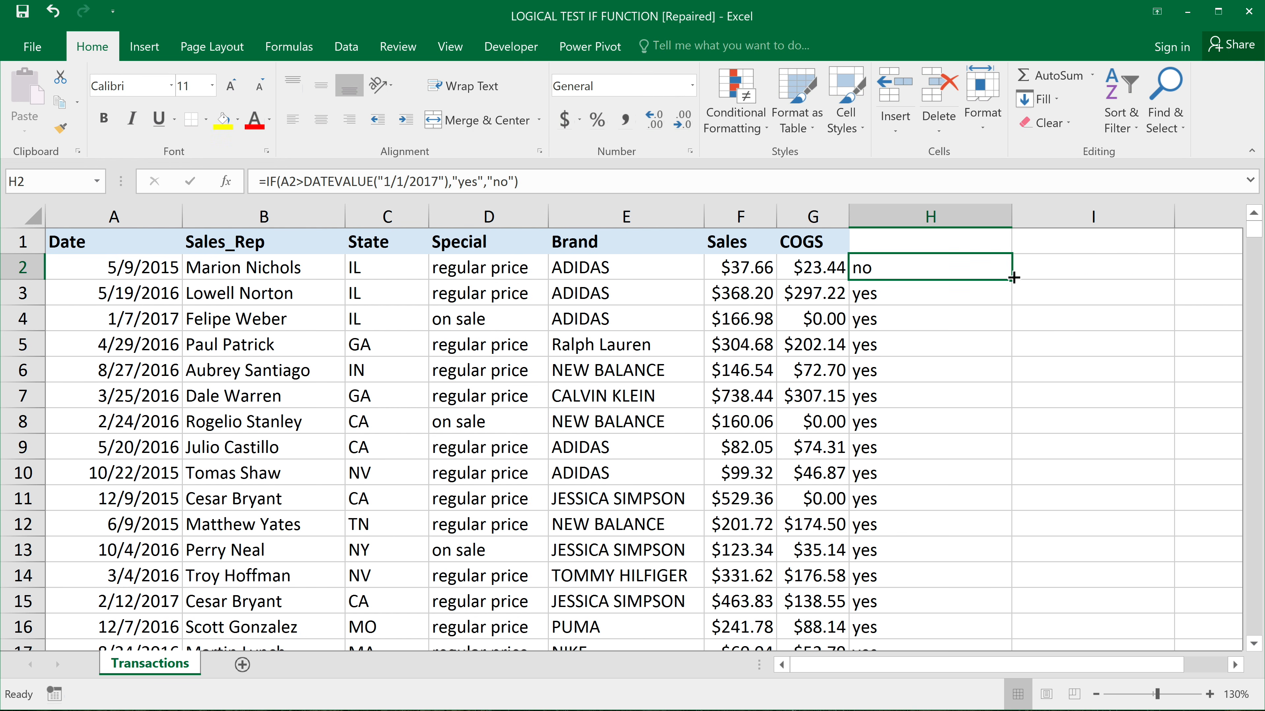
pyautogui.moveTo(1009, 278); pyautogui.dragTo(1001, 627)
pyautogui.click(881, 330)
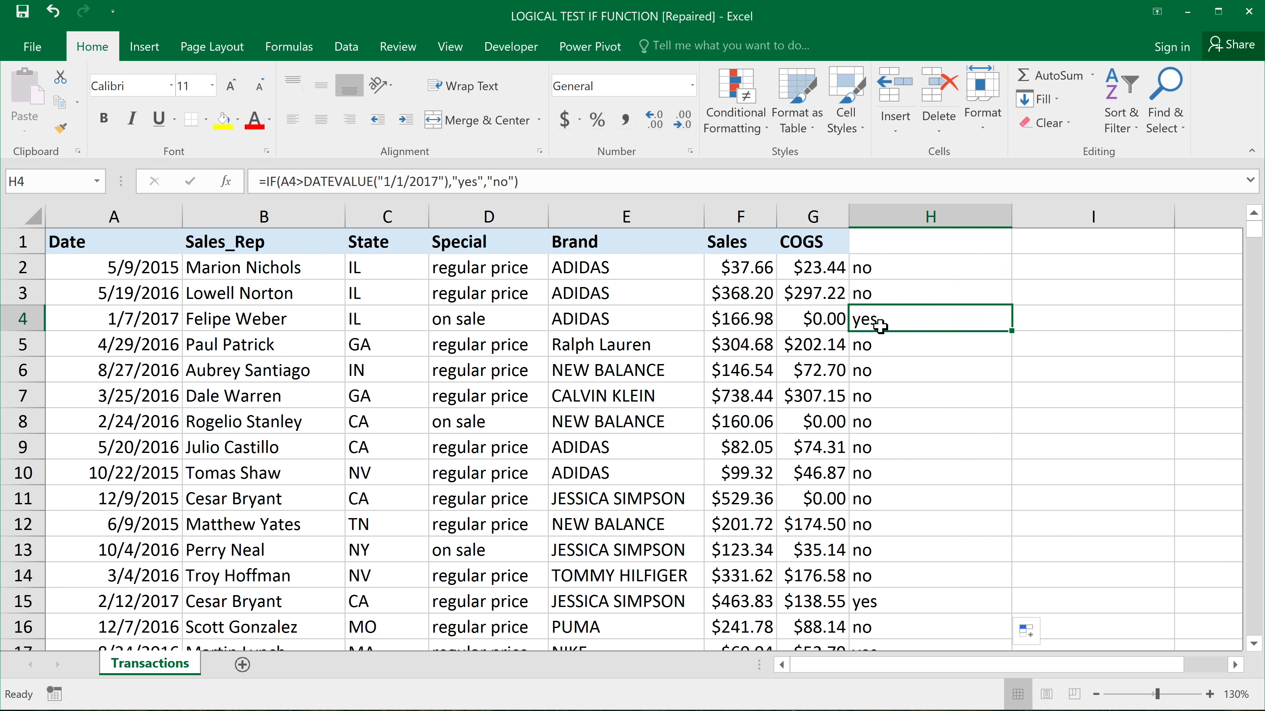
pyautogui.click(95, 324)
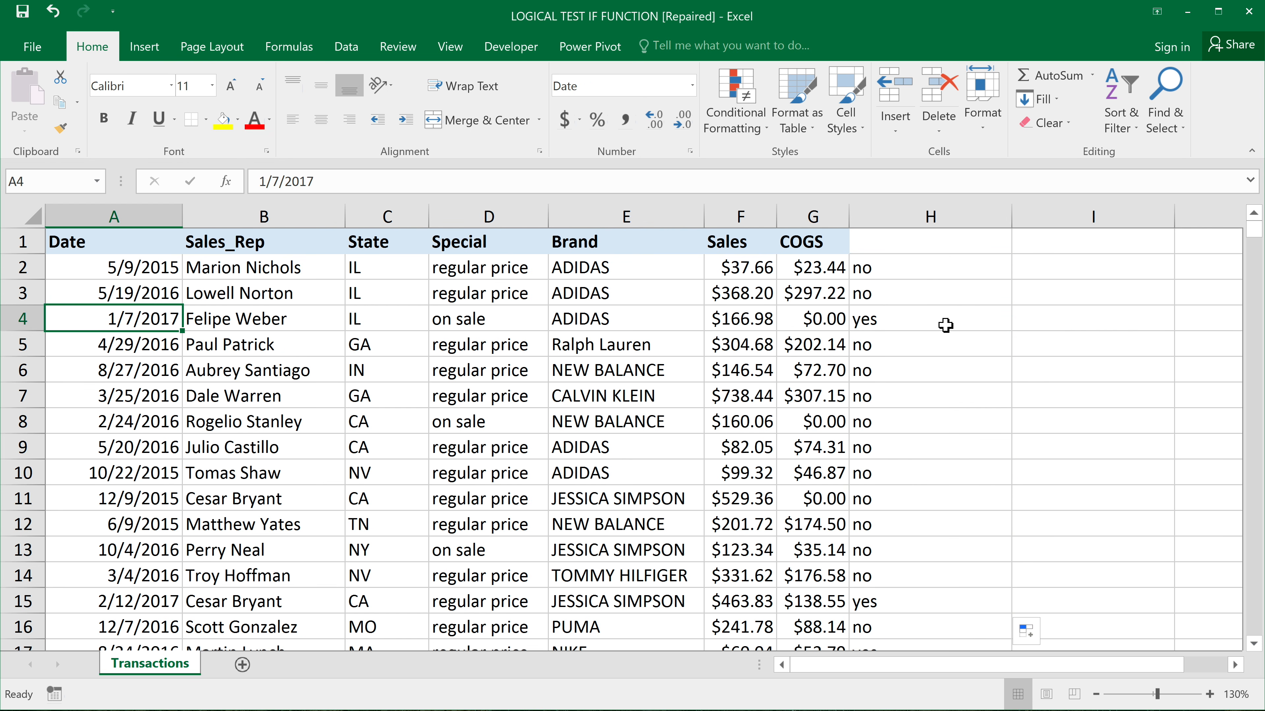
# - Replace the date comparison in the H2 logical test with F2>200 and commit the formula
pyautogui.click(904, 269)
pyautogui.doubleClick(904, 270)
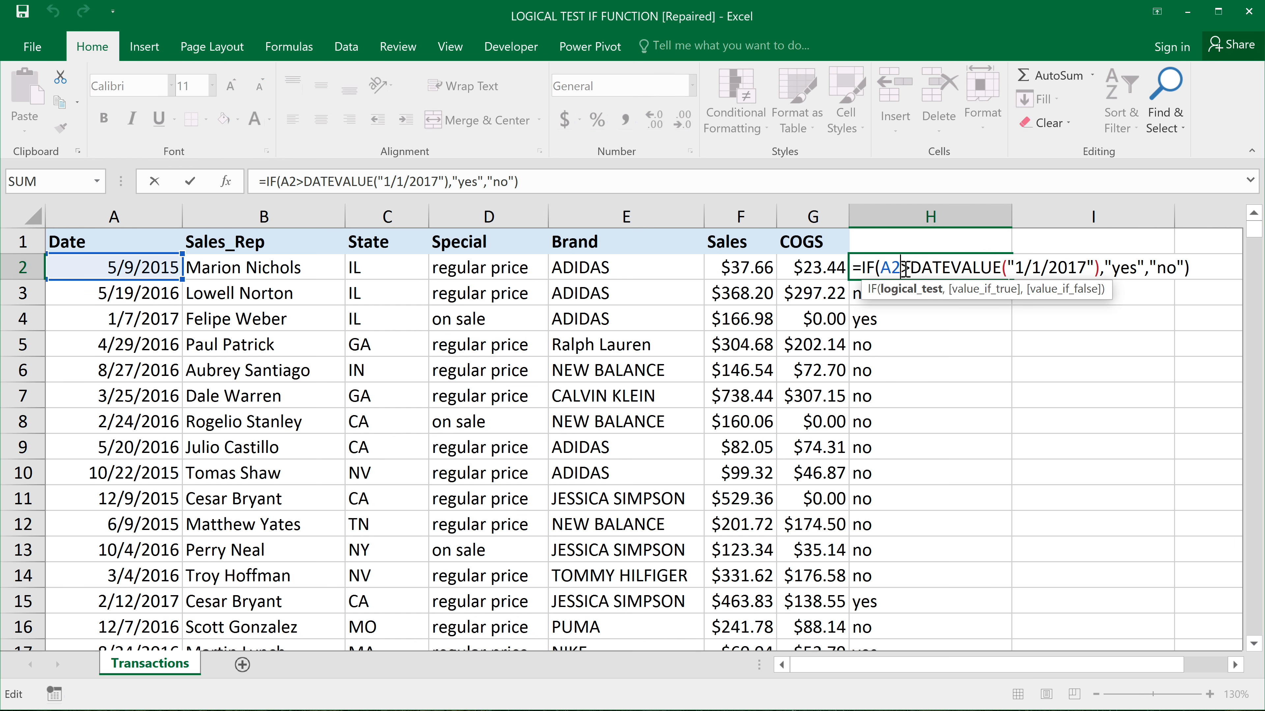
pyautogui.moveTo(1056, 268); pyautogui.dragTo(910, 268)
pyautogui.moveTo(1117, 268); pyautogui.dragTo(1067, 265)
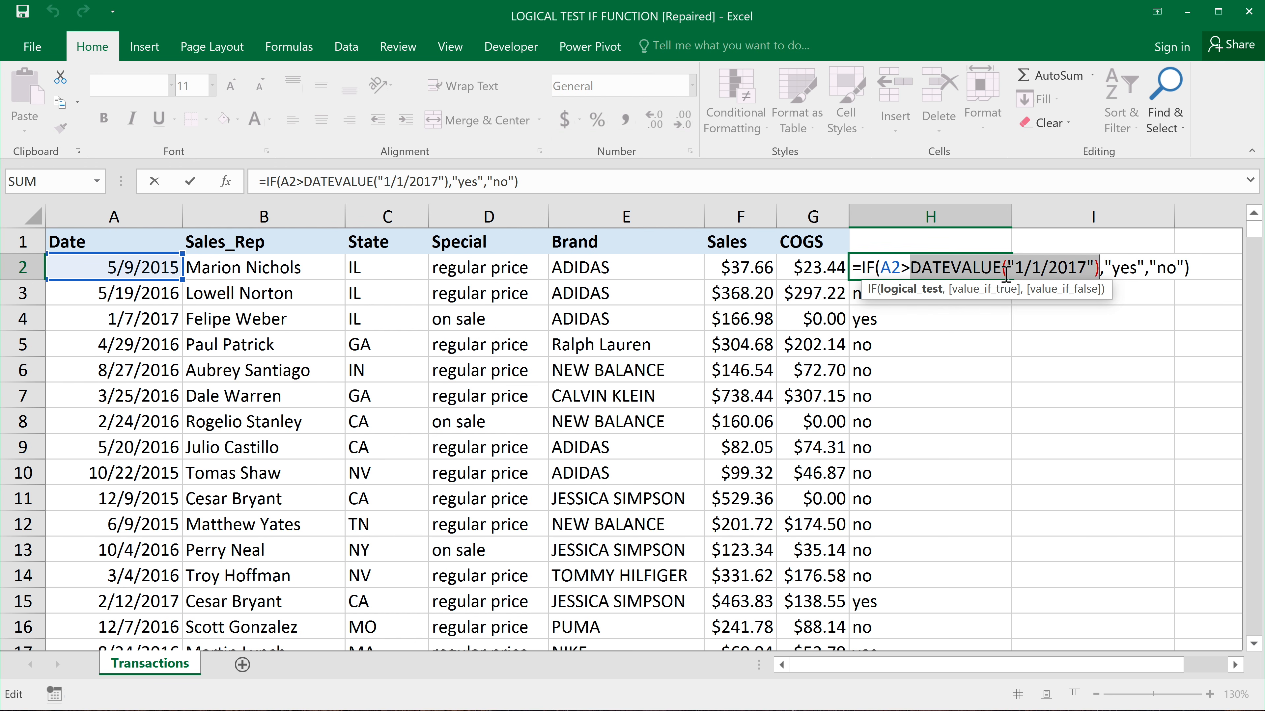
pyautogui.press('BackSpace')
pyautogui.press('BackSpace')
pyautogui.press('BackSpace')
pyautogui.press('BackSpace')
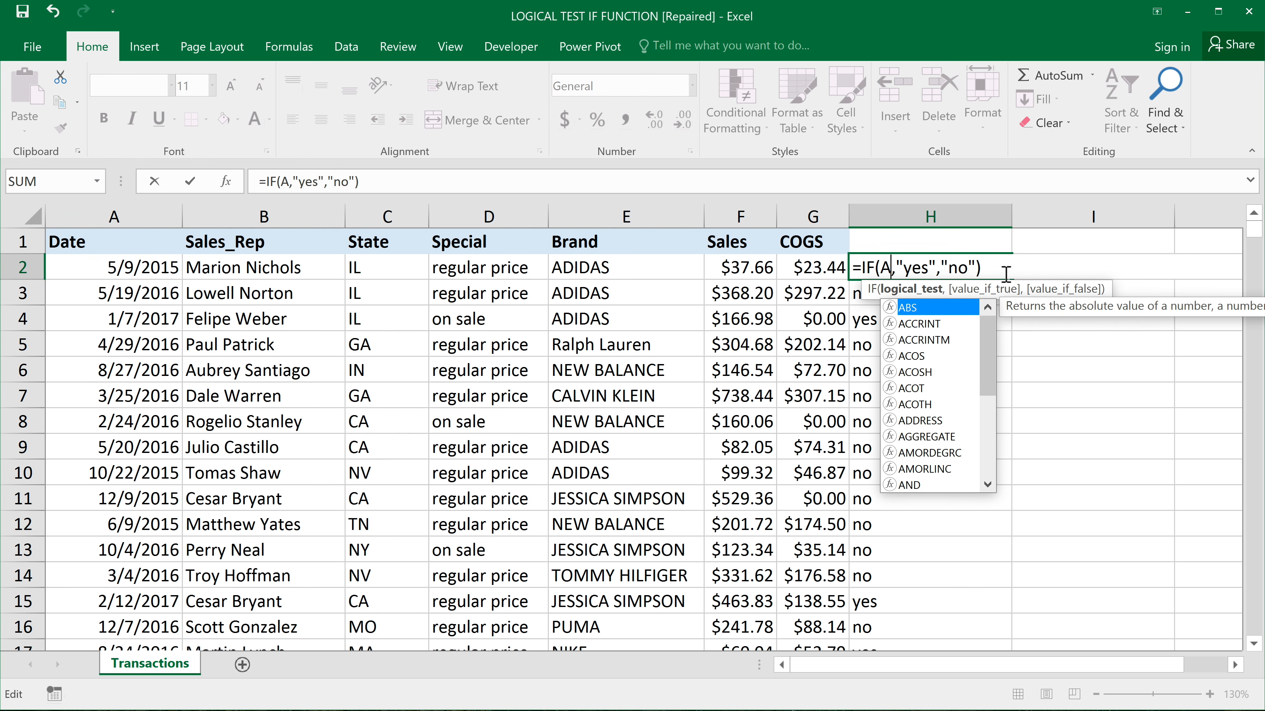
pyautogui.click(737, 270)
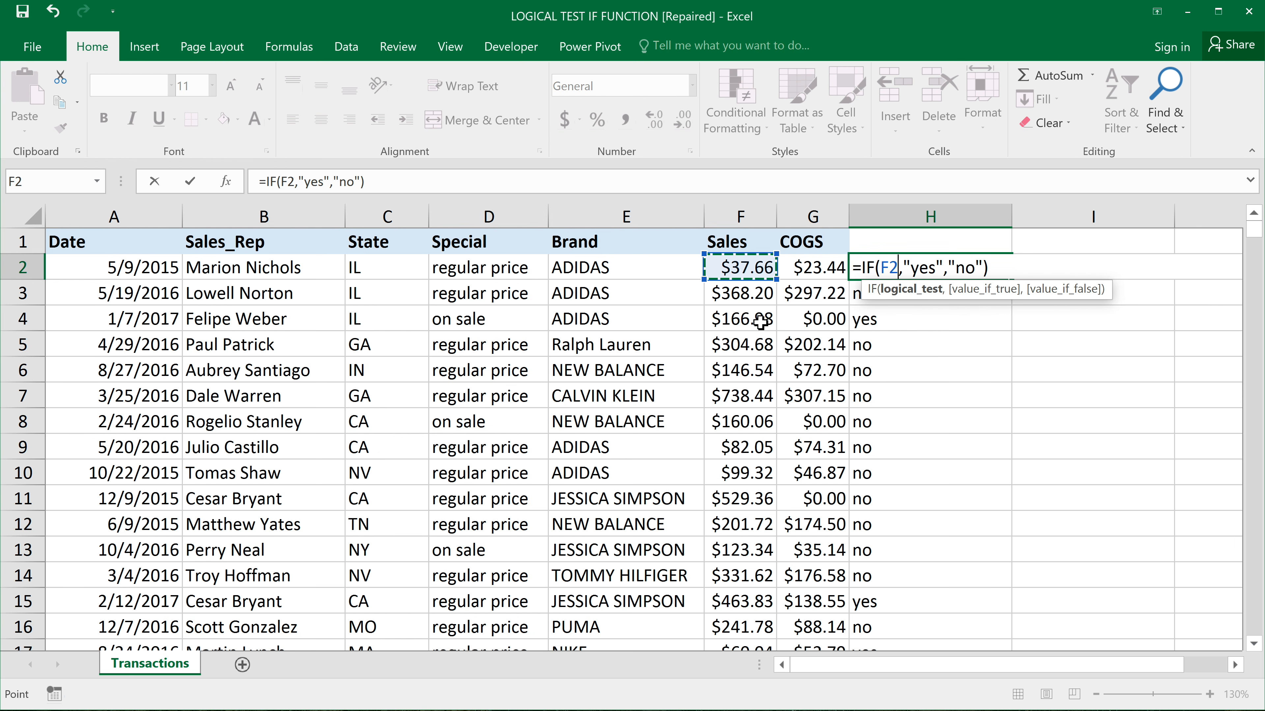
pyautogui.write('>')
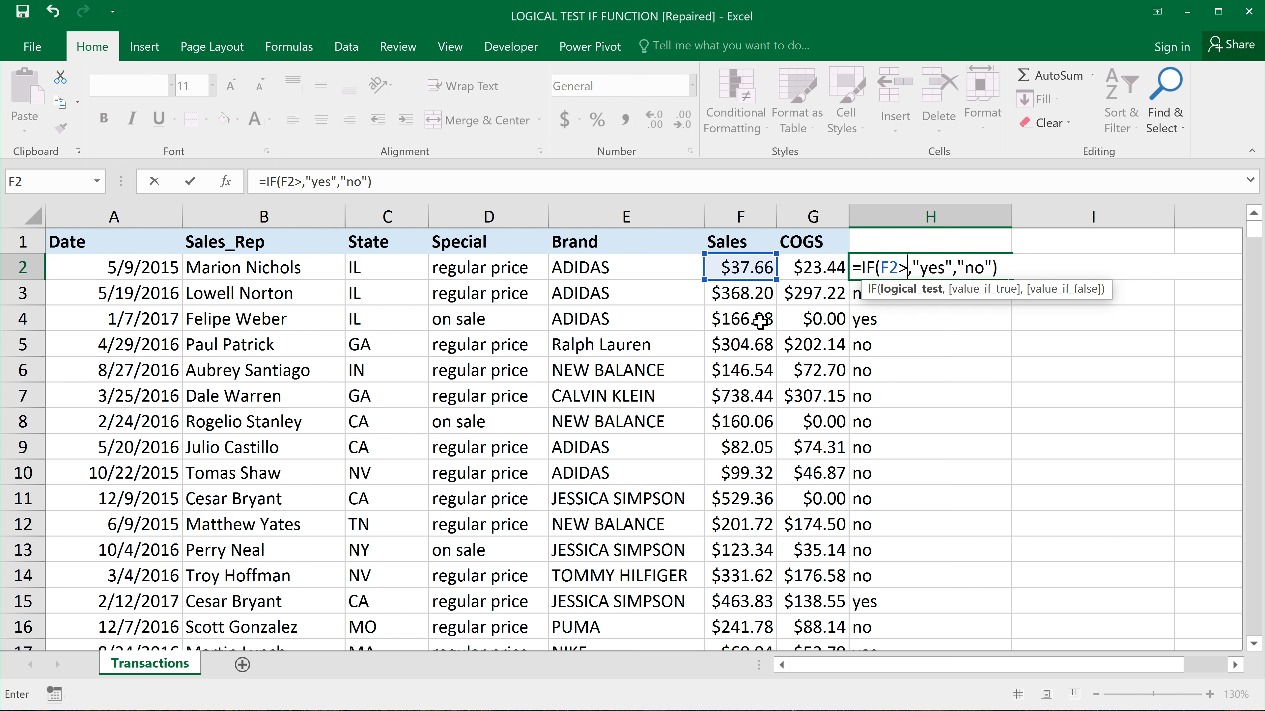
pyautogui.write('200')
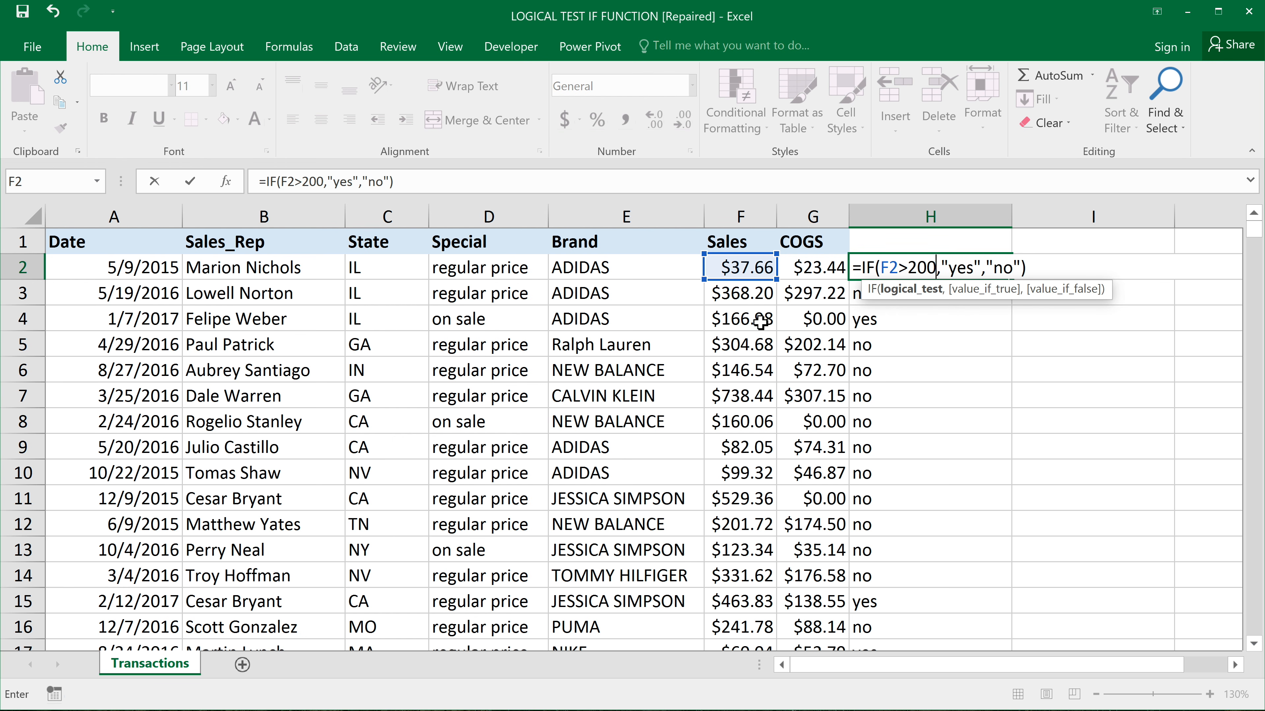
pyautogui.press('Return')
# - Fill the H2 formula down through H15 and check the results against the Sales values in F3:F5
pyautogui.click(970, 270)
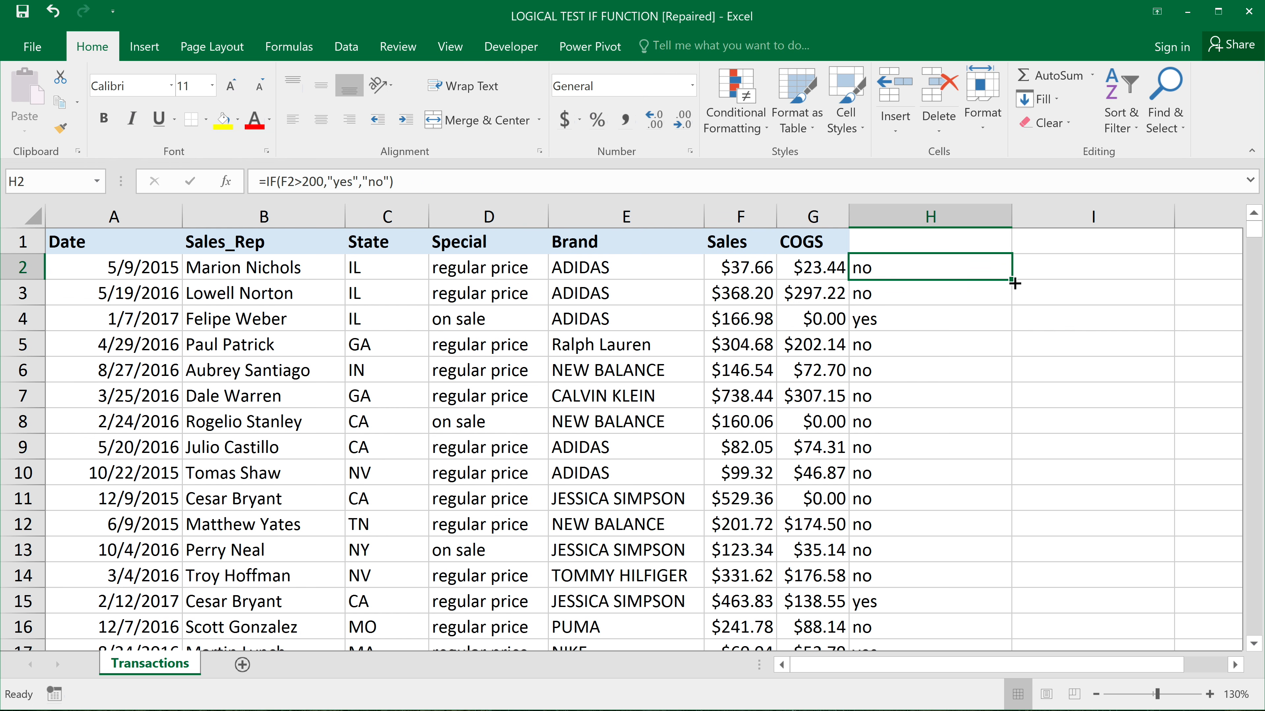
pyautogui.moveTo(1013, 283); pyautogui.dragTo(991, 600)
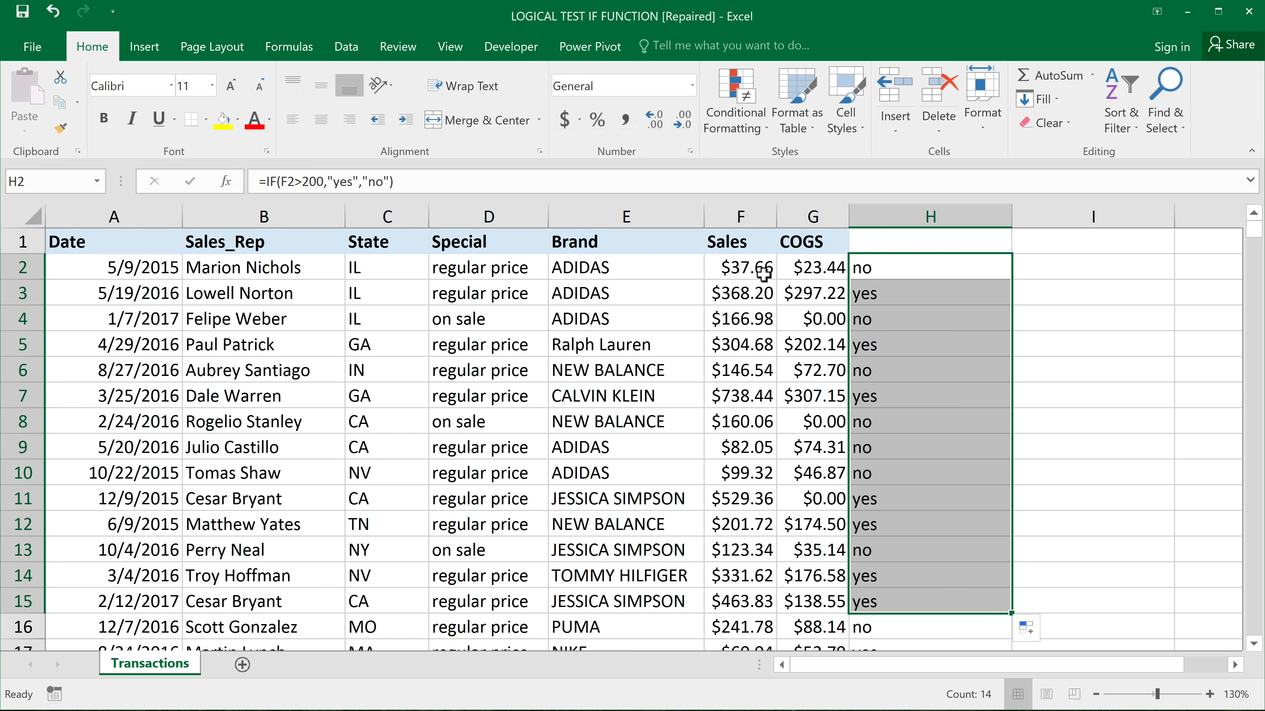
pyautogui.click(743, 299)
pyautogui.click(752, 351)
pyautogui.click(749, 324)
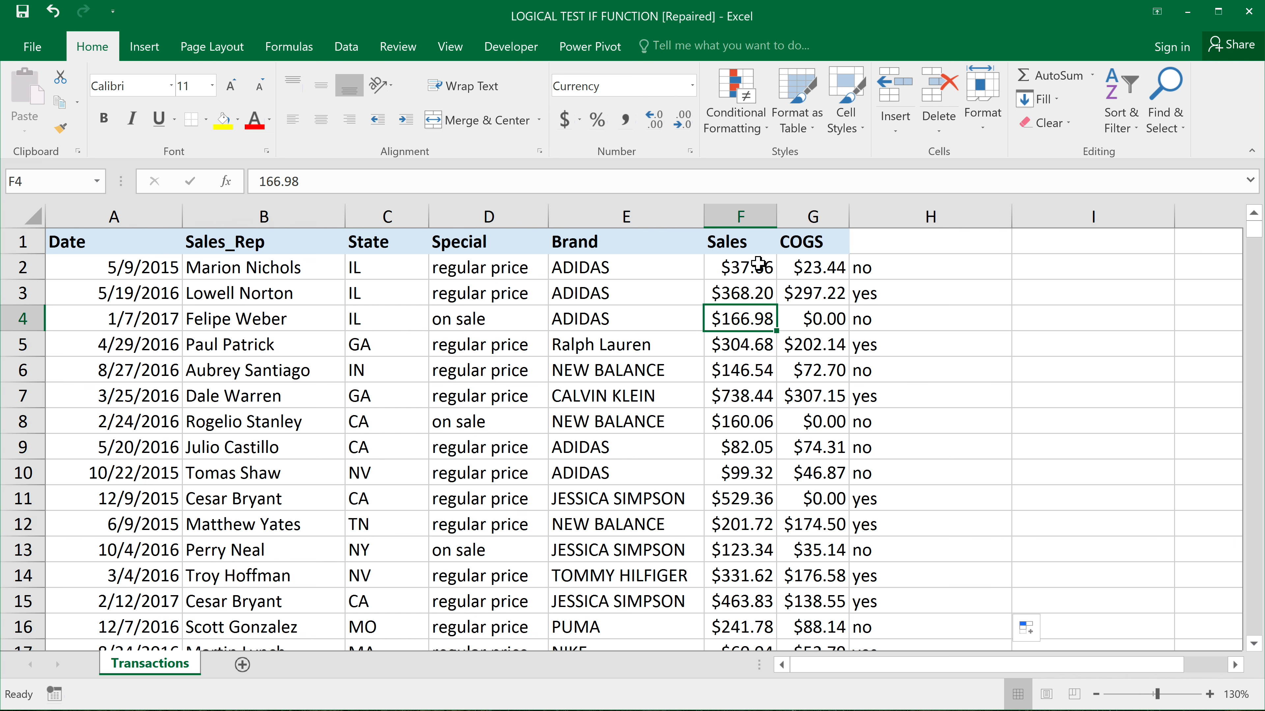
# - Replace the F2>200 comparison in the H2 logical test with an empty AND() function, padded with spaces
pyautogui.doubleClick(900, 271)
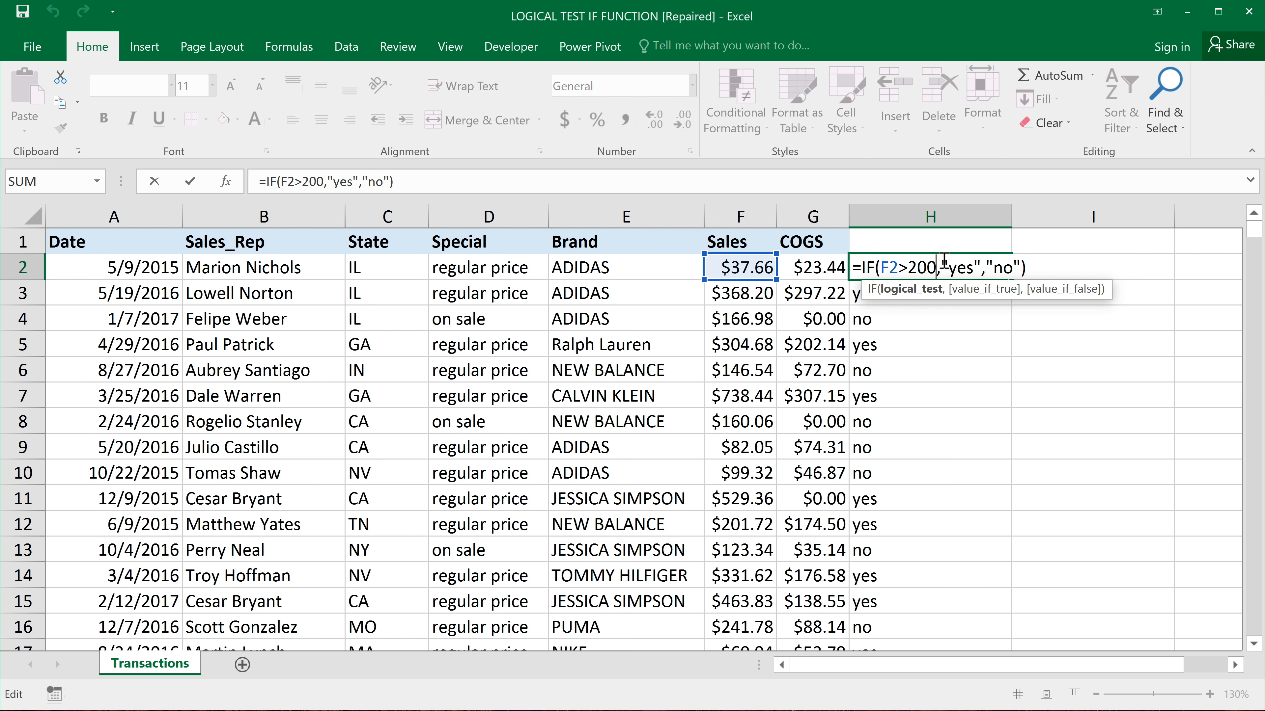
pyautogui.click(883, 268)
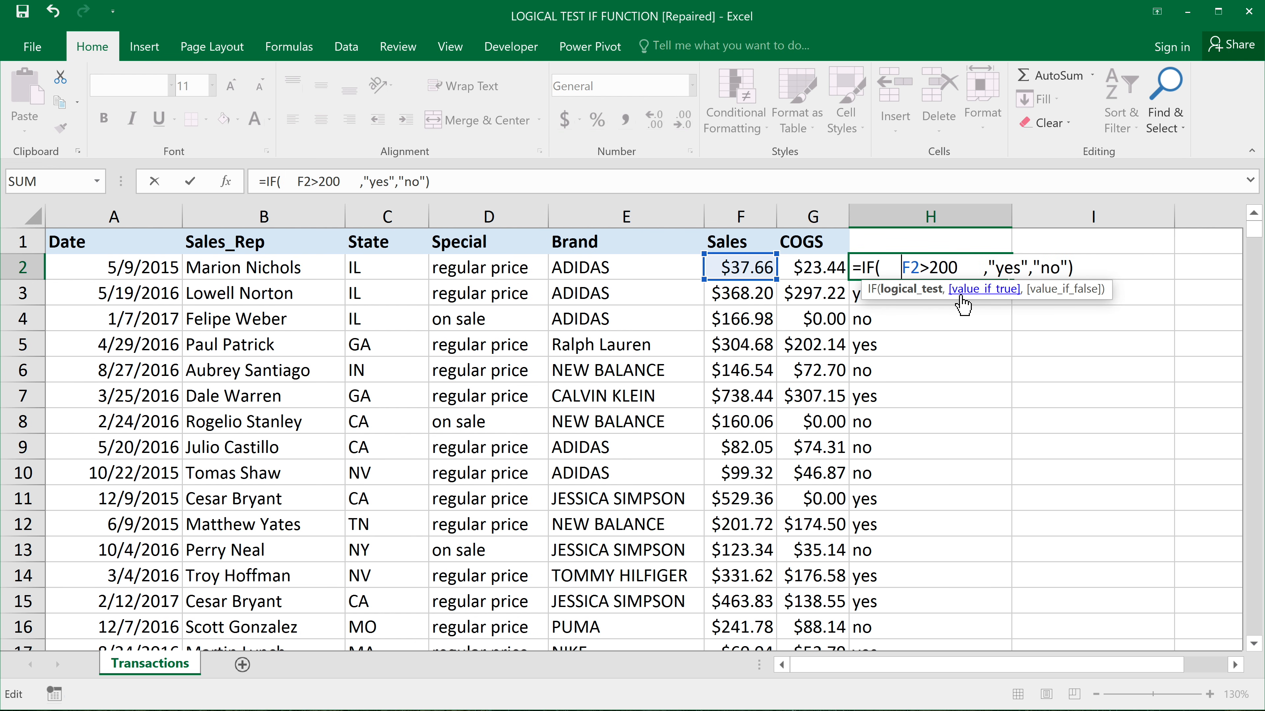
pyautogui.moveTo(899, 269); pyautogui.dragTo(958, 269)
pyautogui.click(907, 270)
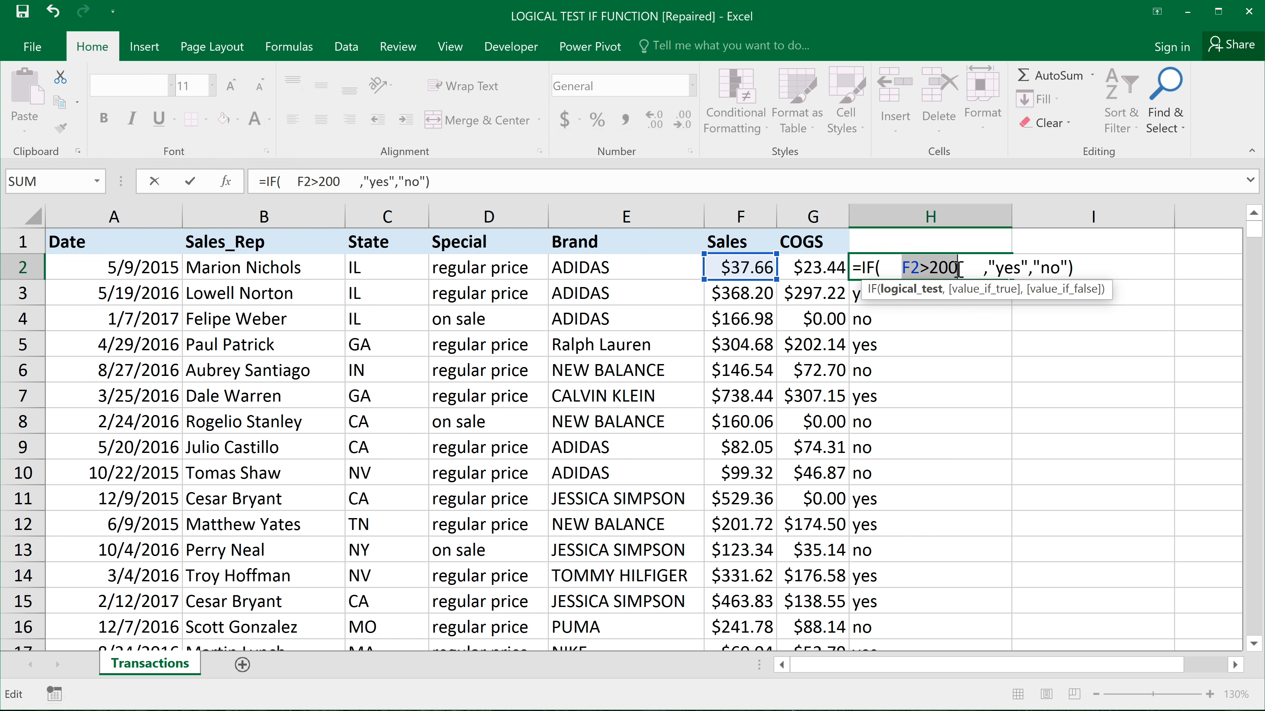
pyautogui.press('Delete')
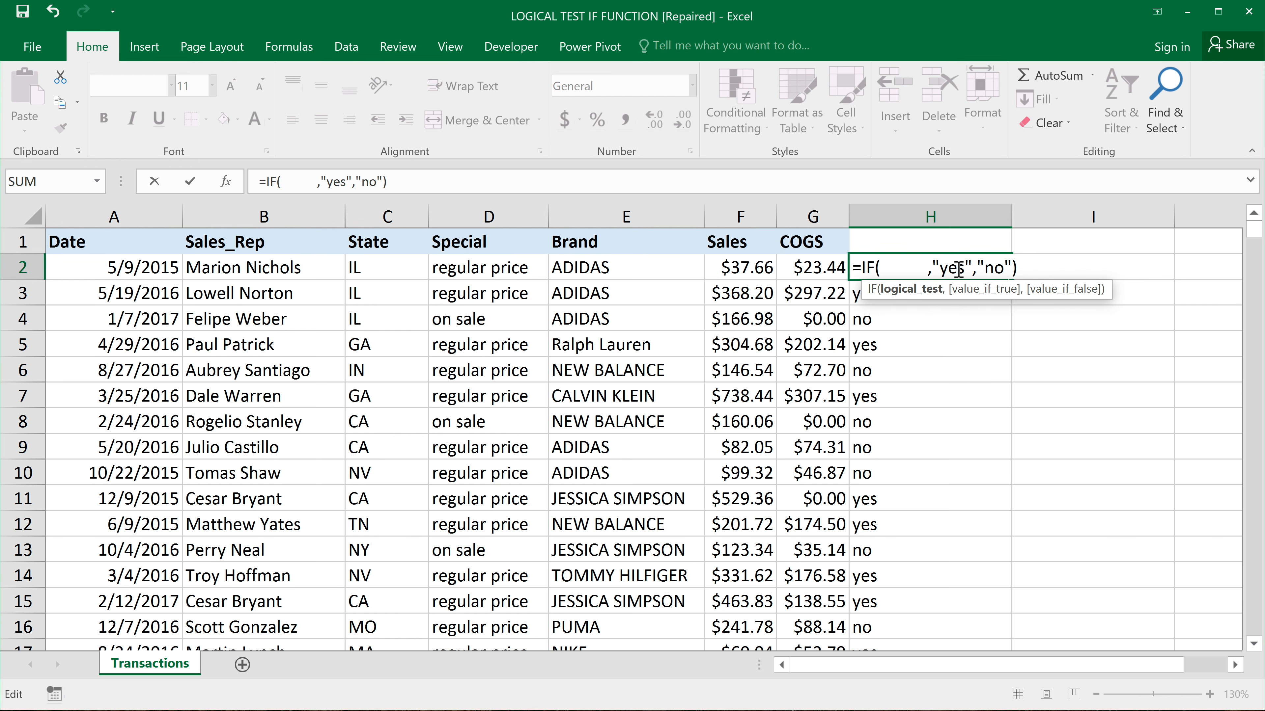
pyautogui.write('AND()')
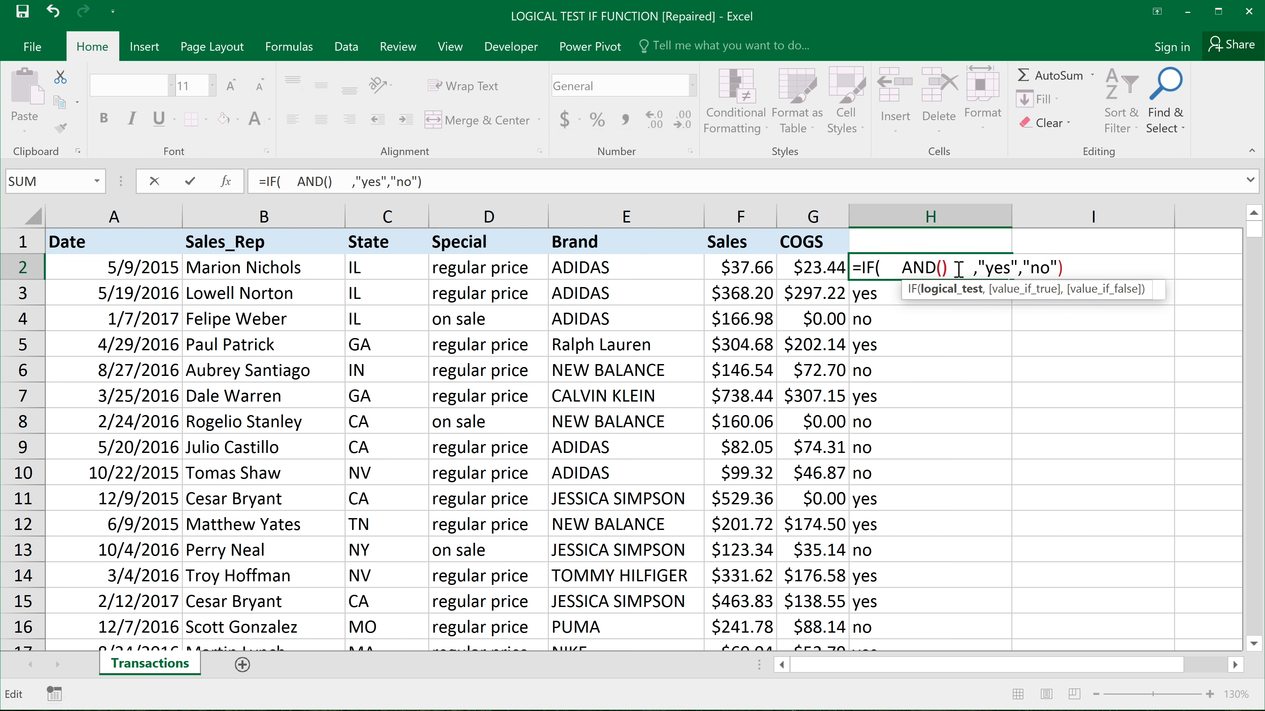
# - Enter the two conditions F2>200 and F2<300 inside the AND function in the H2 formula
pyautogui.click(948, 269)
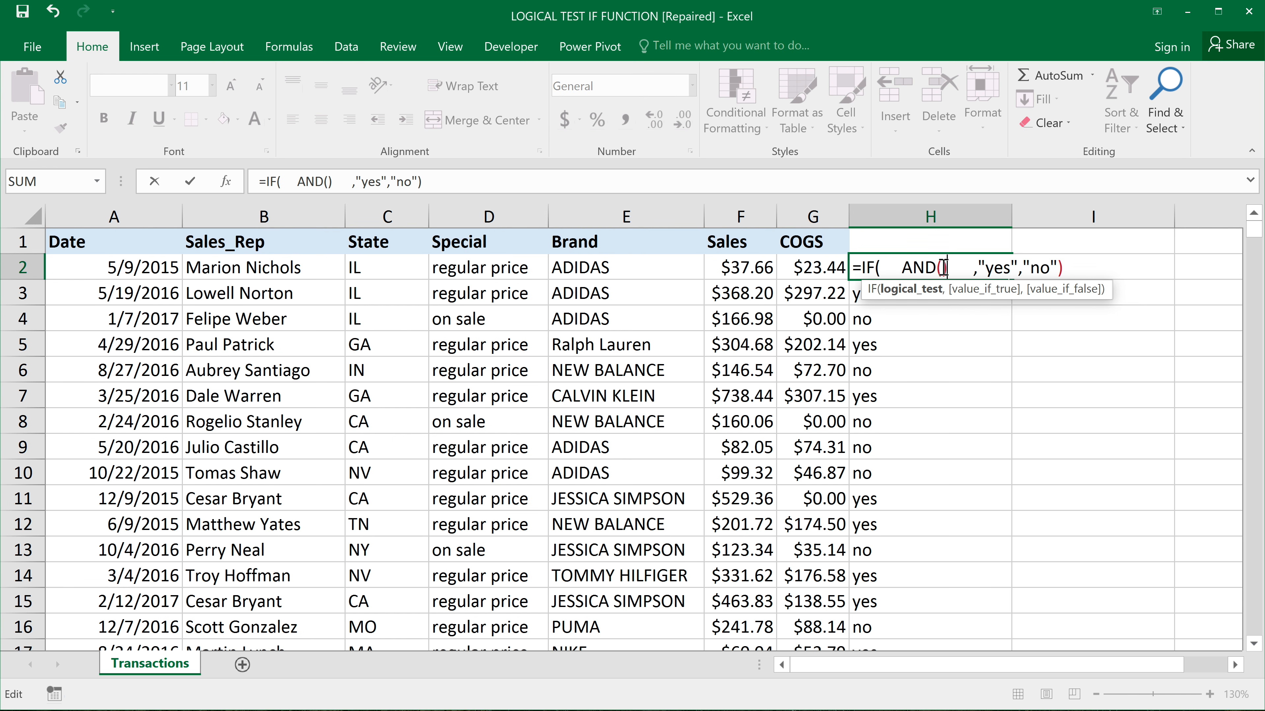
pyautogui.click(942, 268)
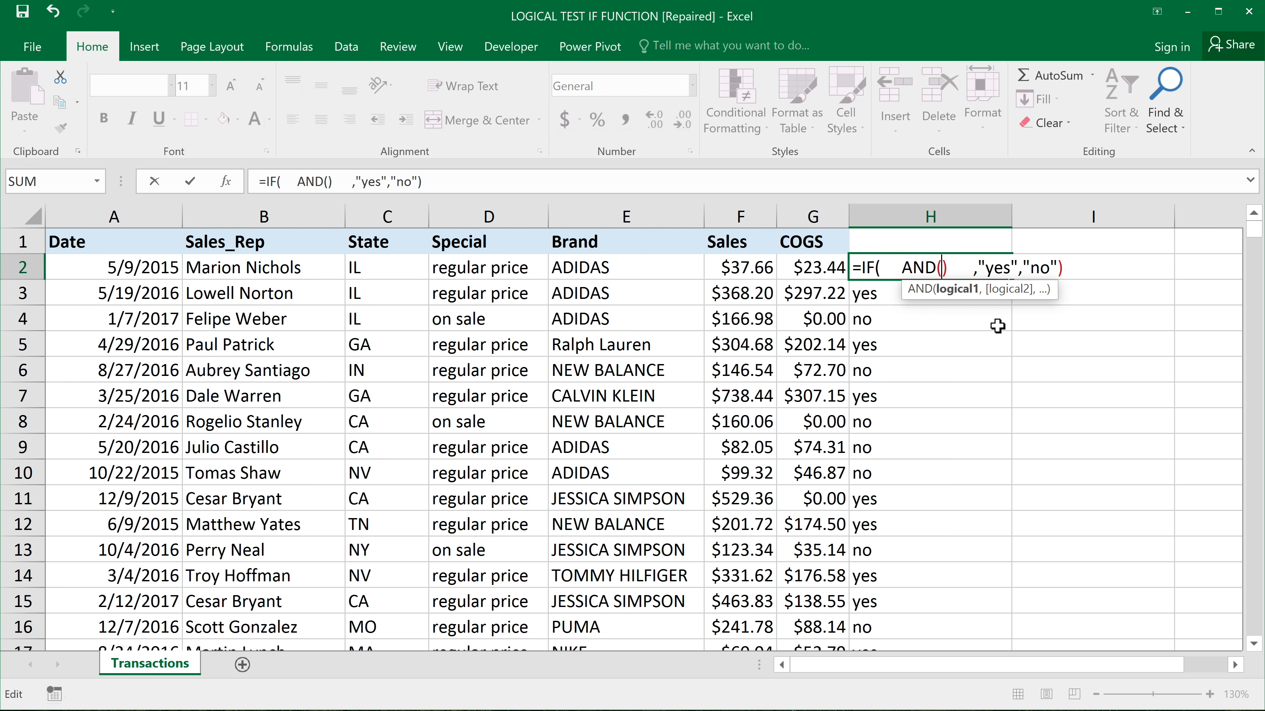
pyautogui.click(743, 274)
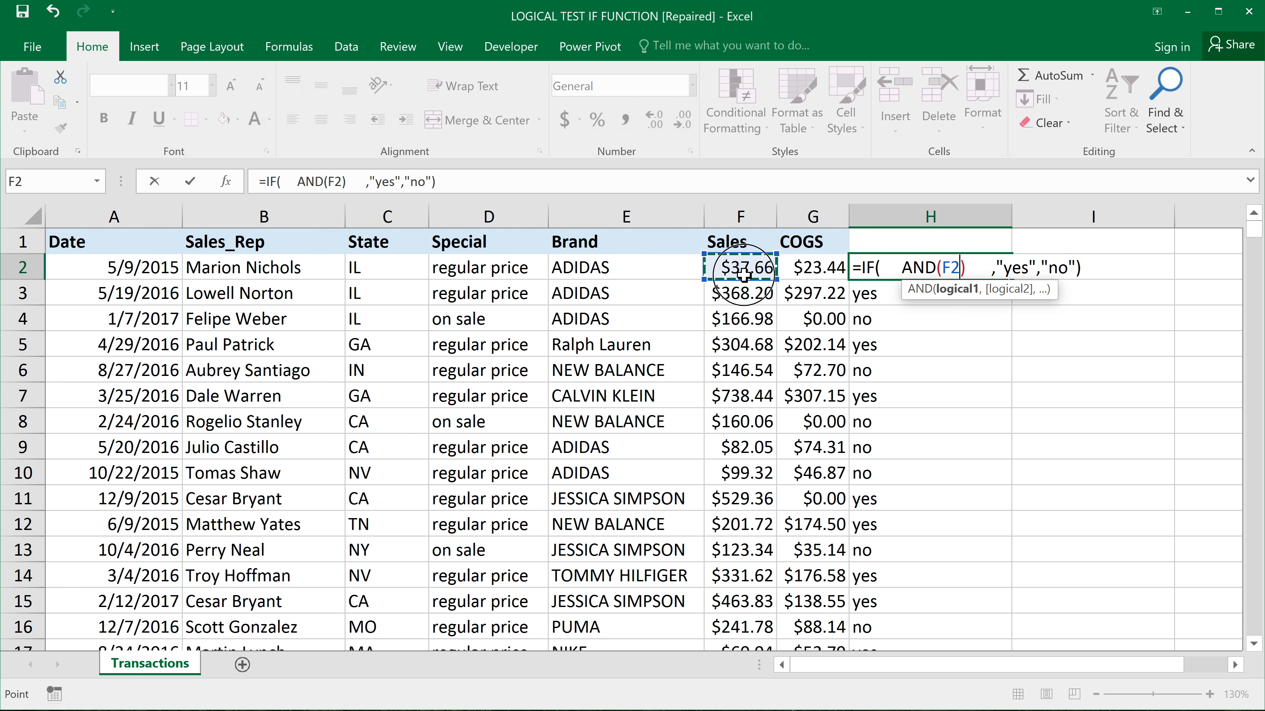
pyautogui.write('>200')
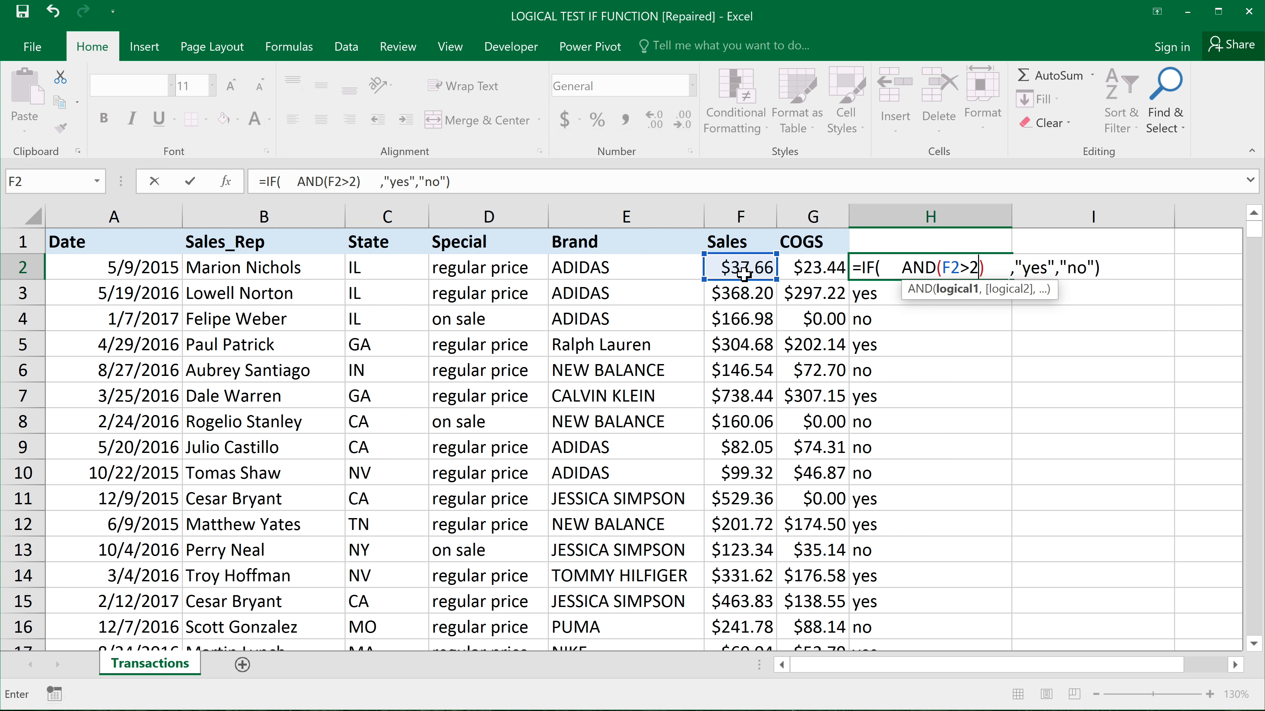
pyautogui.write(',')
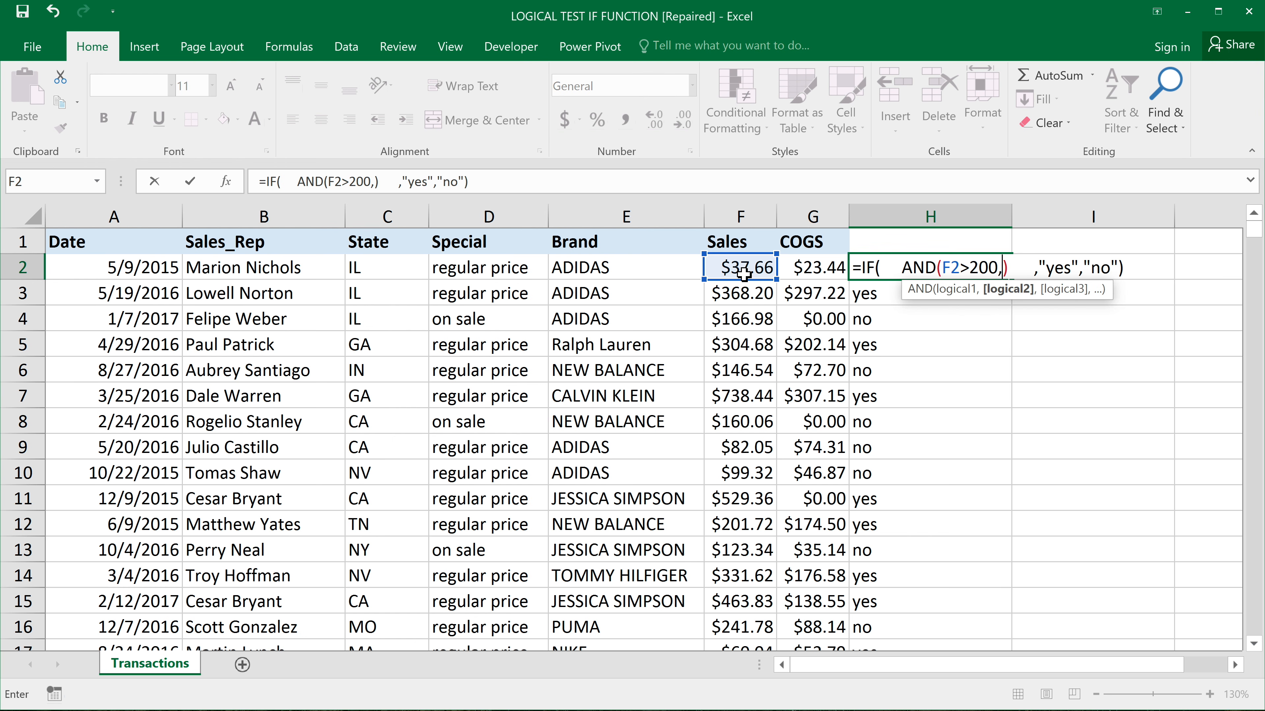
pyautogui.click(735, 269)
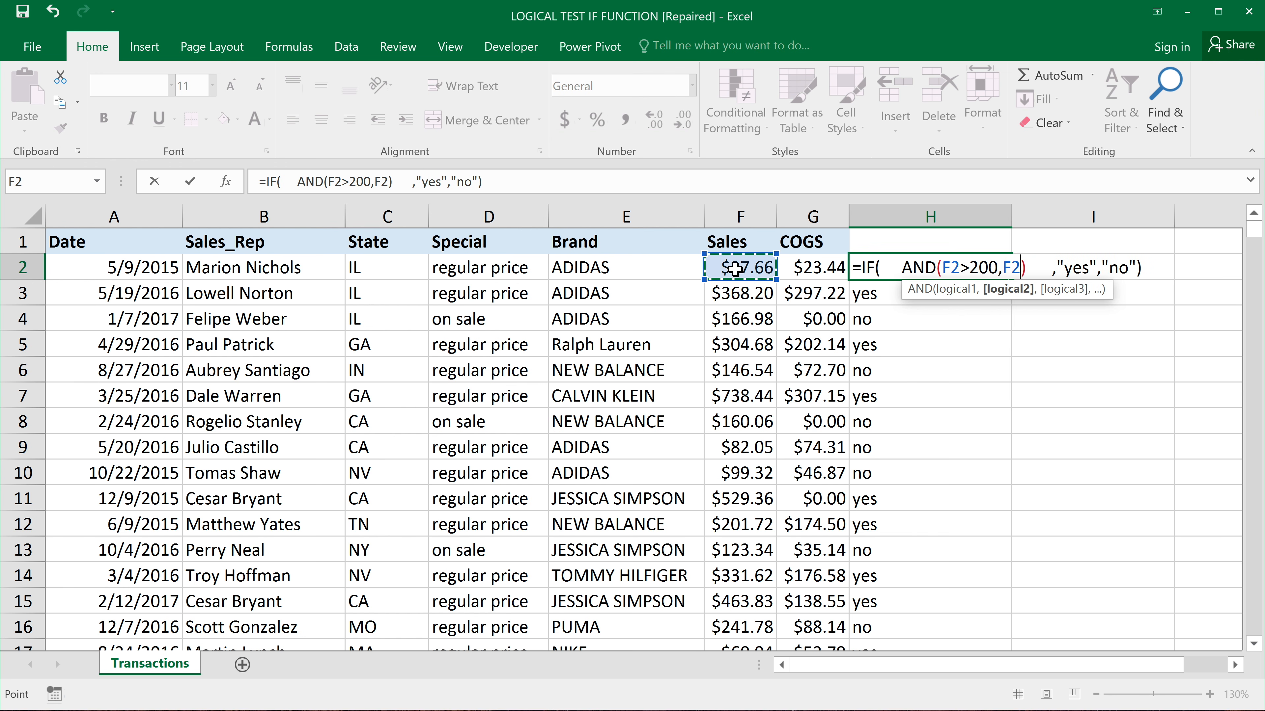
pyautogui.write('<300,')
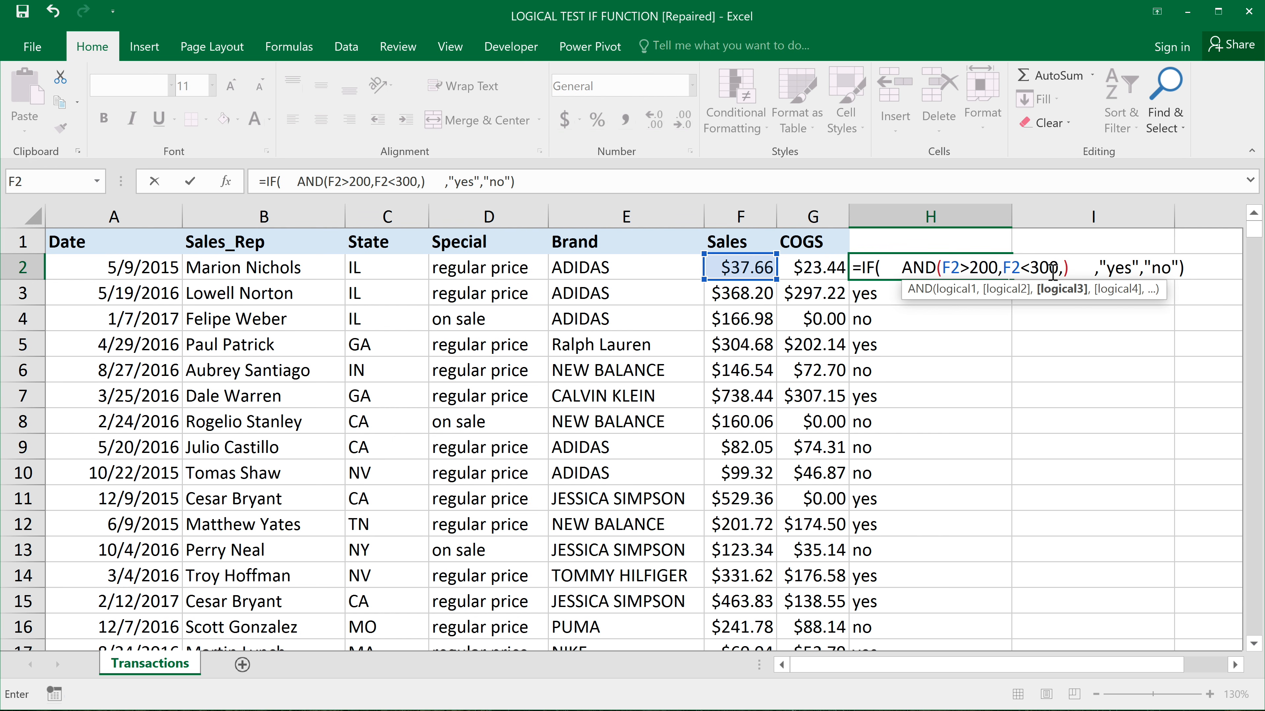
pyautogui.press('BackSpace')
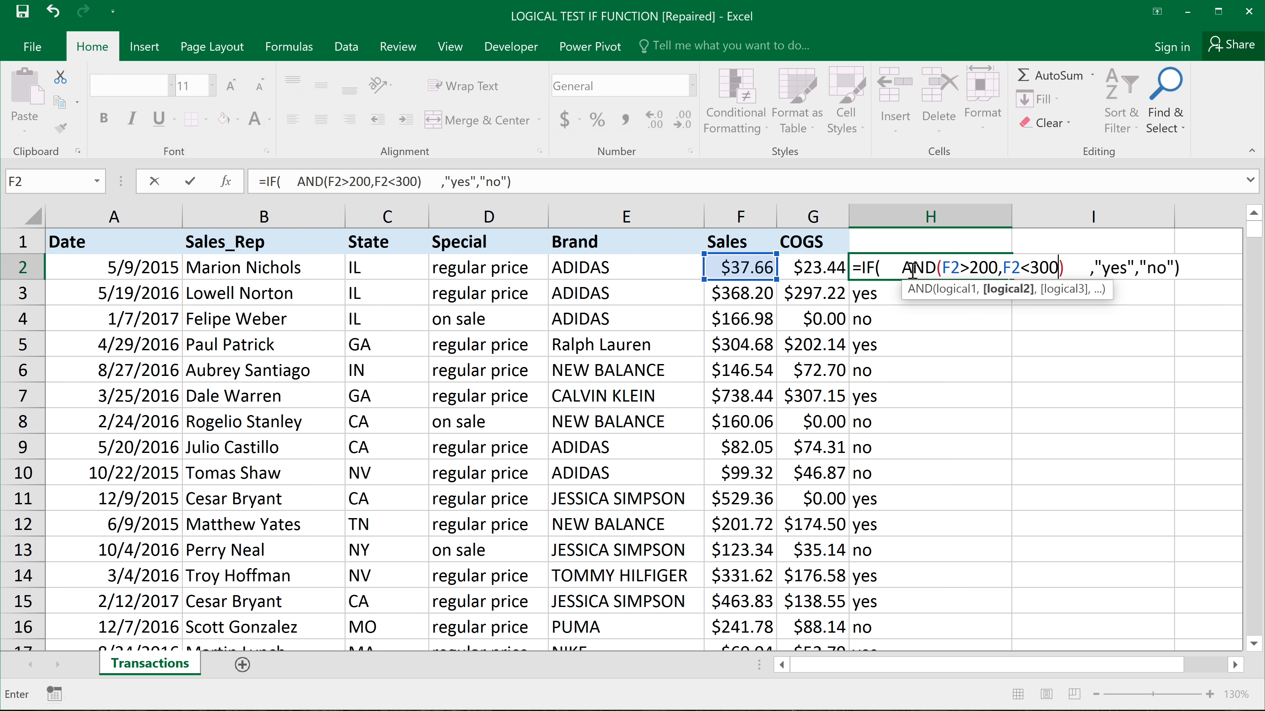
# - Remove the extra spaces after the AND function in the H2 formula and commit it
pyautogui.moveTo(900, 267); pyautogui.dragTo(1063, 267)
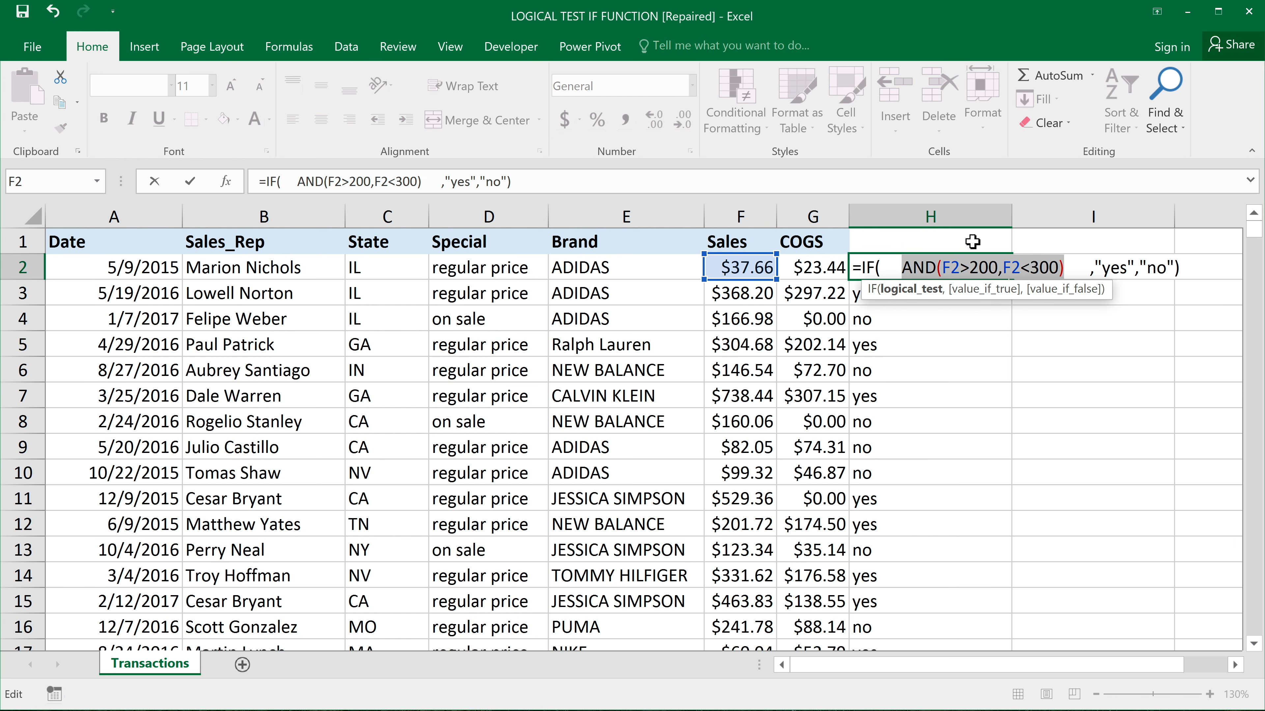
pyautogui.moveTo(941, 266); pyautogui.dragTo(1058, 268)
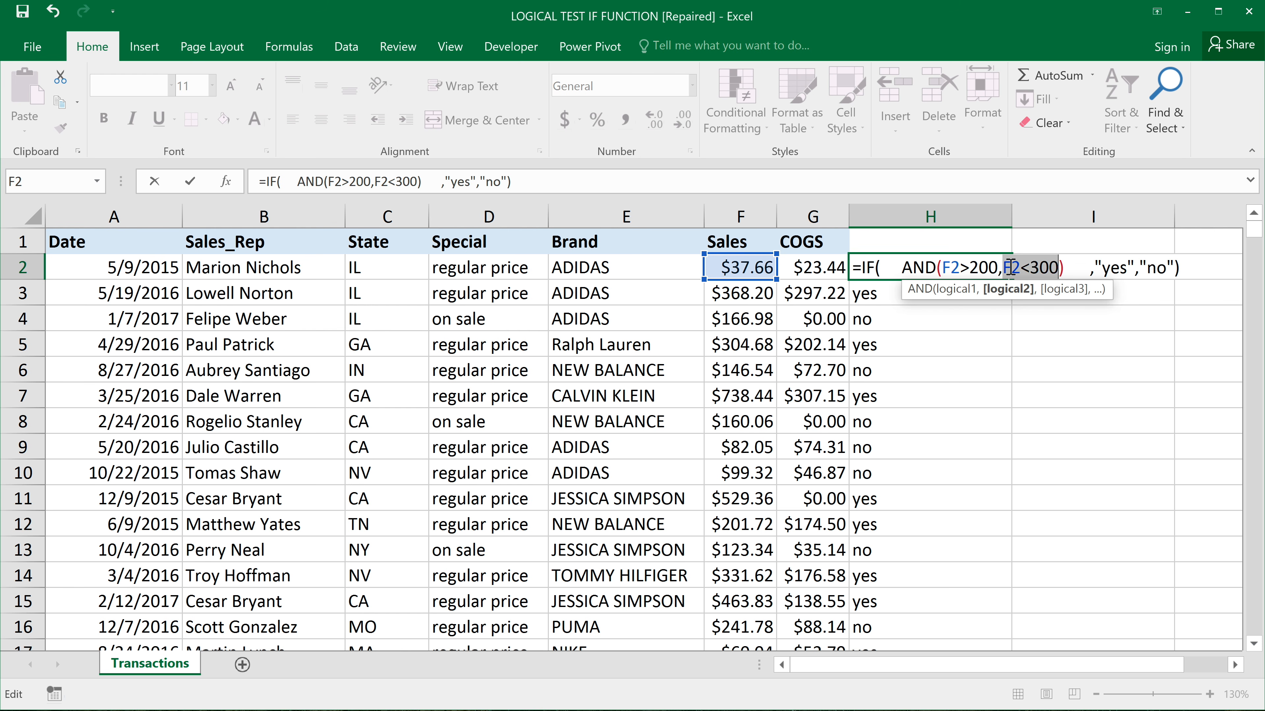
pyautogui.click(1062, 264)
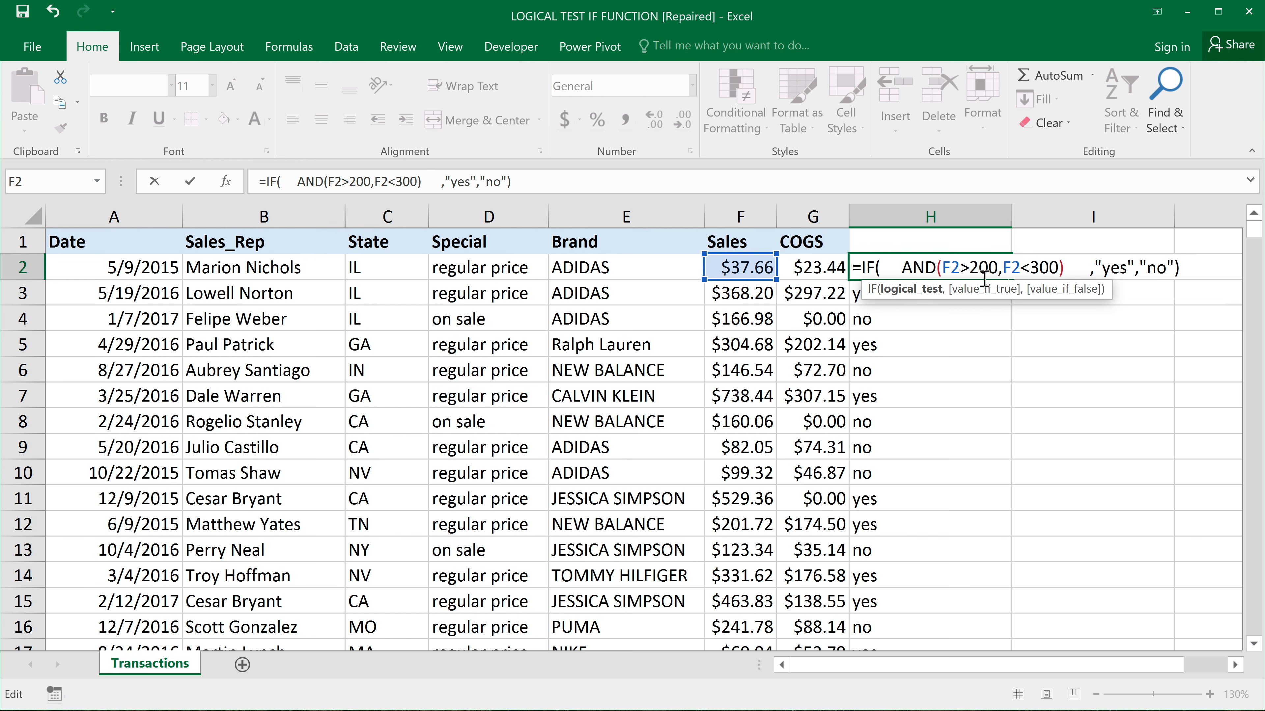
pyautogui.press('Delete')
pyautogui.press('Delete')
pyautogui.press('Delete')
pyautogui.press('Delete')
pyautogui.press('Return')
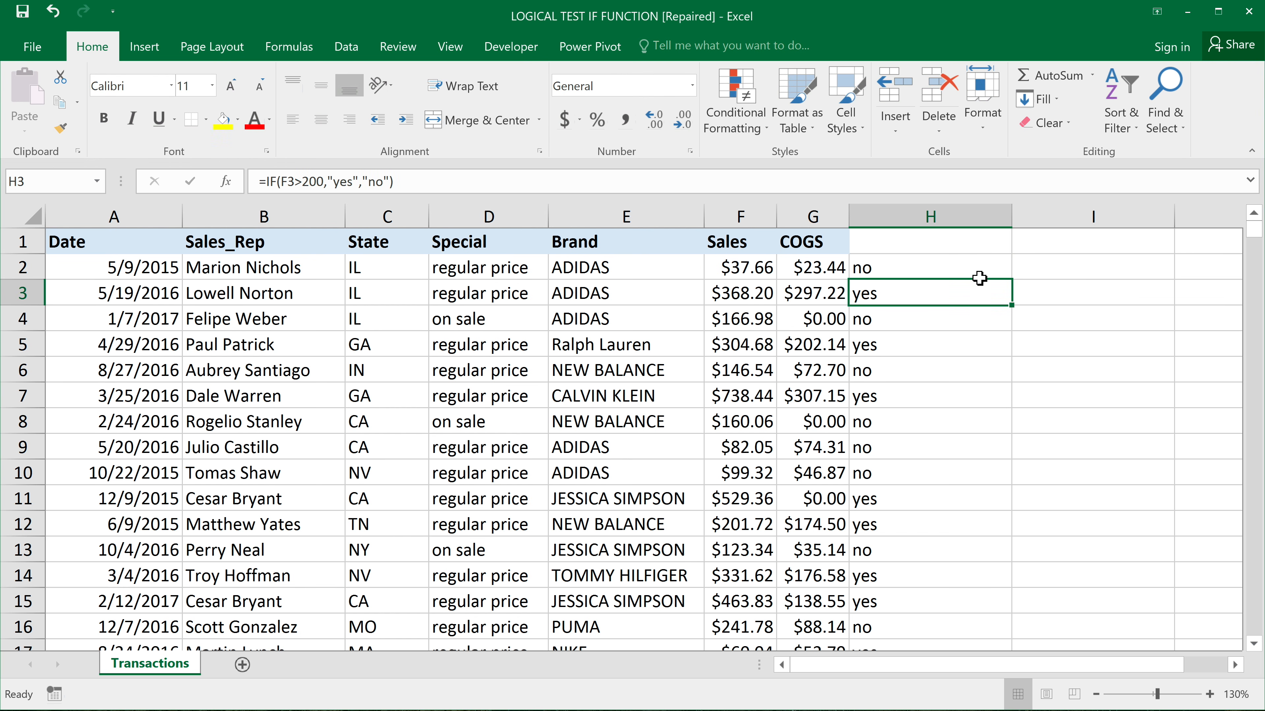
# - Check the H2 result against the Sales value in F2, and fill the H2 formula down through H14
pyautogui.click(981, 269)
pyautogui.click(746, 268)
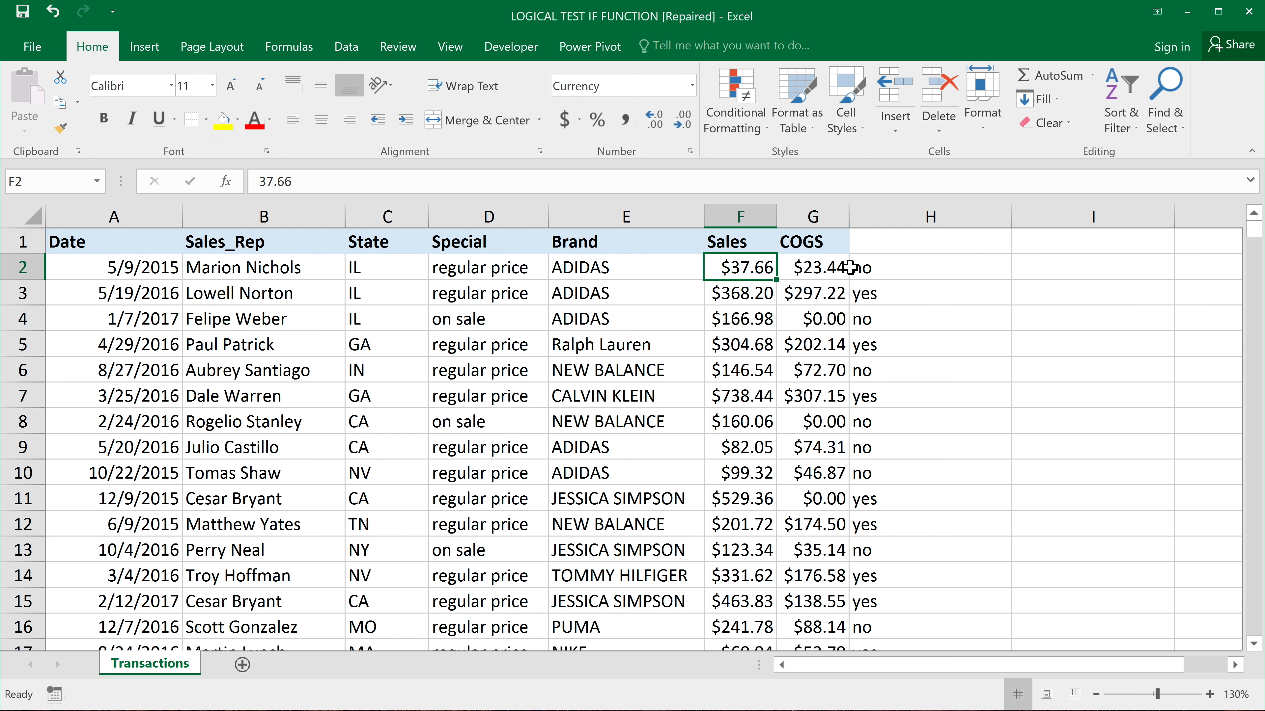
pyautogui.doubleClick(876, 269)
pyautogui.press('Return')
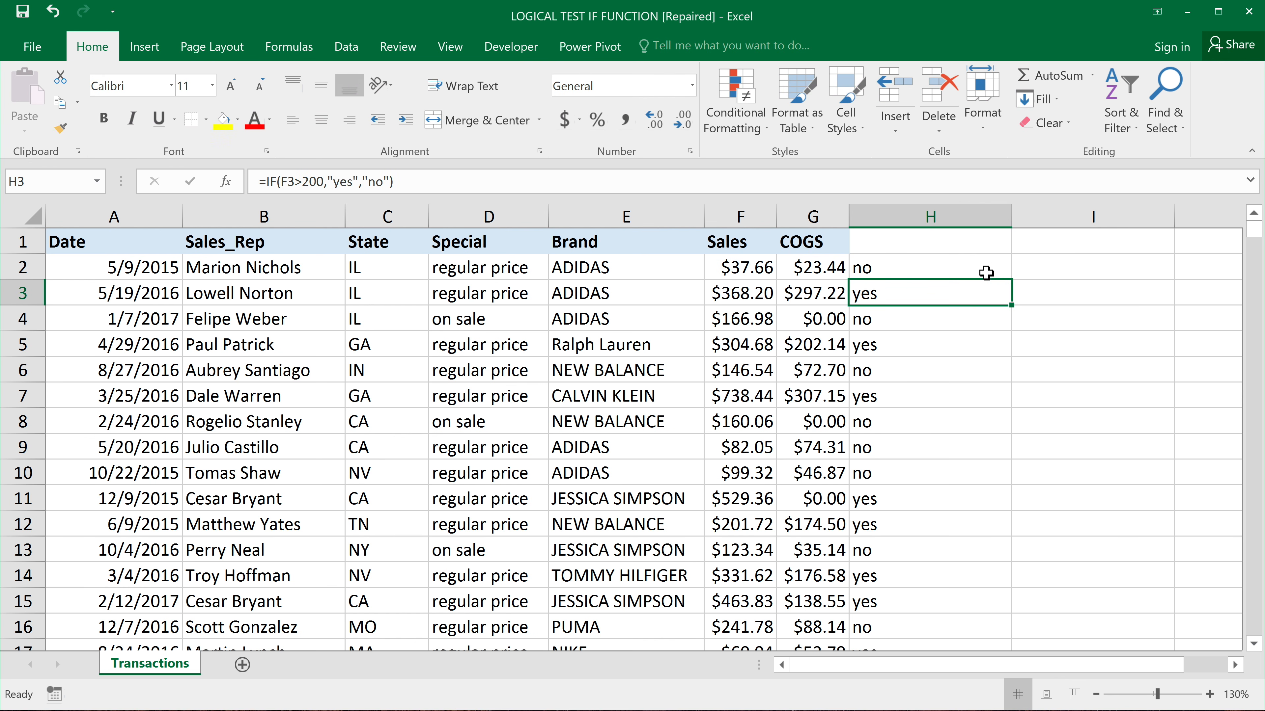
pyautogui.click(985, 273)
pyautogui.moveTo(1011, 279); pyautogui.dragTo(1011, 610)
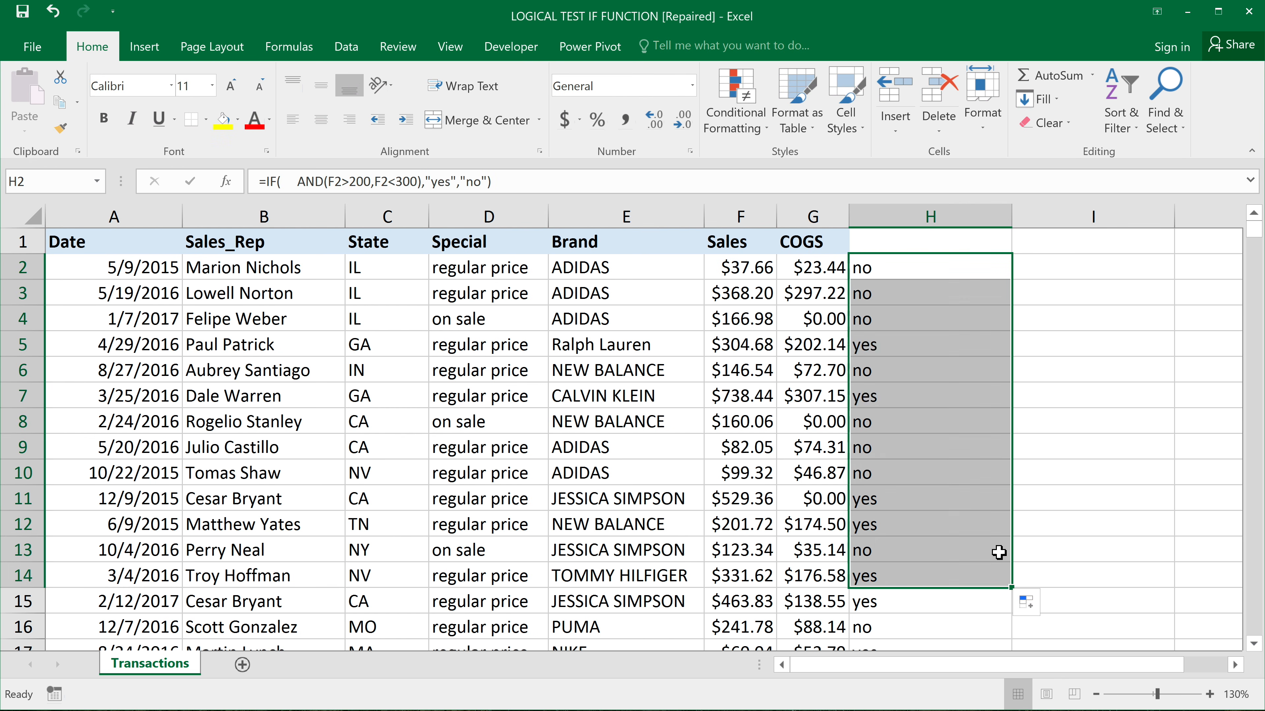
# - Inspect the filled results in H3, H11 and H12, and compare H12 with the Sales value in F12
pyautogui.click(870, 293)
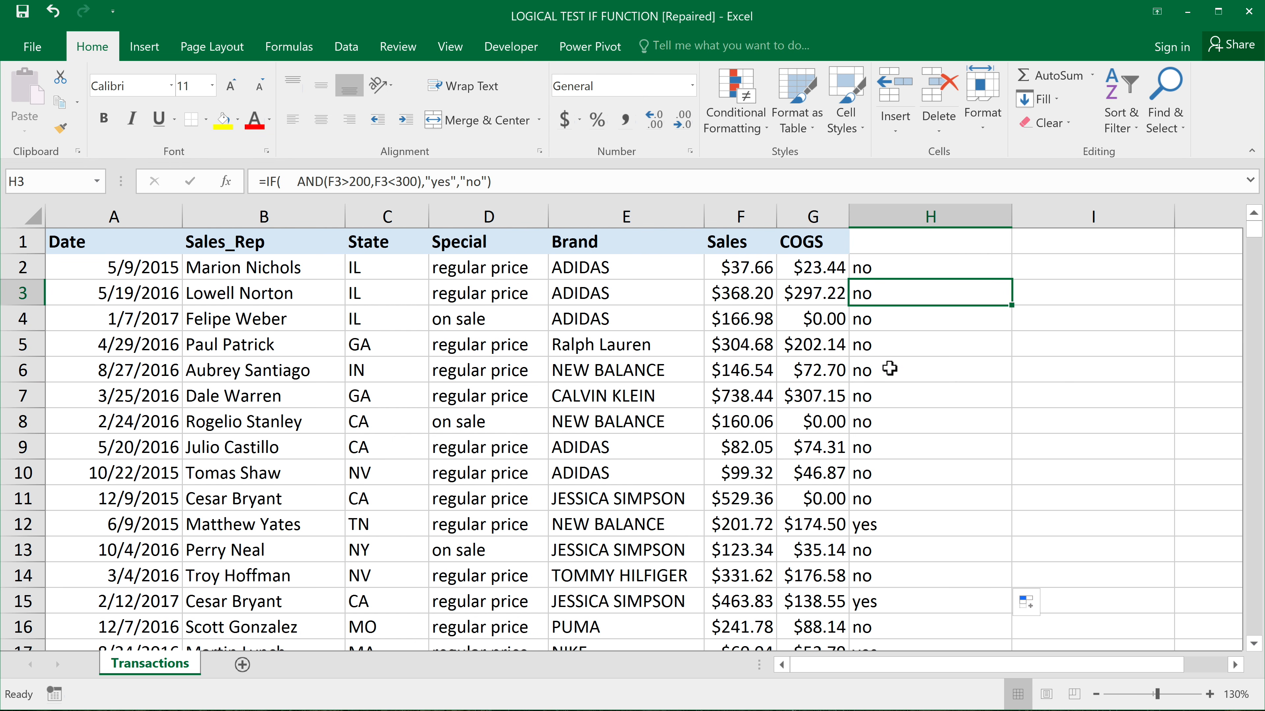
pyautogui.click(871, 499)
pyautogui.click(872, 518)
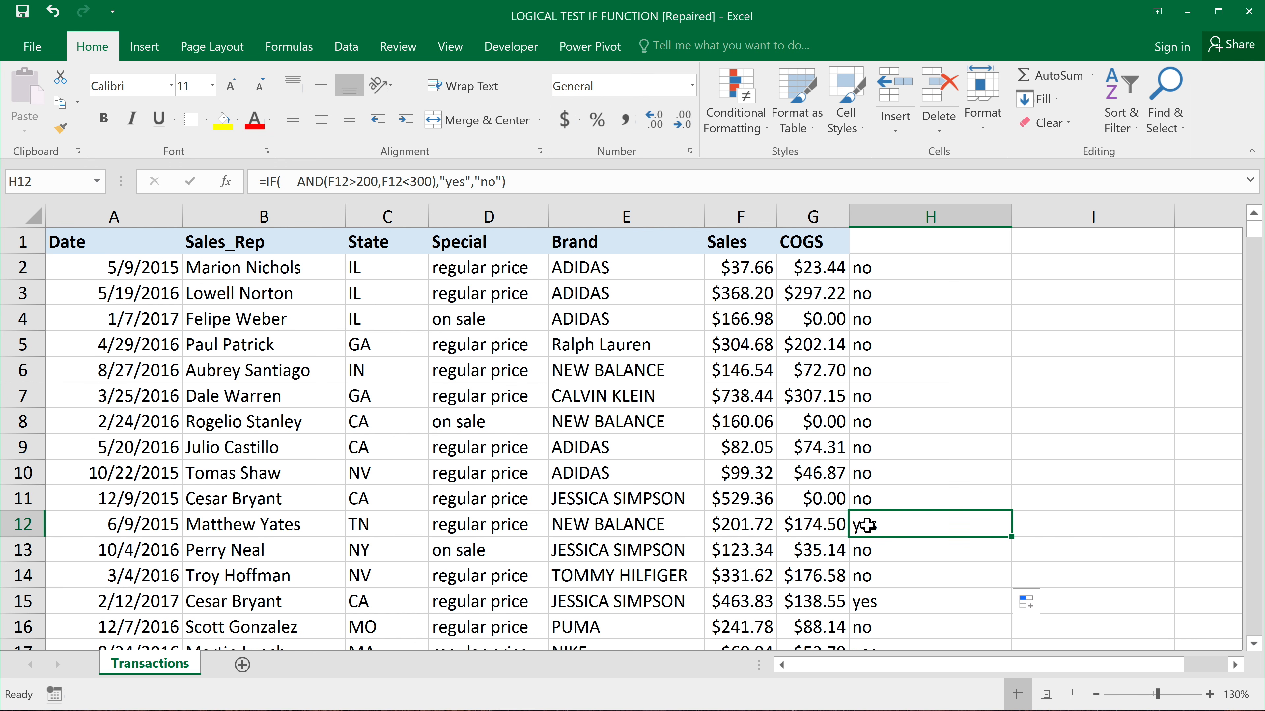
pyautogui.click(741, 525)
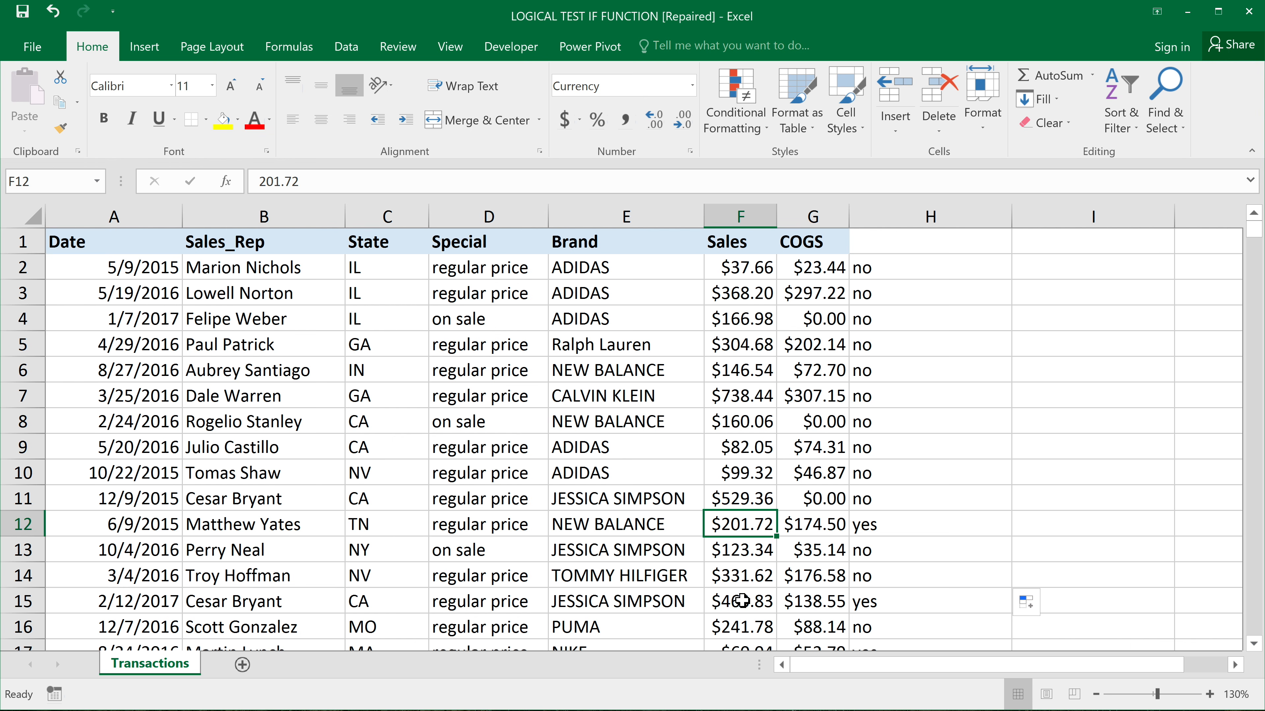
# - Fill the H12 formula down through H16 and check the Sales value in F16
pyautogui.click(911, 523)
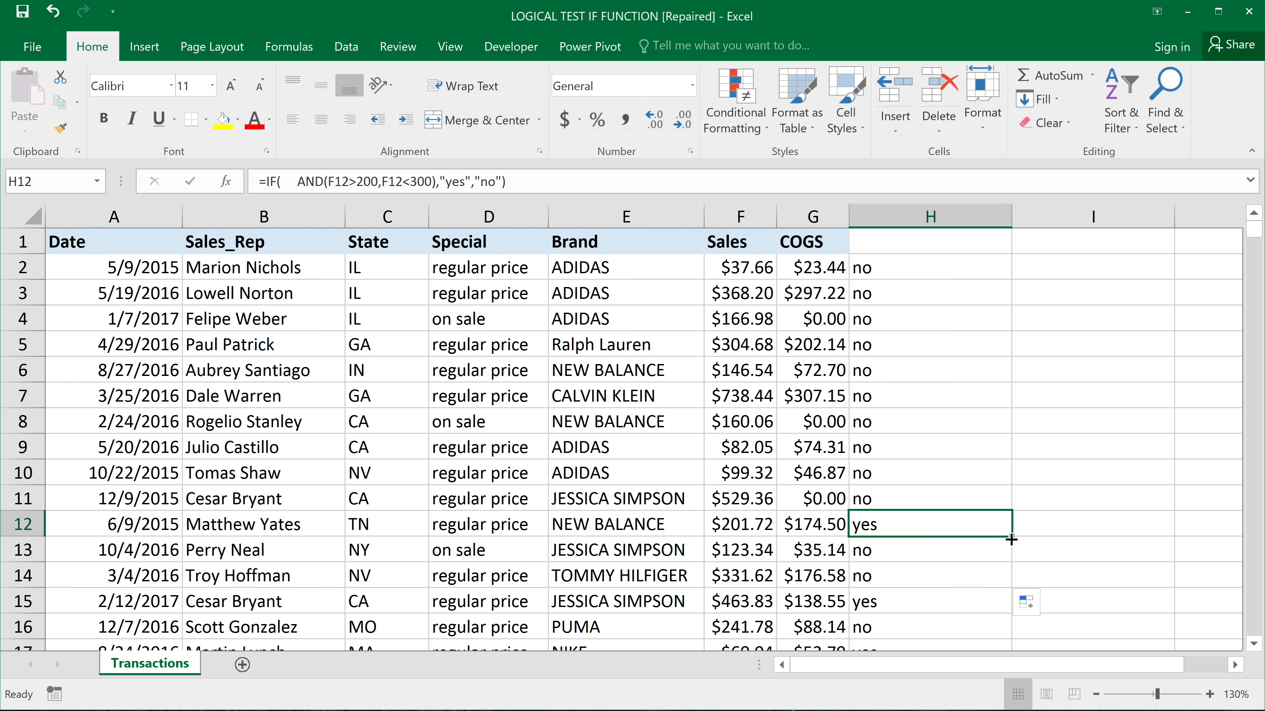
pyautogui.moveTo(1011, 539); pyautogui.dragTo(1001, 629)
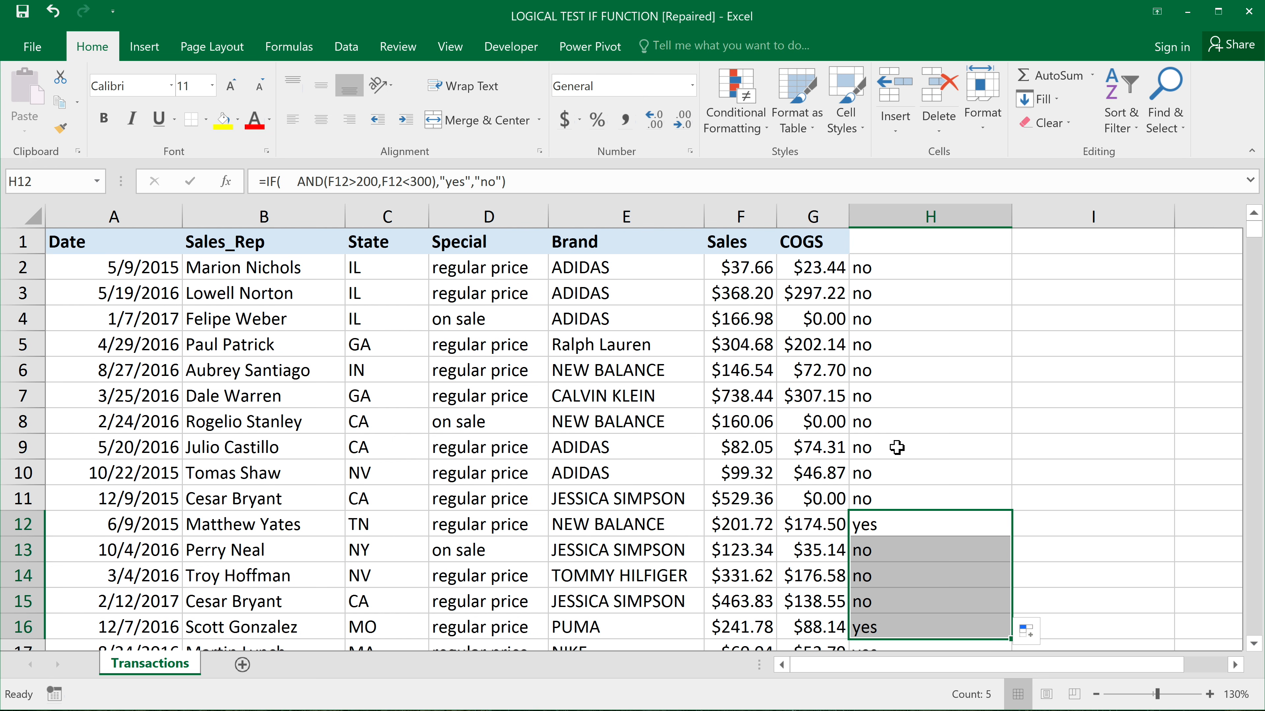
pyautogui.click(762, 628)
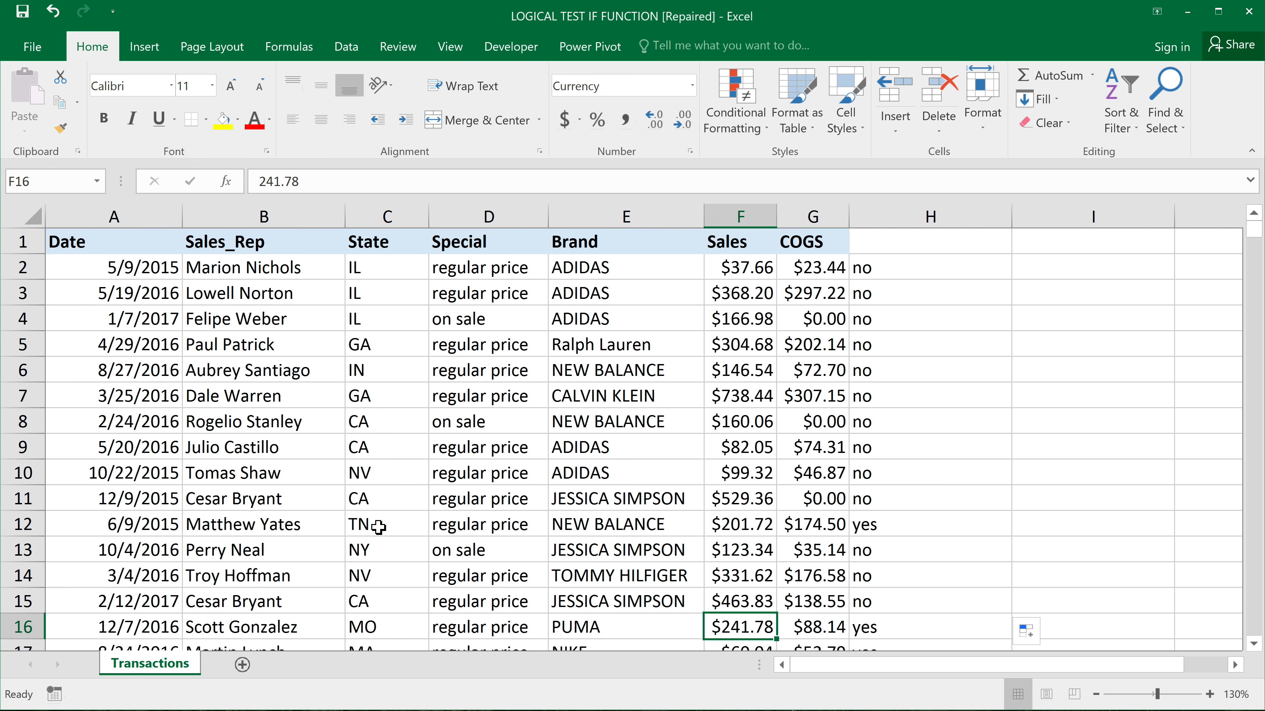
# - Add C2="TN" as a third condition inside the AND function in H2 and commit the formula
pyautogui.click(352, 527)
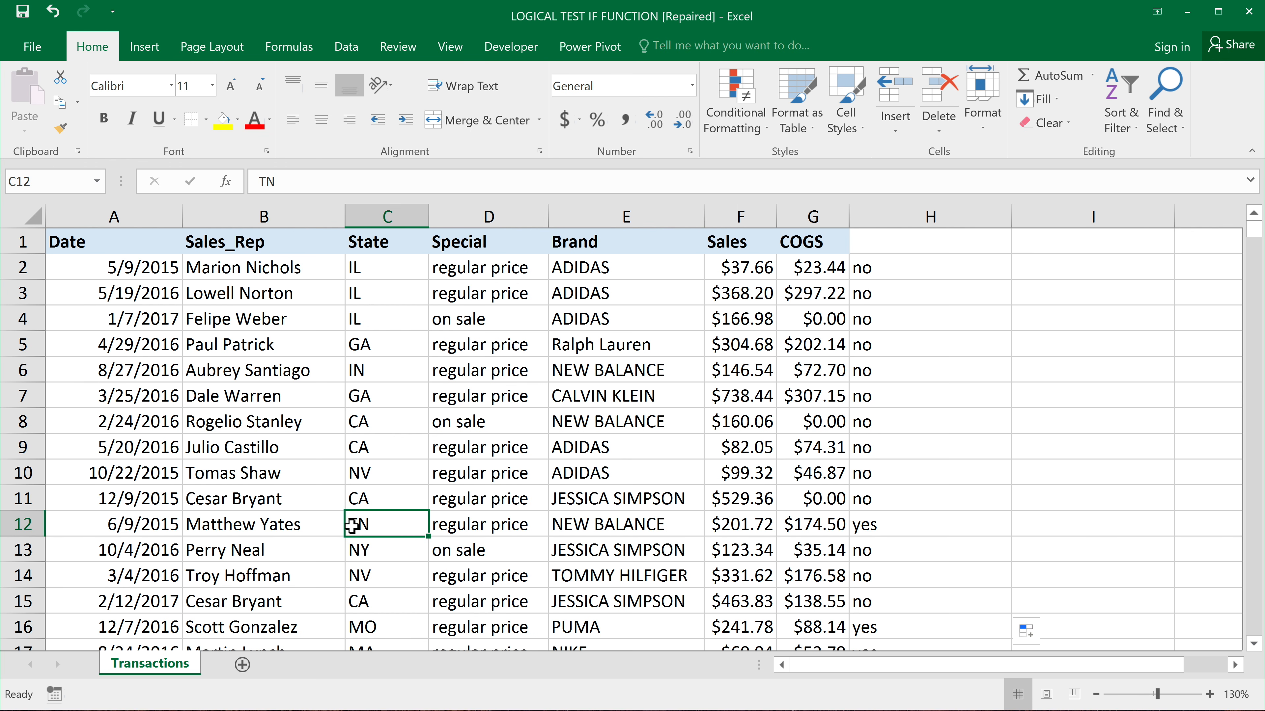
pyautogui.click(896, 273)
pyautogui.doubleClick(896, 273)
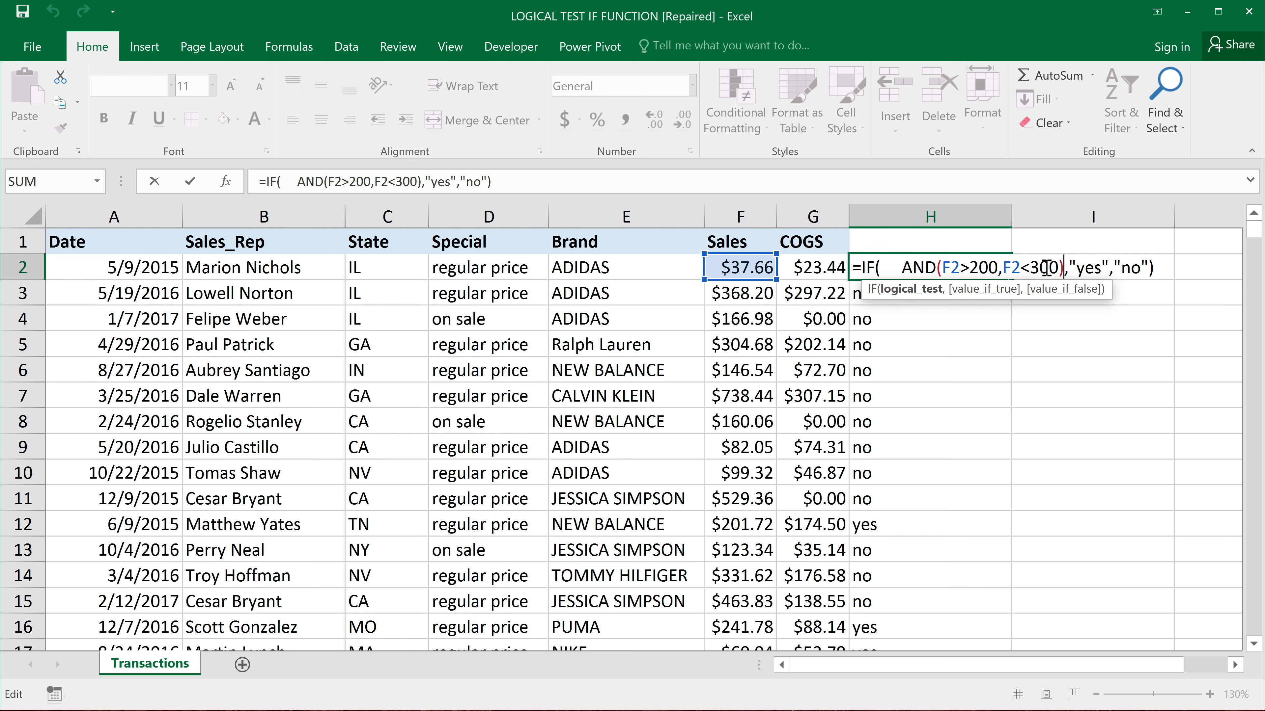
pyautogui.click(1059, 267)
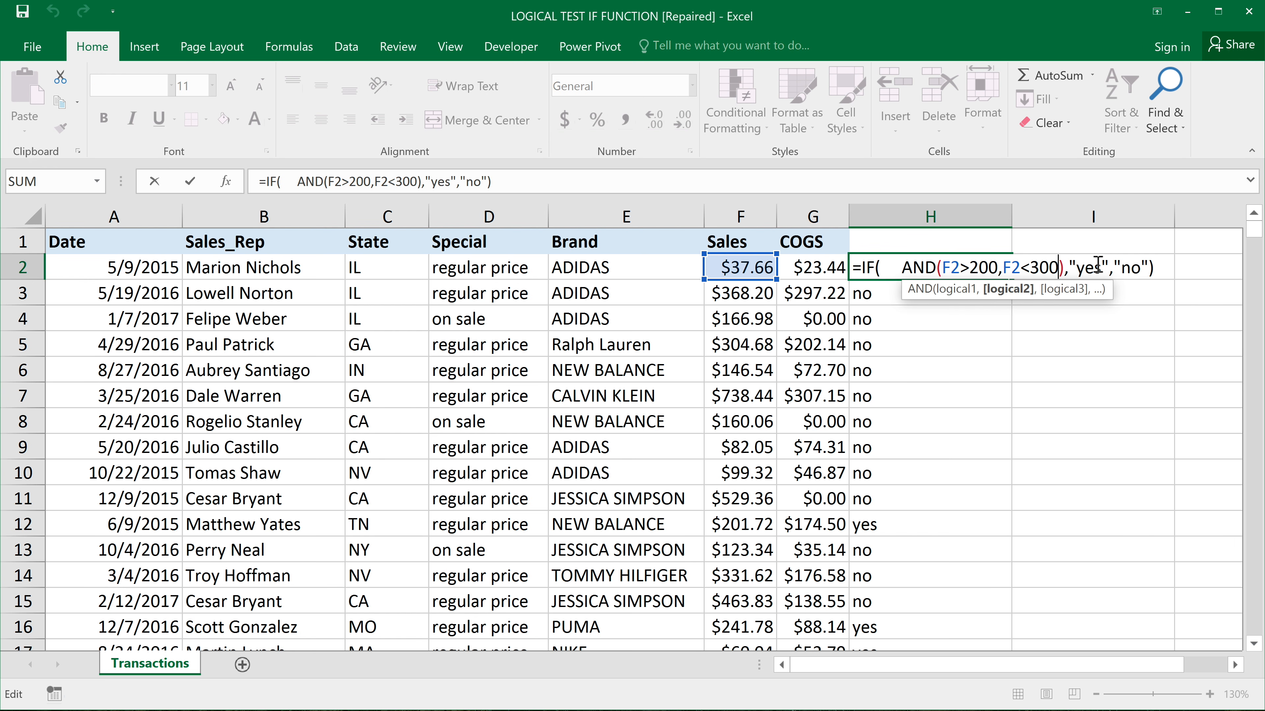
pyautogui.write(',')
pyautogui.click(359, 270)
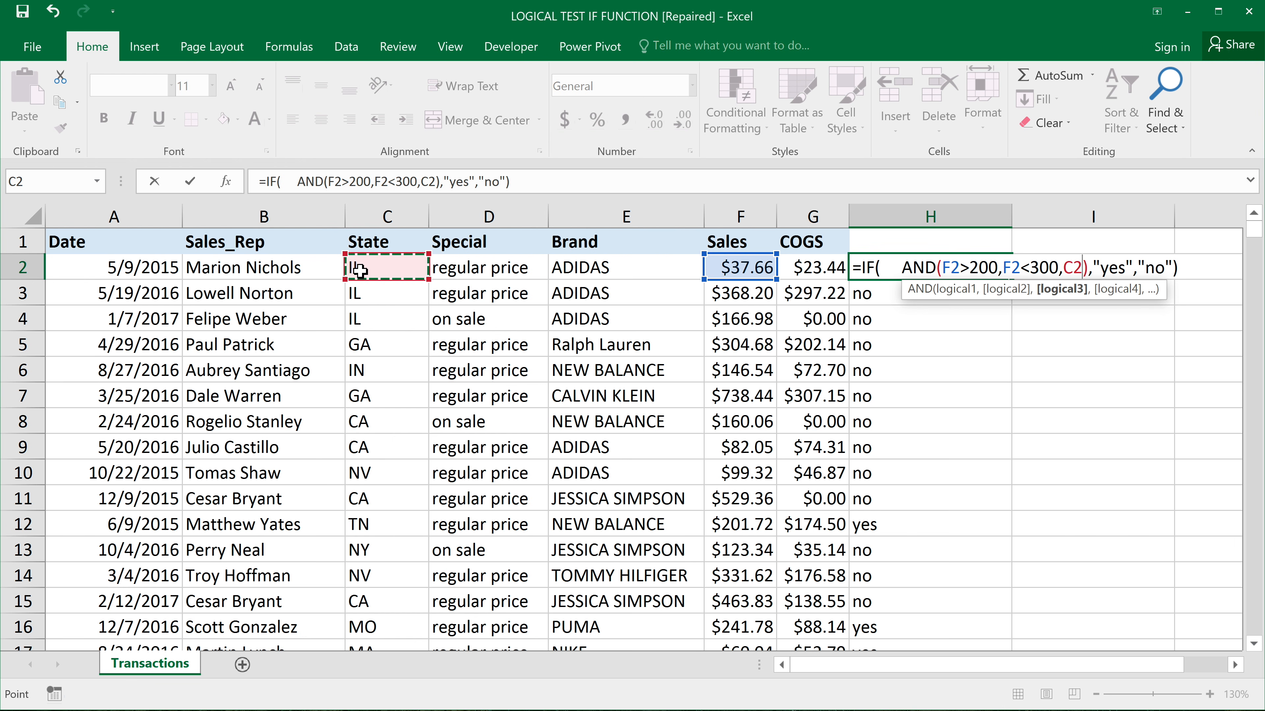
pyautogui.write('=')
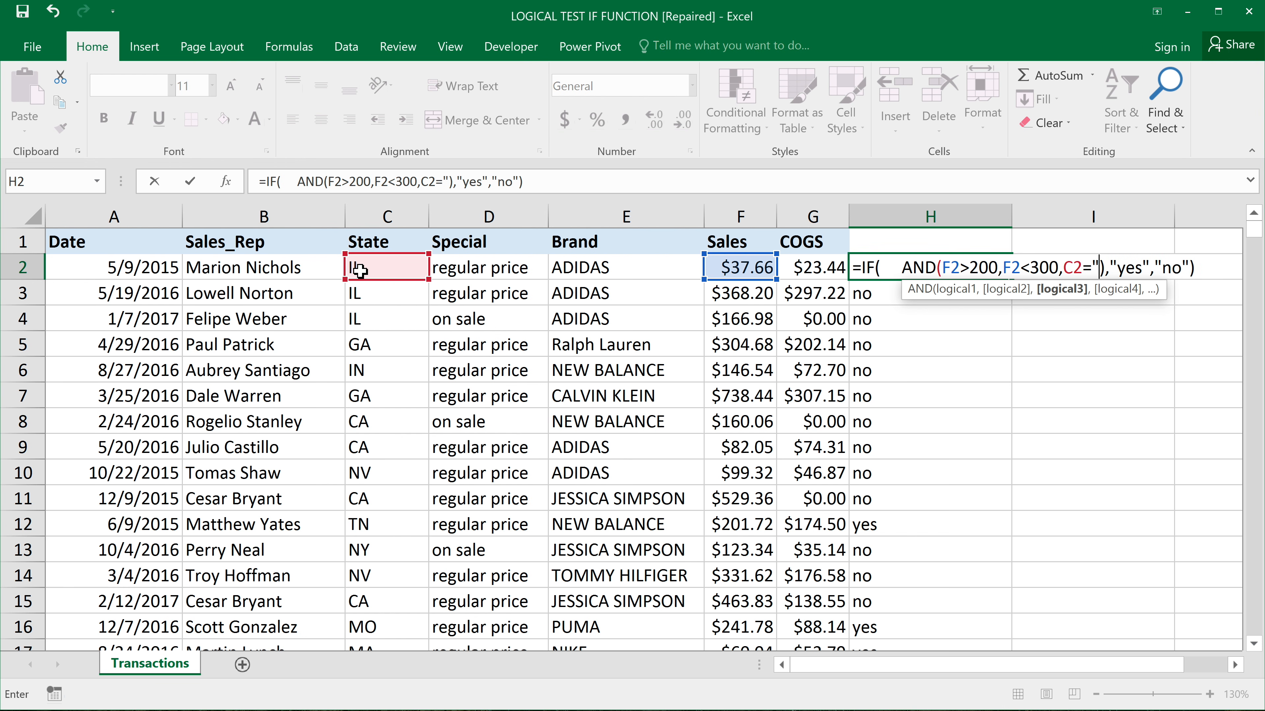
pyautogui.write('"TN"')
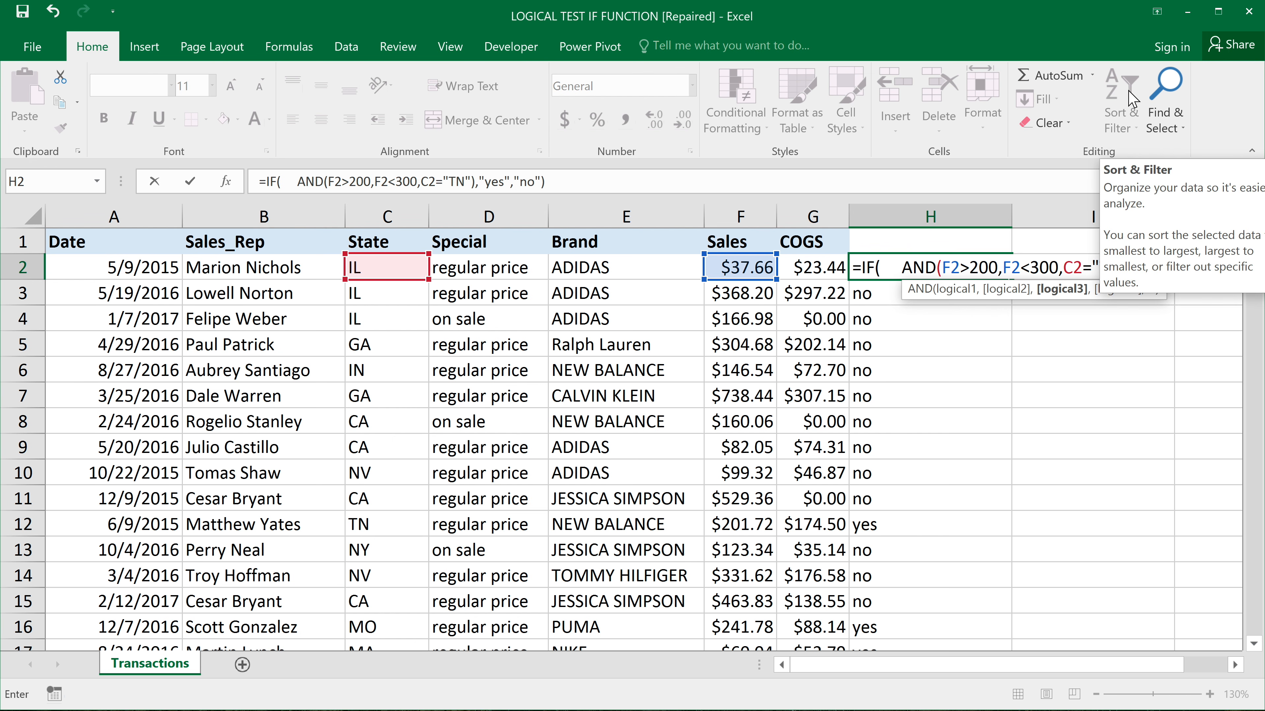
pyautogui.press('Return')
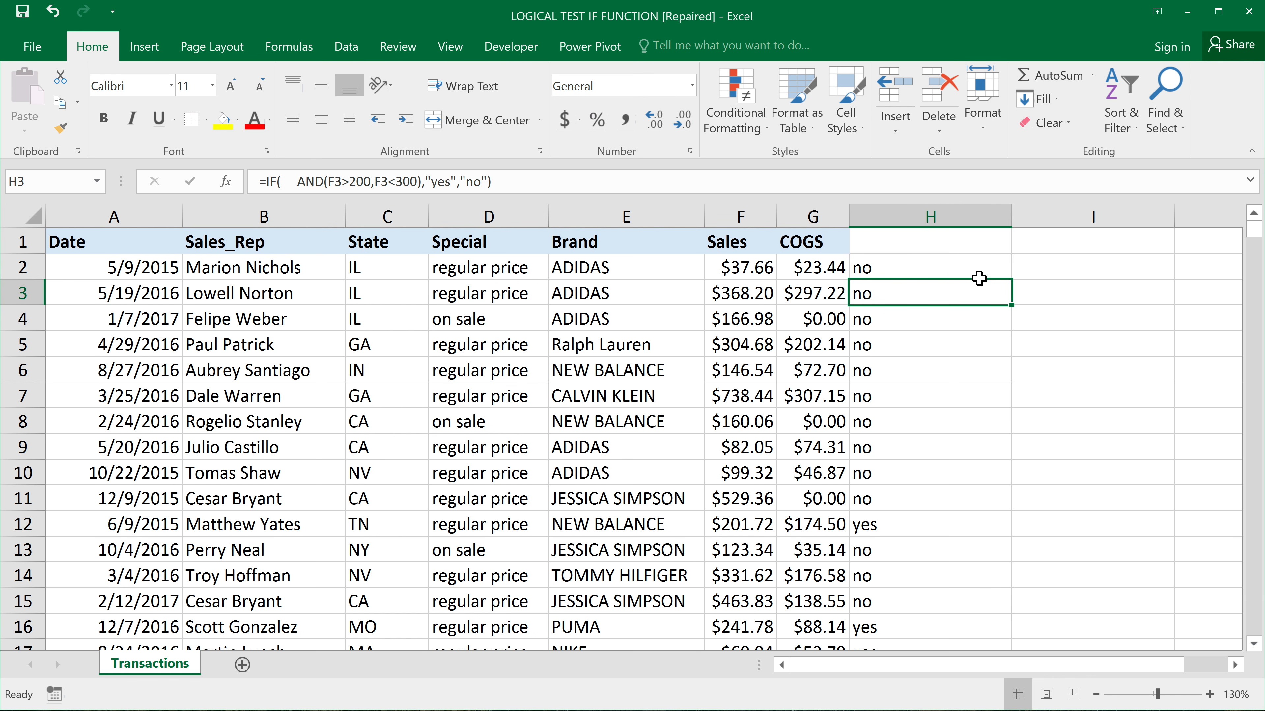
# - Fill the H2 formula down through H16 and check row 16 and the State values in C16 and C12
pyautogui.click(1001, 276)
pyautogui.moveTo(1010, 280); pyautogui.dragTo(991, 646)
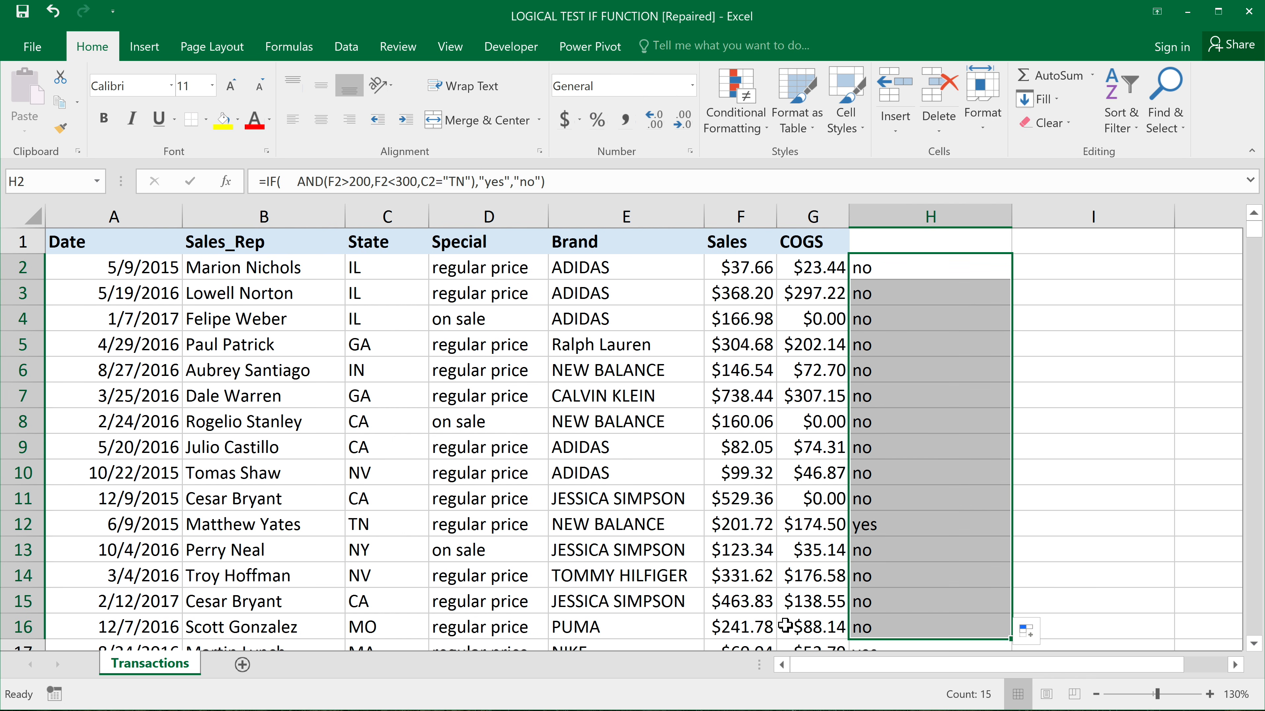
pyautogui.moveTo(292, 620); pyautogui.dragTo(980, 628)
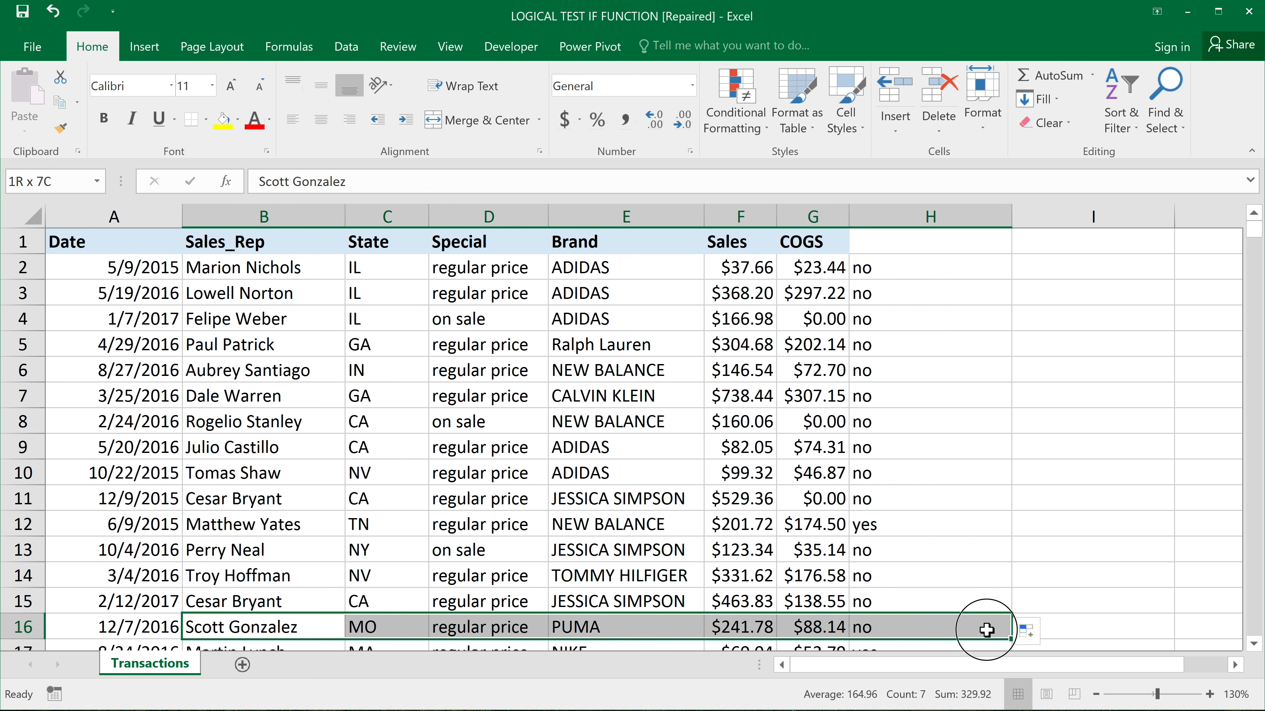
pyautogui.click(375, 632)
pyautogui.click(374, 521)
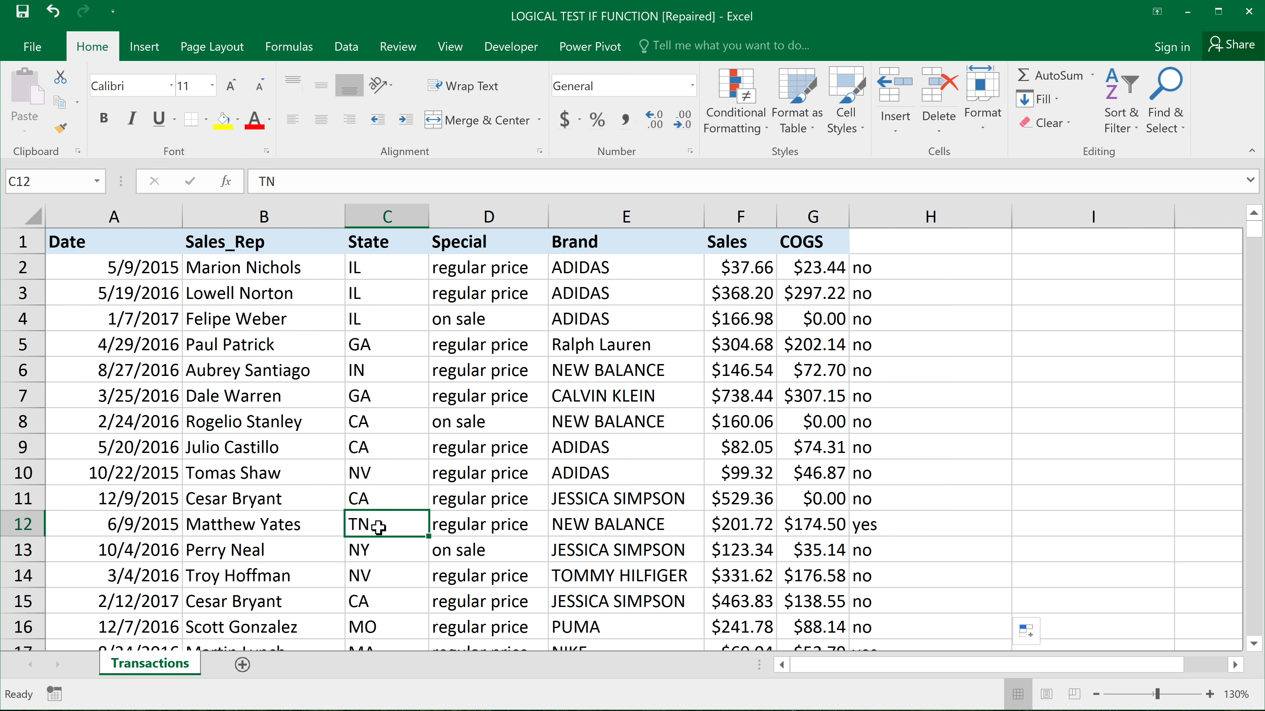
# - Replace the three-condition AND function in the H2 logical test with an empty AND()
pyautogui.doubleClick(881, 266)
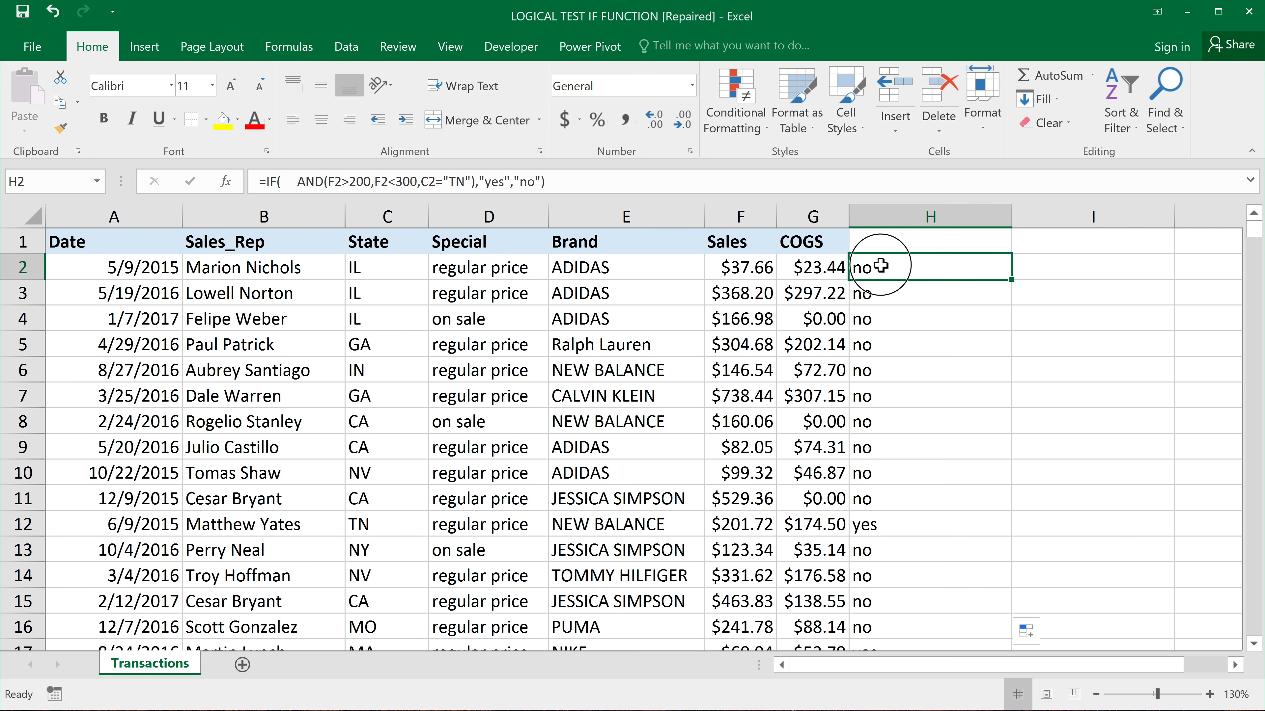
pyautogui.click(1129, 268)
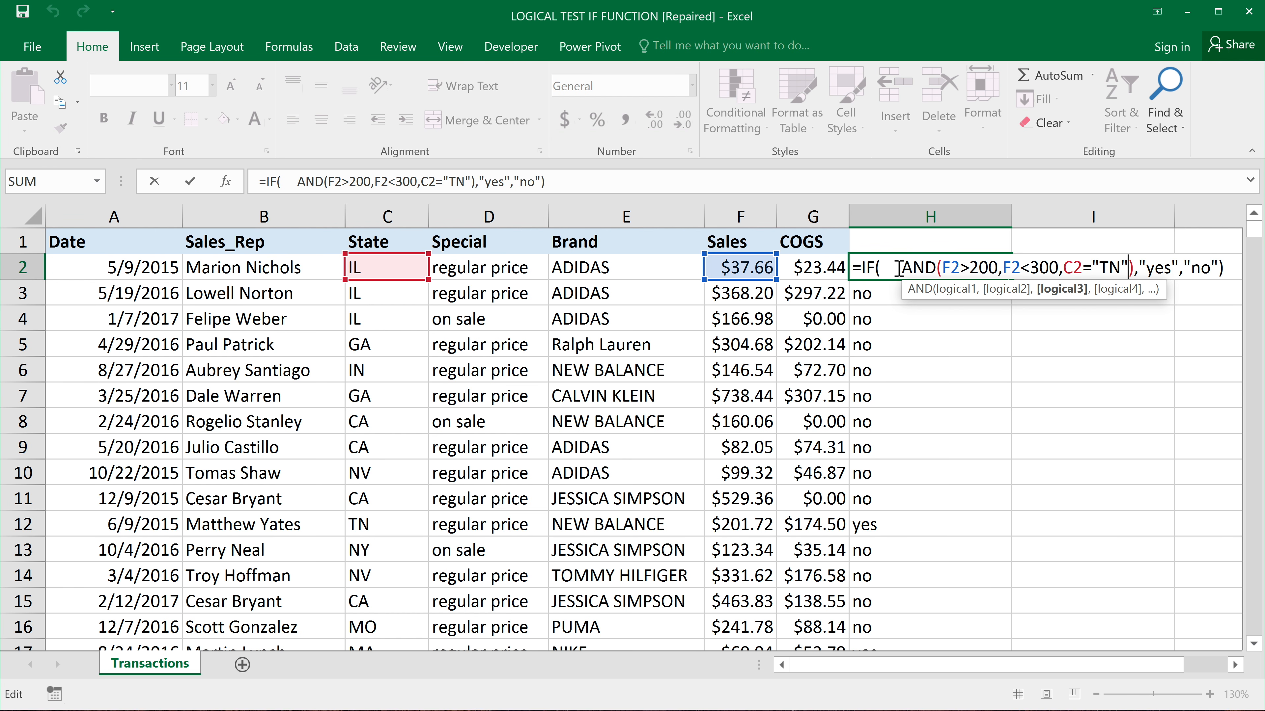
pyautogui.moveTo(897, 267); pyautogui.dragTo(1134, 267)
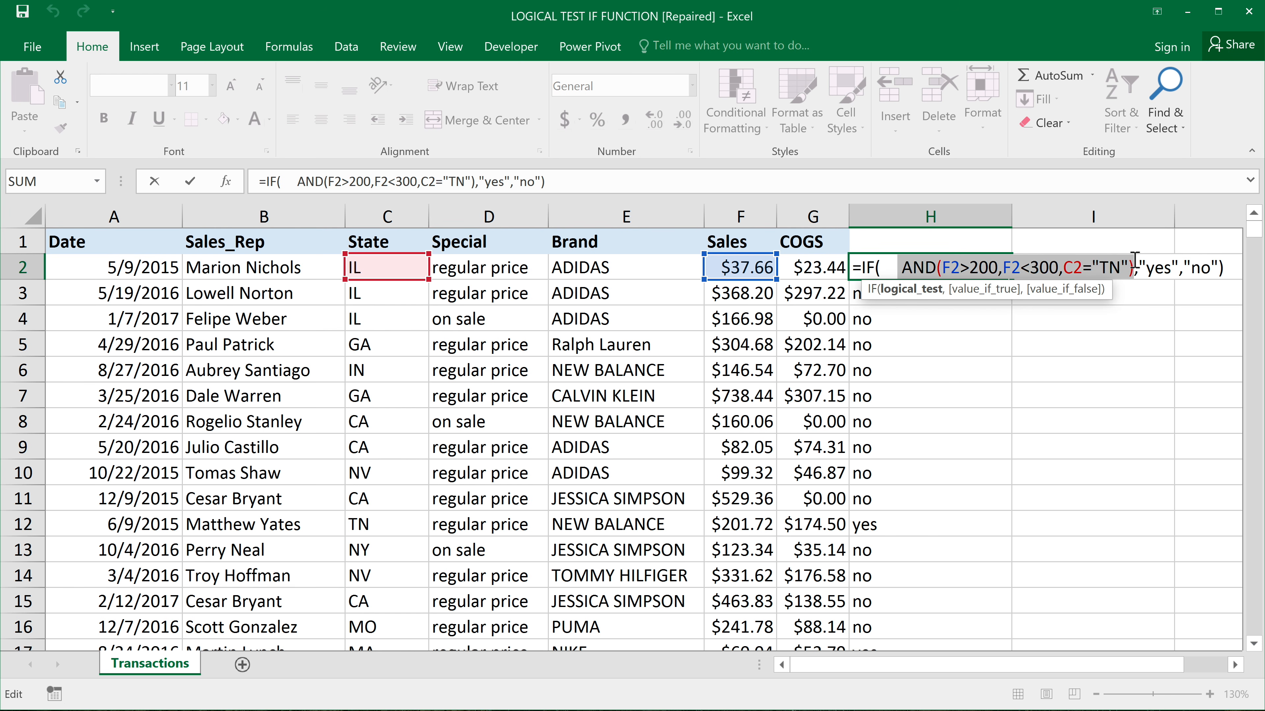
pyautogui.press('Delete')
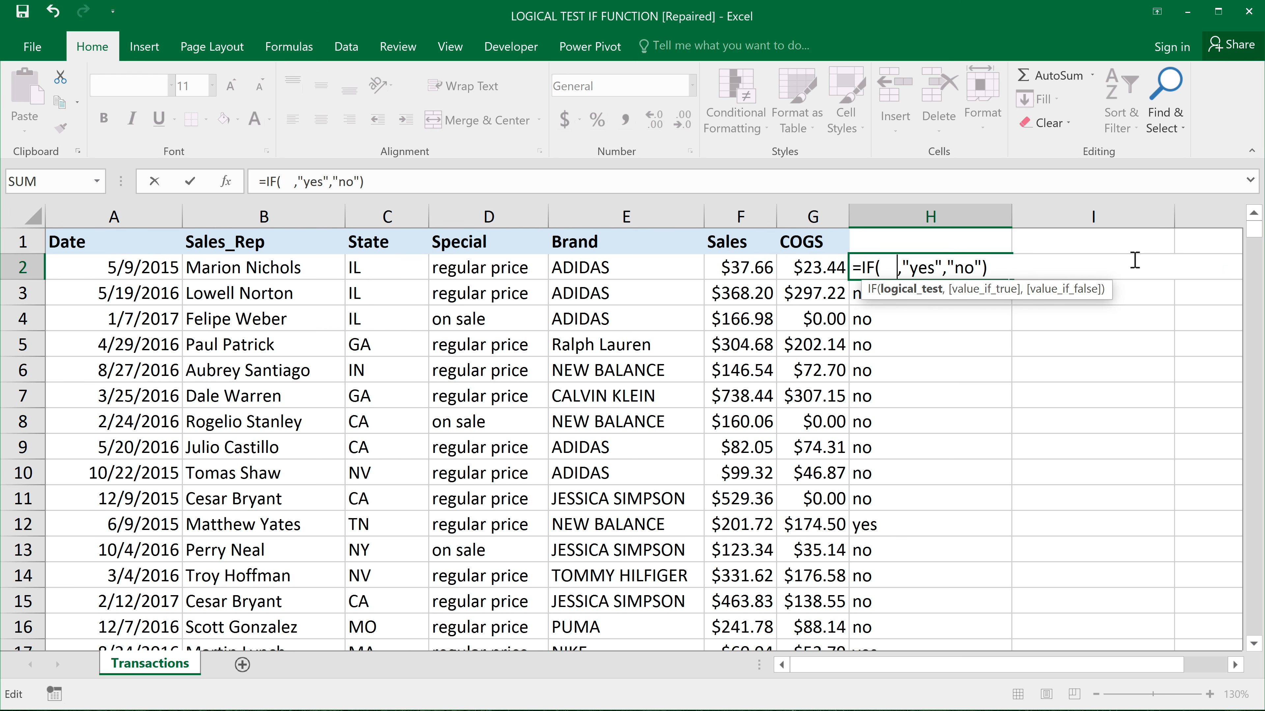
pyautogui.write('AND()')
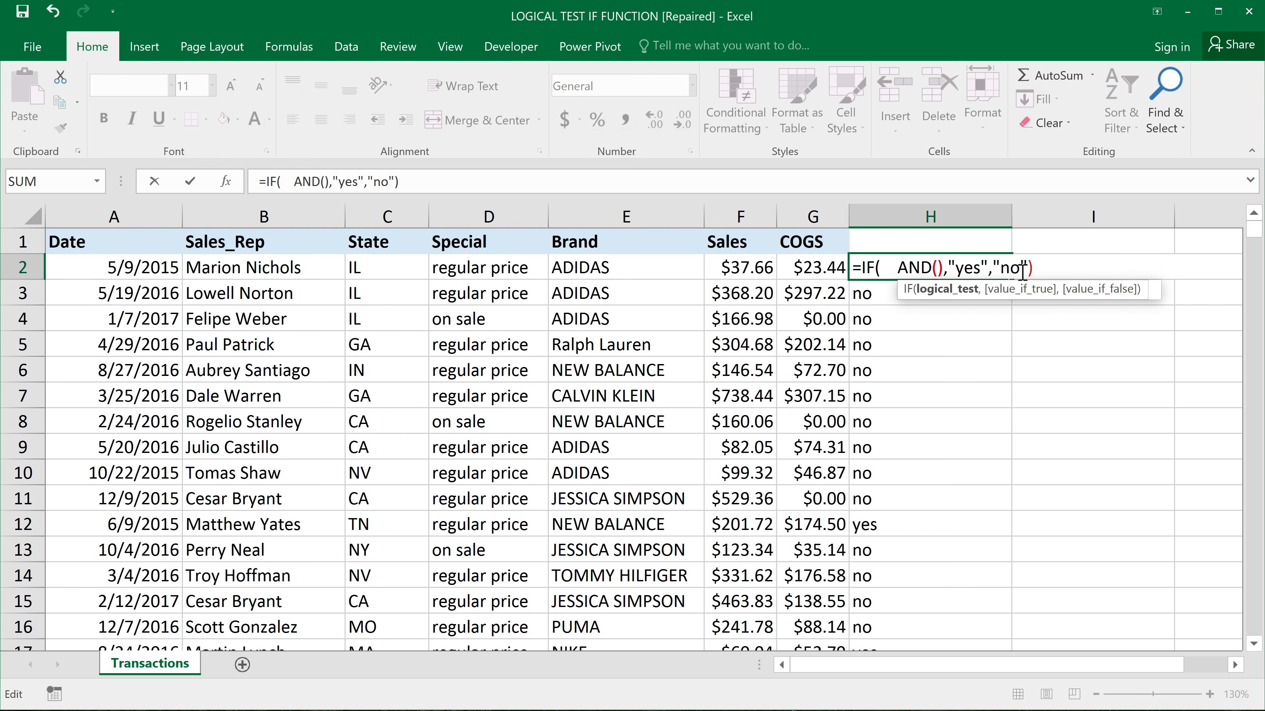
# - Enter C2="CA" and D2="regular price" as the two conditions of the AND function in H2 and commit the formula
pyautogui.click(937, 265)
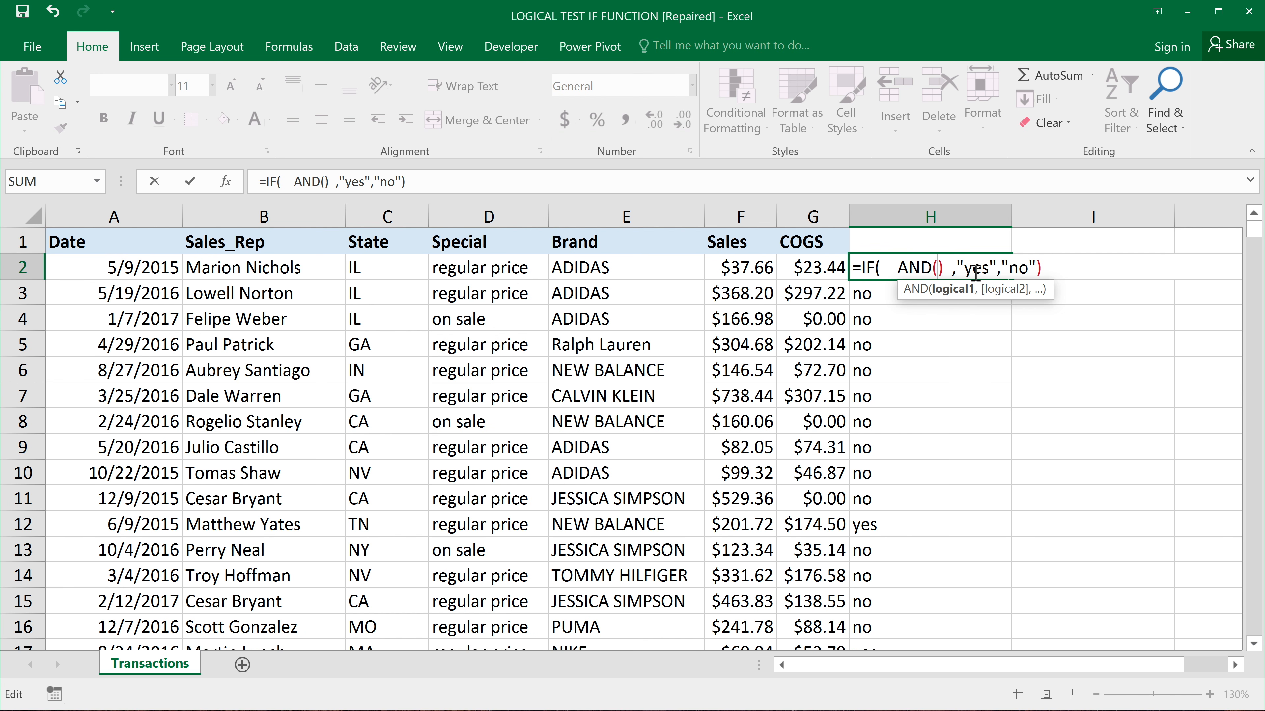
pyautogui.click(386, 269)
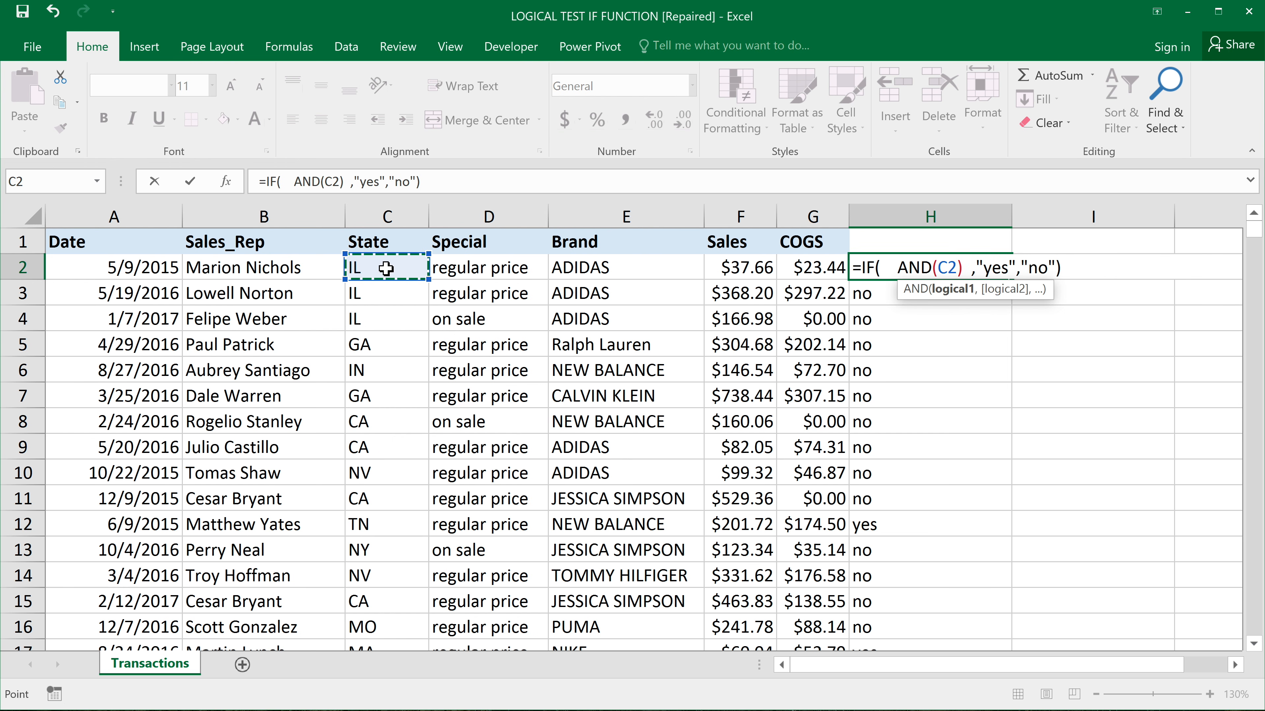
pyautogui.write('=')
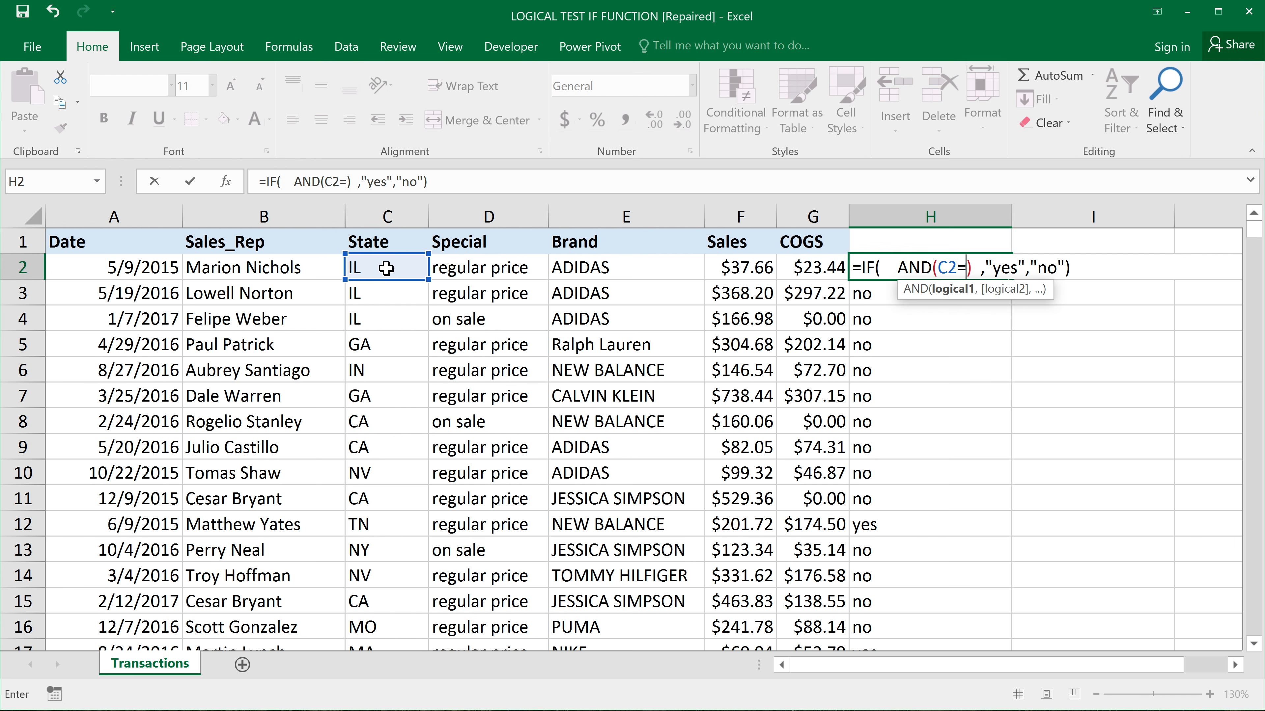
pyautogui.write('"CA"')
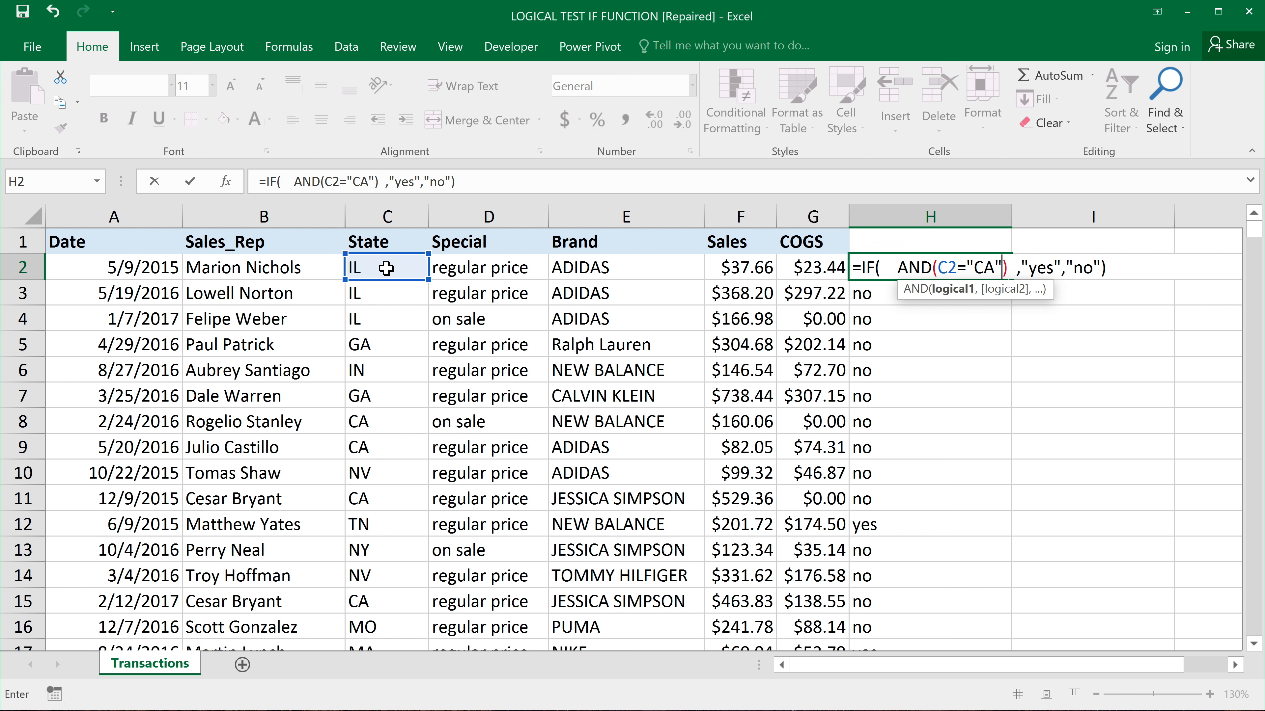
pyautogui.write(',')
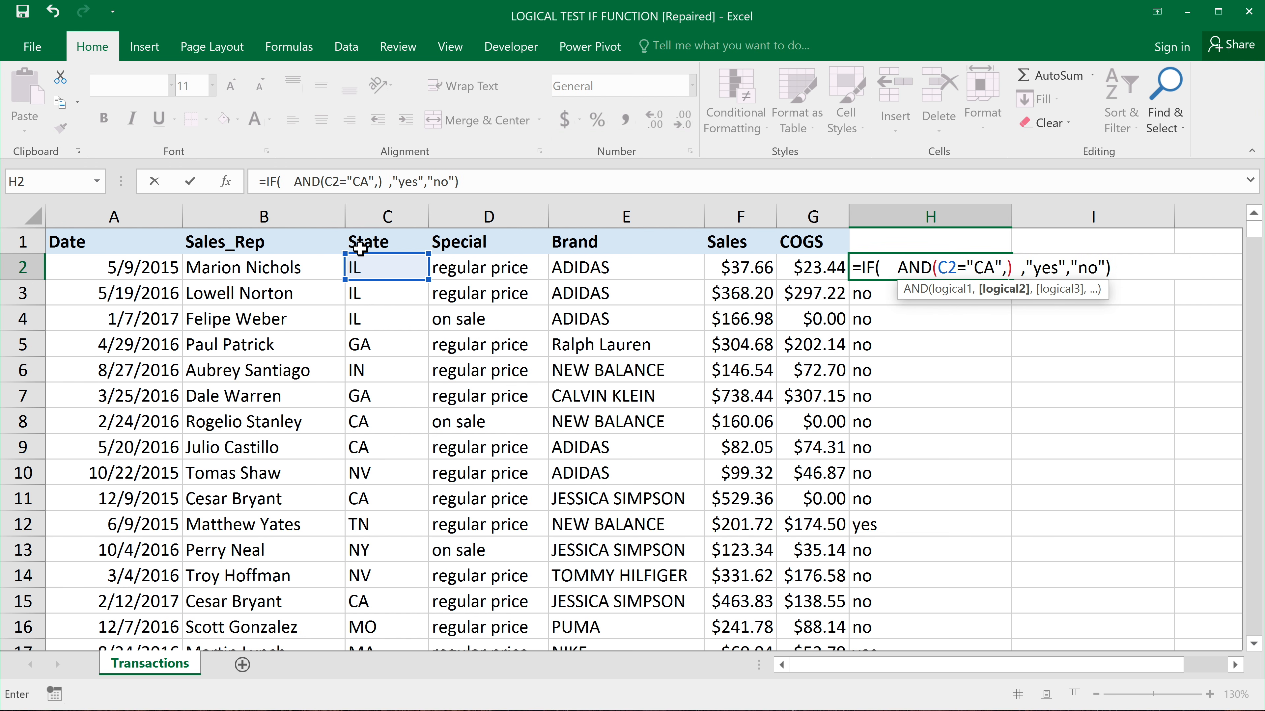
pyautogui.click(516, 262)
pyautogui.write('=')
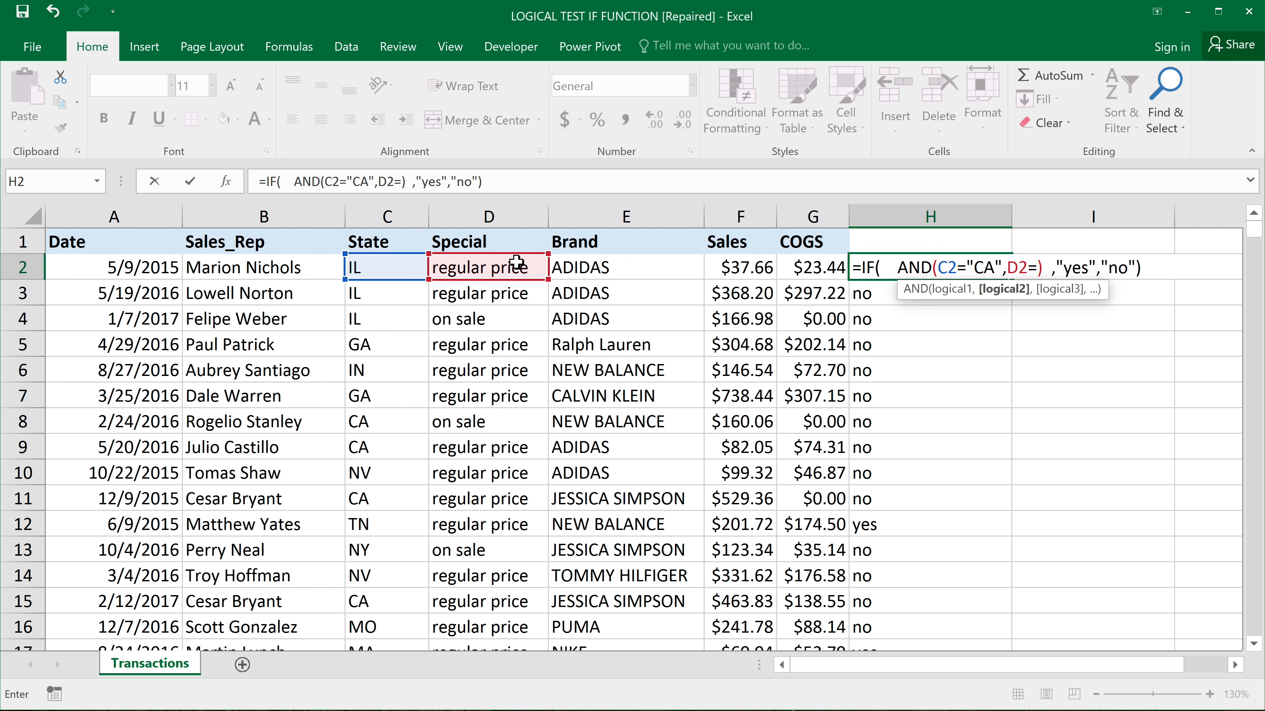
pyautogui.write('"regular p')
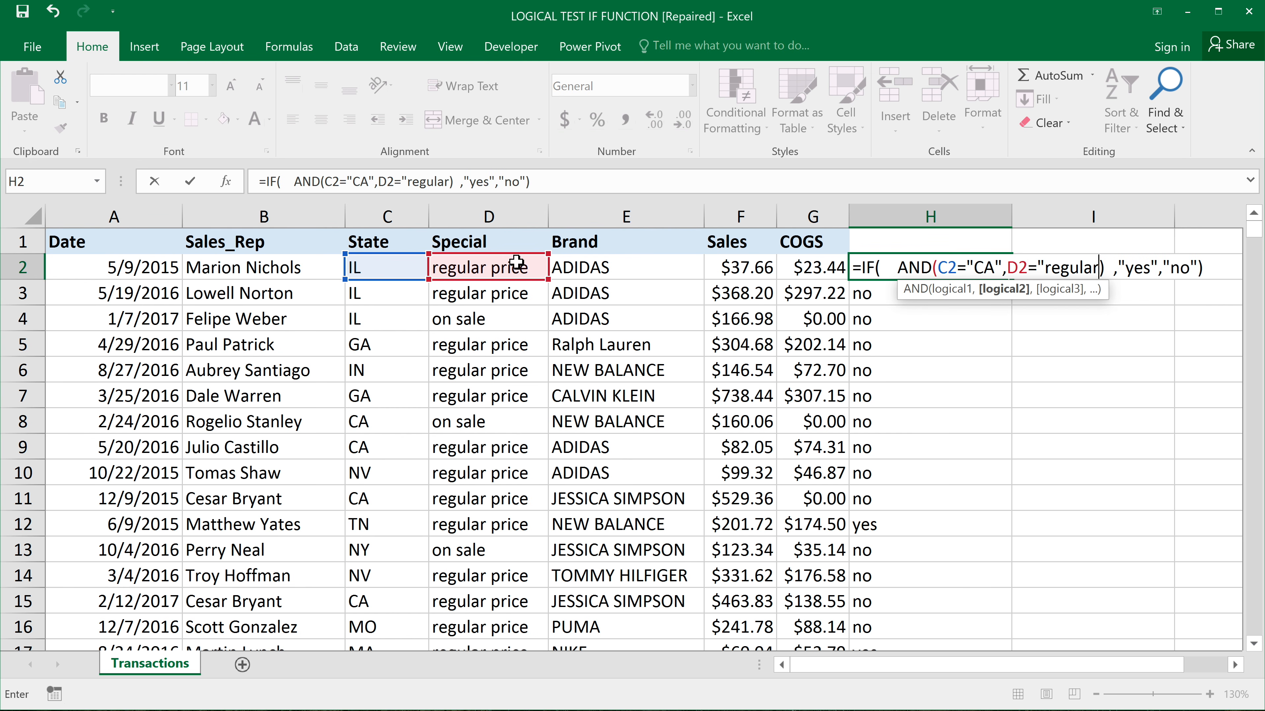
pyautogui.write('rice"')
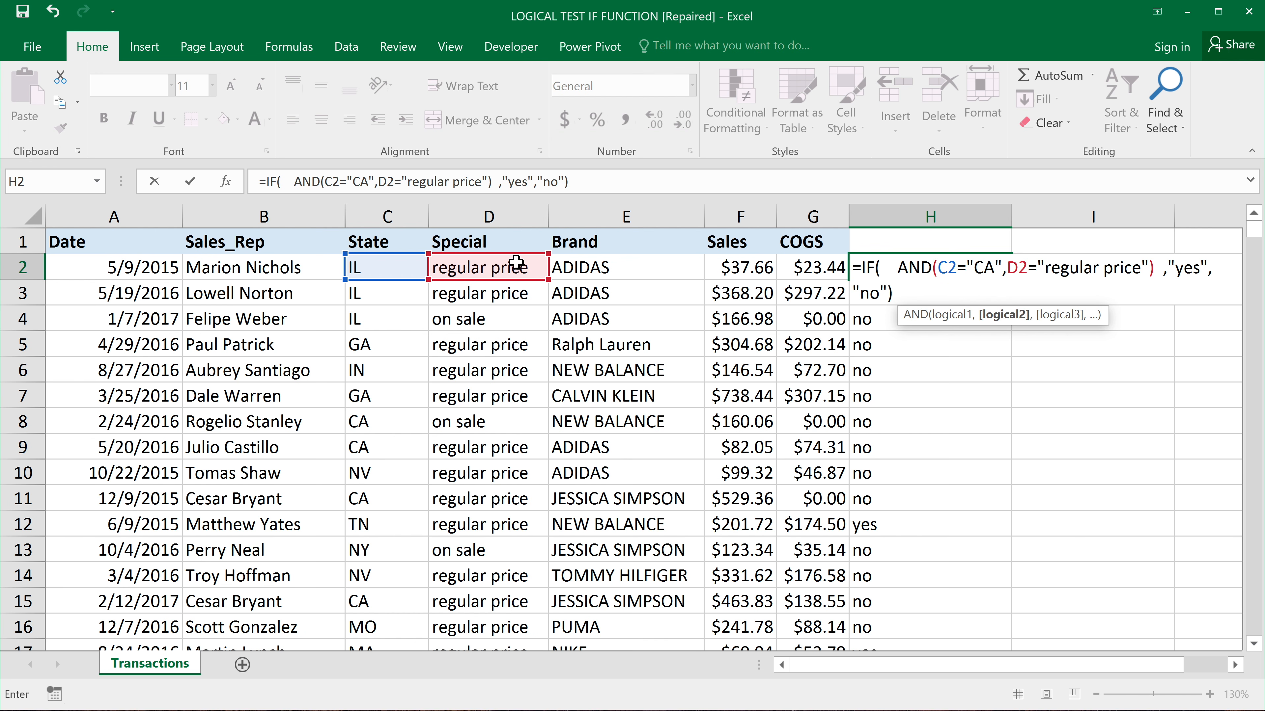
pyautogui.press('Return')
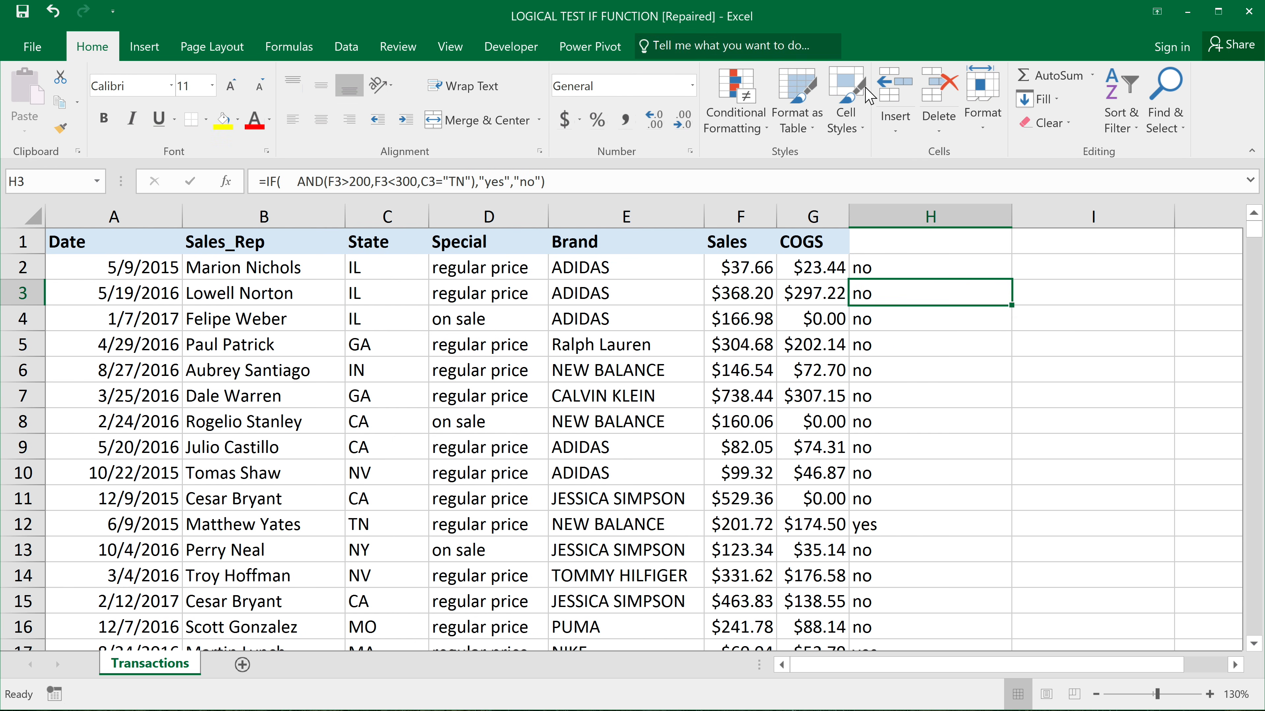
# - Fill the H2 formula down through H19 and check the State, Special and result cells in rows 8 and 9
pyautogui.click(1008, 268)
pyautogui.moveTo(1012, 280); pyautogui.dragTo(993, 630)
pyautogui.scroll(-18, 923, 311)
pyautogui.scroll(17, 923, 313)
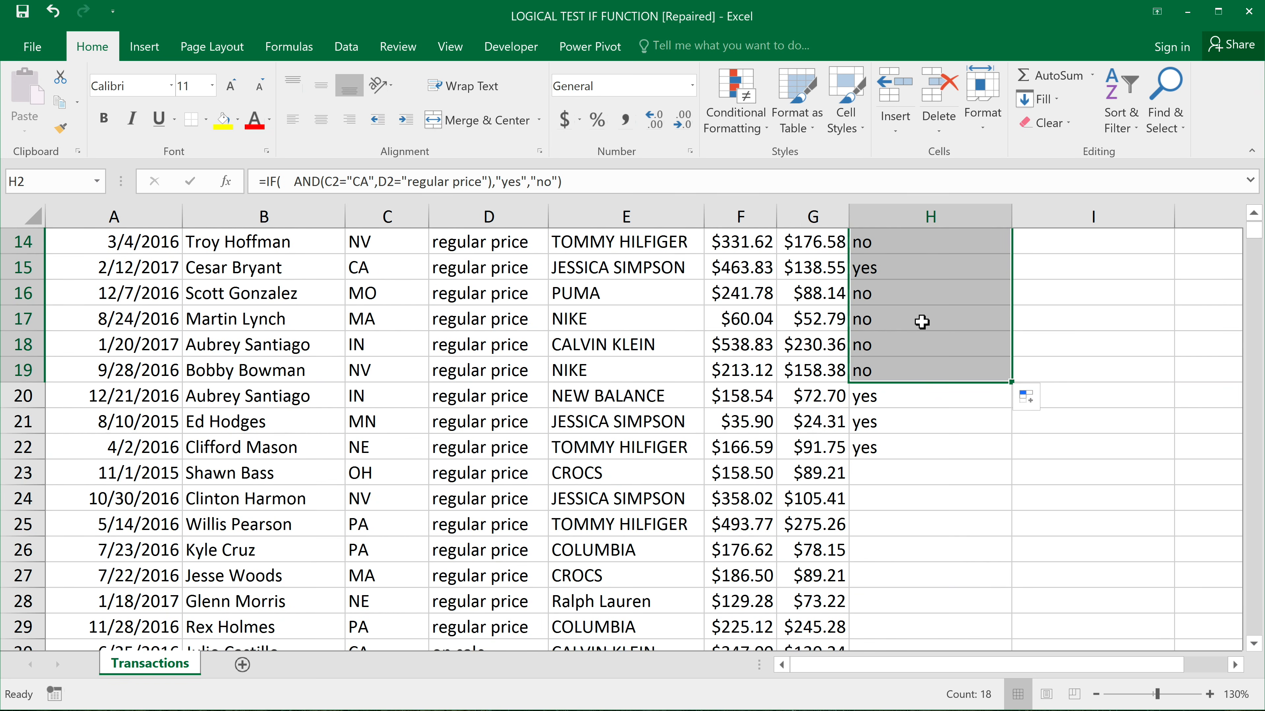
pyautogui.scroll(3, 922, 323)
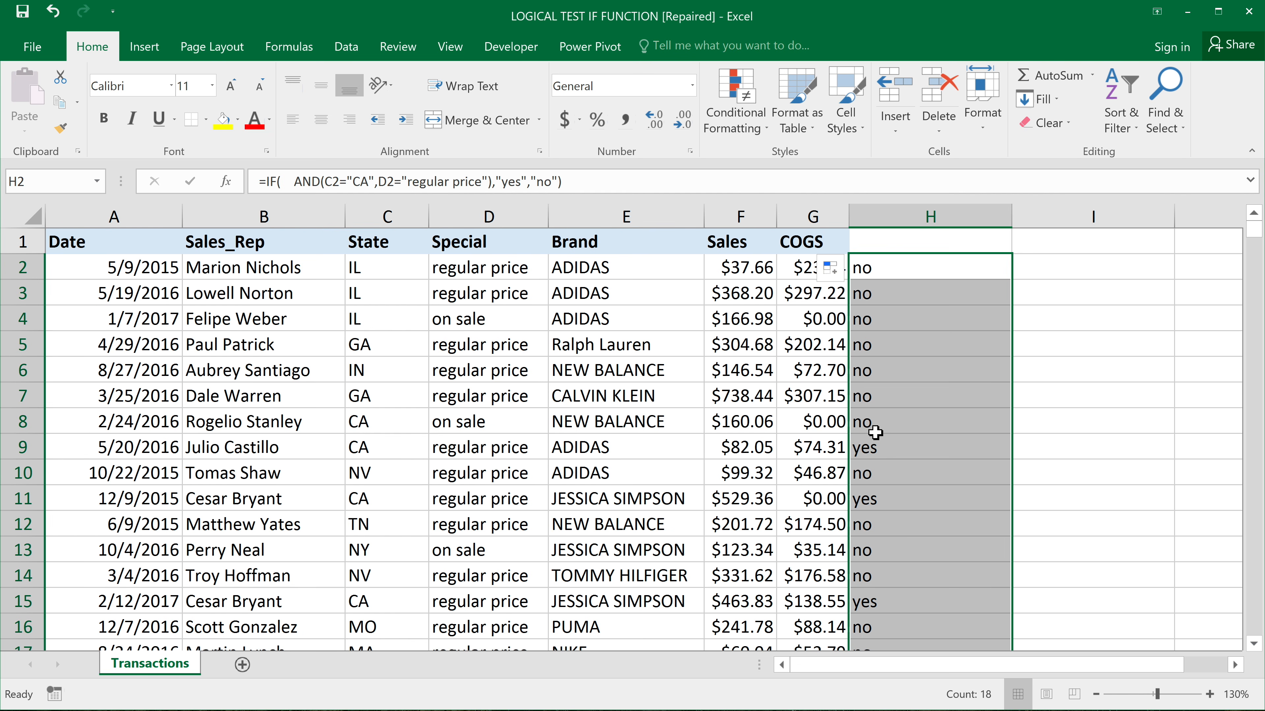
pyautogui.click(408, 424)
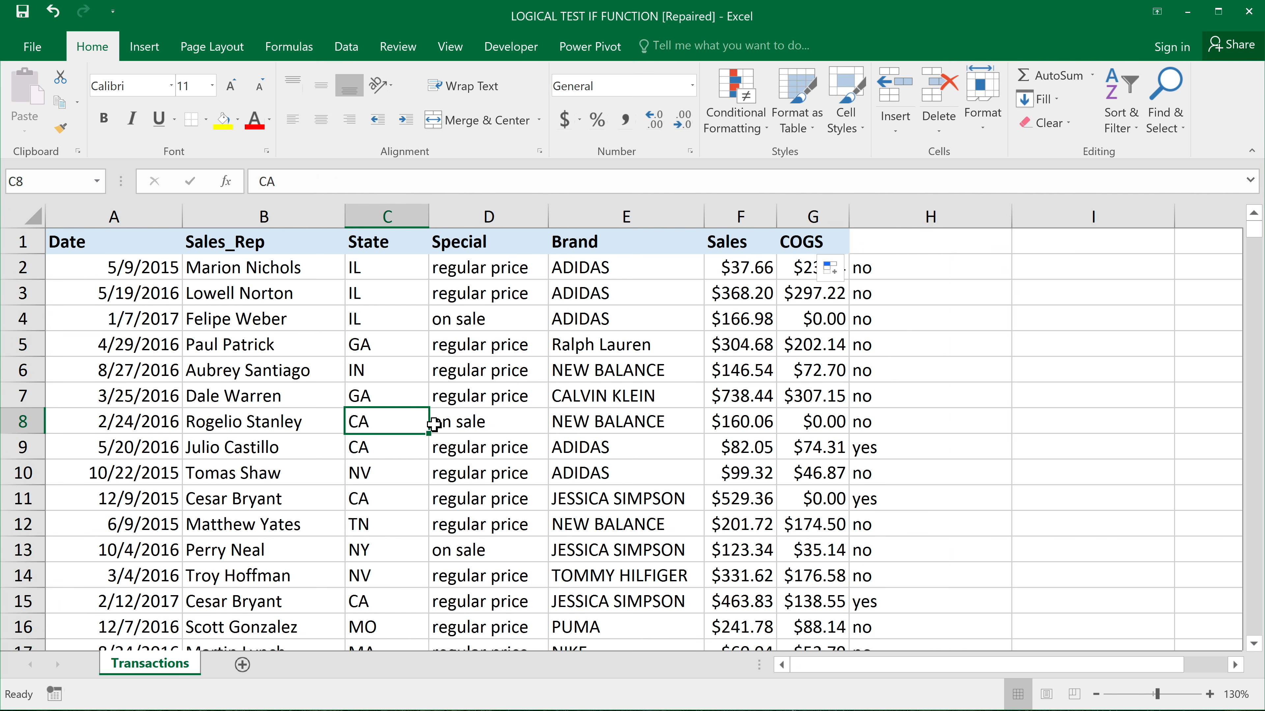
pyautogui.click(438, 425)
pyautogui.click(930, 429)
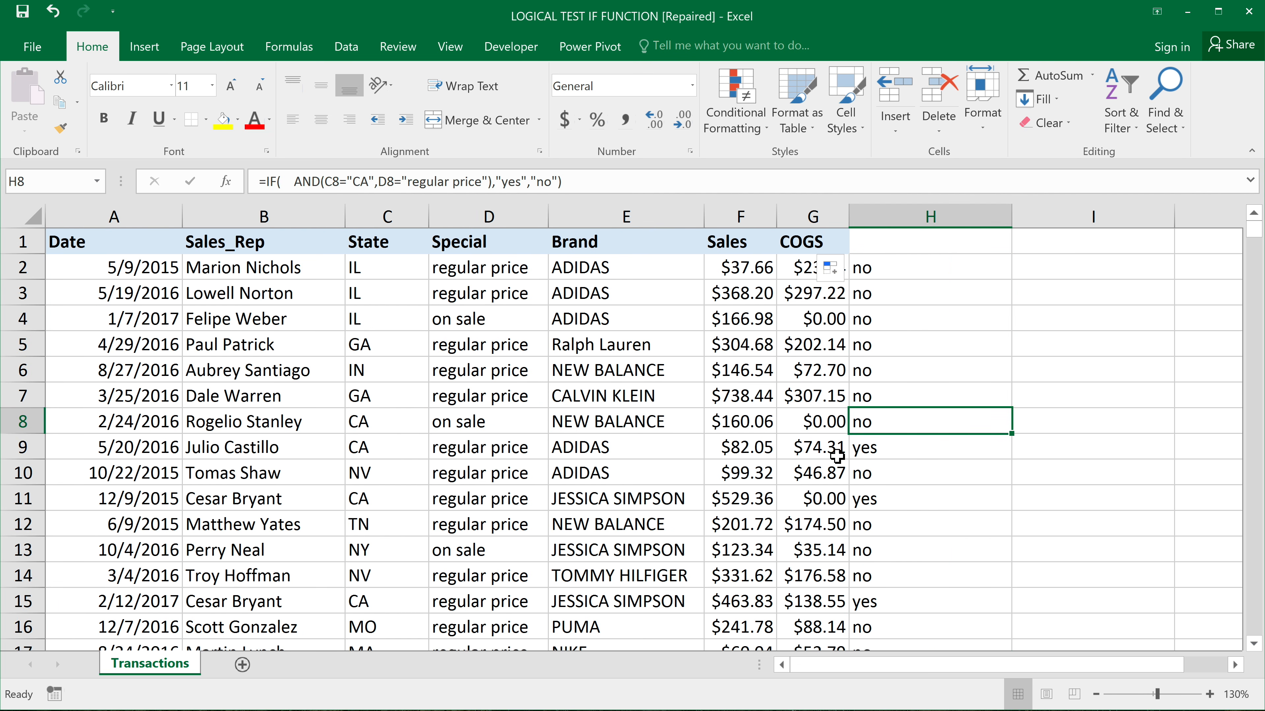
pyautogui.click(391, 450)
pyautogui.click(473, 451)
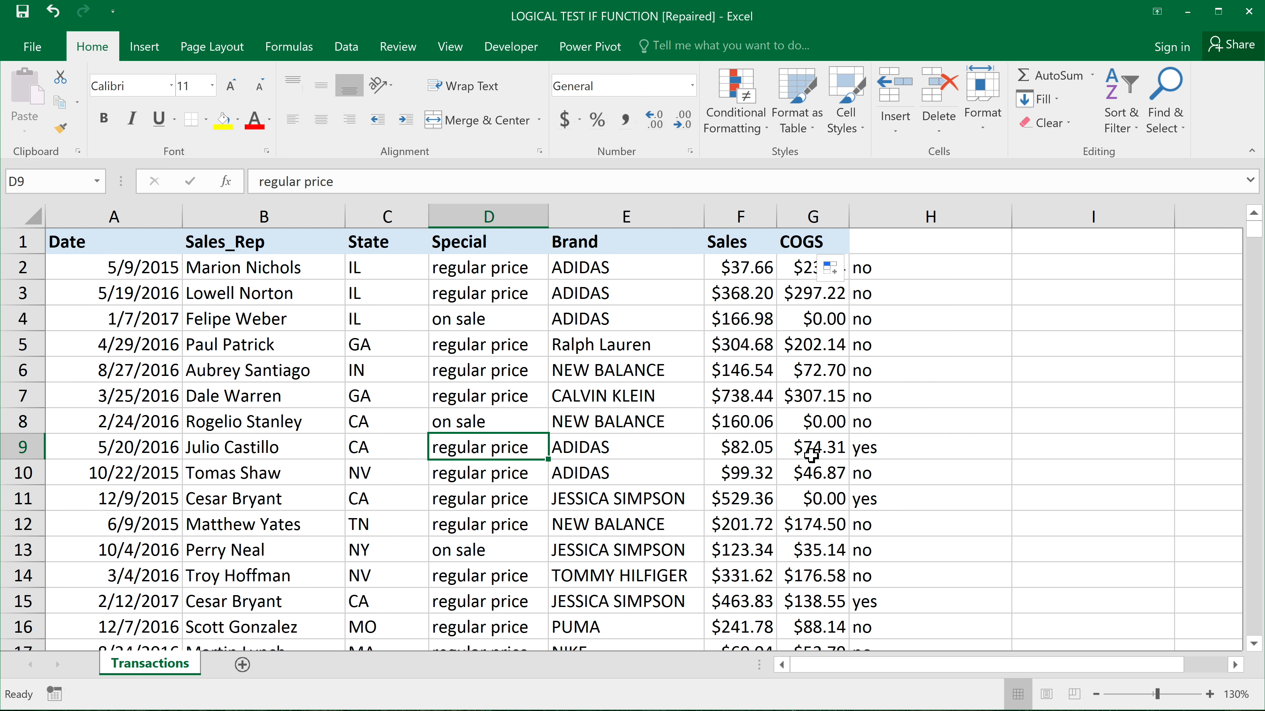
pyautogui.click(917, 456)
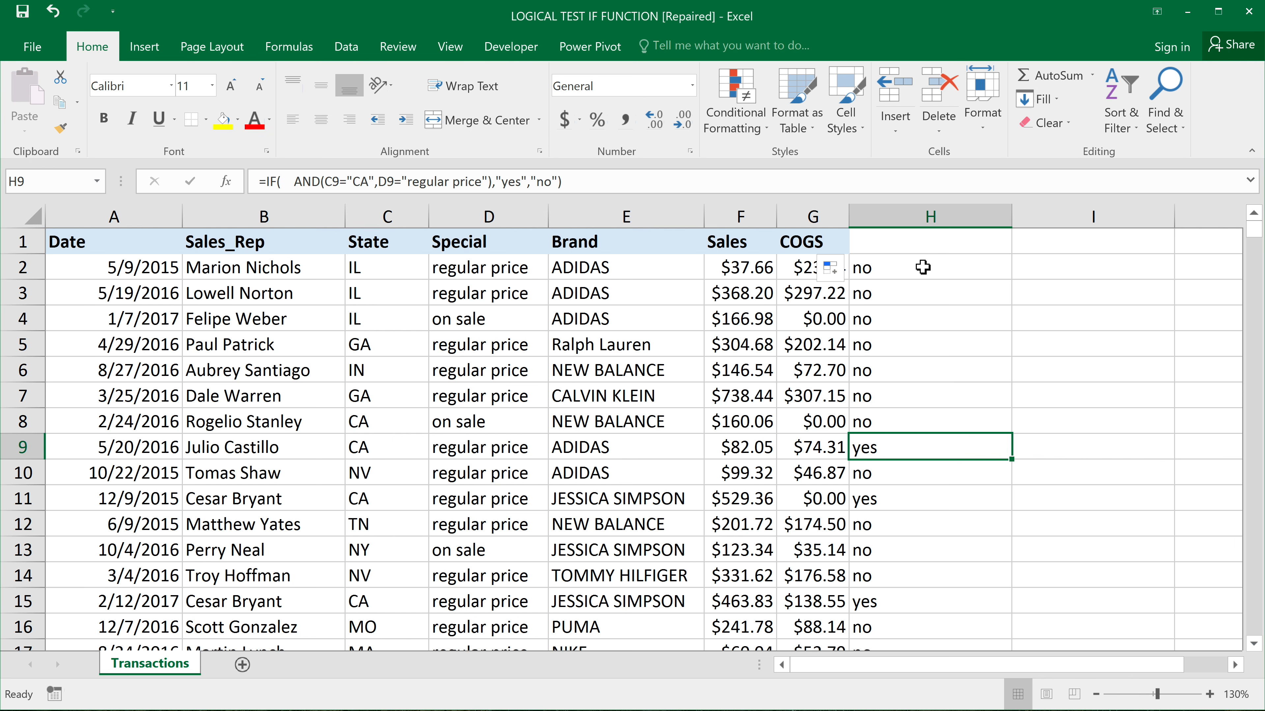
# - Replace the two-condition AND function in the H2 logical test with an empty OR()
pyautogui.doubleClick(956, 267)
pyautogui.moveTo(894, 267); pyautogui.dragTo(1155, 268)
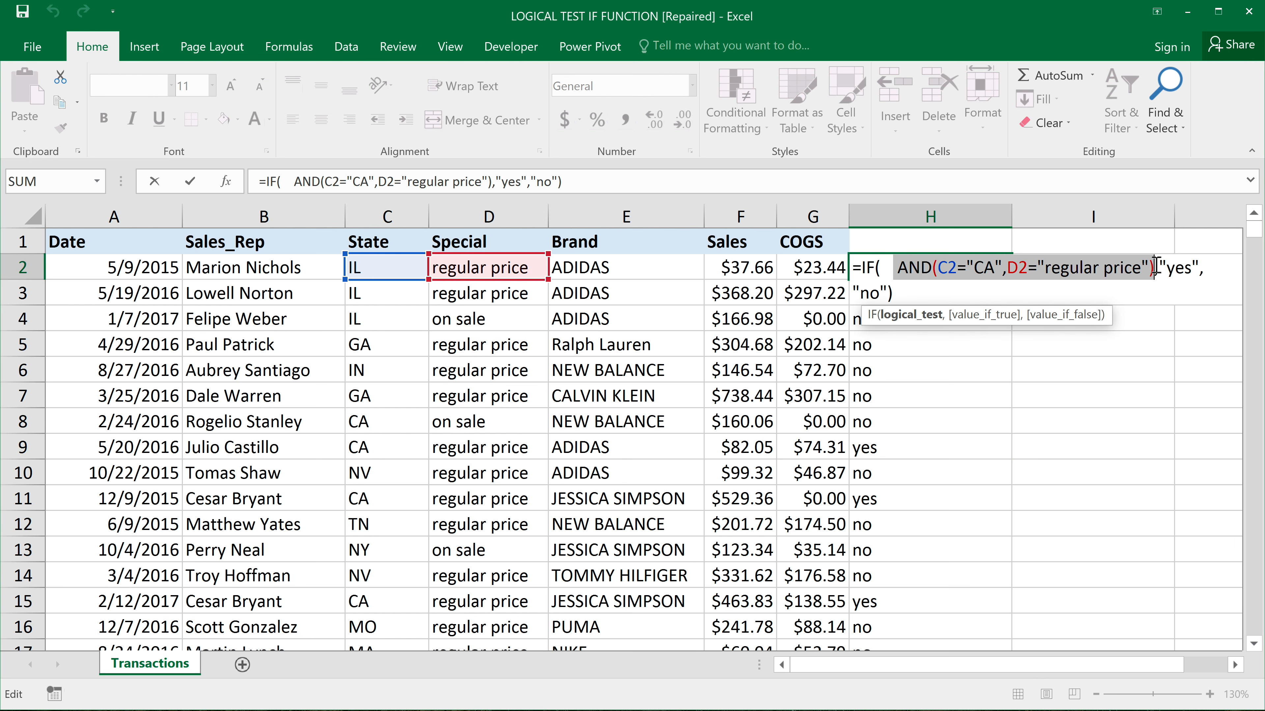
pyautogui.press('BackSpace')
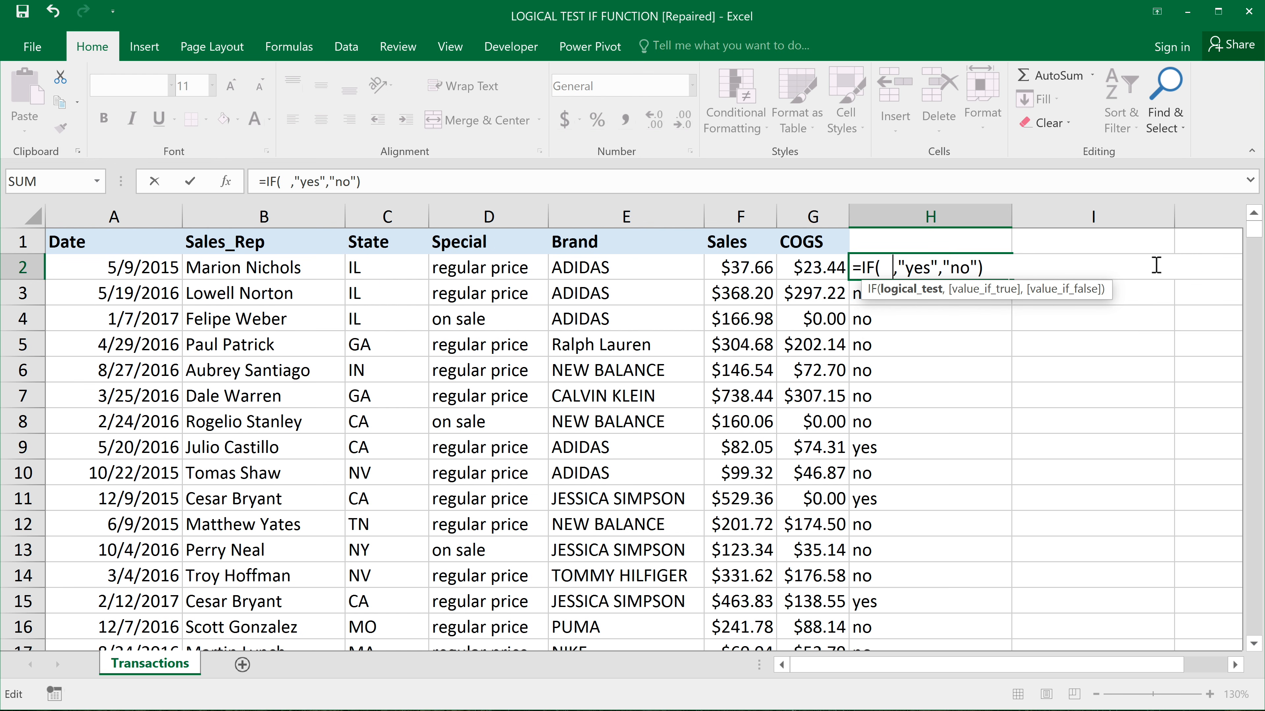
pyautogui.click(886, 267)
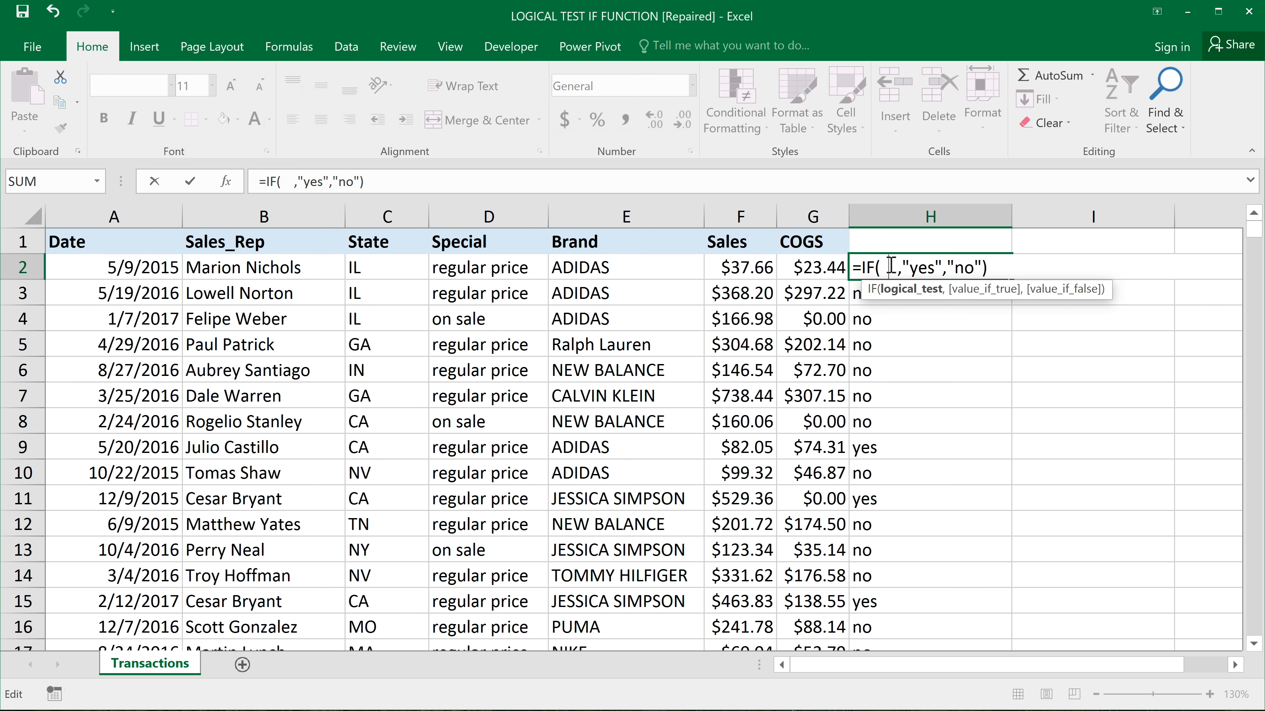
pyautogui.write('OR()')
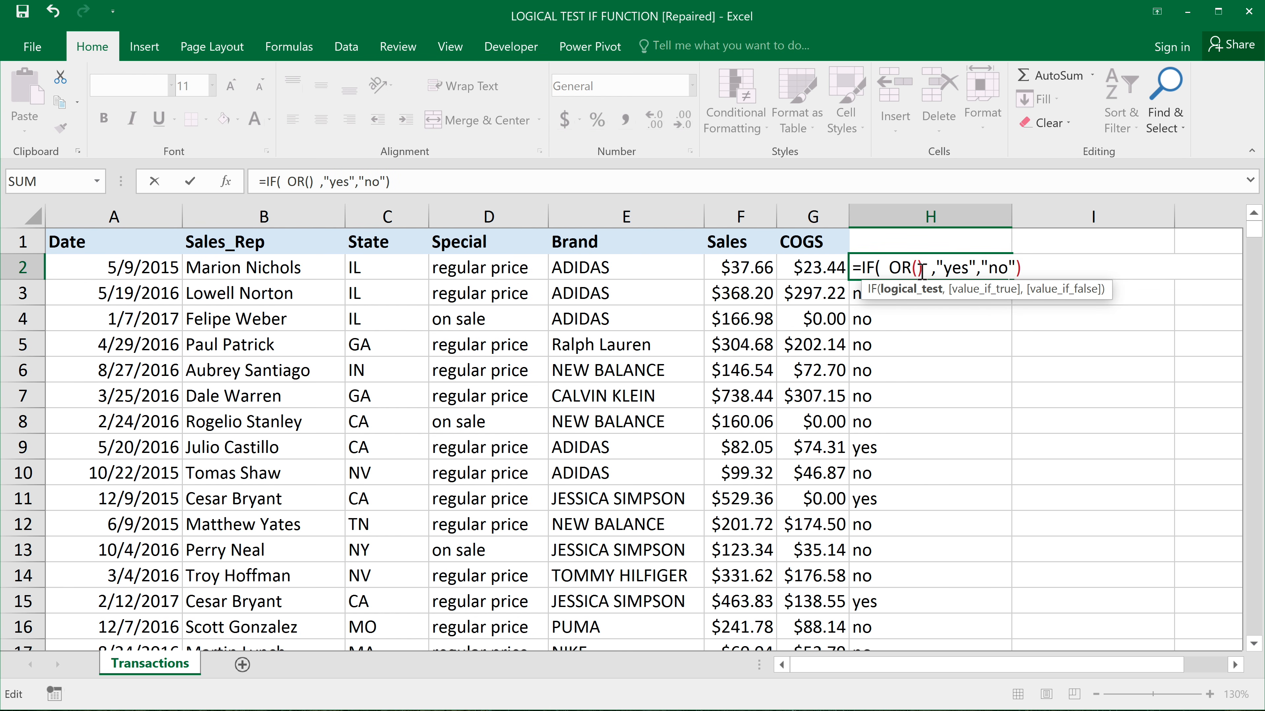
# - Enter C2="IL" and D2="on sale" as the two conditions of the OR function in H2 and commit the formula
pyautogui.click(920, 269)
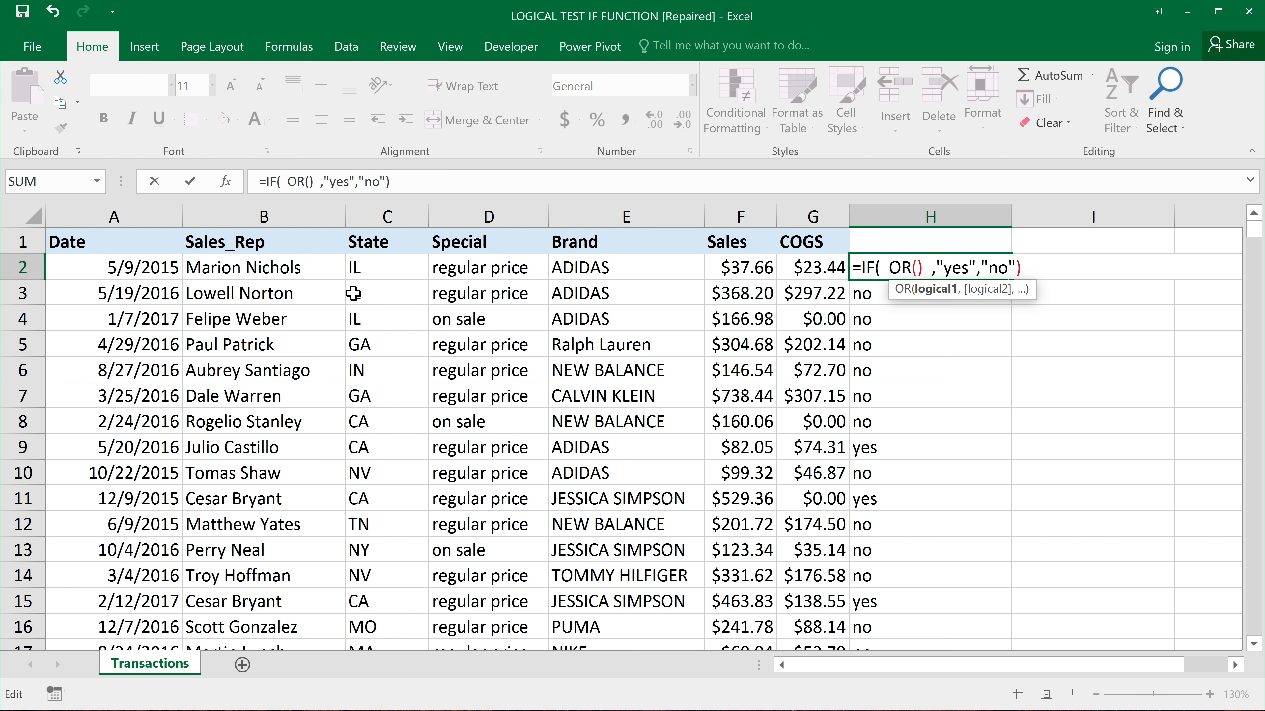
pyautogui.click(378, 268)
pyautogui.write('="')
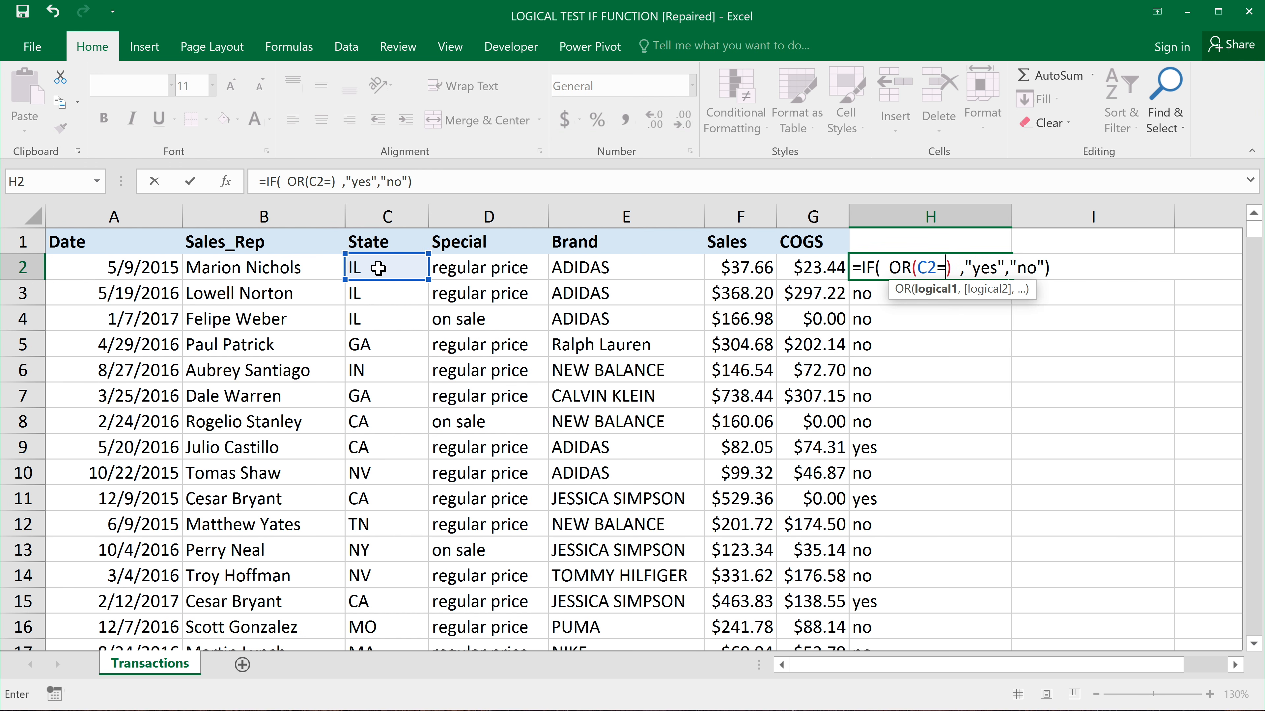
pyautogui.write('IL"')
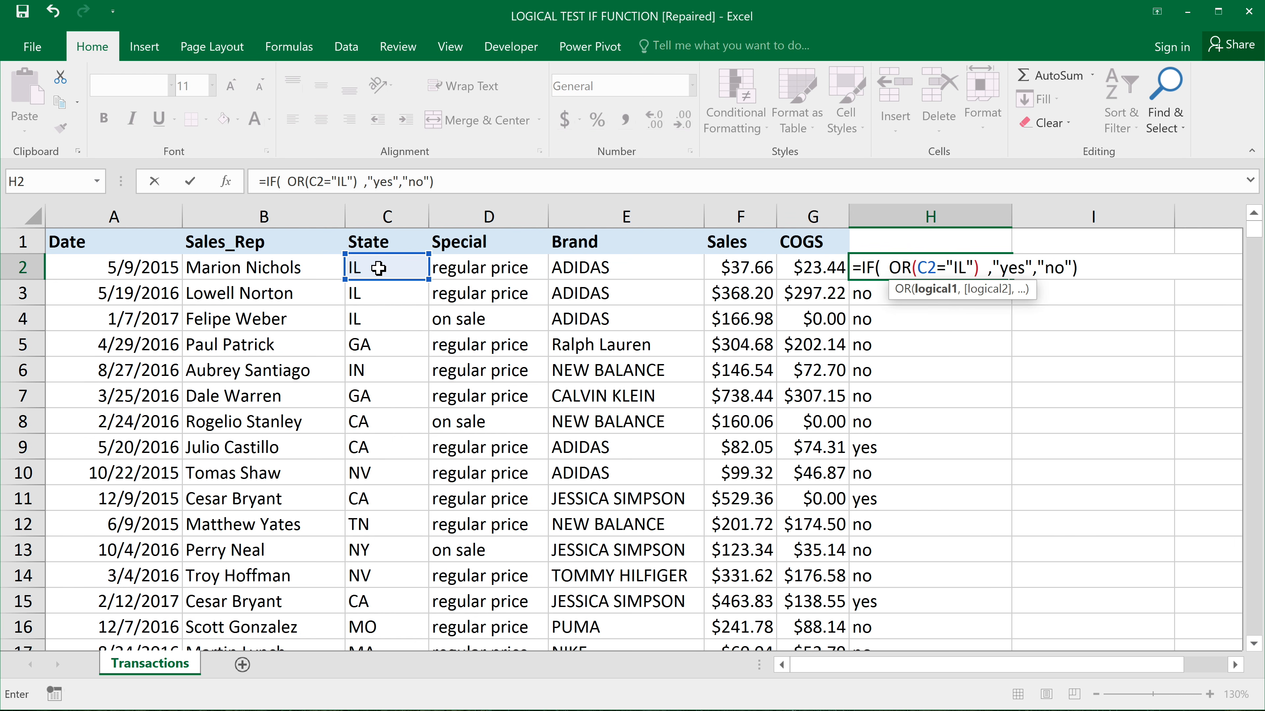
pyautogui.write(',')
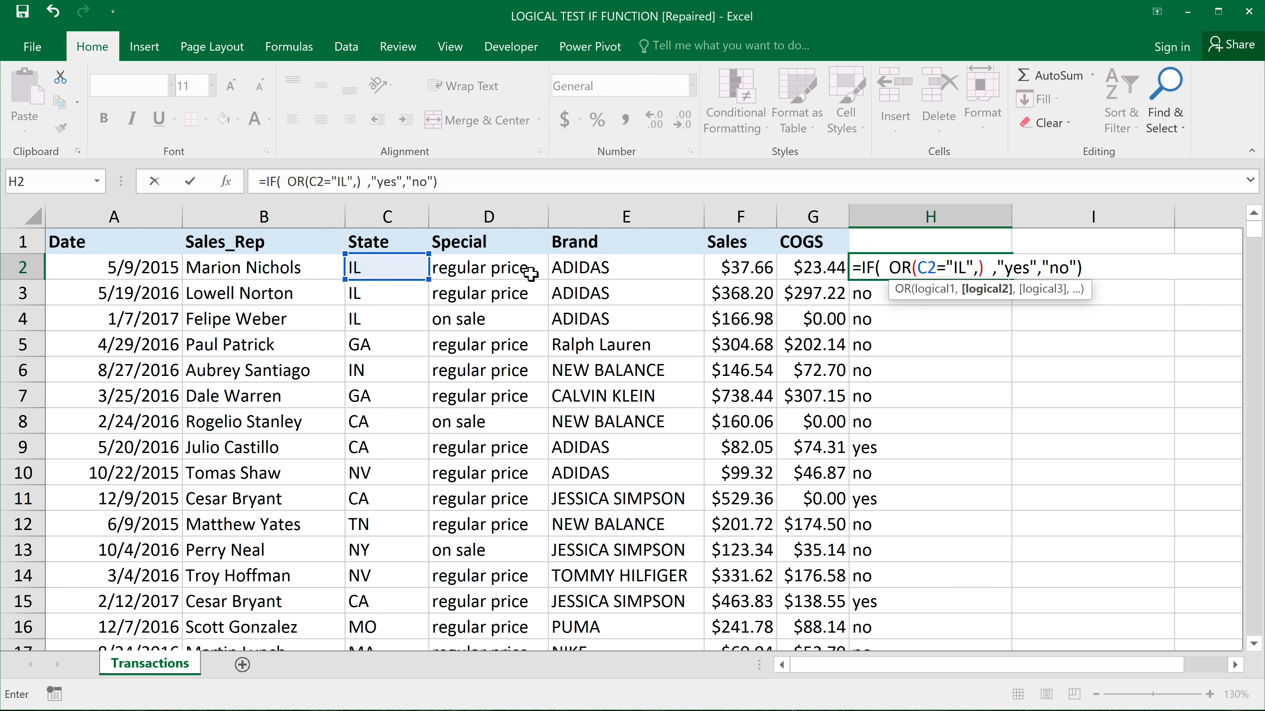
pyautogui.click(506, 268)
pyautogui.write('=')
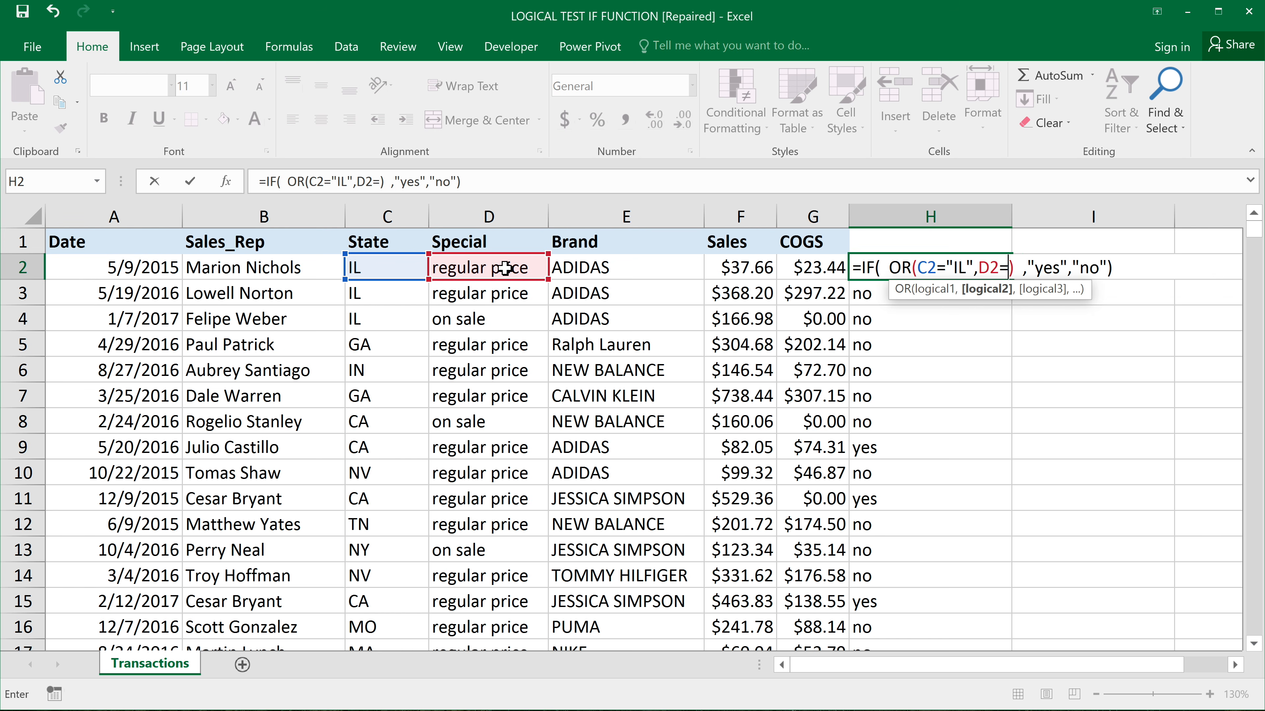
pyautogui.write('"on s')
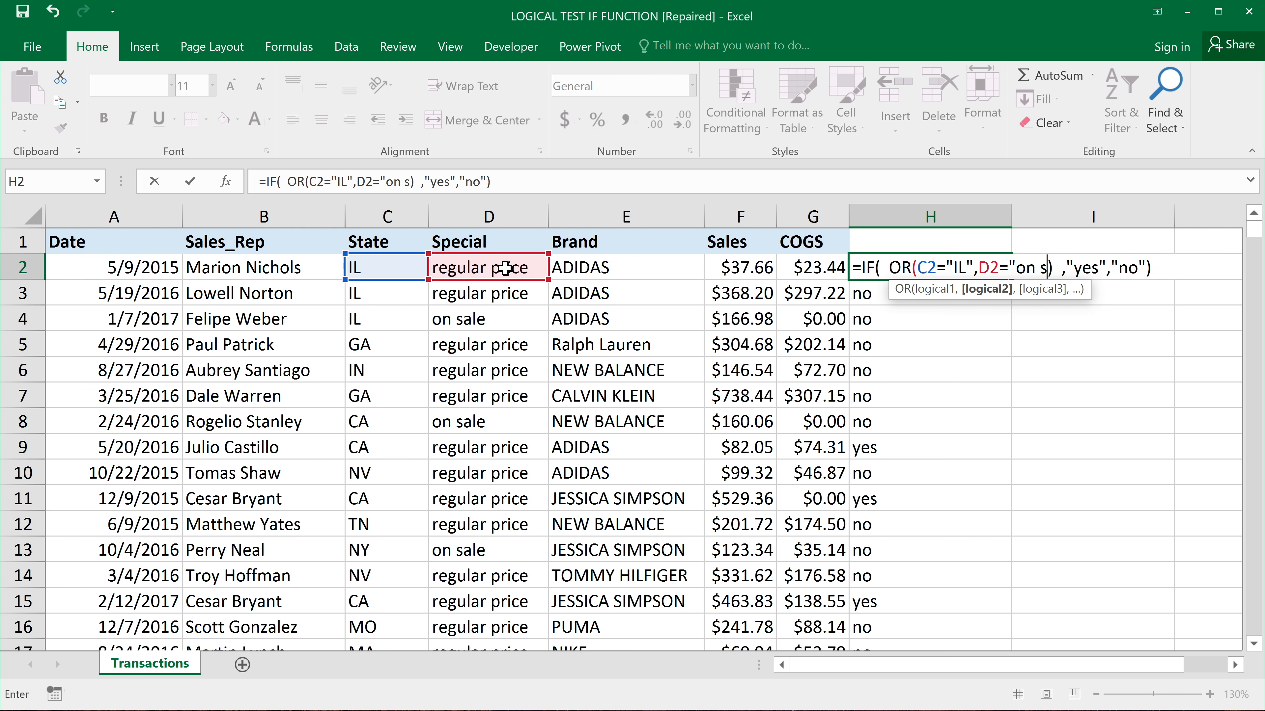
pyautogui.write('ale"')
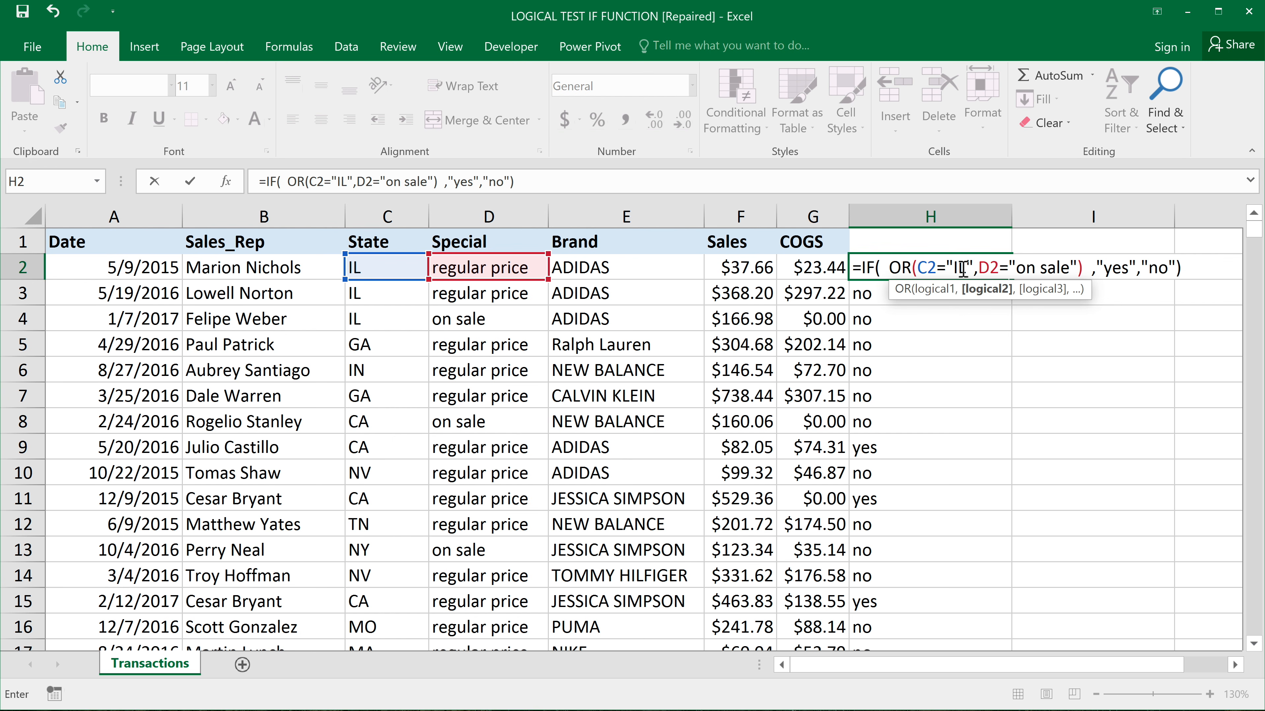
pyautogui.press('Return')
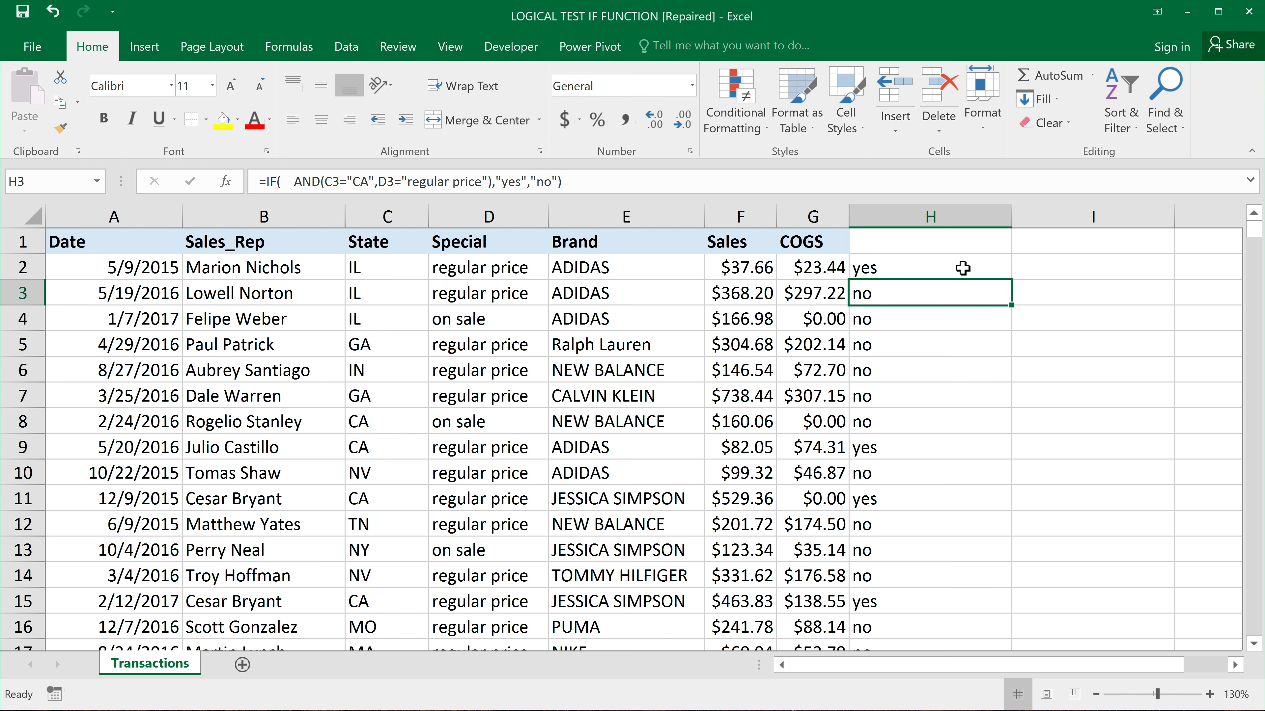
# - Review the C2="IL" condition in the H2 formula and fill the formula down through H16
pyautogui.click(963, 268)
pyautogui.doubleClick(962, 268)
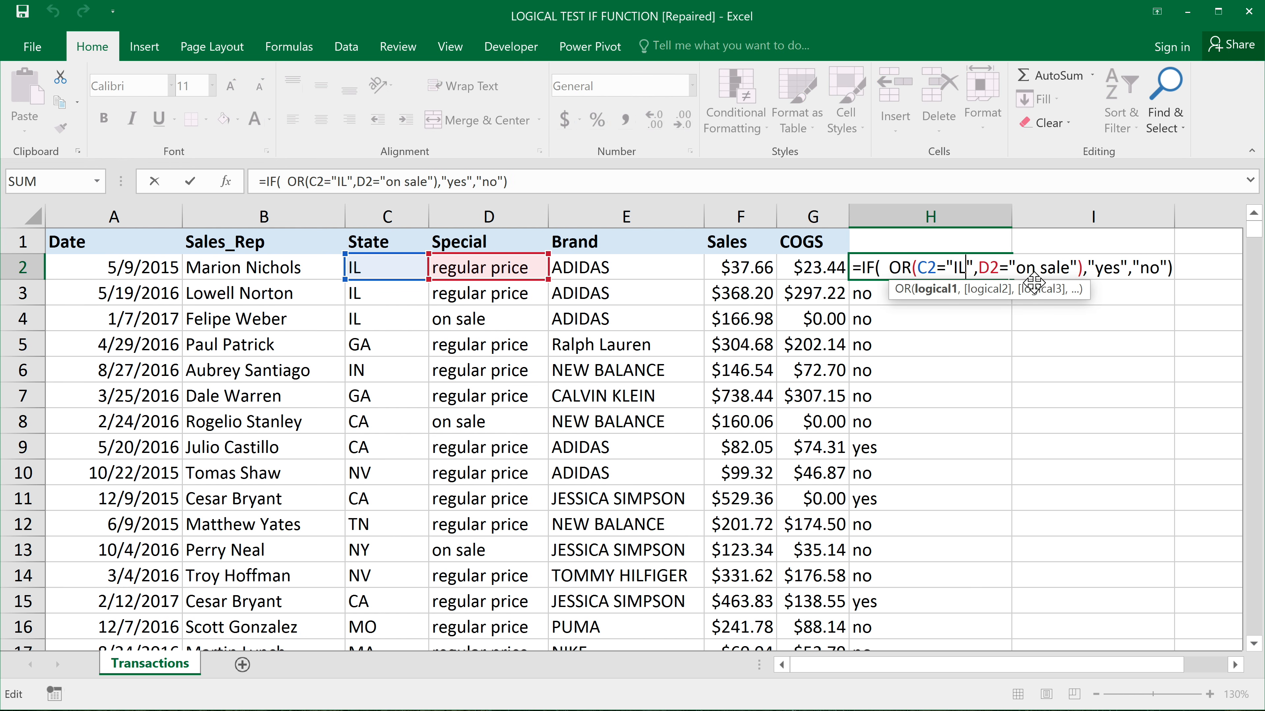
pyautogui.moveTo(918, 268); pyautogui.dragTo(973, 265)
pyautogui.press('Return')
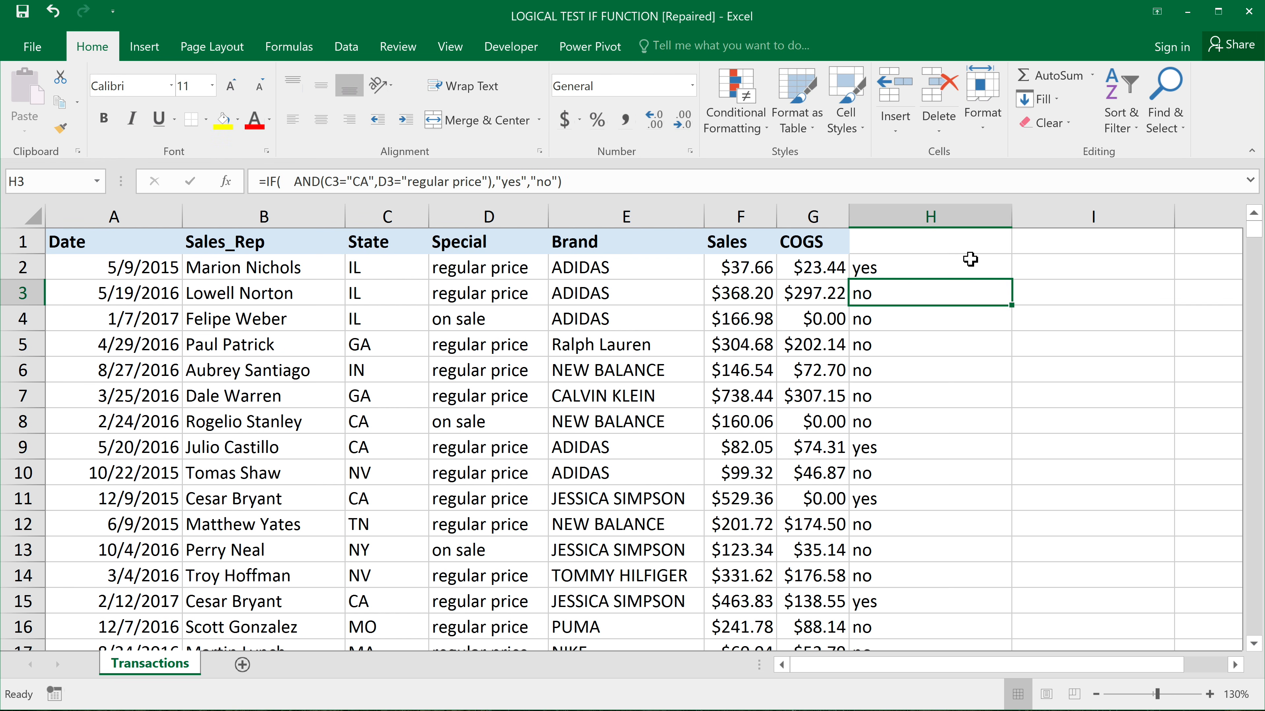
pyautogui.click(971, 266)
pyautogui.moveTo(1012, 283); pyautogui.dragTo(1010, 628)
# - Examine the OR conditions in H4 and compare the State and Special values in rows 4, 5 and 8 with the column H results
pyautogui.click(878, 319)
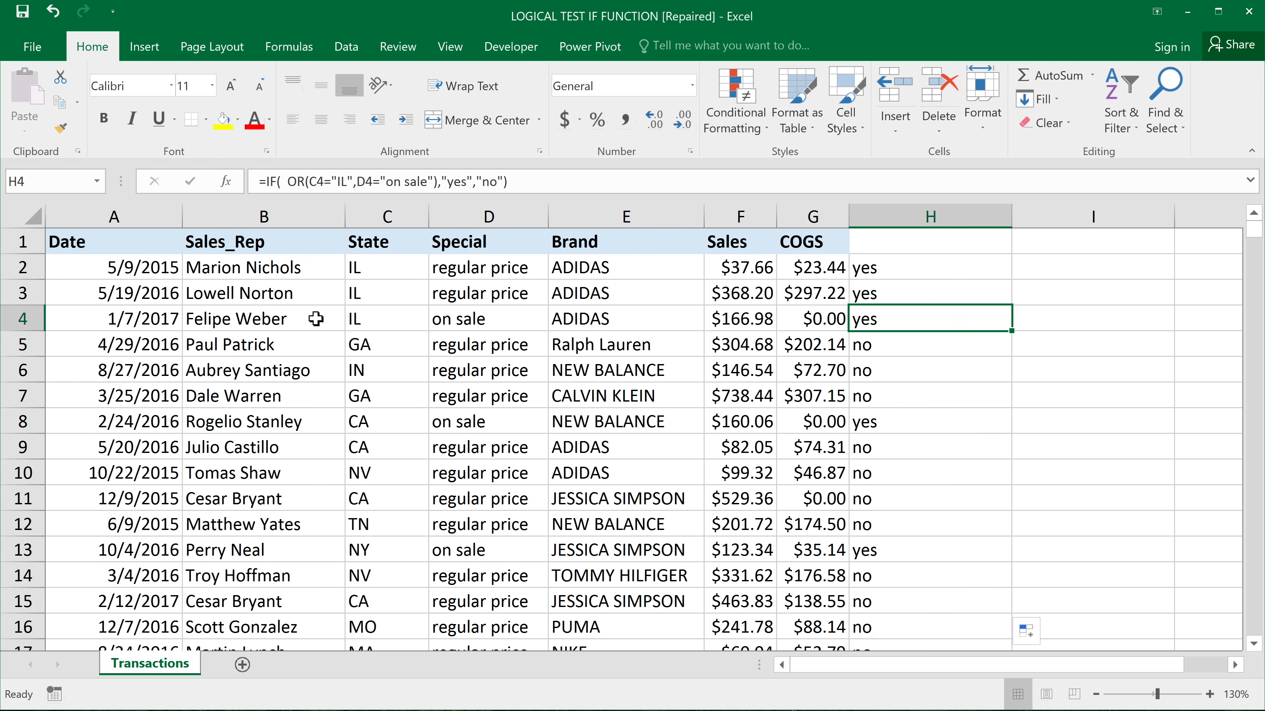
pyautogui.moveTo(363, 319); pyautogui.dragTo(493, 321)
pyautogui.doubleClick(883, 319)
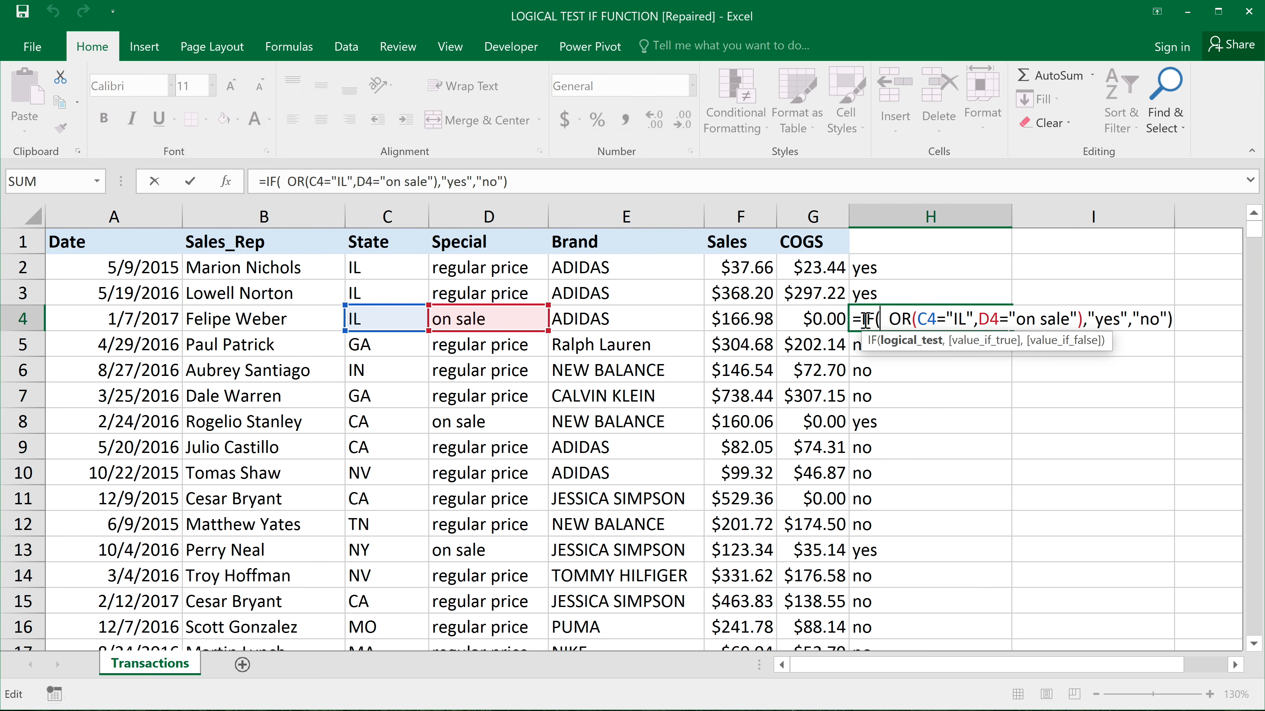
pyautogui.click(941, 318)
pyautogui.click(1045, 318)
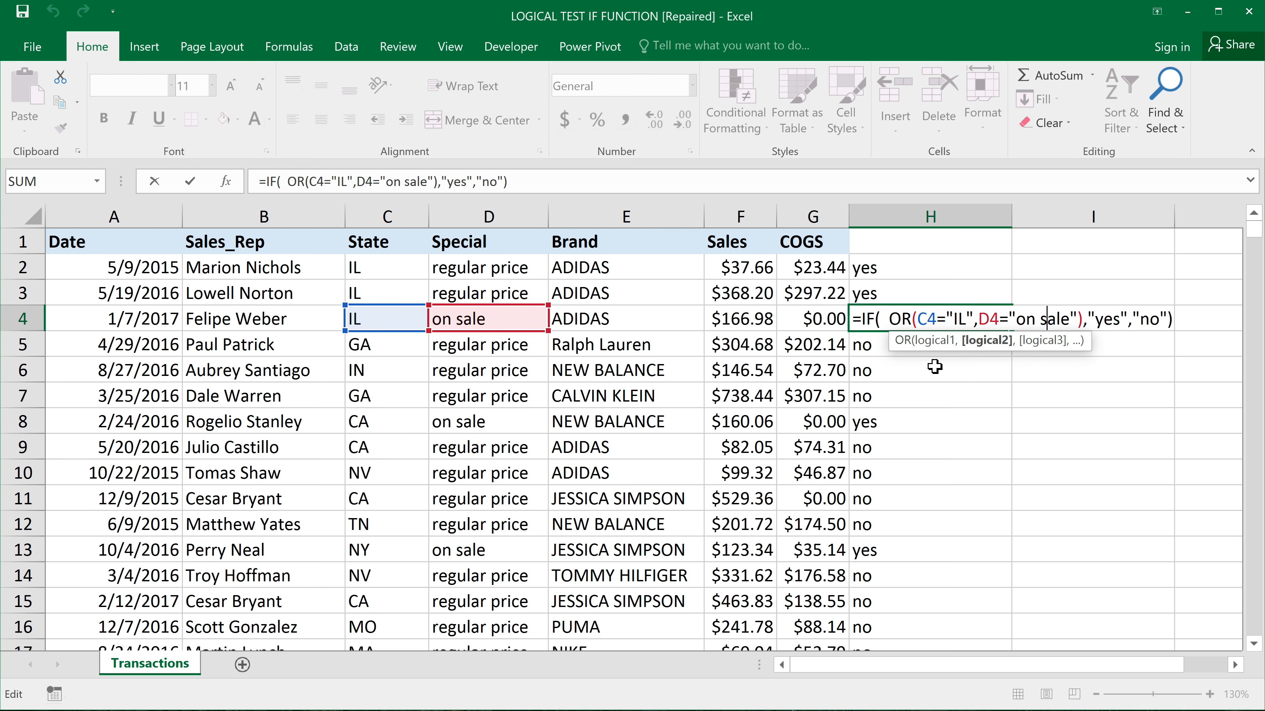
pyautogui.press('Escape')
pyautogui.moveTo(867, 349); pyautogui.dragTo(872, 384)
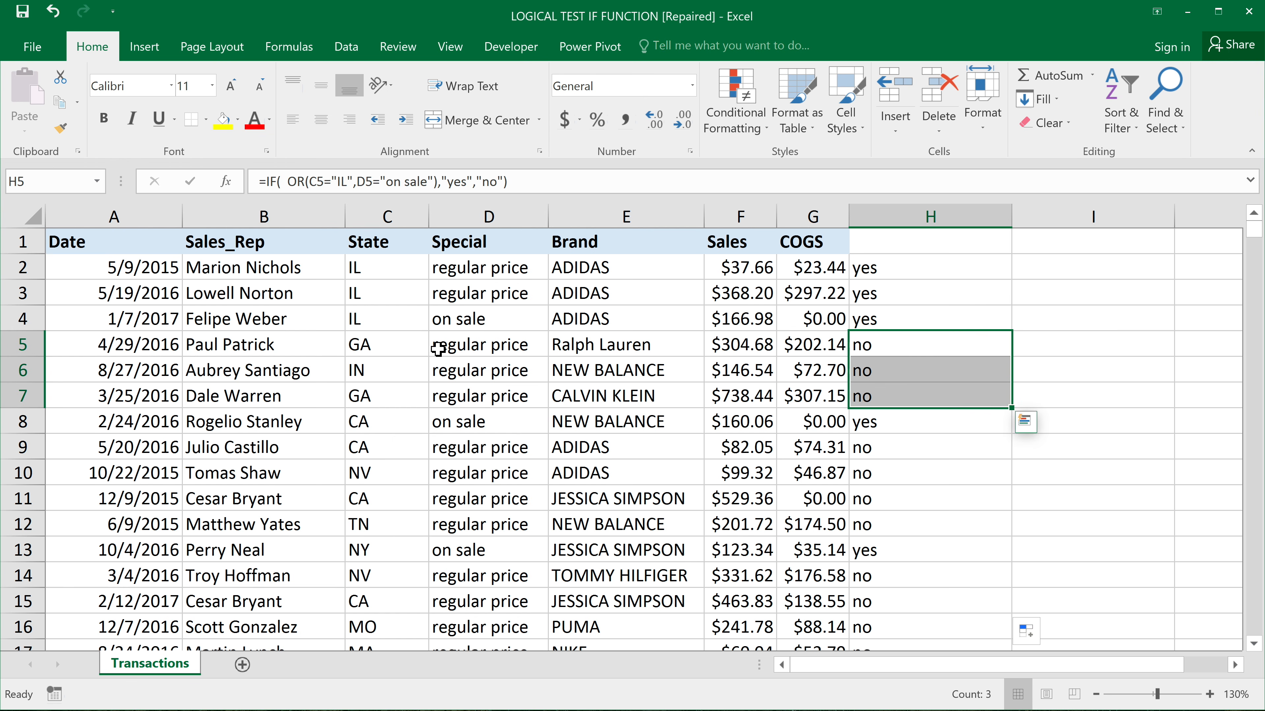
pyautogui.moveTo(407, 345); pyautogui.dragTo(456, 345)
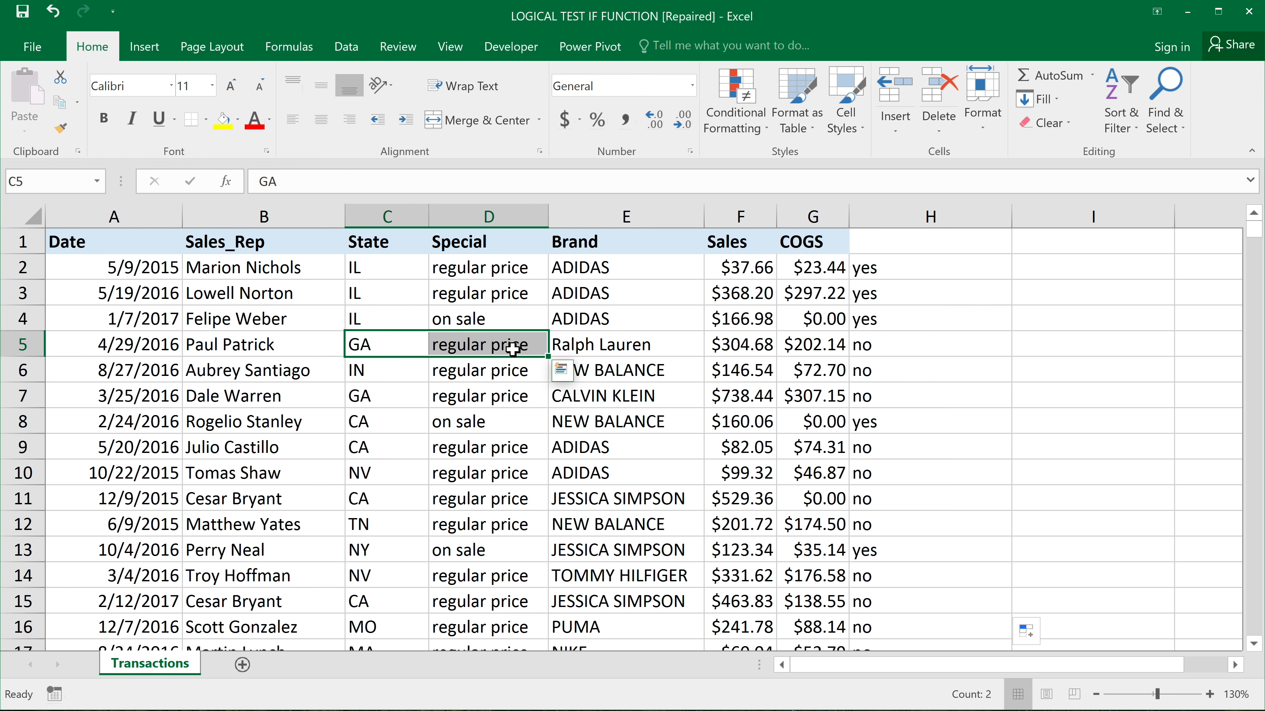
pyautogui.moveTo(385, 421); pyautogui.dragTo(466, 424)
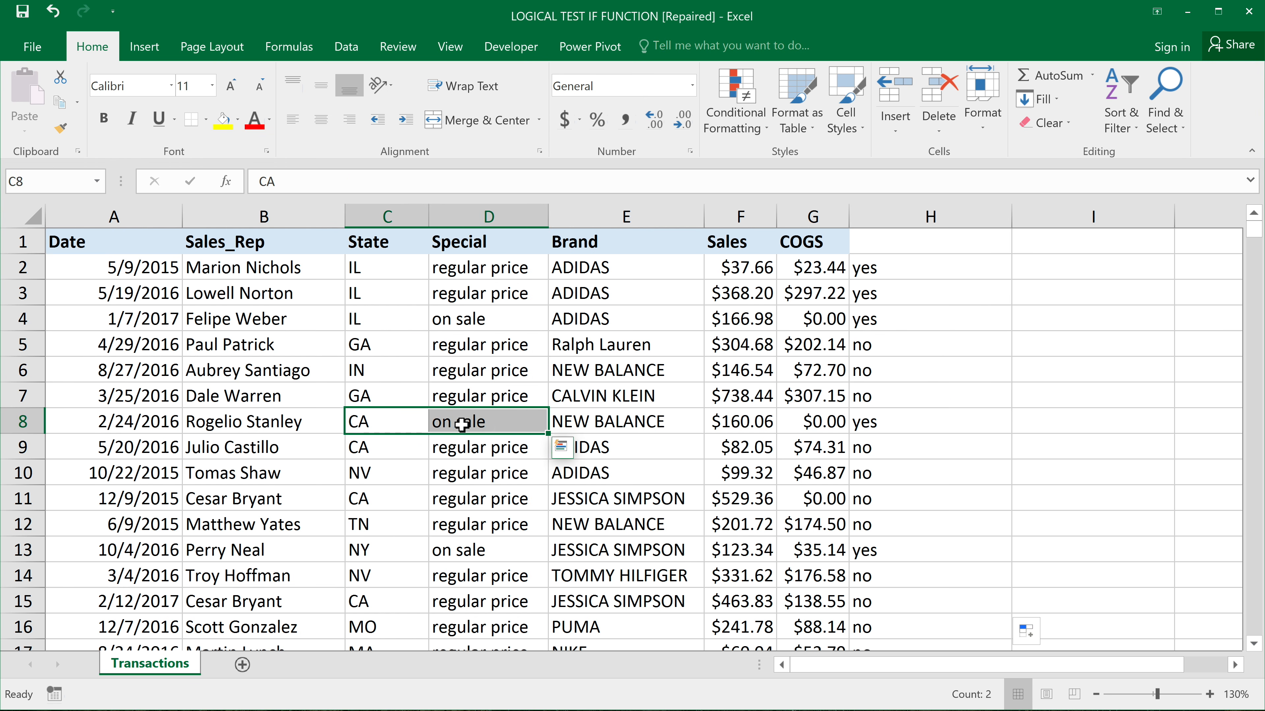
pyautogui.click(472, 426)
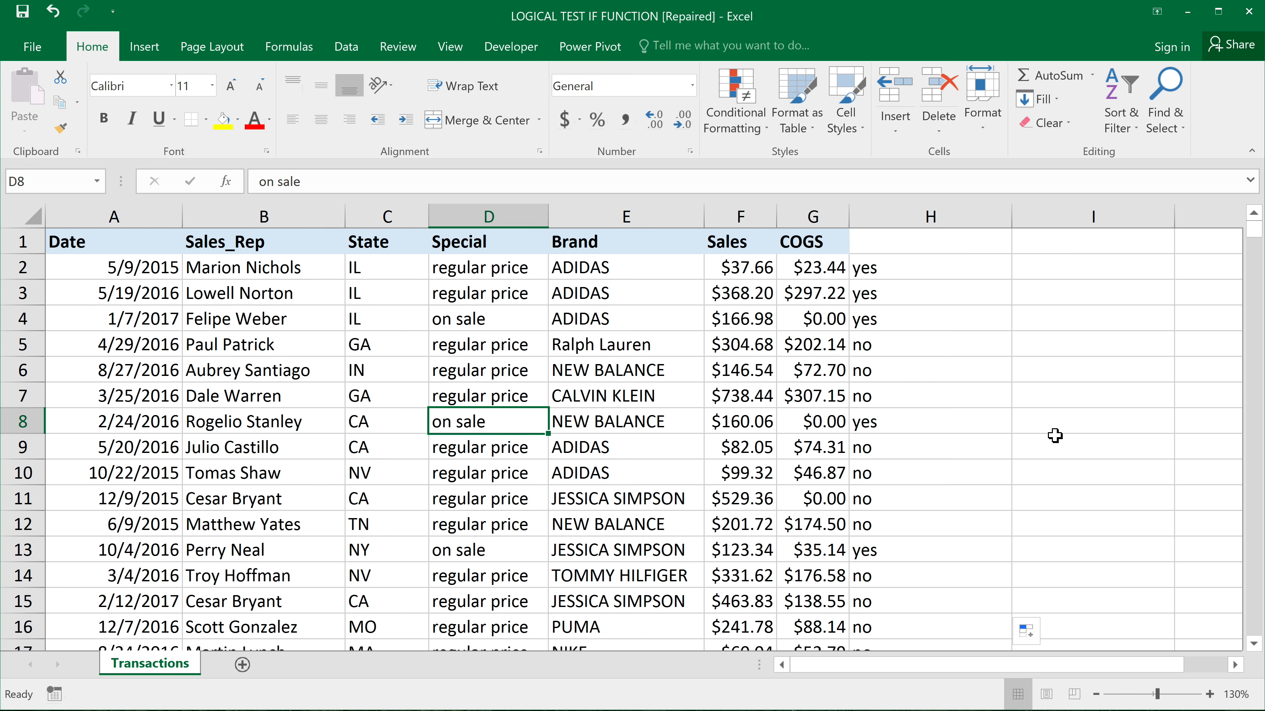
# - Replace the second OR condition in the H2 formula with C2="CA", keeping the C2="IL" condition
pyautogui.click(957, 424)
pyautogui.doubleClick(957, 424)
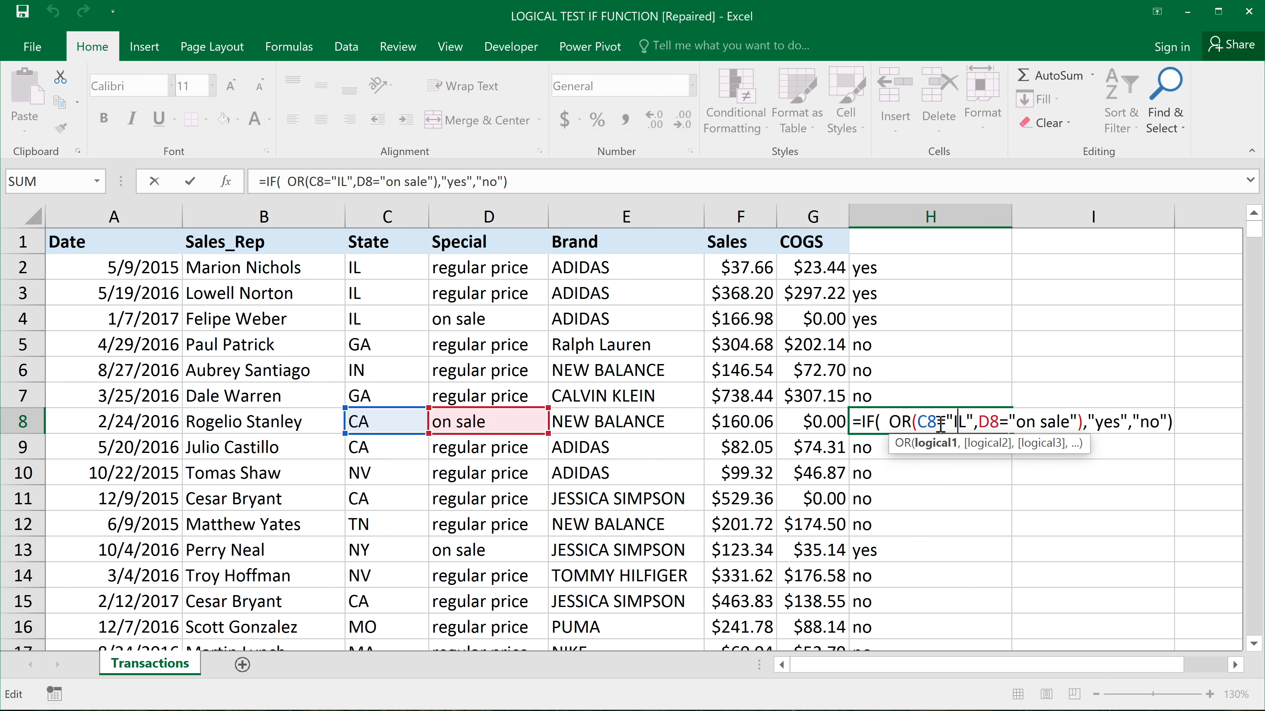
pyautogui.doubleClick(1072, 267)
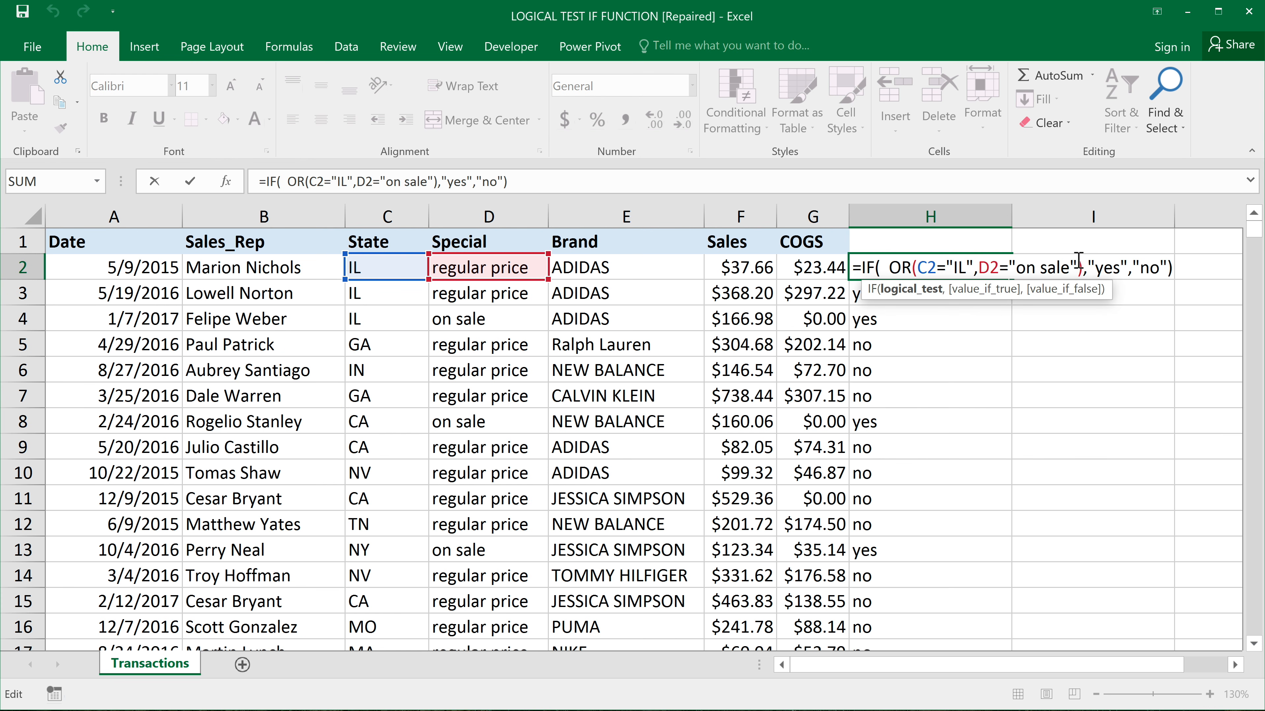
pyautogui.click(1071, 266)
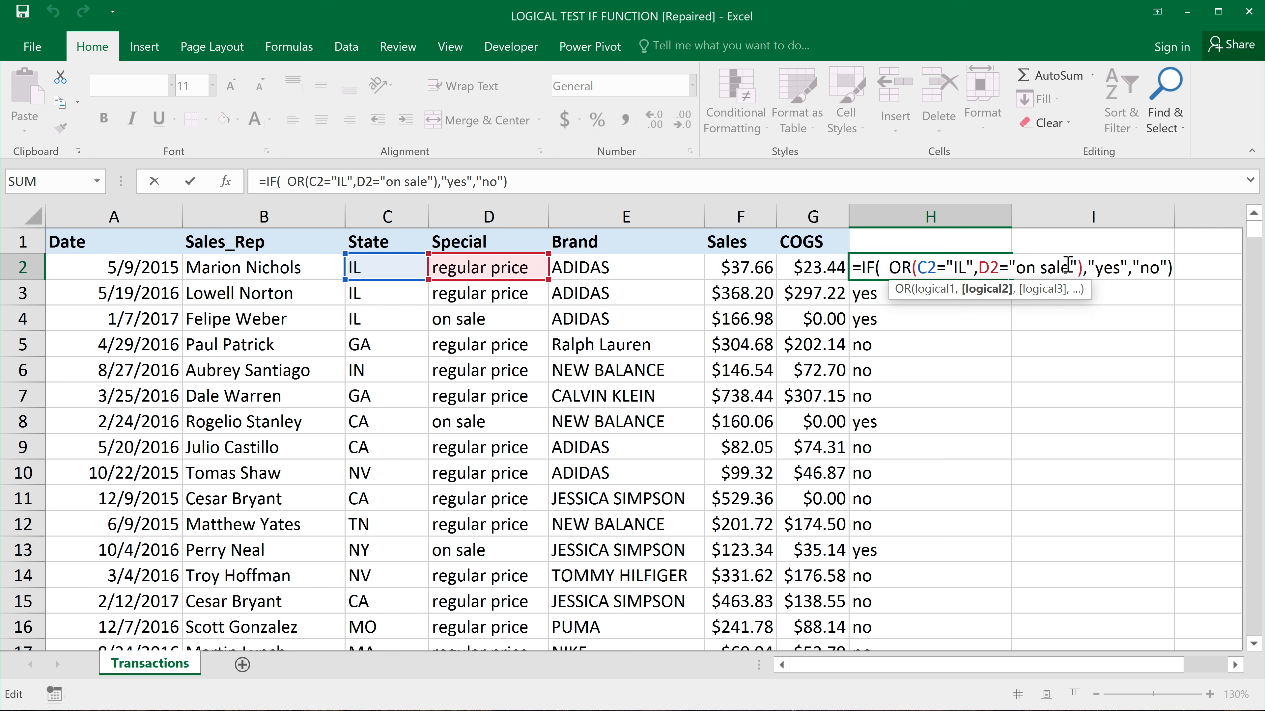
pyautogui.moveTo(1077, 267); pyautogui.dragTo(983, 264)
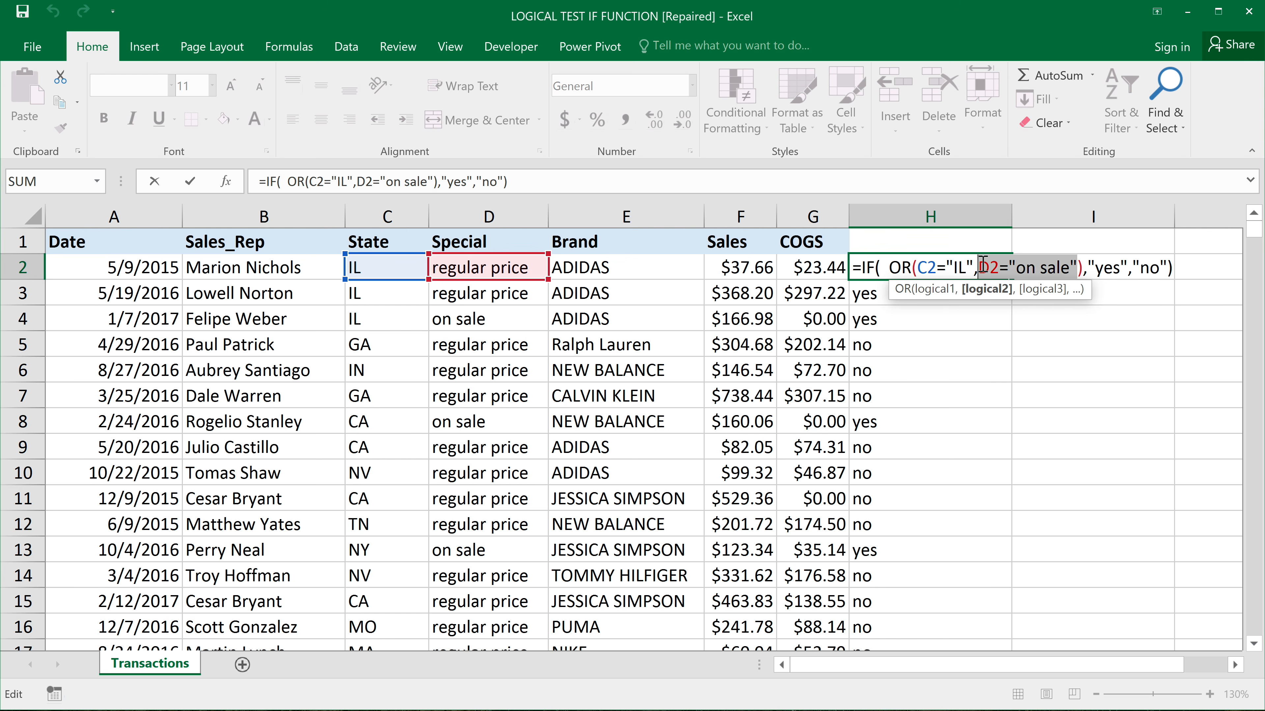
pyautogui.press('Delete')
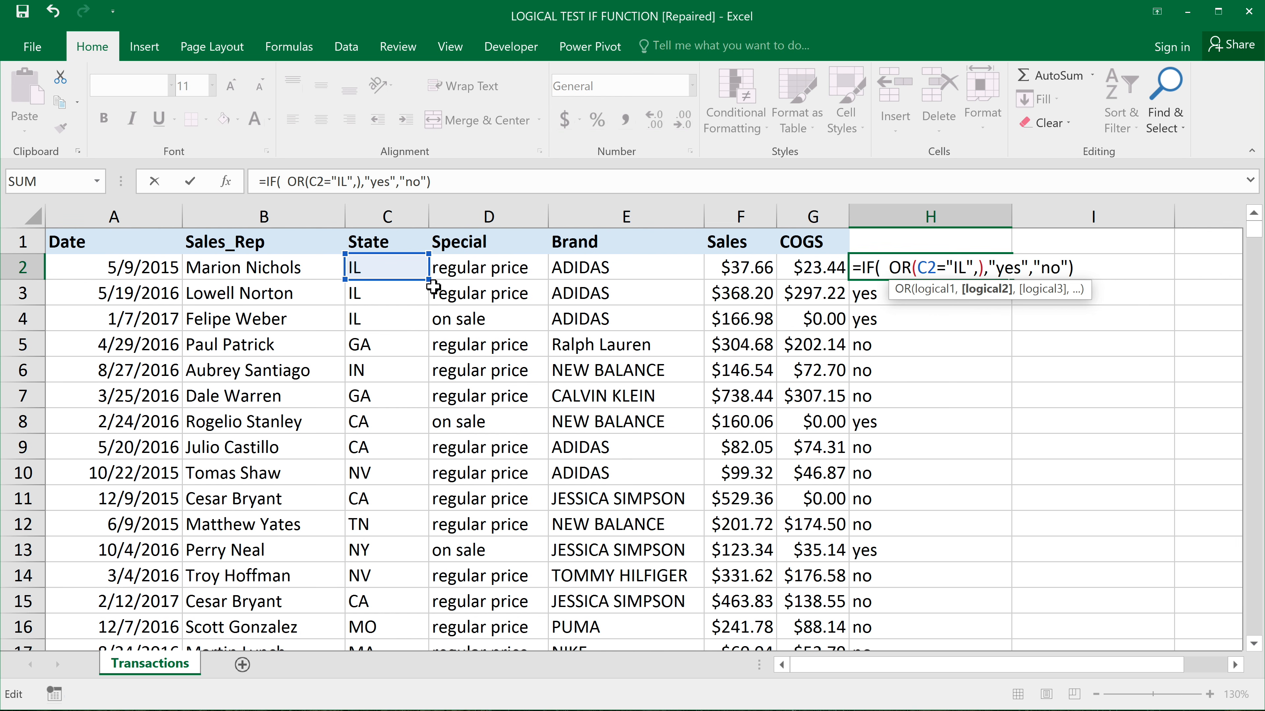
pyautogui.click(397, 269)
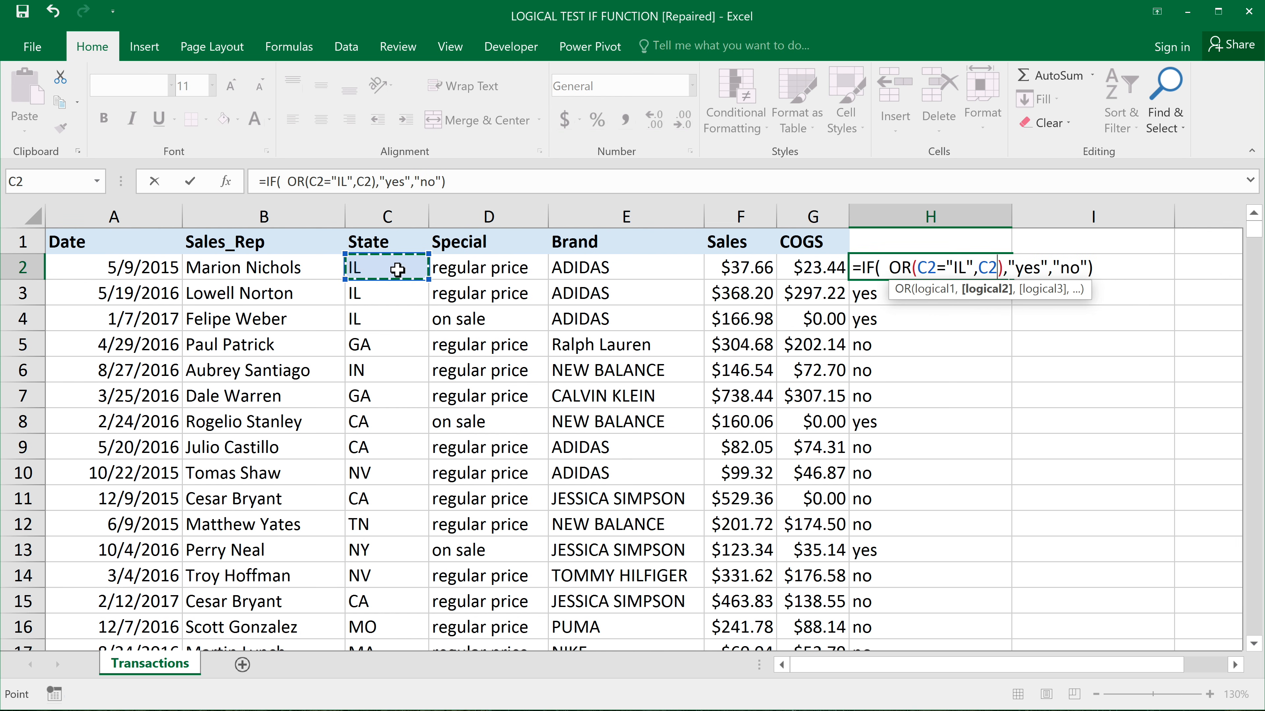
pyautogui.write('="')
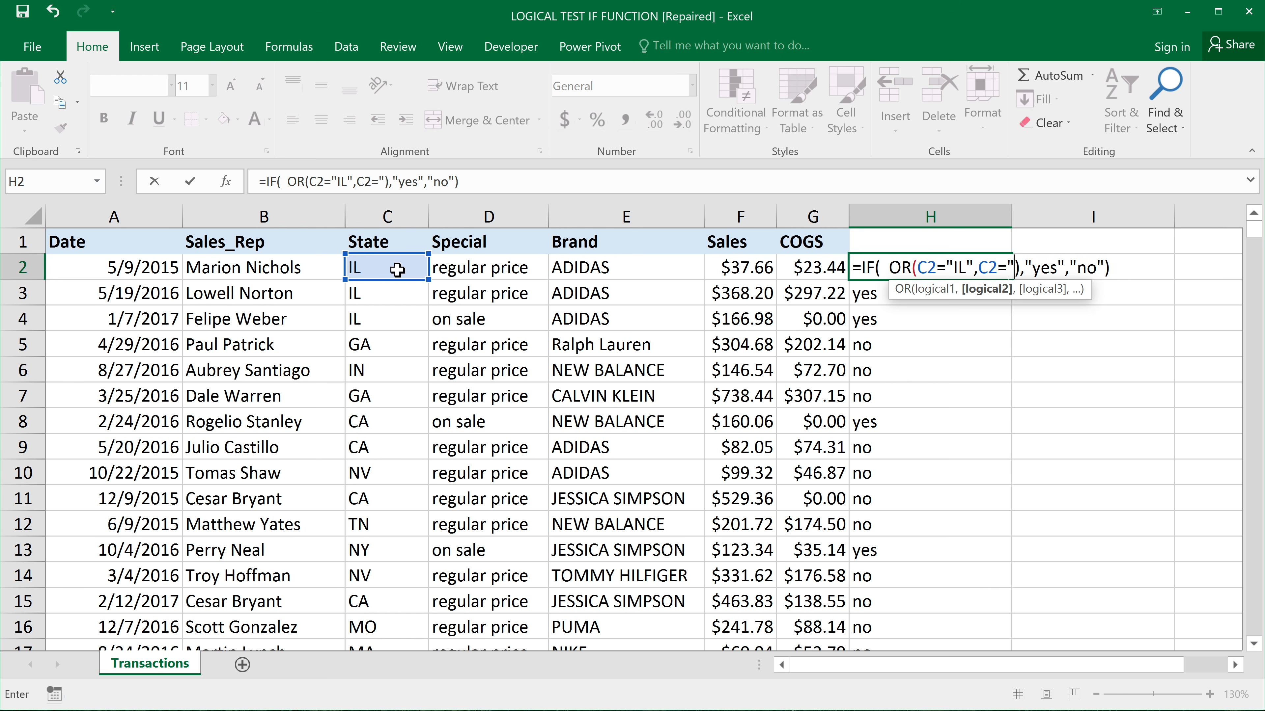
pyautogui.write('CA"')
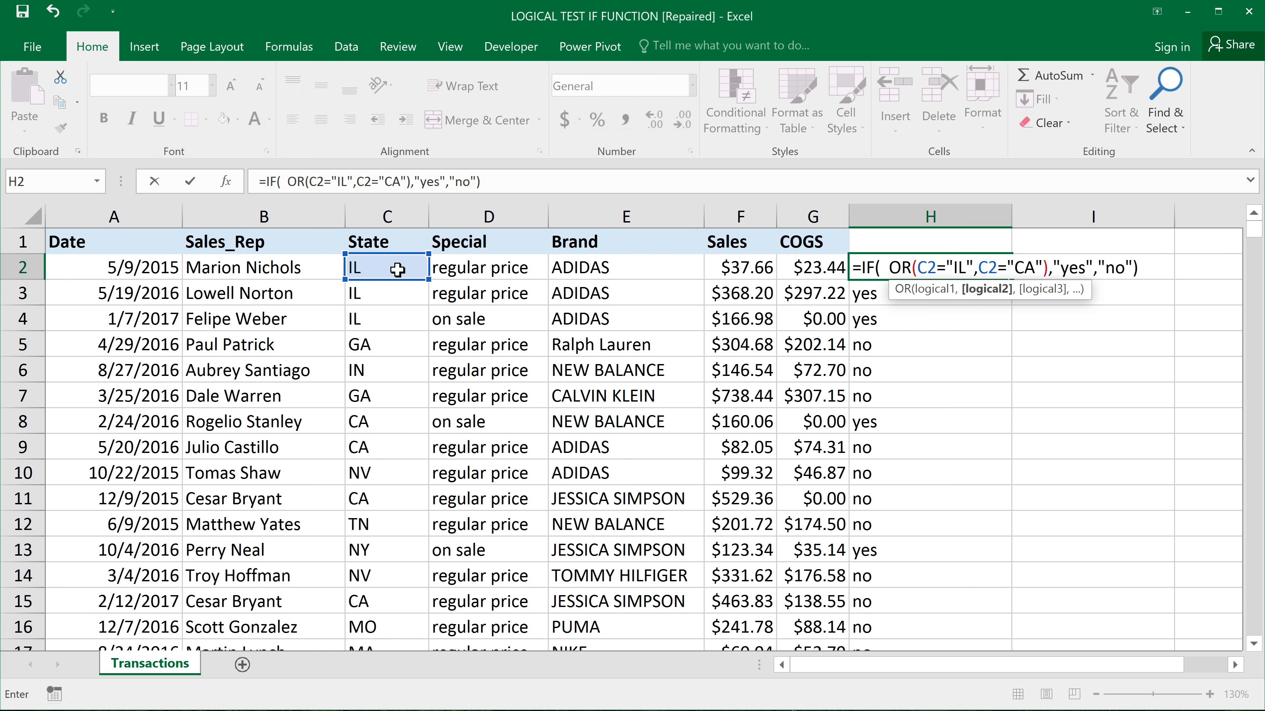
# - Change the OR function in the H2 formula to AND, testing C2="IL" and C2="CA" together
pyautogui.doubleClick(899, 267)
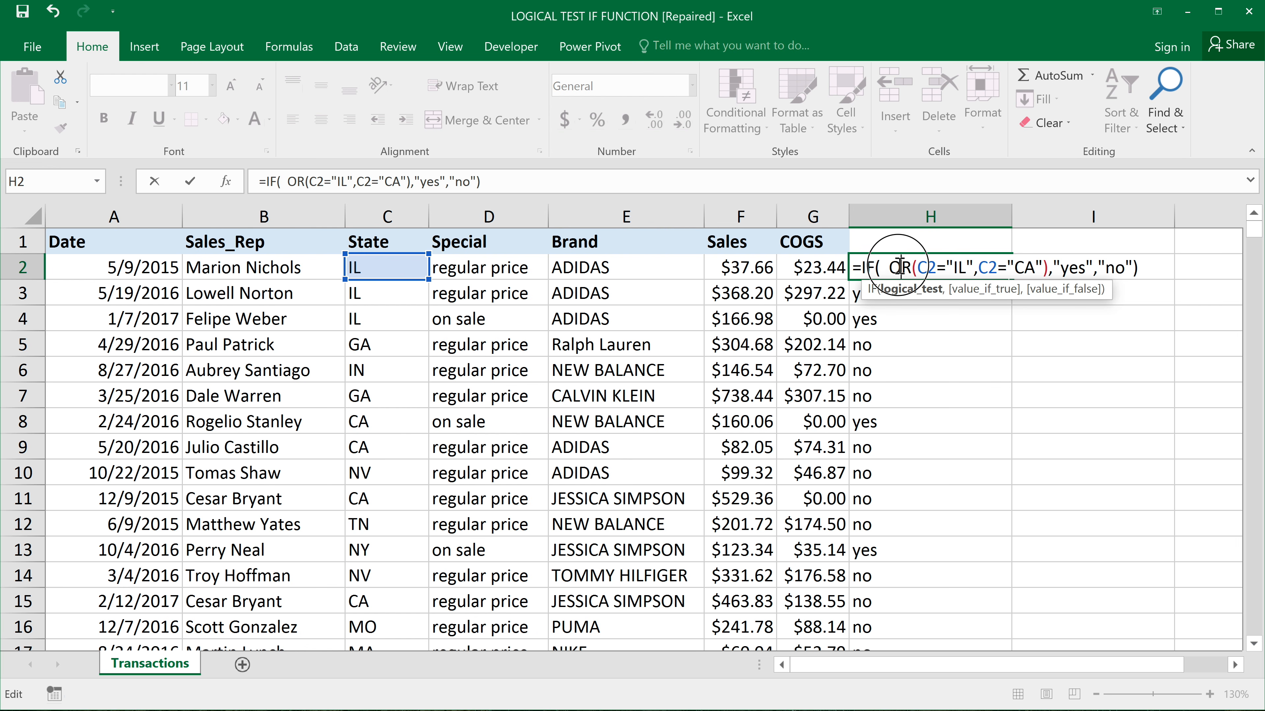
pyautogui.write('AND')
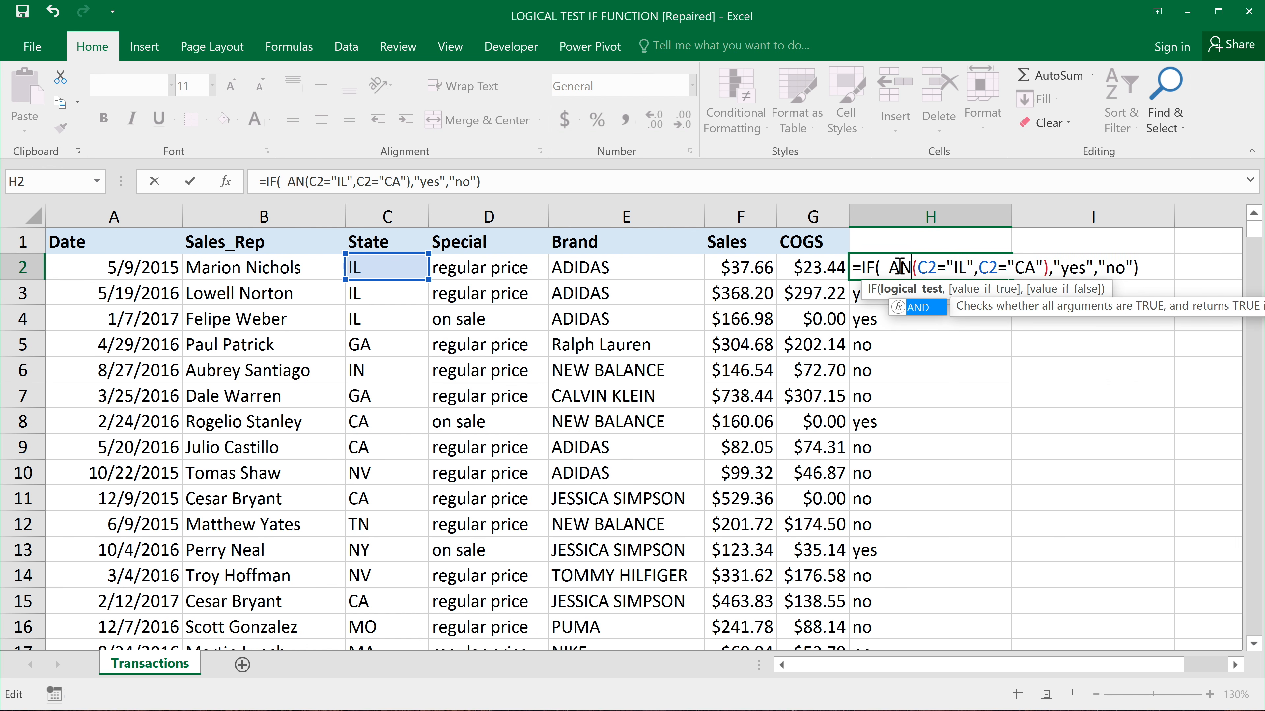
pyautogui.doubleClick(976, 269)
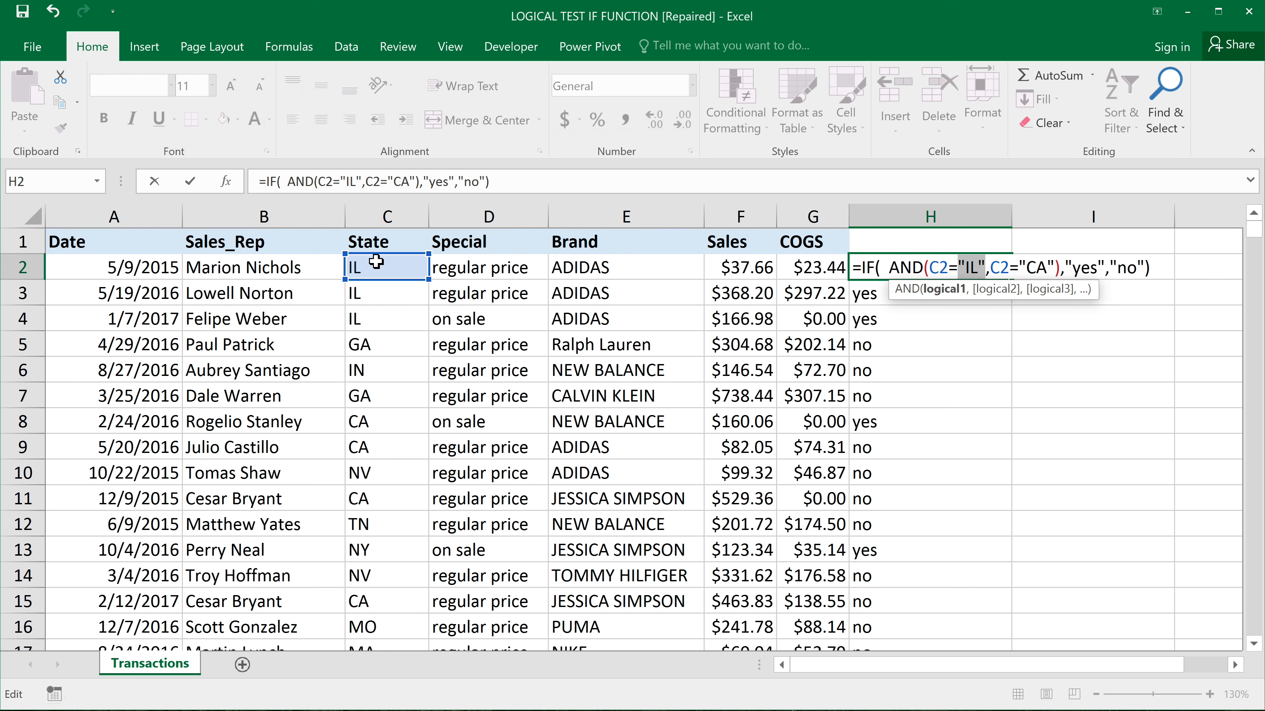
pyautogui.doubleClick(1038, 269)
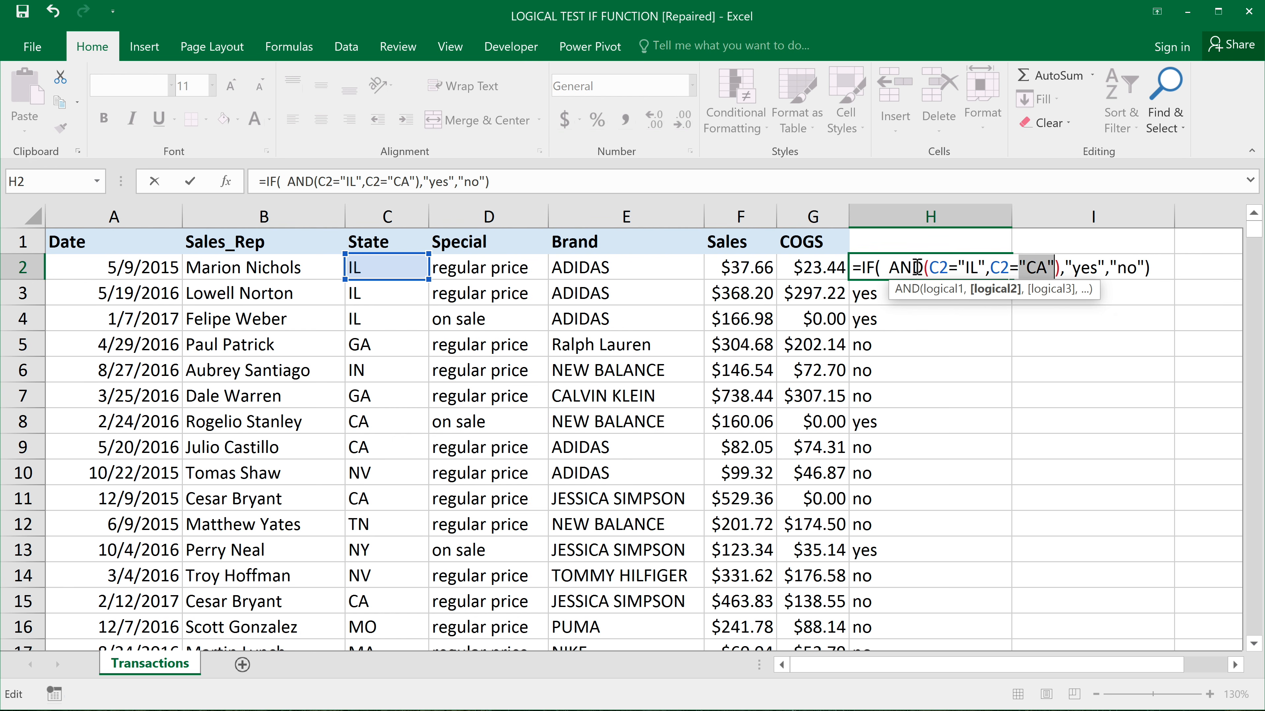
pyautogui.press('Return')
pyautogui.press('Up')
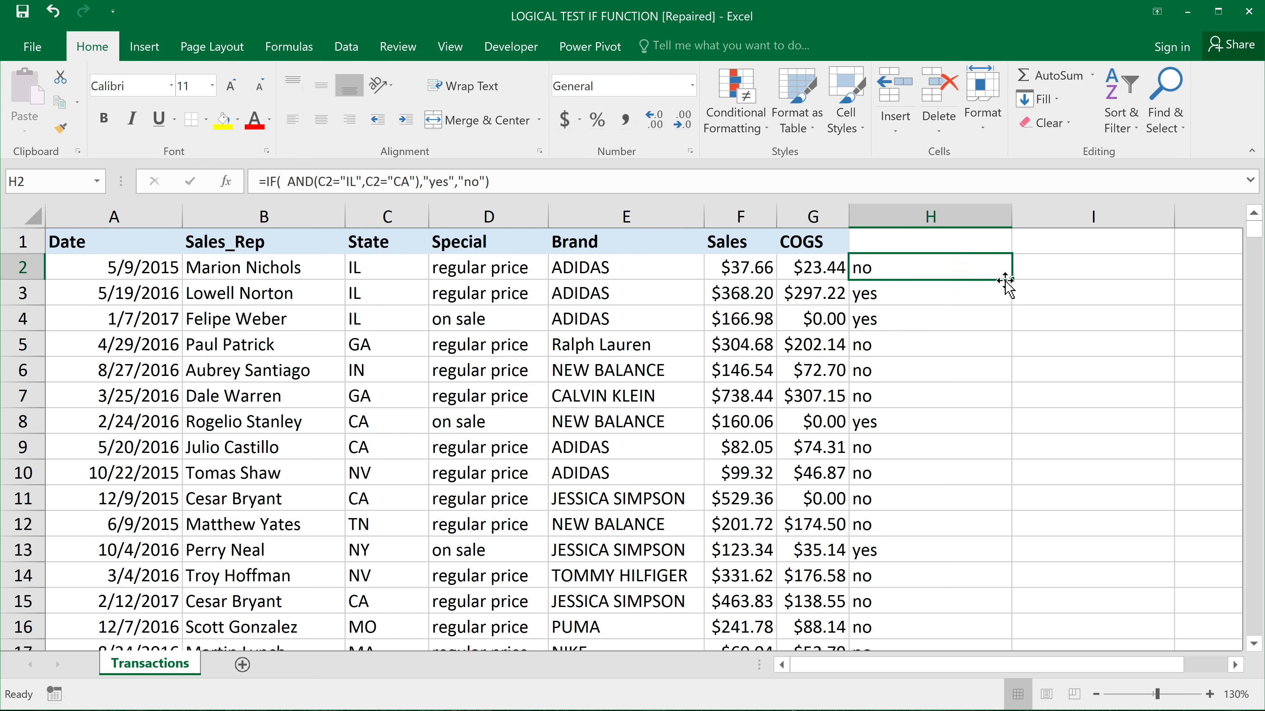
# - Fill the AND version of the formula from H2 down to H17
pyautogui.moveTo(1010, 281); pyautogui.dragTo(1005, 593)
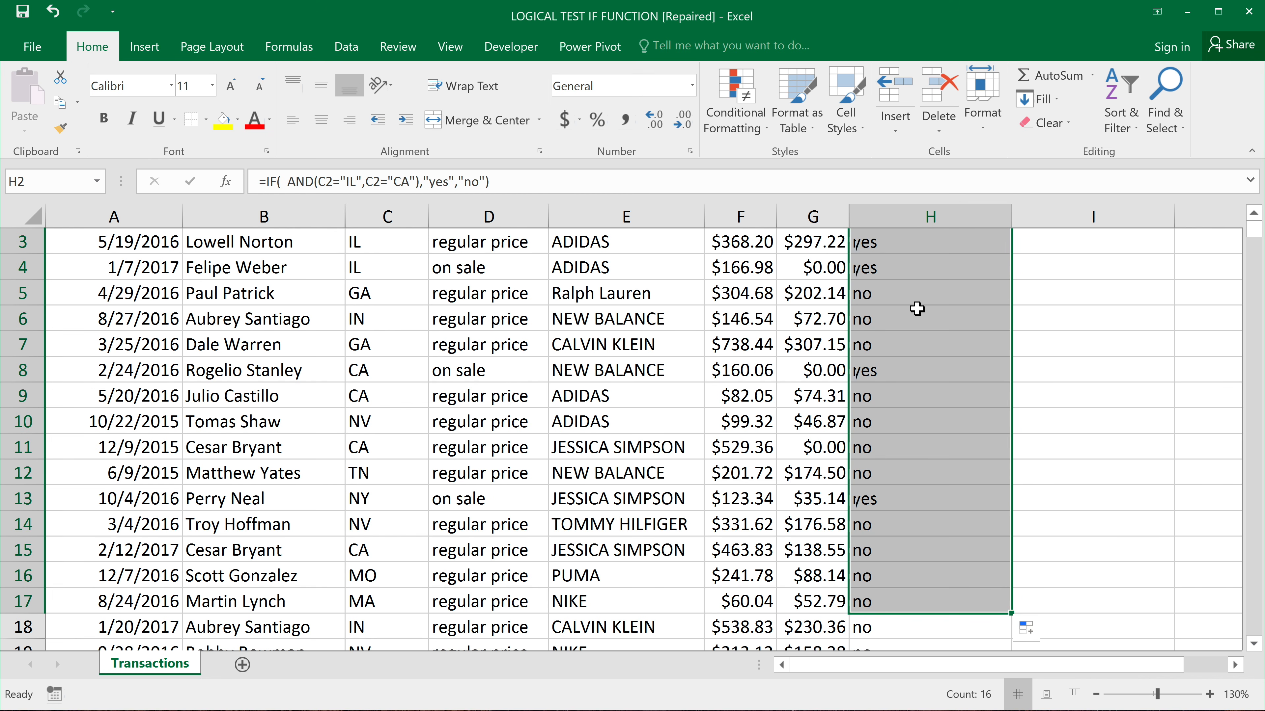
pyautogui.scroll(-1, 918, 306)
pyautogui.scroll(2, 916, 306)
# - Switch the logical function in the H2 formula from AND to OR
pyautogui.doubleClick(912, 269)
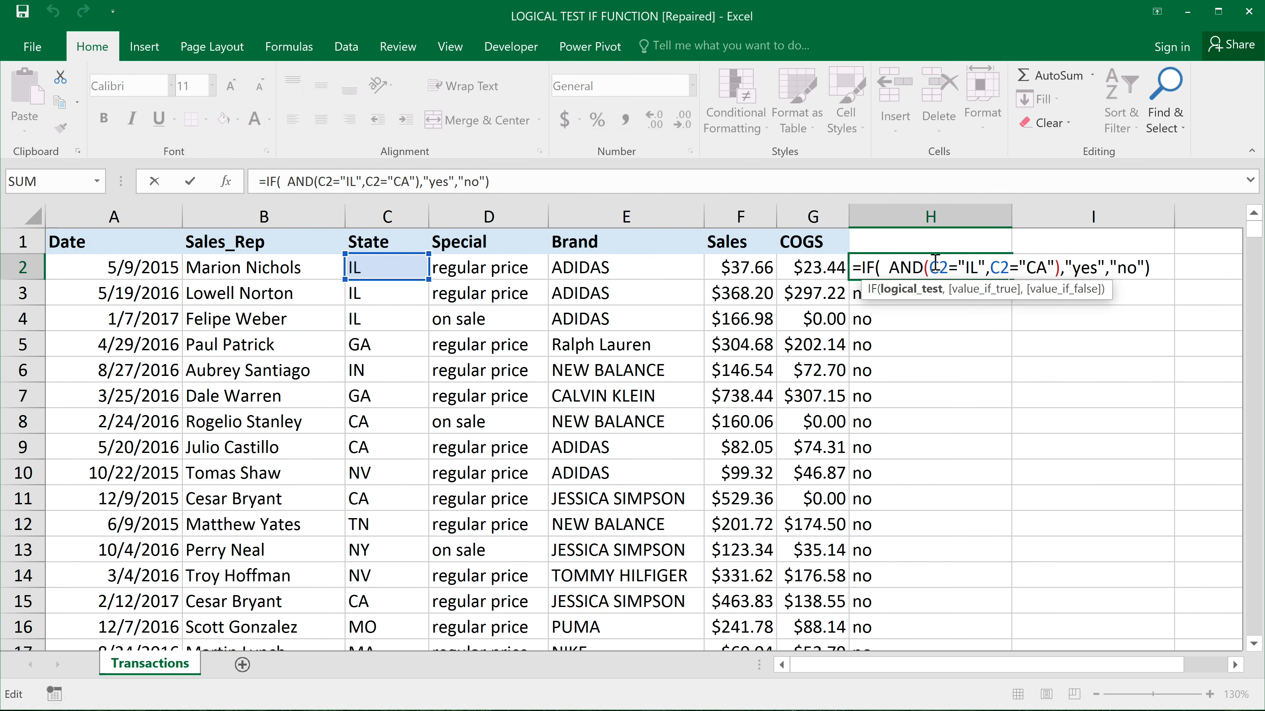
pyautogui.doubleClick(912, 269)
pyautogui.write('OR')
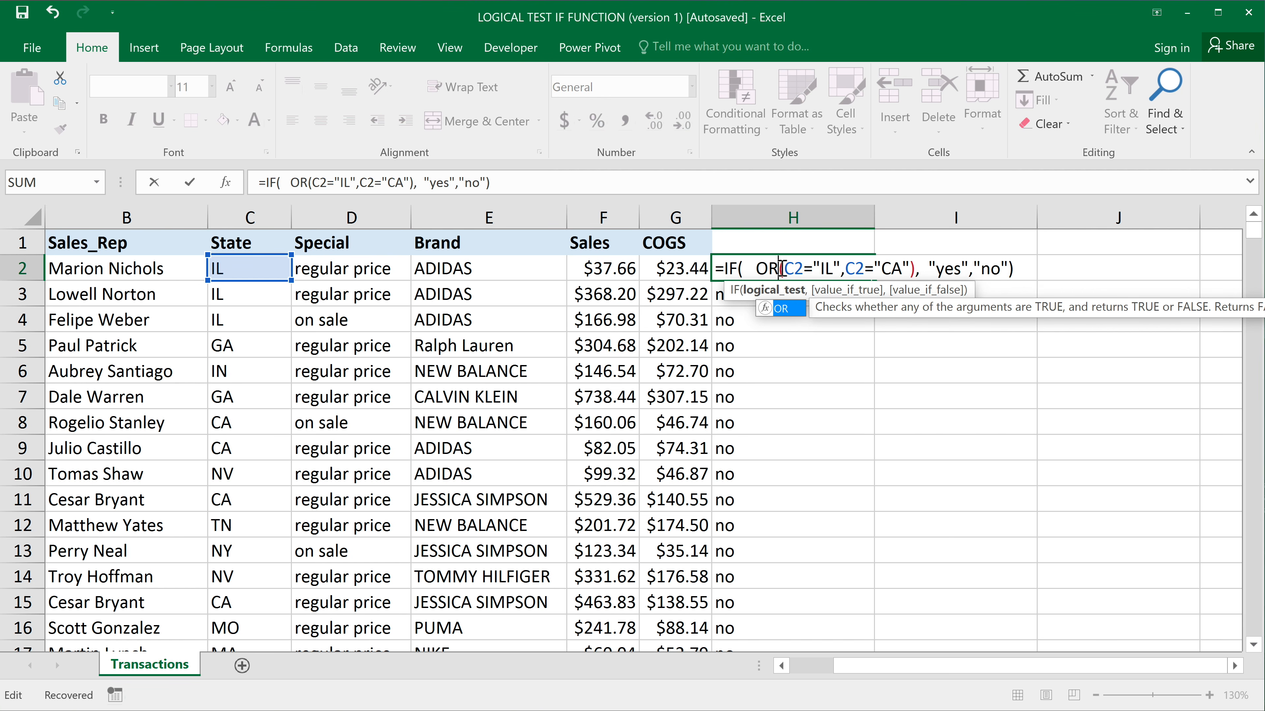
pyautogui.press('Return')
# - Fill the OR formula from H2 down to H16 and compare the results with the states in C2 and C8
pyautogui.click(816, 271)
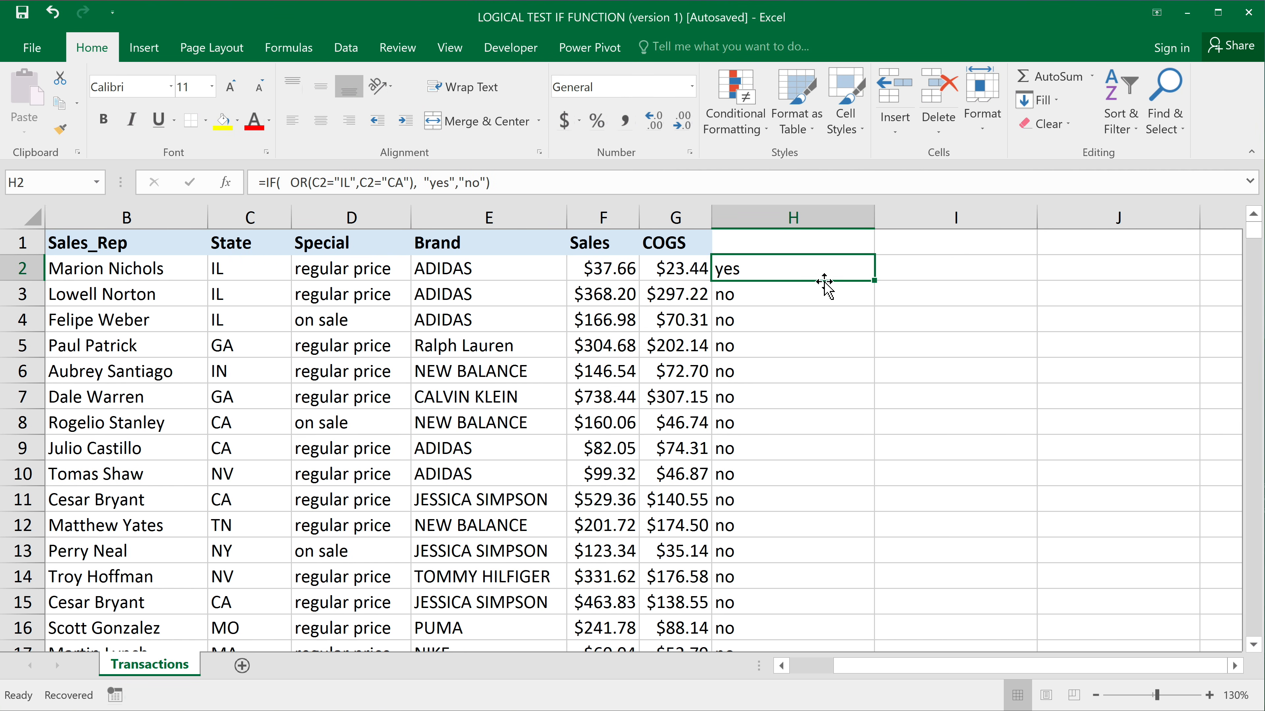
pyautogui.moveTo(872, 284); pyautogui.dragTo(873, 640)
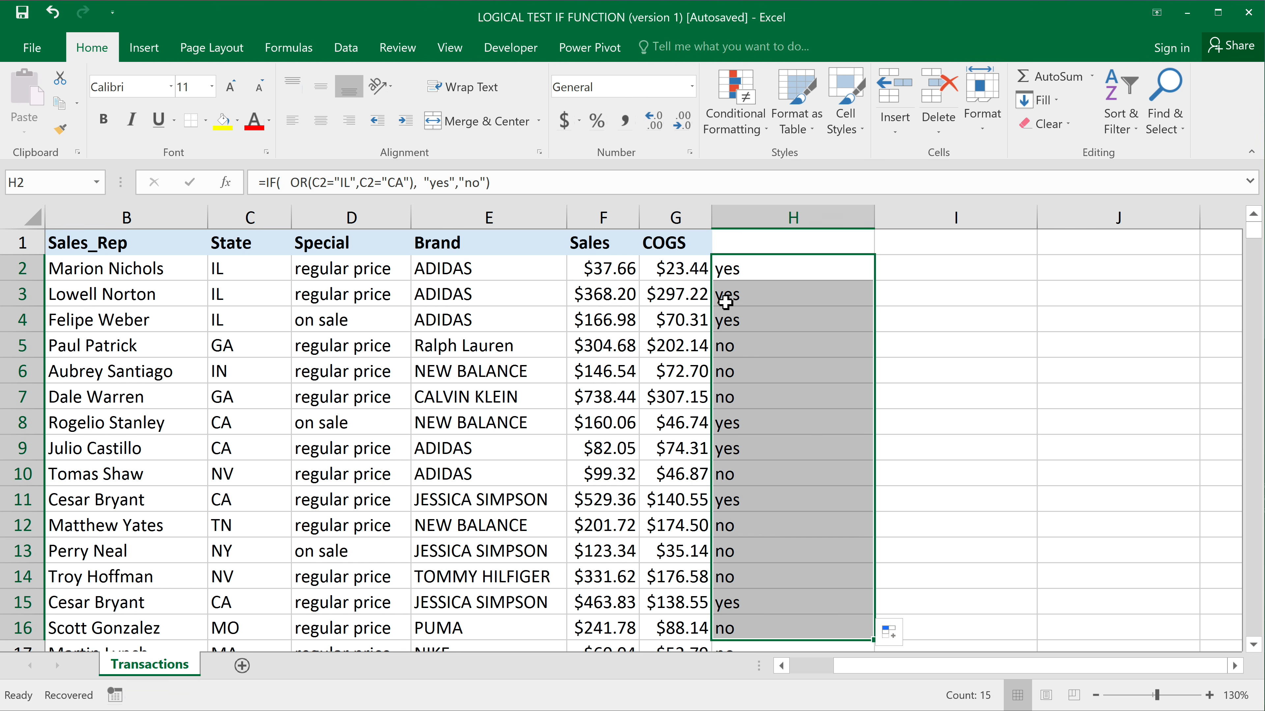
pyautogui.click(737, 270)
pyautogui.click(256, 268)
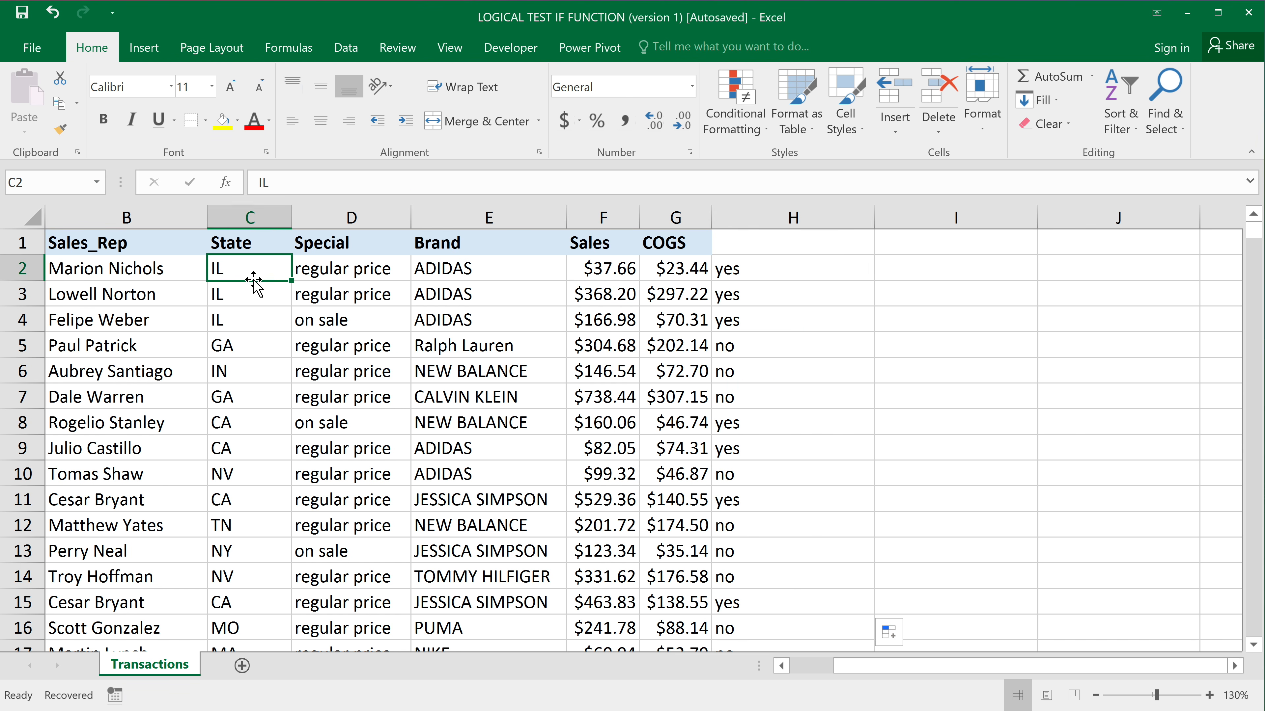
pyautogui.click(249, 427)
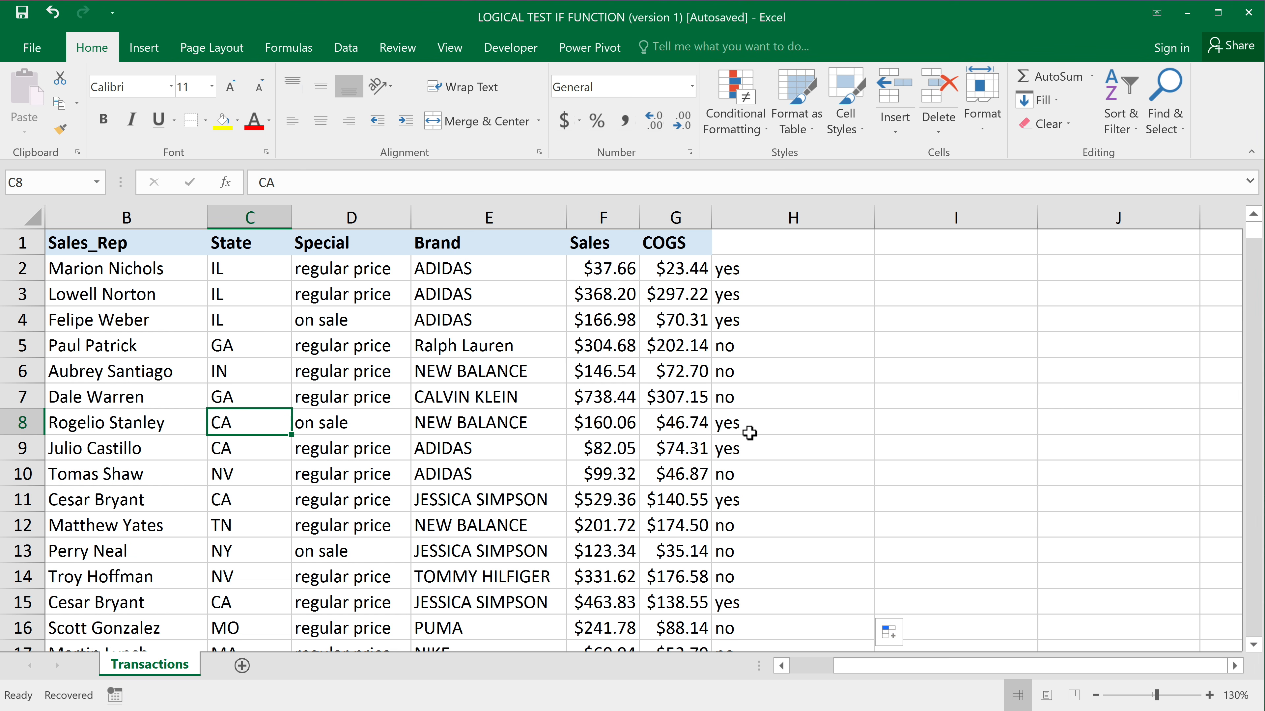
# - Replace the whole OR test in the H2 formula with XOR(TRUE), keeping the "yes" and "no" results
pyautogui.doubleClick(754, 271)
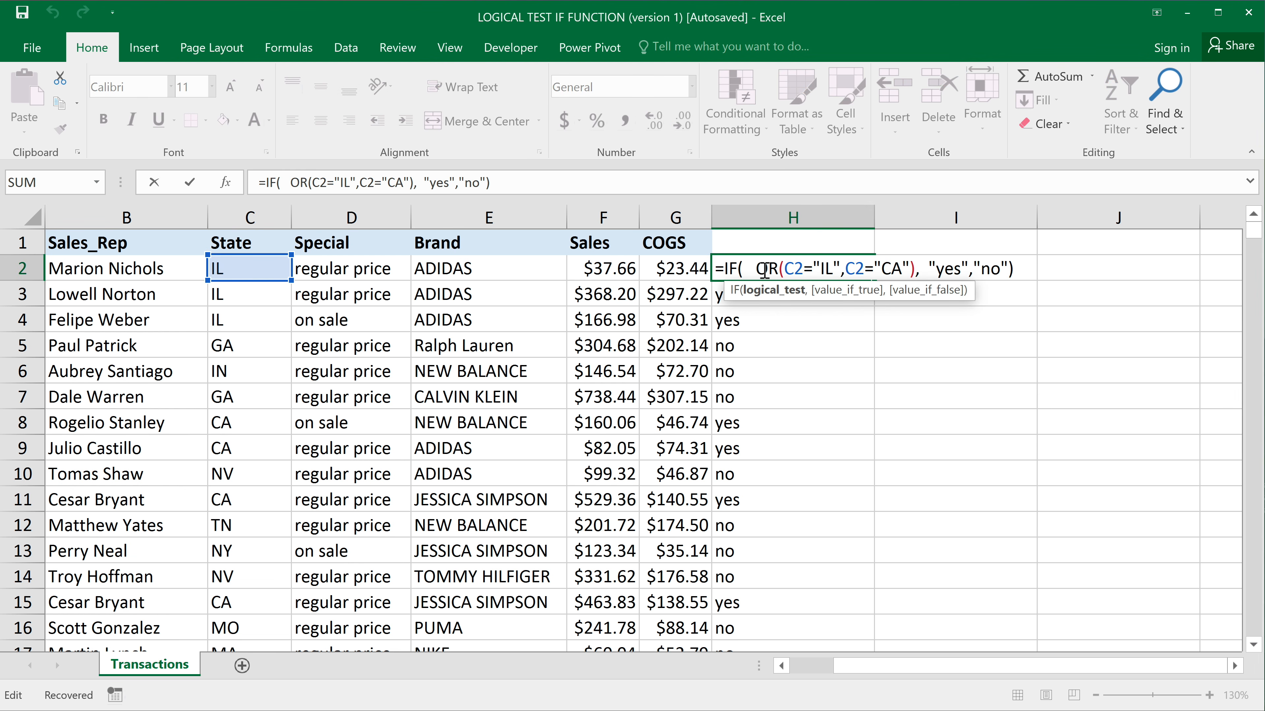
pyautogui.moveTo(760, 269); pyautogui.dragTo(915, 269)
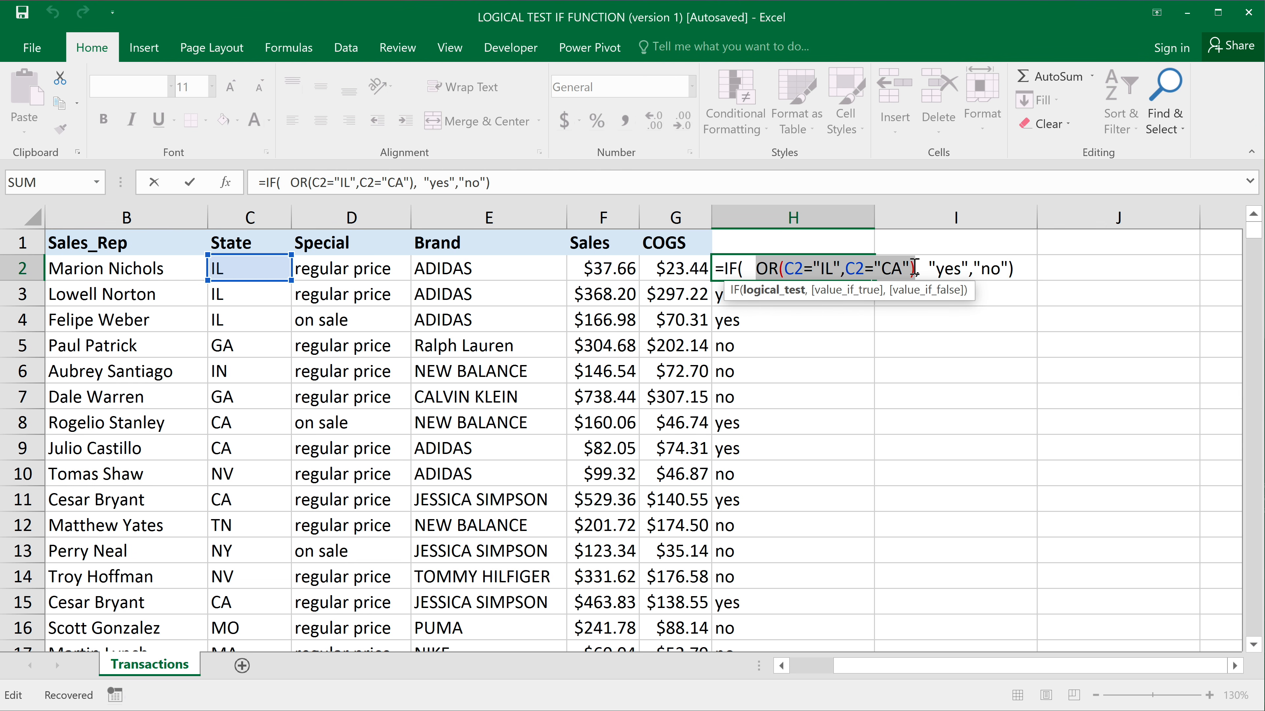
pyautogui.click(854, 269)
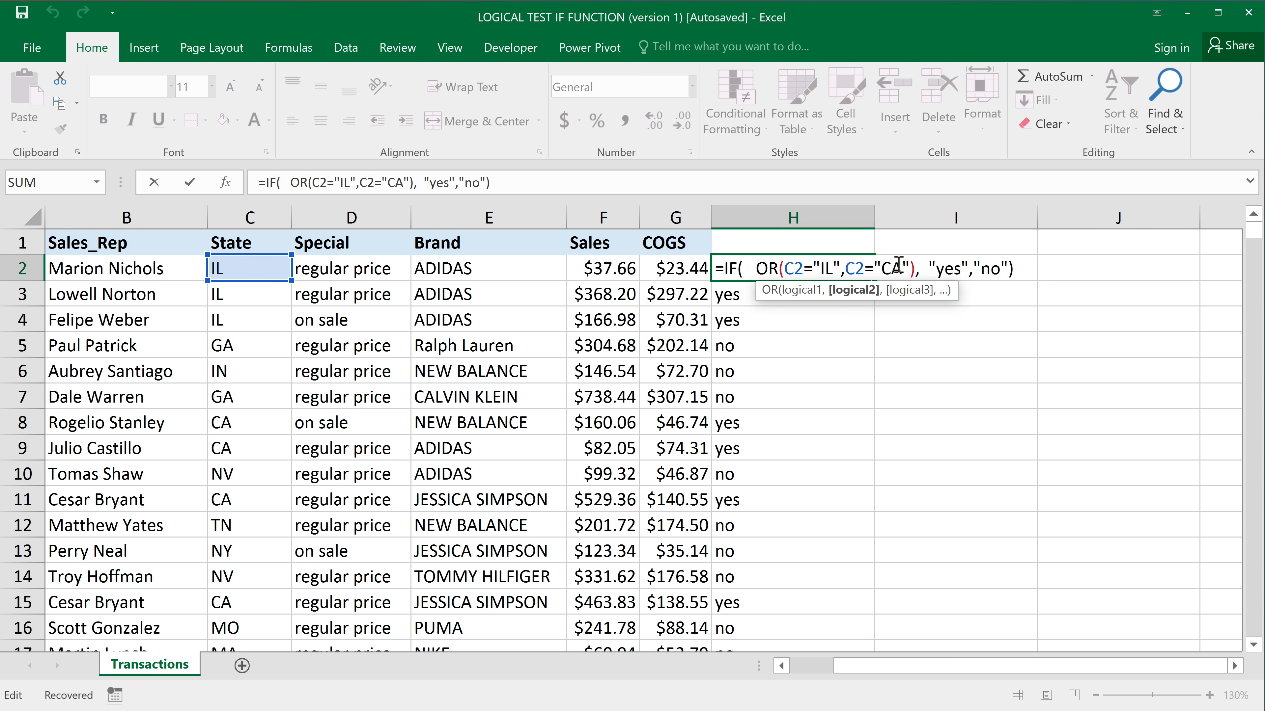
pyautogui.click(909, 268)
pyautogui.moveTo(916, 268); pyautogui.dragTo(757, 269)
pyautogui.write('XOR')
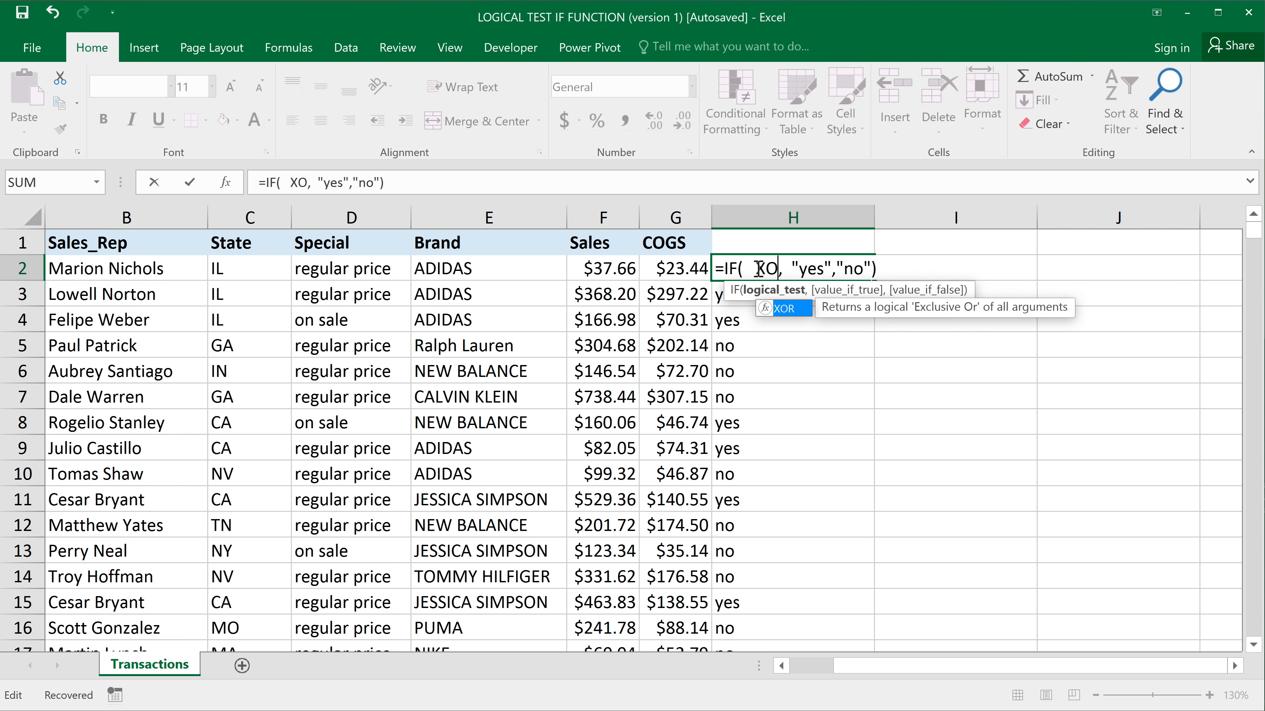
pyautogui.write('()')
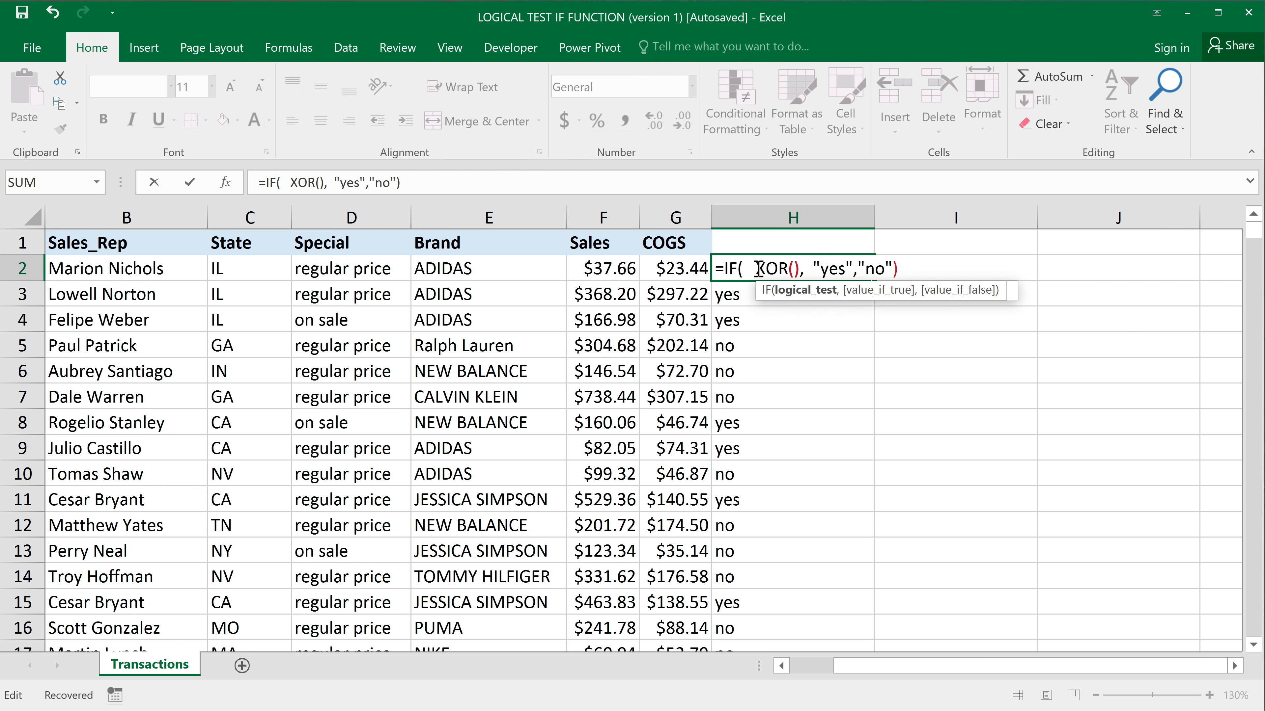
pyautogui.click(794, 269)
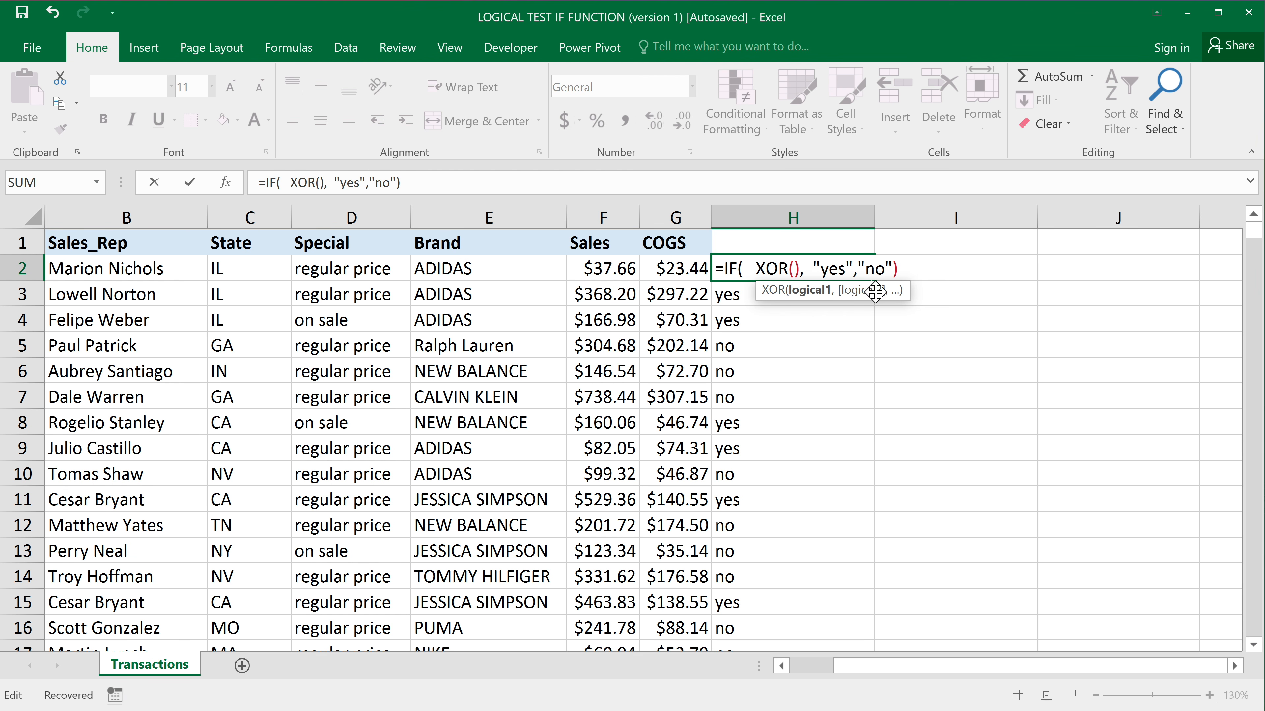
pyautogui.write('TR')
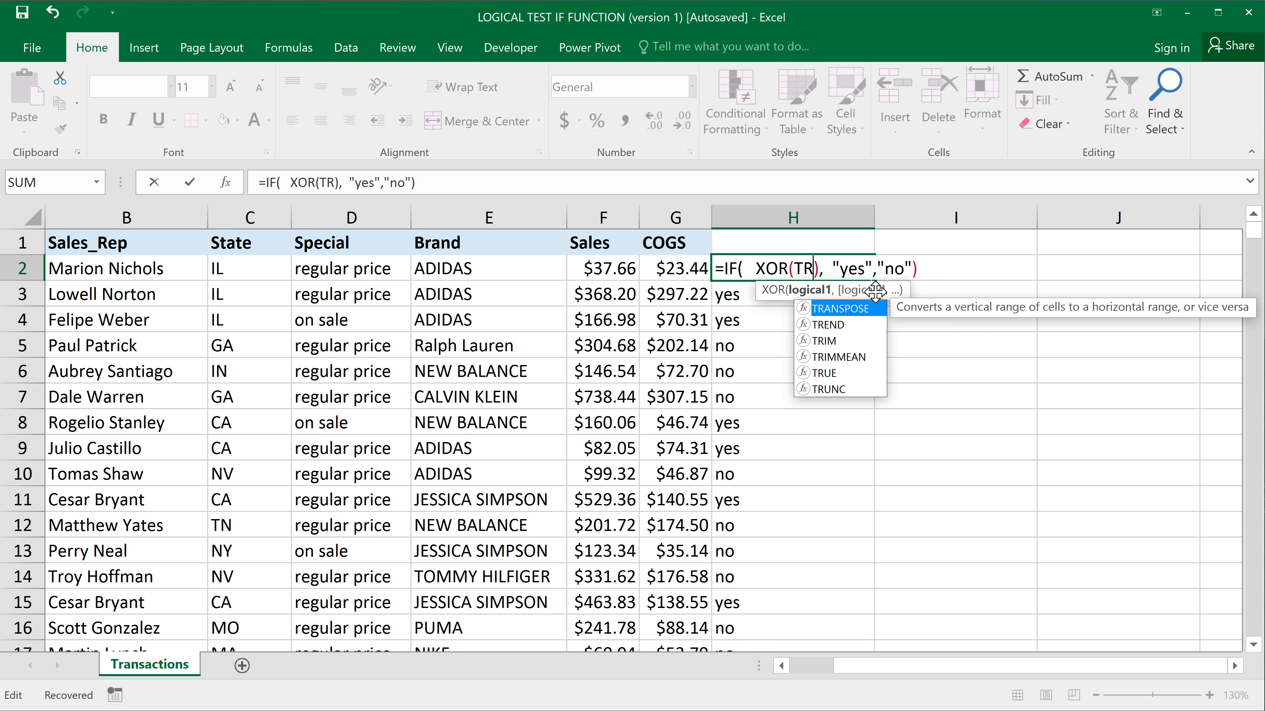
pyautogui.write('UE')
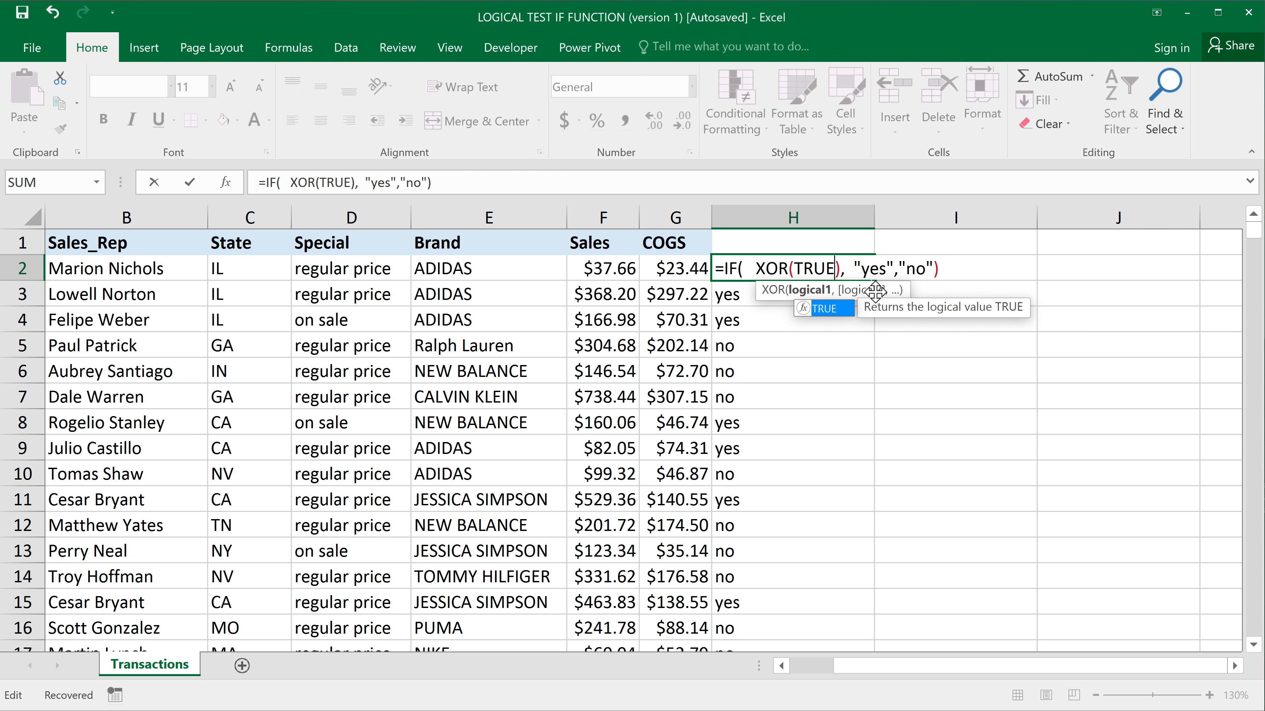
pyautogui.press('Return')
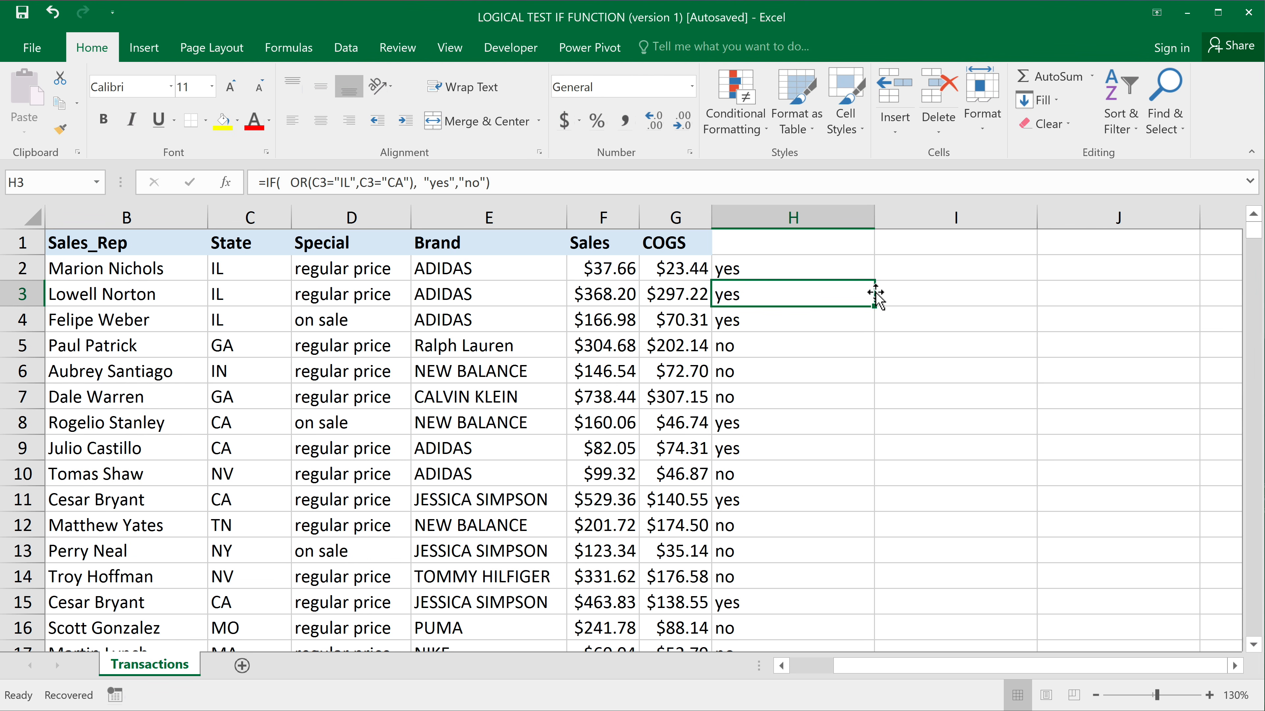
# - Add TRUE as a second argument of XOR in H2, making the test XOR(TRUE,TRUE)
pyautogui.click(804, 274)
pyautogui.doubleClick(804, 274)
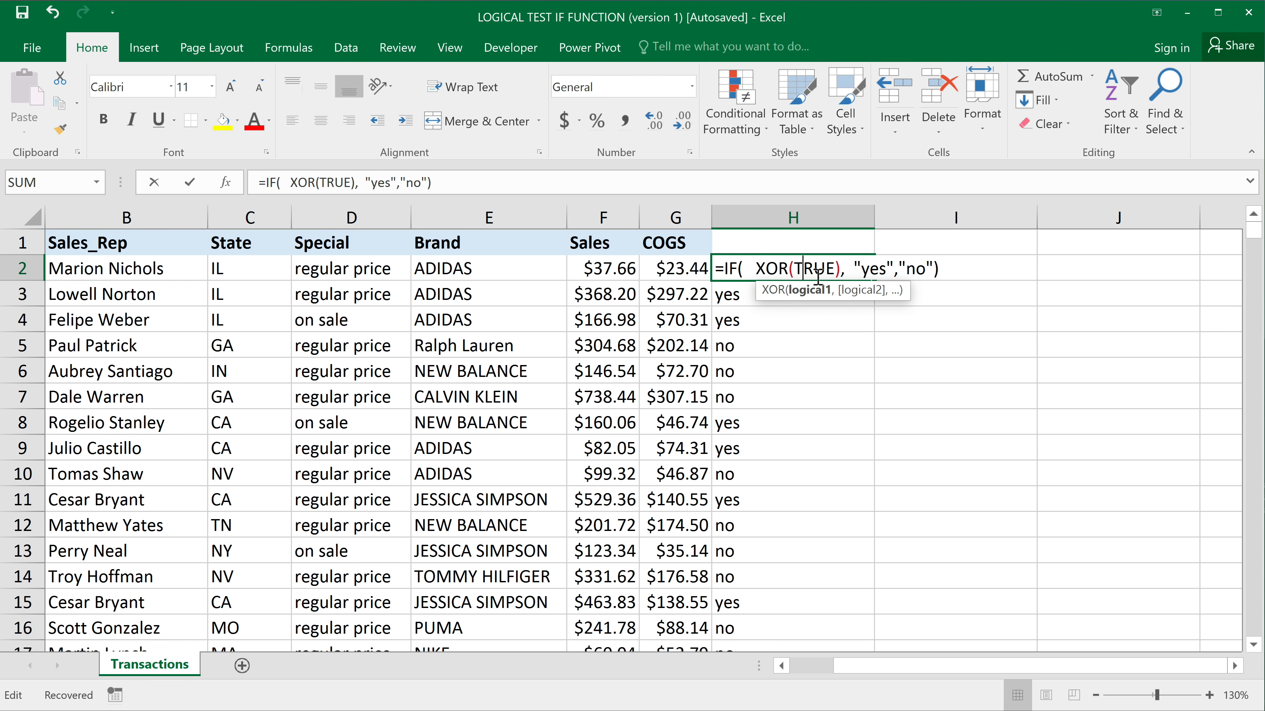
pyautogui.click(834, 270)
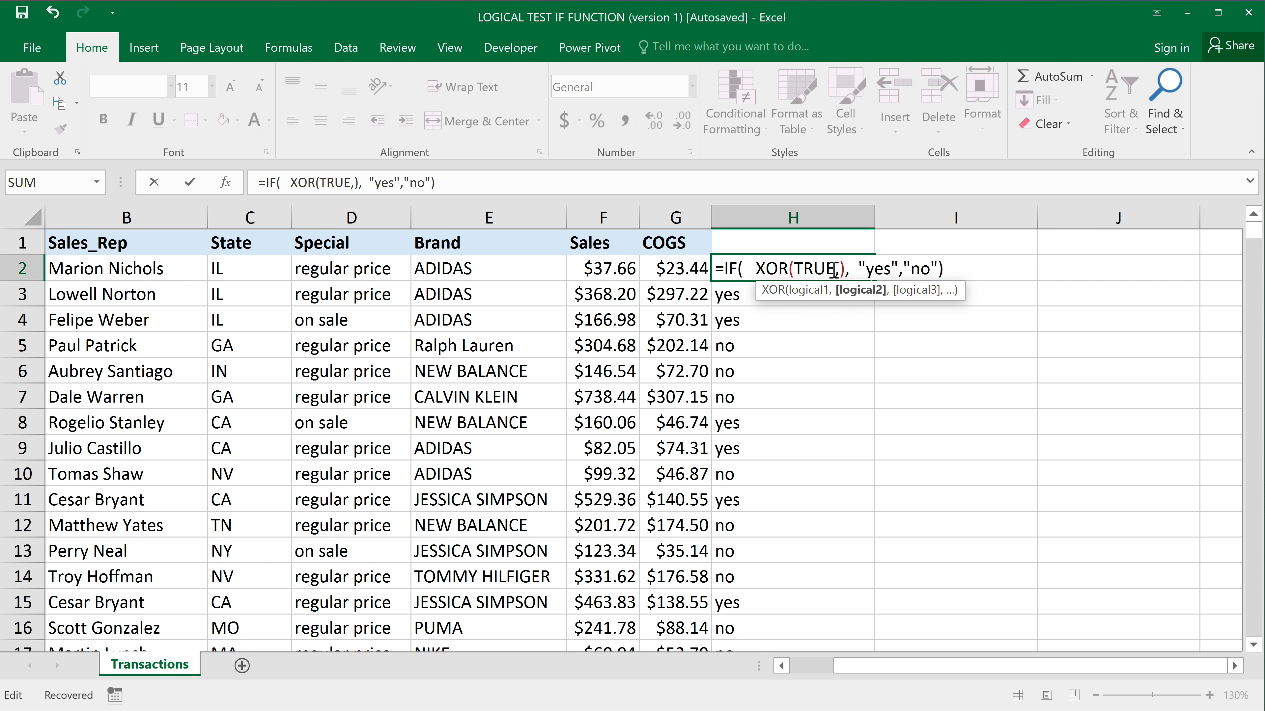
pyautogui.write('TRUE')
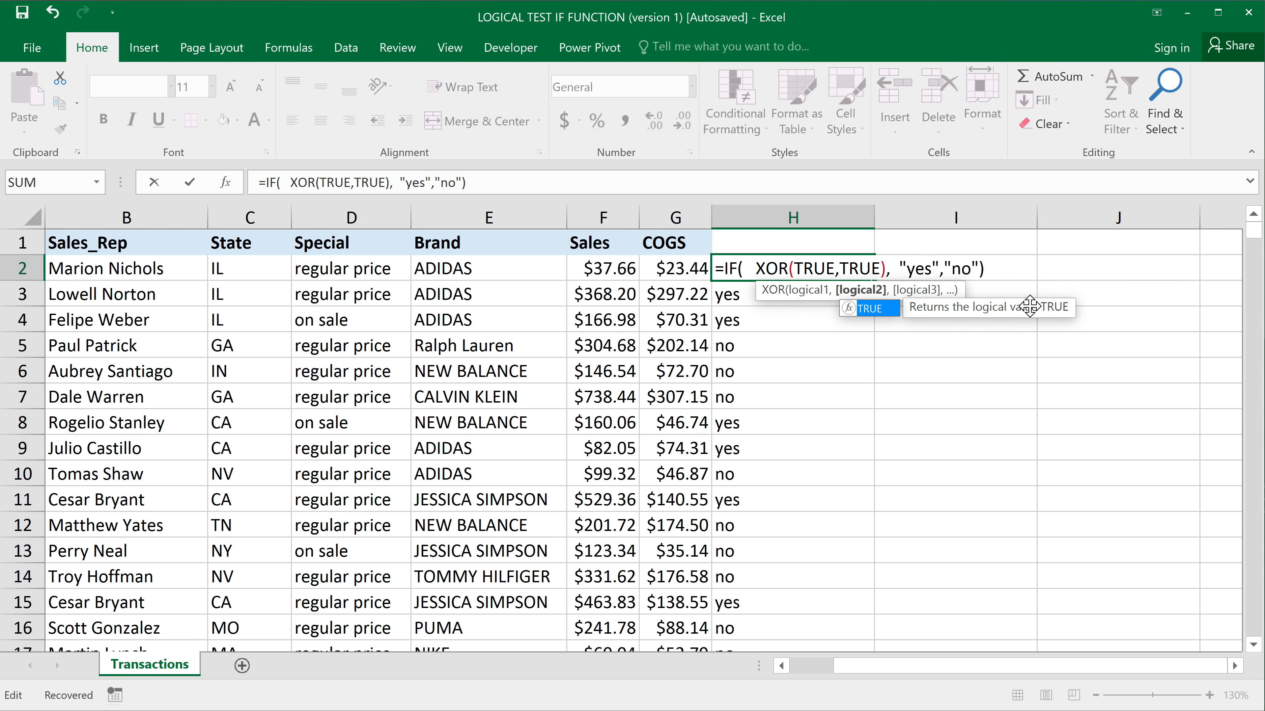
pyautogui.press('Return')
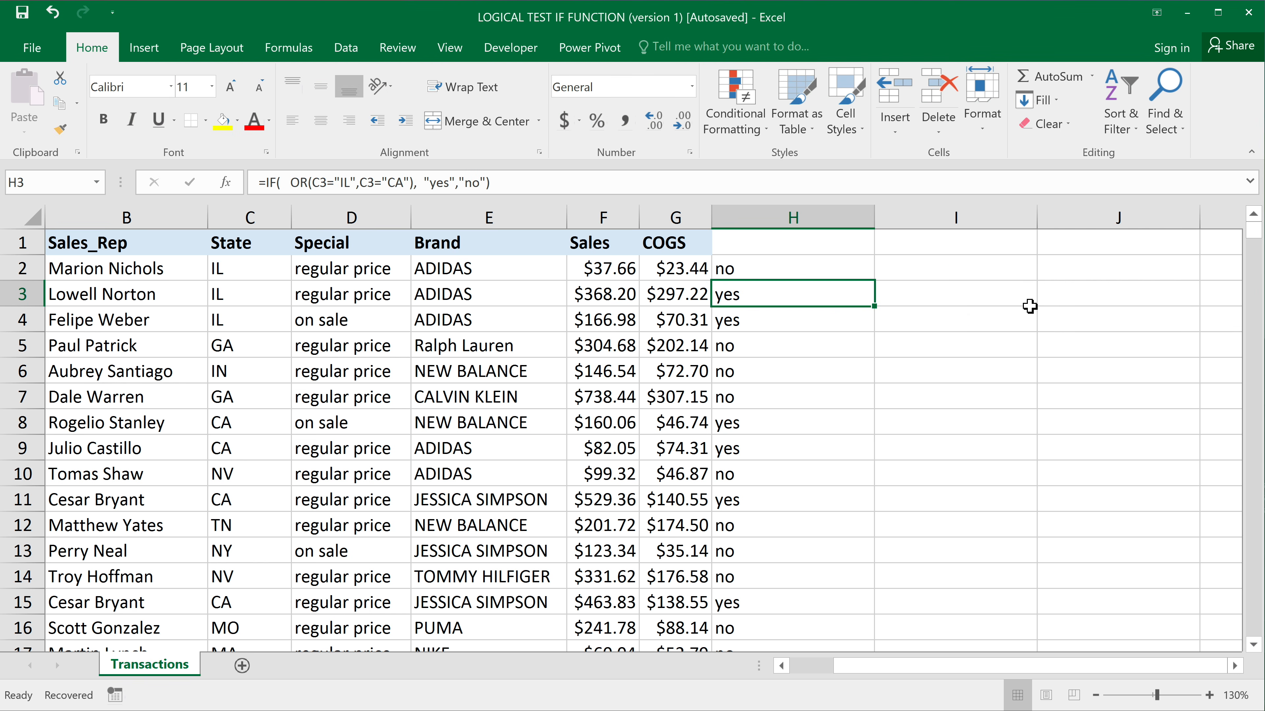
# - Add two FALSE arguments to the XOR test in H2, making it XOR(TRUE,TRUE,FALSE,FALSE)
pyautogui.doubleClick(790, 268)
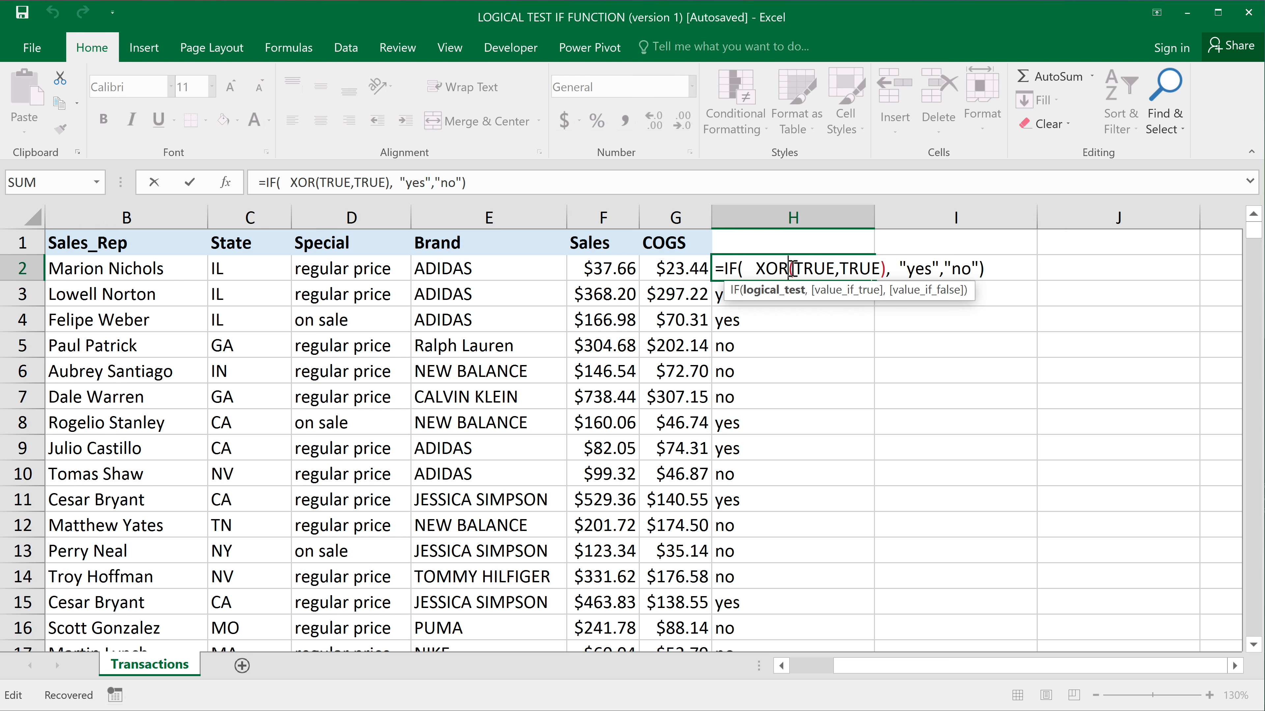
pyautogui.click(881, 269)
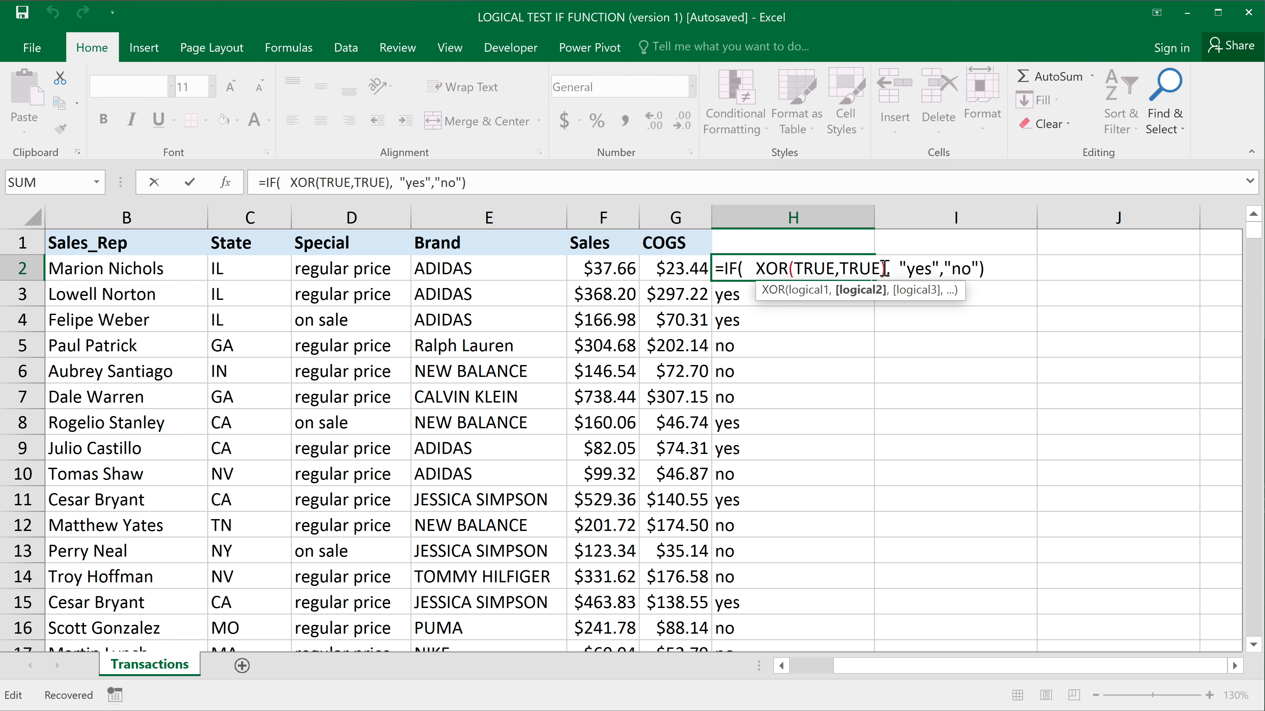
pyautogui.write(',FAS')
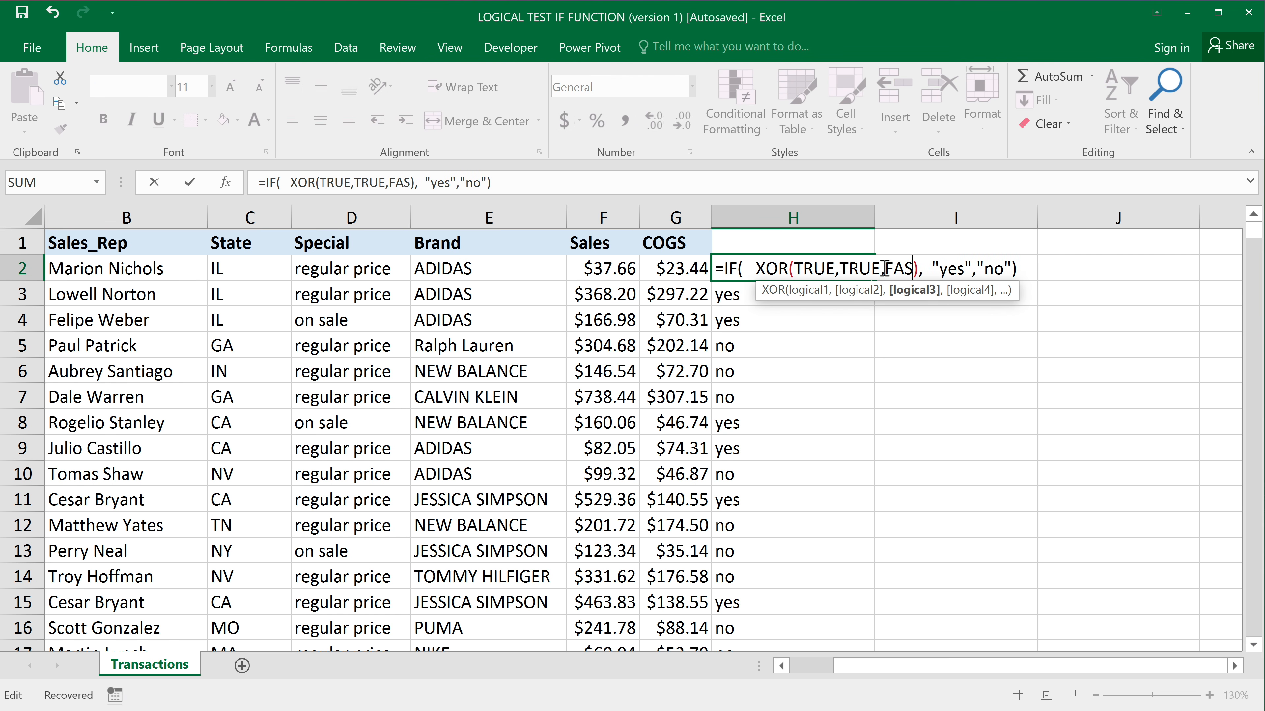
pyautogui.press('BackSpace')
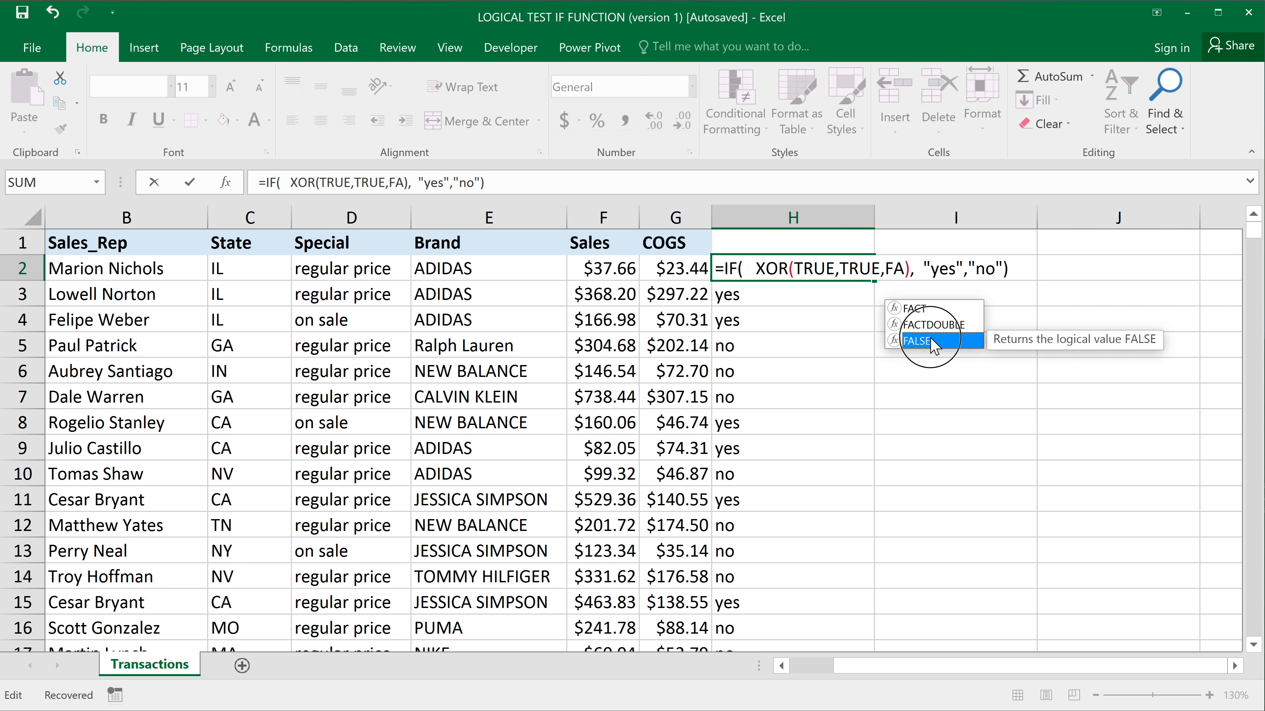
pyautogui.doubleClick(940, 341)
pyautogui.write(',FA')
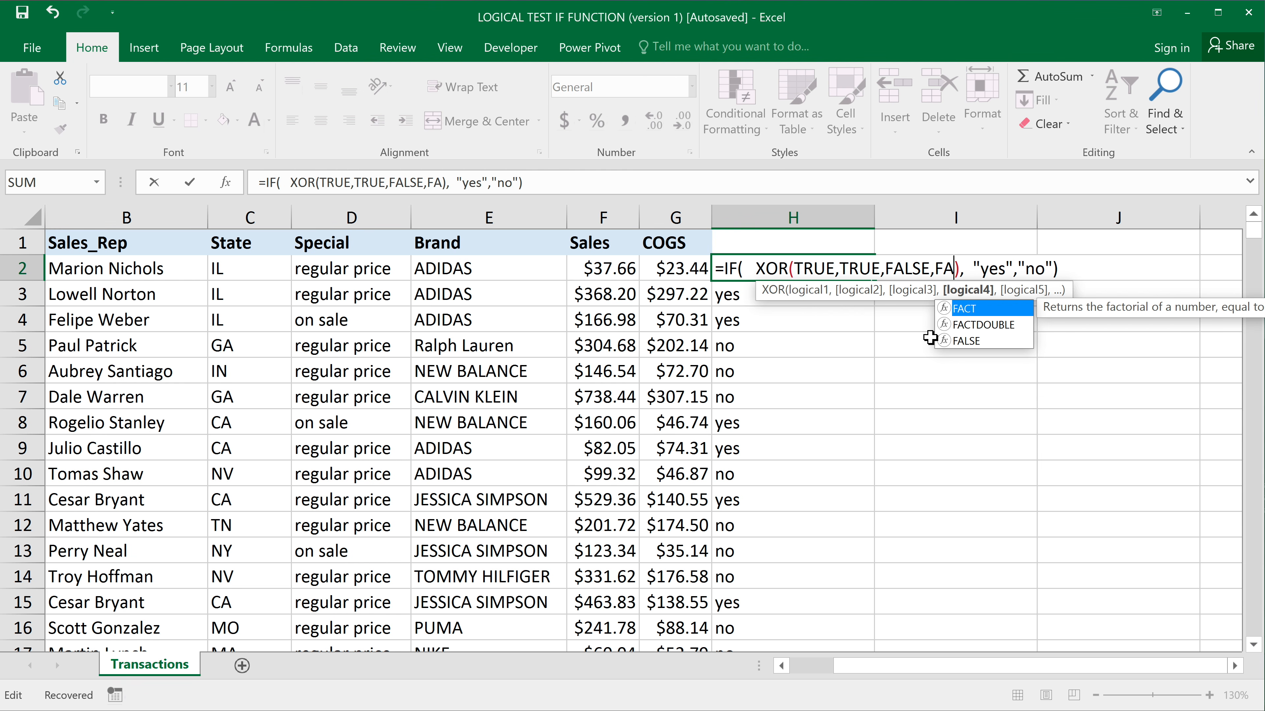
pyautogui.doubleClick(936, 340)
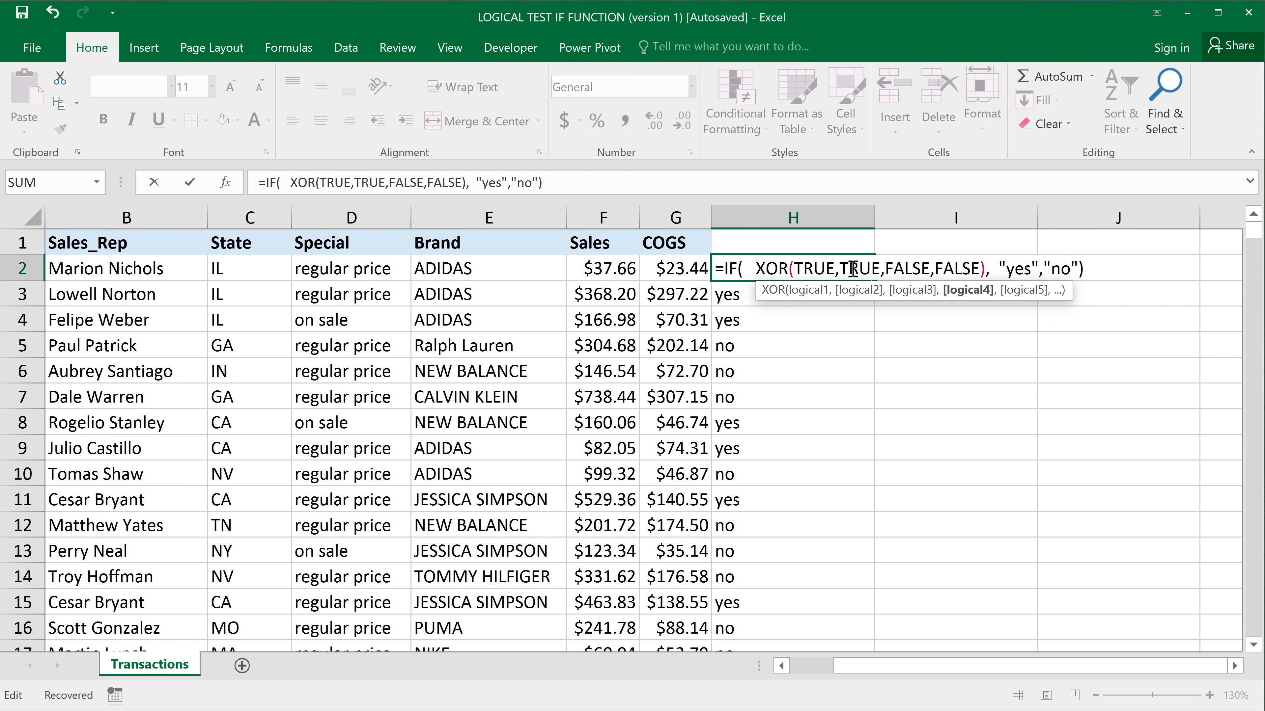
pyautogui.doubleClick(821, 268)
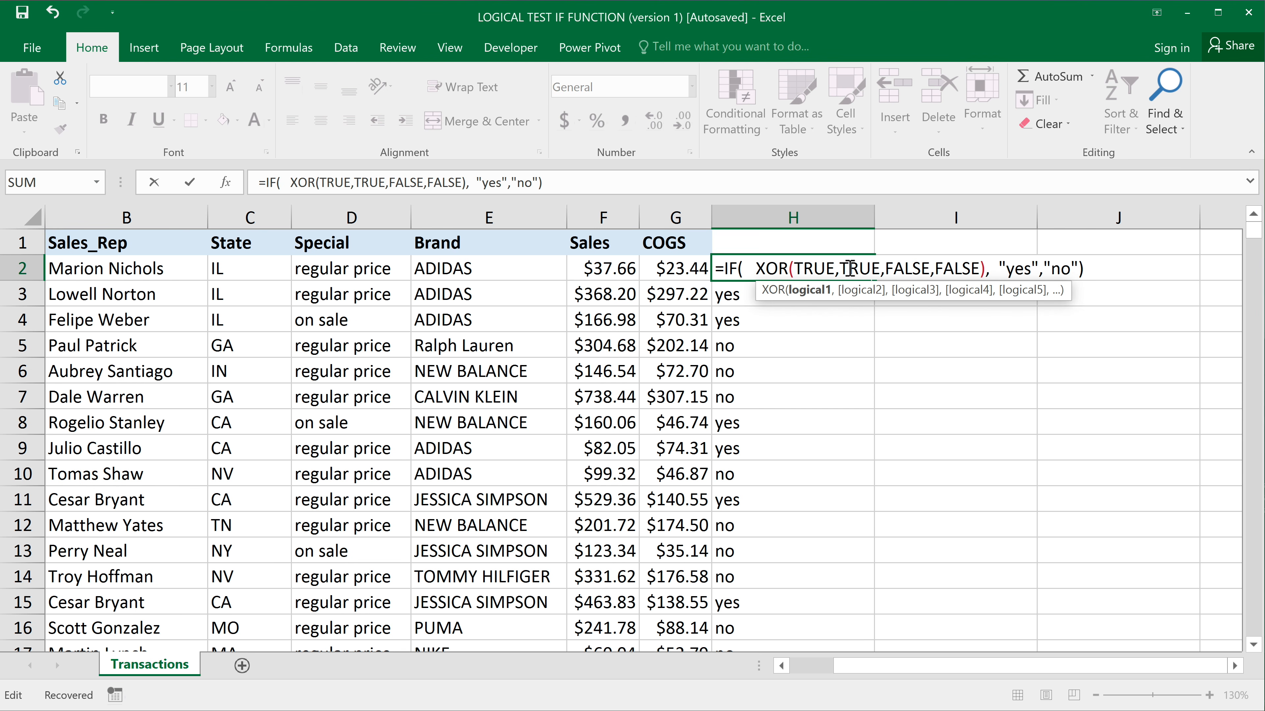
pyautogui.doubleClick(849, 272)
pyautogui.click(891, 269)
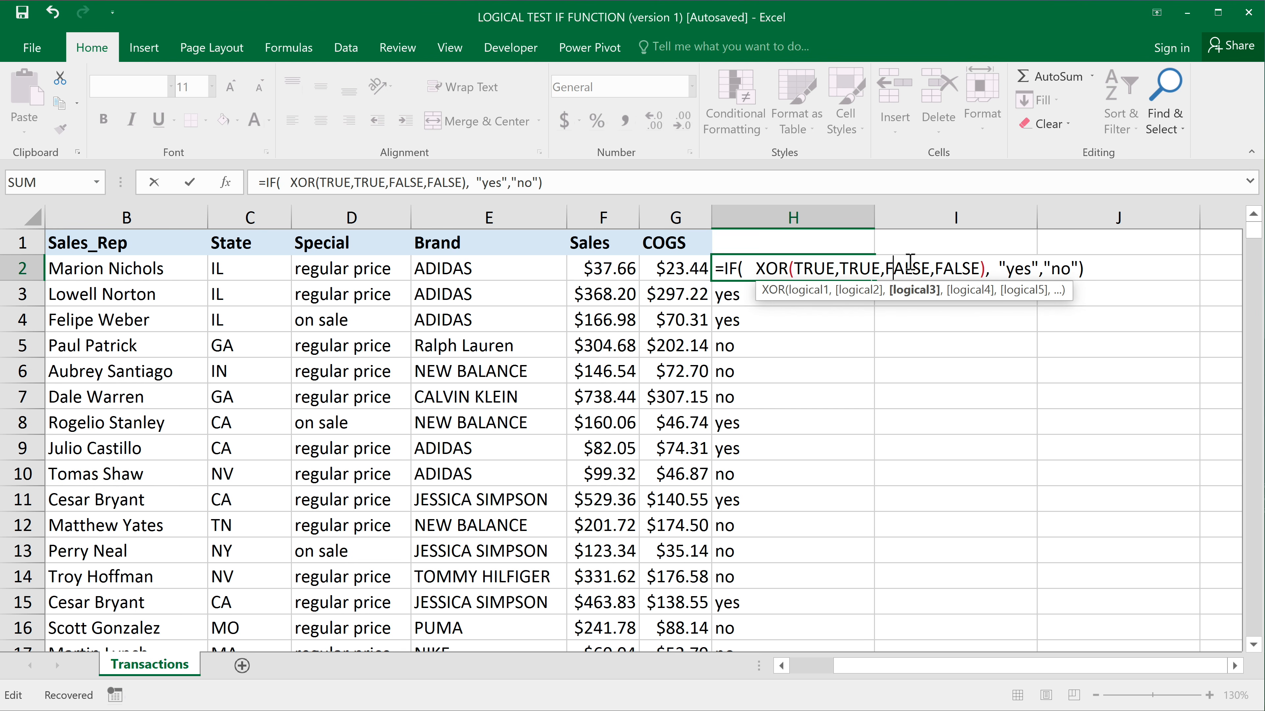
pyautogui.press('Return')
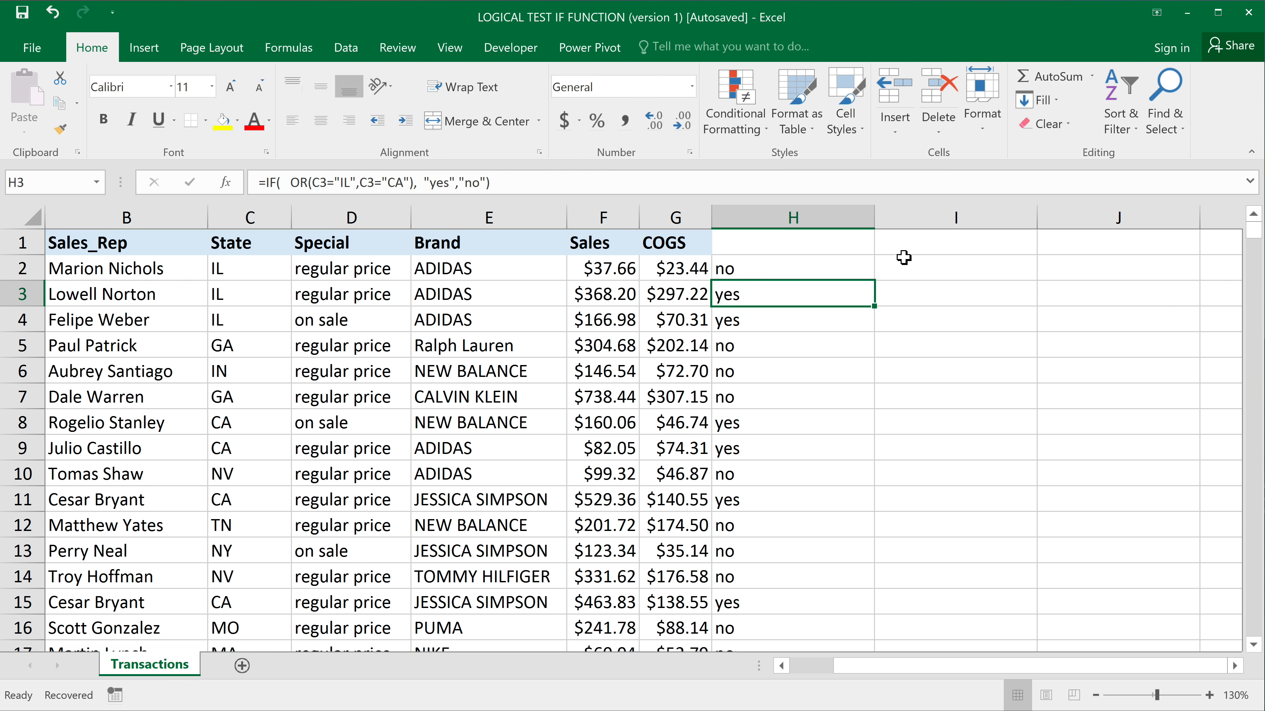
# - Add TRUE as a fifth argument of XOR in H2, making the test XOR(TRUE,TRUE,FALSE,FALSE,TRUE)
pyautogui.doubleClick(839, 268)
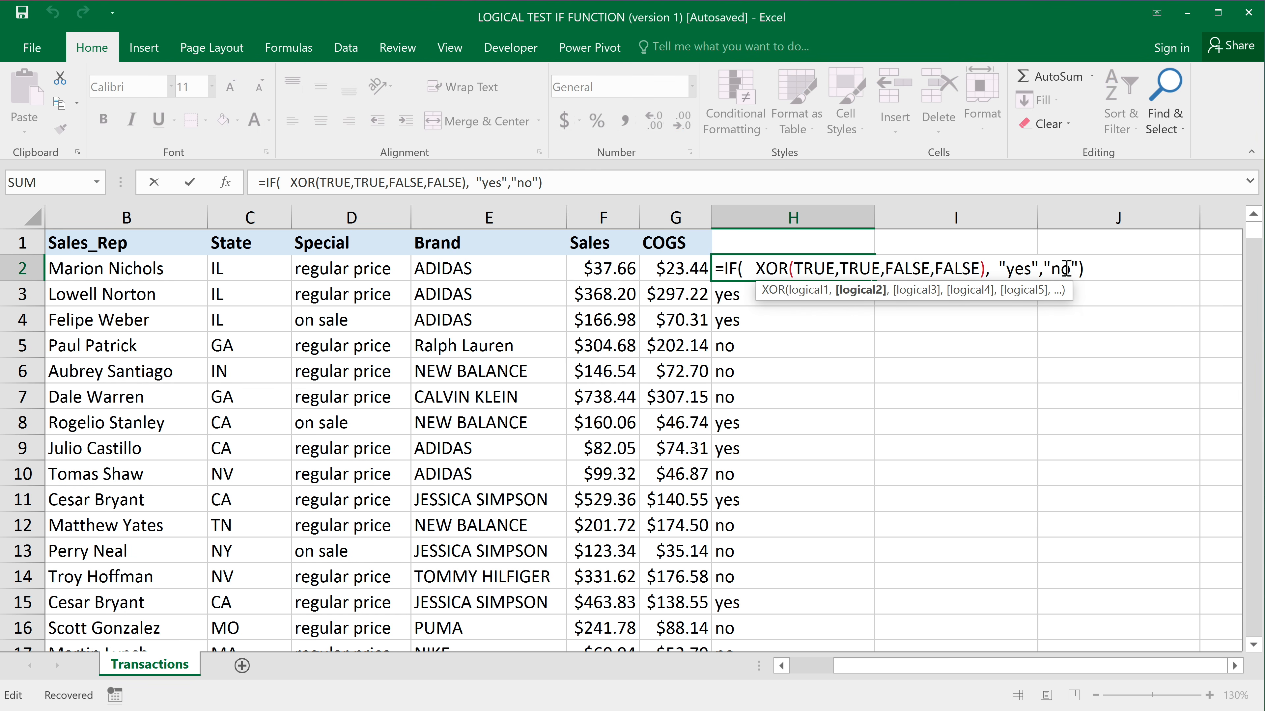
pyautogui.click(980, 268)
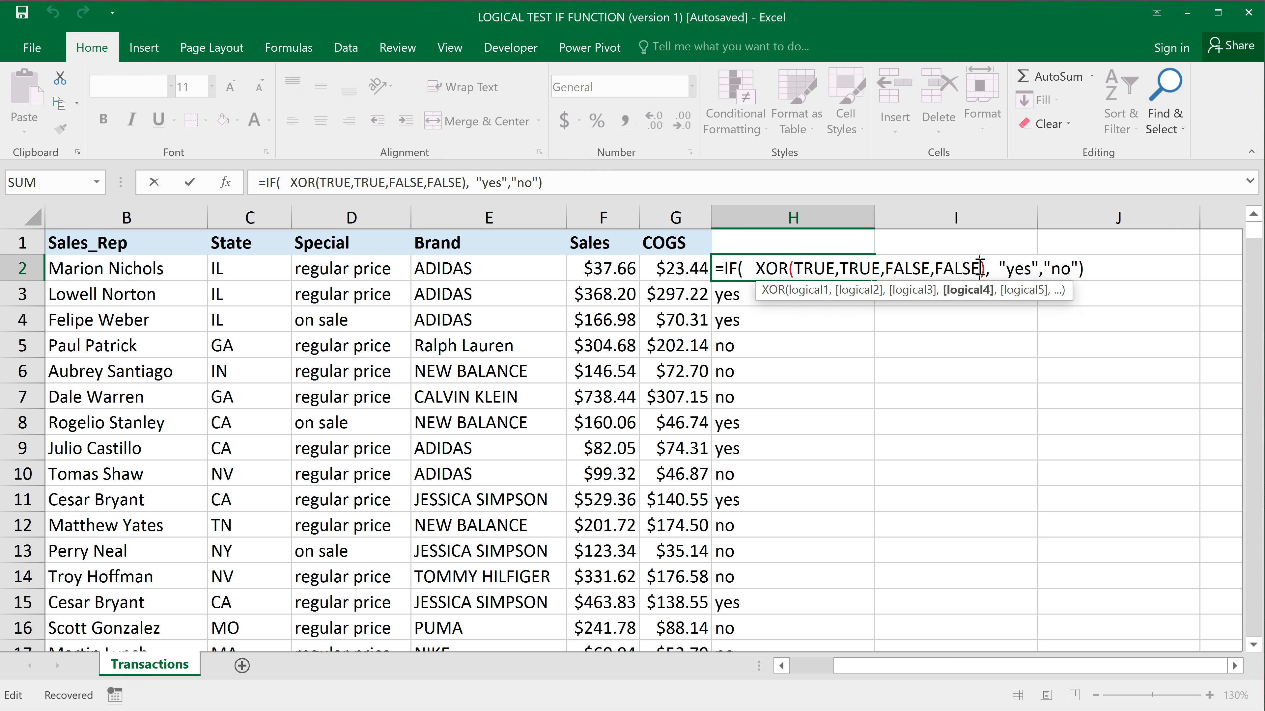
pyautogui.write(',TRU')
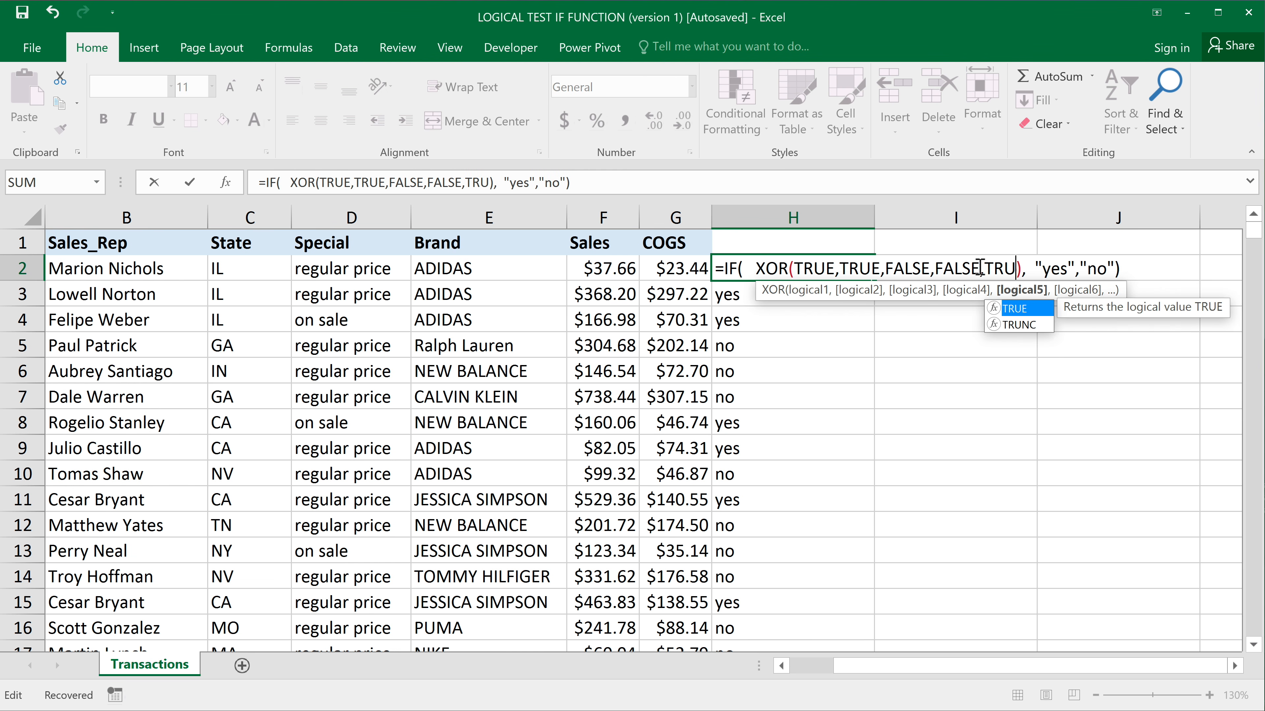
pyautogui.write('E')
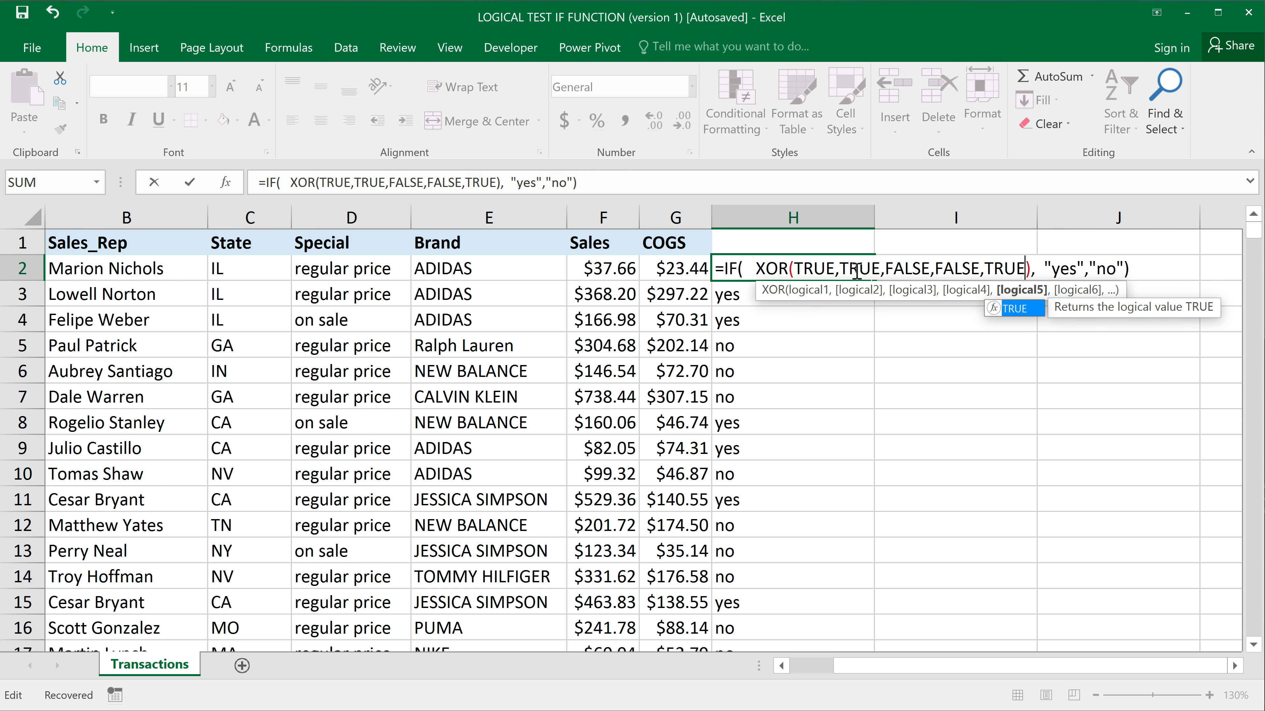
pyautogui.doubleClick(811, 267)
pyautogui.doubleClick(846, 268)
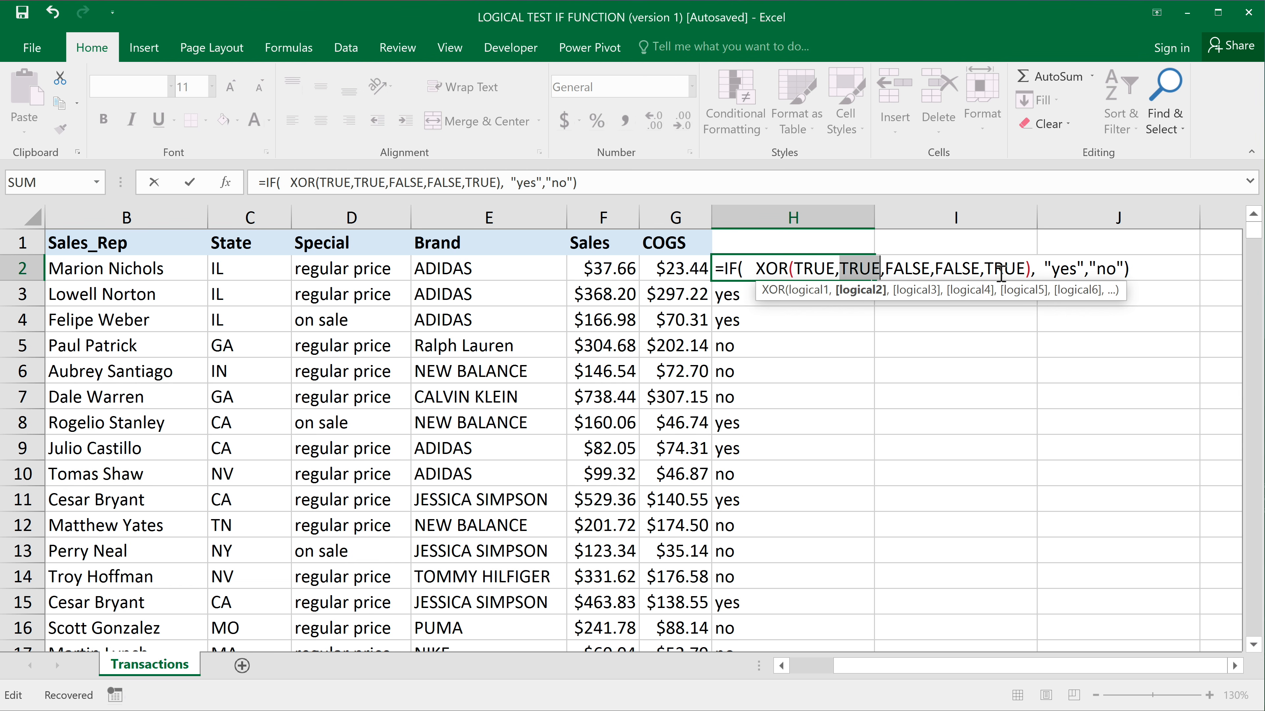
pyautogui.click(1007, 267)
pyautogui.click(1044, 270)
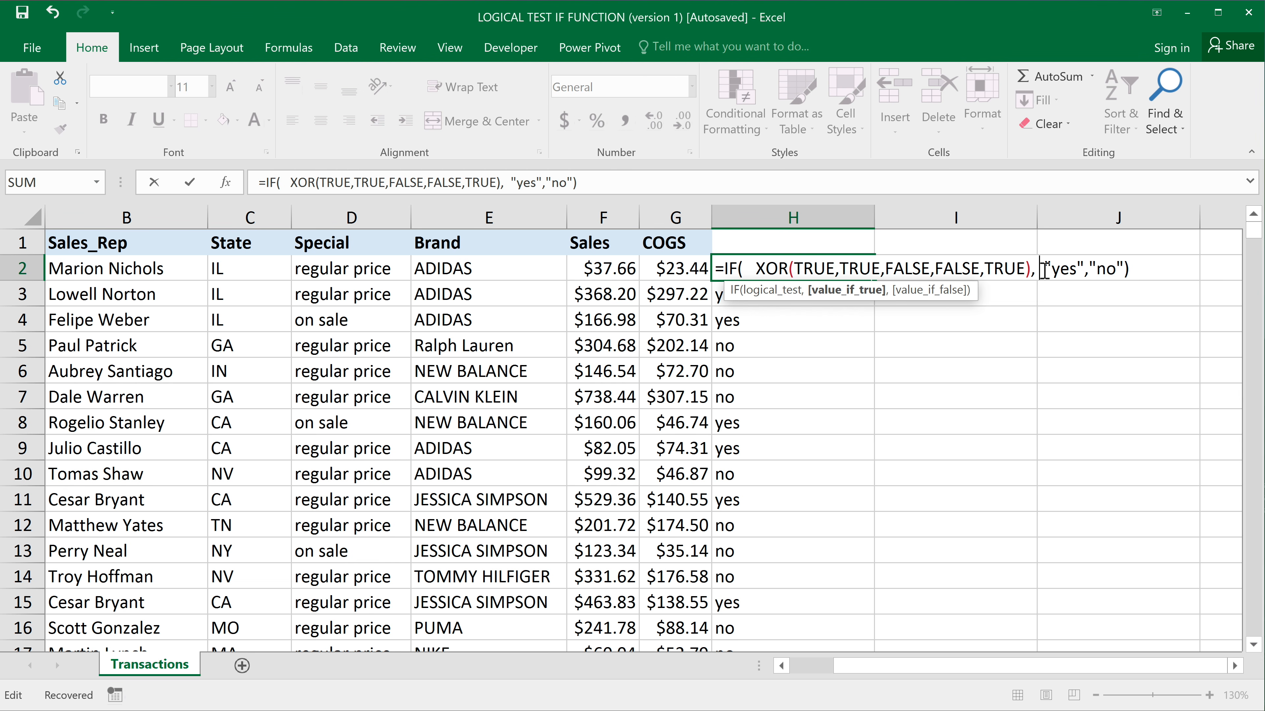
pyautogui.press('Return')
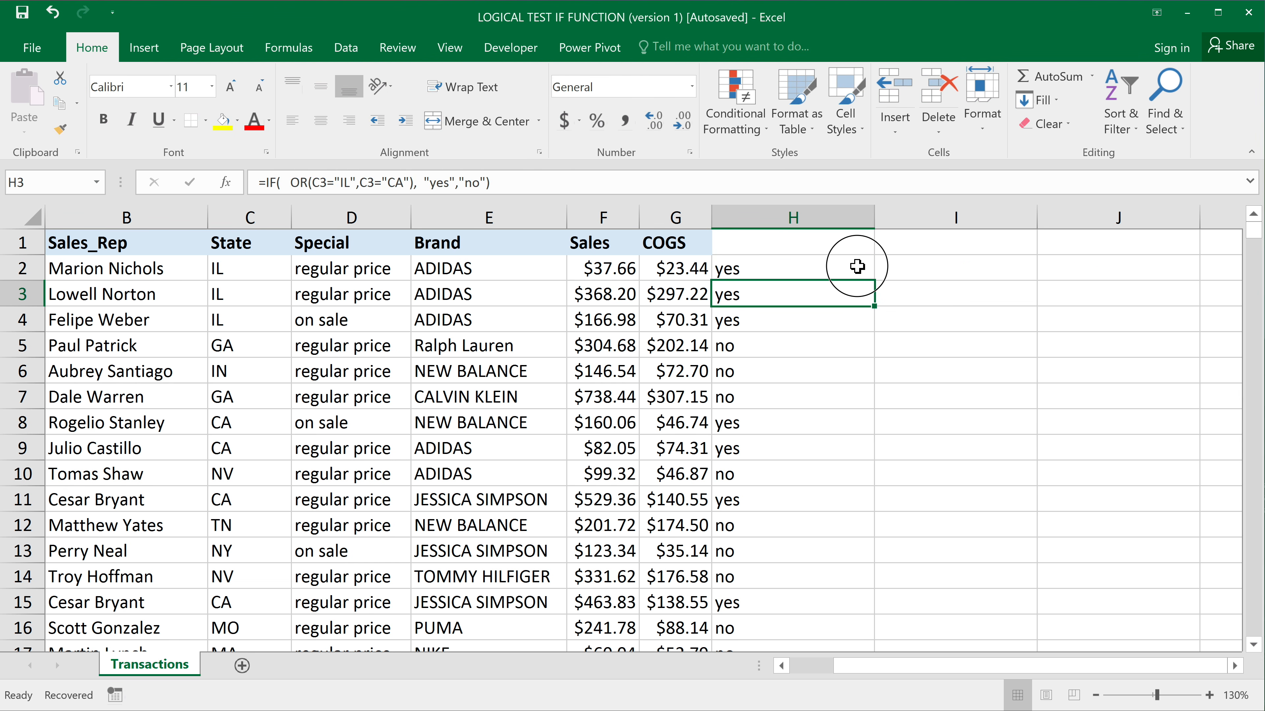
# - Replace all the XOR arguments in the H2 formula with a single FALSE
pyautogui.doubleClick(859, 267)
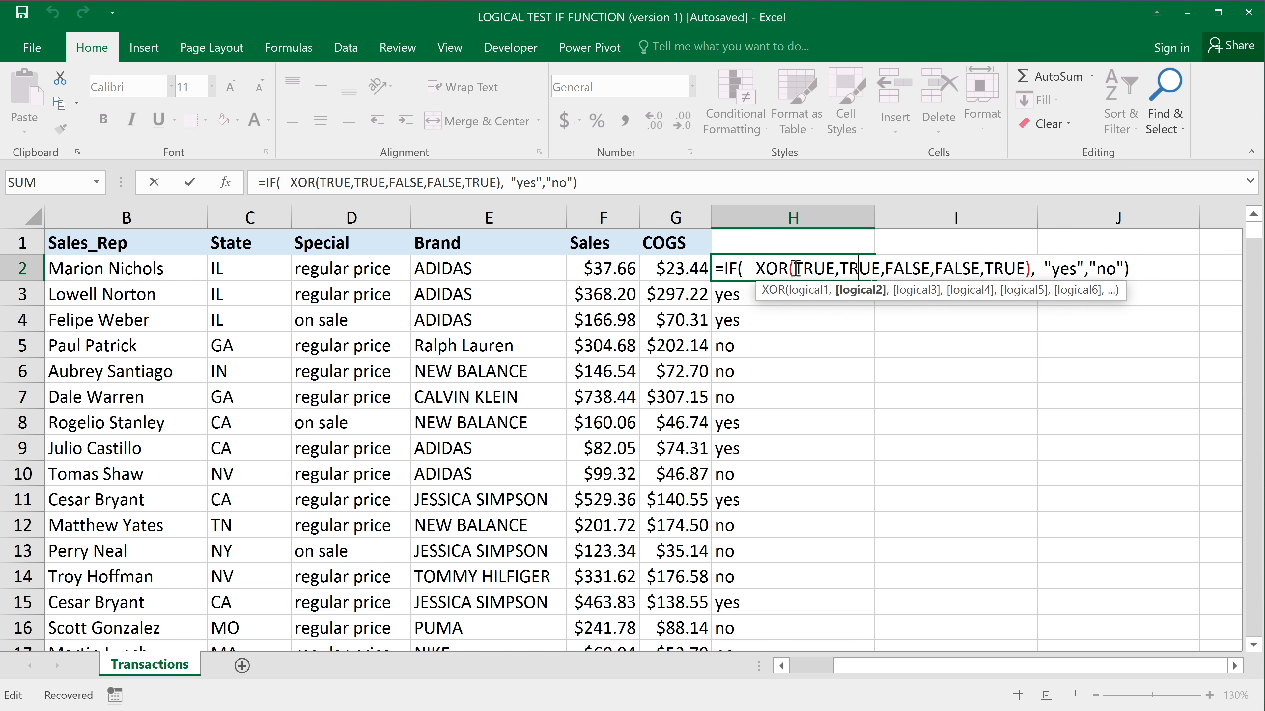
pyautogui.moveTo(796, 269); pyautogui.dragTo(1025, 270)
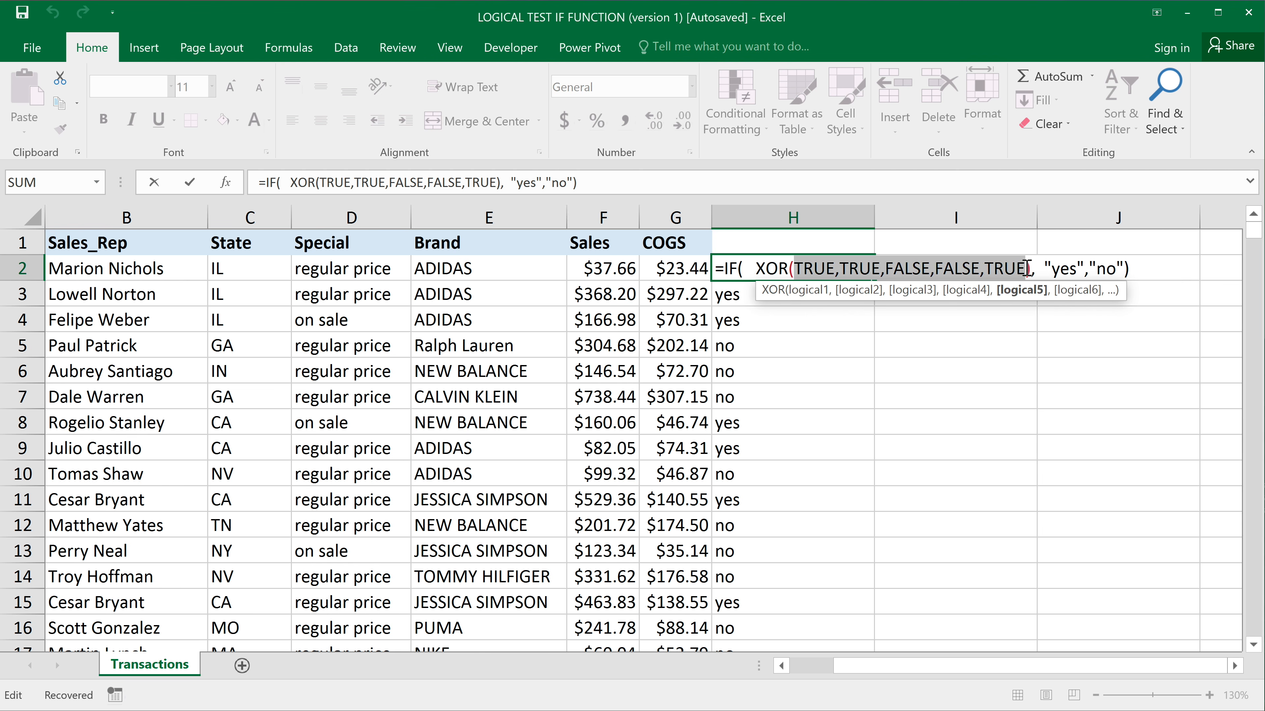
pyautogui.write('FA')
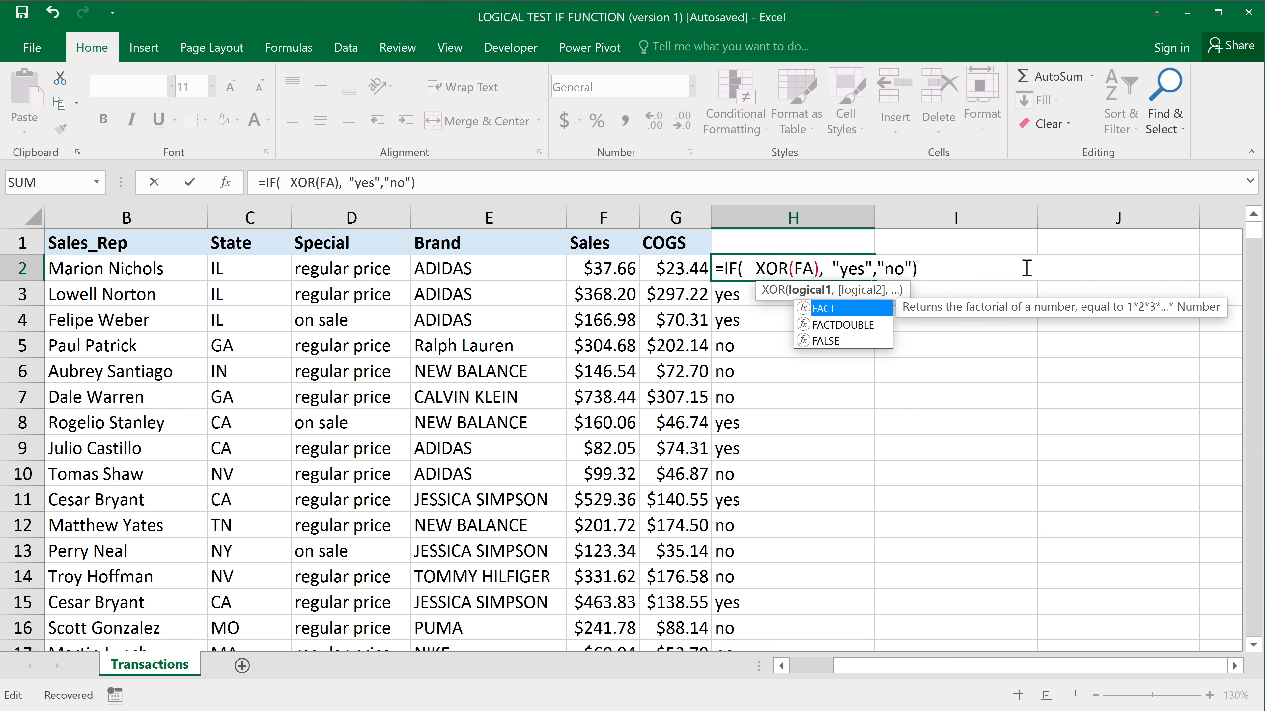
pyautogui.press('Down')
pyautogui.press('Down')
pyautogui.press('Tab')
pyautogui.press('Return')
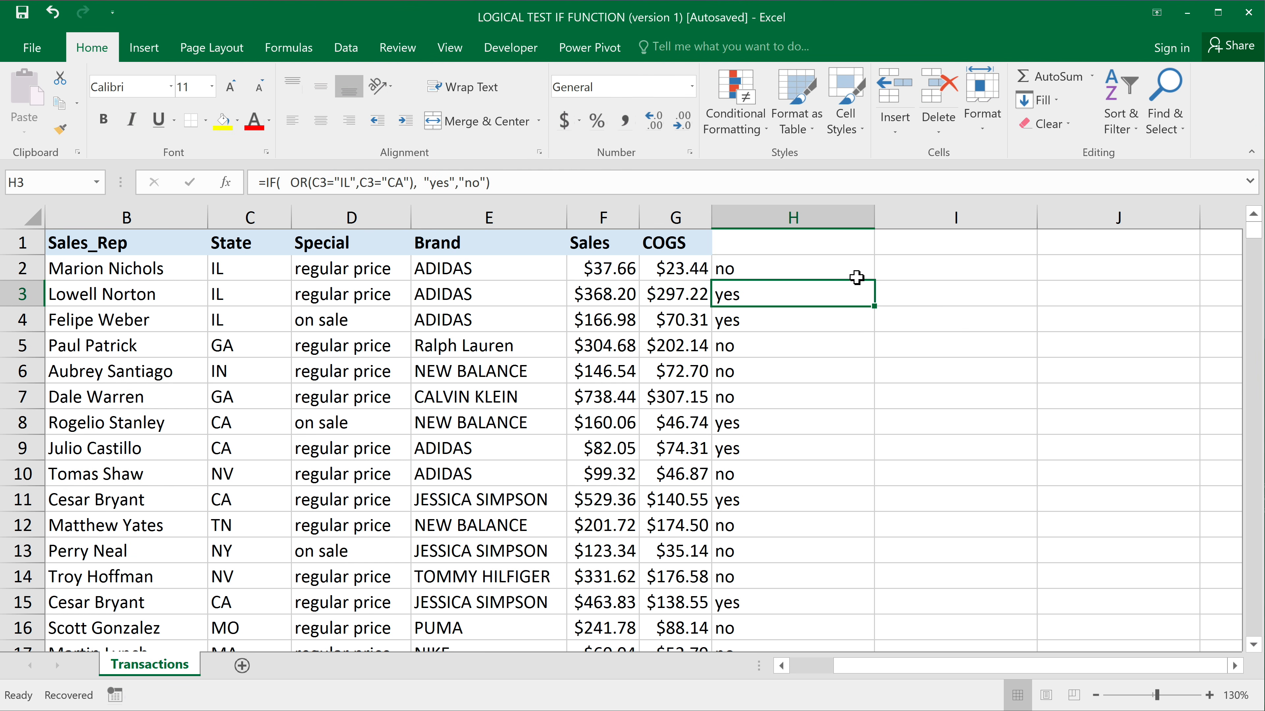
# - Replace the FALSE argument of XOR in H2 with the state test C2="IL"
pyautogui.doubleClick(845, 268)
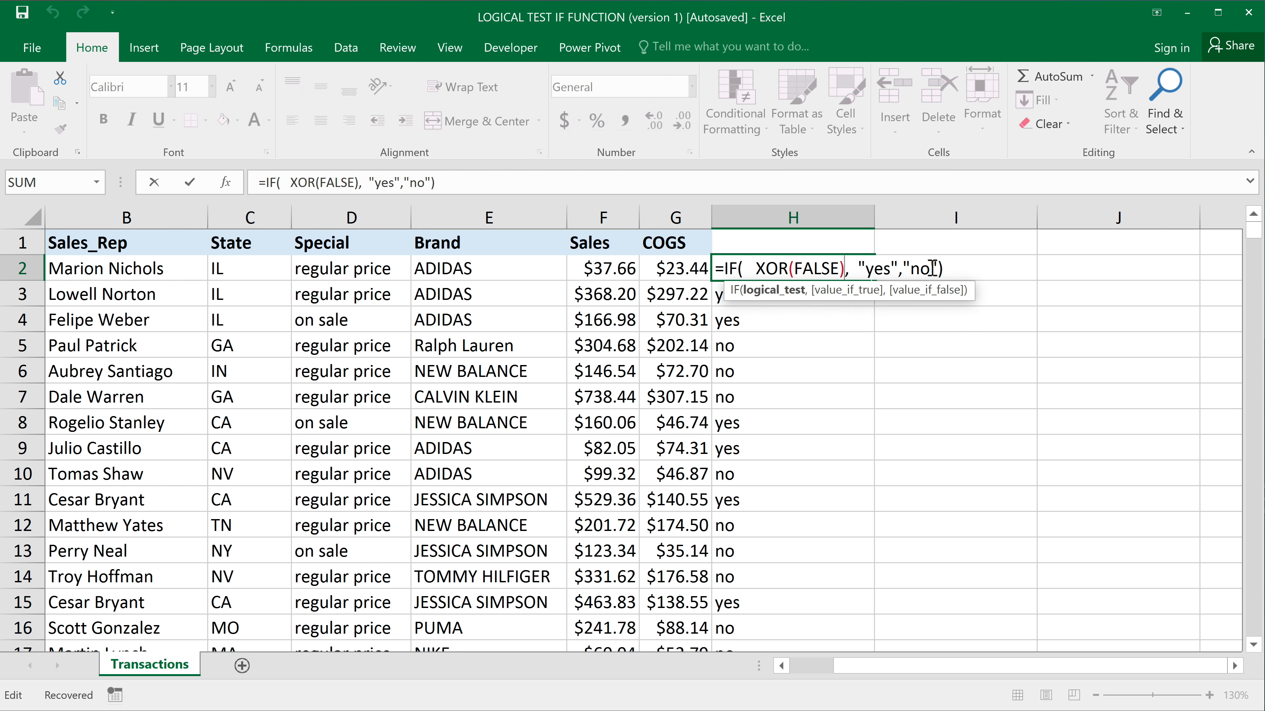
pyautogui.press('Left')
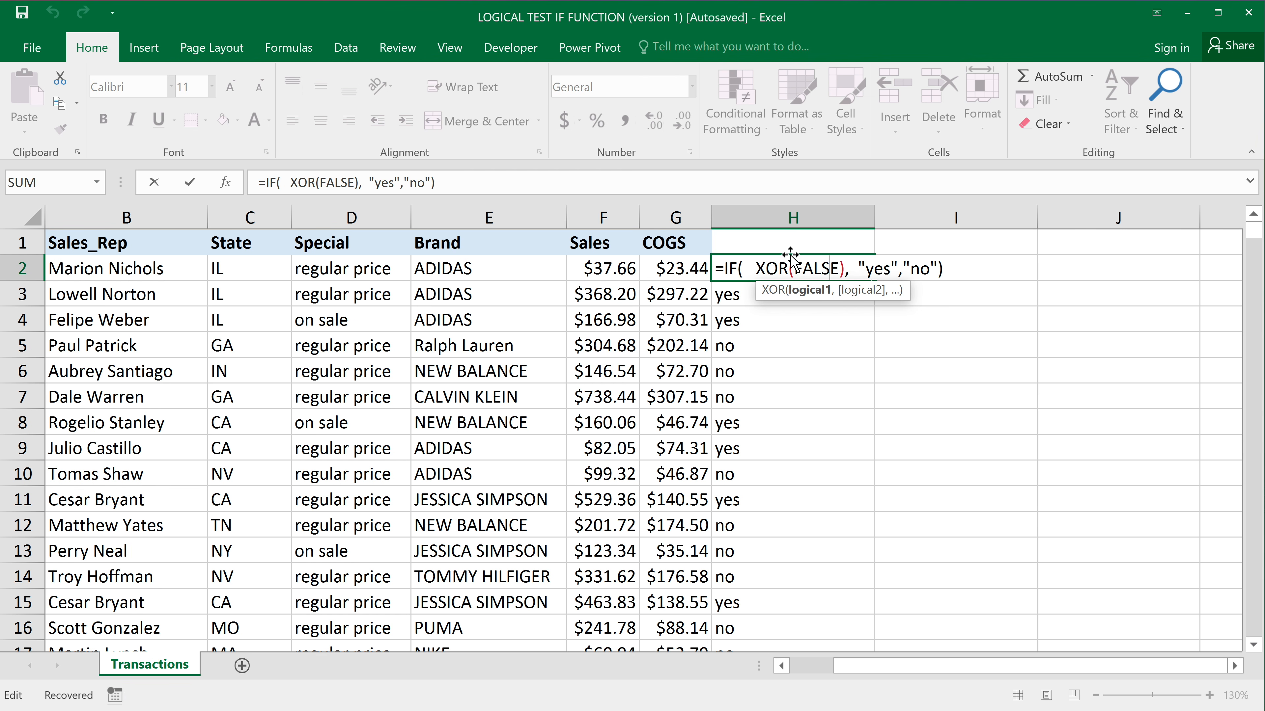
pyautogui.press('Left')
pyautogui.click(820, 247)
pyautogui.doubleClick(819, 268)
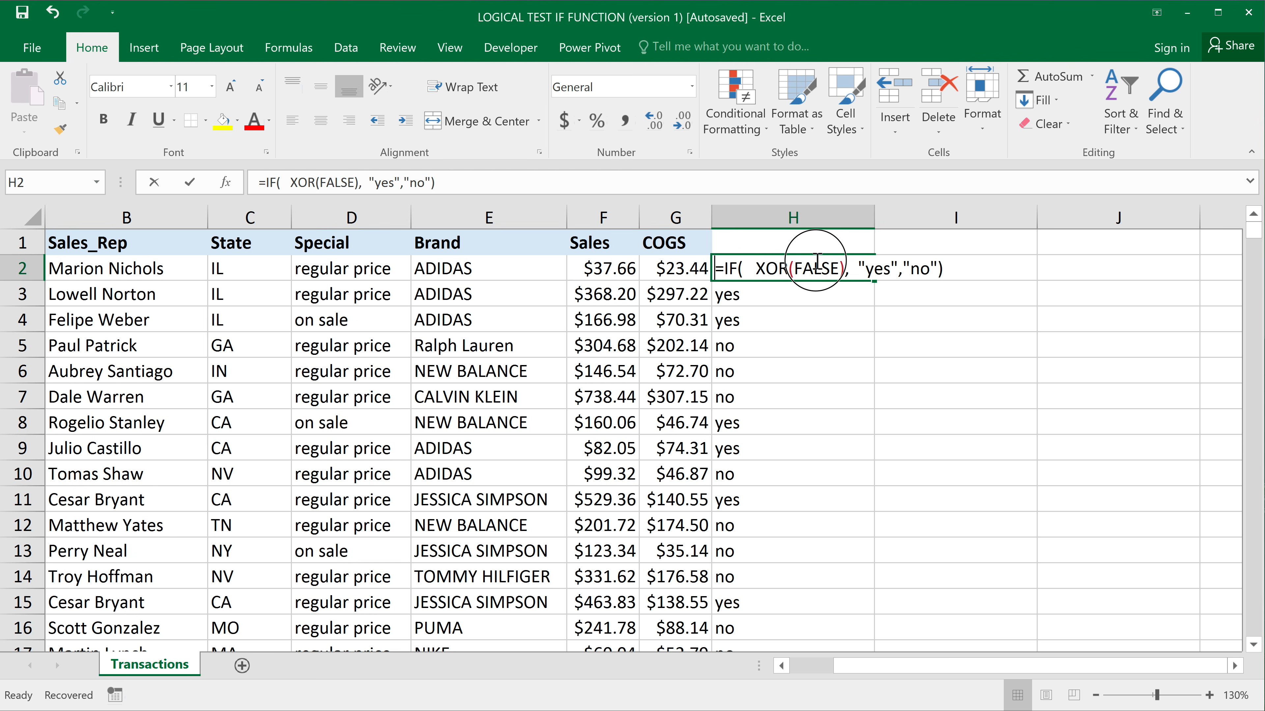
pyautogui.doubleClick(820, 268)
pyautogui.press('Delete')
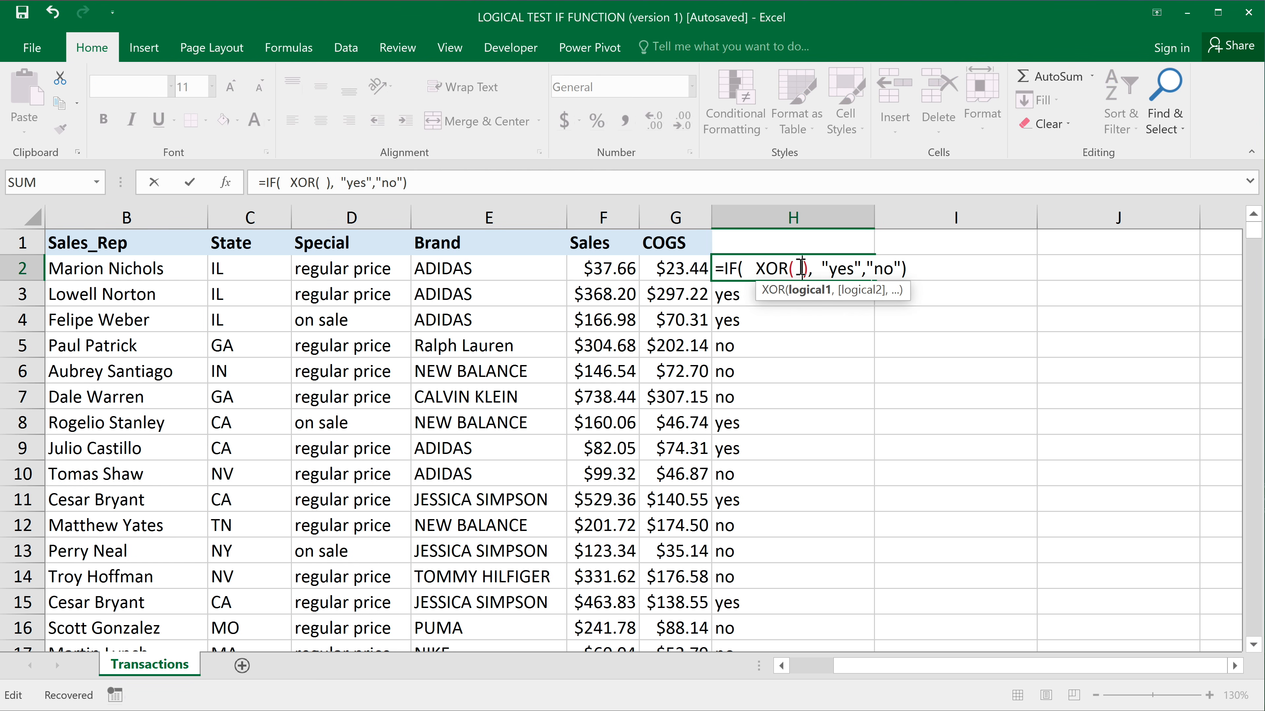
pyautogui.press('BackSpace')
pyautogui.click(221, 268)
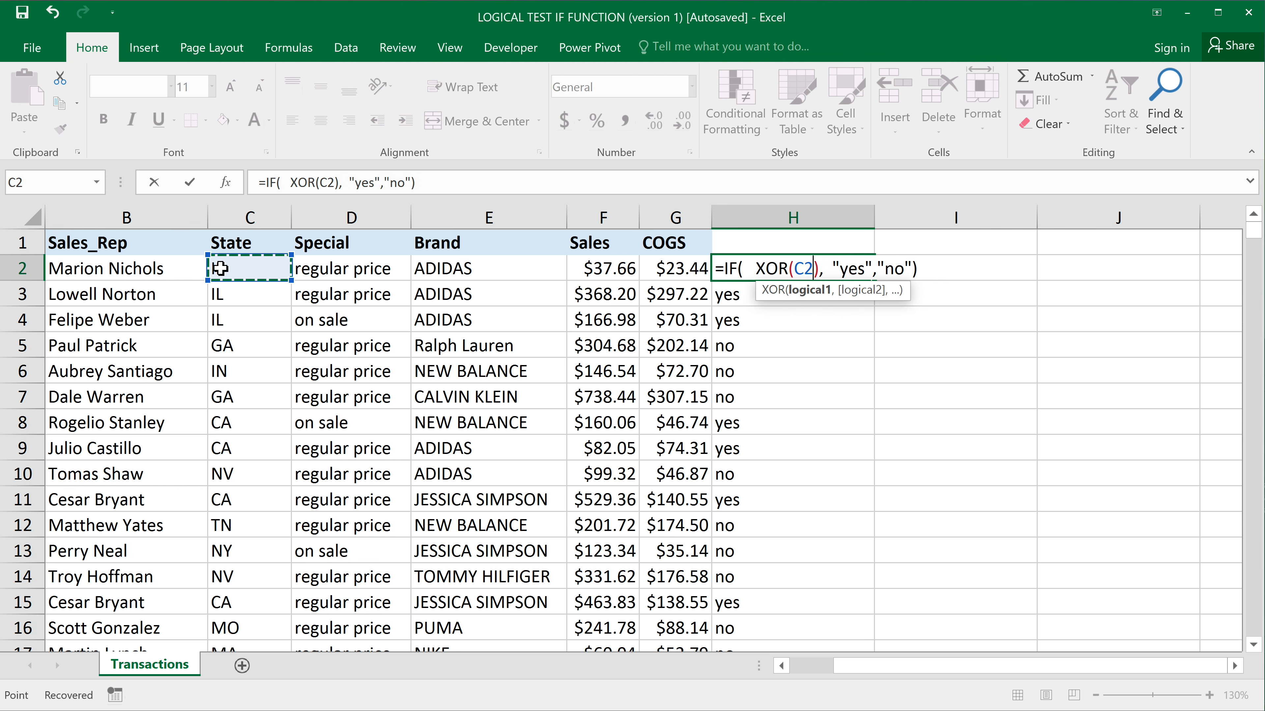
pyautogui.write('="IL')
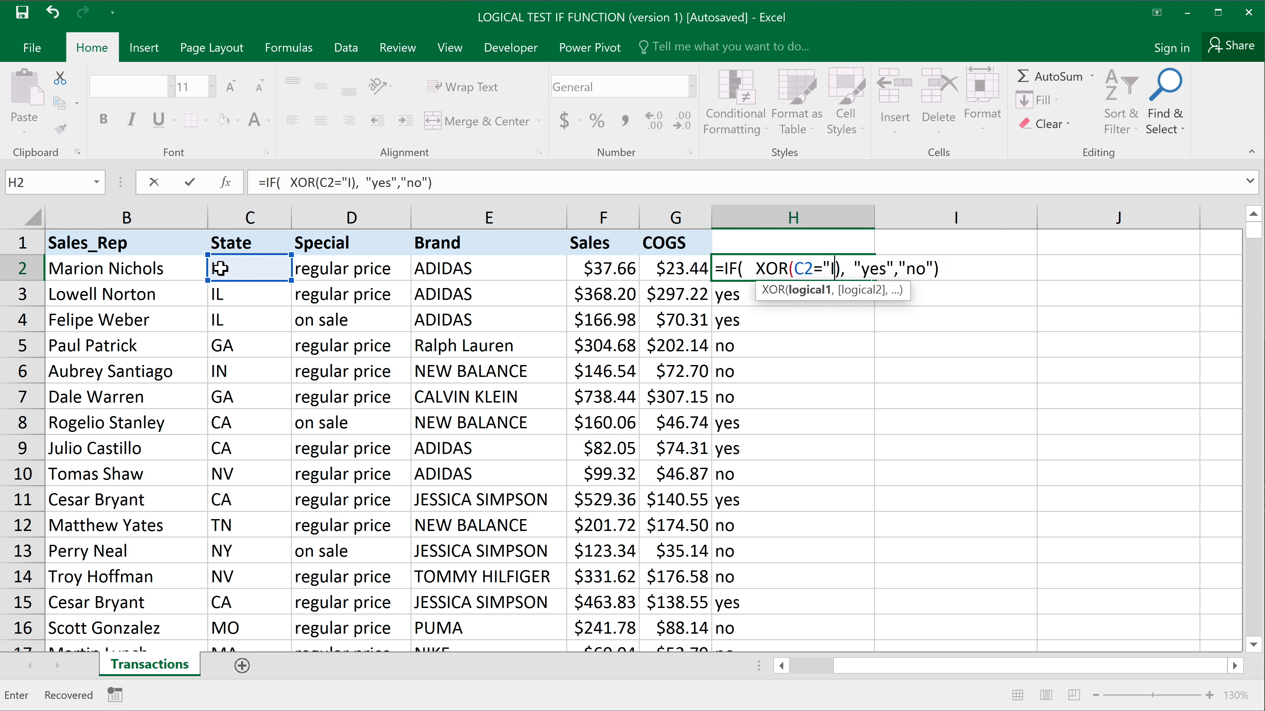
pyautogui.write('"')
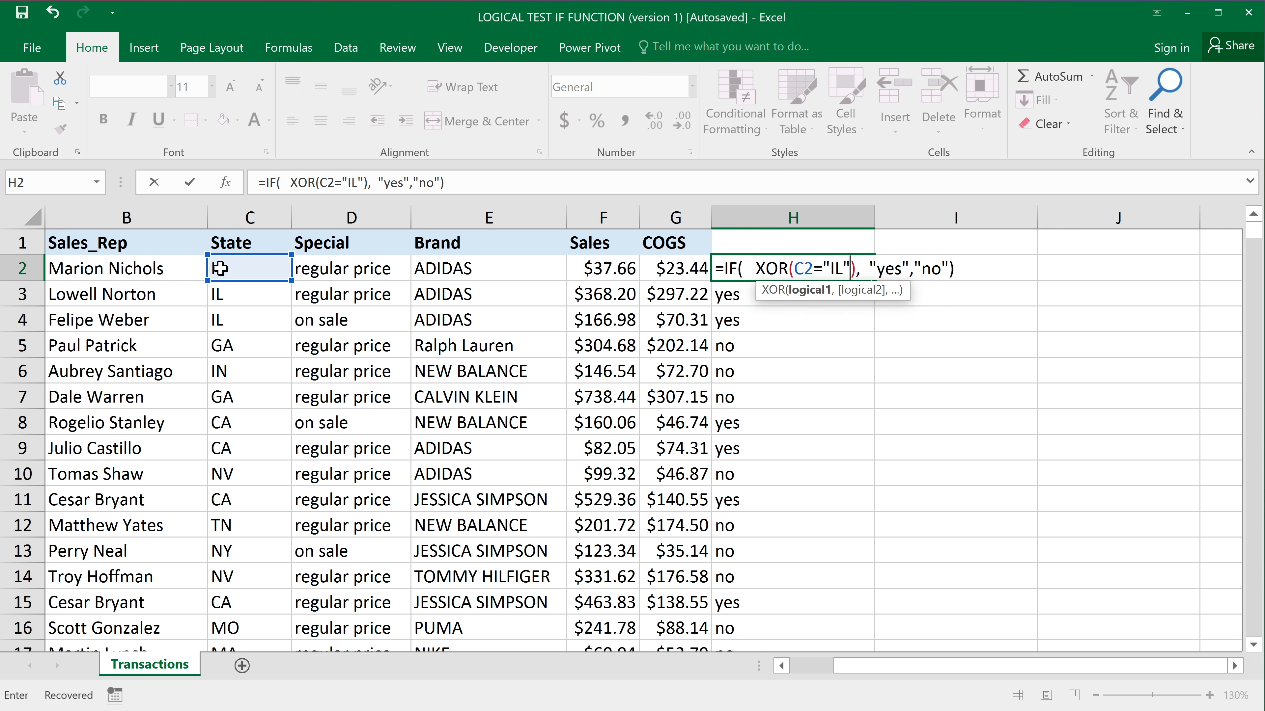
# - Add D2="on sale" as the second XOR test in the H2 formula and commit it
pyautogui.write(',')
pyautogui.click(355, 268)
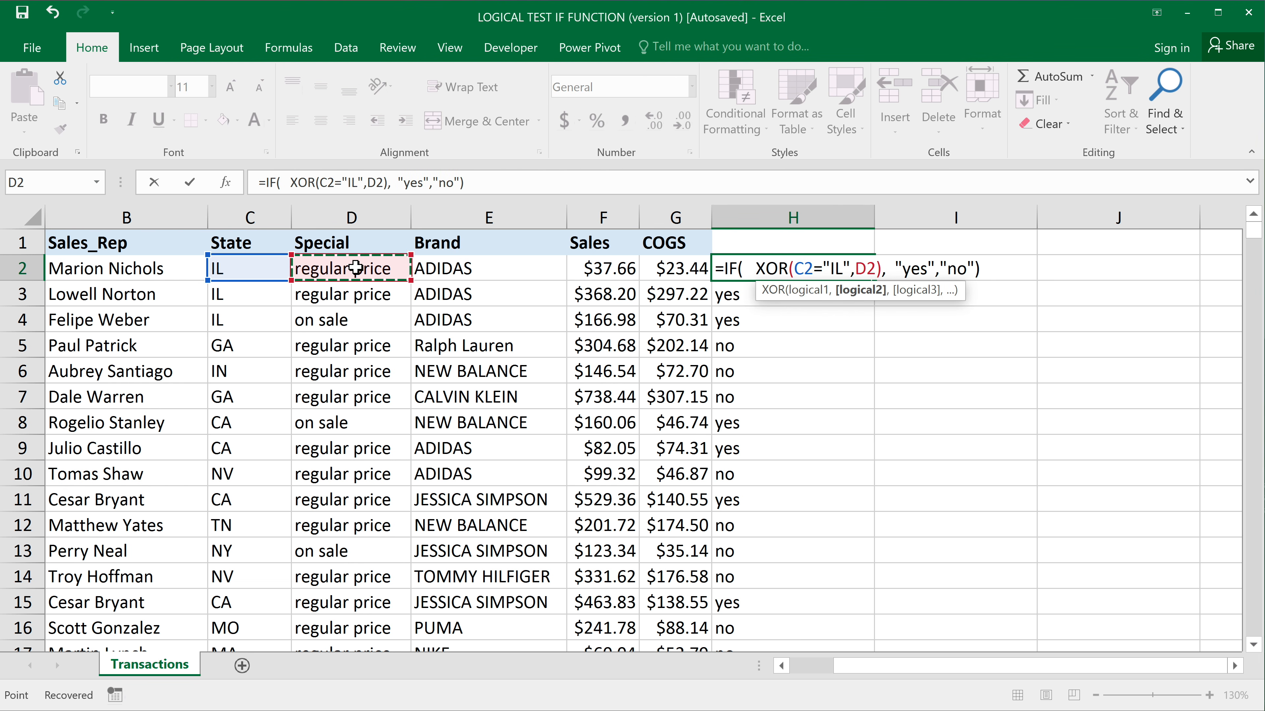
pyautogui.write('="IL",D2="')
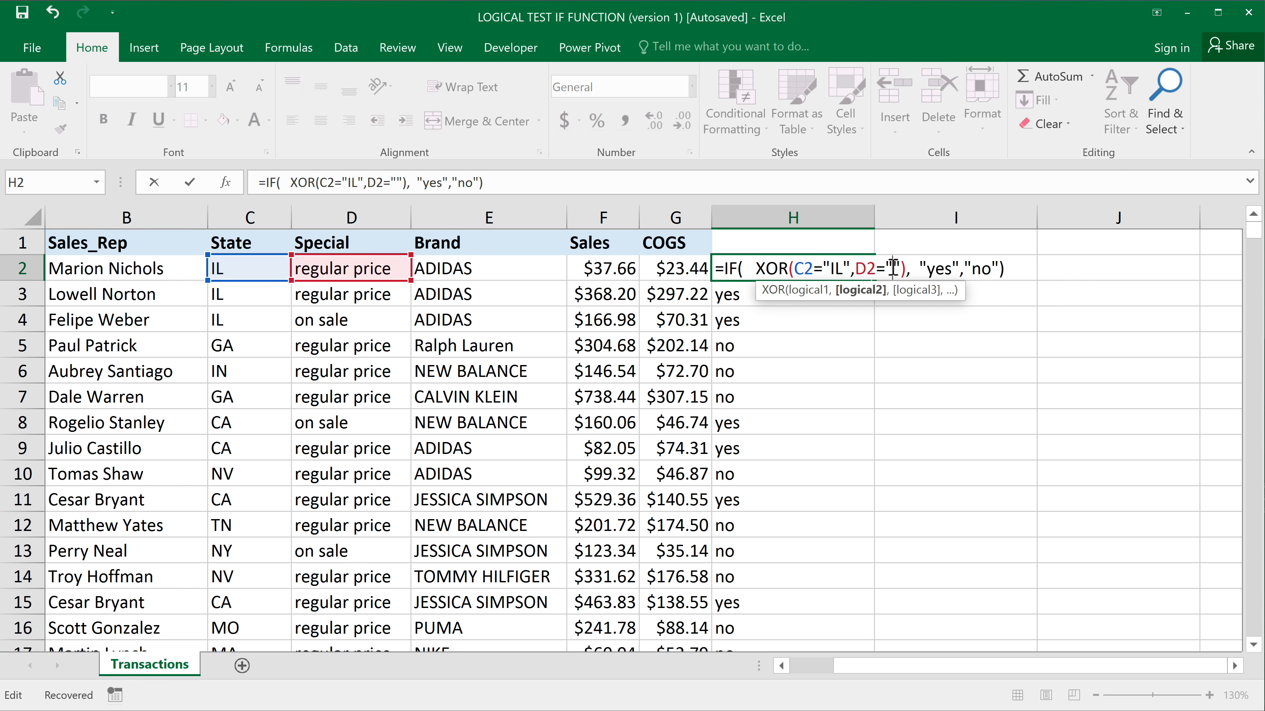
pyautogui.write('on s')
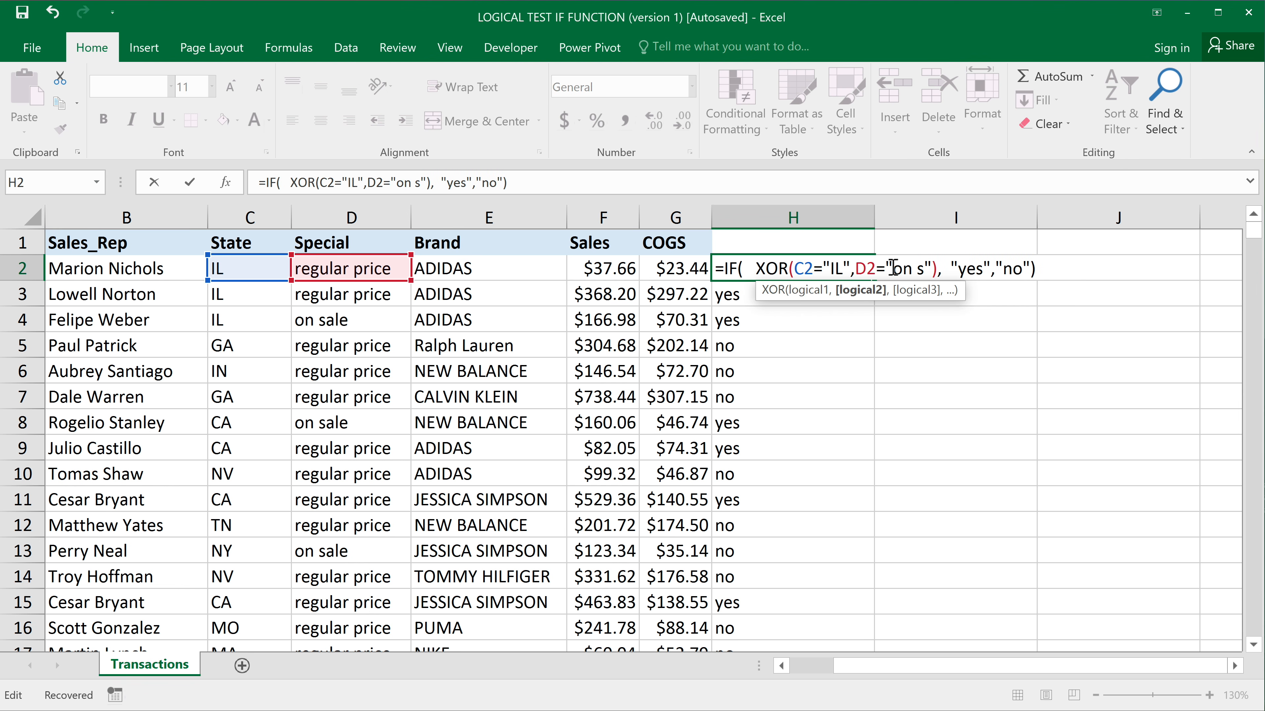
pyautogui.write('ale')
pyautogui.press('Return')
# - Fill the XOR formula from H2 down to H16 and check it against the State and Special values in rows 2 to 4
pyautogui.click(867, 270)
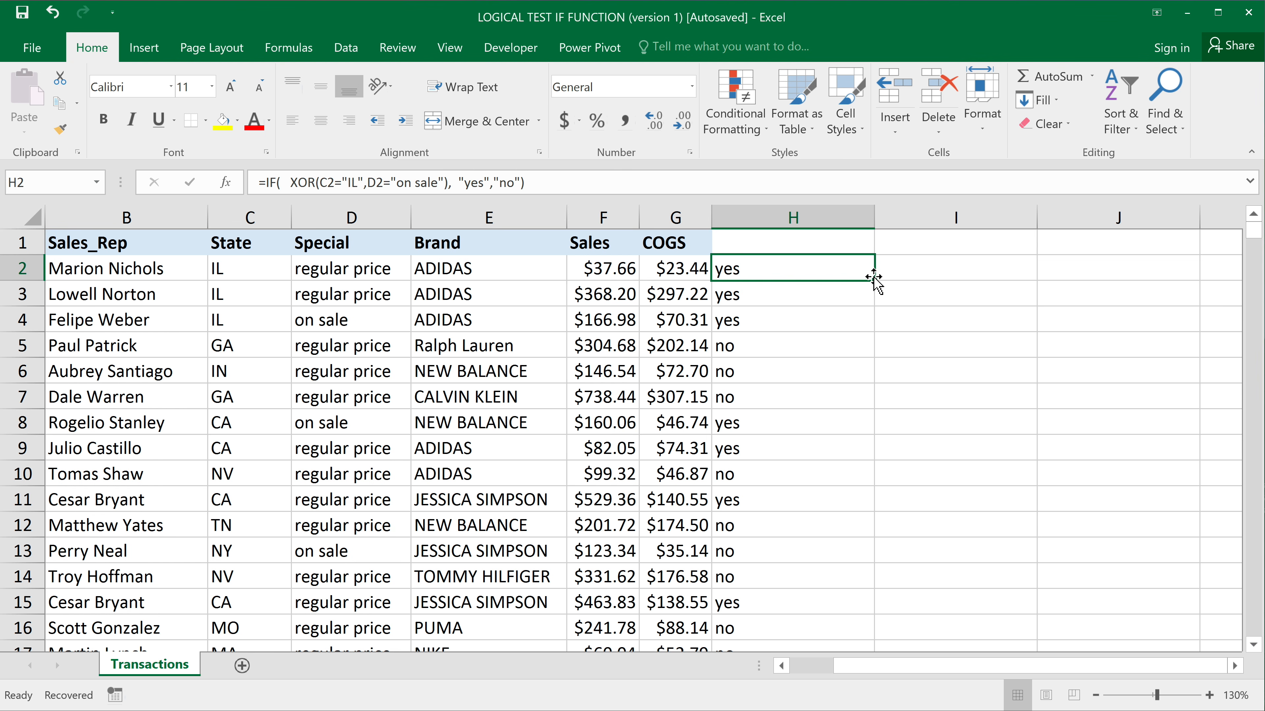
pyautogui.moveTo(873, 277); pyautogui.dragTo(846, 630)
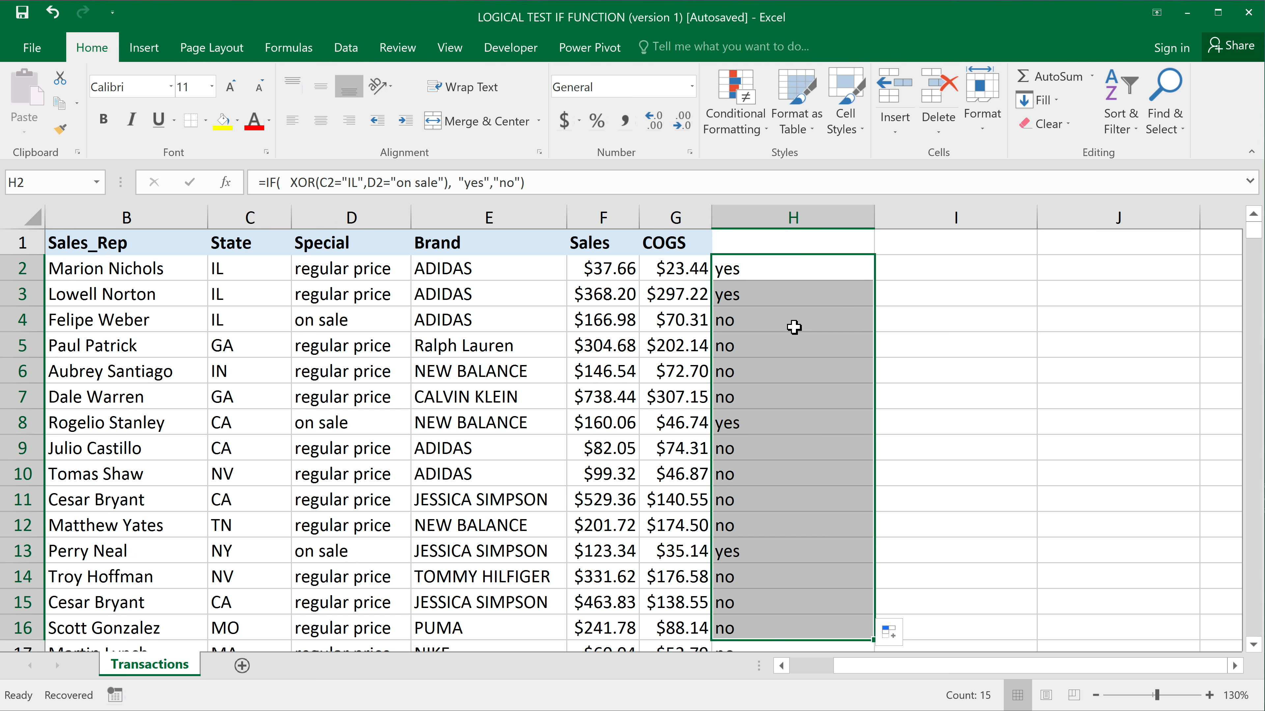
pyautogui.moveTo(227, 271); pyautogui.dragTo(325, 301)
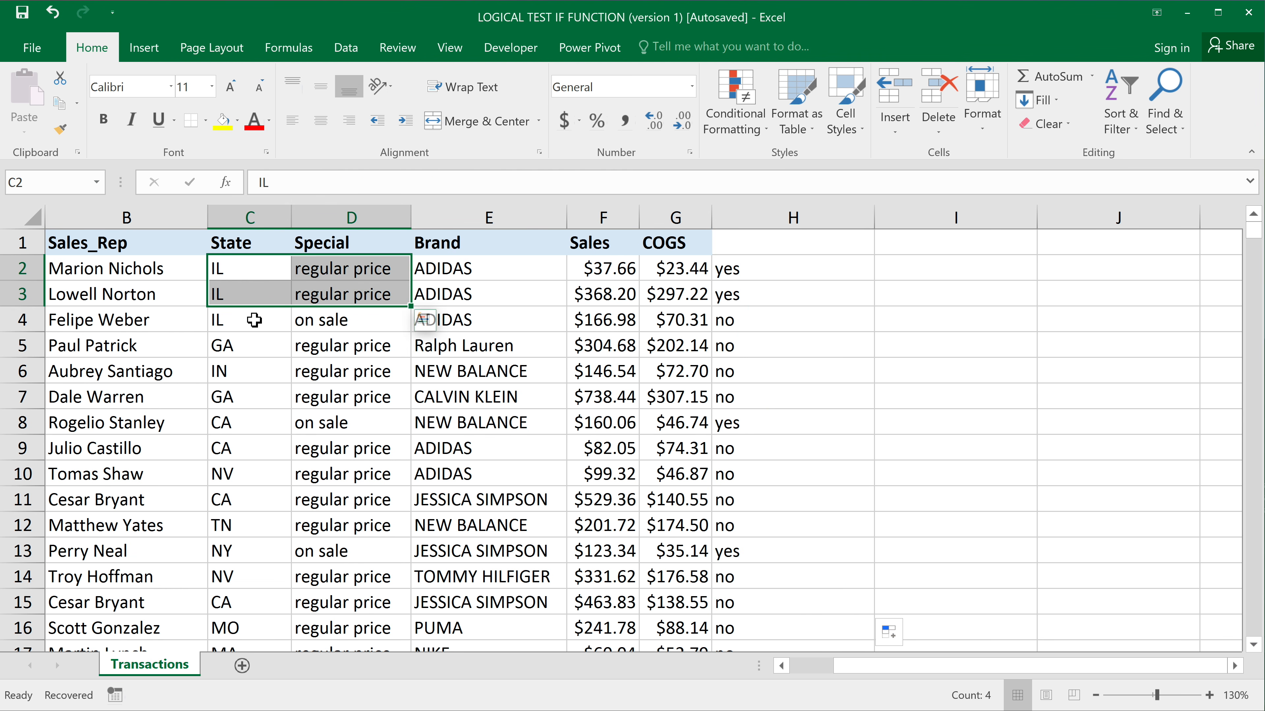
pyautogui.moveTo(255, 320); pyautogui.dragTo(298, 320)
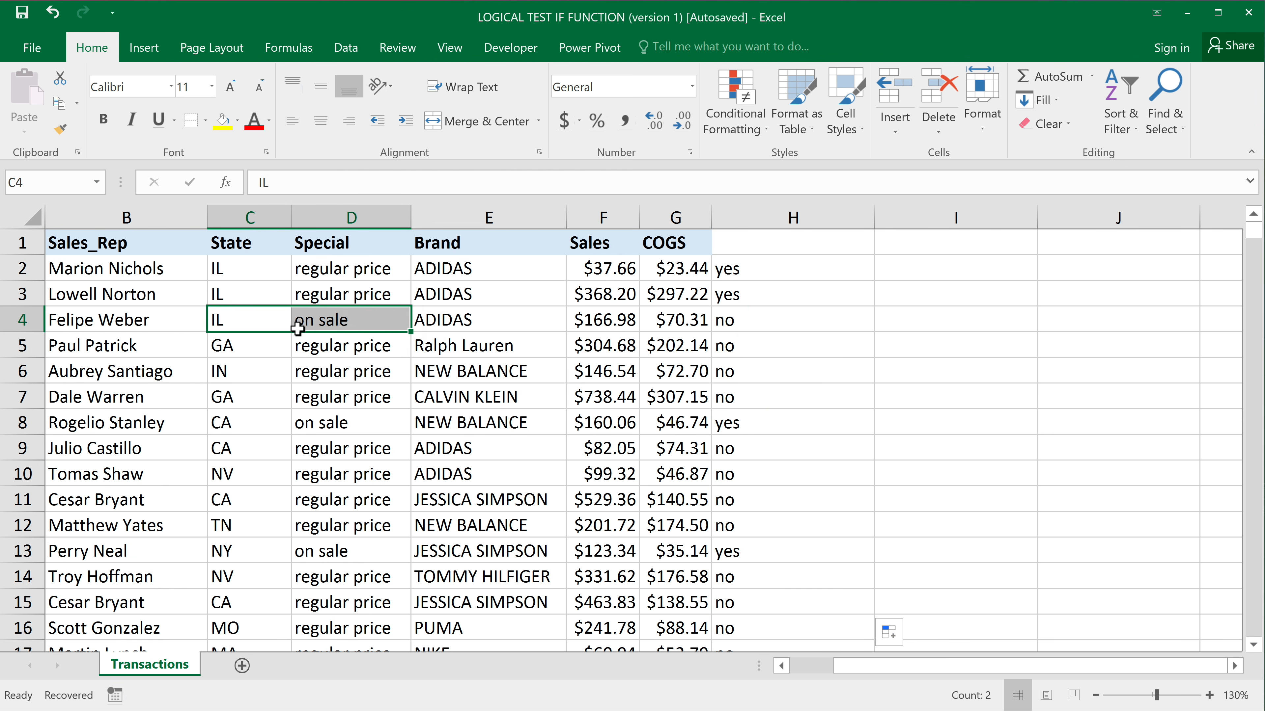
pyautogui.doubleClick(765, 323)
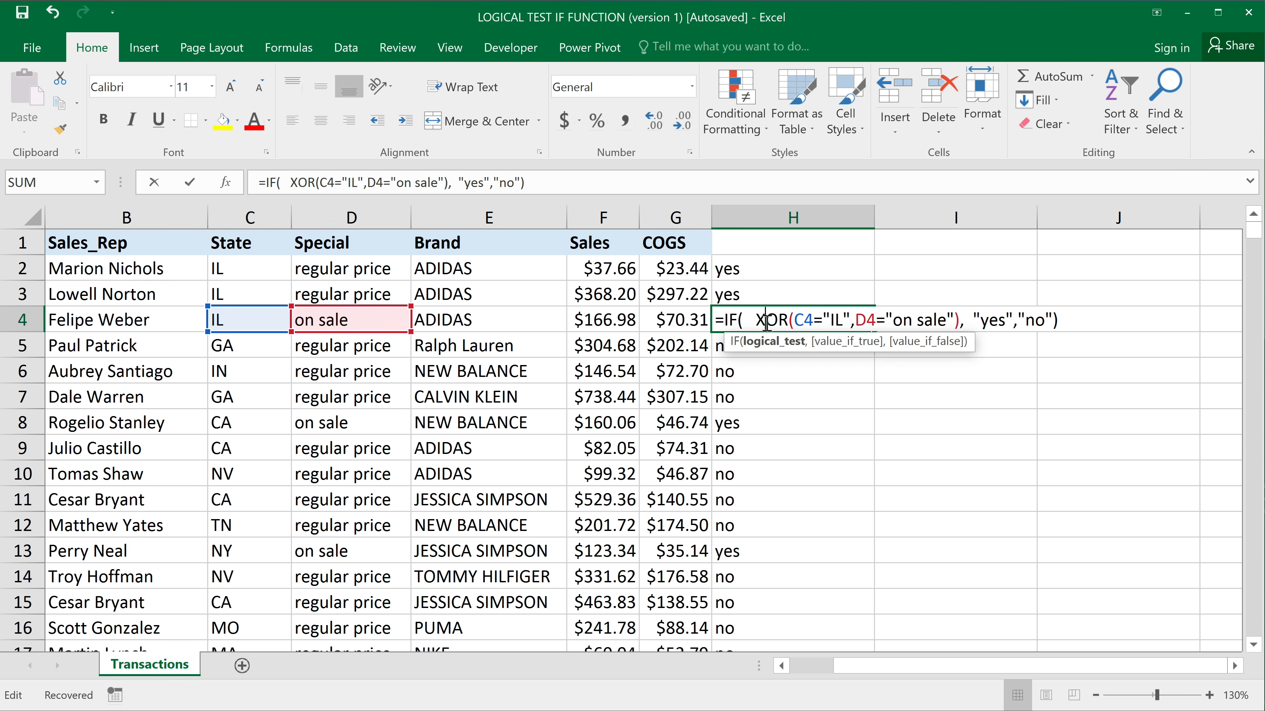
# - Review the XOR formula in H4 and compare the column H results in rows 8 and 13 with their State and Special values
pyautogui.doubleClick(840, 321)
pyautogui.click(919, 320)
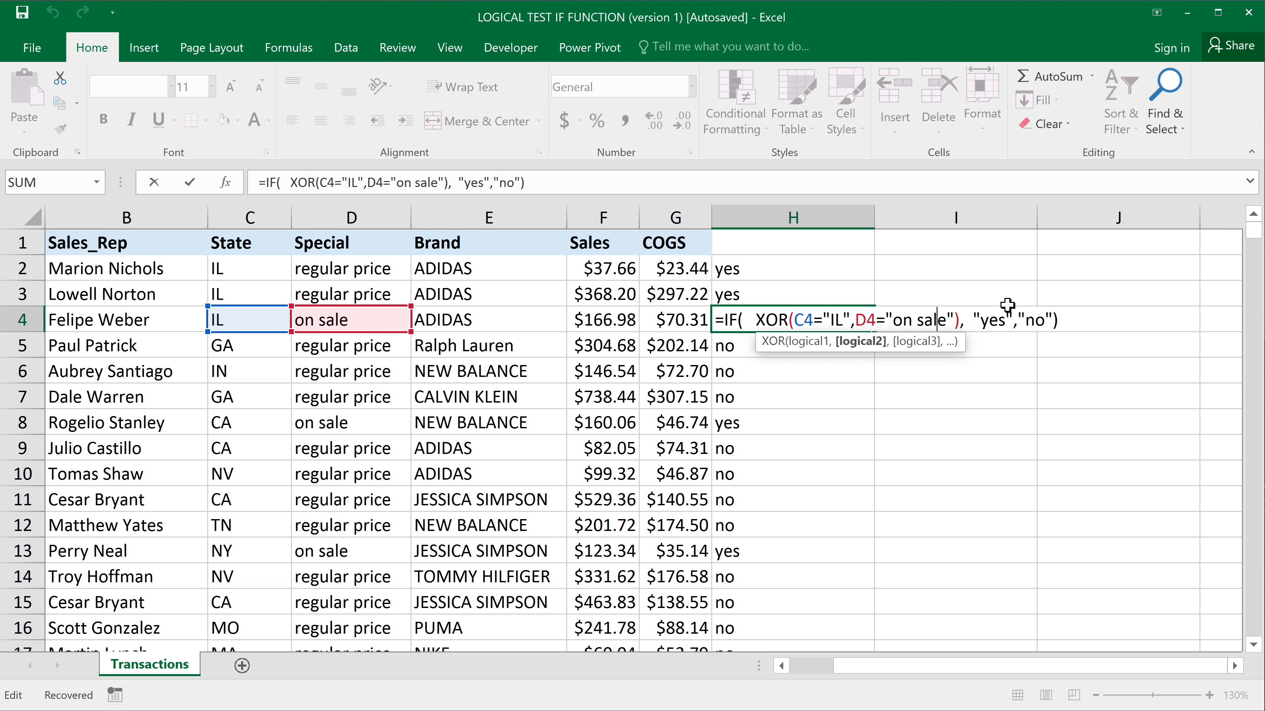
pyautogui.press('Return')
pyautogui.click(774, 330)
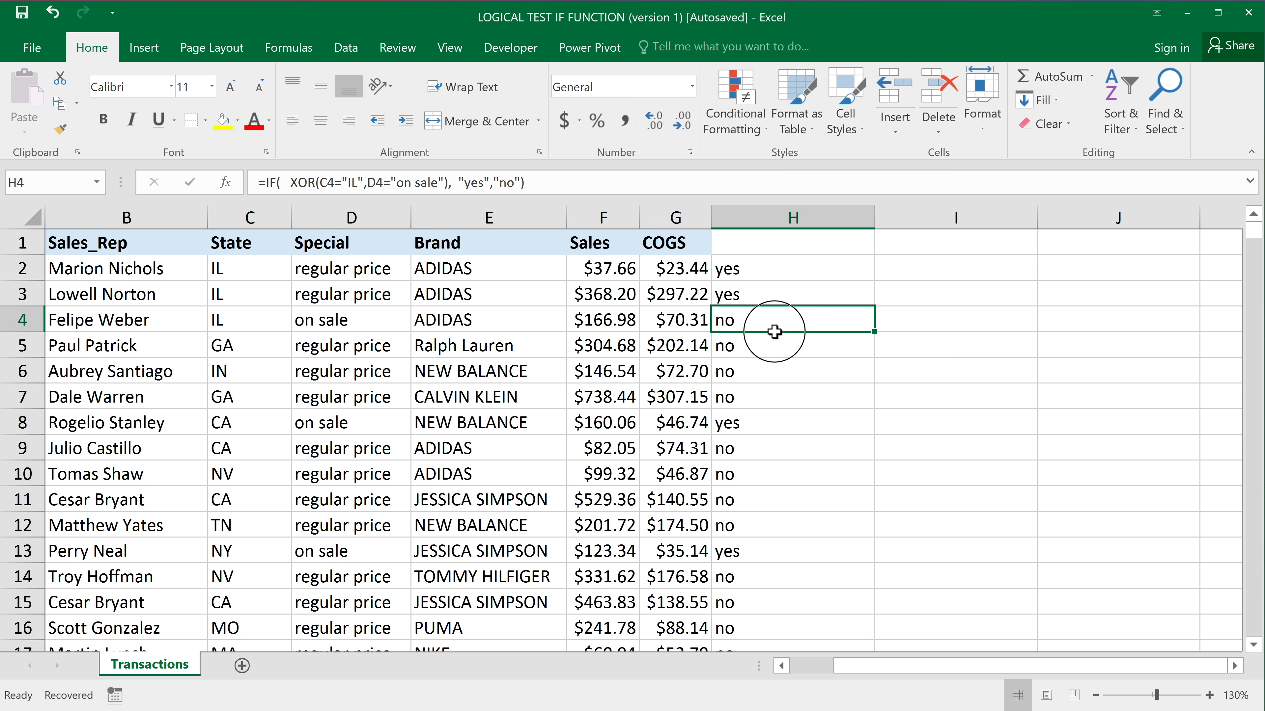
pyautogui.moveTo(774, 331); pyautogui.dragTo(774, 421)
pyautogui.click(325, 426)
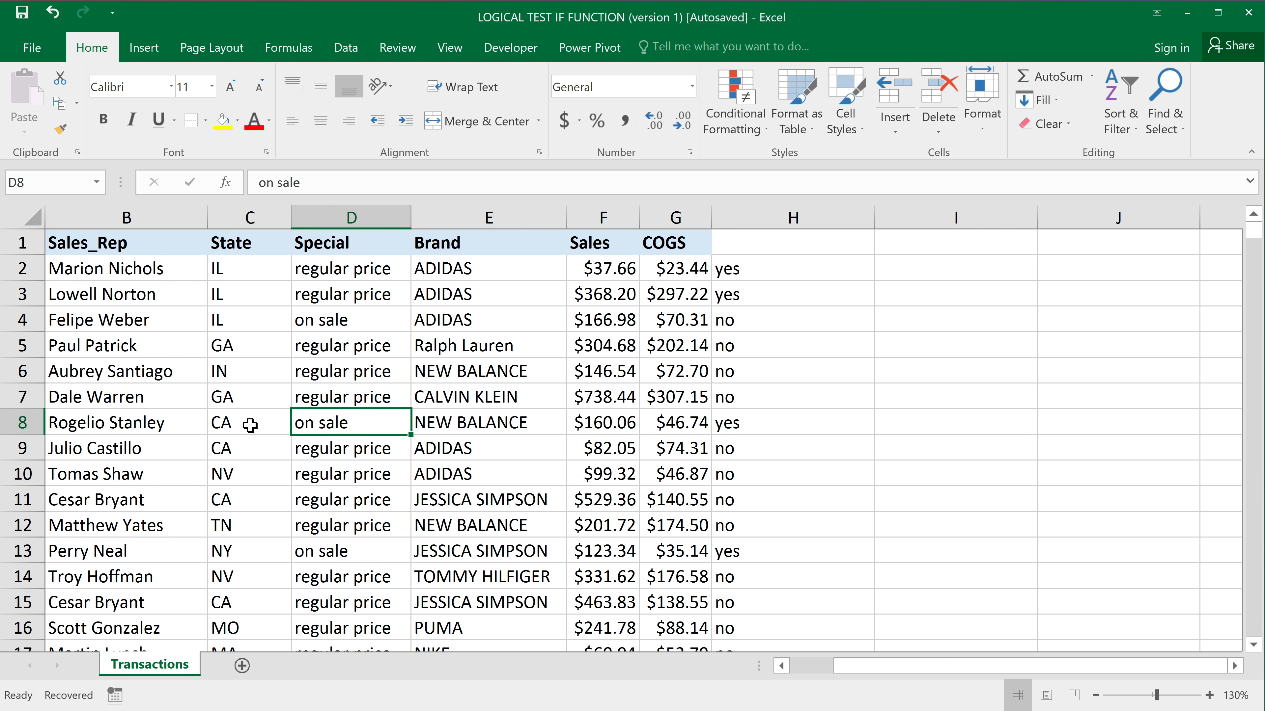
pyautogui.click(755, 427)
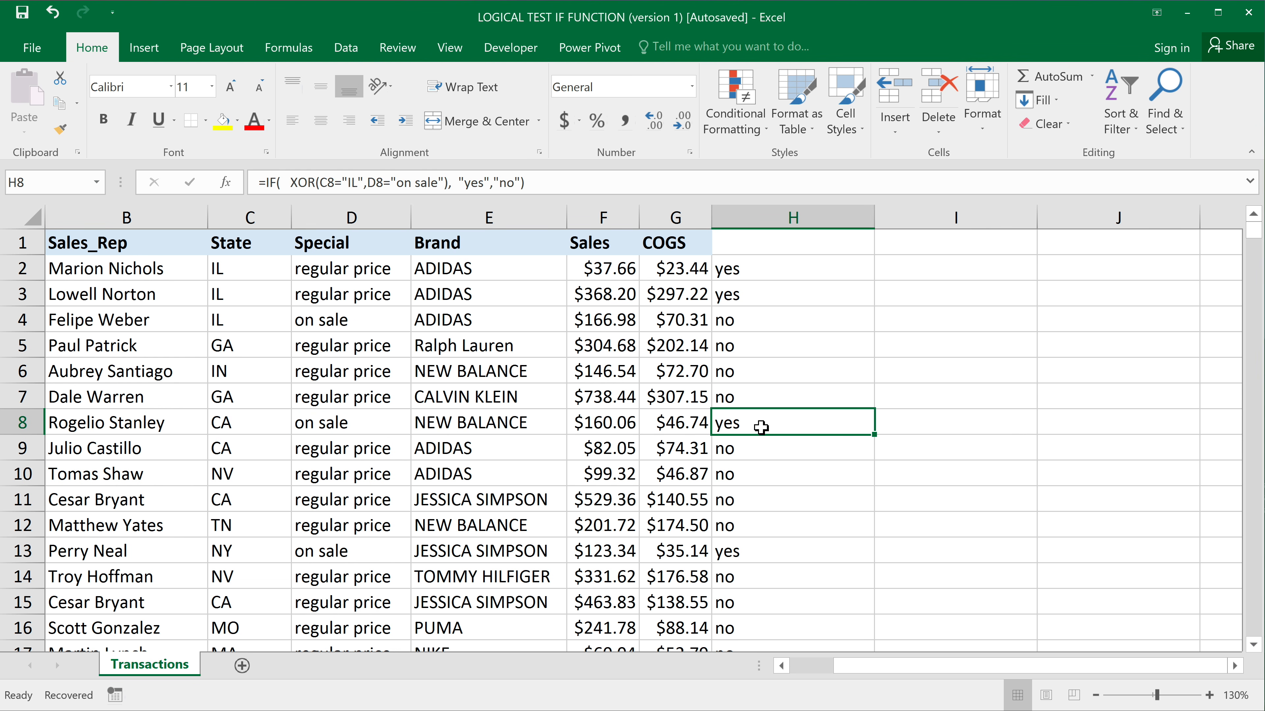
pyautogui.click(753, 559)
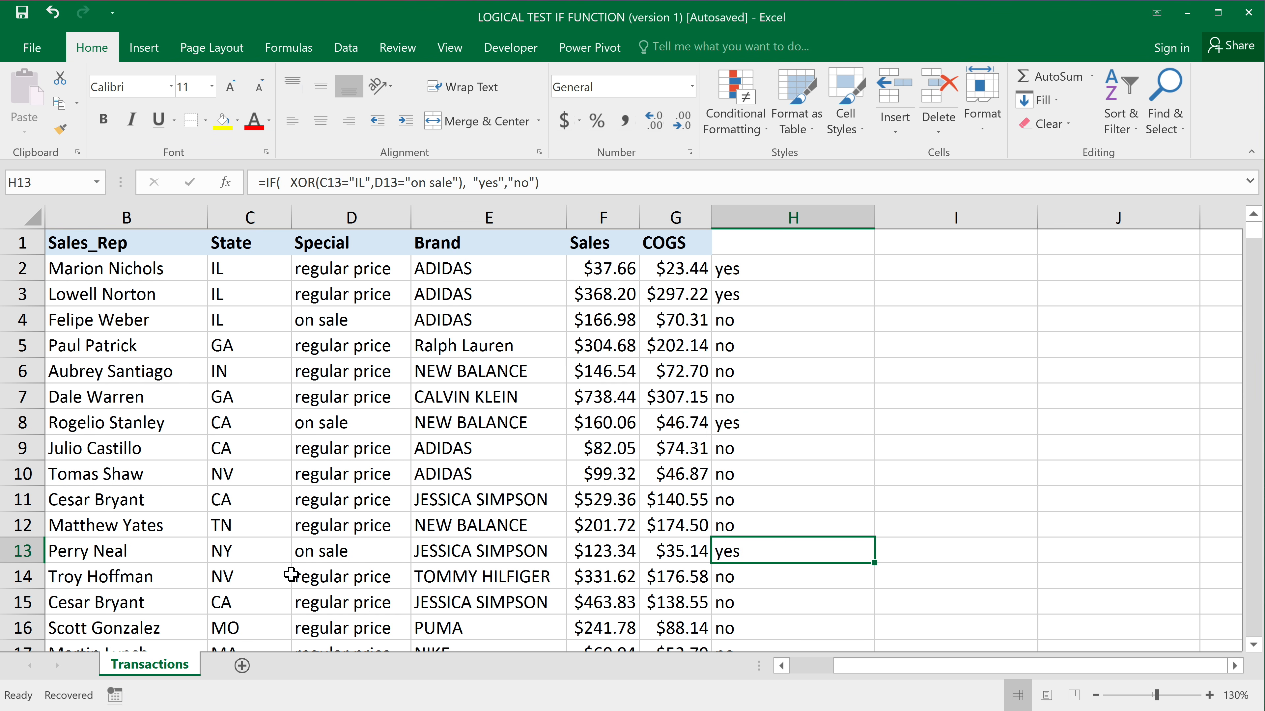
pyautogui.click(235, 558)
pyautogui.click(732, 555)
# - Change the H2 formula's true and false results to 1 and 0, and fill it down to H16
pyautogui.click(750, 269)
pyautogui.doubleClick(748, 268)
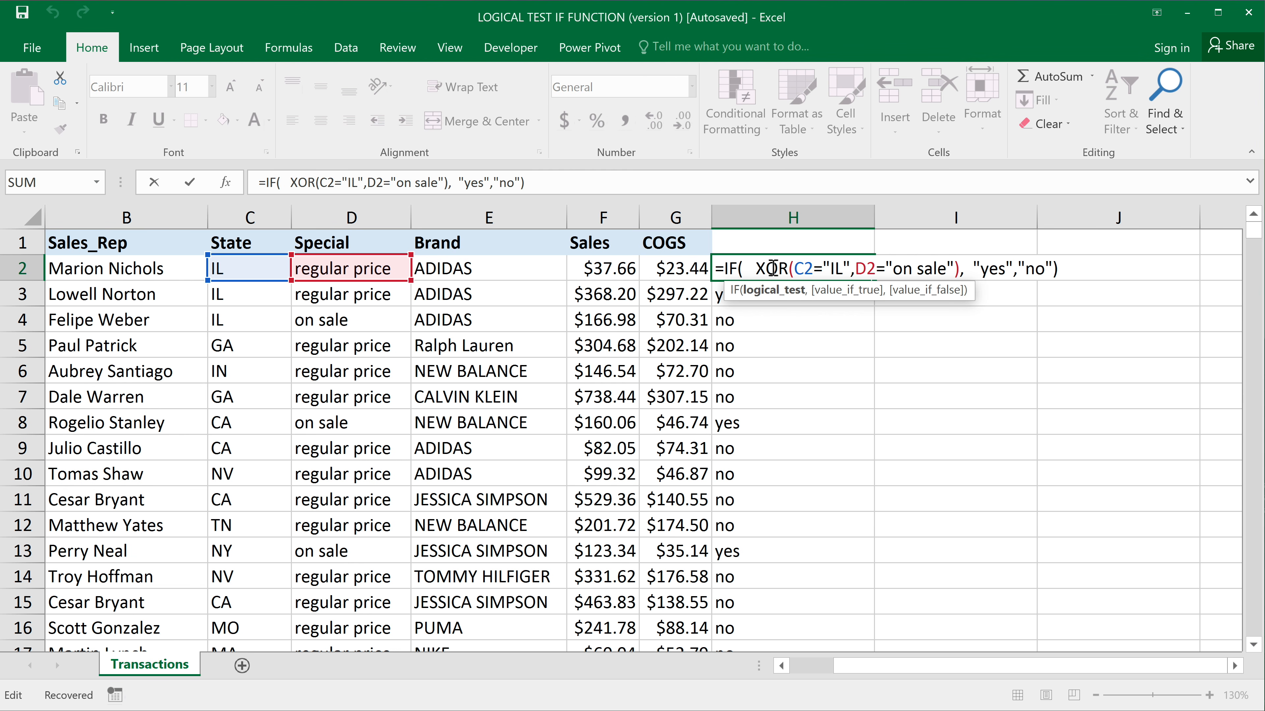
pyautogui.press('Delete')
pyautogui.press('Delete')
pyautogui.moveTo(973, 269); pyautogui.dragTo(1012, 269)
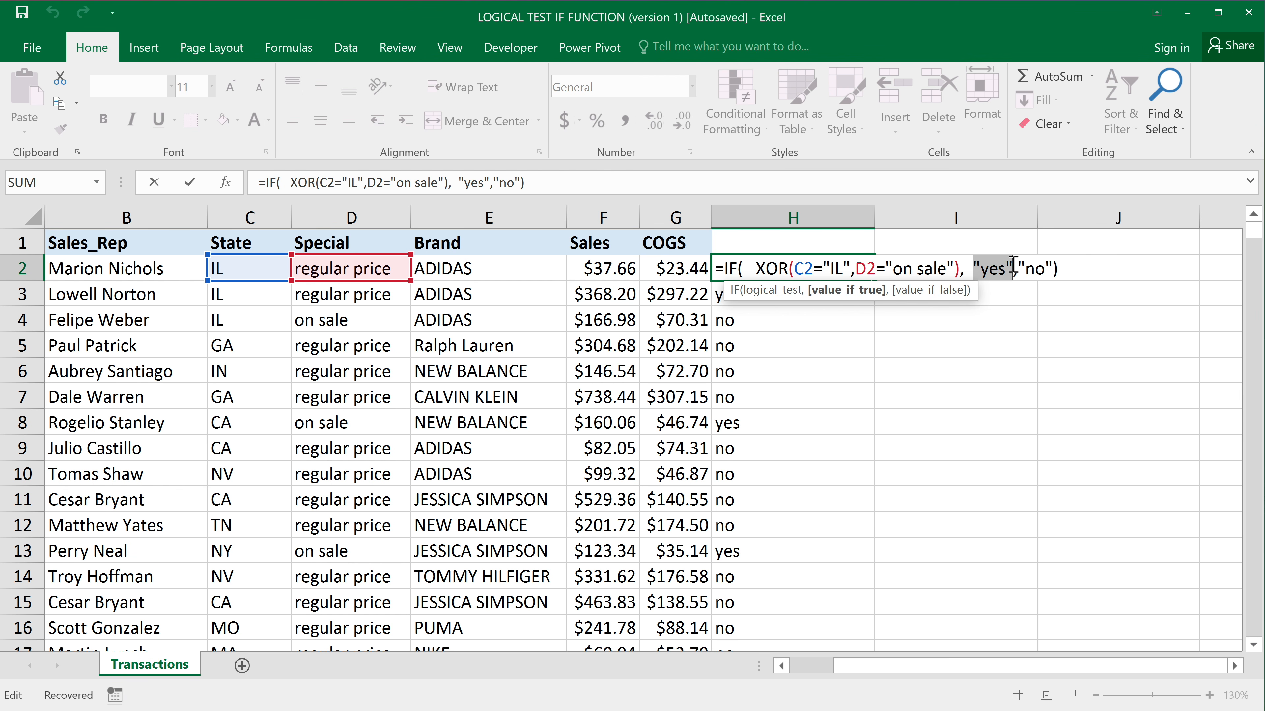
pyautogui.write('1')
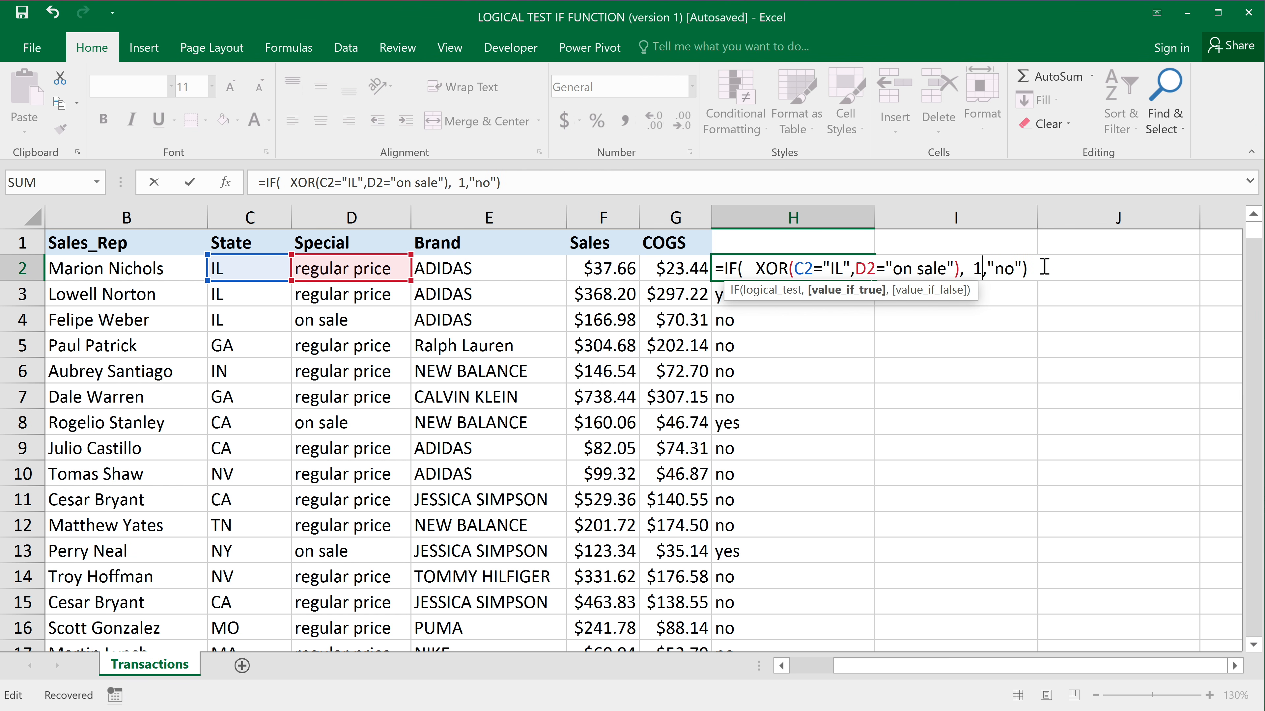
pyautogui.moveTo(1021, 269); pyautogui.dragTo(990, 271)
pyautogui.write('0')
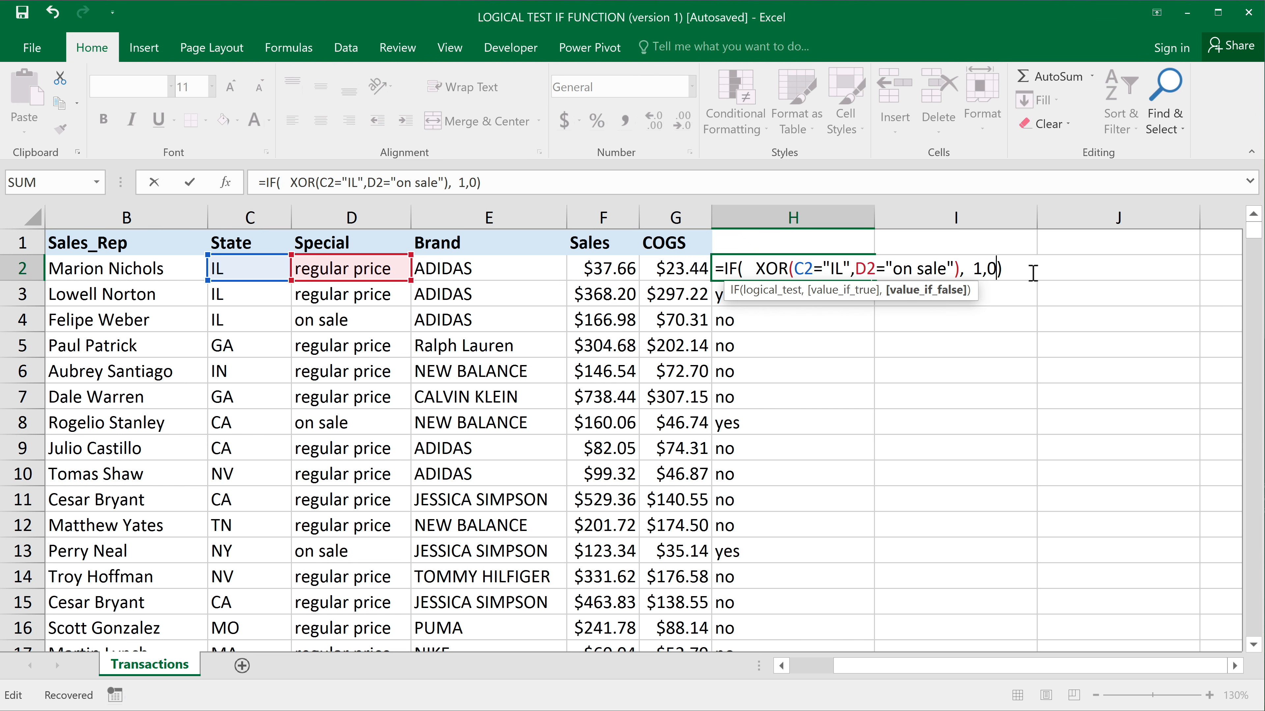
pyautogui.press('Return')
pyautogui.click(862, 272)
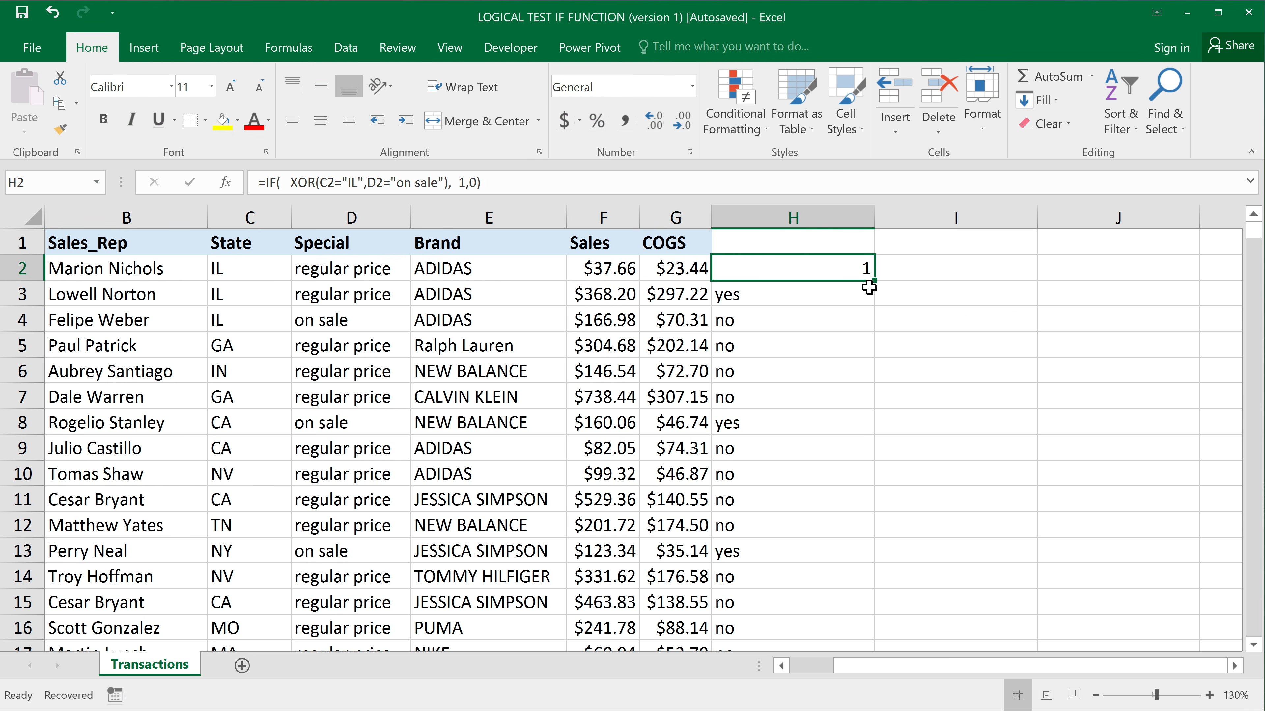
pyautogui.moveTo(875, 283); pyautogui.dragTo(860, 633)
# - Replace the value-if-true argument in H2 with the sales cell F2 and fill the formula down to H16
pyautogui.doubleClick(822, 269)
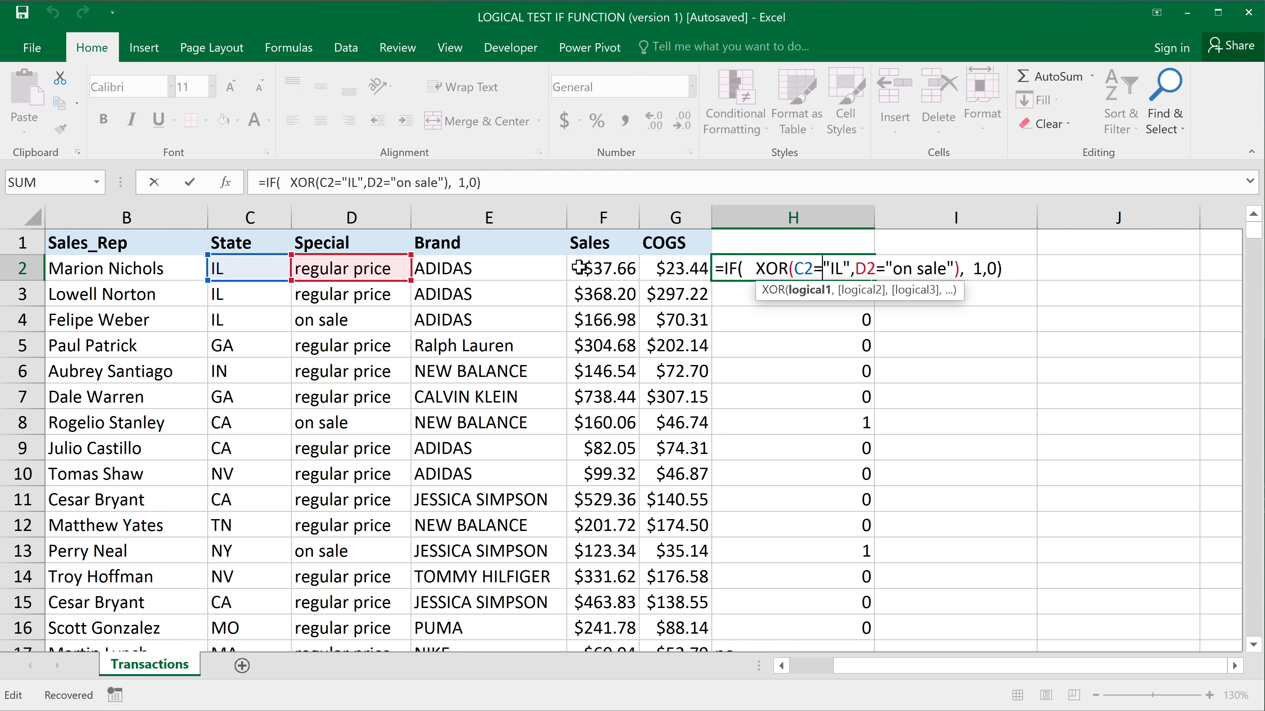
pyautogui.click(983, 261)
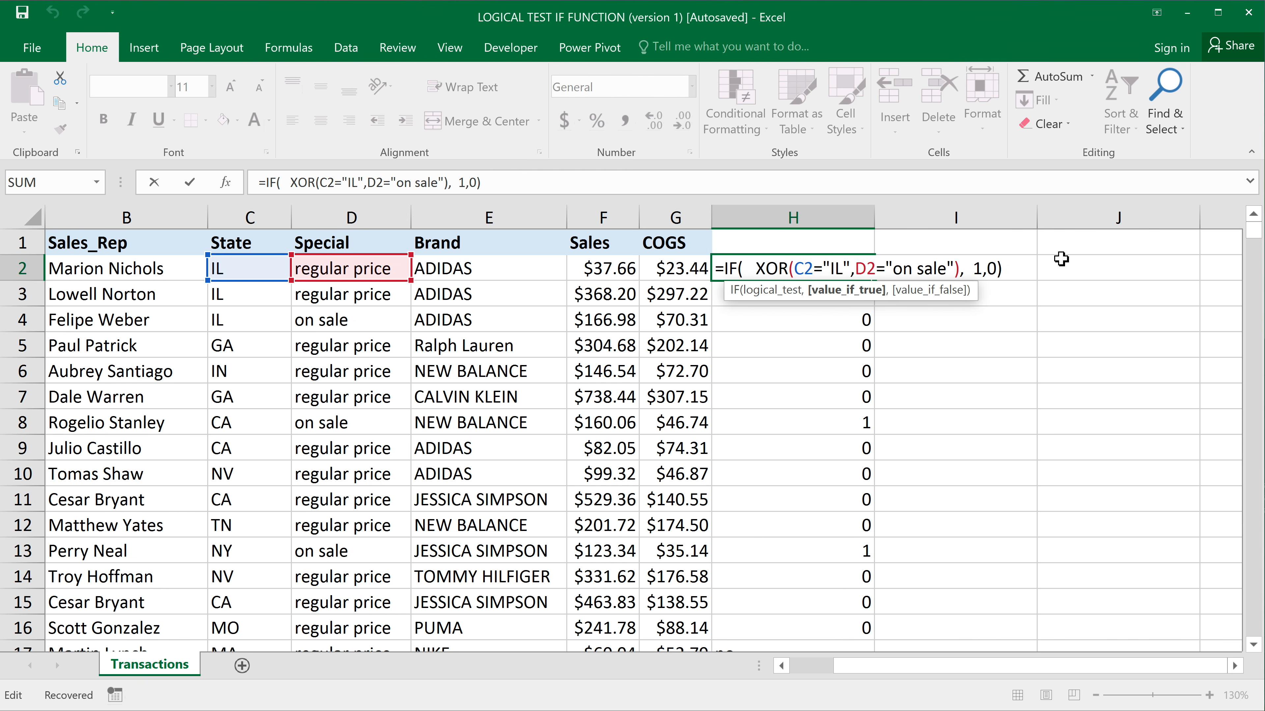
pyautogui.press('BackSpace')
pyautogui.click(598, 269)
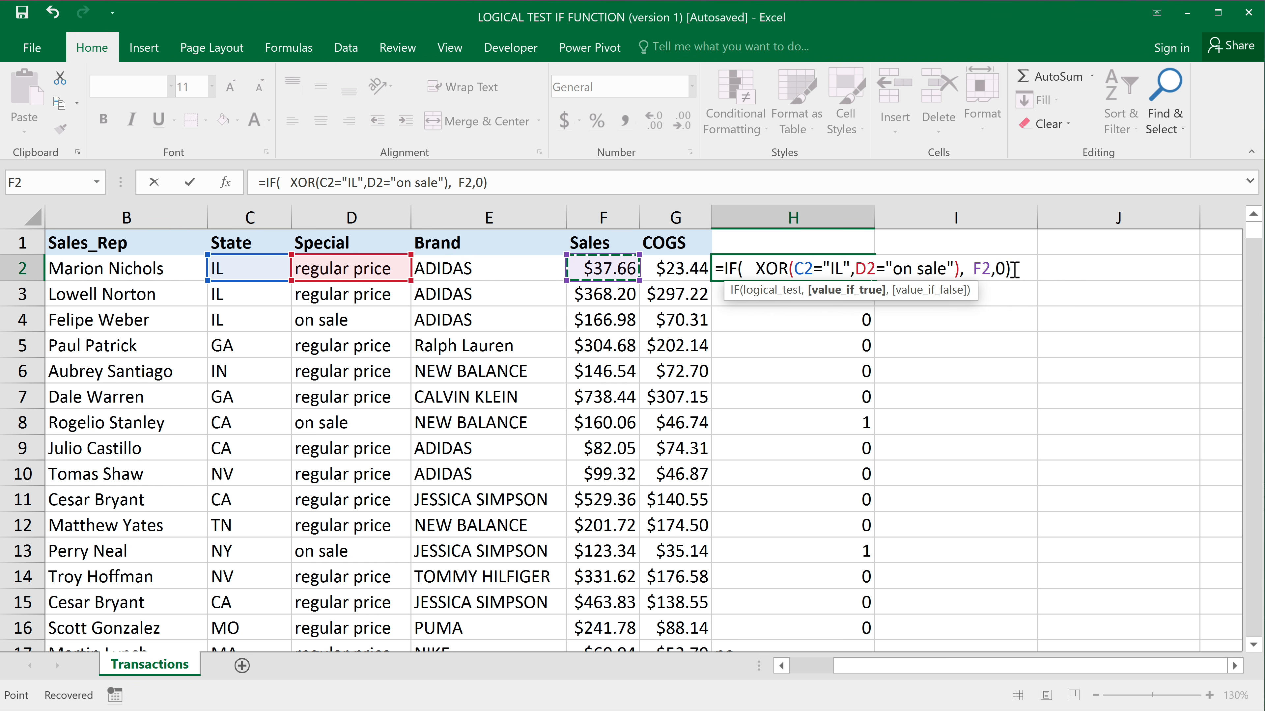
pyautogui.press('Return')
pyautogui.click(849, 277)
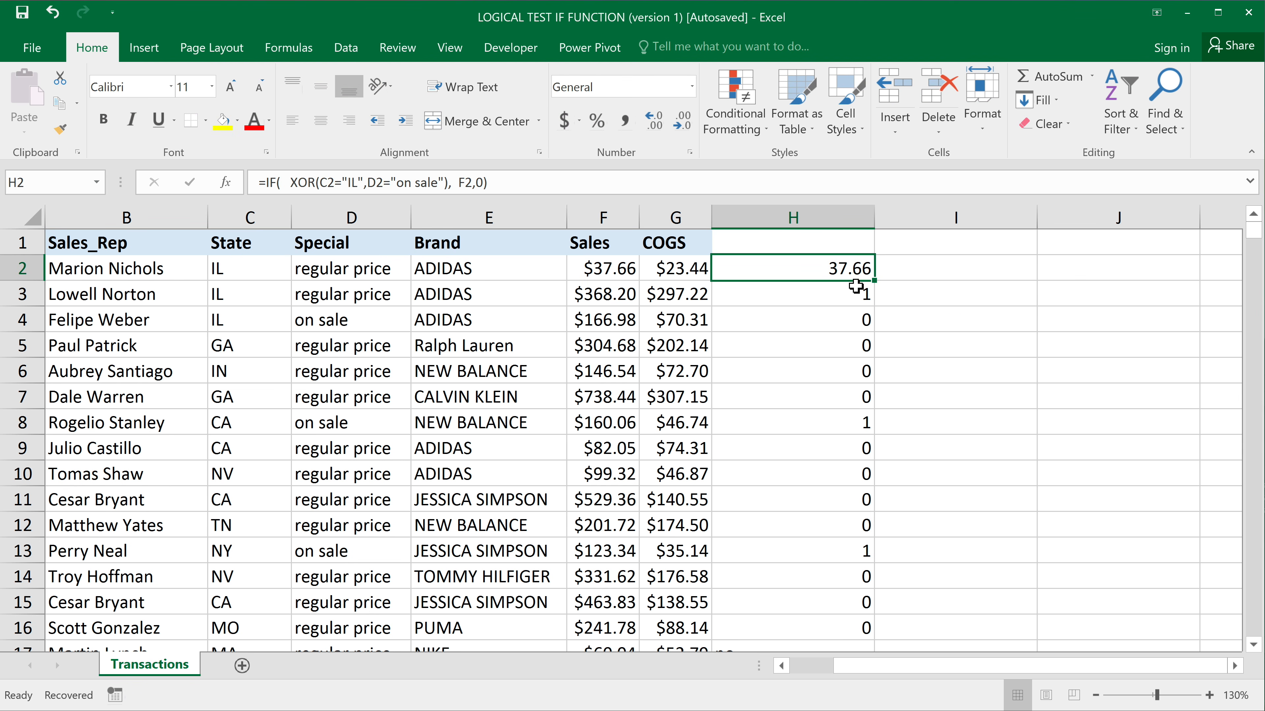
pyautogui.moveTo(874, 281); pyautogui.dragTo(883, 653)
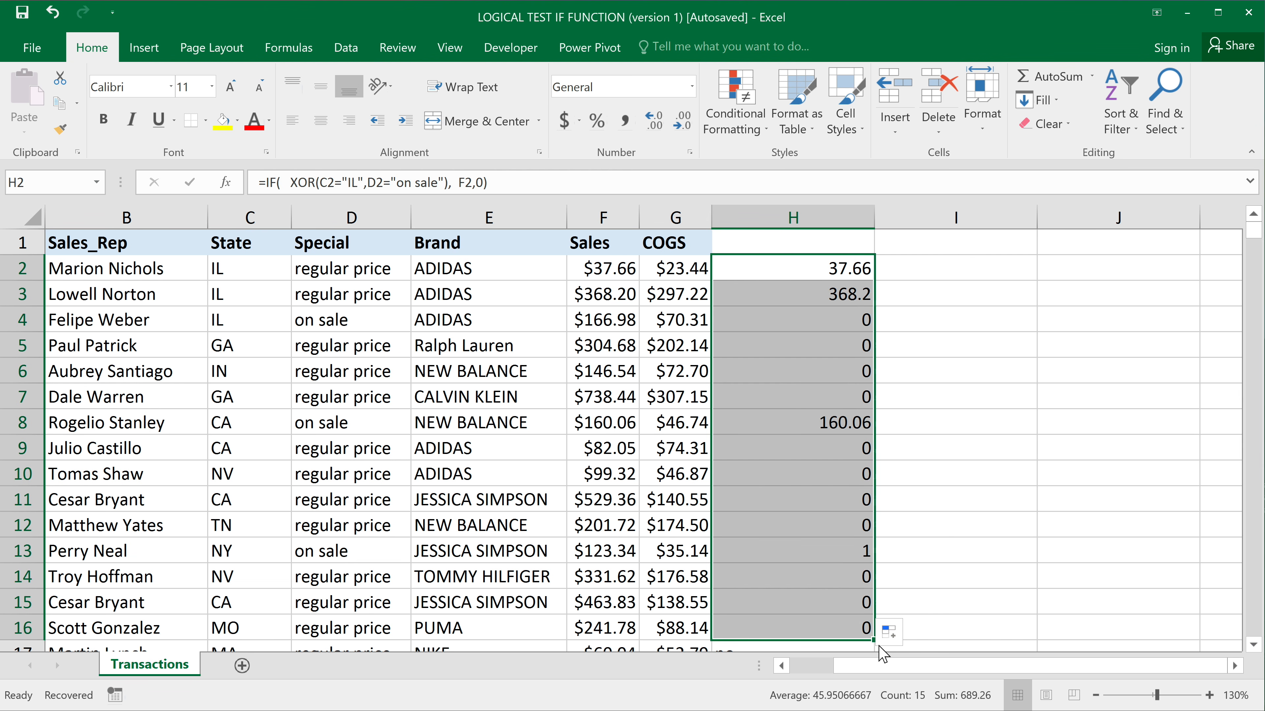
# - Clear the XOR test and both result arguments from the IF formula in H2
pyautogui.doubleClick(842, 272)
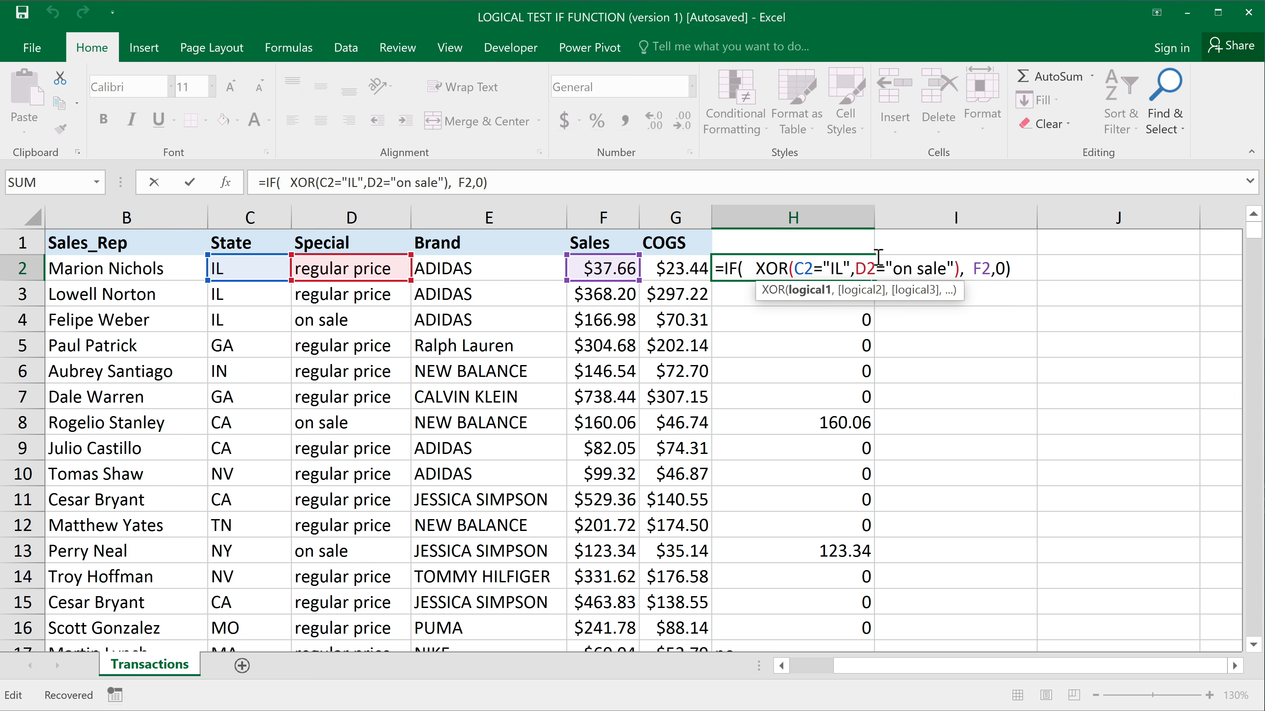
pyautogui.doubleClick(983, 267)
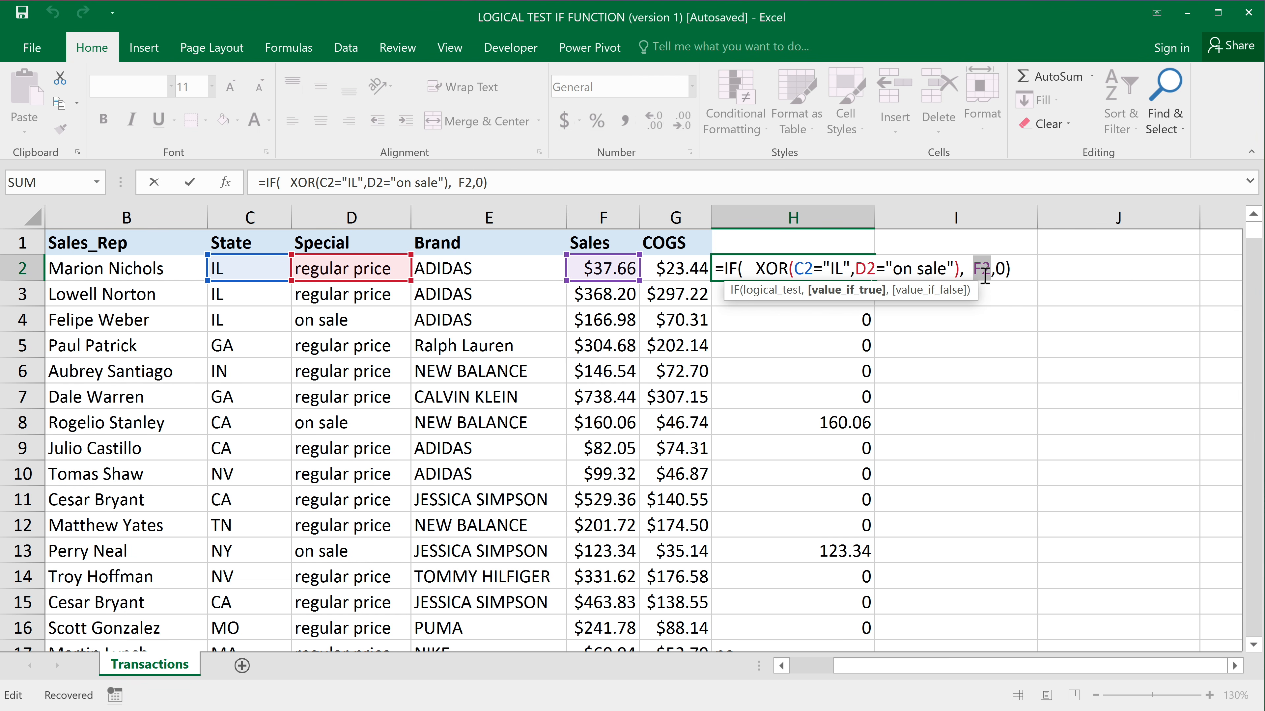
pyautogui.click(984, 274)
pyautogui.moveTo(751, 269); pyautogui.dragTo(1005, 268)
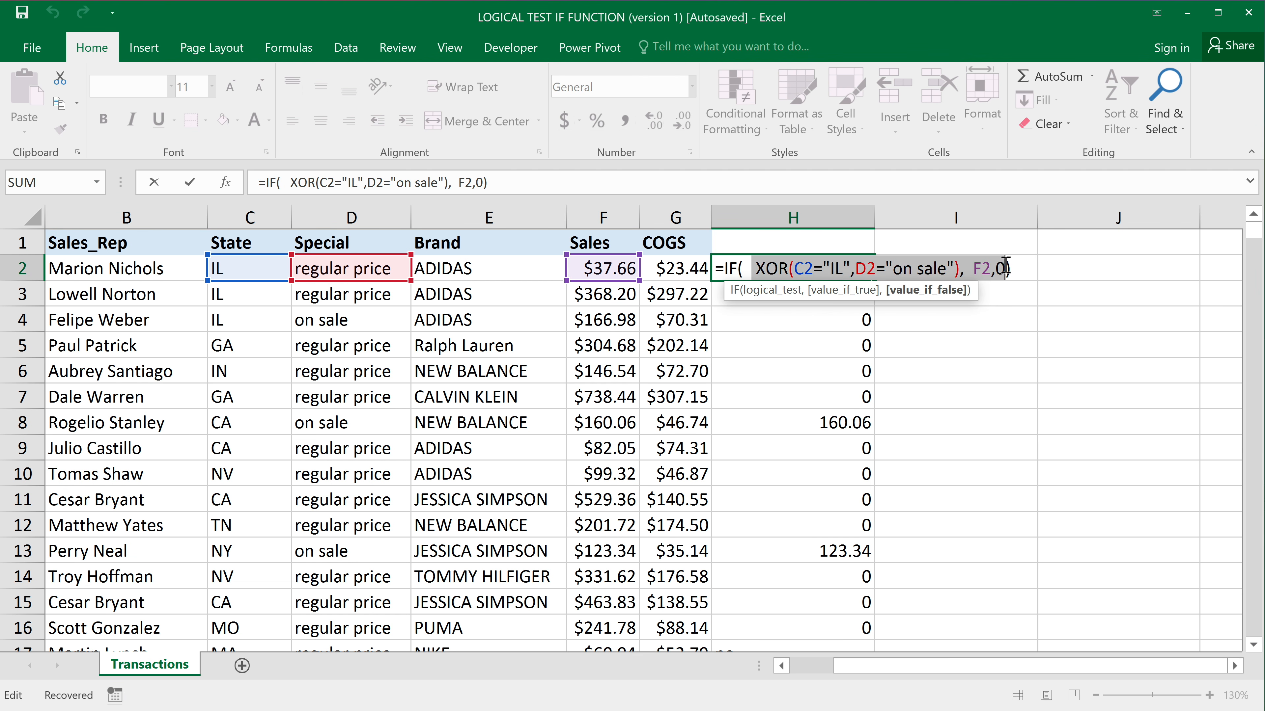
pyautogui.press('BackSpace')
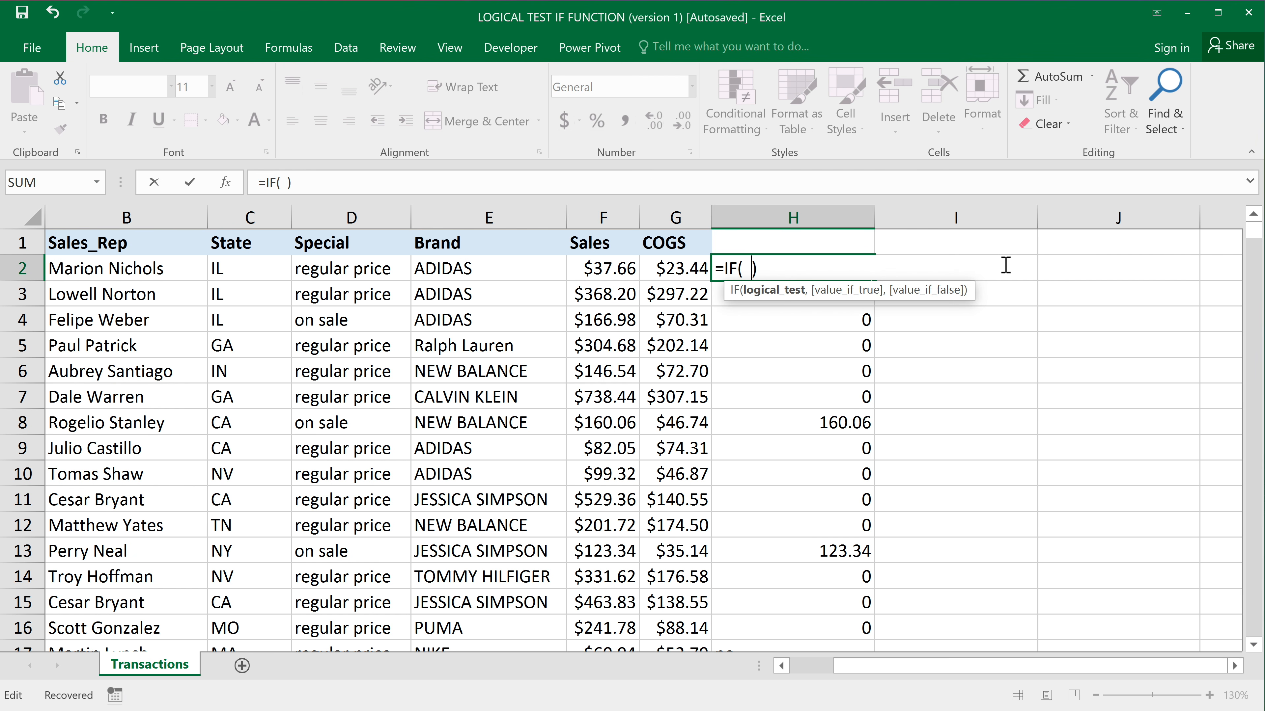
# - Enter D2="on sale" as the logical test of the IF formula in H2
pyautogui.click(748, 267)
pyautogui.click(351, 271)
pyautogui.write('=    ')
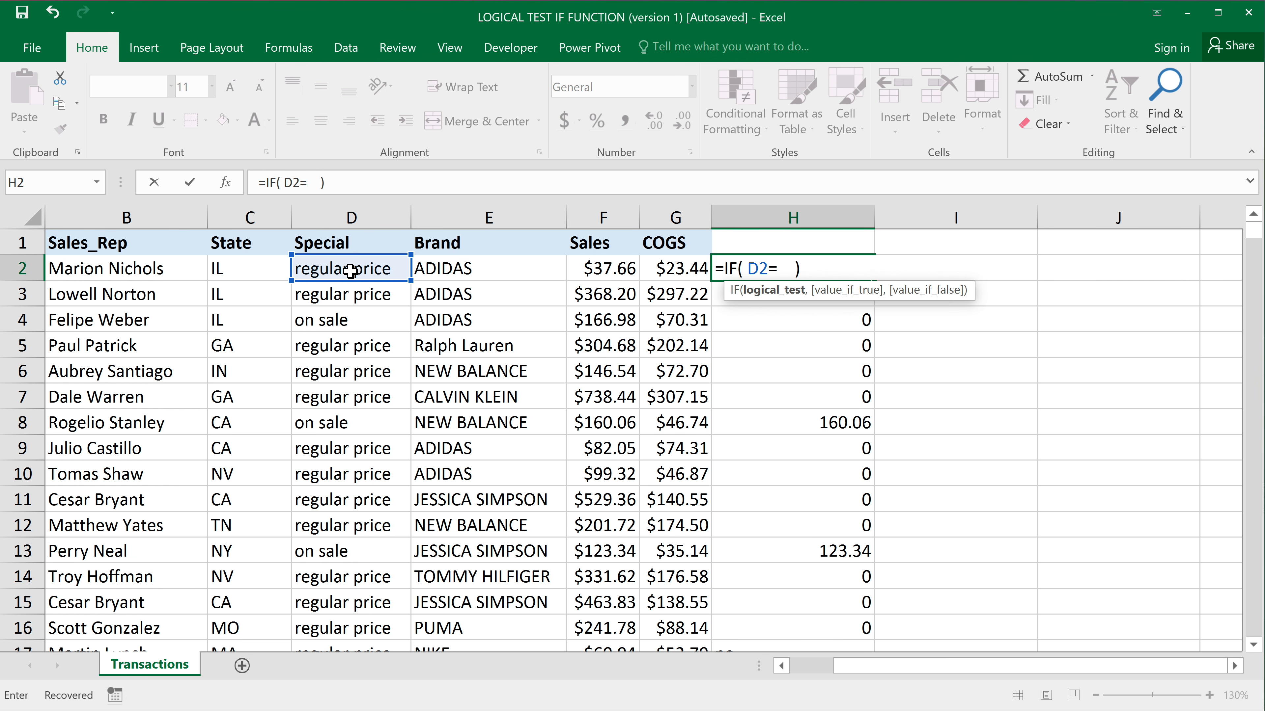
pyautogui.write('"on sale",')
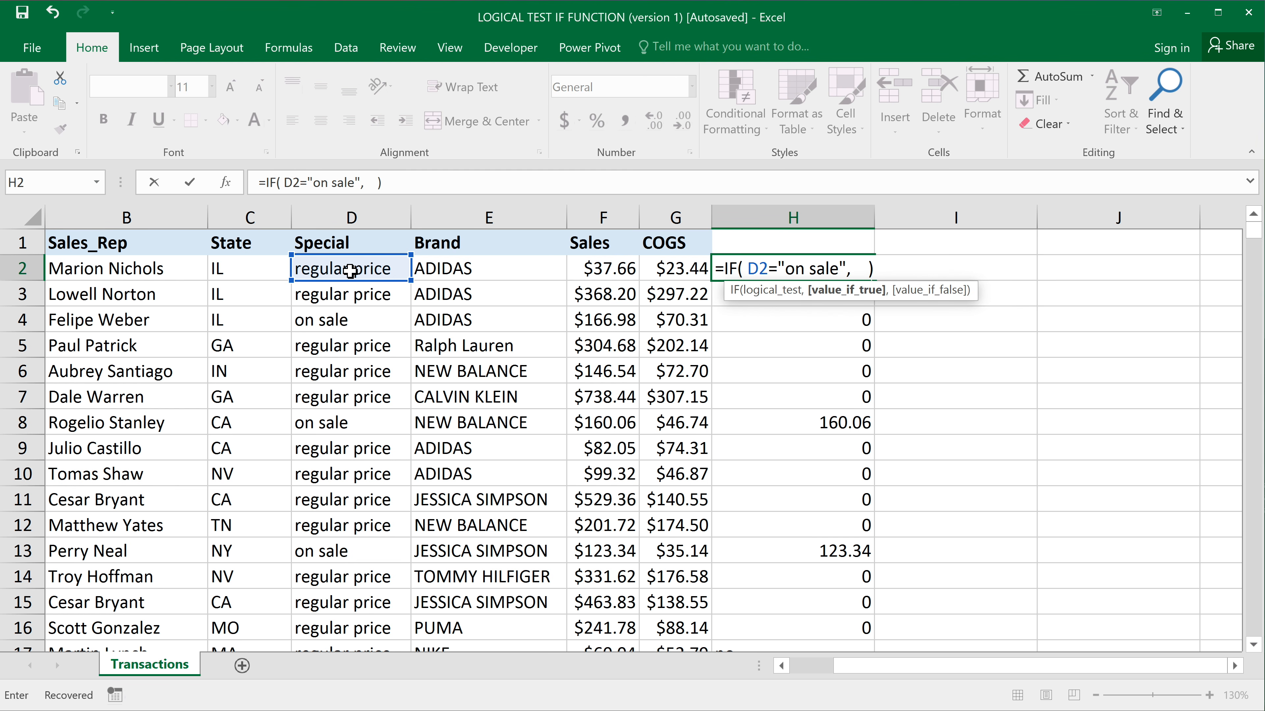
# - Set the IF results in H2 to F2*10% when true and F2*20% when false, and commit the formula
pyautogui.click(608, 268)
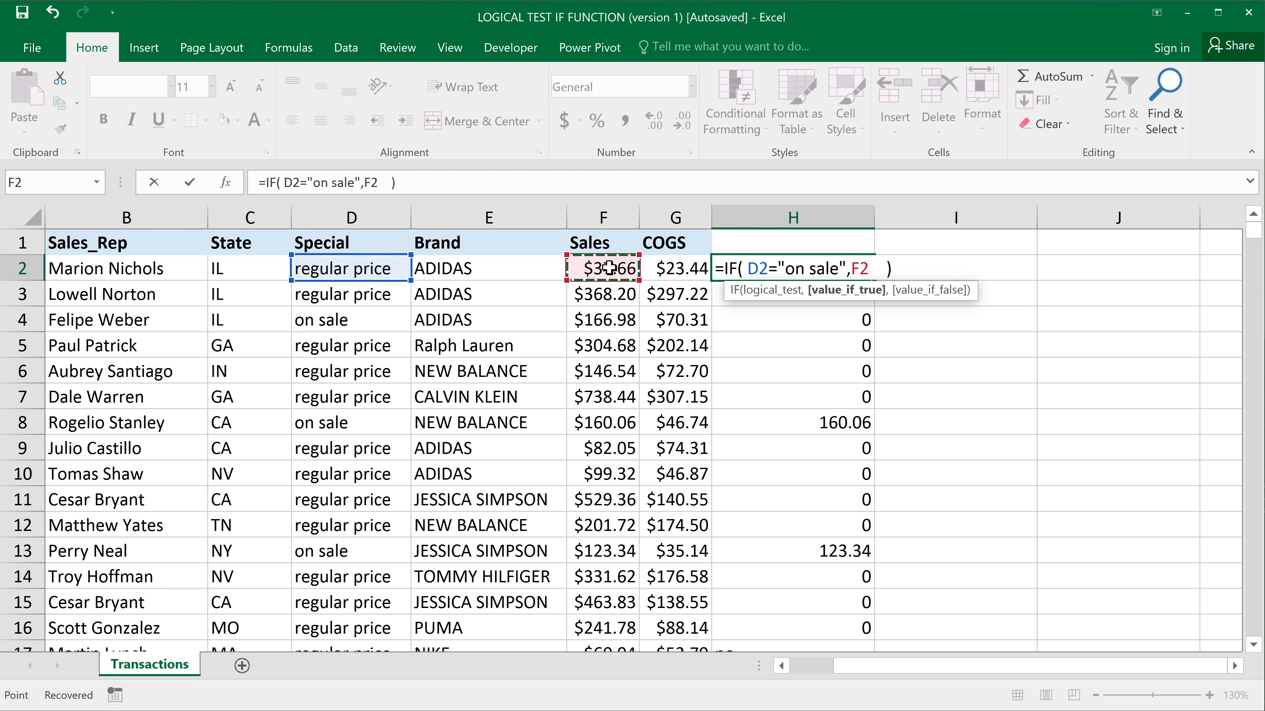
pyautogui.write('*10%')
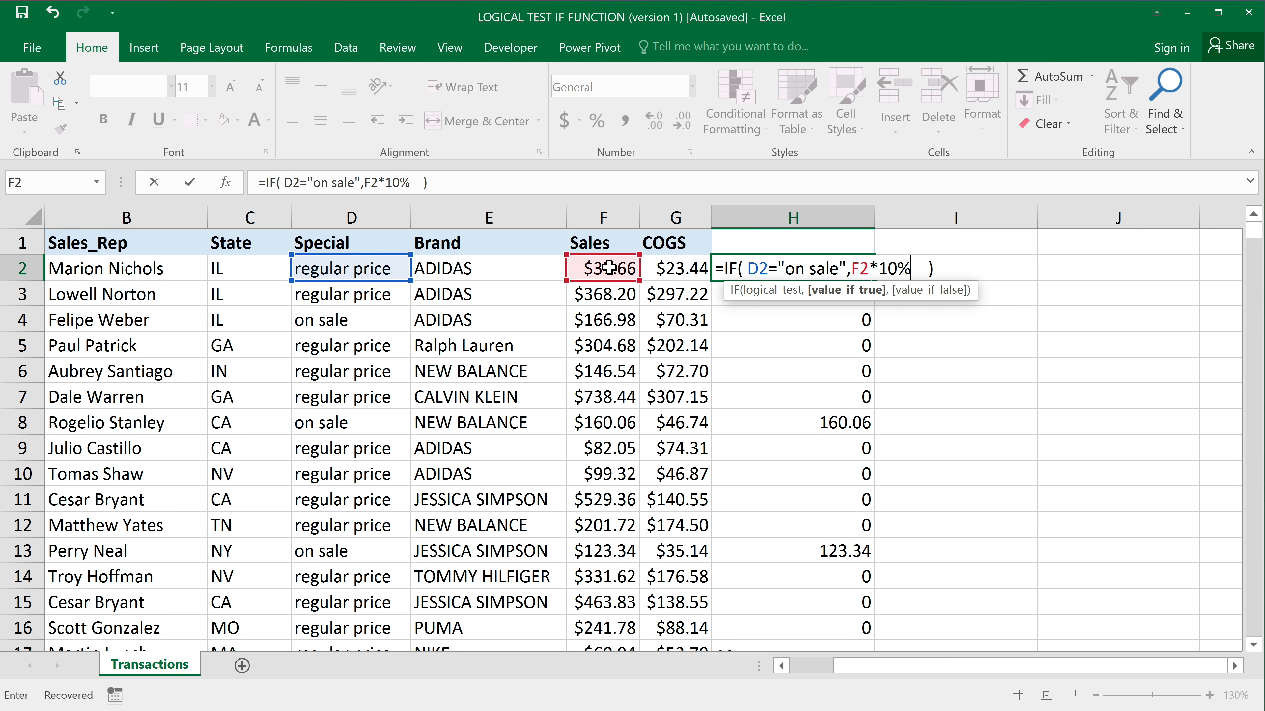
pyautogui.write(',')
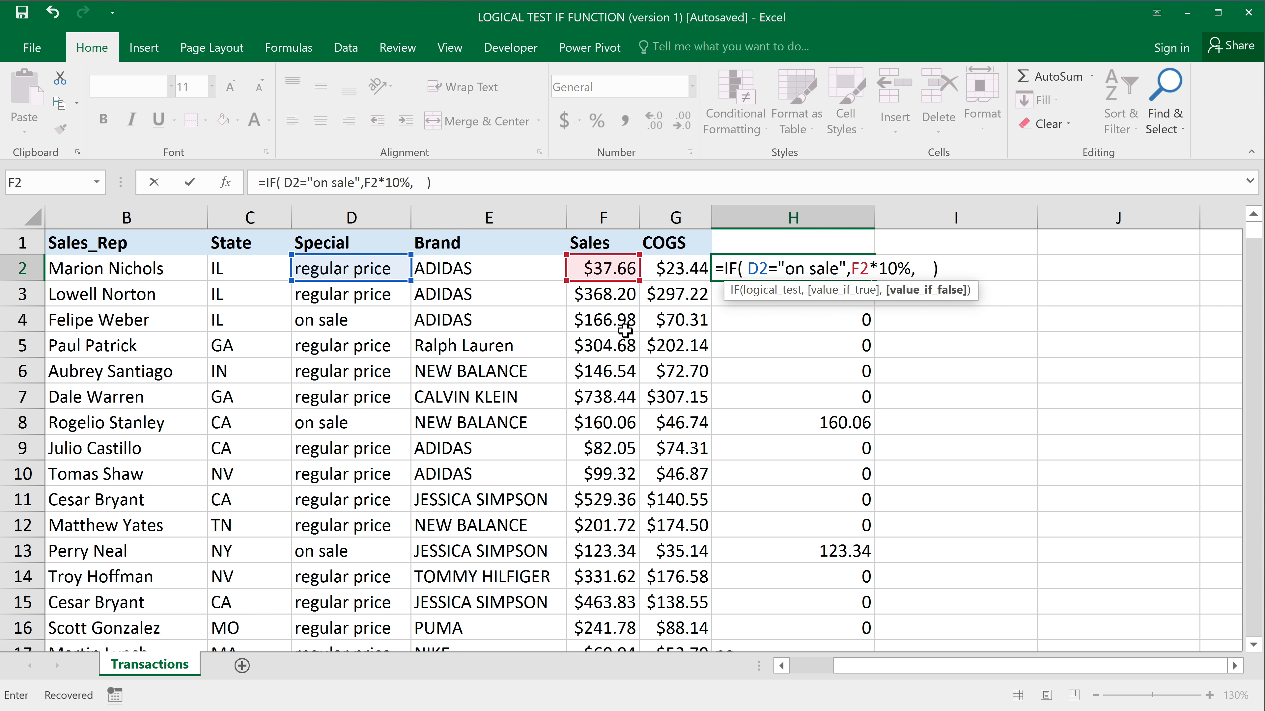
pyautogui.click(605, 269)
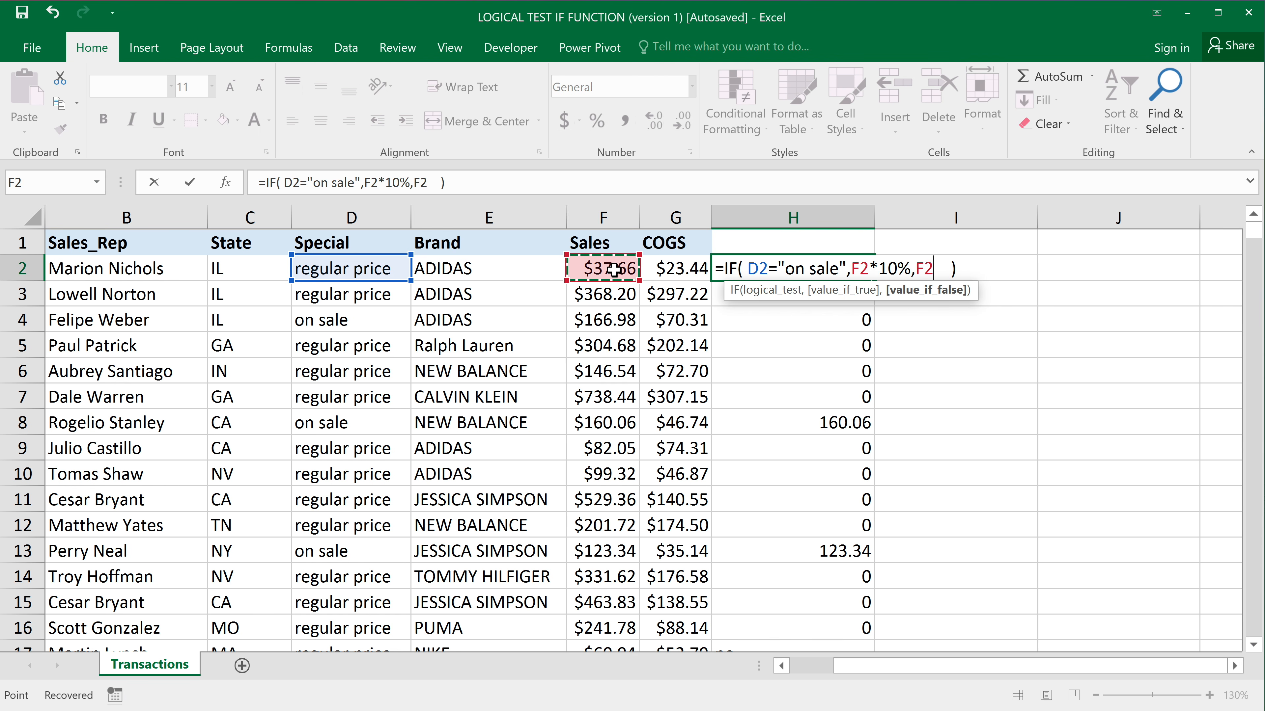
pyautogui.write('*20')
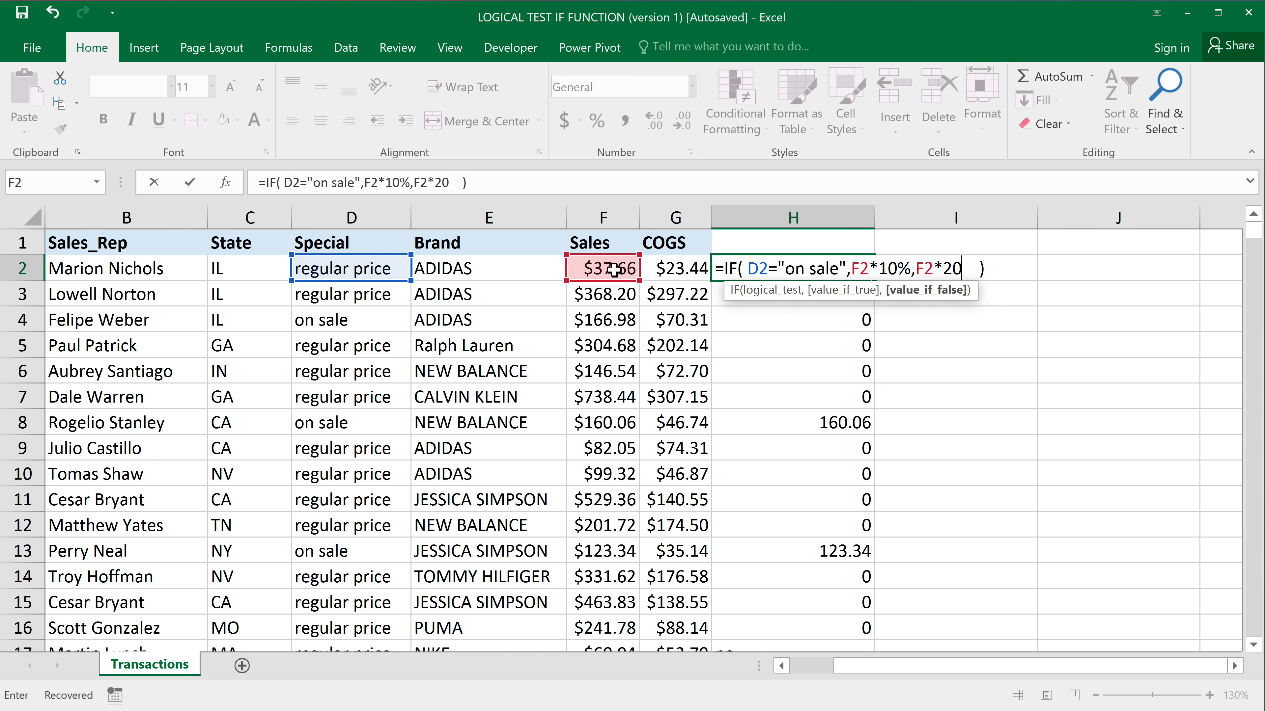
pyautogui.write('%')
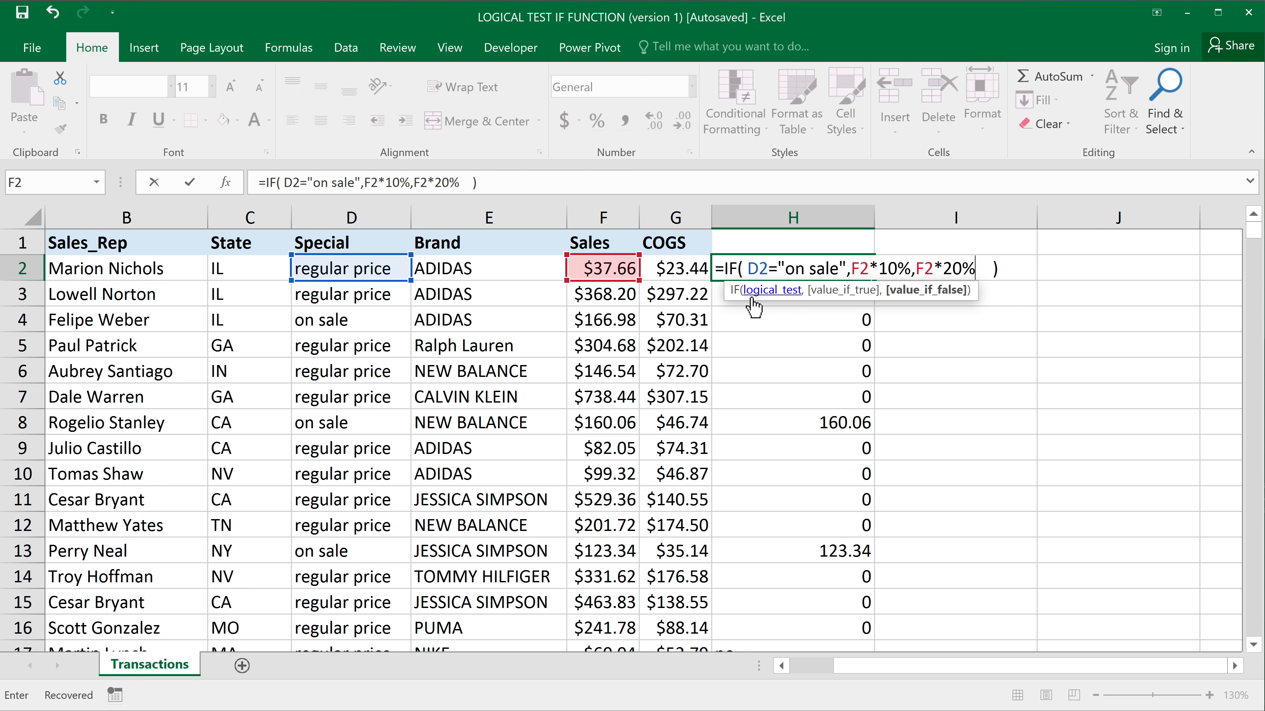
pyautogui.press('Return')
# - Fill the percentage formula from H2 down to H16 and check it against the Special and Sales values in rows 2 and 4
pyautogui.click(843, 257)
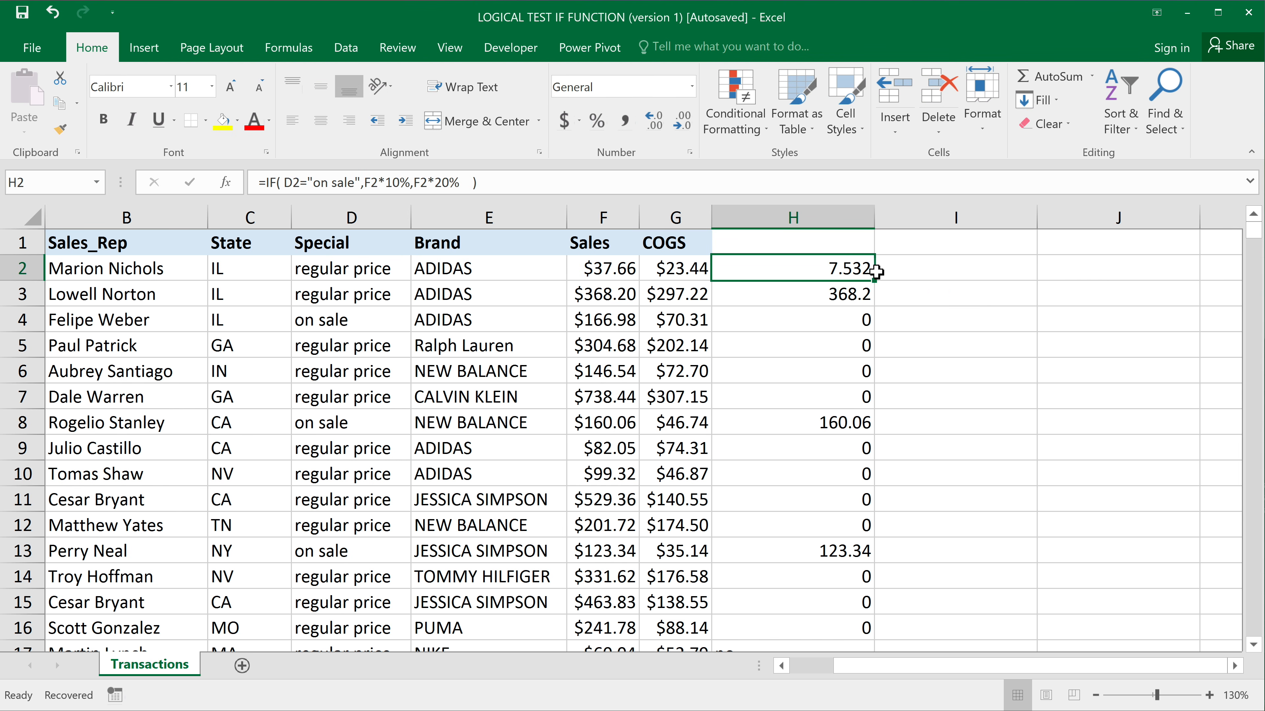
pyautogui.moveTo(874, 281); pyautogui.dragTo(877, 632)
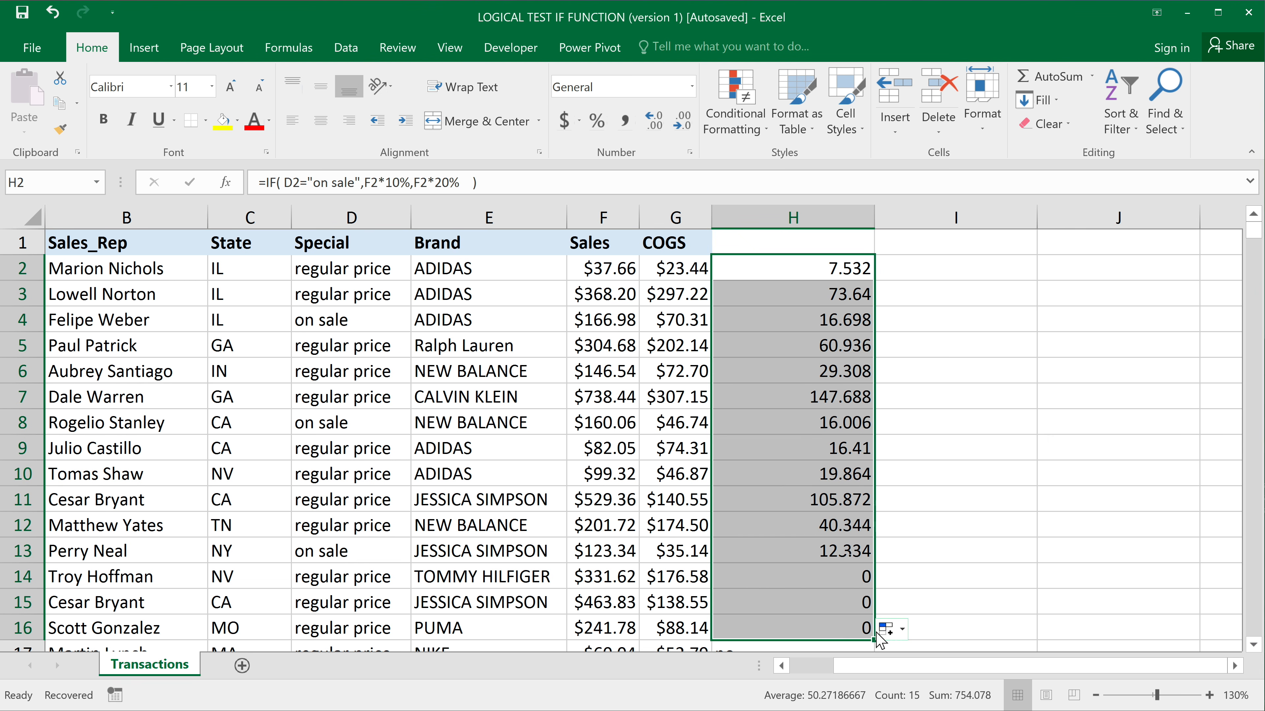
pyautogui.click(788, 269)
pyautogui.click(605, 269)
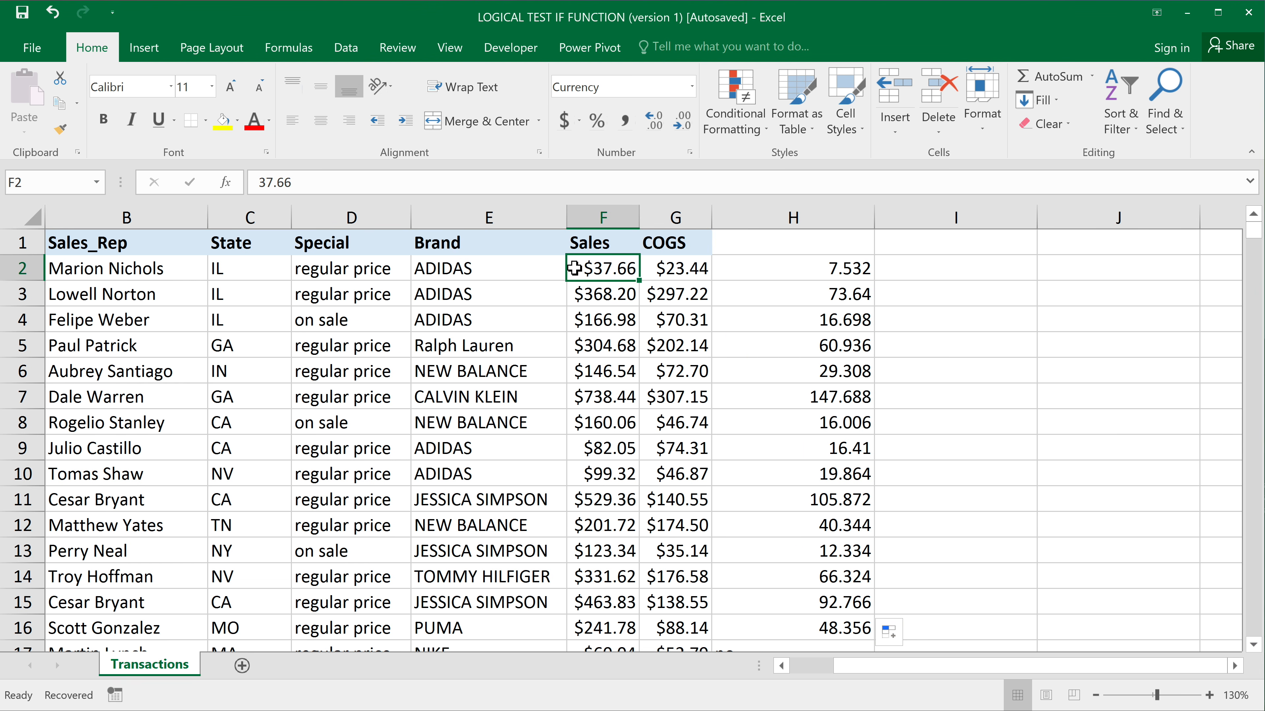
pyautogui.click(354, 269)
pyautogui.click(831, 268)
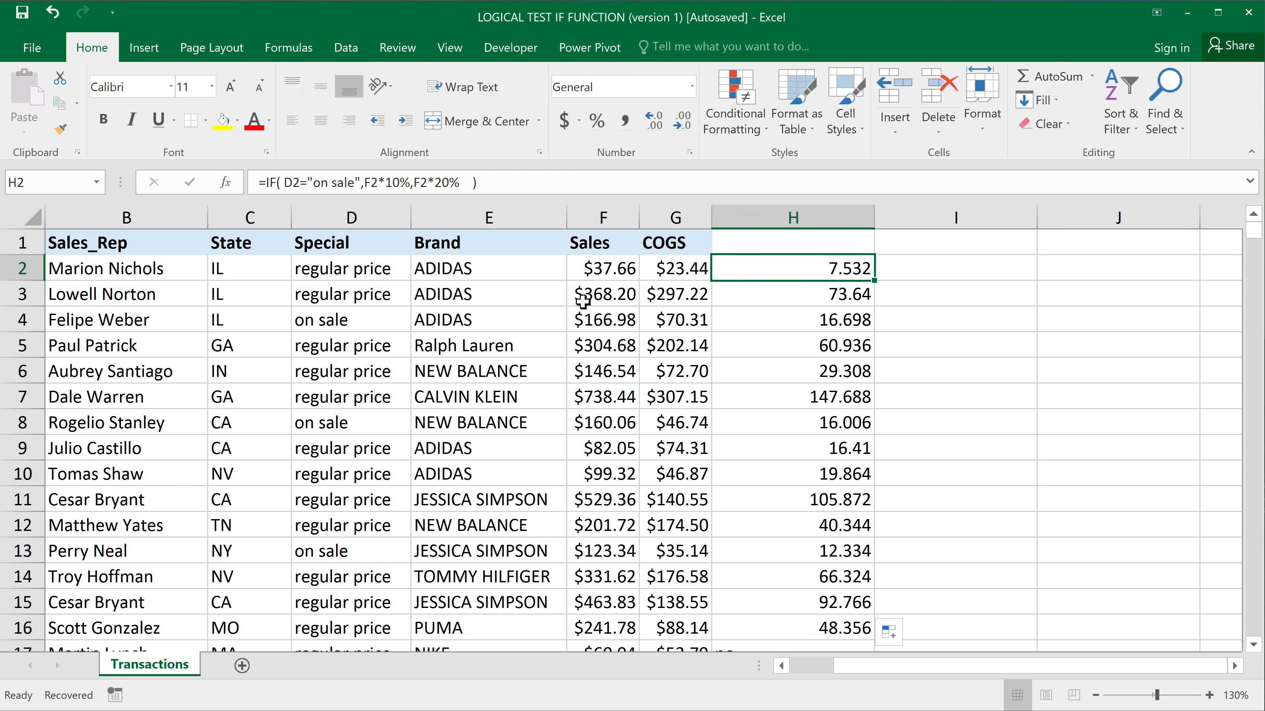
pyautogui.click(329, 319)
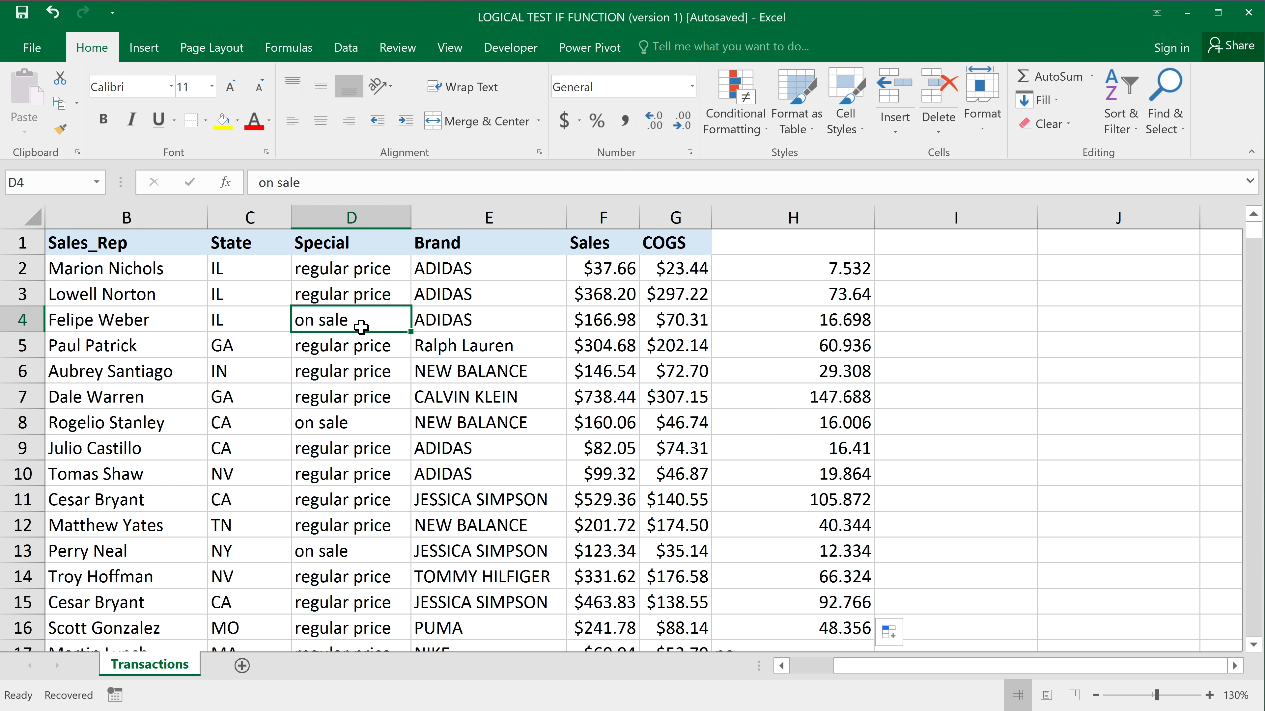
pyautogui.click(602, 323)
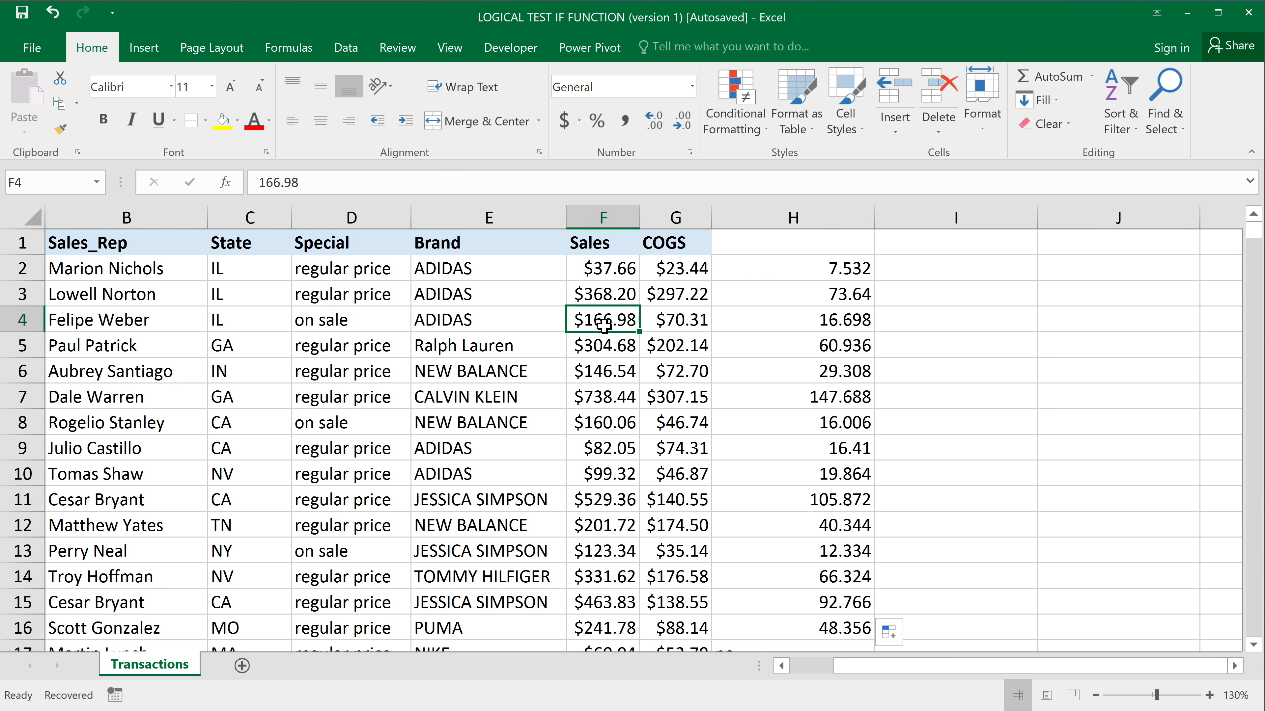
pyautogui.click(828, 327)
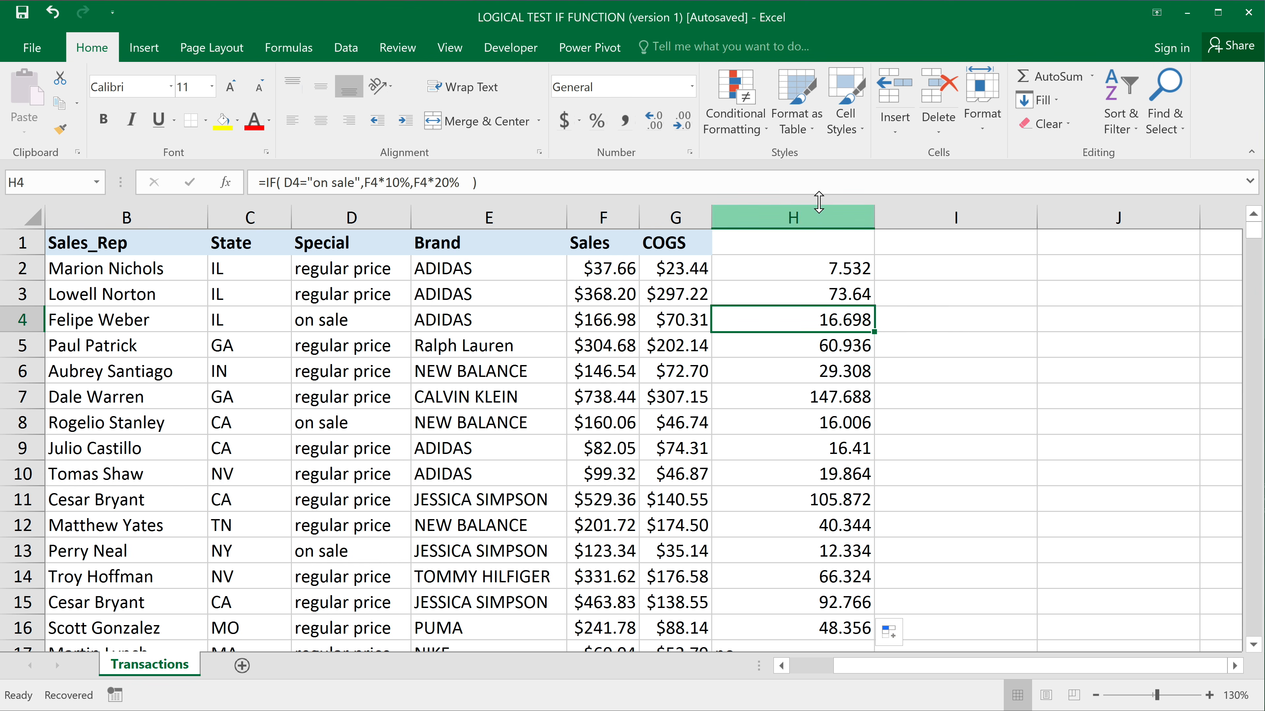
# - Examine the hardcoded "on sale" text and the 10% and 20% rates inside the IF formula in H2
pyautogui.doubleClick(779, 269)
pyautogui.moveTo(780, 269); pyautogui.dragTo(843, 270)
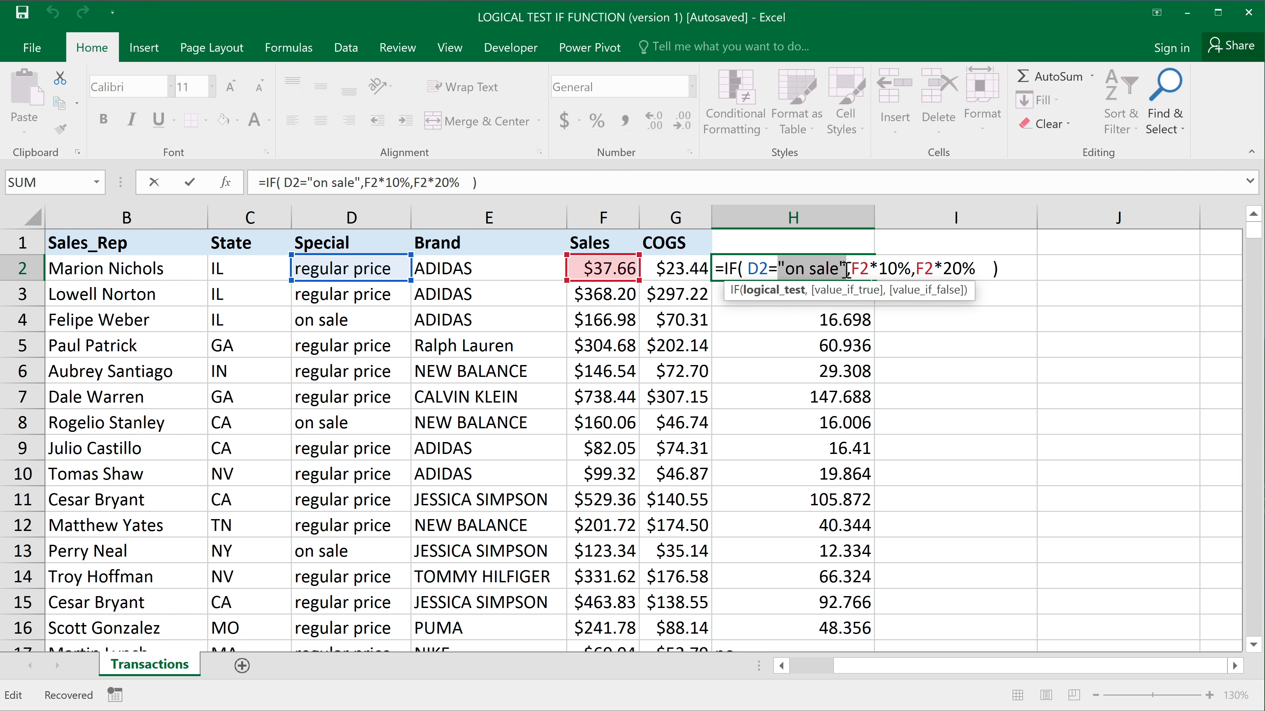
pyautogui.doubleClick(813, 269)
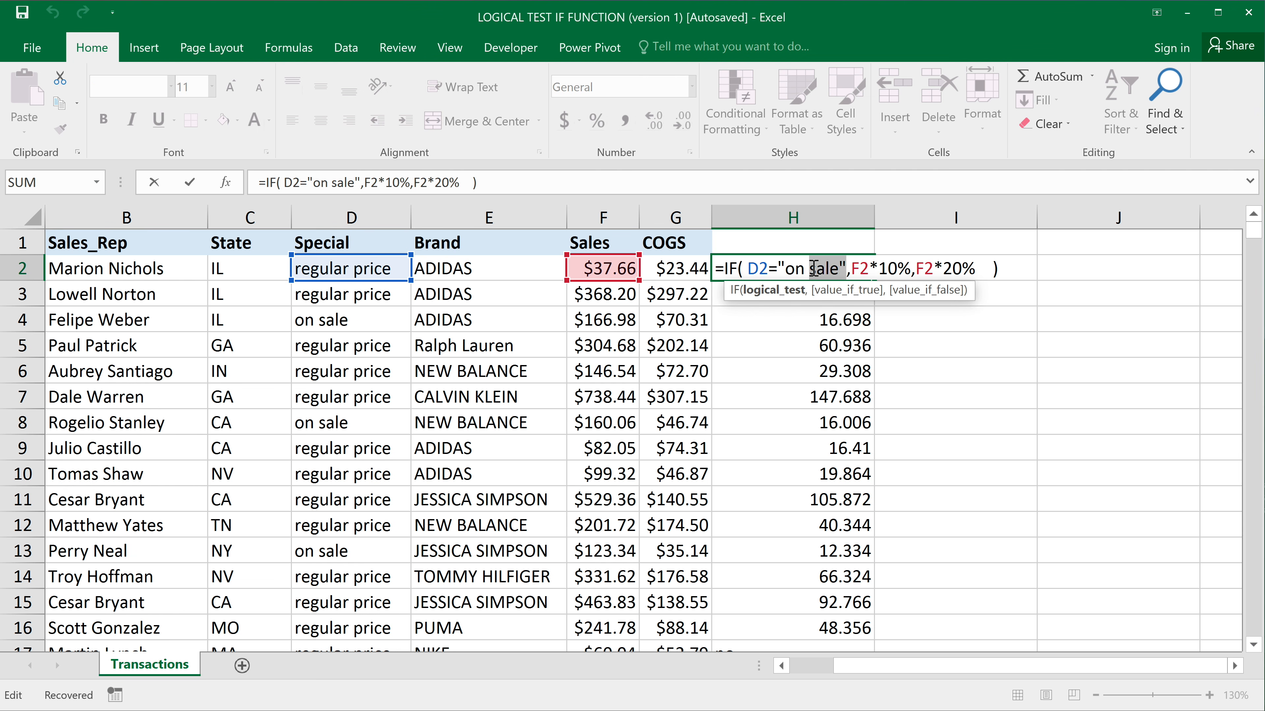
pyautogui.moveTo(784, 269); pyautogui.dragTo(840, 269)
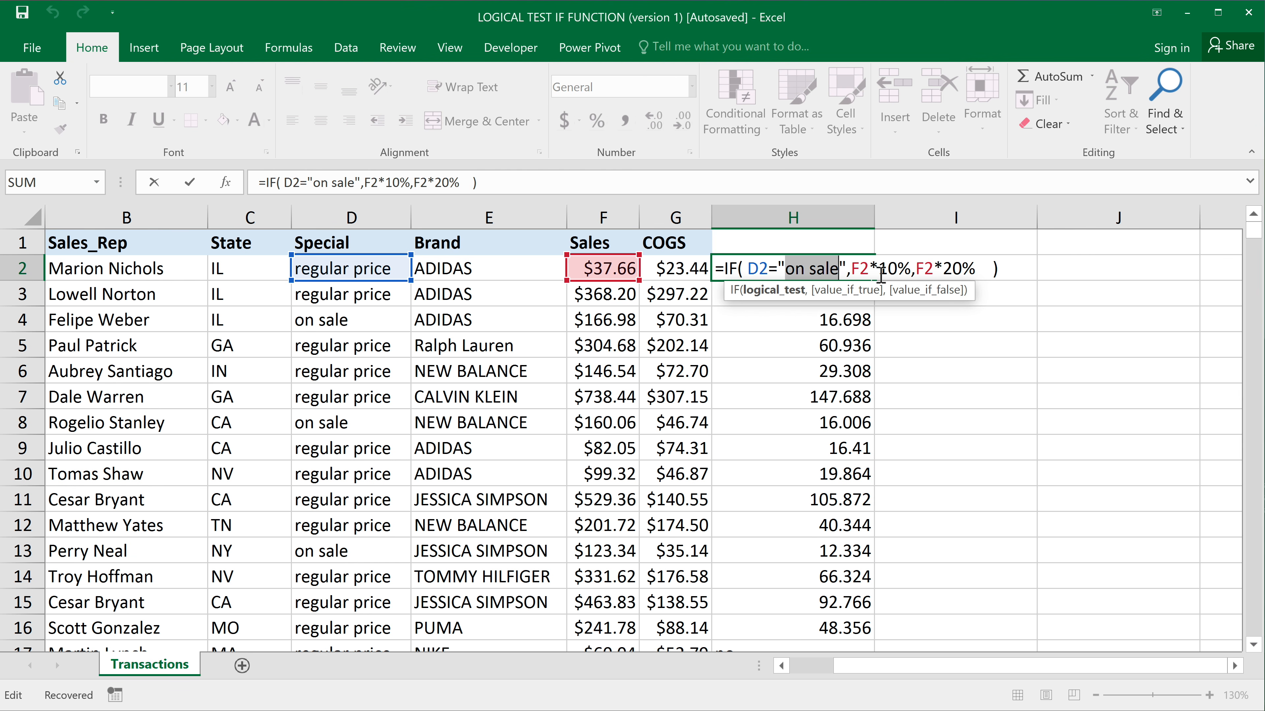
pyautogui.doubleClick(891, 270)
pyautogui.click(950, 271)
pyautogui.doubleClick(950, 270)
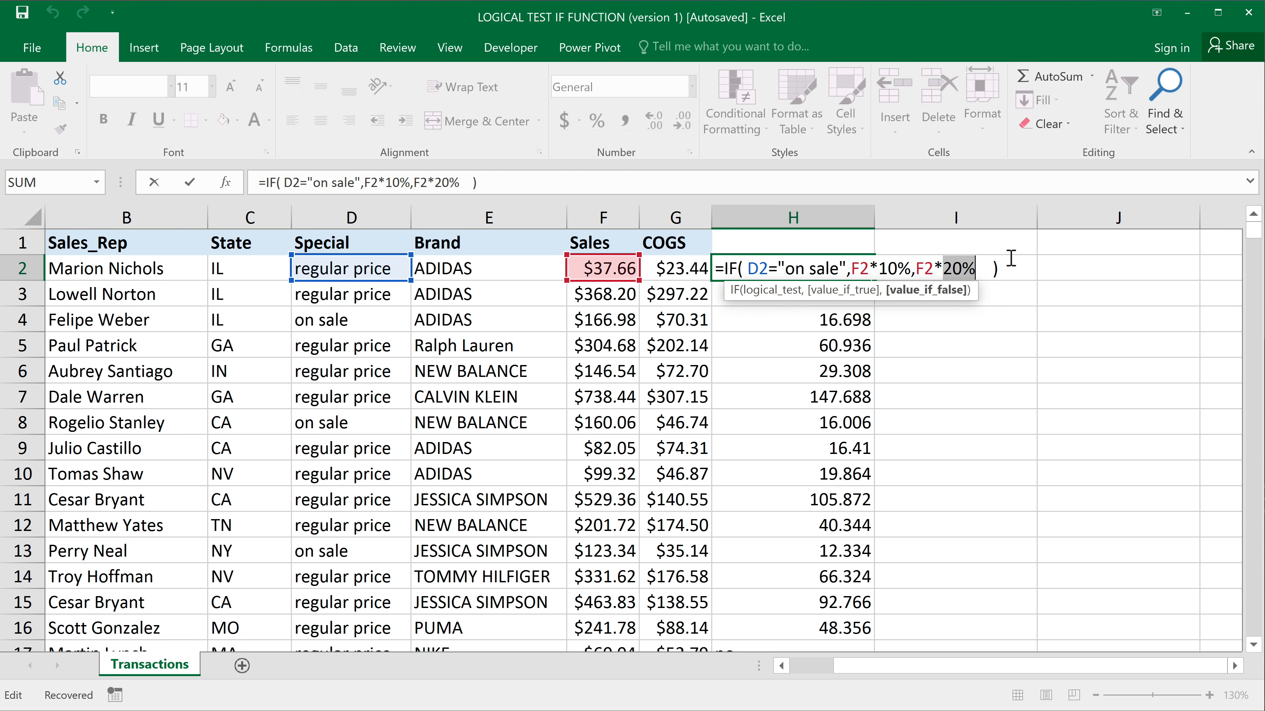
pyautogui.press('Return')
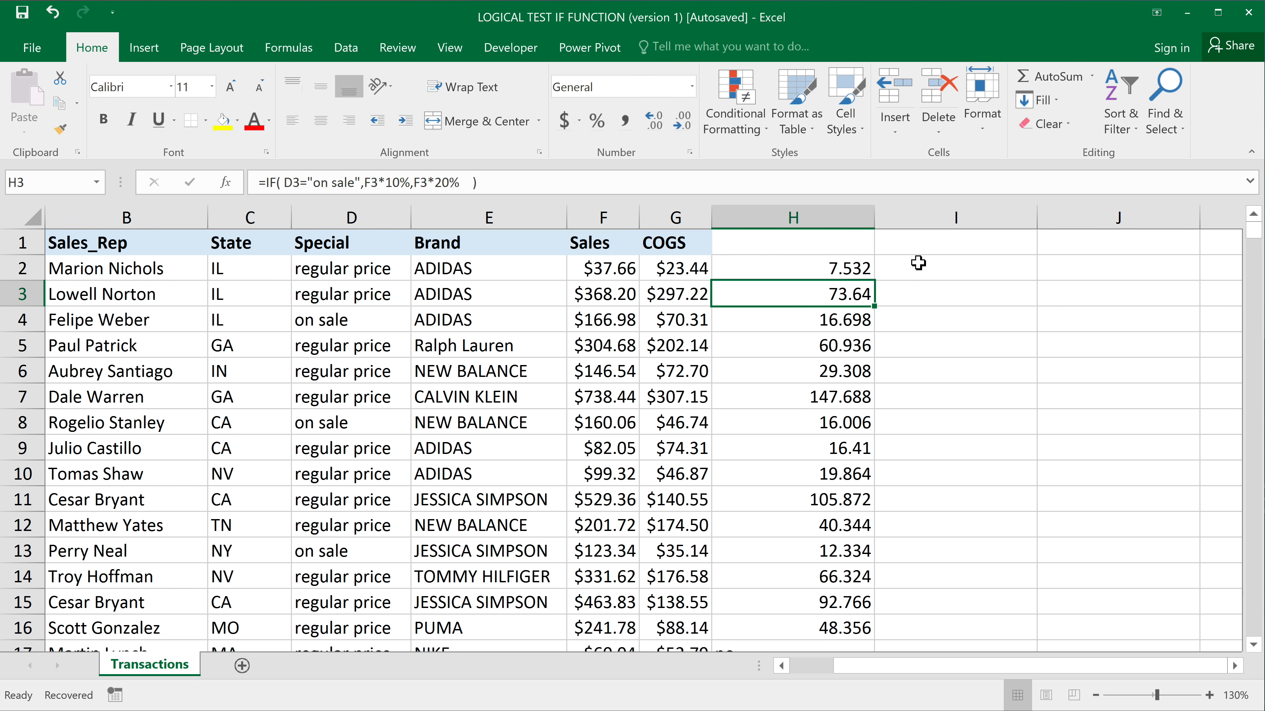
# - Add a new worksheet to the workbook and name it "comm structure"
pyautogui.click(244, 668)
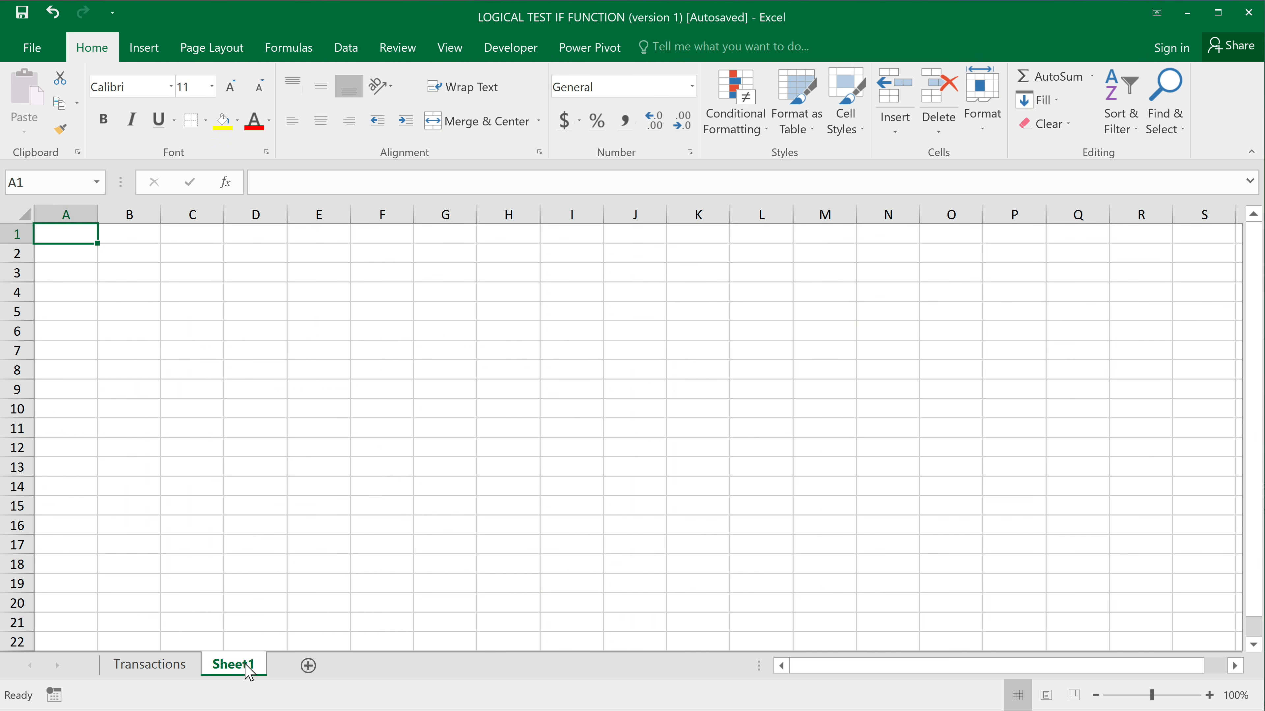
pyautogui.doubleClick(237, 664)
pyautogui.write('co')
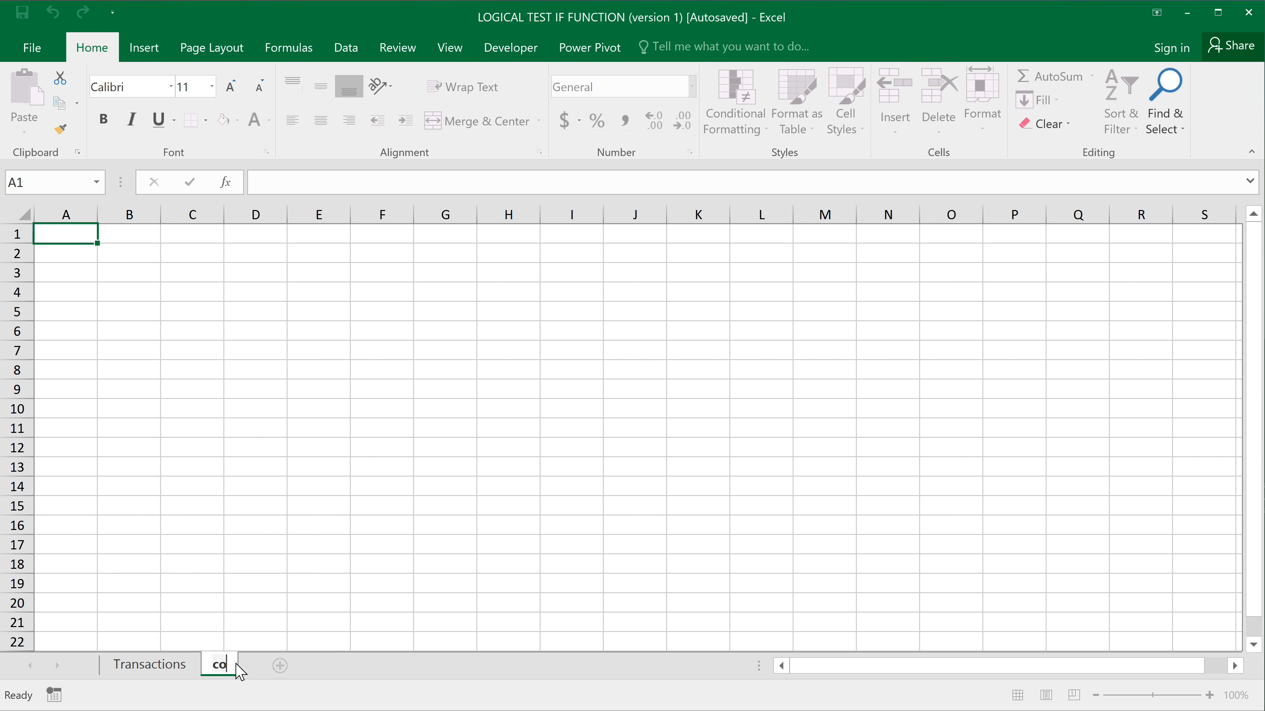
pyautogui.write('mm structure')
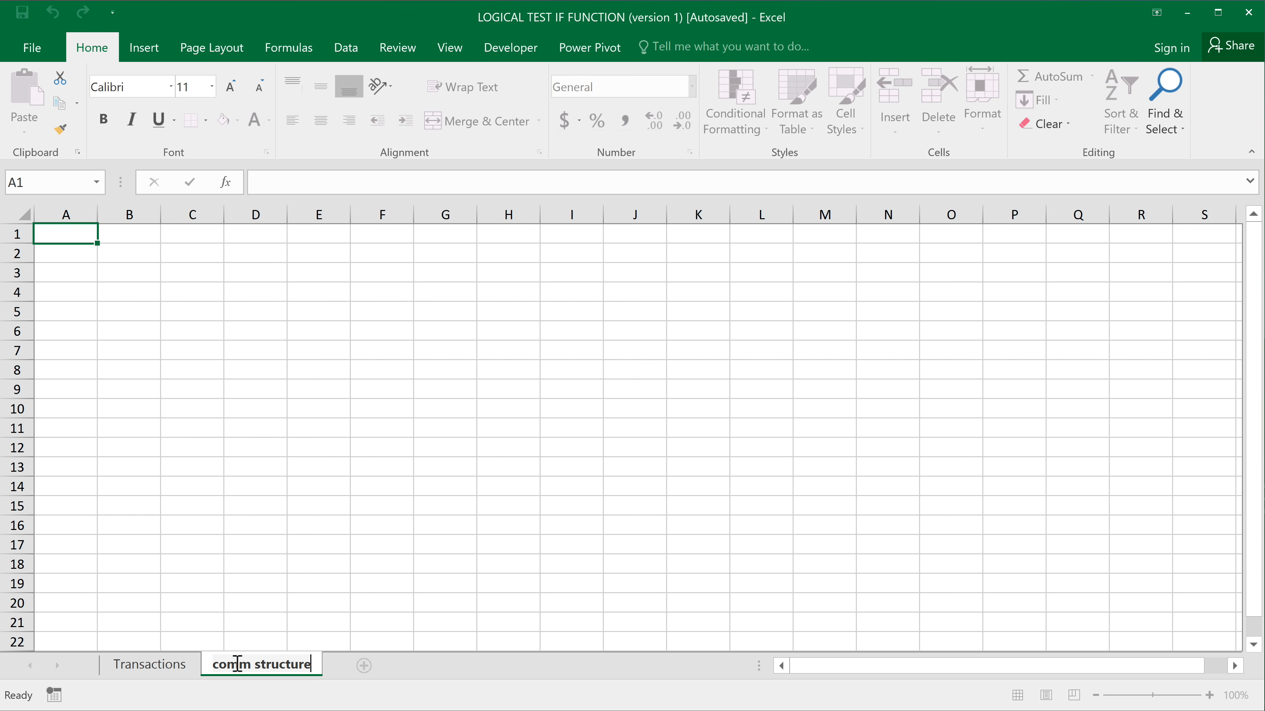
pyautogui.press('Return')
pyautogui.scroll(20, 186, 443)
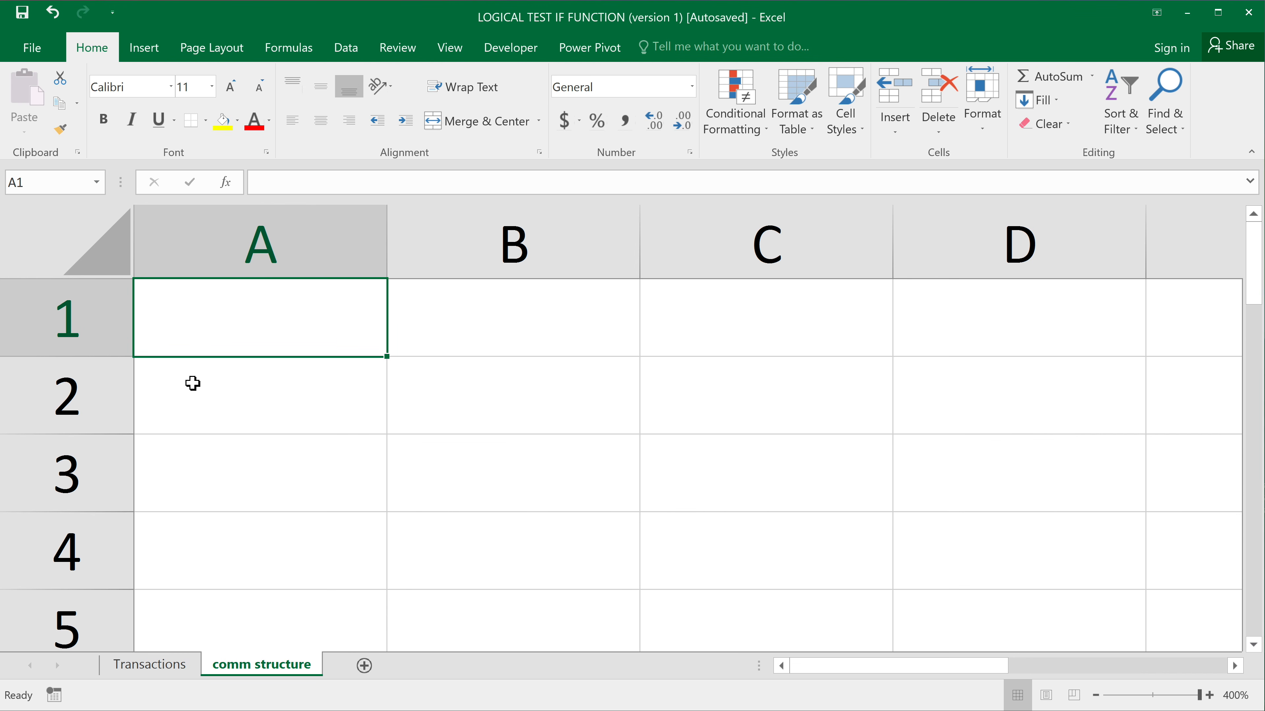
# - Enter the commission table on the comm structure sheet: on sale with 10% in A1:B1, otherwise with 20% in A2:B2
pyautogui.write('on sale')
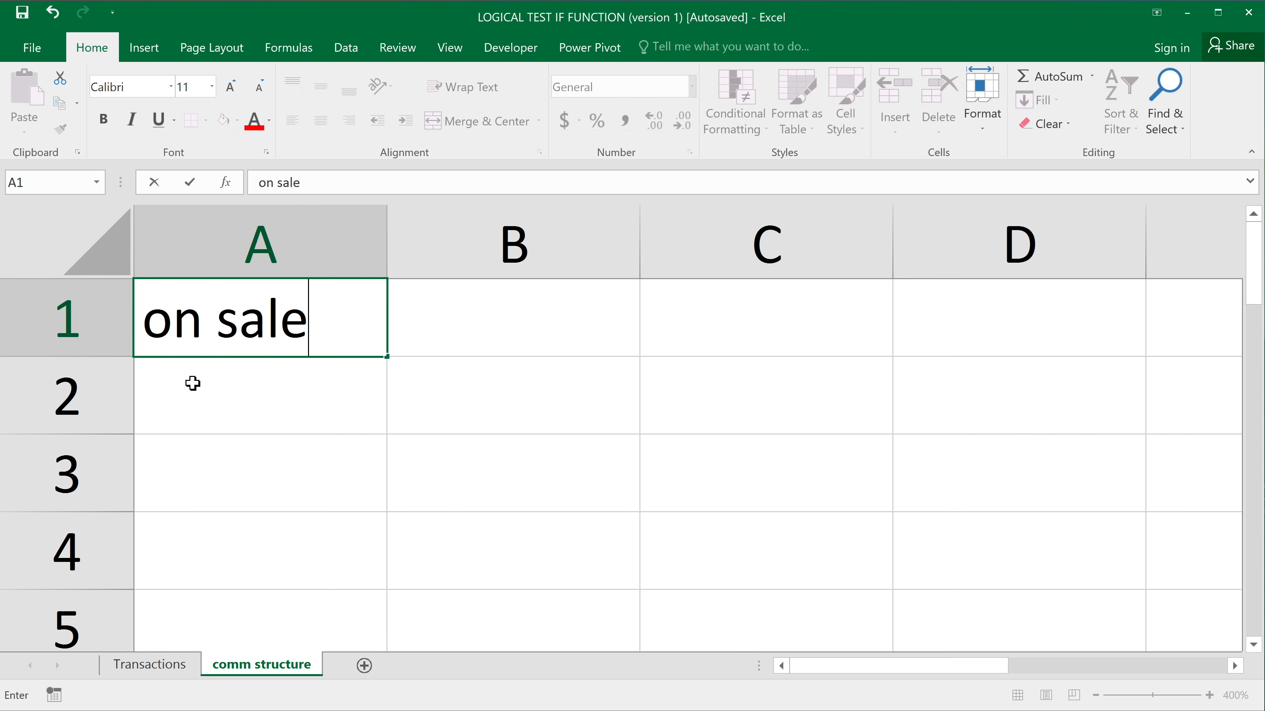
pyautogui.press('Tab')
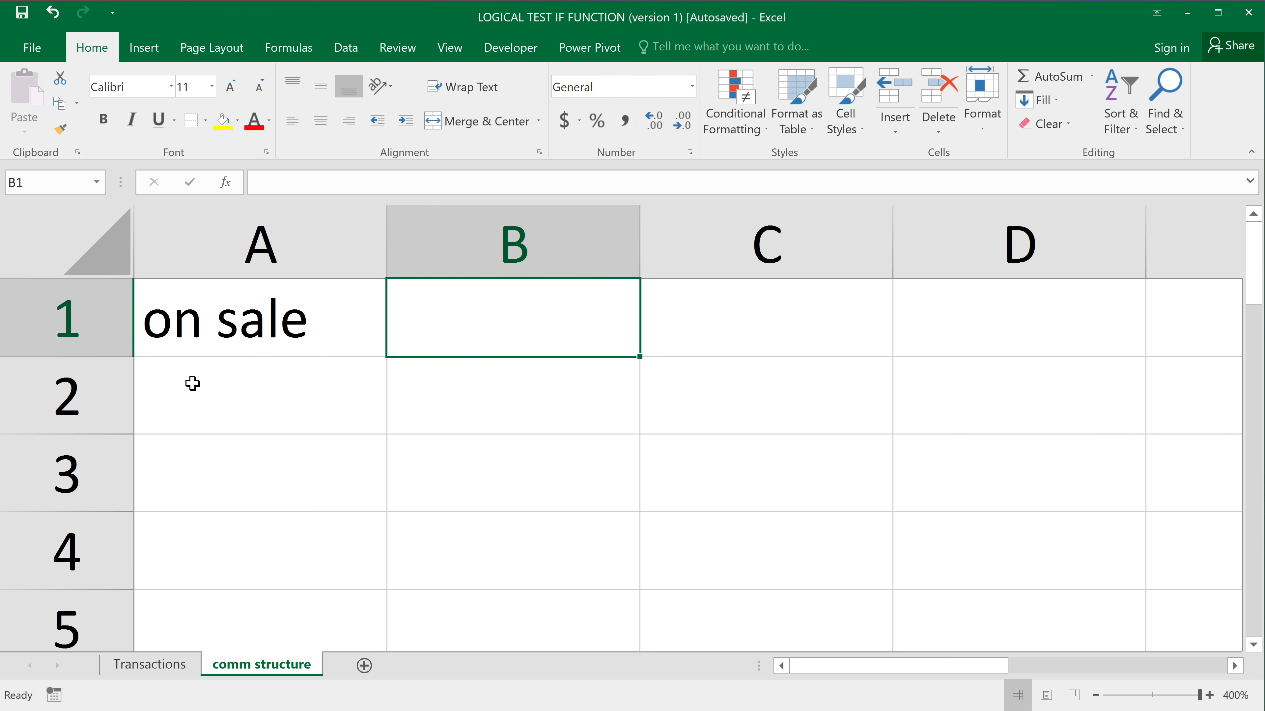
pyautogui.write('10')
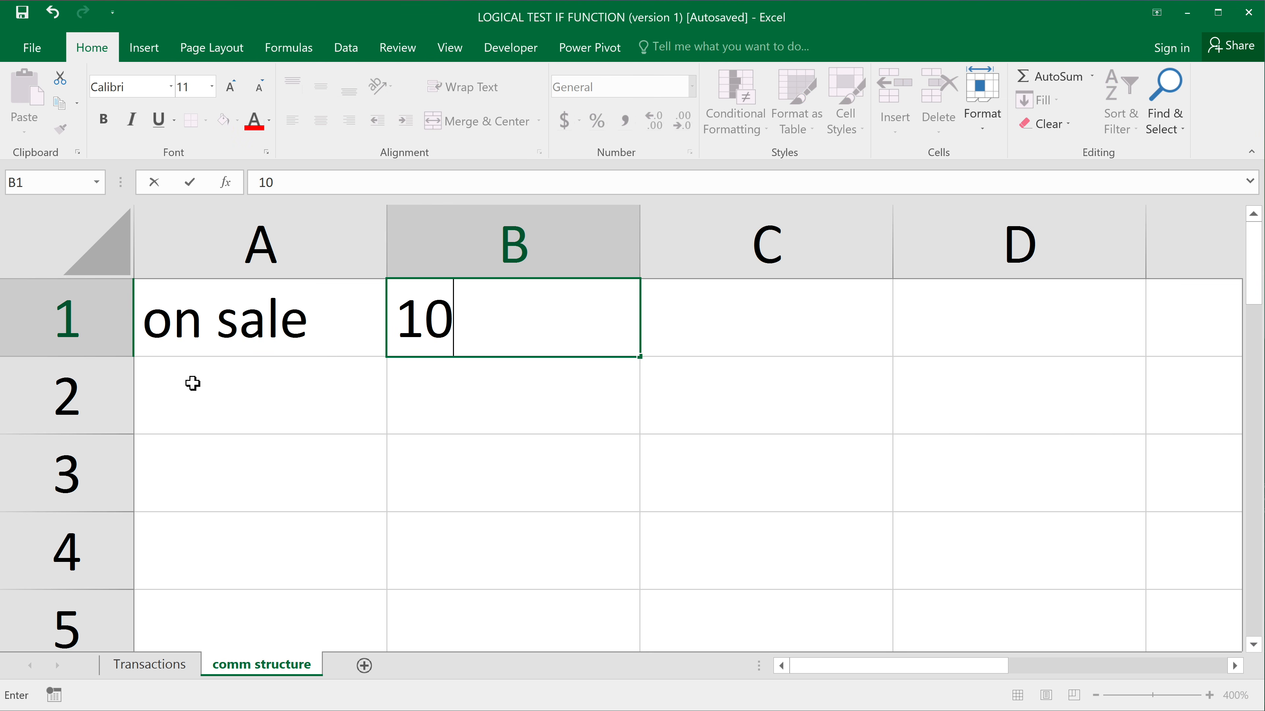
pyautogui.write('%')
pyautogui.press('Return')
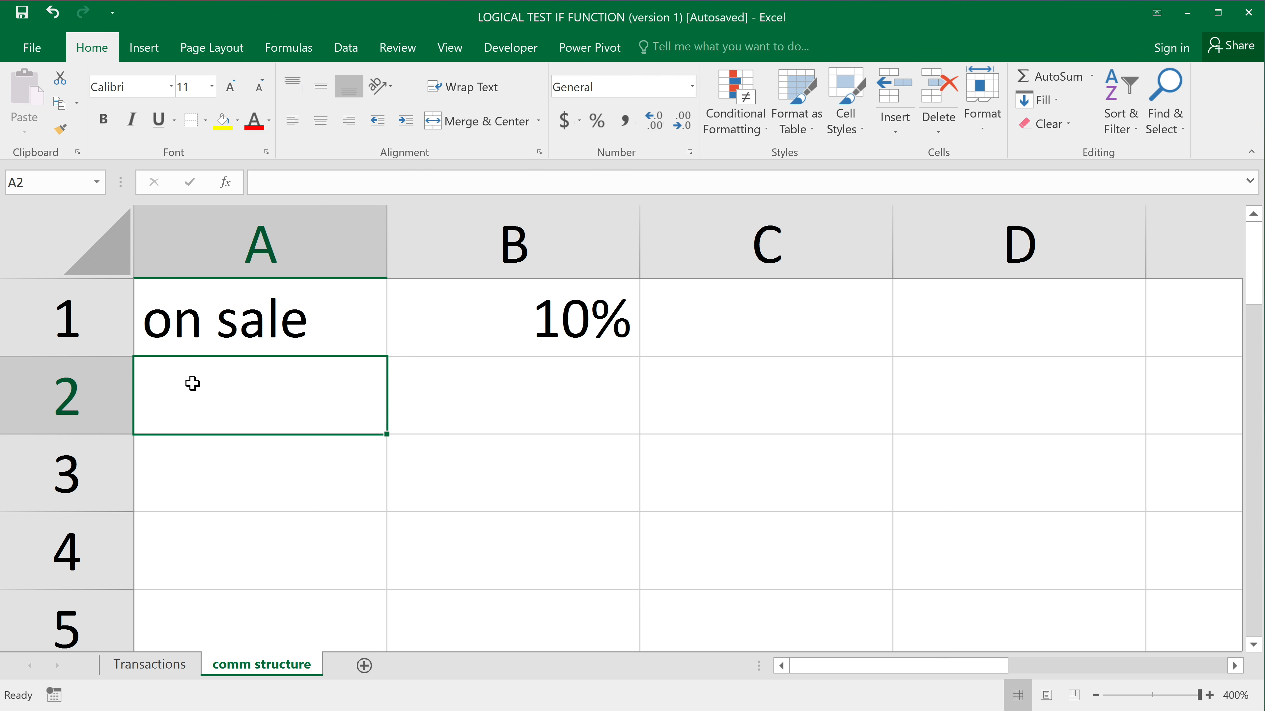
pyautogui.write('otherwise')
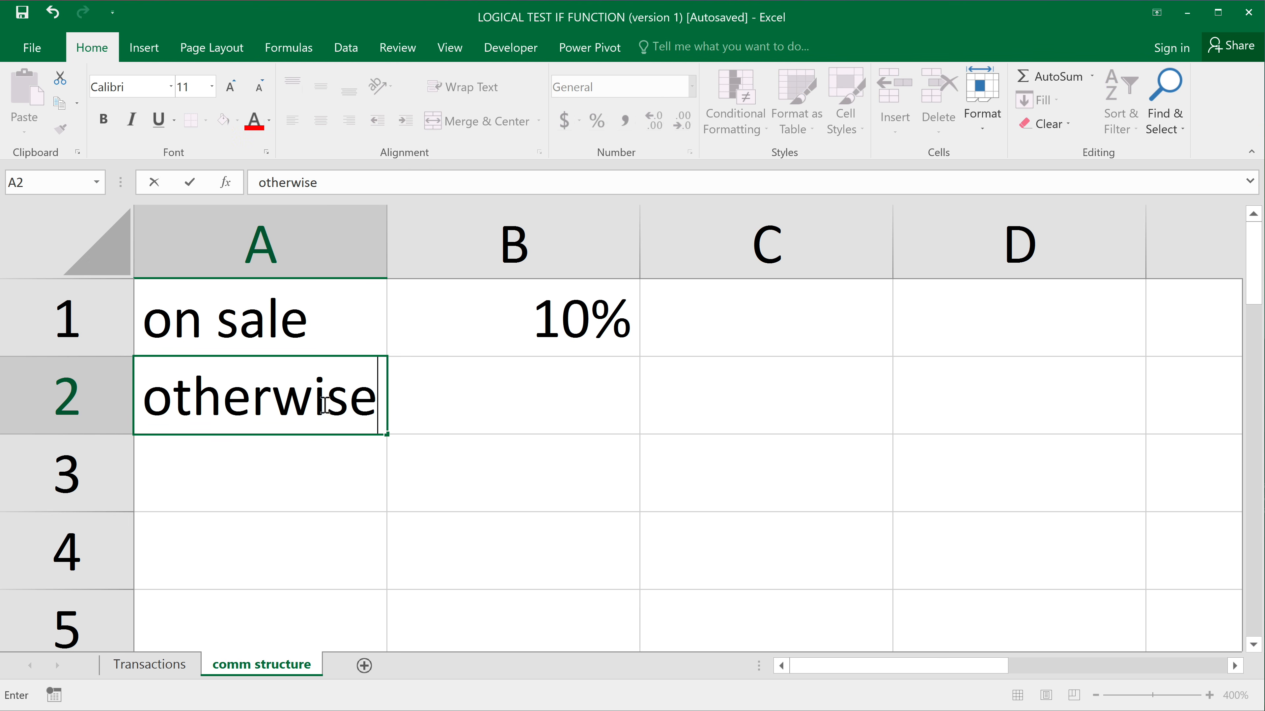
pyautogui.click(488, 427)
pyautogui.write('20%')
pyautogui.press('Return')
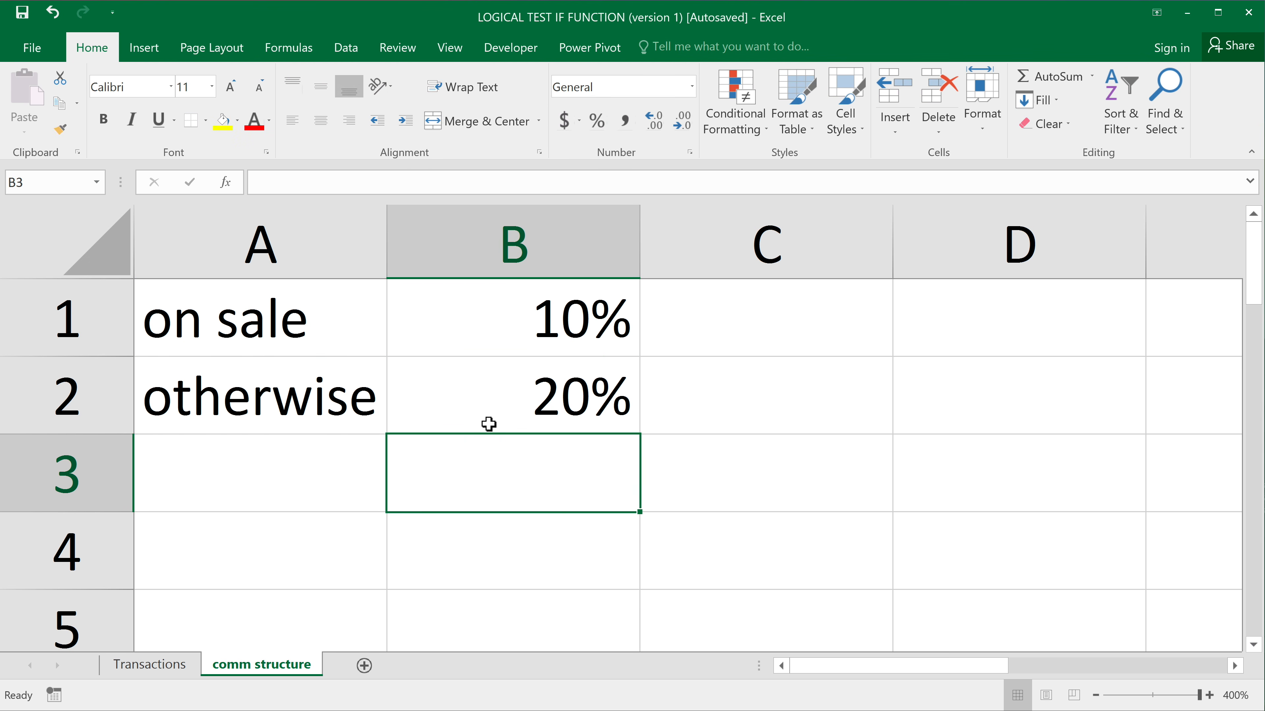
# - Widen column A of the comm structure sheet slightly so its labels have more room
pyautogui.moveTo(386, 241); pyautogui.dragTo(432, 242)
pyautogui.click(292, 323)
pyautogui.scroll(-5, 293, 323)
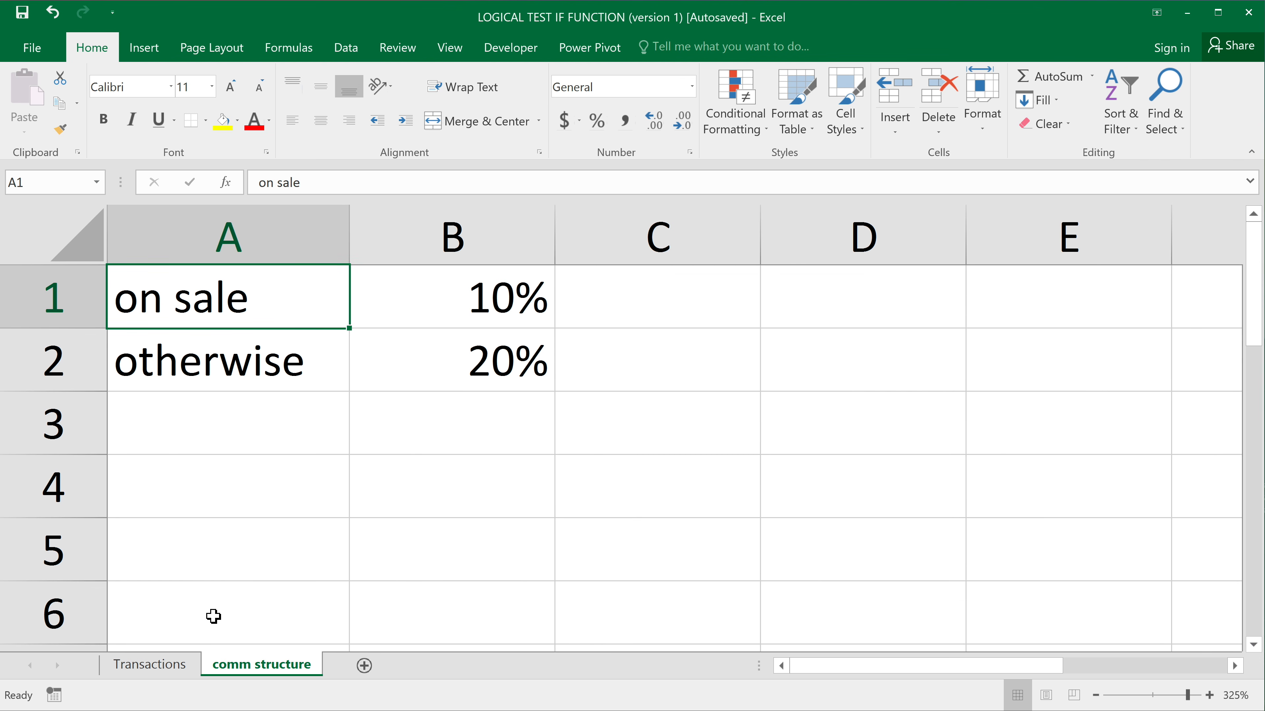
# - Replace the "on sale" text in the Transactions H2 formula with an absolute reference to 'comm structure'!$A$1
pyautogui.click(150, 665)
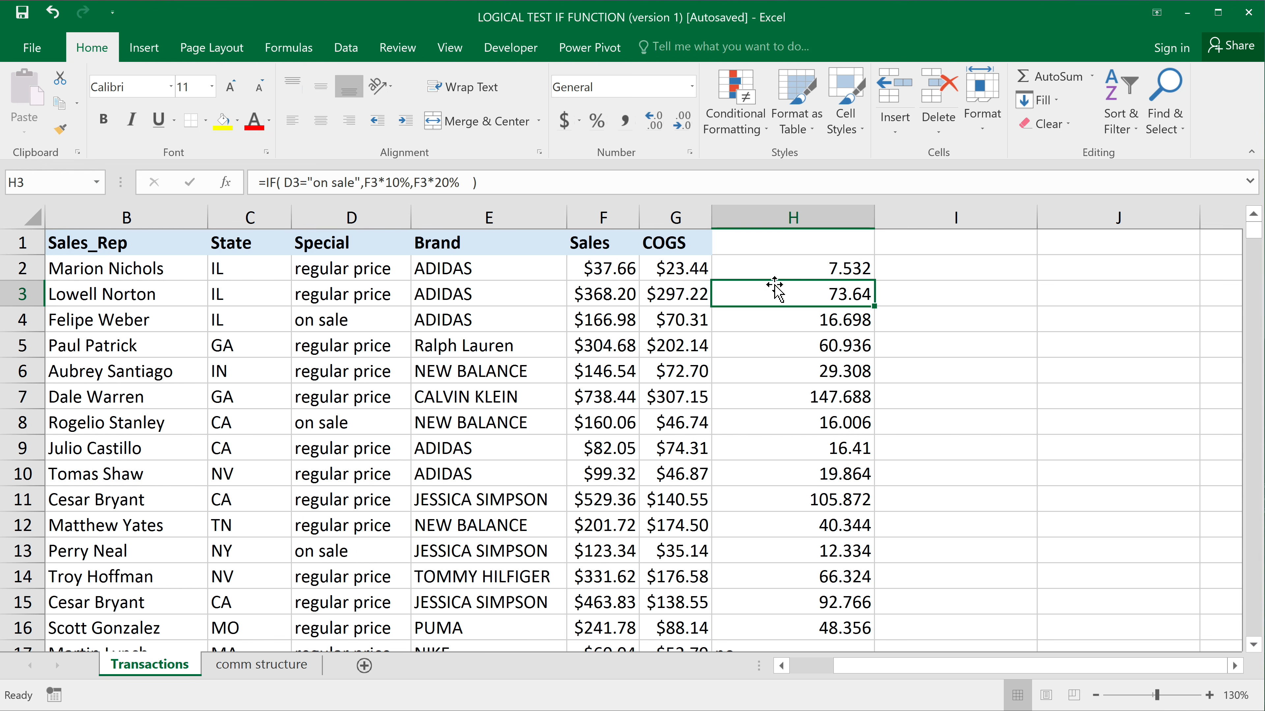
pyautogui.doubleClick(774, 273)
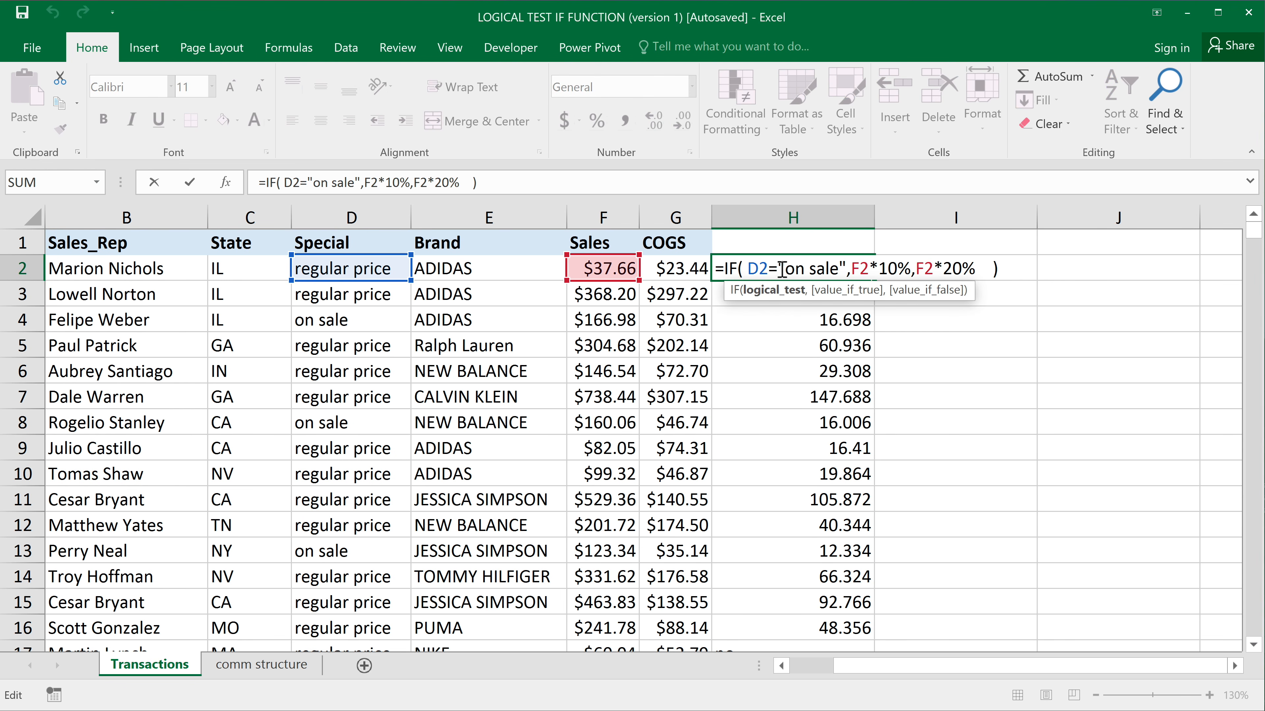
pyautogui.moveTo(777, 269); pyautogui.dragTo(846, 267)
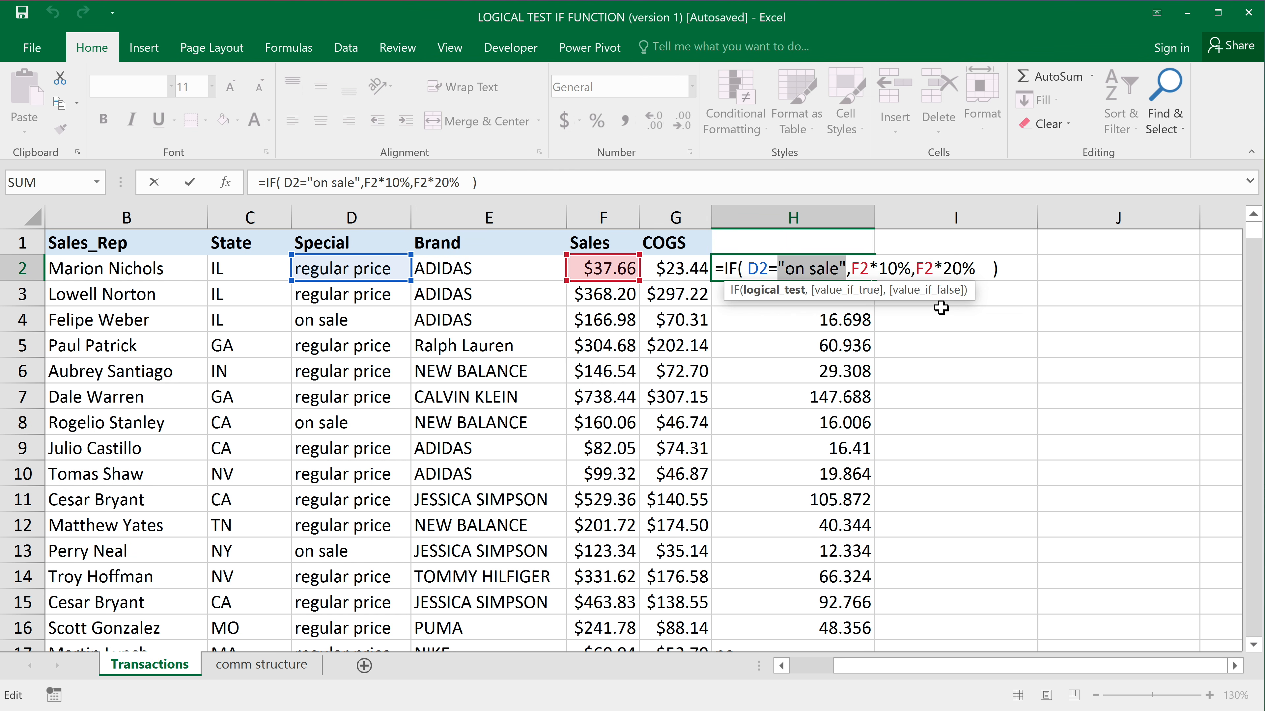
pyautogui.press('BackSpace')
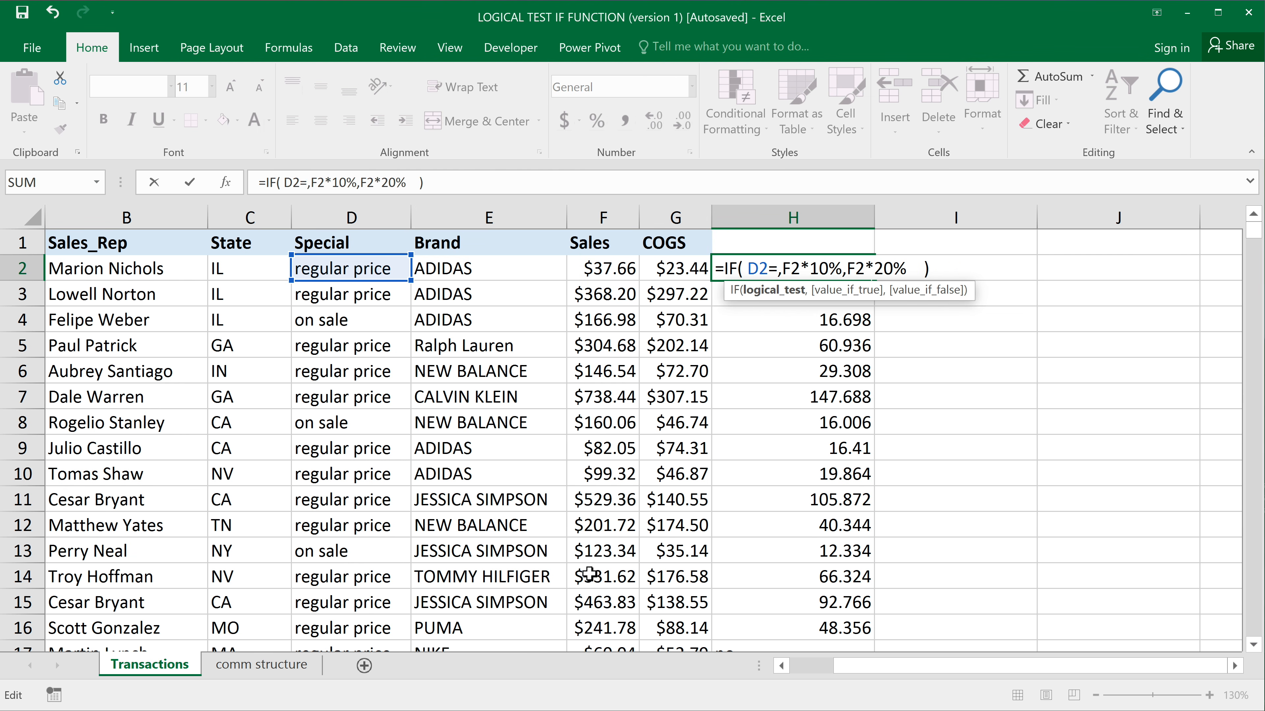
pyautogui.click(246, 674)
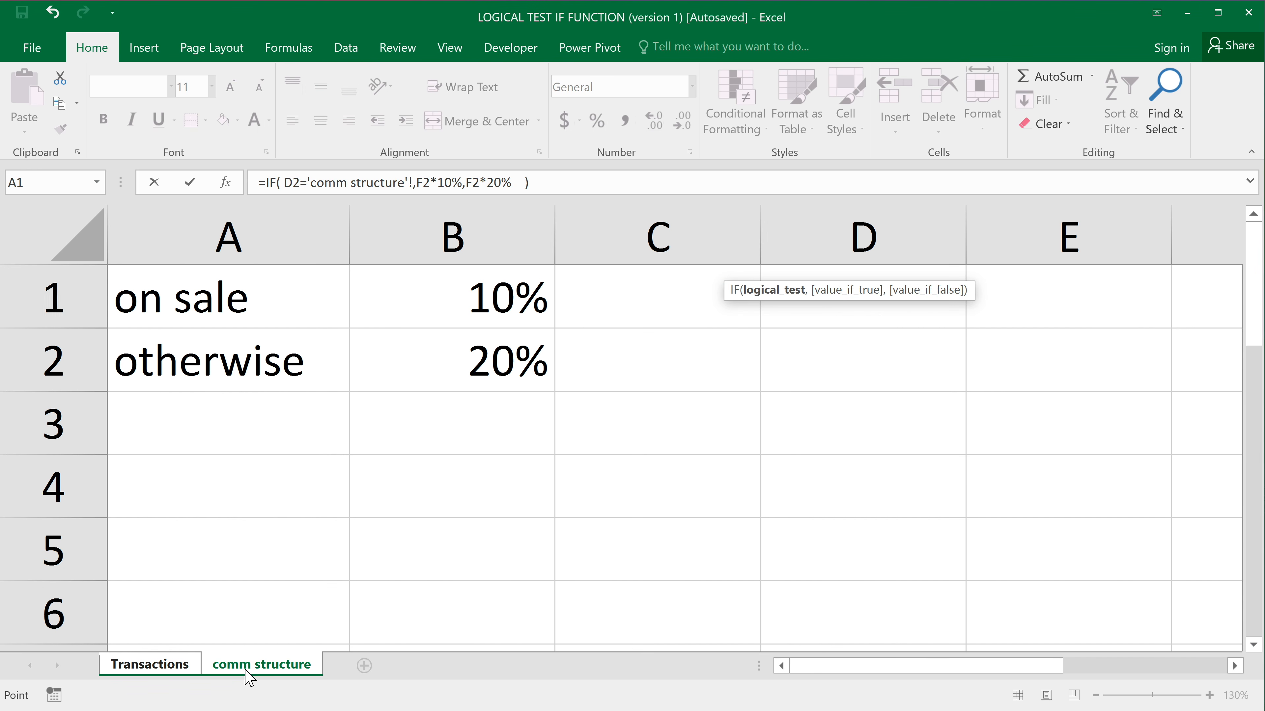
pyautogui.click(198, 293)
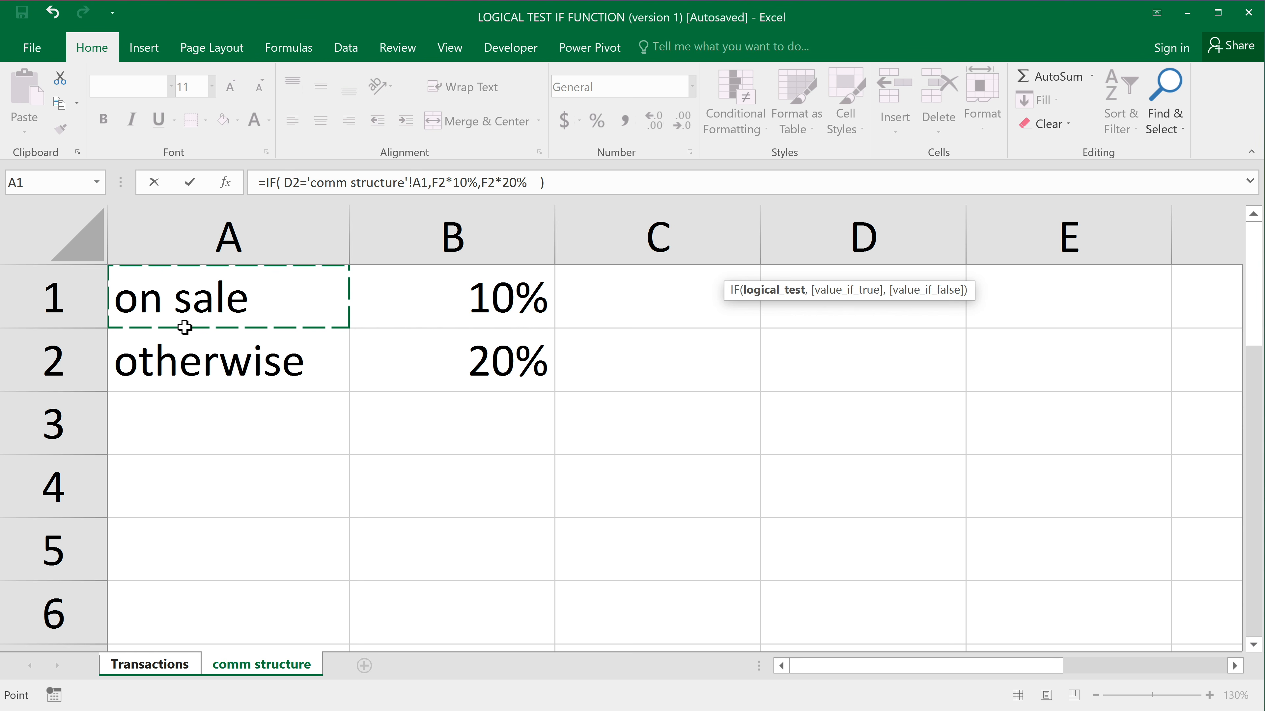
pyautogui.press('F4')
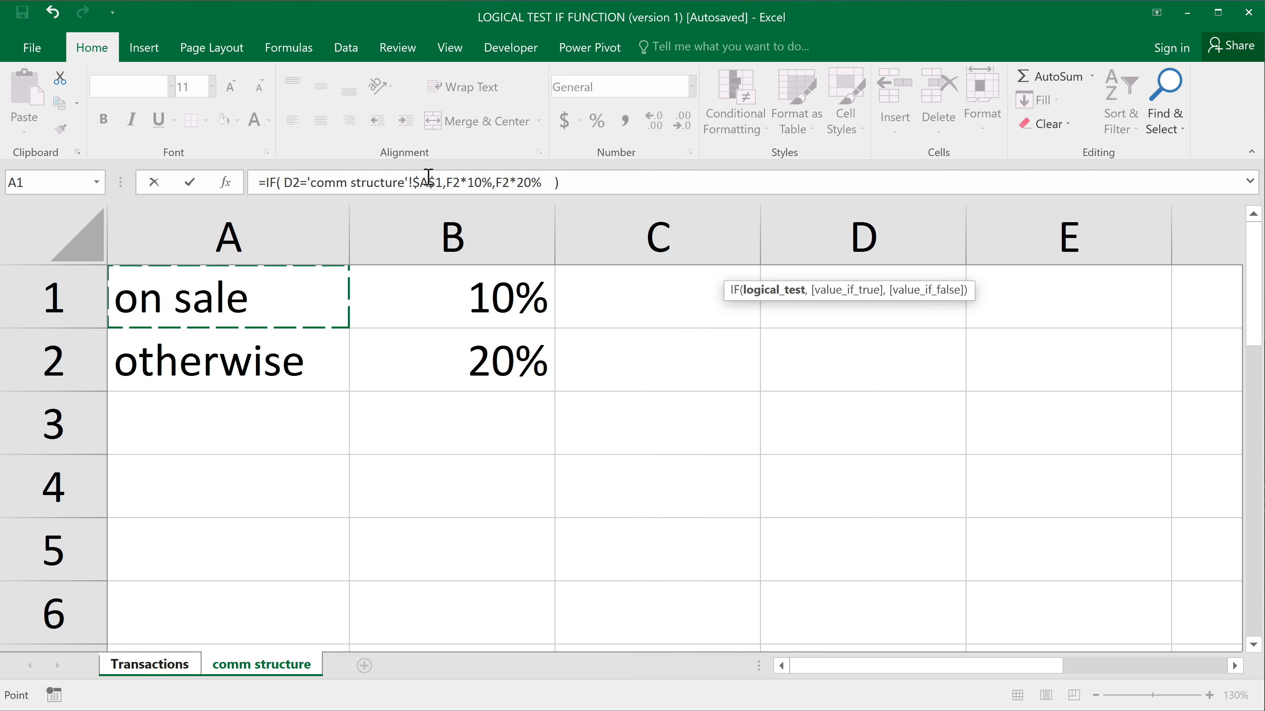
# - Replace the 10% rate in the true result of the H2 formula with the absolute reference 'comm structure'!$B$1
pyautogui.click(421, 181)
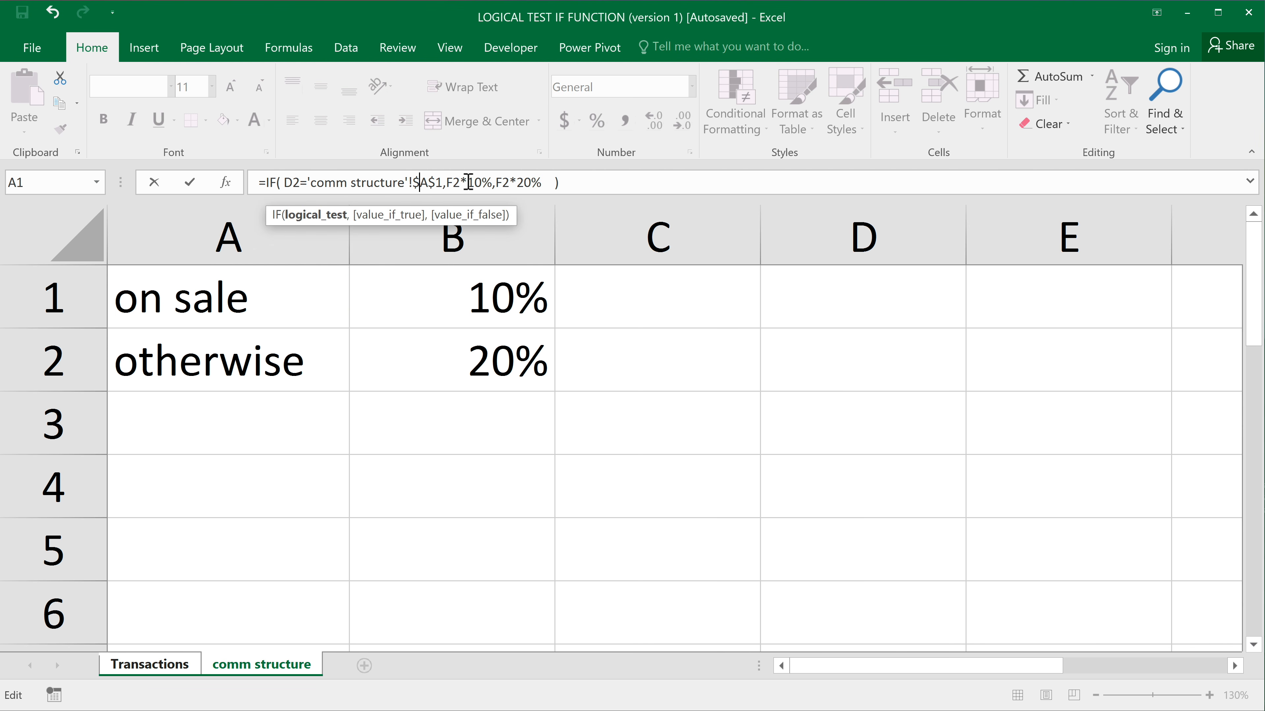
pyautogui.doubleClick(478, 182)
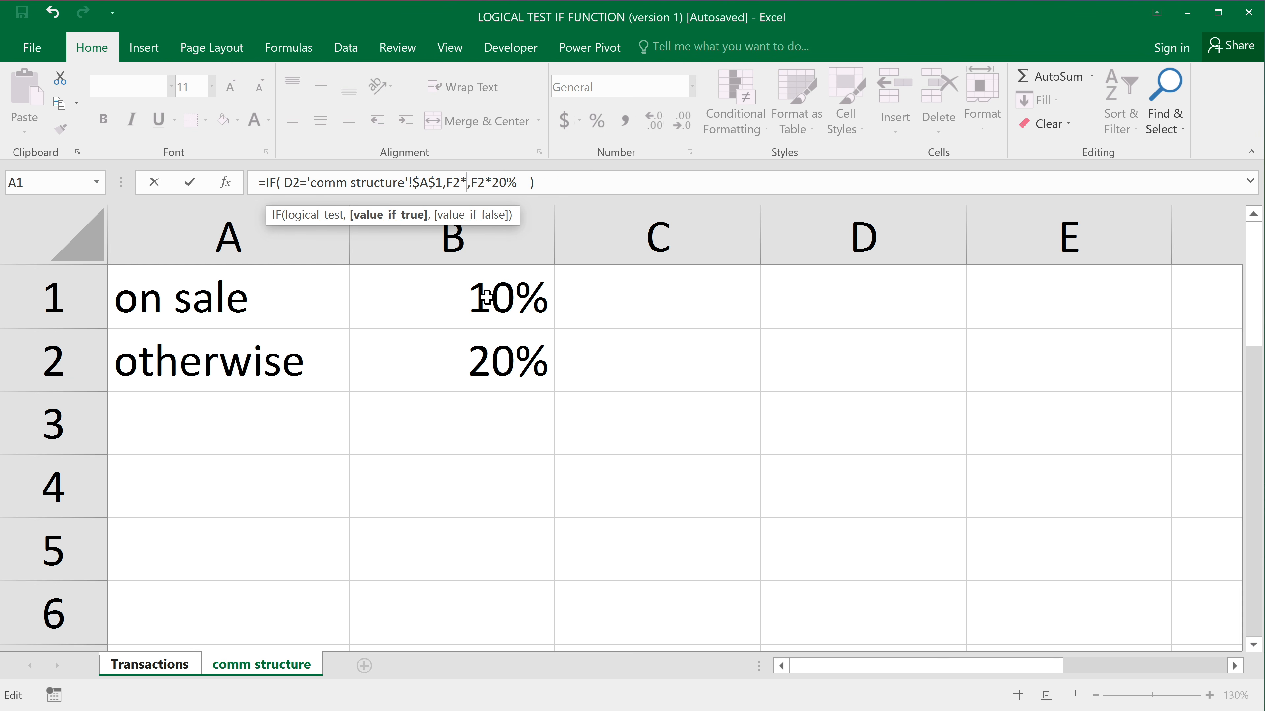
pyautogui.click(487, 298)
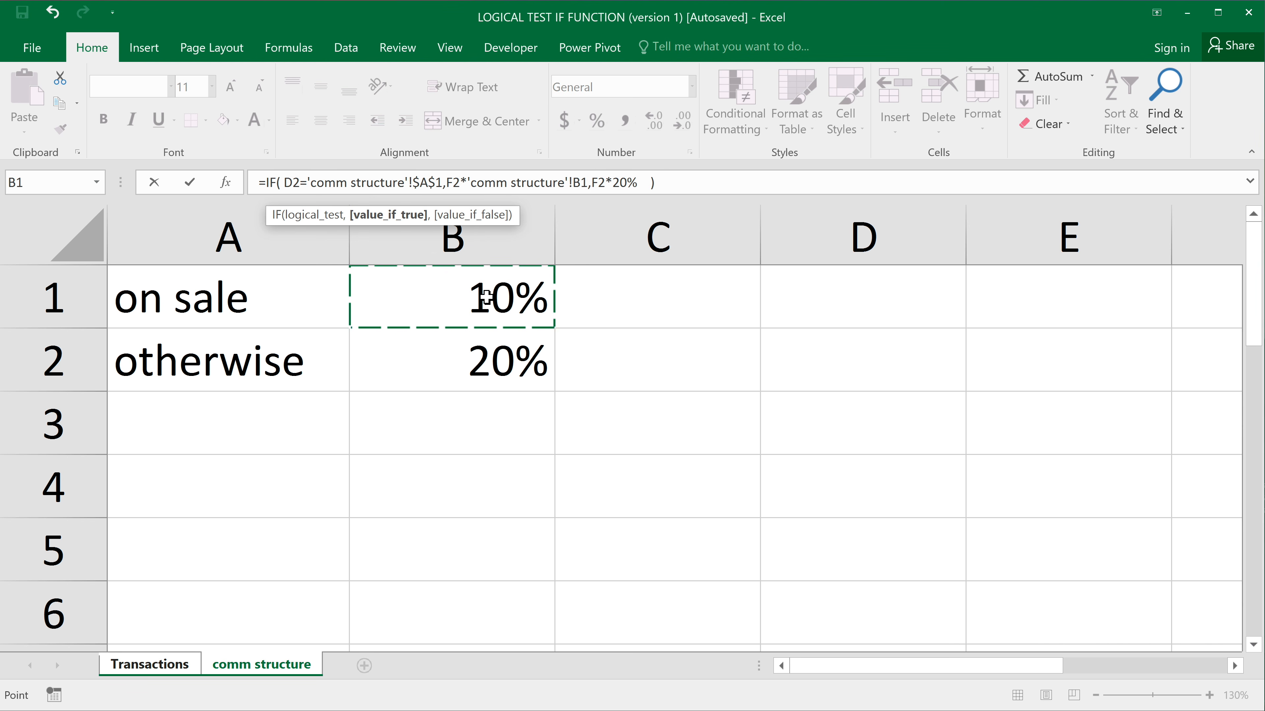
pyautogui.press('F4')
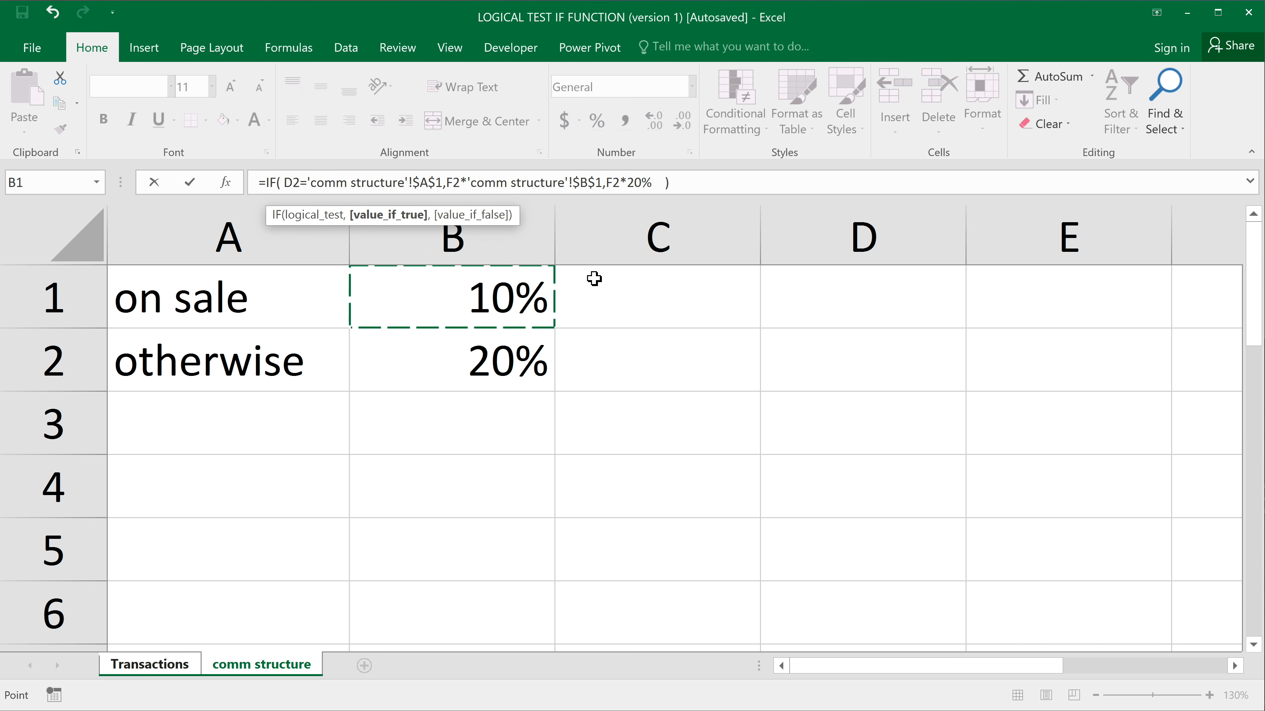
# - Replace the 20% rate in the false result with the absolute reference 'comm structure'!$B$2 and commit the H2 formula
pyautogui.moveTo(626, 182); pyautogui.dragTo(651, 182)
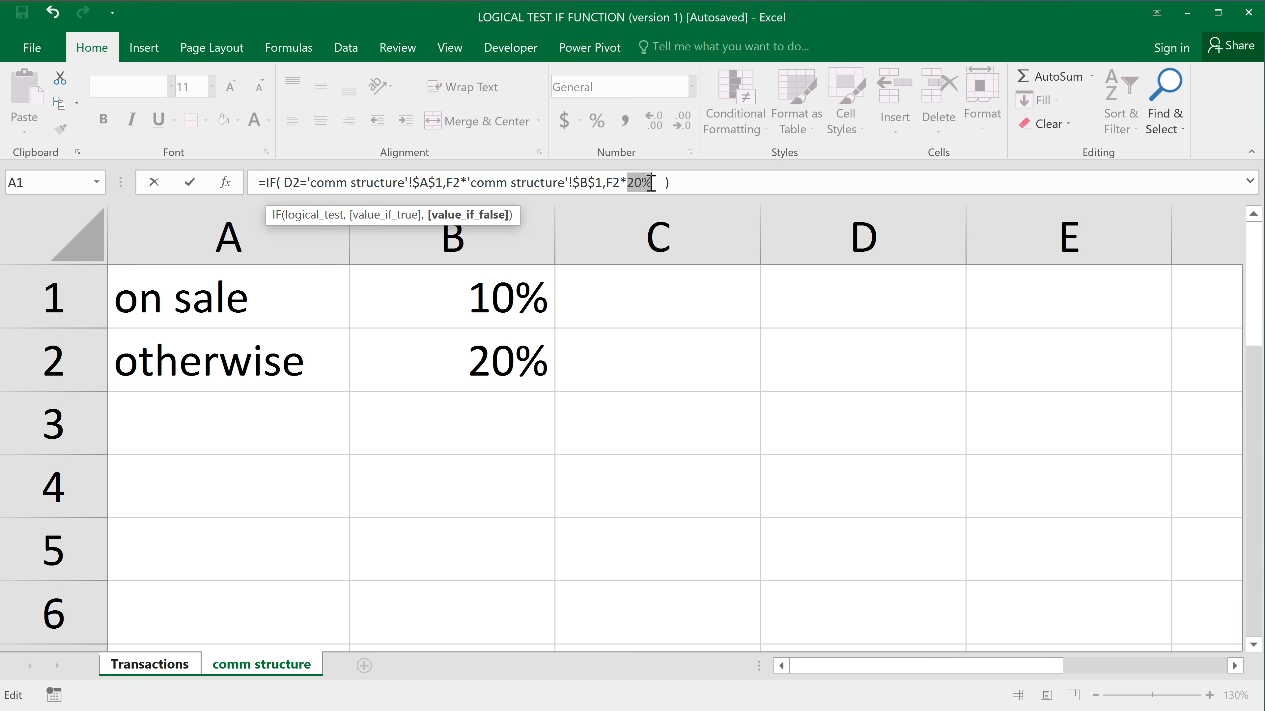
pyautogui.press('BackSpace')
pyautogui.click(515, 369)
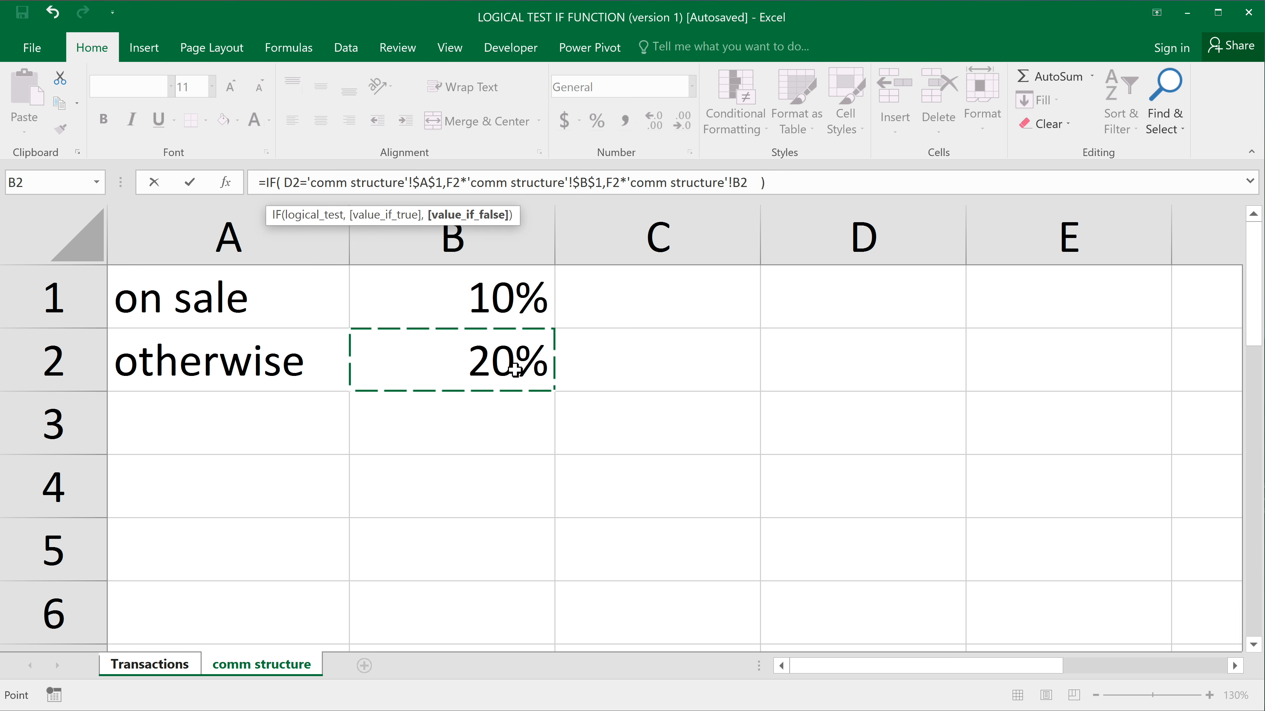
pyautogui.press('F4')
pyautogui.press('Return')
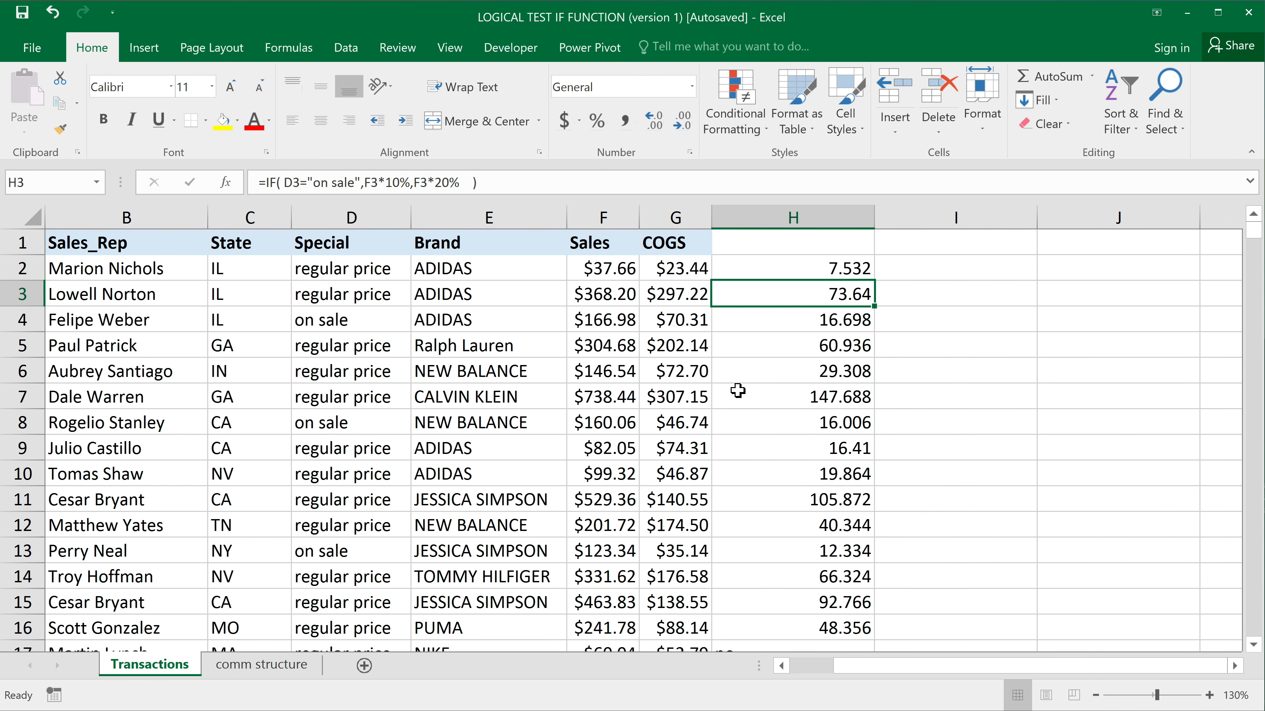
# - Fill the sheet-referencing IF formula from H2 down to H16 and review the formula in H2
pyautogui.click(855, 270)
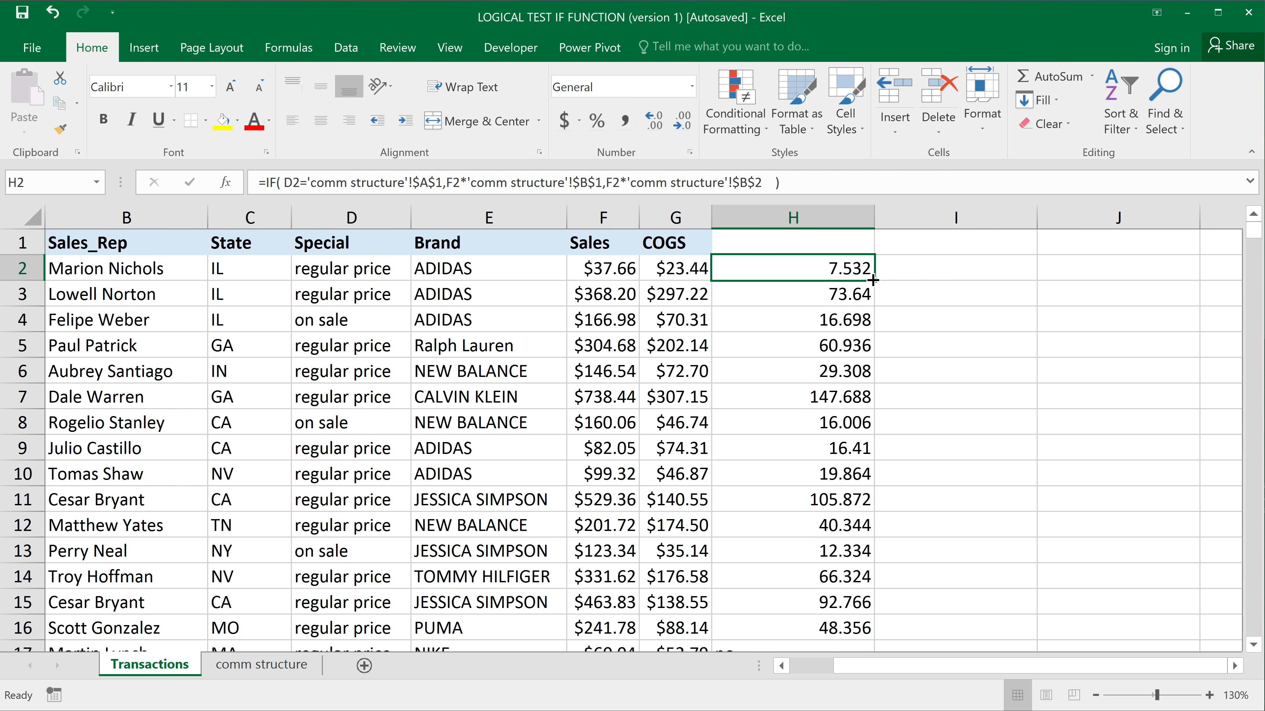
pyautogui.moveTo(873, 280); pyautogui.dragTo(862, 628)
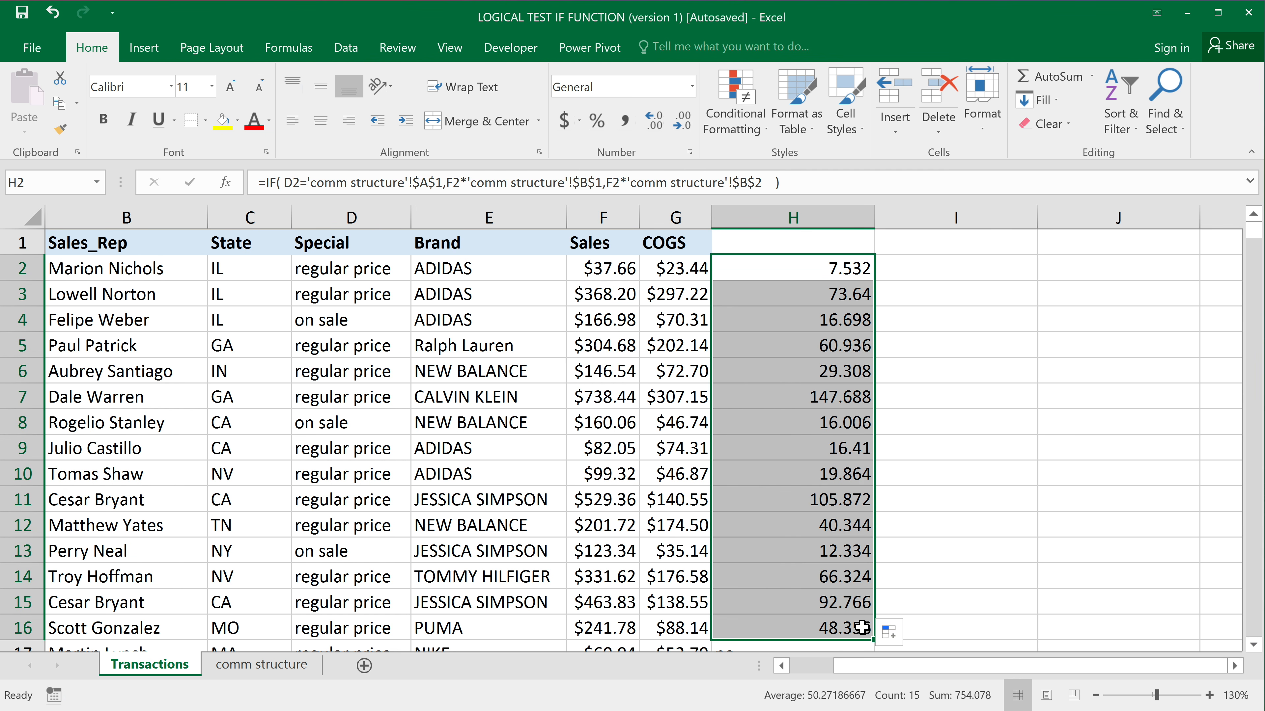
pyautogui.doubleClick(795, 273)
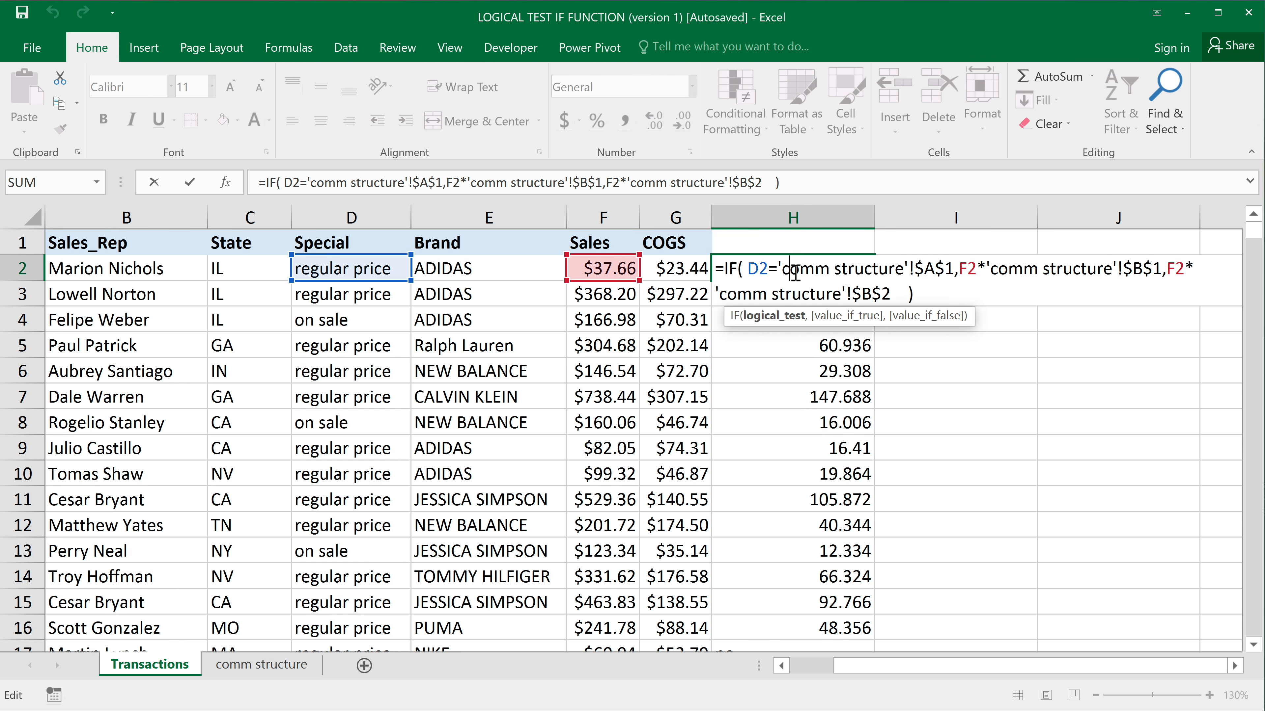
pyautogui.press('Return')
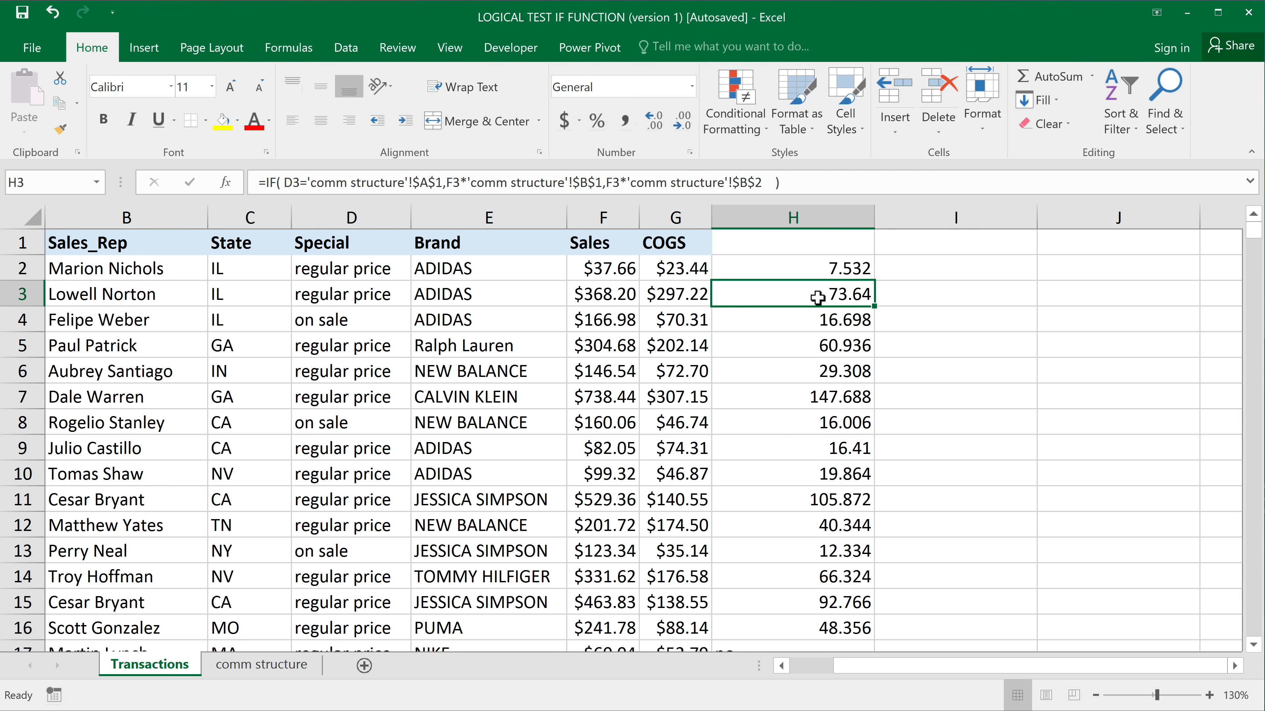
pyautogui.click(826, 273)
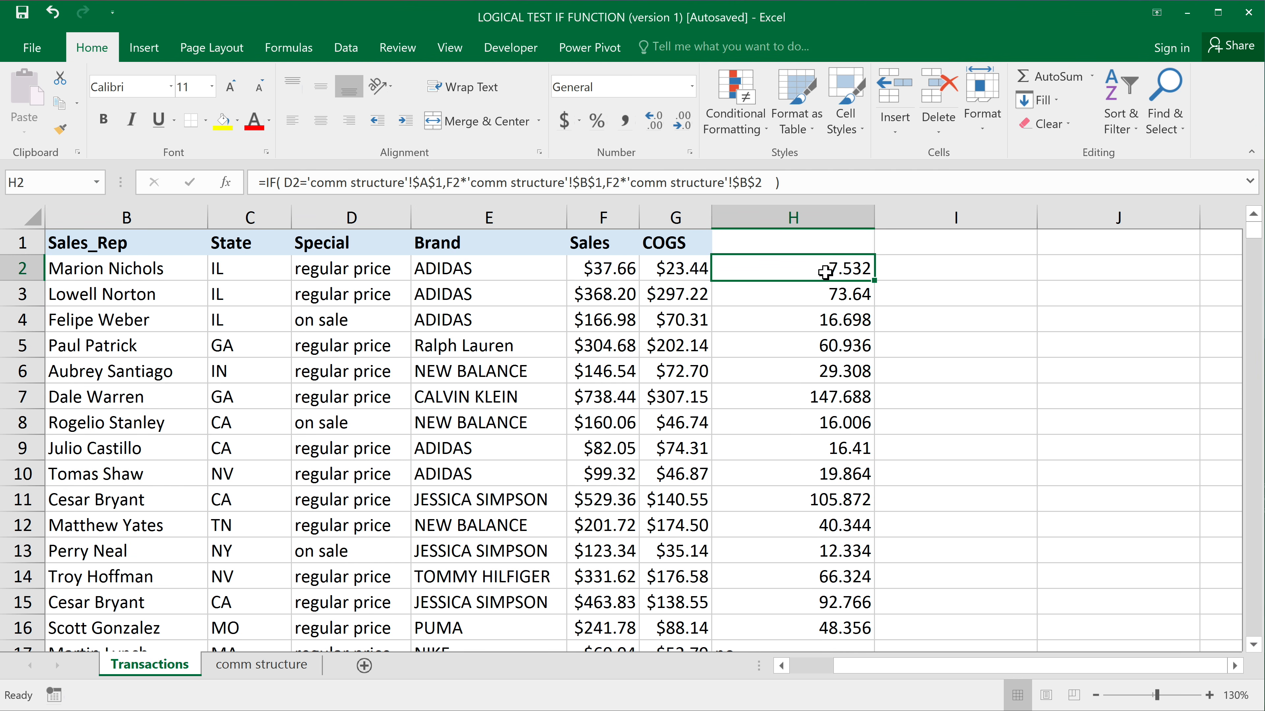
# - Set the otherwise rate in B2 of the comm structure sheet to 25% and check the recalculated commissions in column H of Transactions
pyautogui.click(361, 273)
pyautogui.click(840, 270)
pyautogui.click(261, 665)
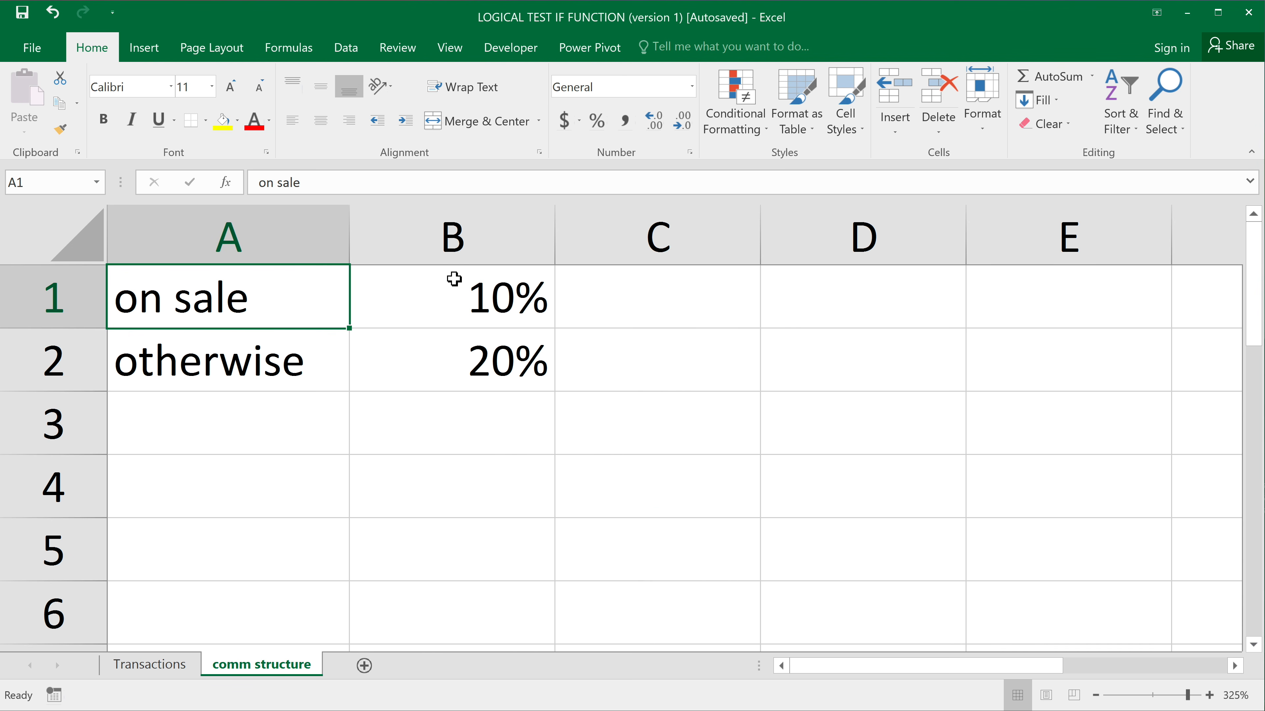
pyautogui.click(484, 358)
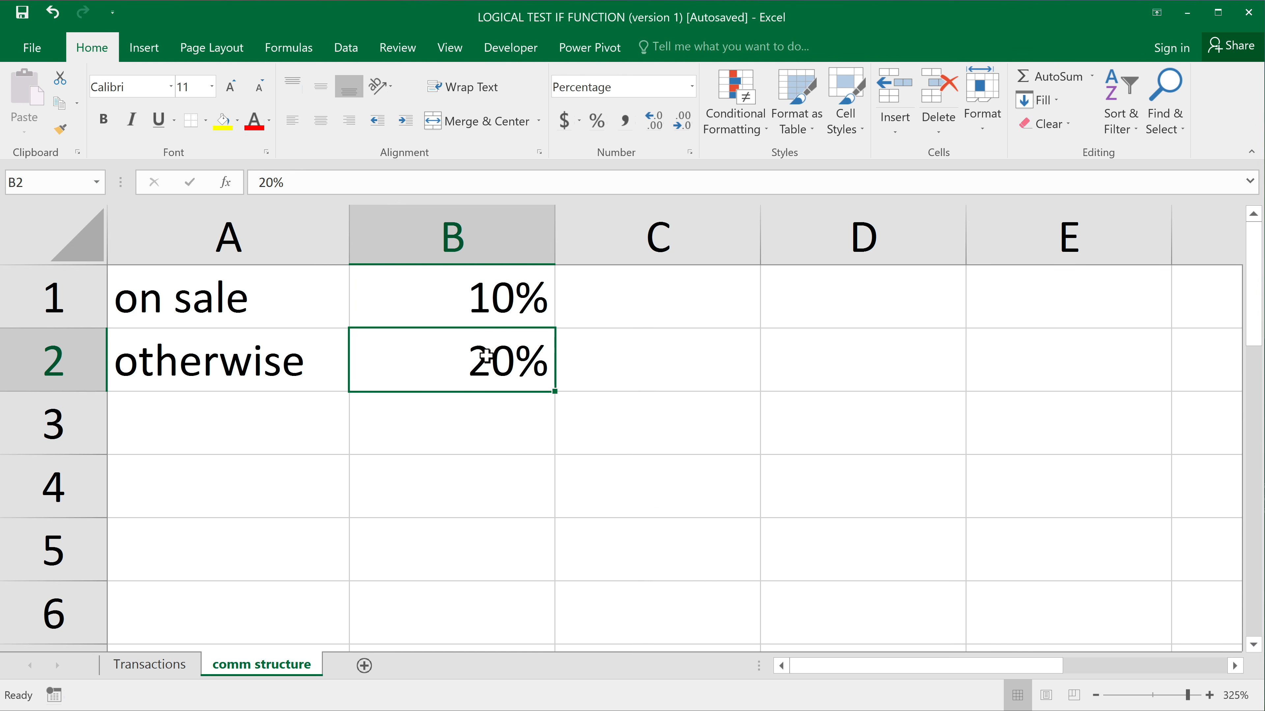
pyautogui.write('25')
pyautogui.click(274, 364)
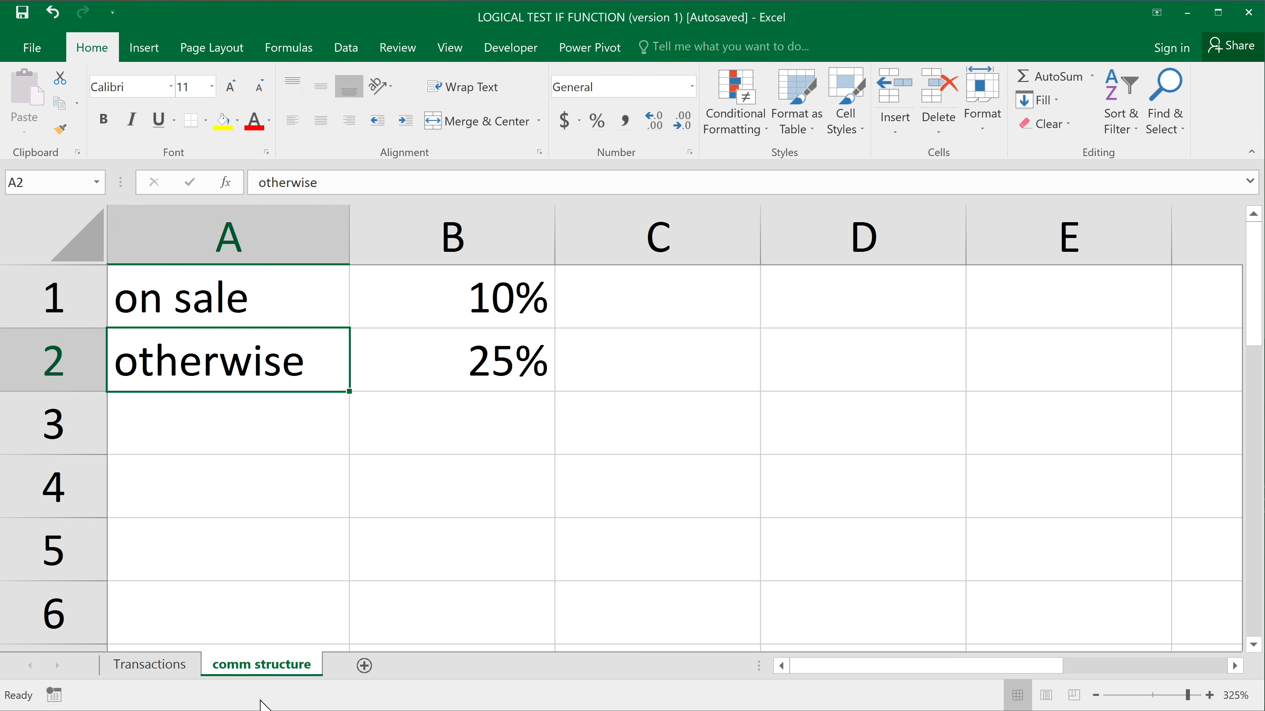
pyautogui.click(169, 670)
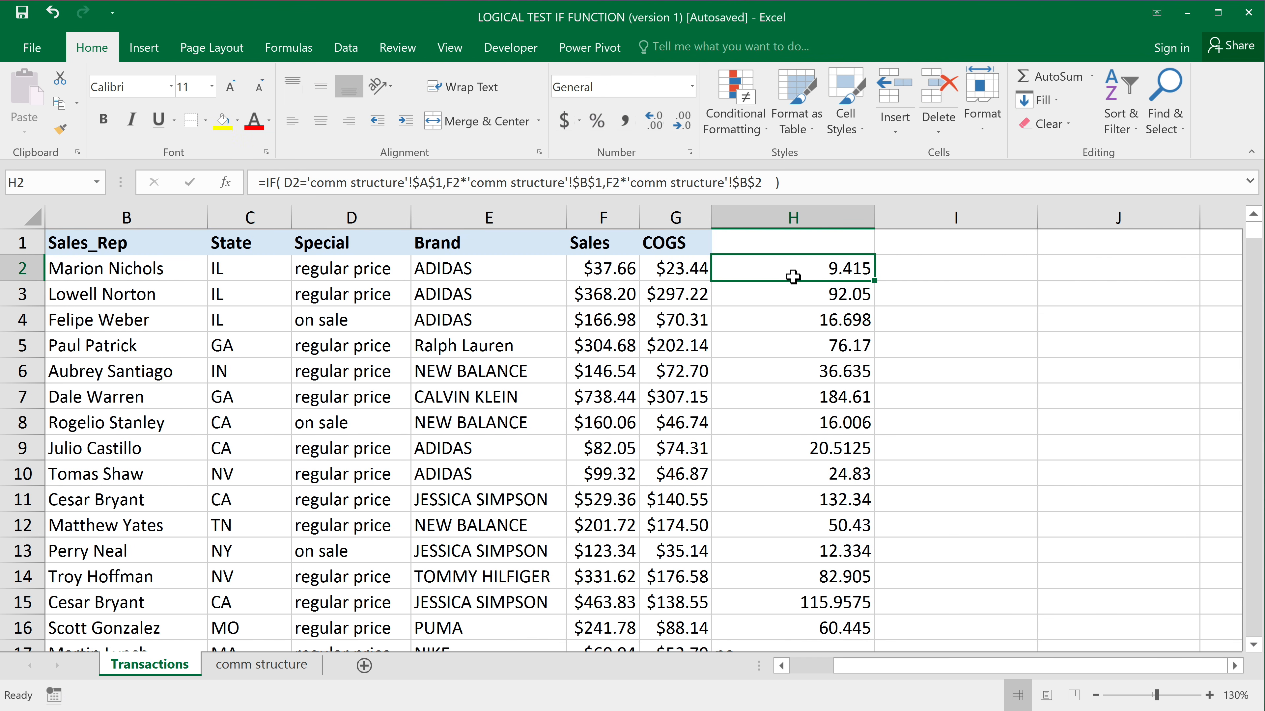
pyautogui.moveTo(810, 268); pyautogui.dragTo(810, 288)
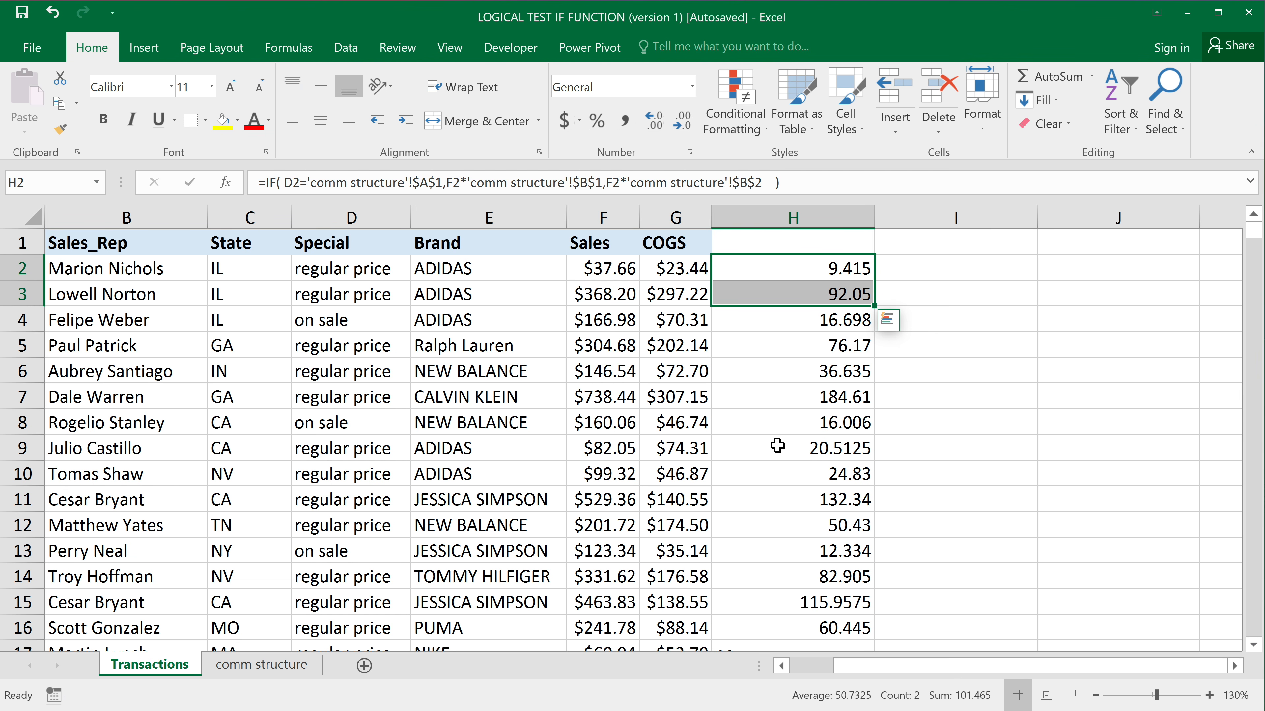
pyautogui.click(800, 274)
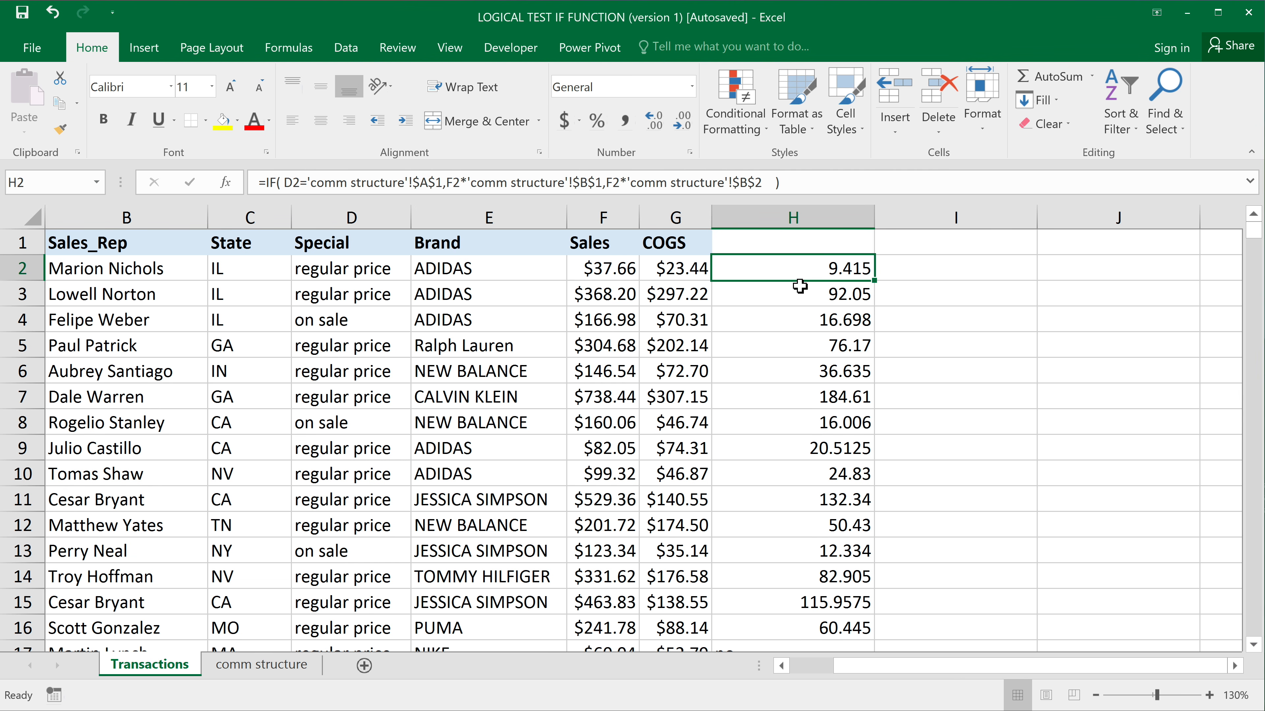
# - Clear all contents of column H on the Transactions sheet
pyautogui.press('Home')
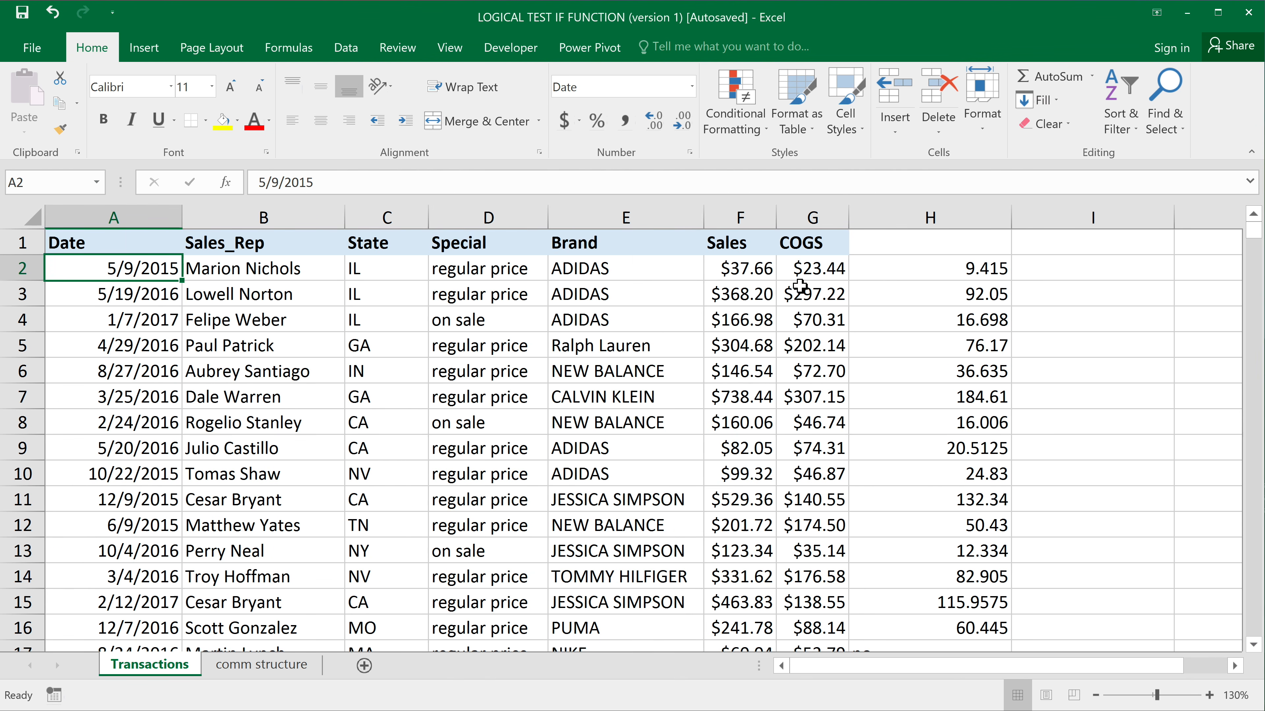
pyautogui.rightClick(949, 217)
pyautogui.press('Escape')
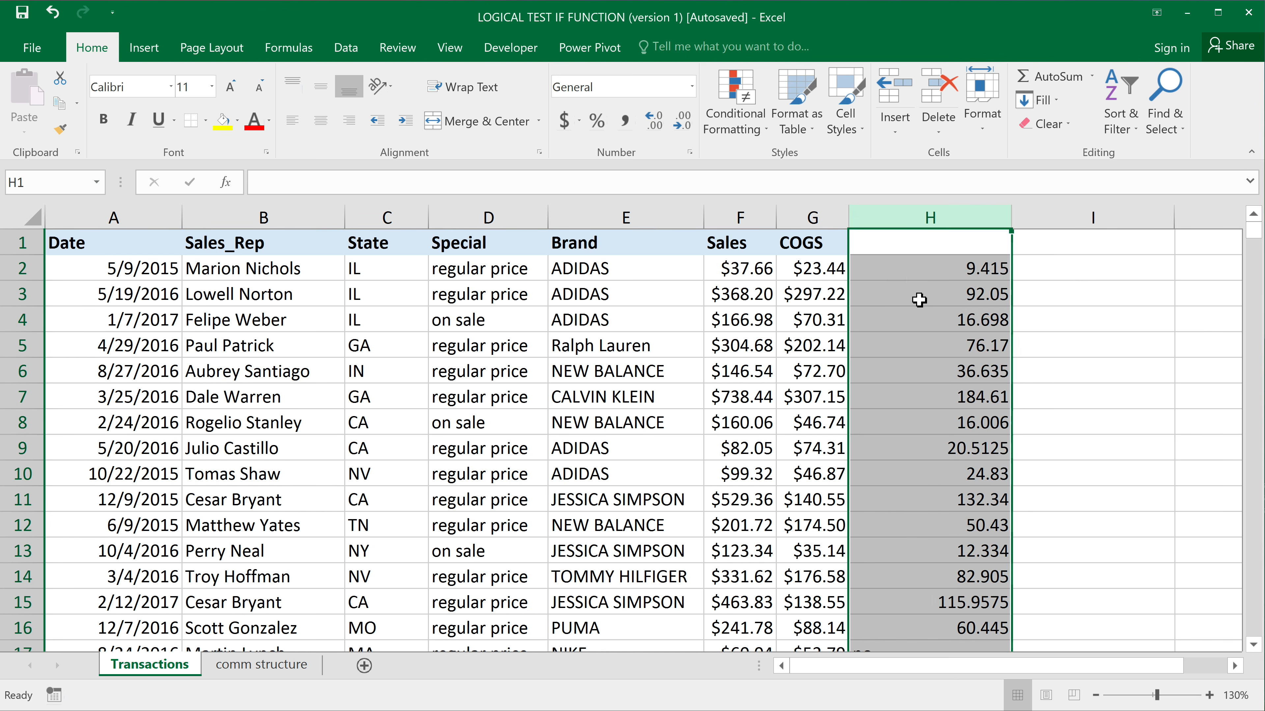
pyautogui.press('Delete')
# - Start a formula in H2 that tests whether the date in A2 is greater than or equal to a DATEVALUE result
pyautogui.click(918, 273)
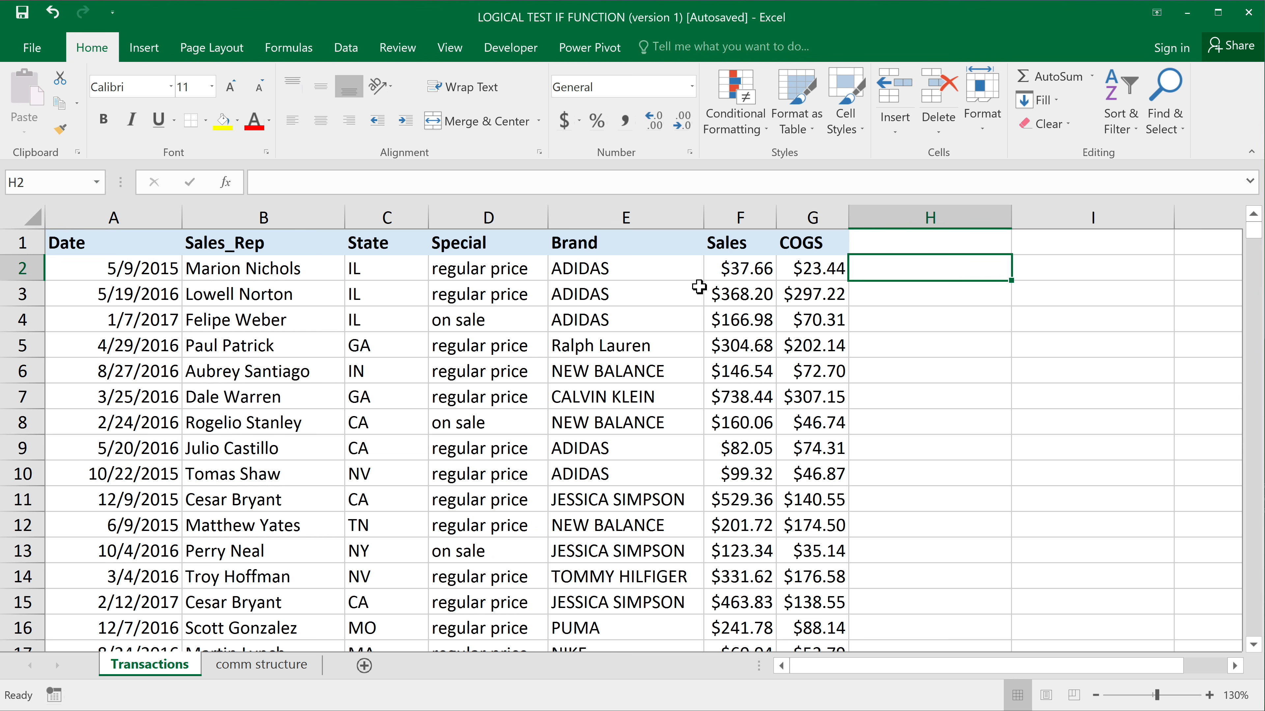
pyautogui.write('=')
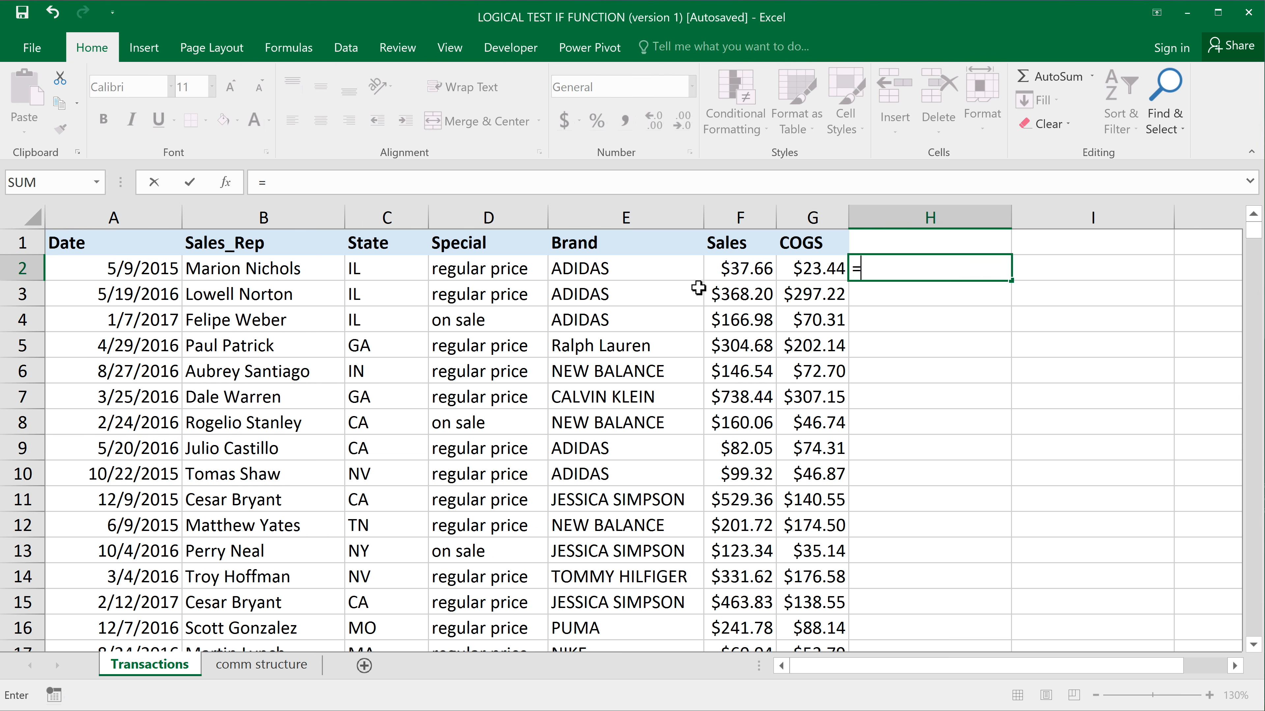
pyautogui.click(111, 276)
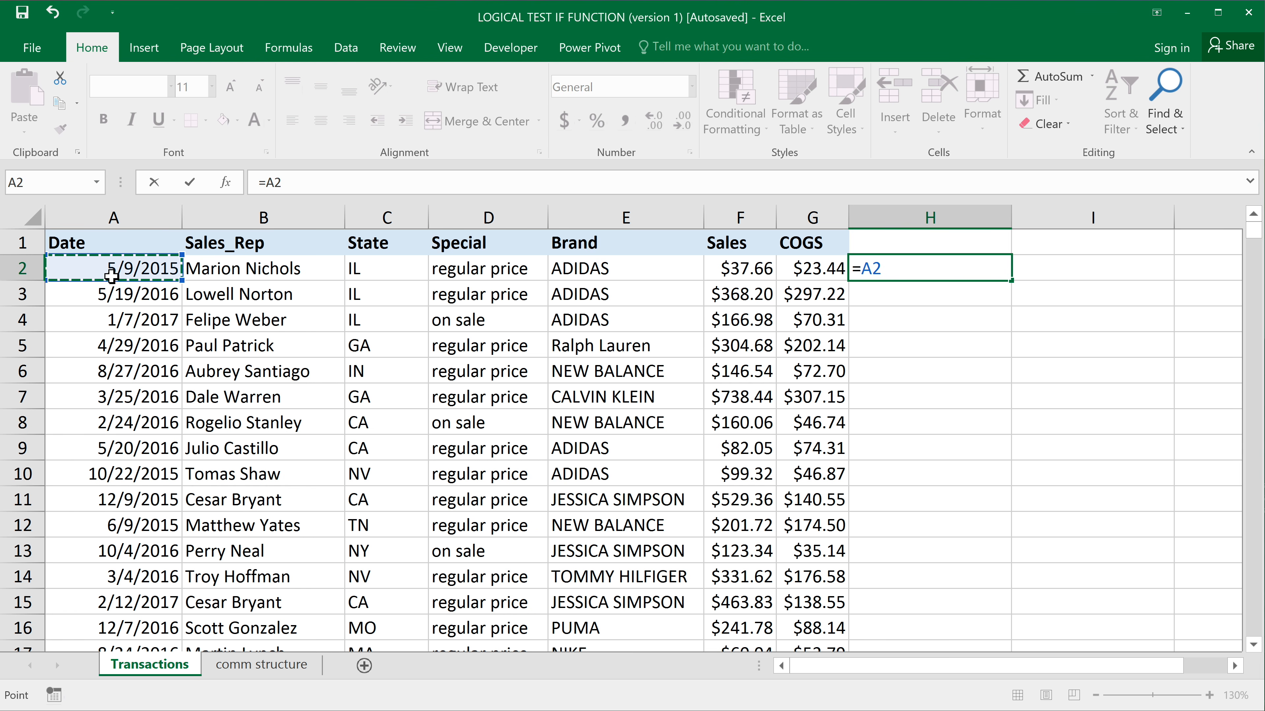
pyautogui.write('>')
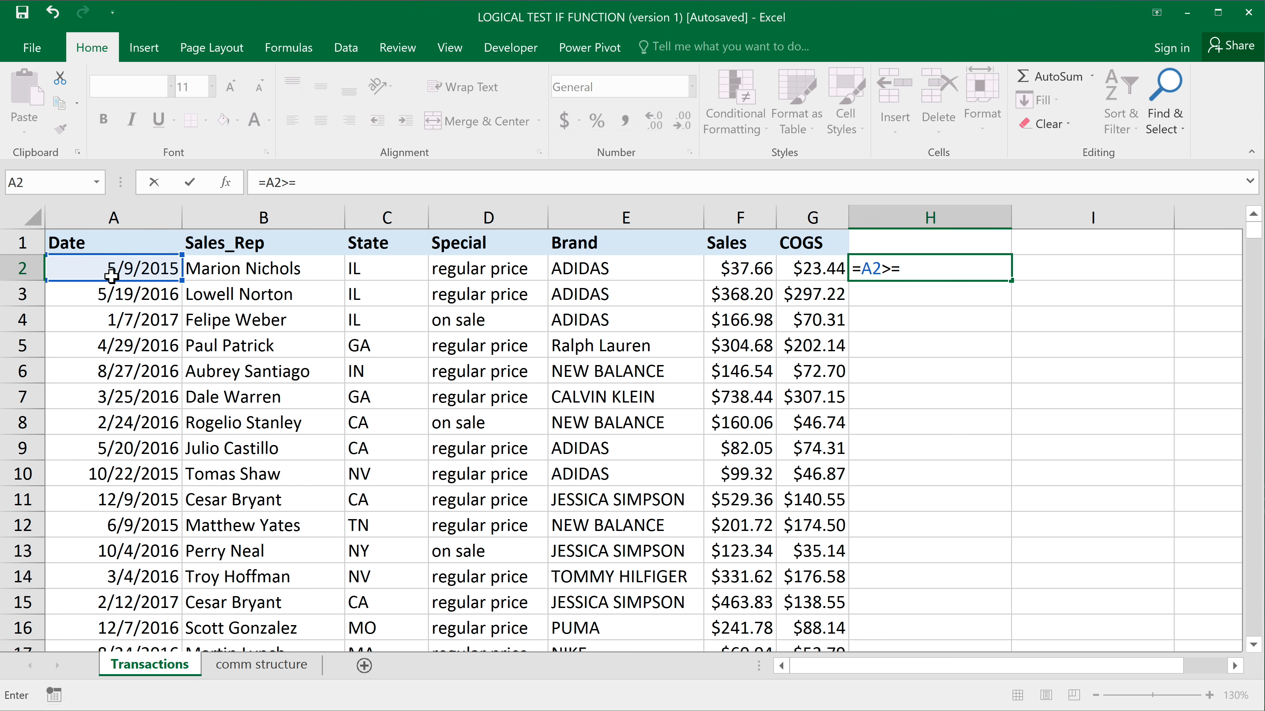
pyautogui.write('=date')
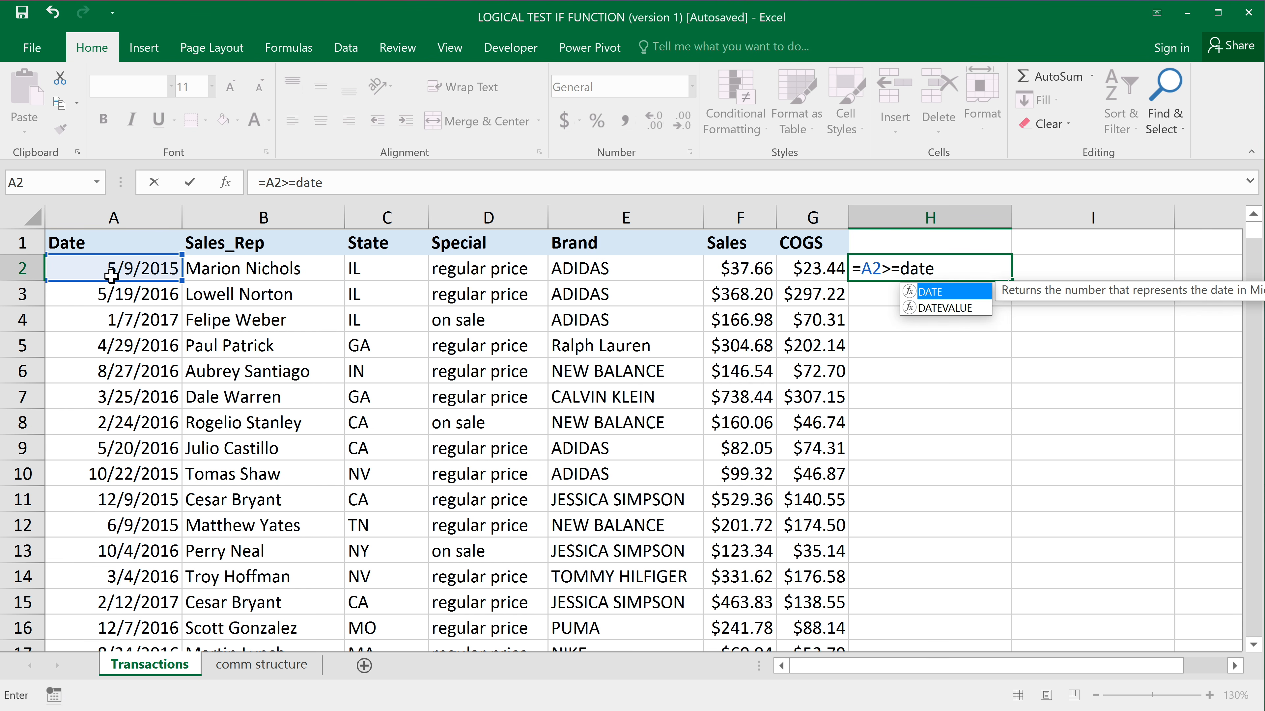
pyautogui.press('Down')
pyautogui.press('Tab')
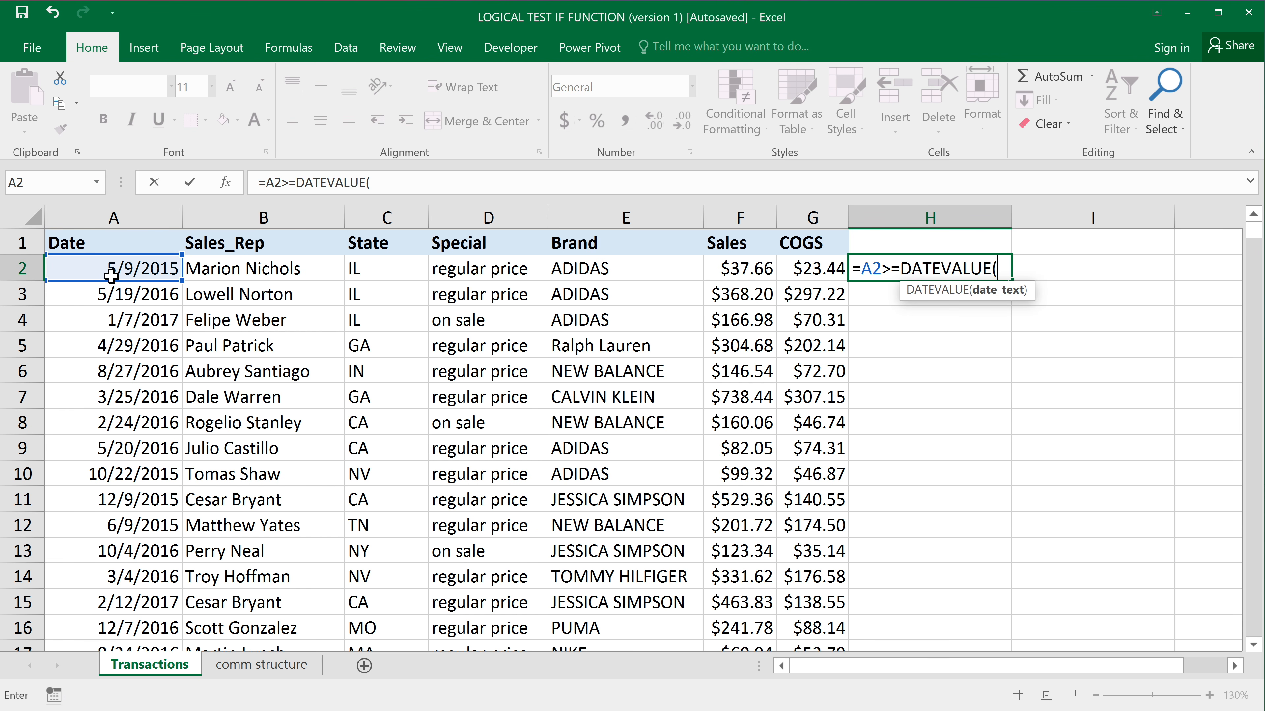
# - Complete the DATEVALUE function in the H2 formula with the quoted date text "1/1/2017"
pyautogui.write(')')
pyautogui.click(998, 267)
pyautogui.write('""')
pyautogui.click(1006, 271)
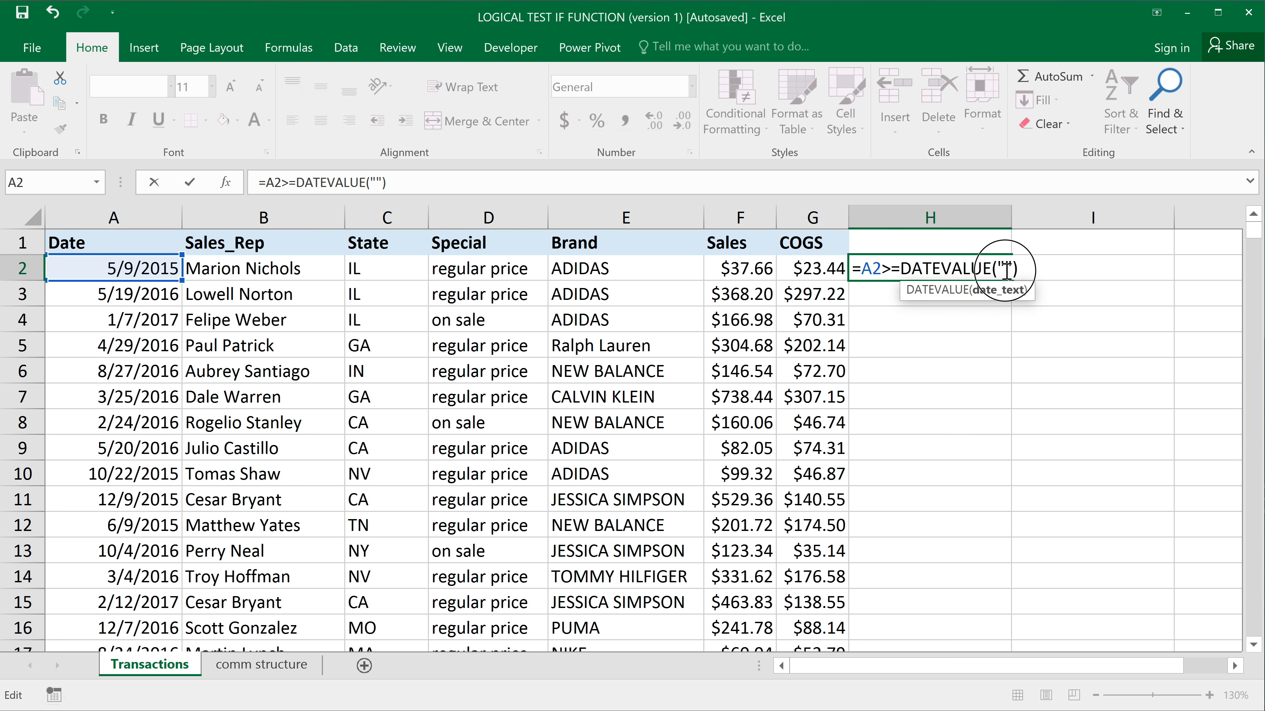
pyautogui.write('1/1/2')
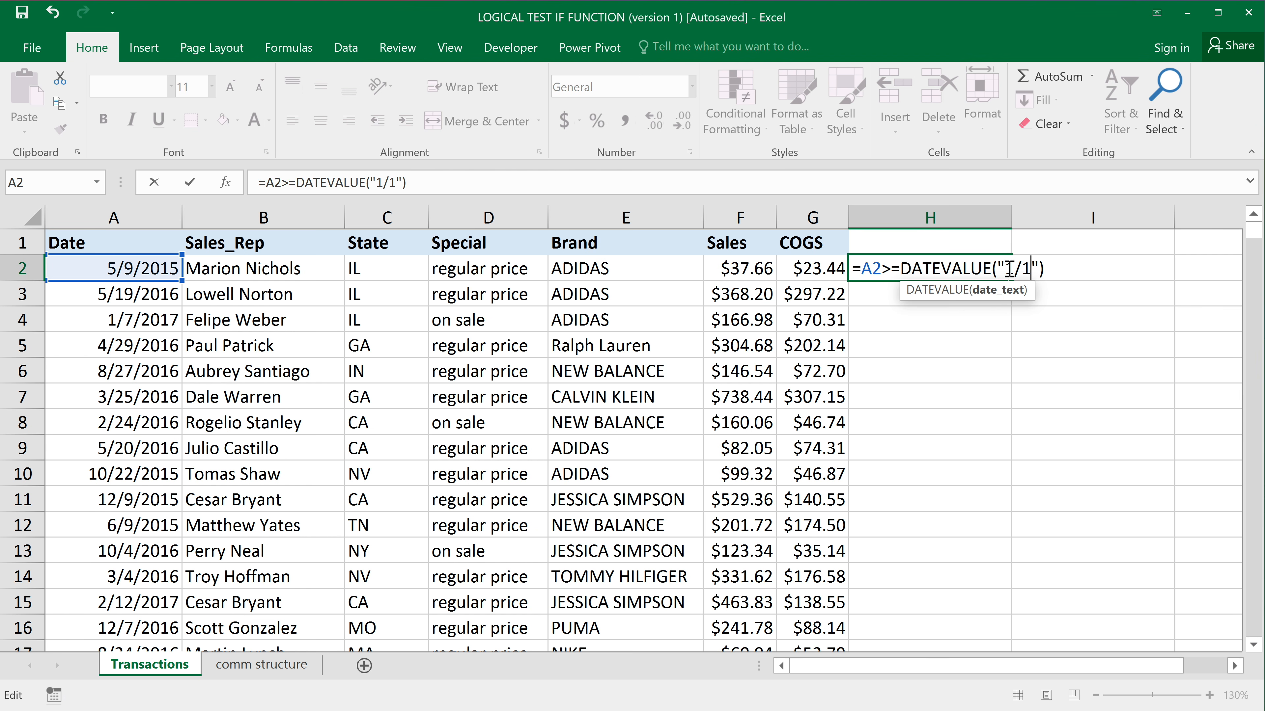
pyautogui.write('017')
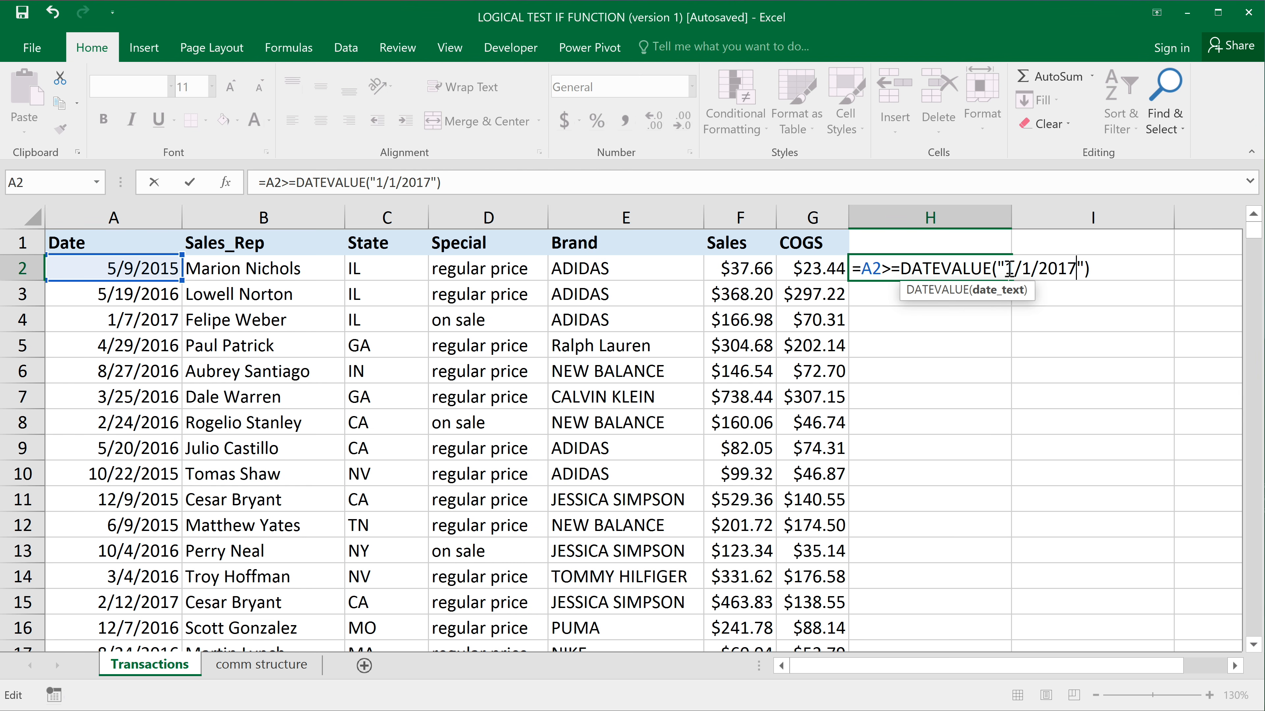
# - Wrap the date test in an IF function returning "yes" when true and "no" when false, and commit the H2 formula
pyautogui.click(860, 268)
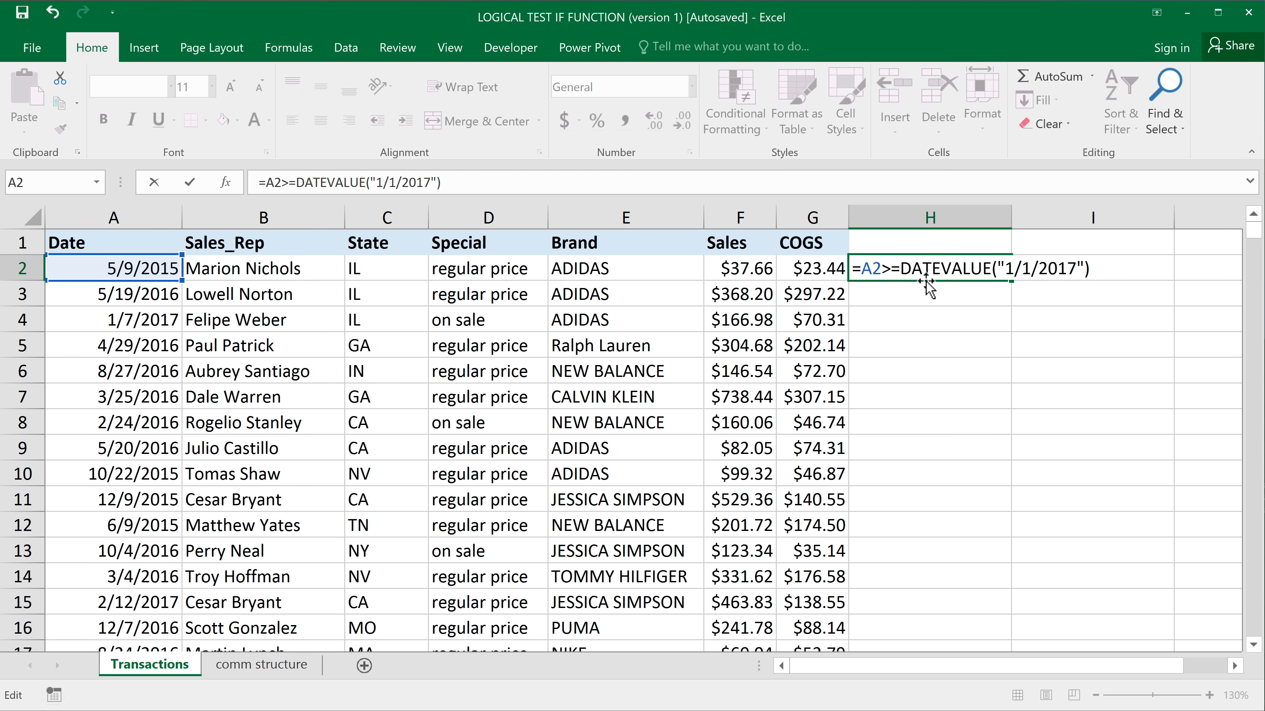
pyautogui.write('IF(')
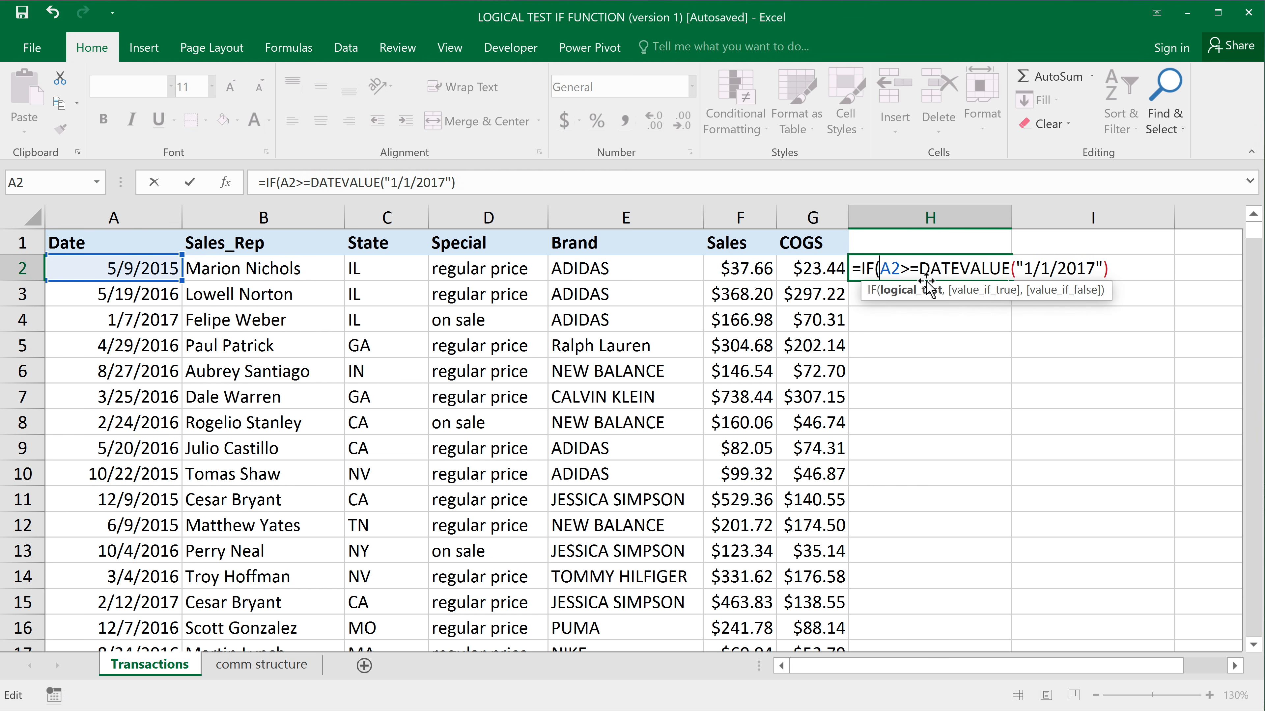
pyautogui.doubleClick(894, 268)
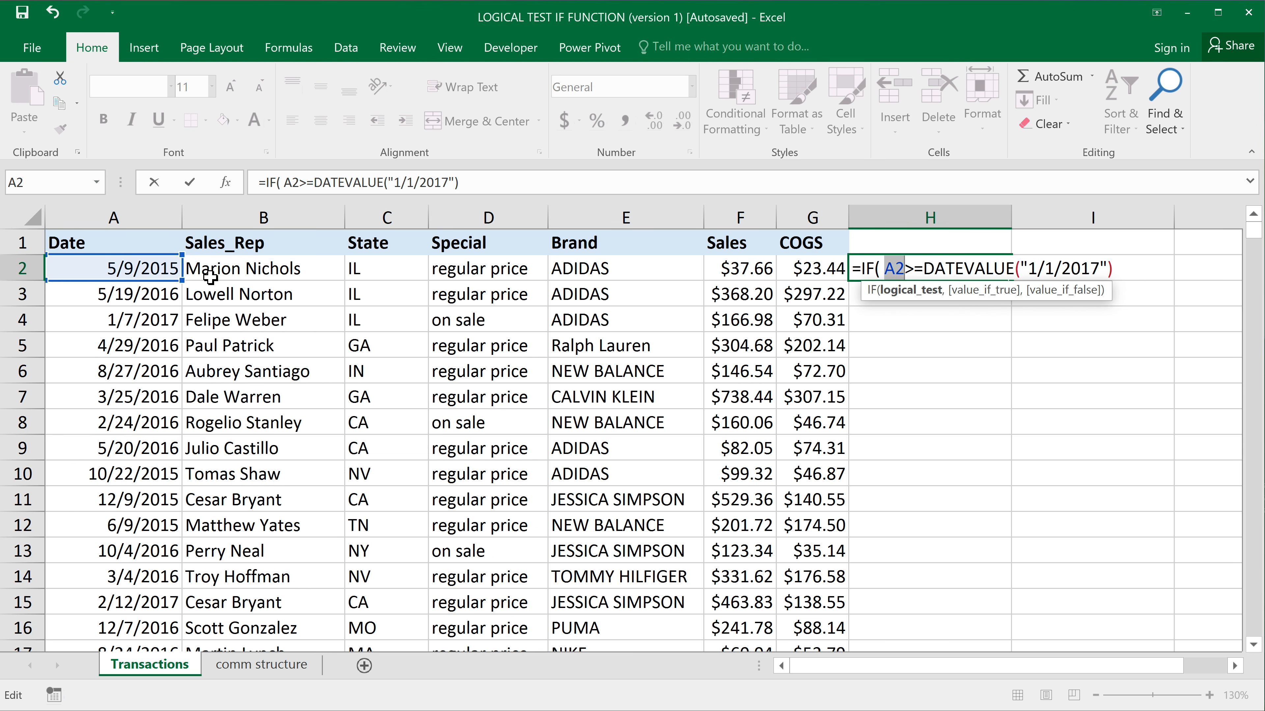
pyautogui.doubleClick(1003, 266)
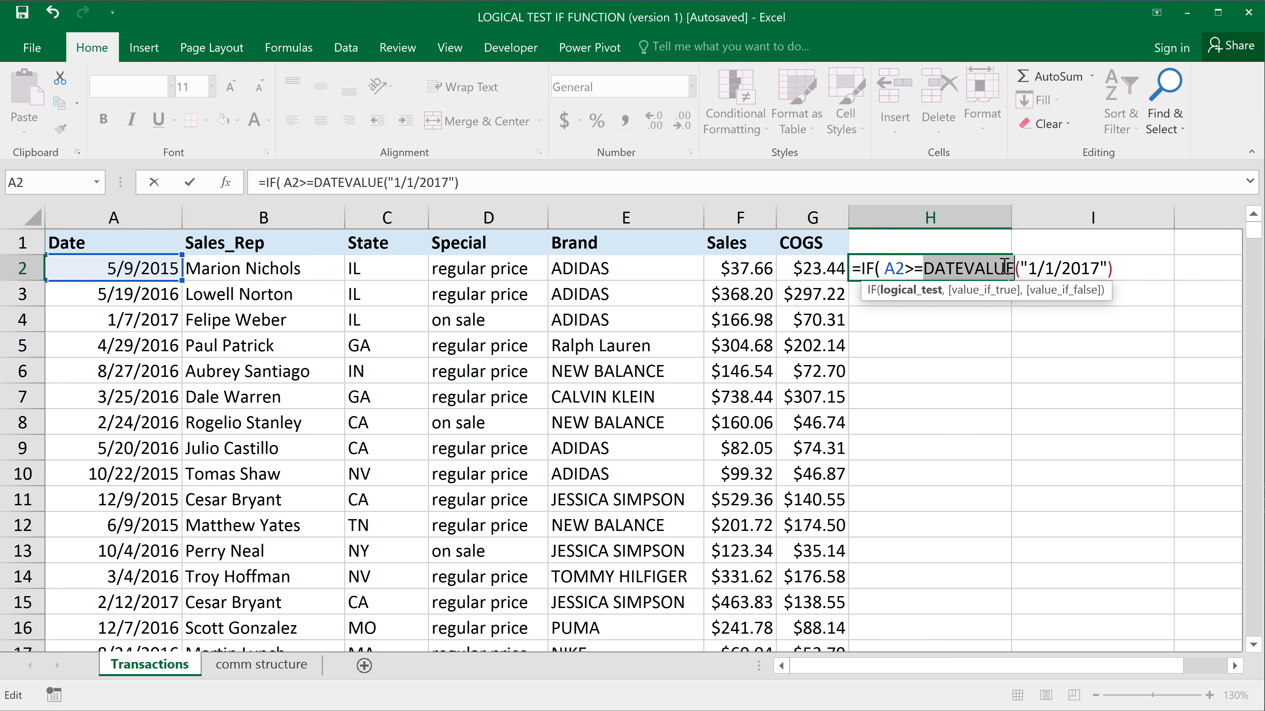
pyautogui.click(1130, 267)
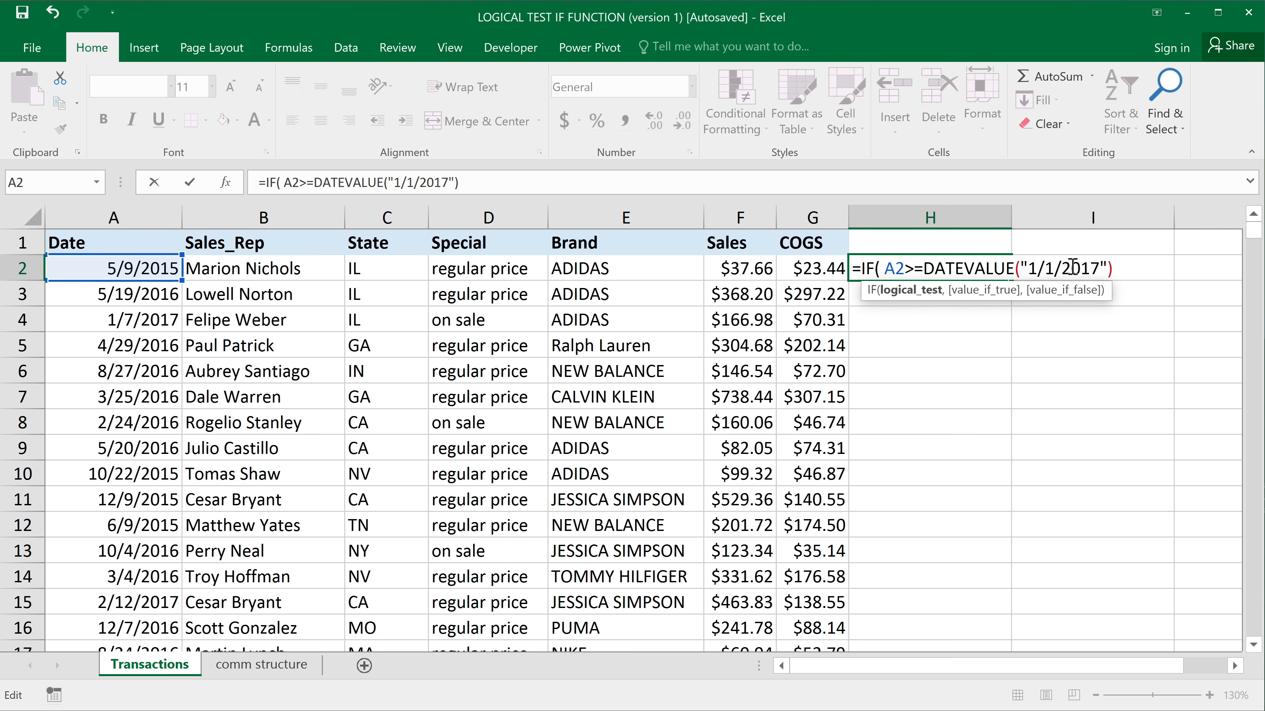
pyautogui.write(',"y')
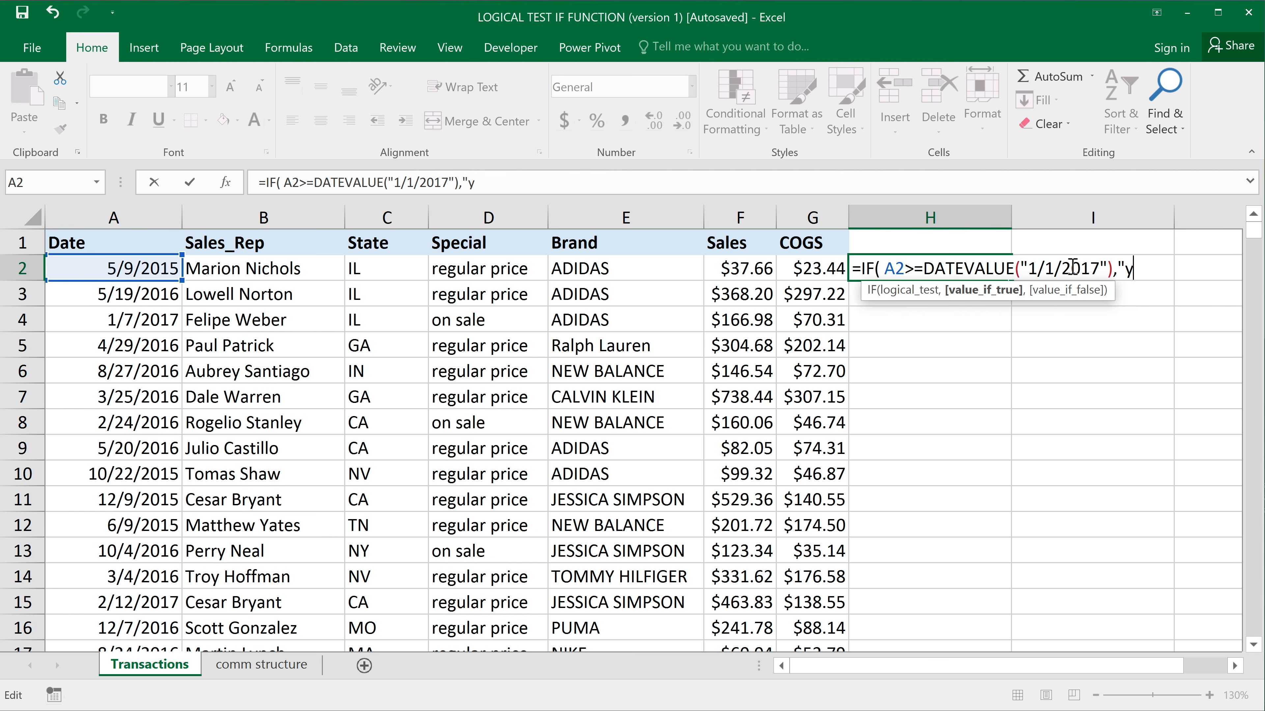
pyautogui.write('es","no"')
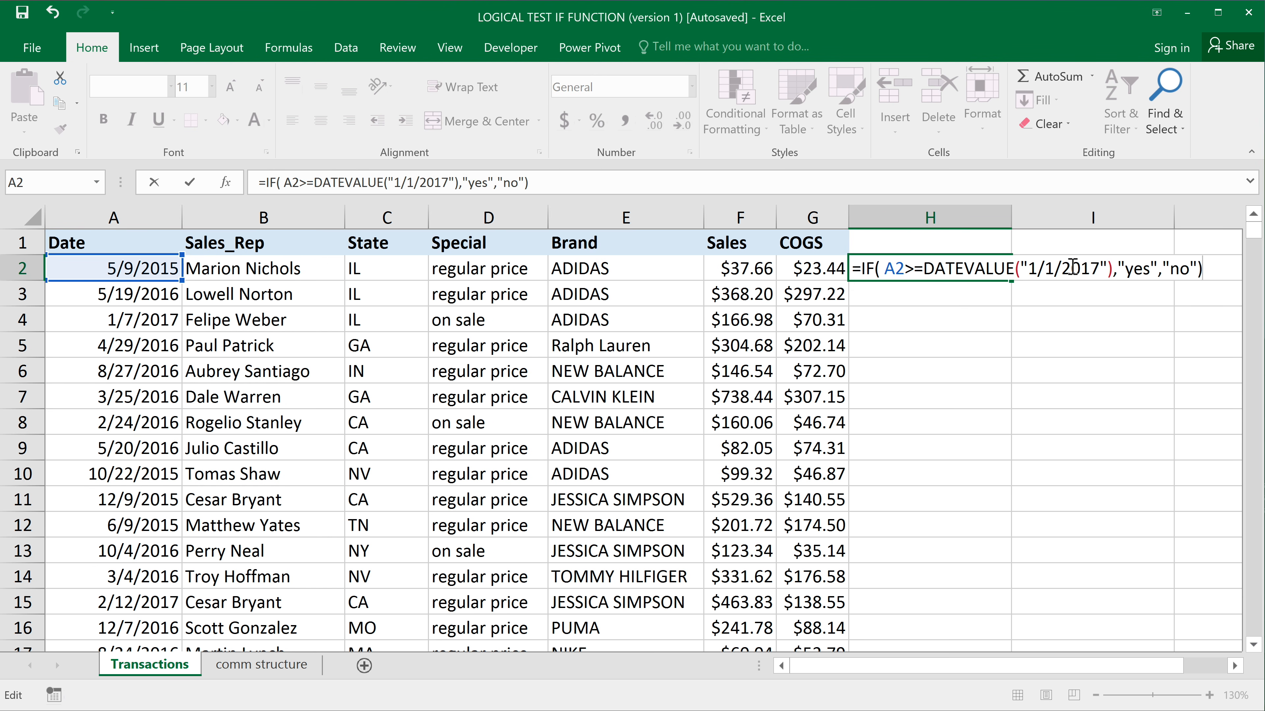
pyautogui.press('Return')
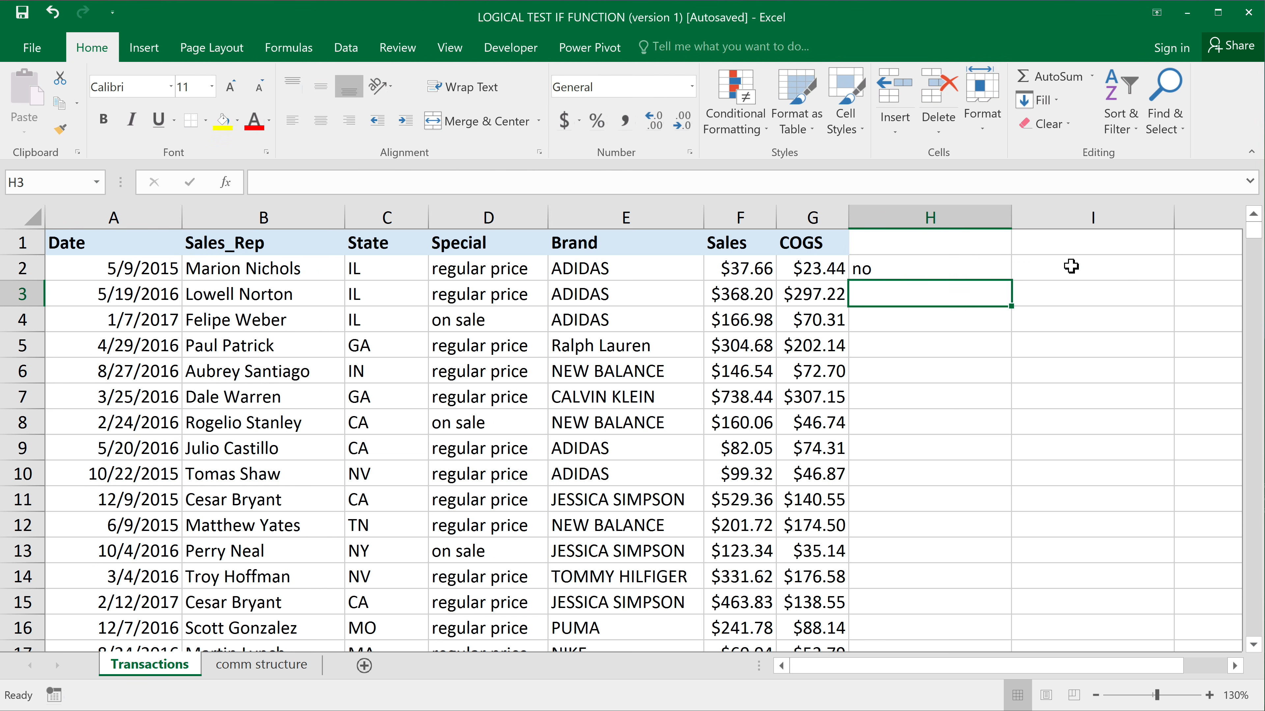
# - Fill the date-based IF formula from H2 down to H15 and check the "yes" rows against their dates
pyautogui.click(976, 271)
pyautogui.moveTo(1010, 281); pyautogui.dragTo(954, 608)
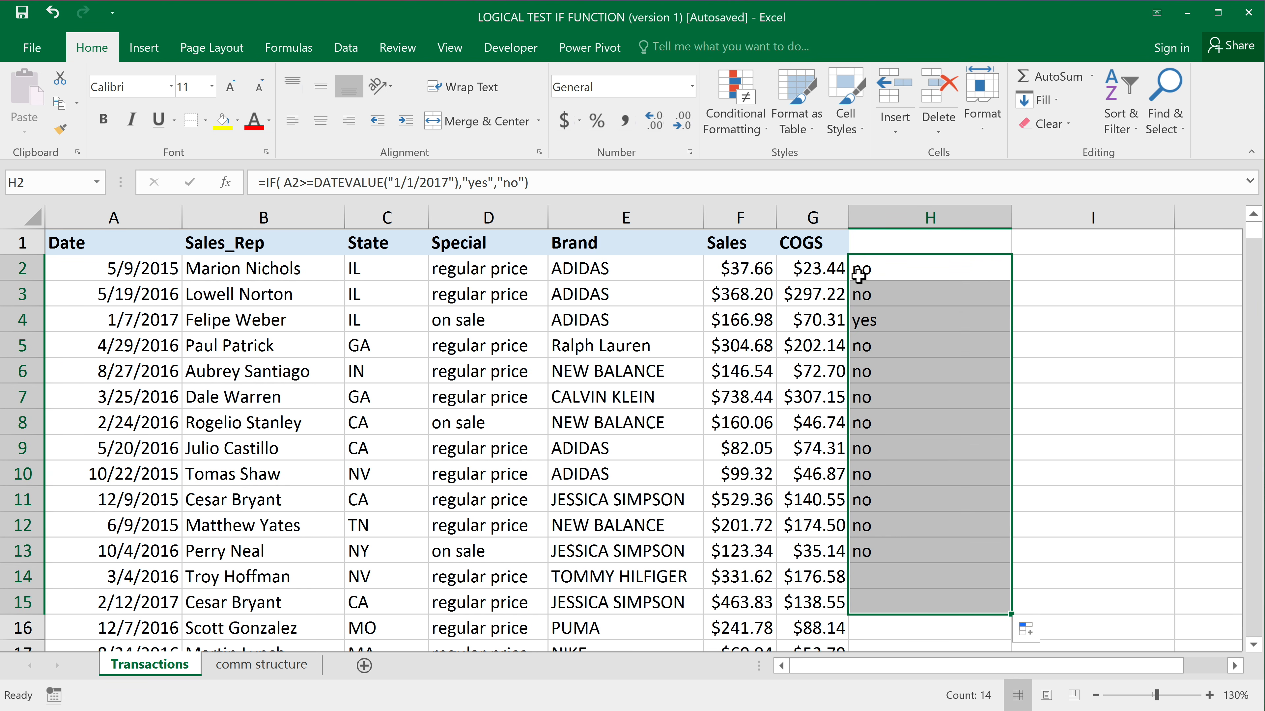
pyautogui.click(866, 322)
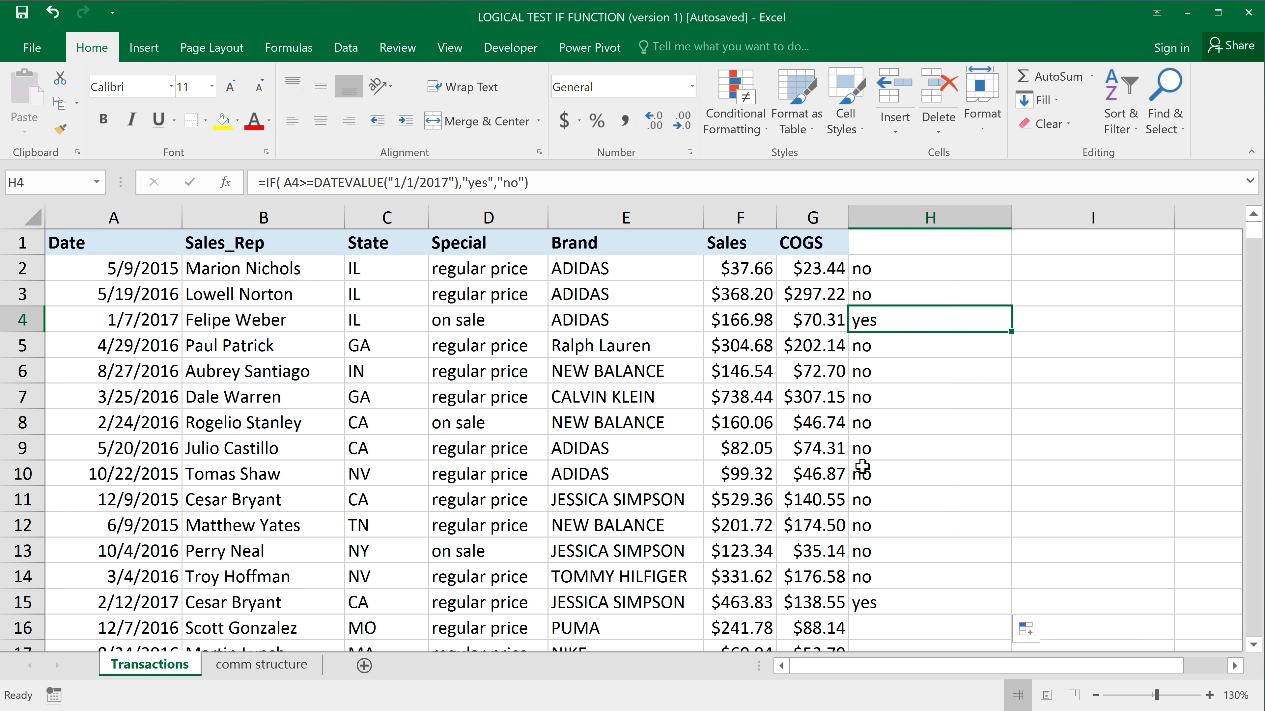
pyautogui.click(864, 605)
pyautogui.click(152, 320)
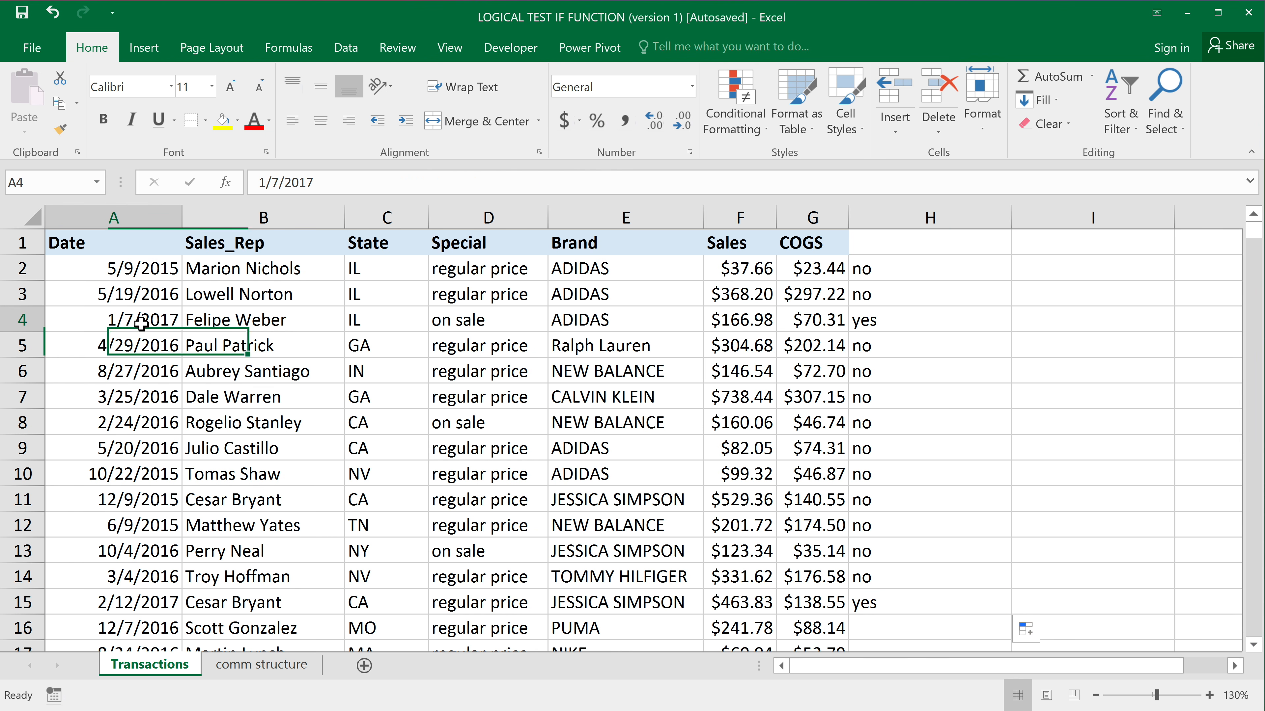
# - Review the DATEVALUE portion of the H2 formula and leave the cell without changes
pyautogui.doubleClick(916, 268)
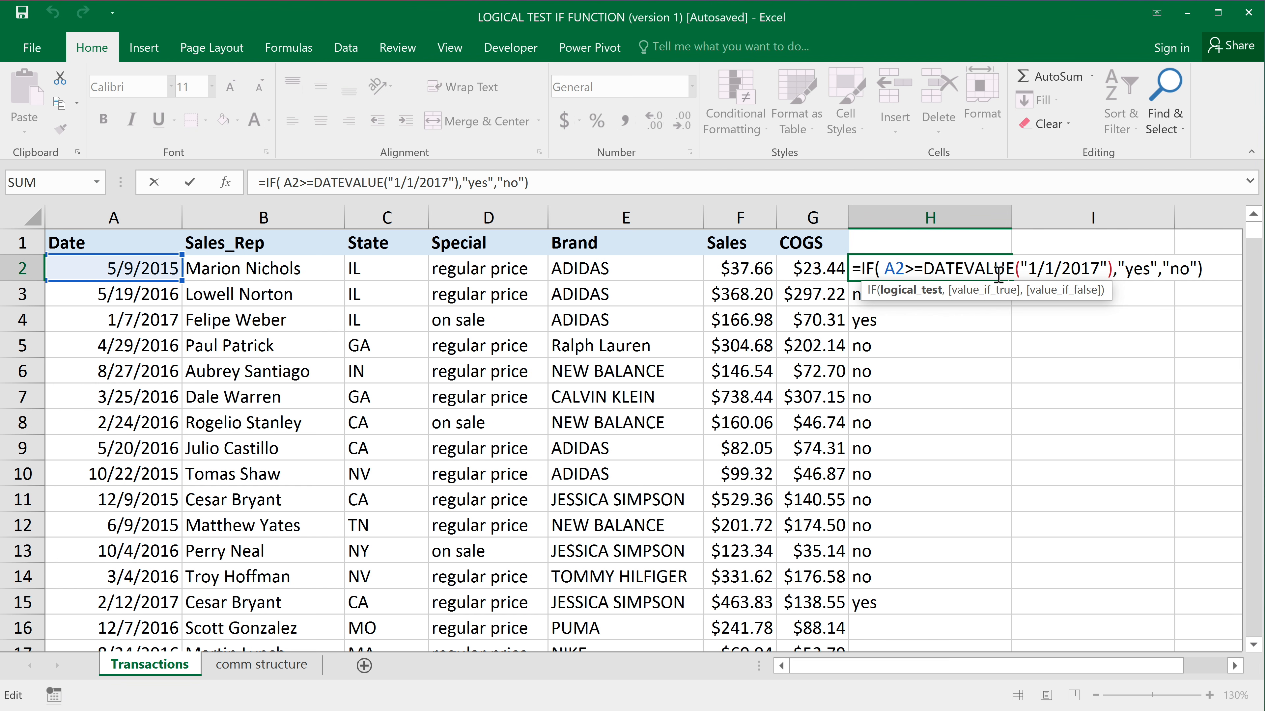
pyautogui.click(926, 269)
pyautogui.moveTo(927, 271); pyautogui.dragTo(1113, 275)
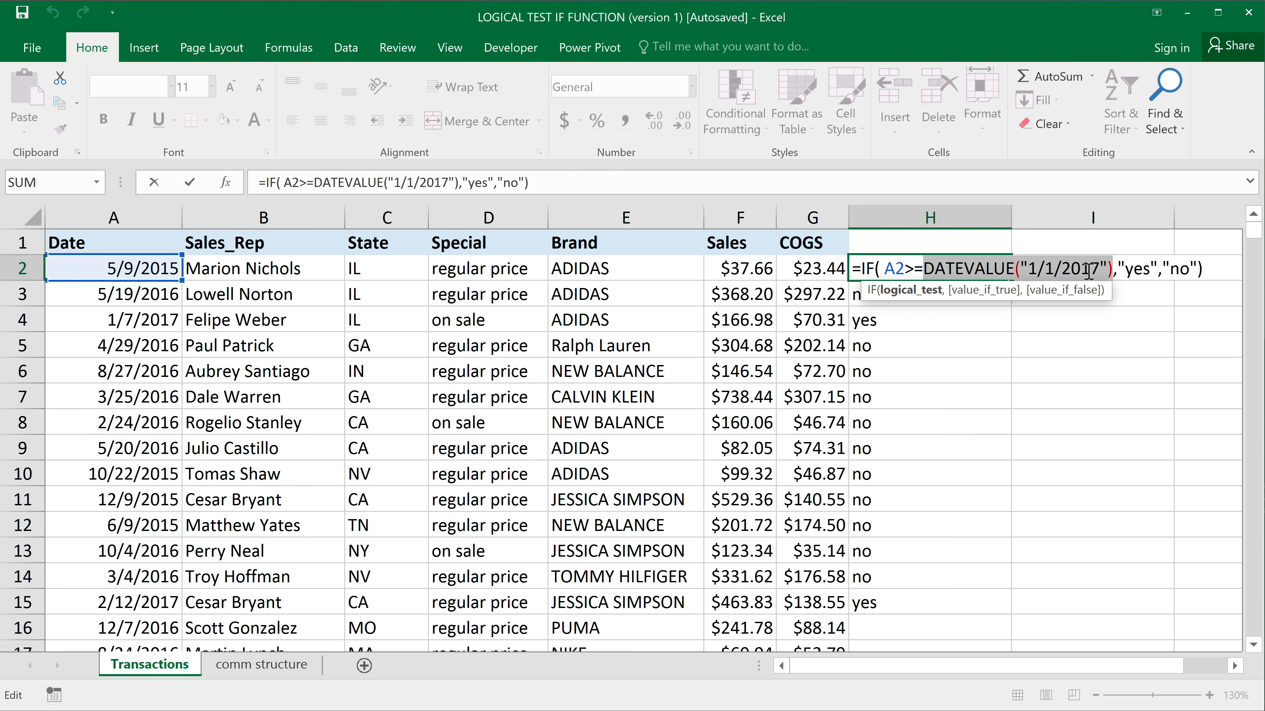
pyautogui.press('Escape')
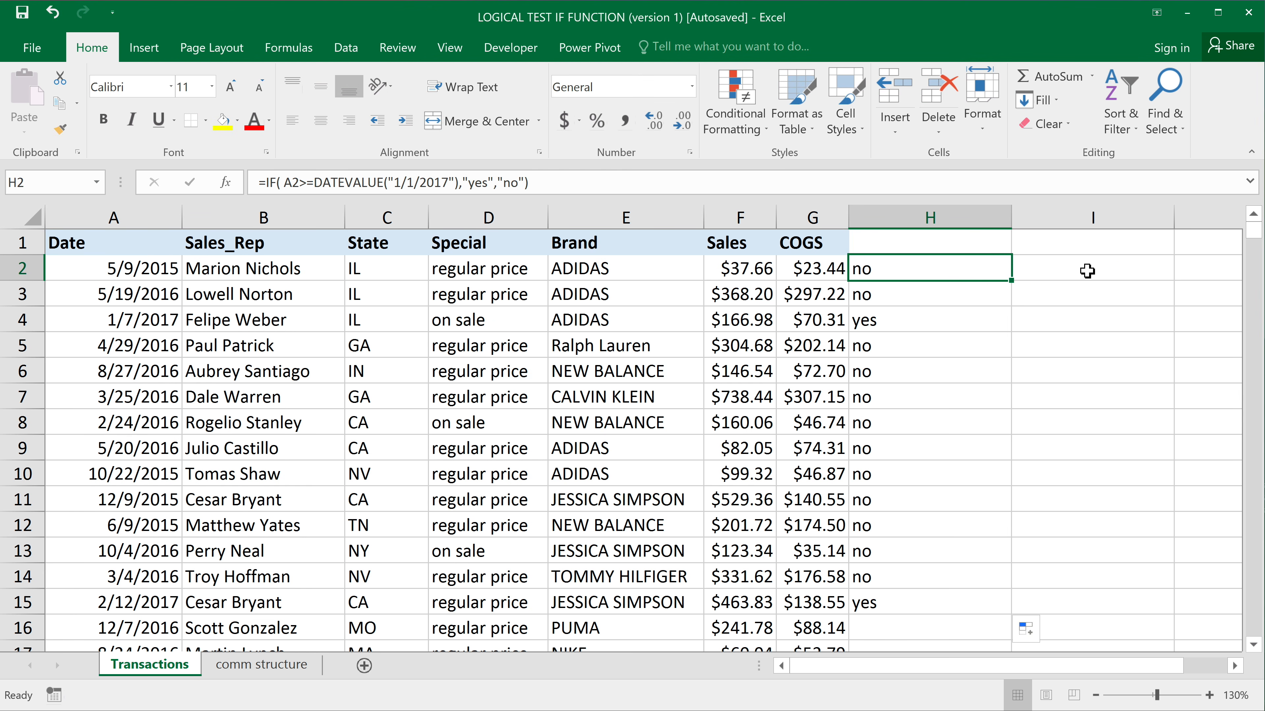
# - Change the DATEVALUE date in the H2 formula to "1/1/2016" and fill the formula down to H15
pyautogui.click(954, 246)
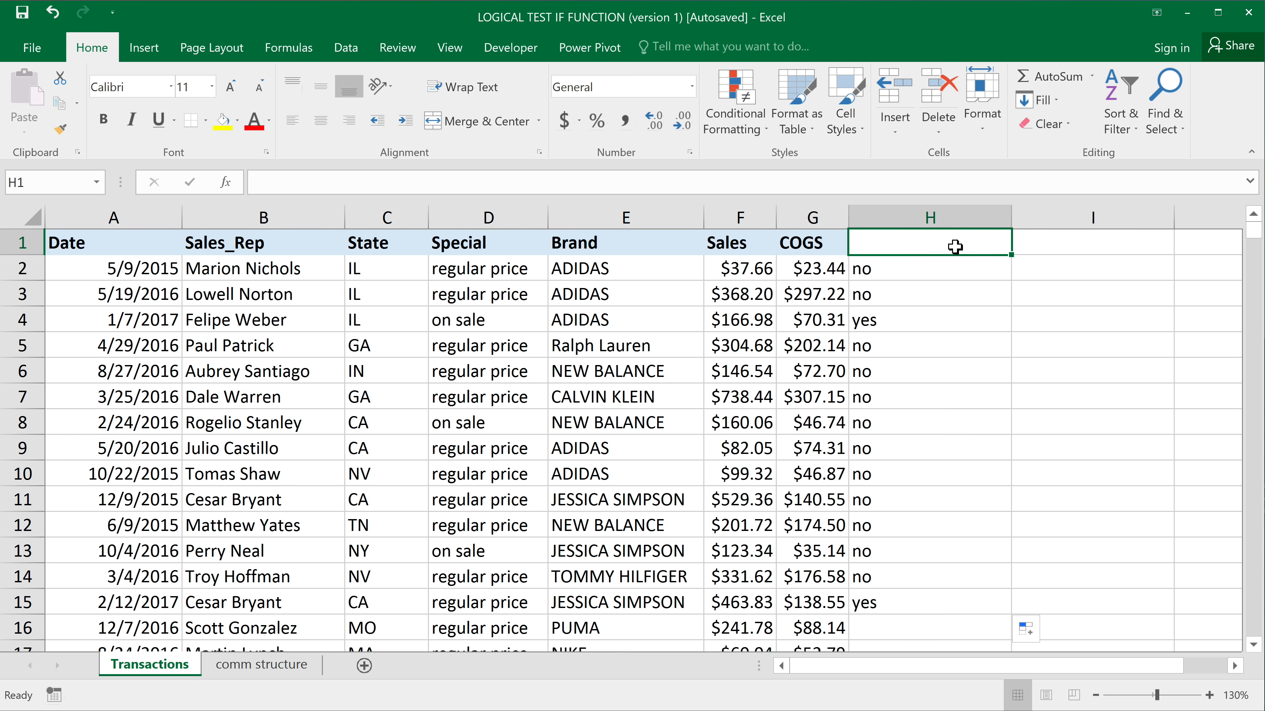
pyautogui.click(921, 269)
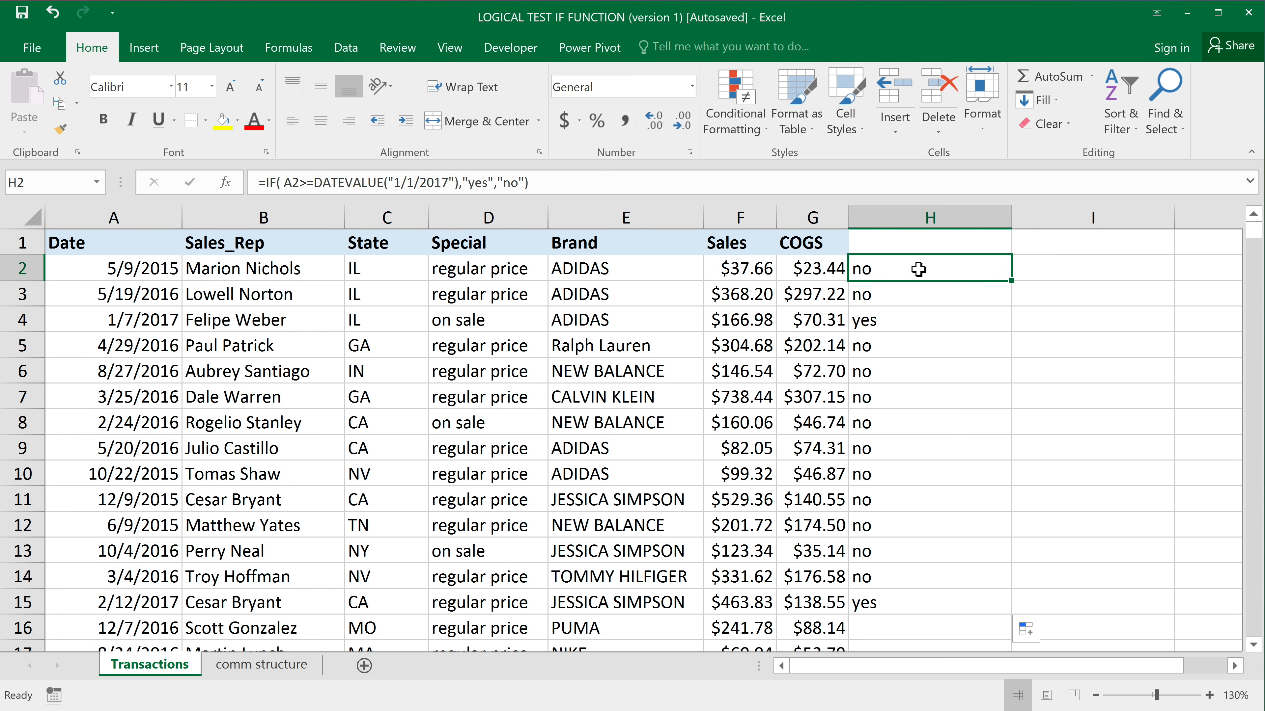
pyautogui.doubleClick(919, 269)
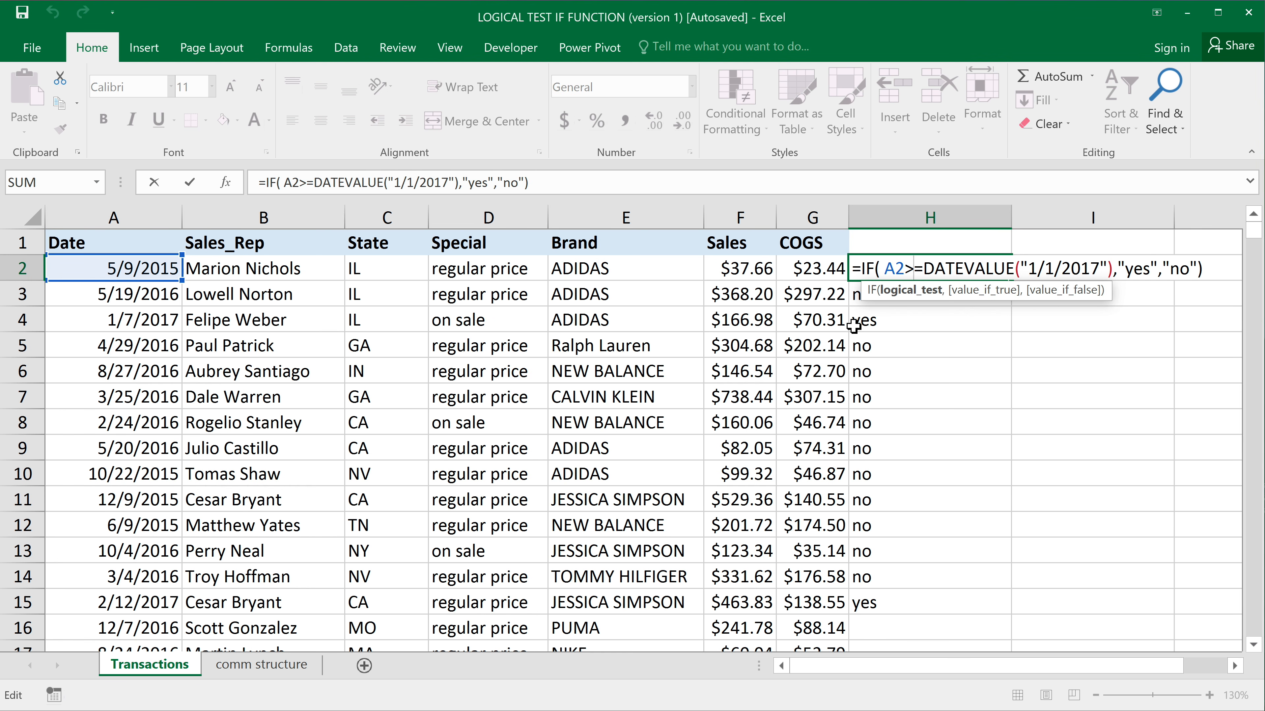
pyautogui.click(1101, 269)
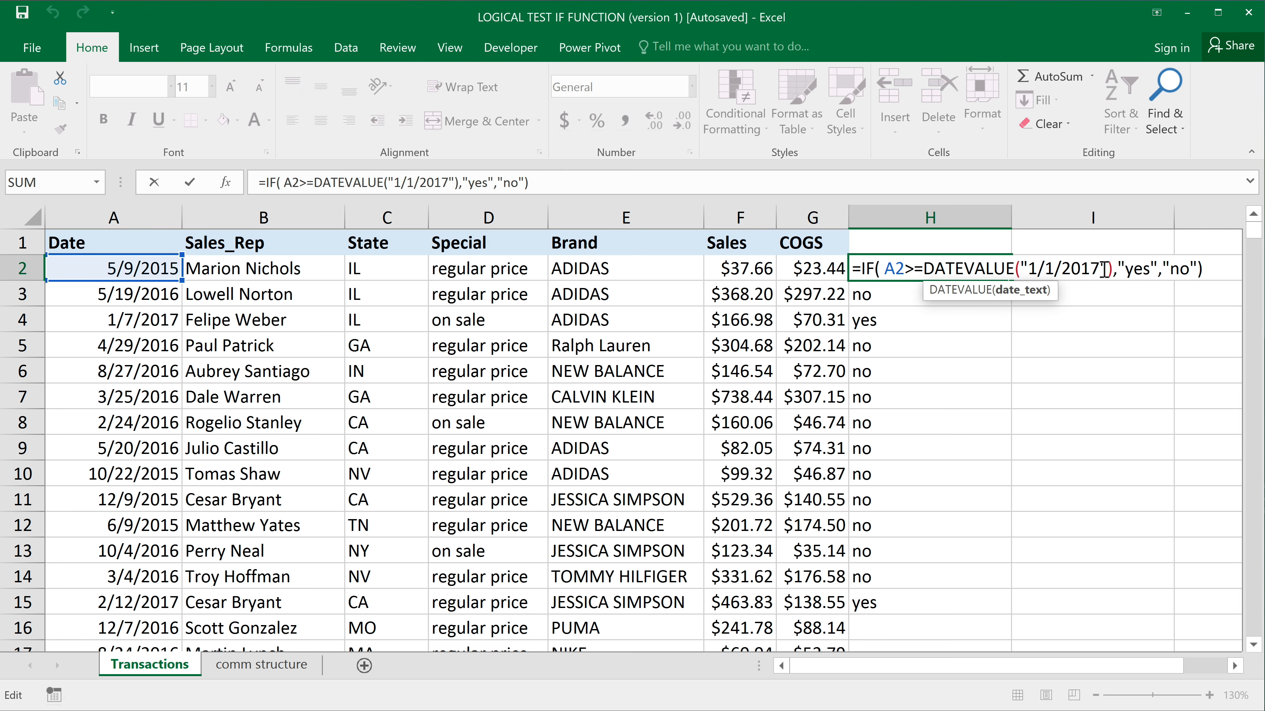
pyautogui.press('BackSpace')
pyautogui.write('6')
pyautogui.press('Return')
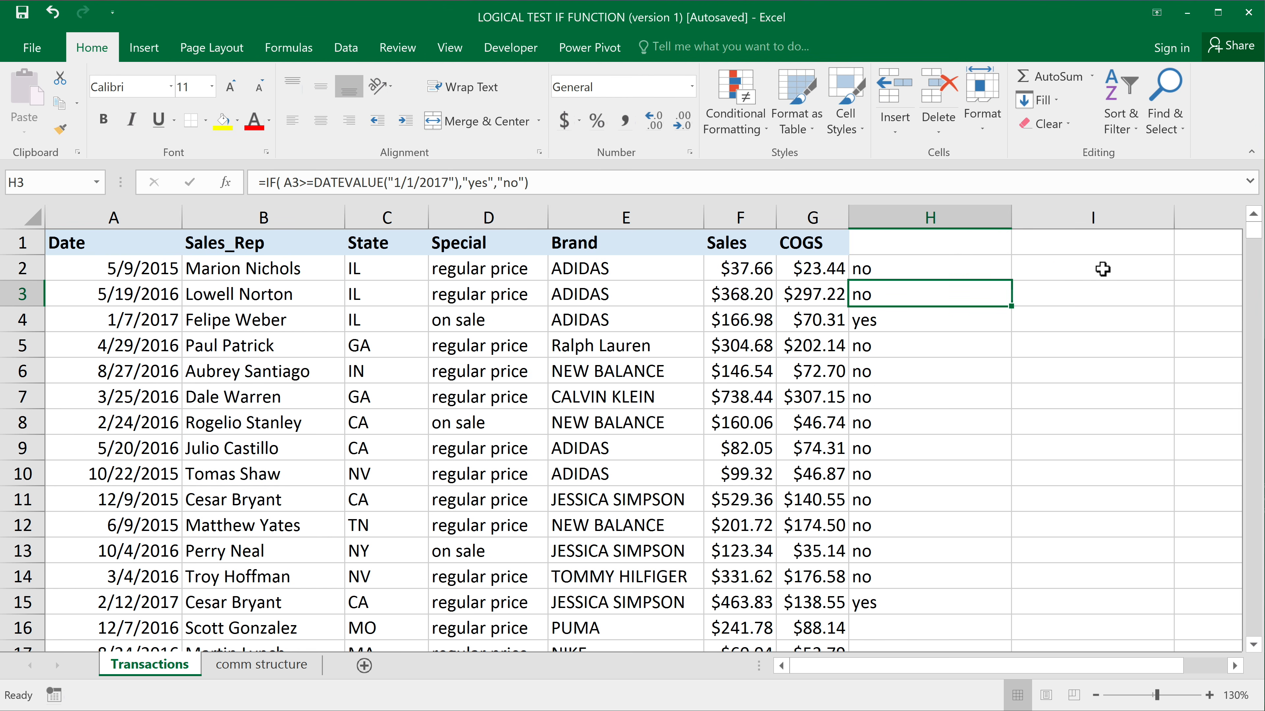
pyautogui.click(893, 277)
pyautogui.moveTo(1011, 280); pyautogui.dragTo(1011, 612)
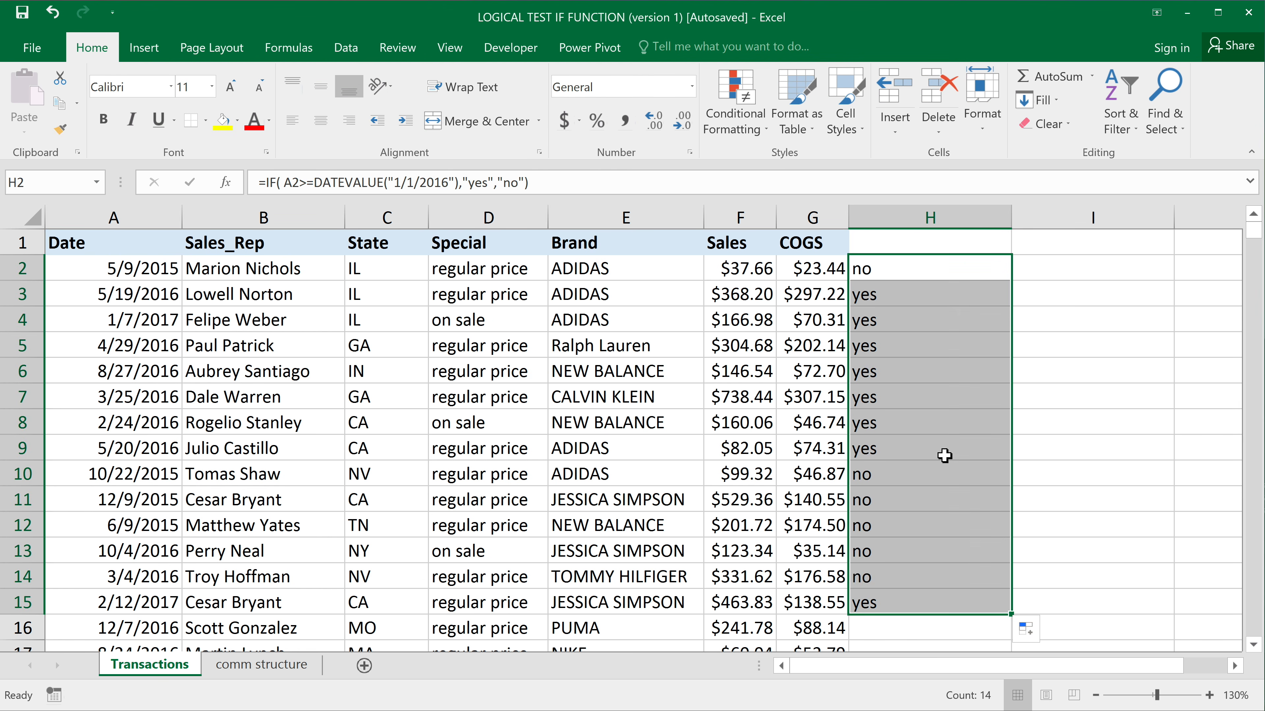
# - Wrap the existing date test in the H2 IF formula in an AND function with its own closing parenthesis
pyautogui.doubleClick(908, 269)
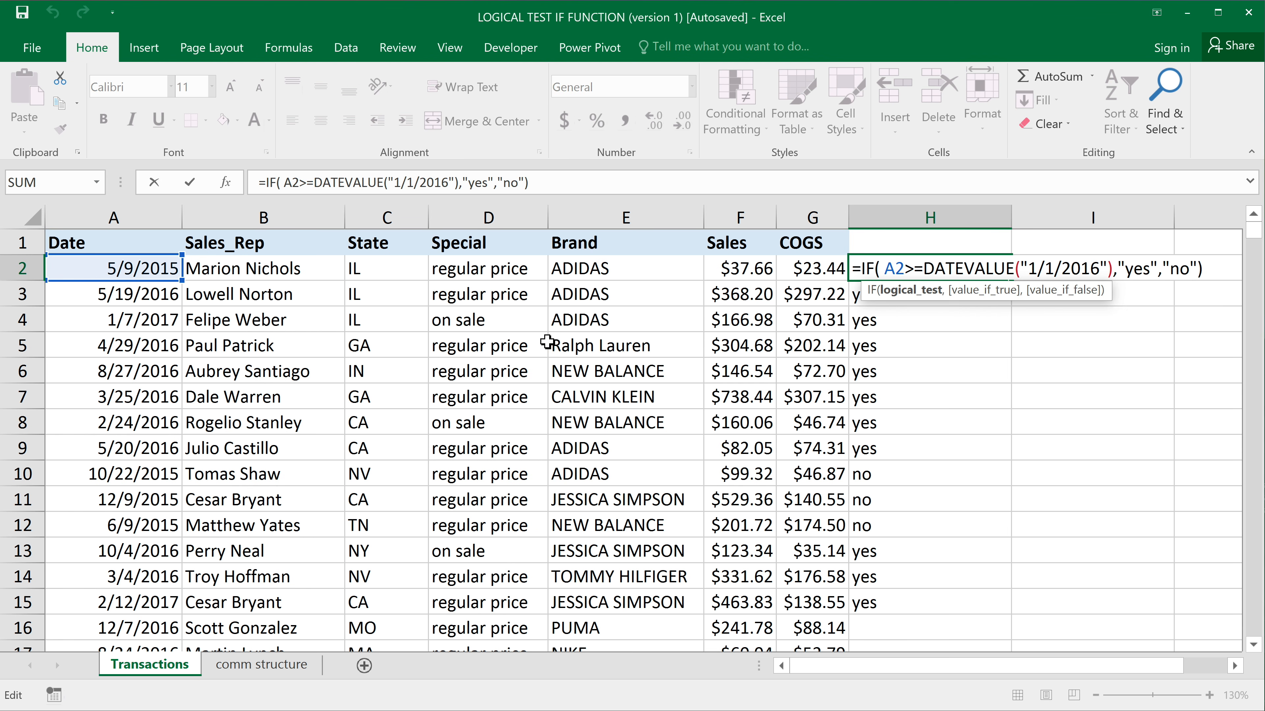
pyautogui.click(889, 269)
pyautogui.click(1114, 269)
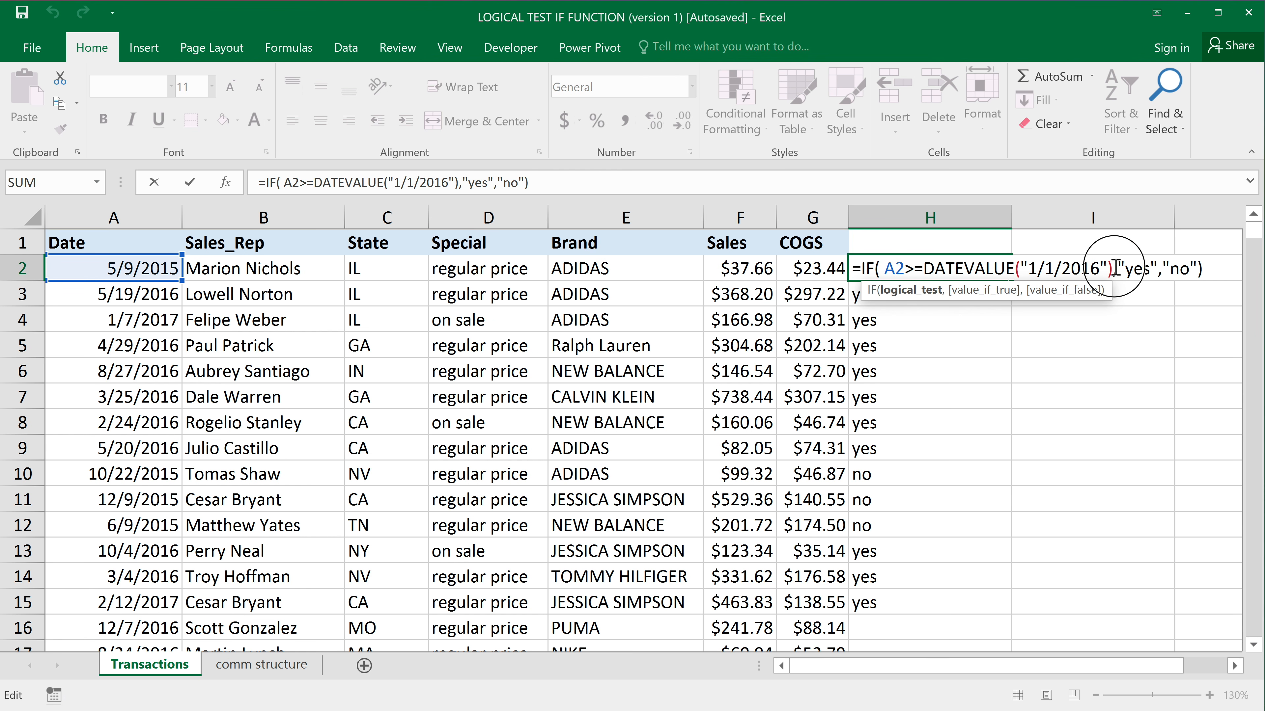
pyautogui.click(886, 268)
pyautogui.write('AND(')
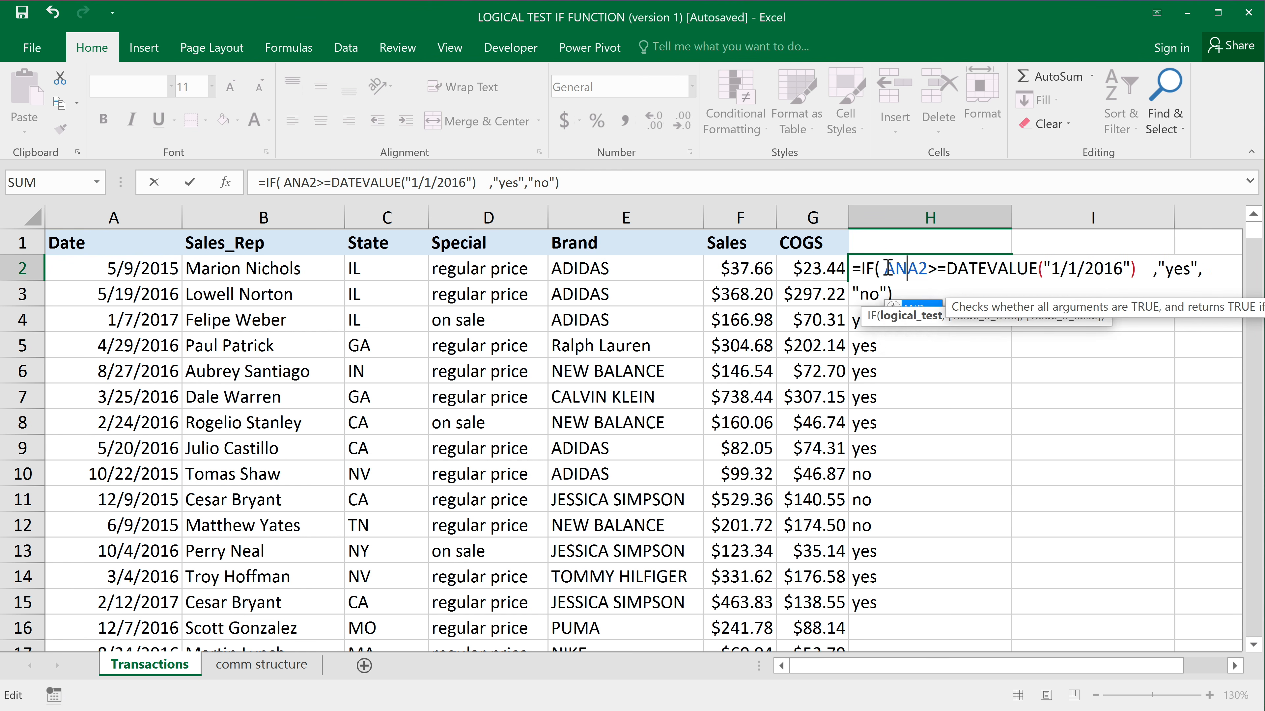
pyautogui.click(1159, 268)
pyautogui.write(')')
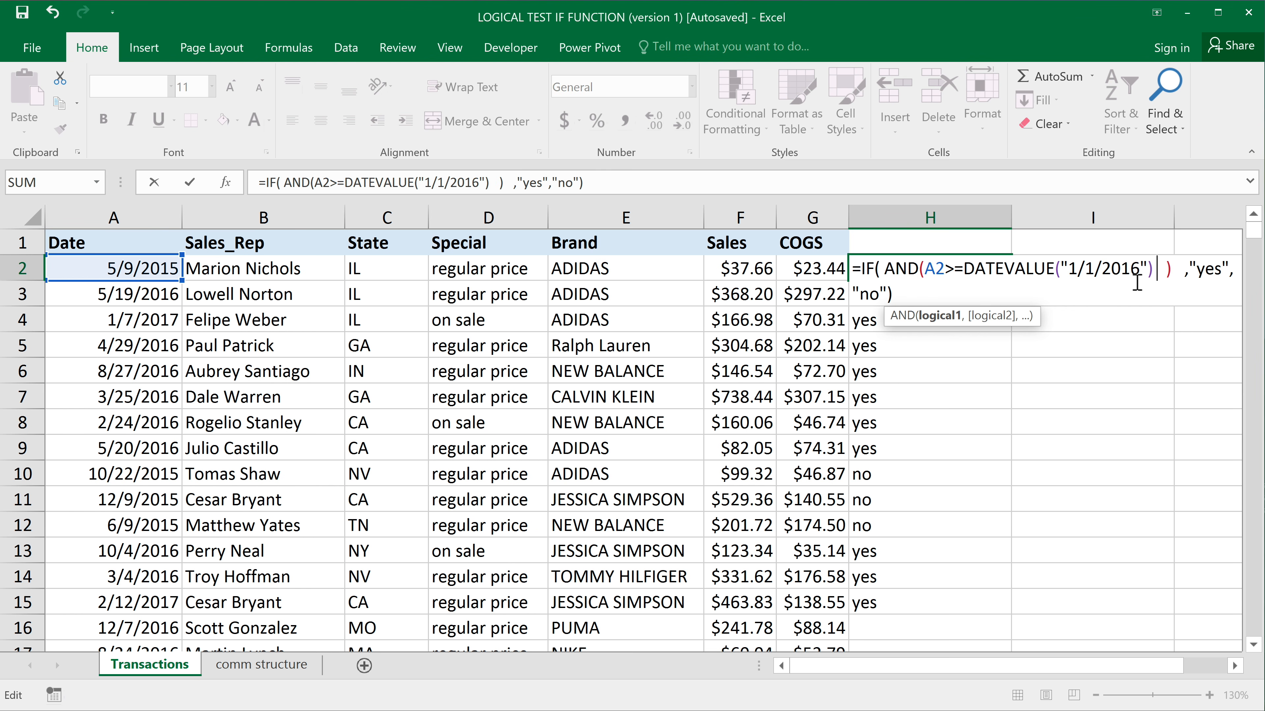
# - Add a second condition to the AND function in H2, testing A2<=12/31/2016
pyautogui.moveTo(929, 269); pyautogui.dragTo(1155, 269)
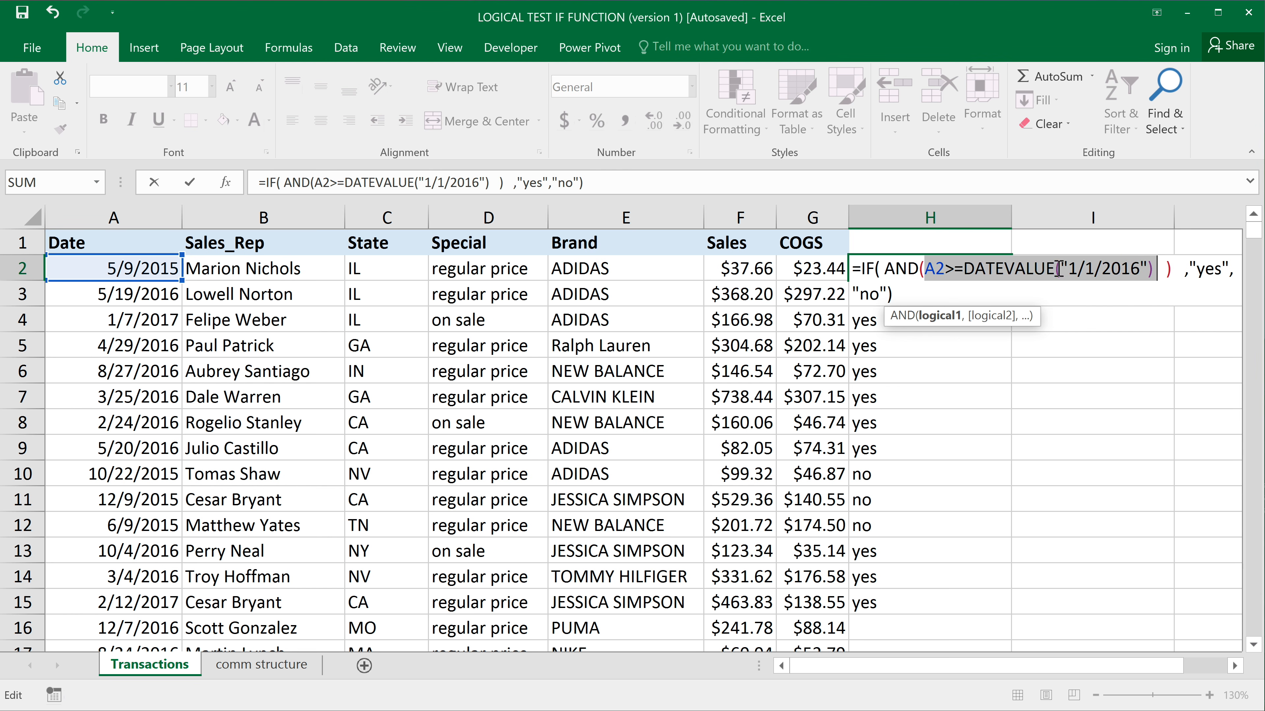
pyautogui.click(1151, 270)
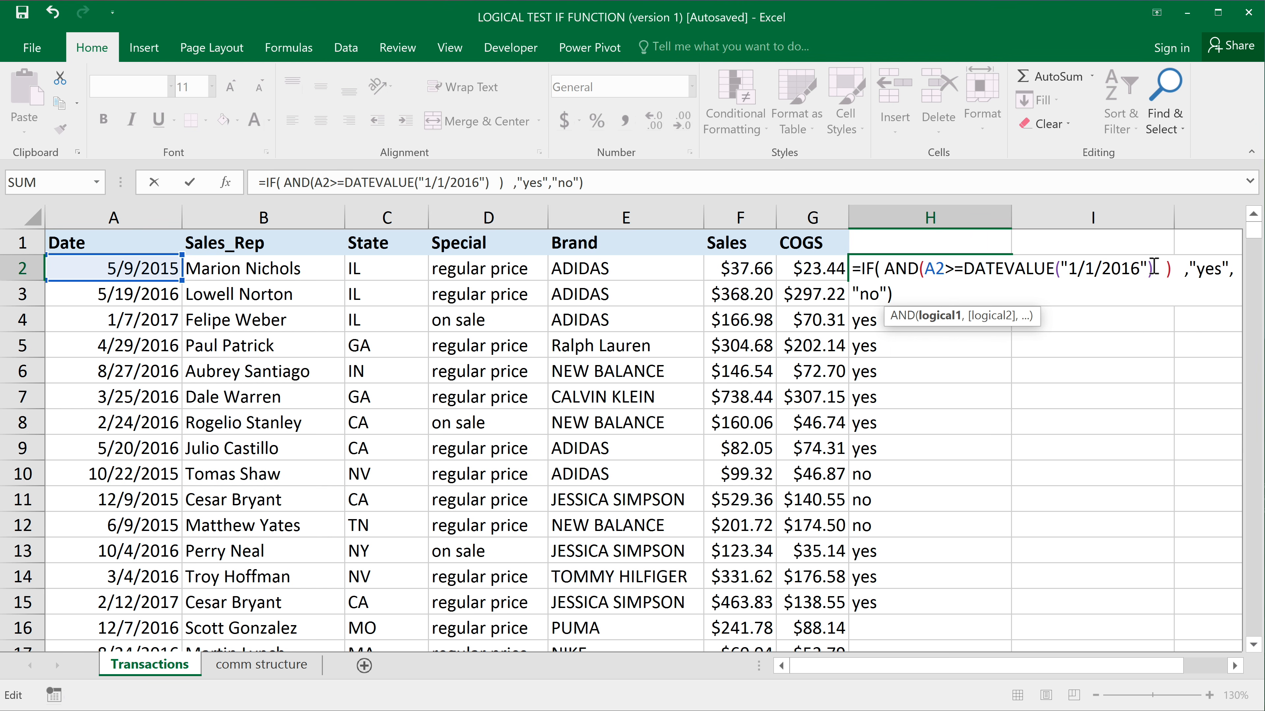
pyautogui.write(',')
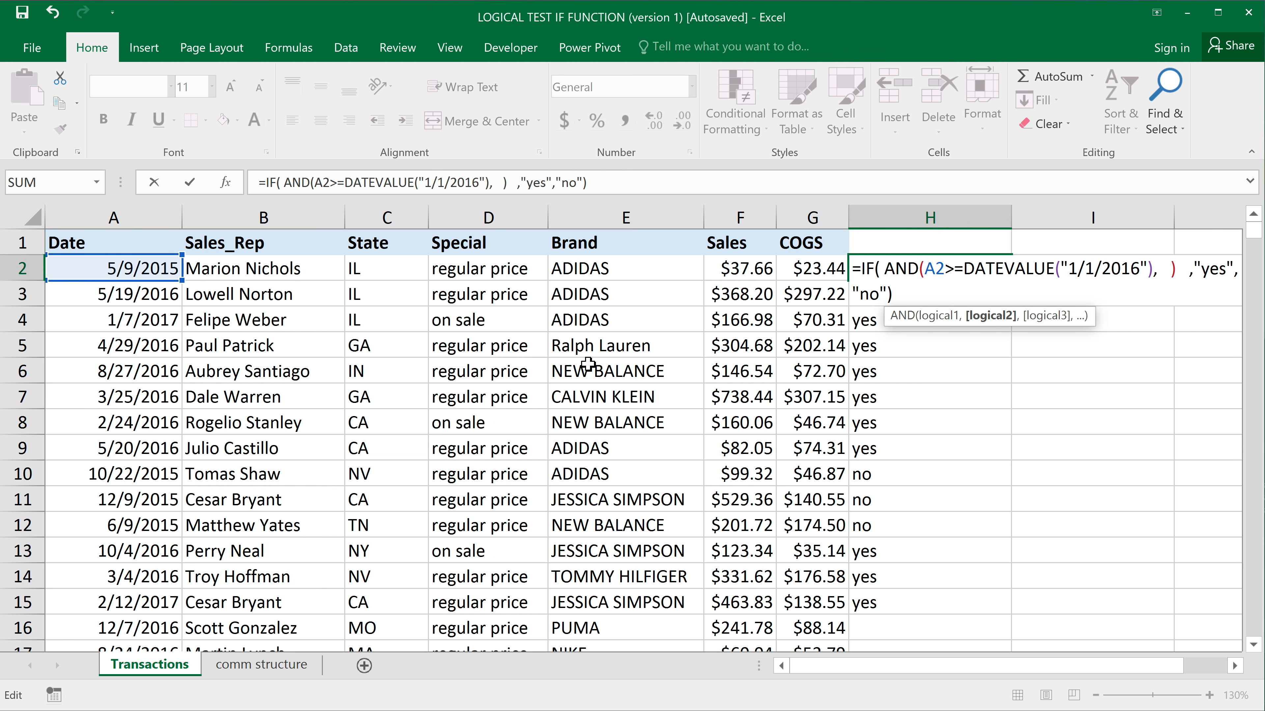
pyautogui.click(128, 269)
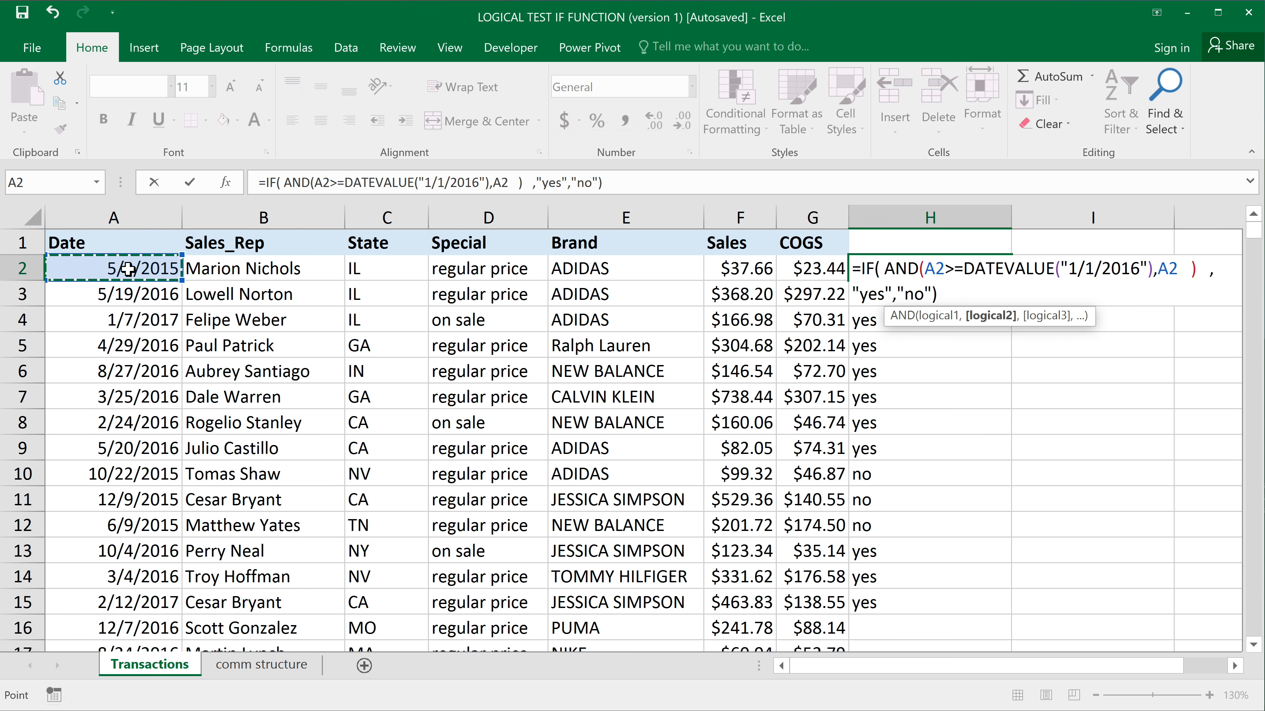
pyautogui.write('<=')
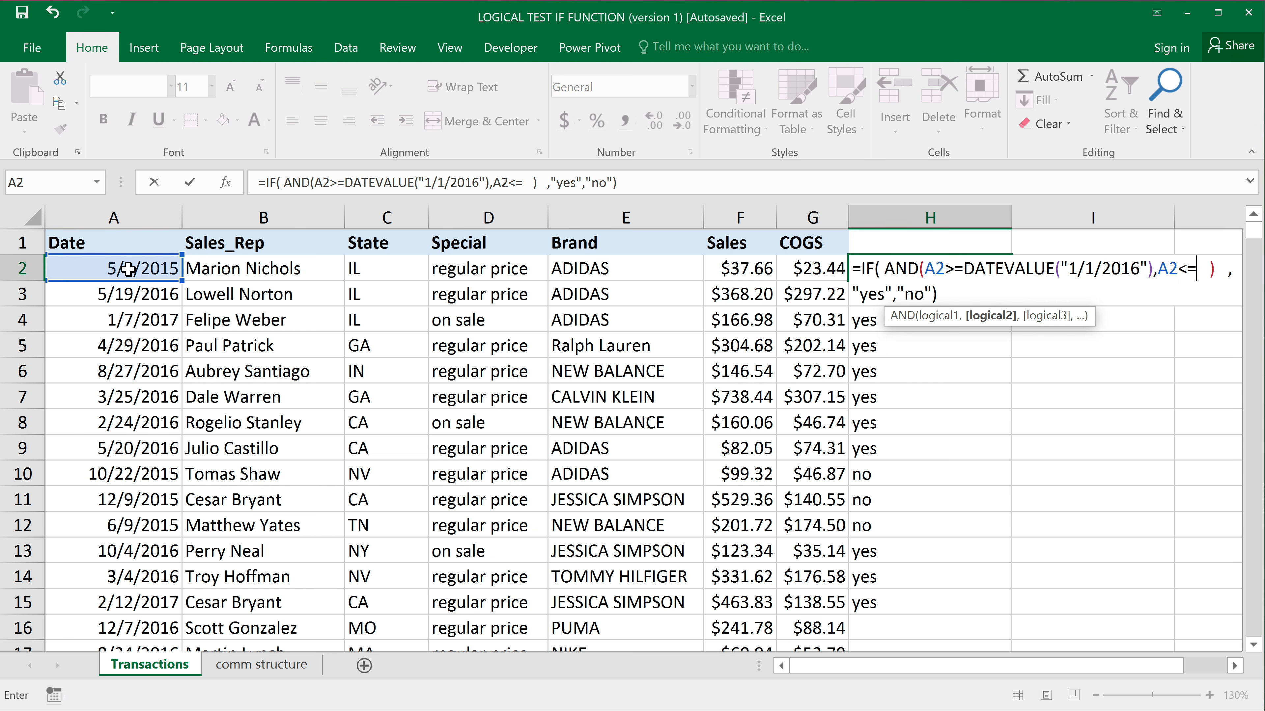
pyautogui.write('12/31/')
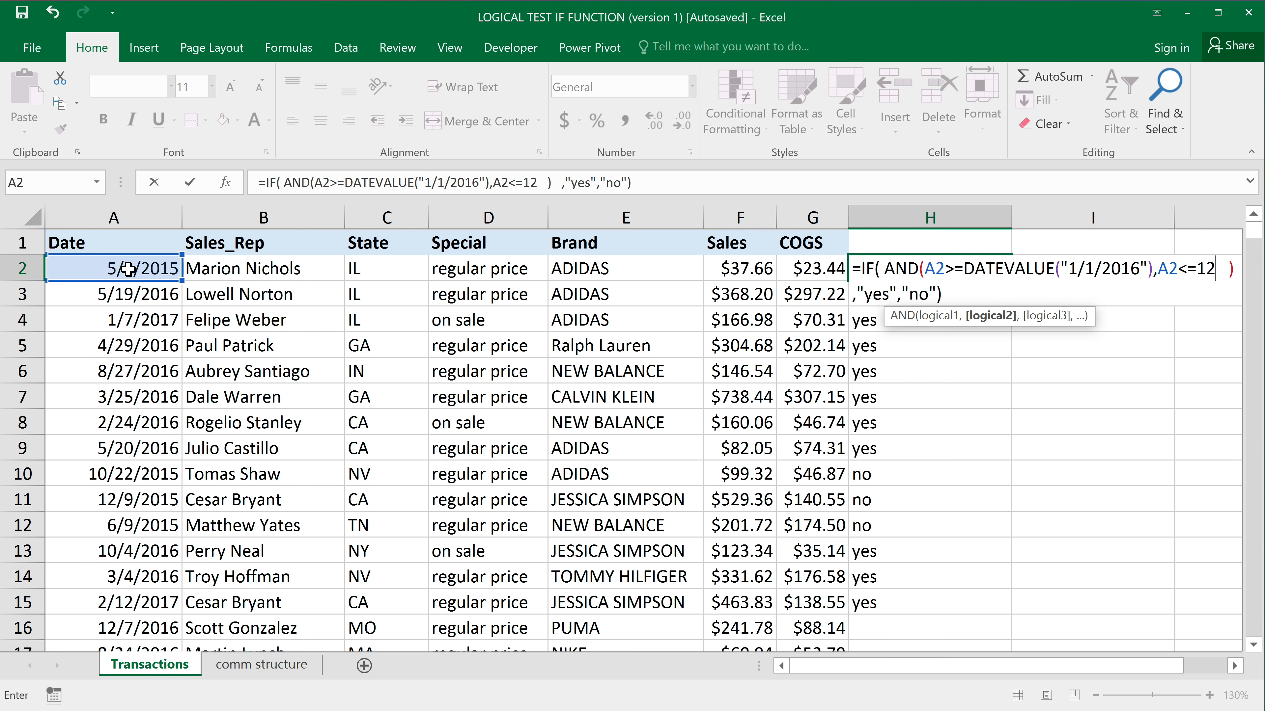
pyautogui.write('2016')
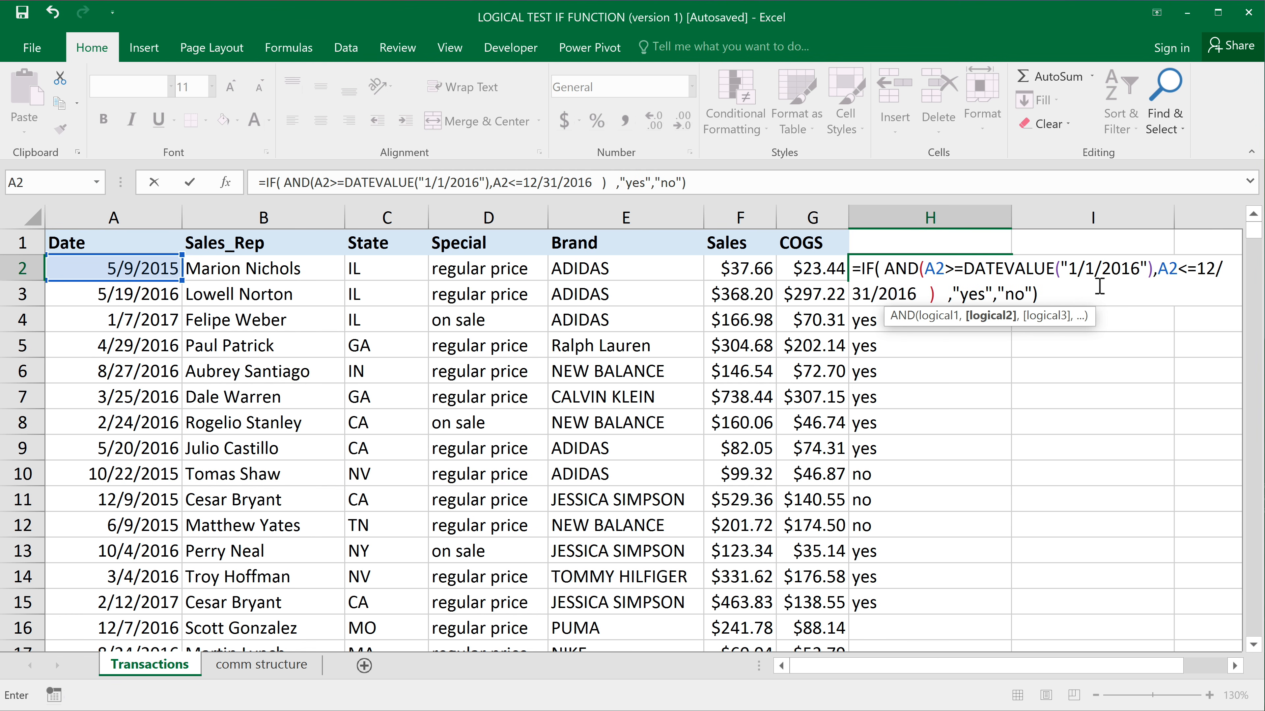
# - Enclose the 12/31/2016 end date in quotes inside a DATEVALUE function and commit the H2 formula
pyautogui.click(1201, 265)
pyautogui.write('DATEVALU')
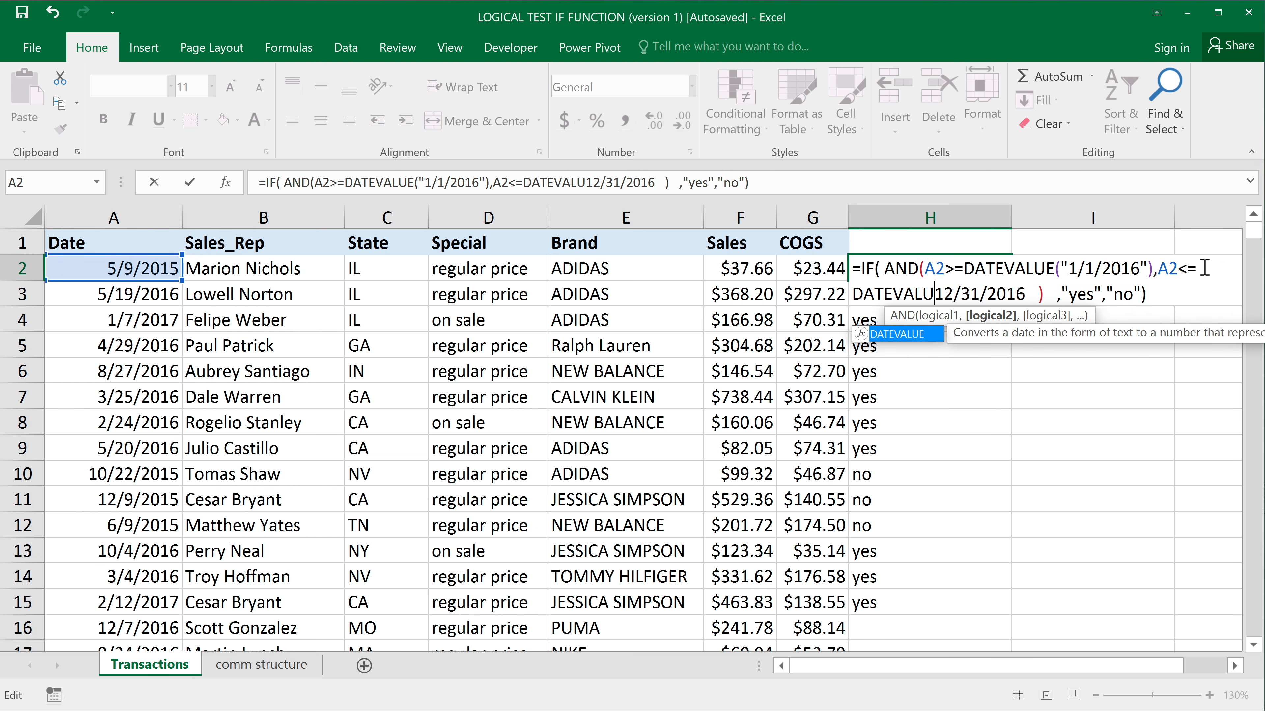
pyautogui.write('E(')
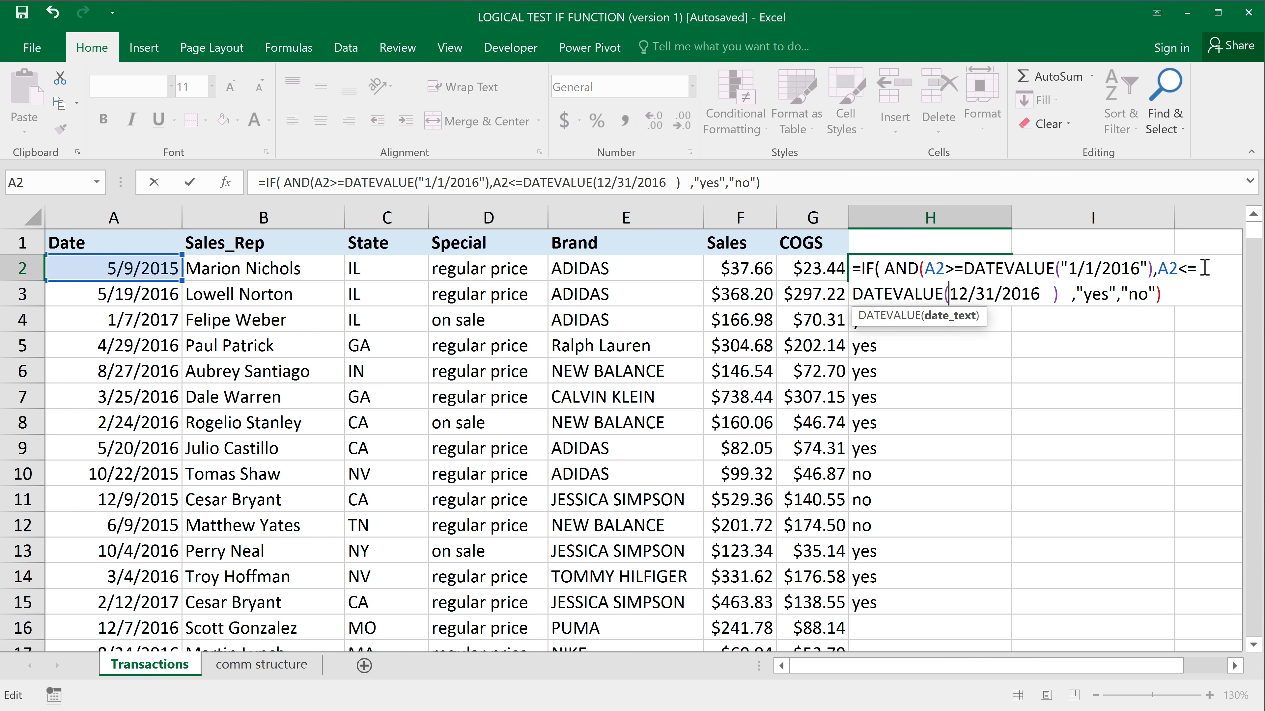
pyautogui.write('"1/1/2016')
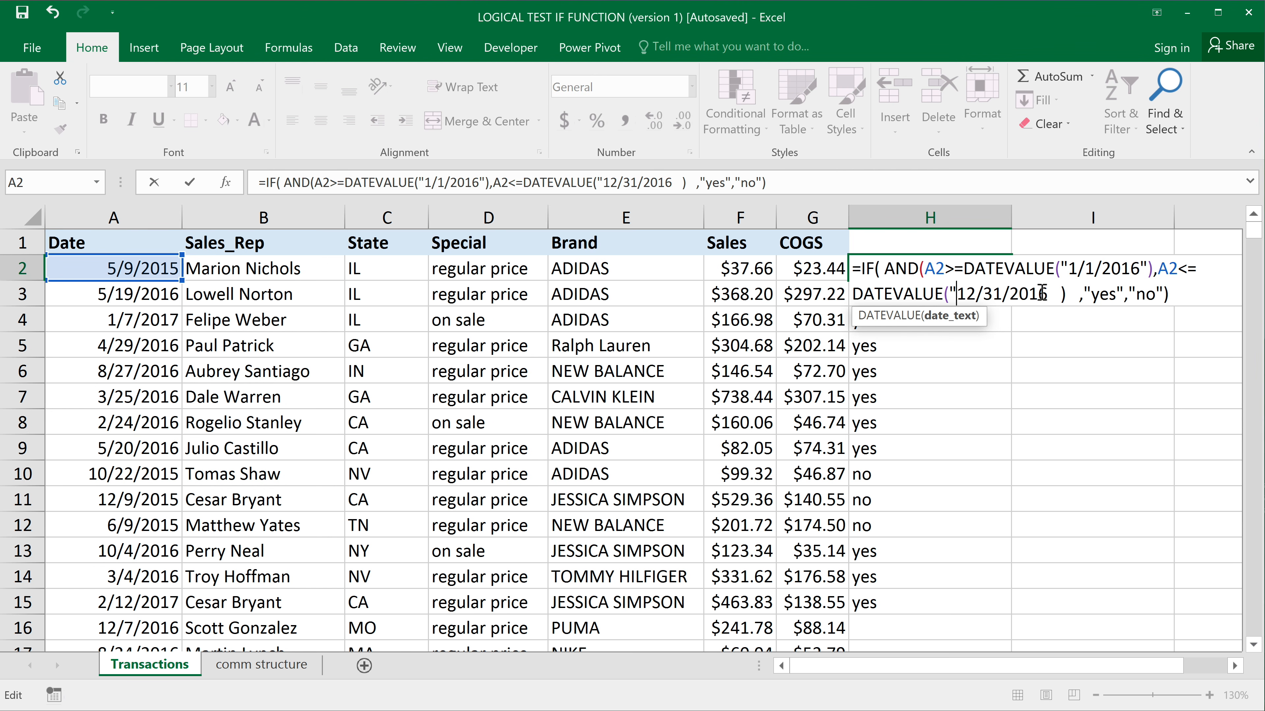
pyautogui.write('")')
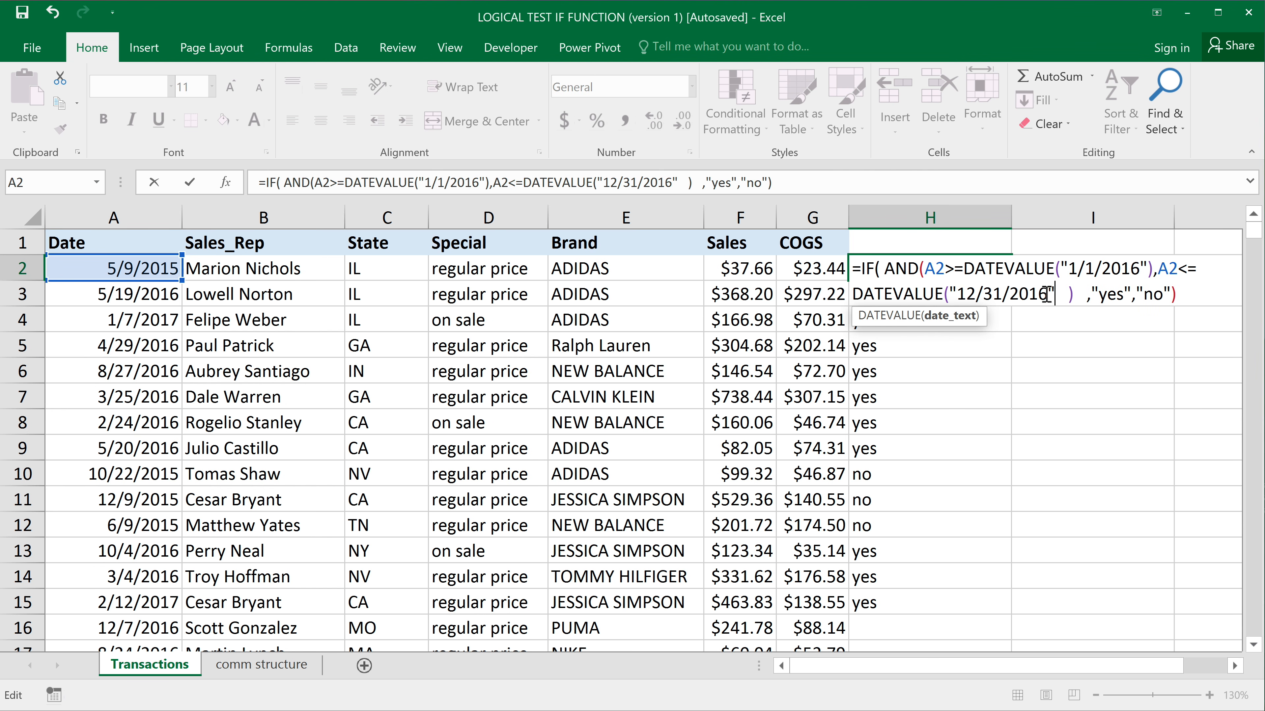
pyautogui.press('Right')
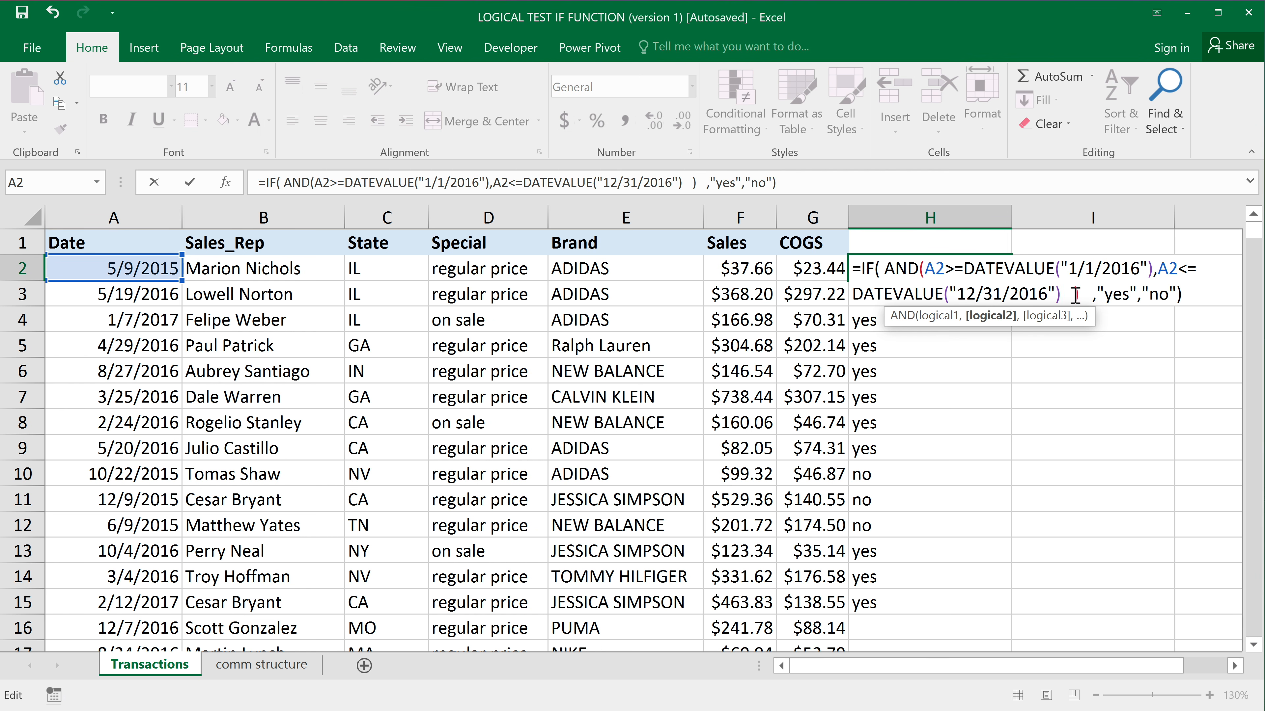
pyautogui.press('Return')
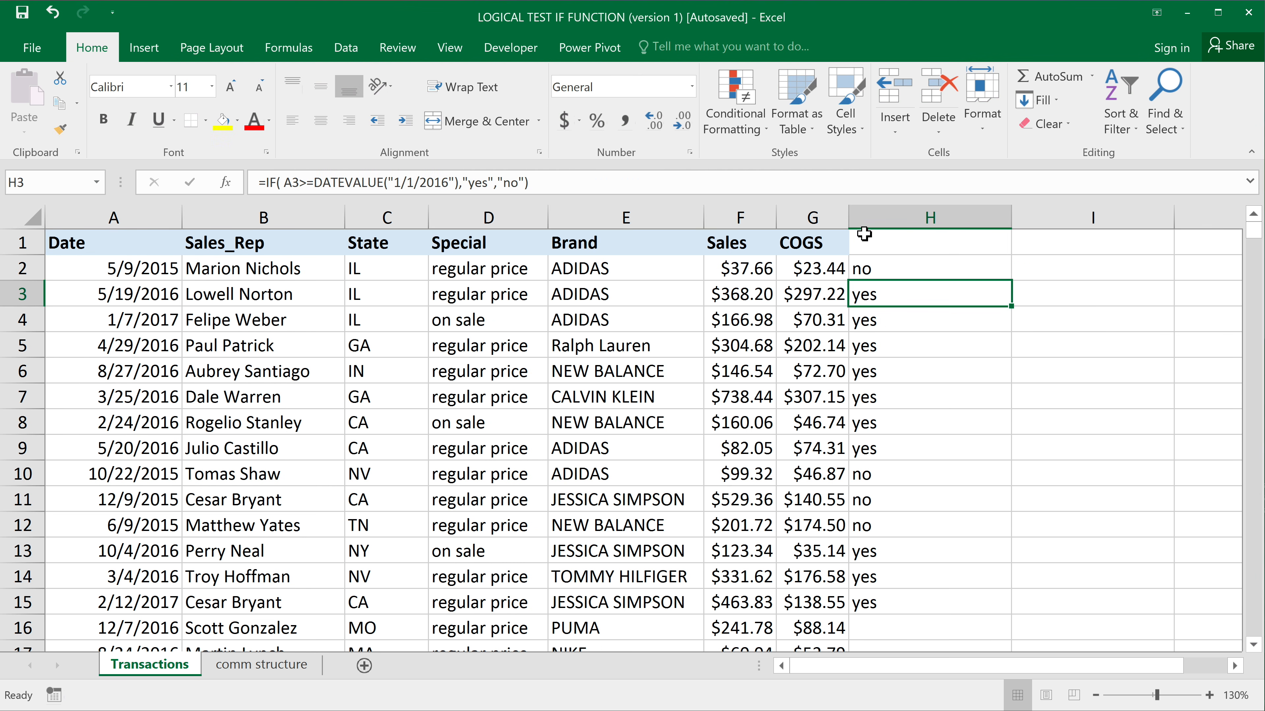
# - Fill the AND-based date range formula from H2 down to H15 and check the results in rows 3 to 5
pyautogui.click(976, 273)
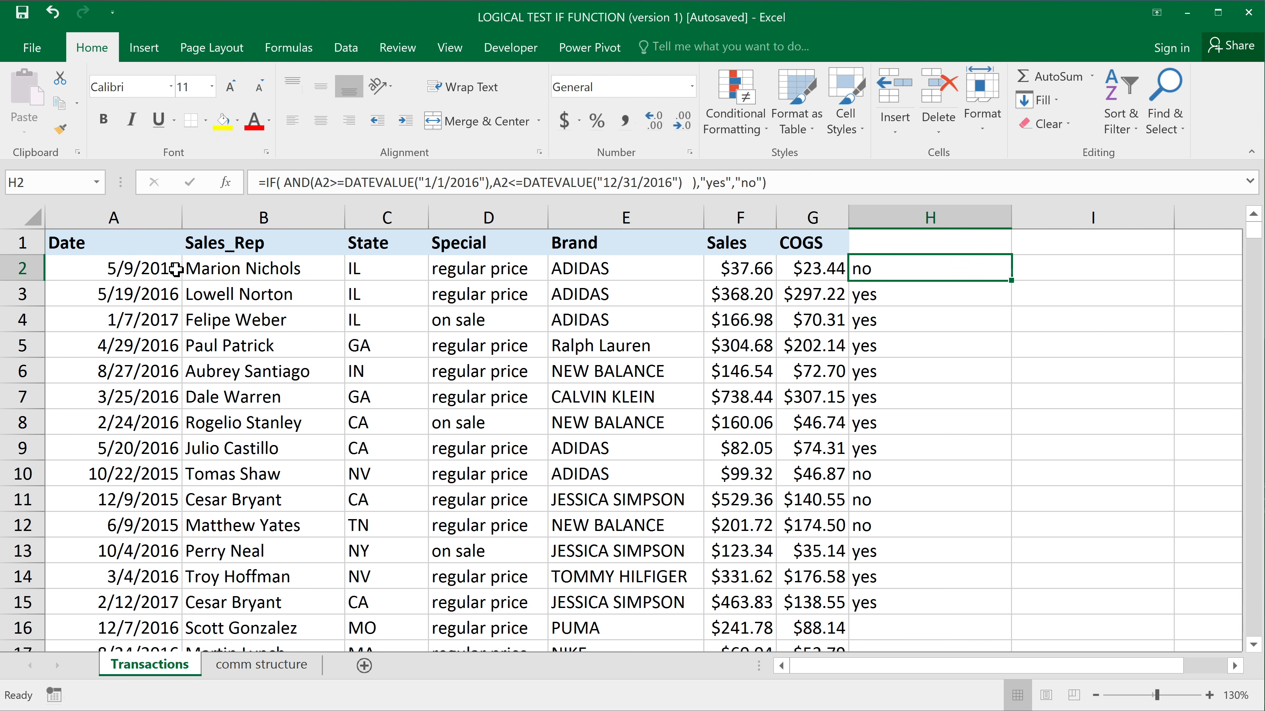
pyautogui.press('Home')
pyautogui.click(975, 265)
pyautogui.moveTo(1014, 282); pyautogui.dragTo(983, 604)
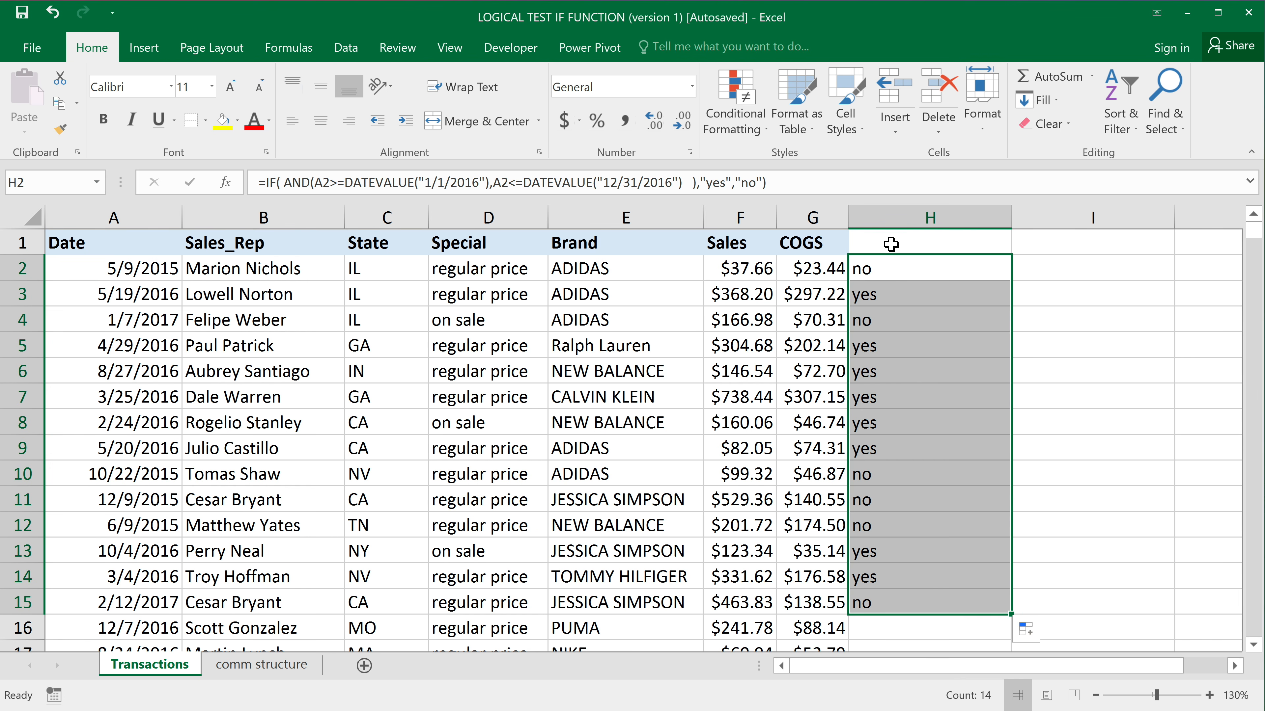
pyautogui.click(881, 294)
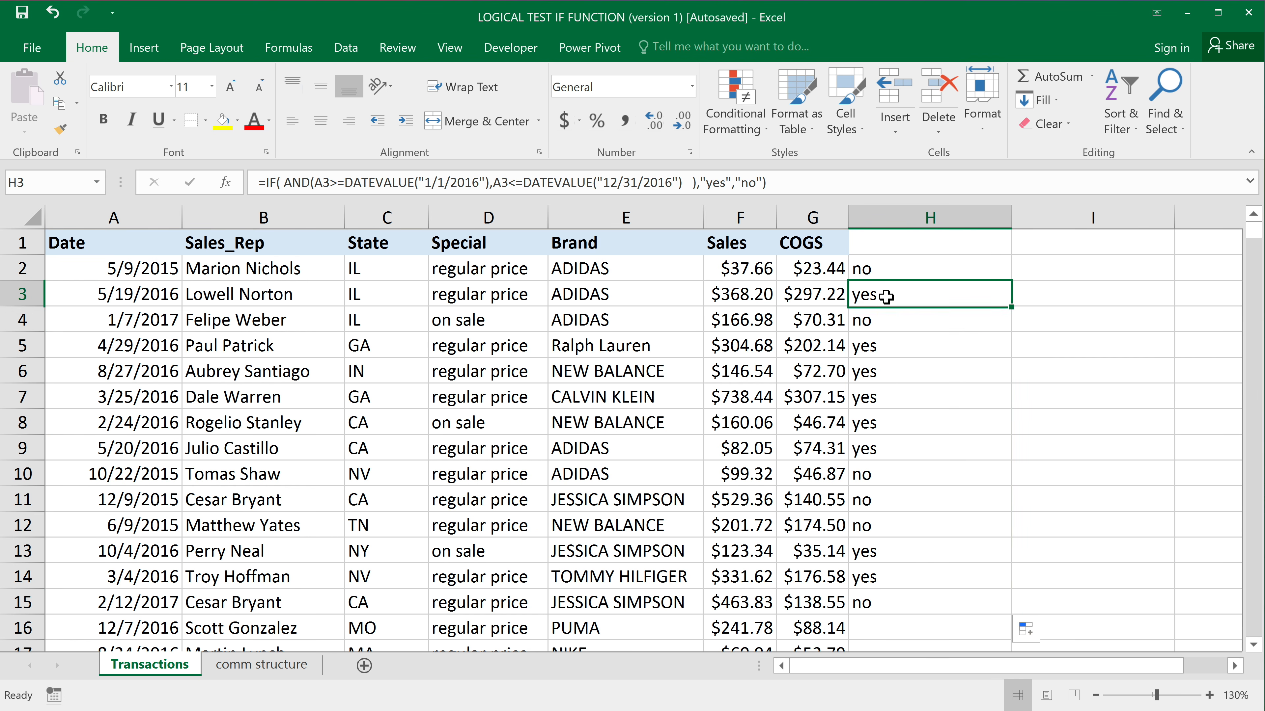
pyautogui.click(870, 324)
pyautogui.click(877, 345)
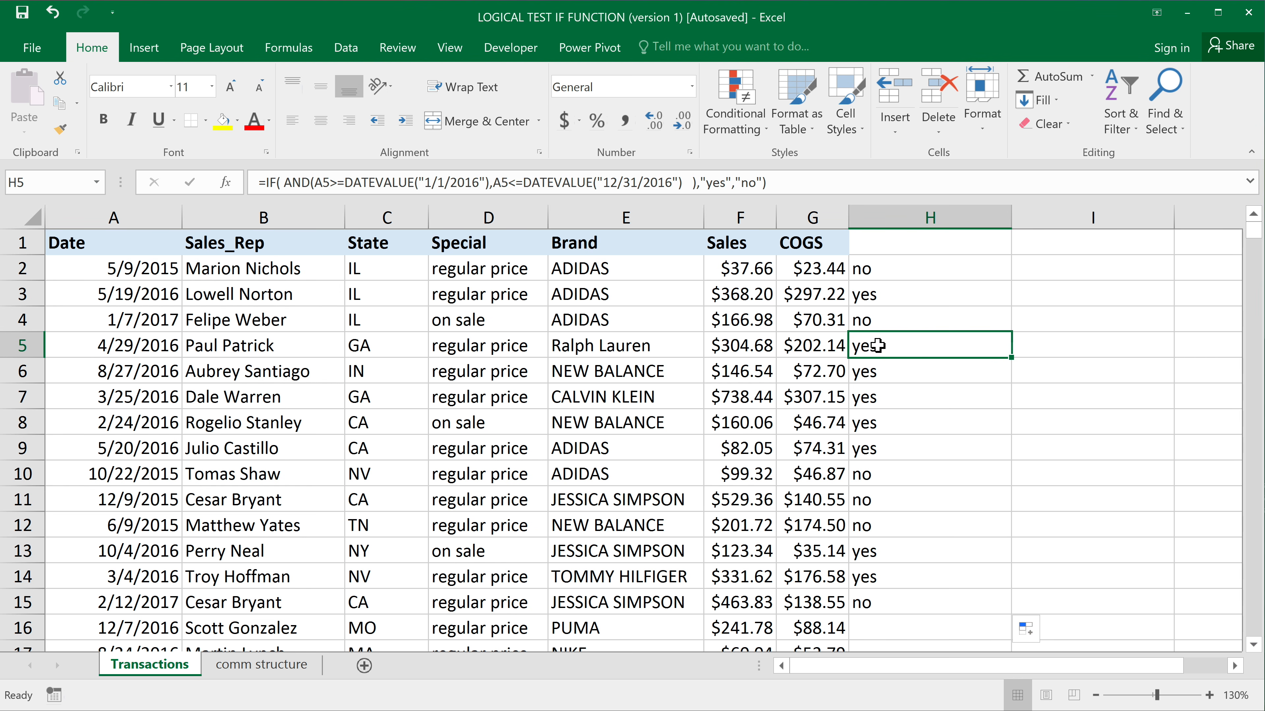
# - Review the first DATEVALUE expression in the H2 formula and leave the formula without changes
pyautogui.click(871, 269)
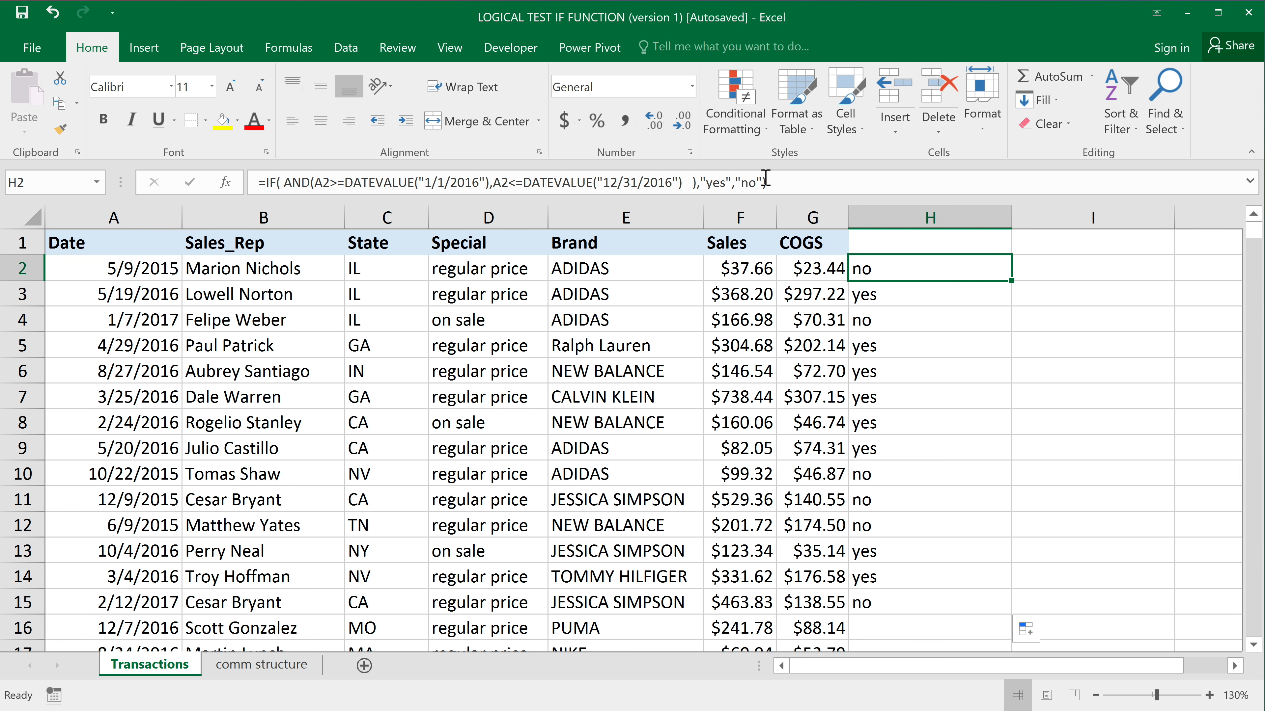
pyautogui.doubleClick(948, 262)
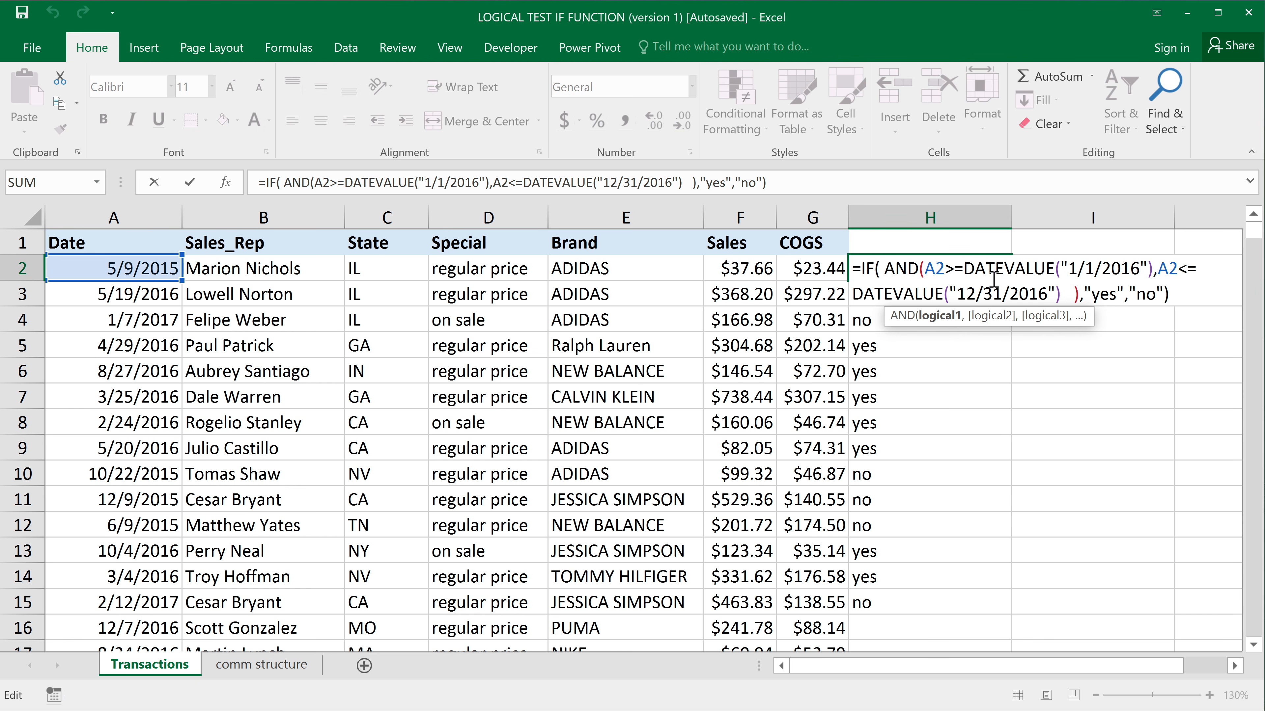
pyautogui.moveTo(963, 269); pyautogui.dragTo(1153, 269)
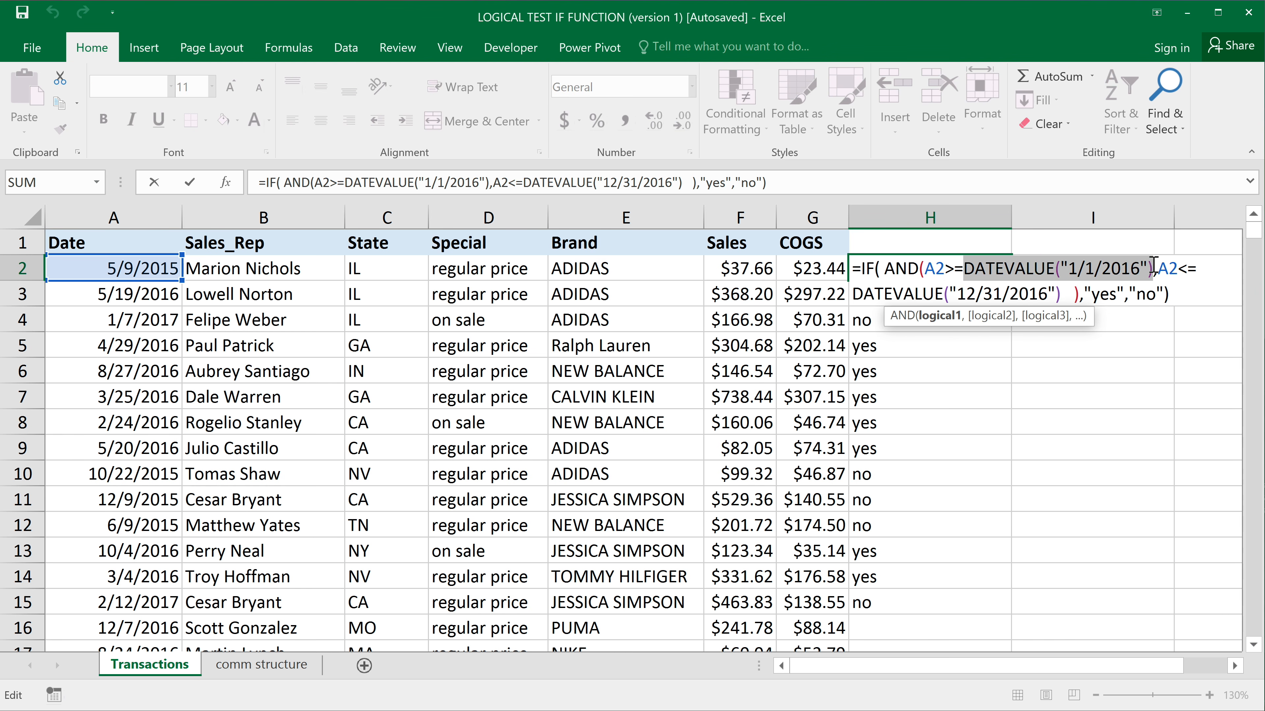
pyautogui.press('Return')
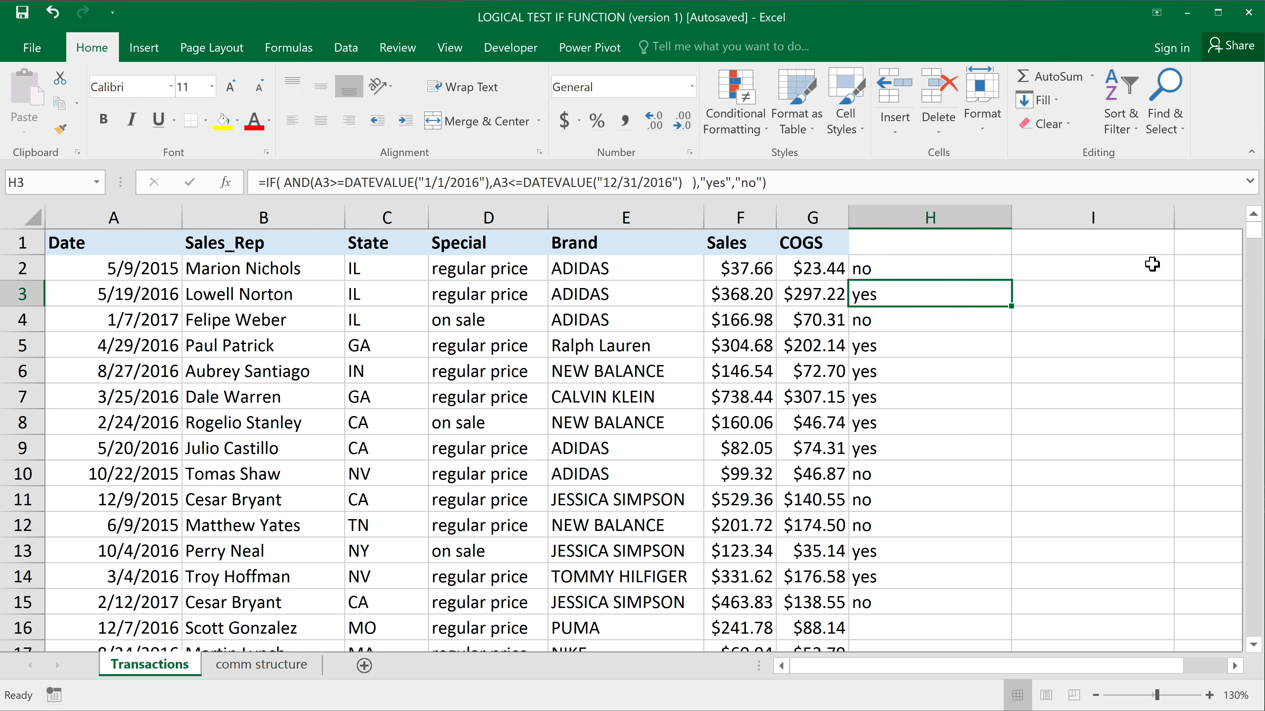
# - Add a new worksheet after Transactions and name it "date range"
pyautogui.click(364, 666)
pyautogui.doubleClick(231, 666)
pyautogui.write('date')
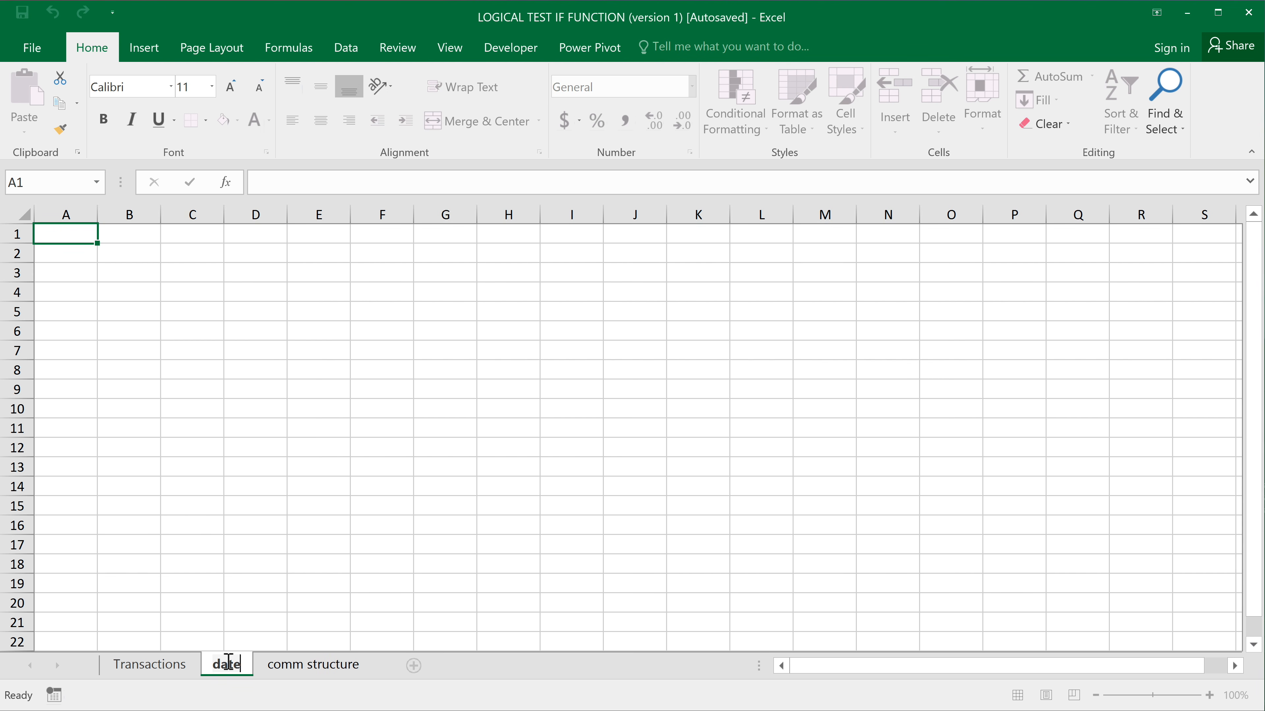
pyautogui.write(' range')
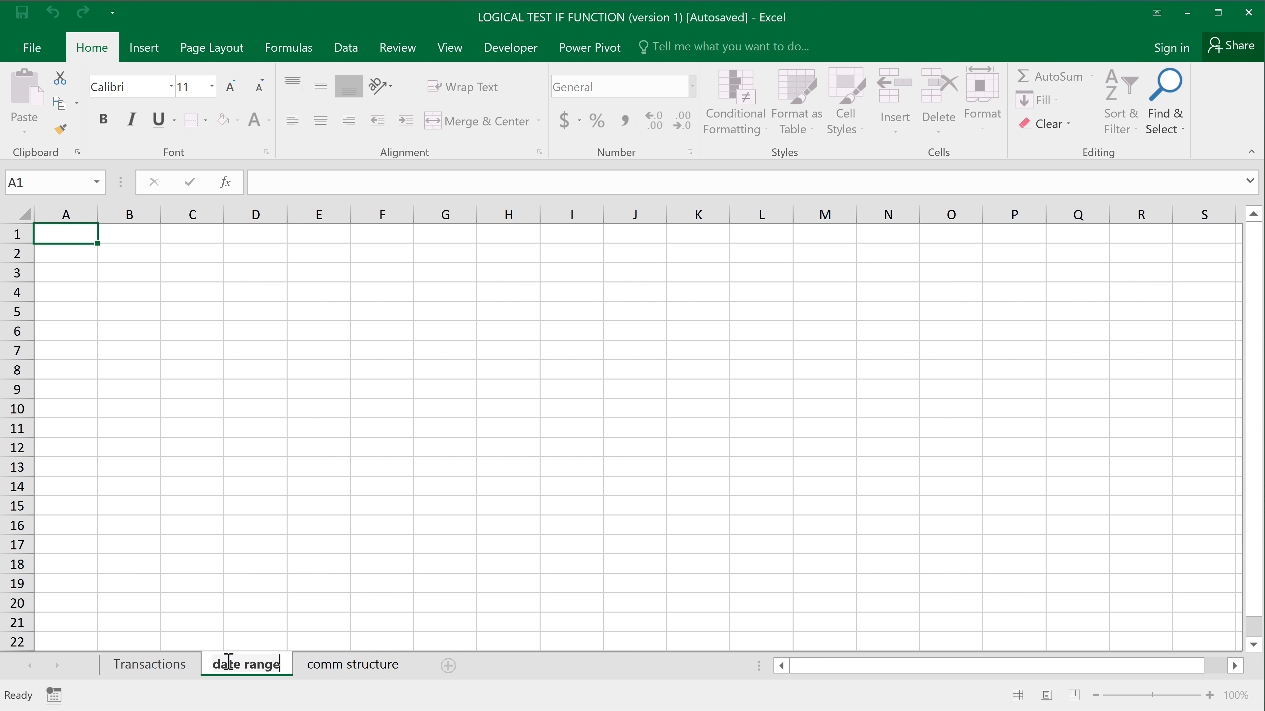
pyautogui.press('Return')
# - Enter the label "start" in cell A1 of the date range sheet
pyautogui.keyDown('ctrl'); pyautogui.scroll(20, 213, 499); pyautogui.keyUp('ctrl')
pyautogui.write('start')
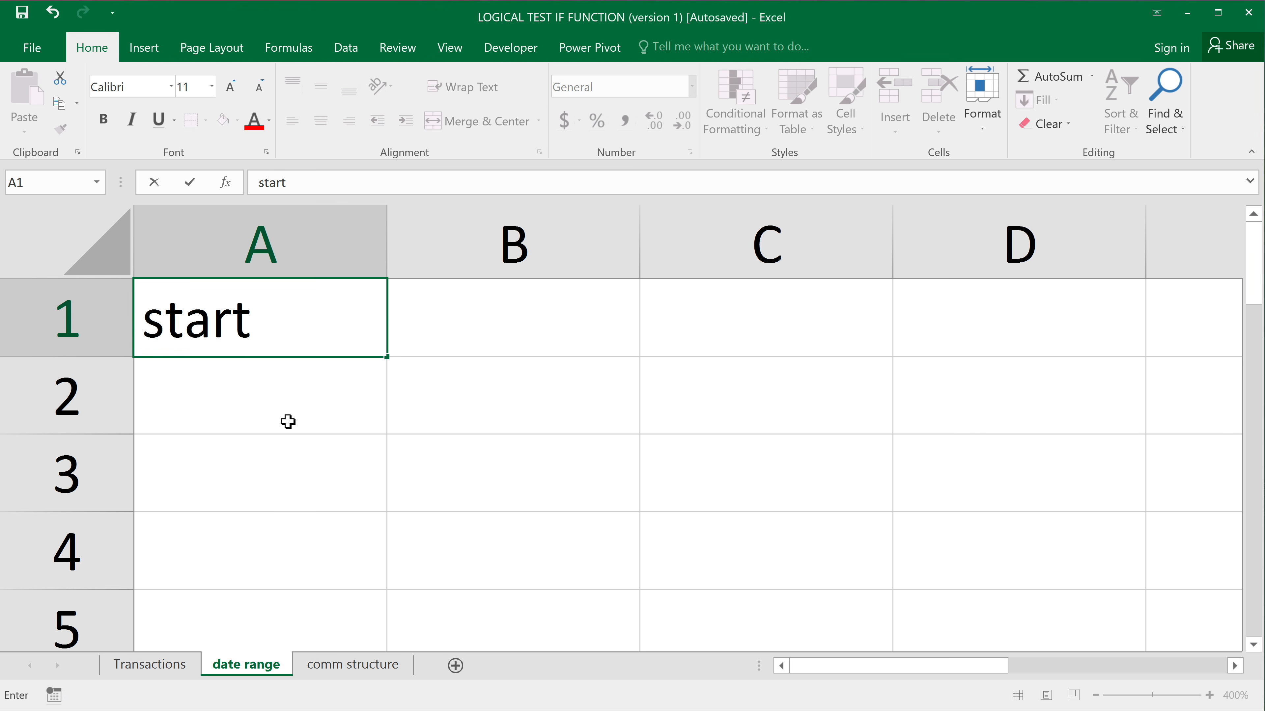
pyautogui.click(290, 392)
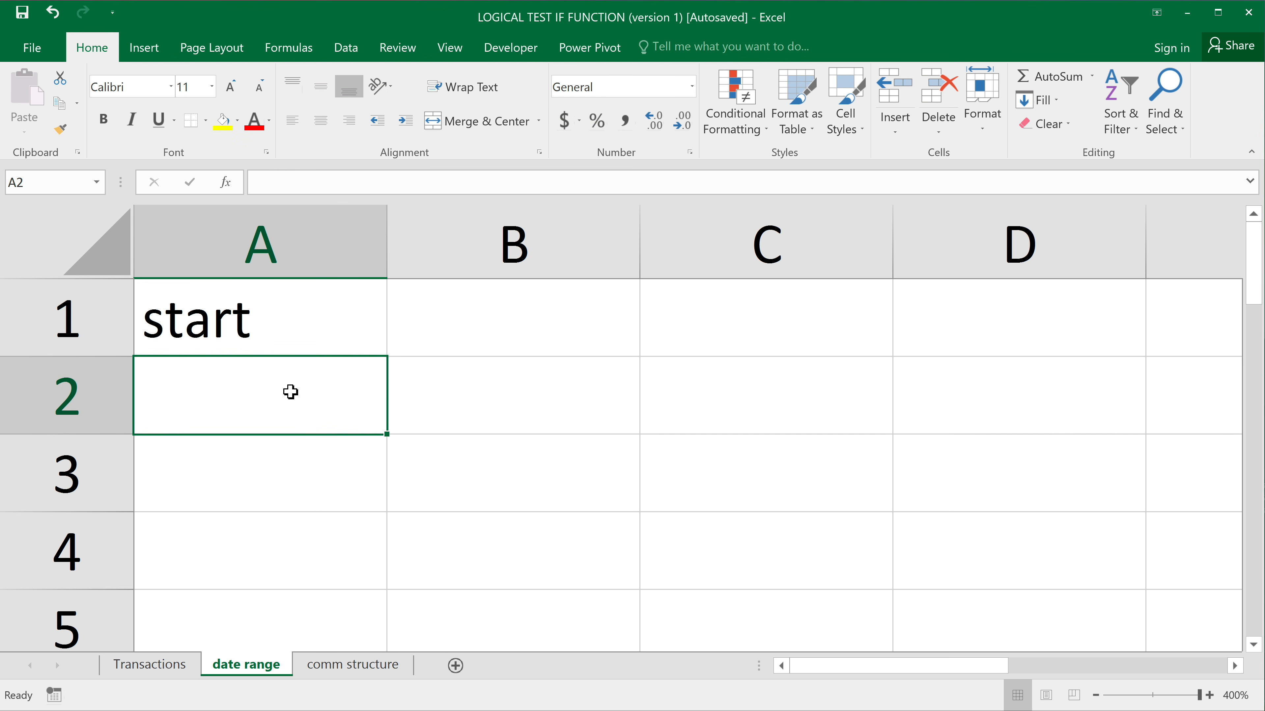
# - Enter the label "end" in A2 and the start date 1/1/2016 in B1 of the date range sheet
pyautogui.write('end')
pyautogui.click(476, 337)
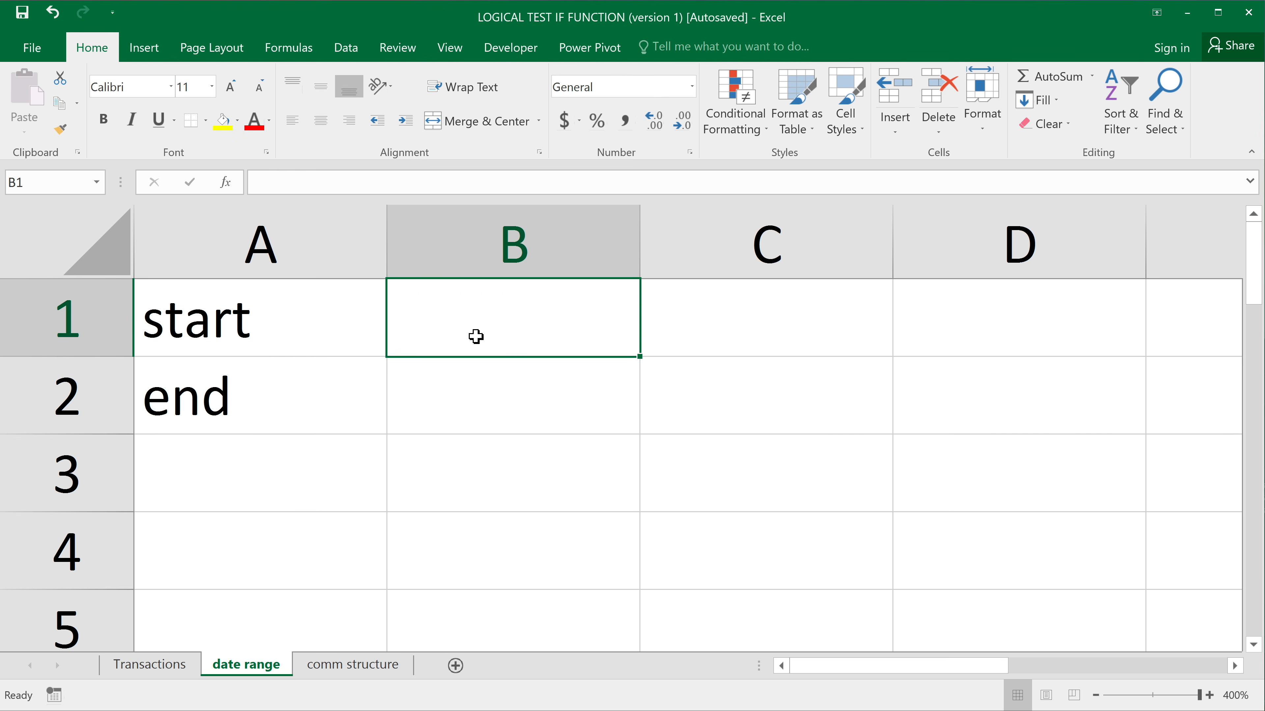
pyautogui.doubleClick(475, 337)
pyautogui.write('1/1/')
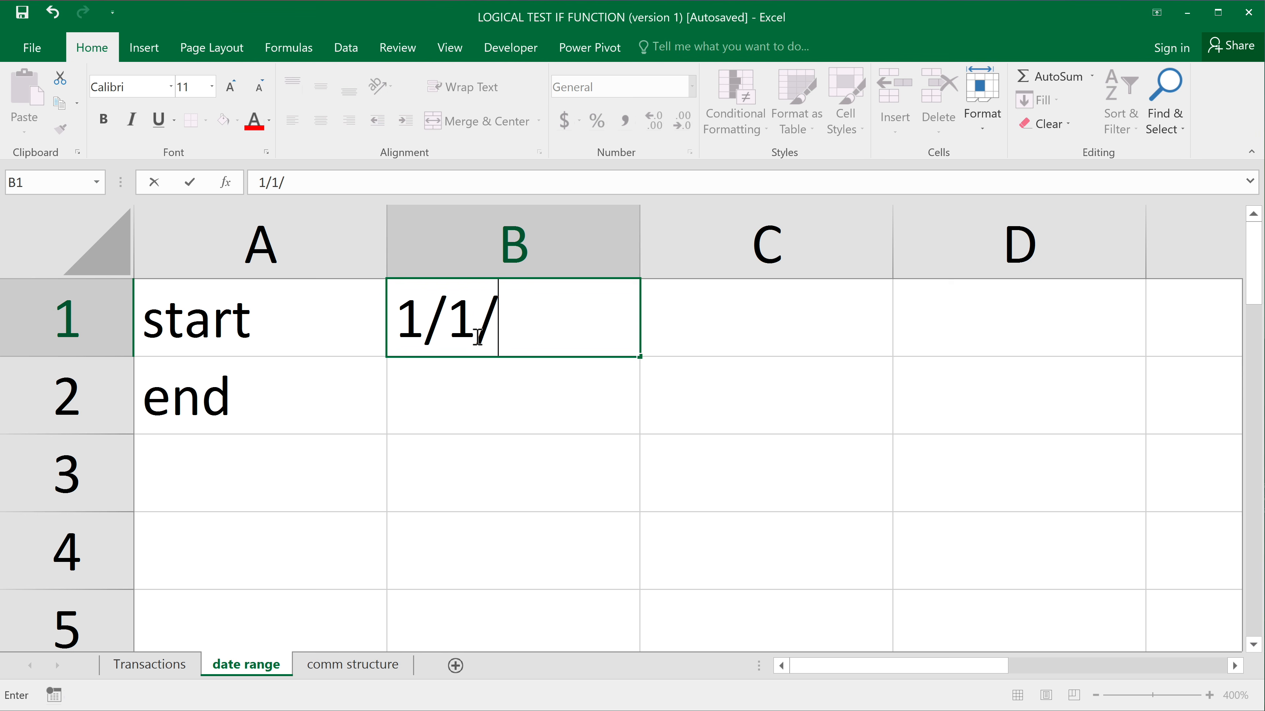
pyautogui.write('2016')
pyautogui.press('Return')
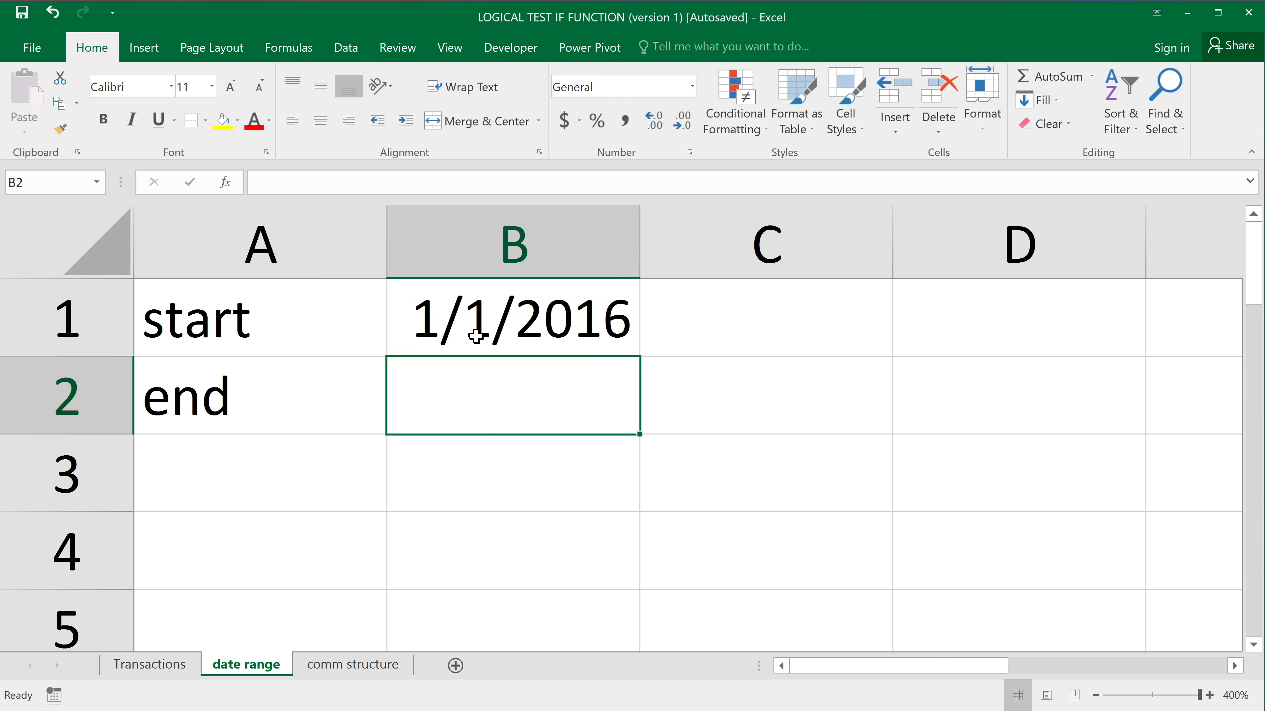
# - Enter the end date 12/31/2016 in B2 and widen column B slightly
pyautogui.write('12/31/2')
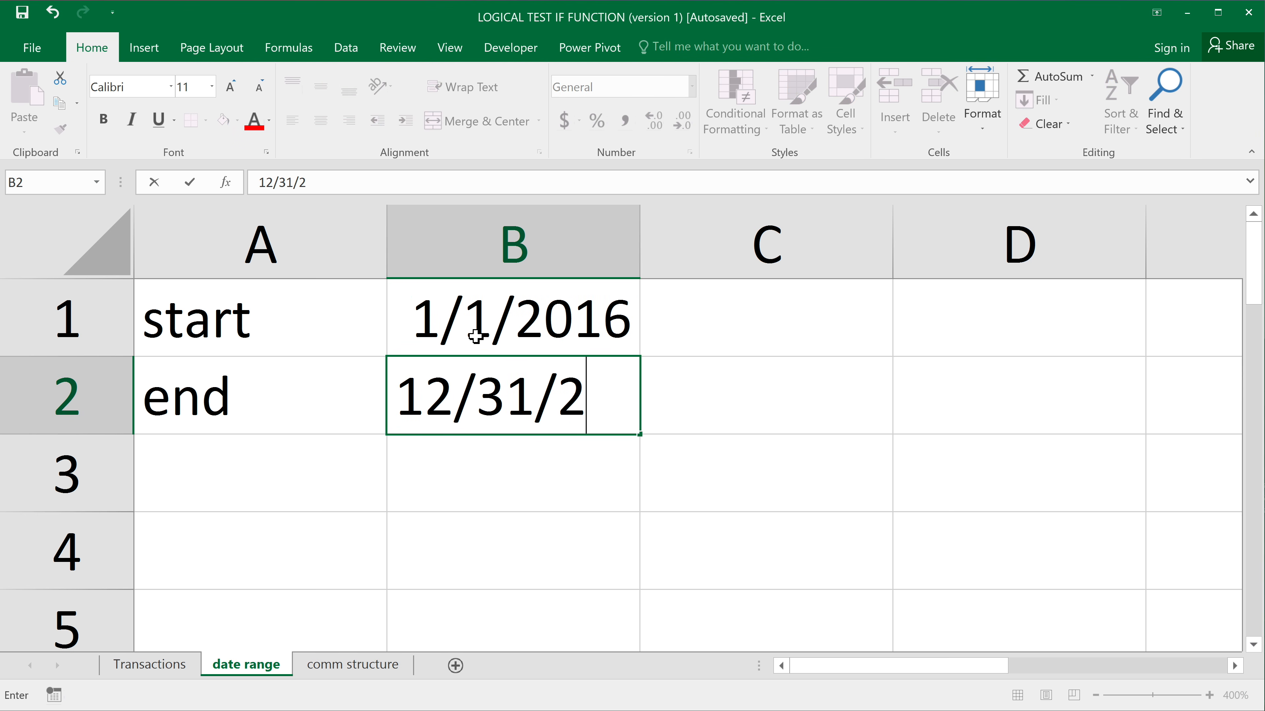
pyautogui.write('016')
pyautogui.press('Return')
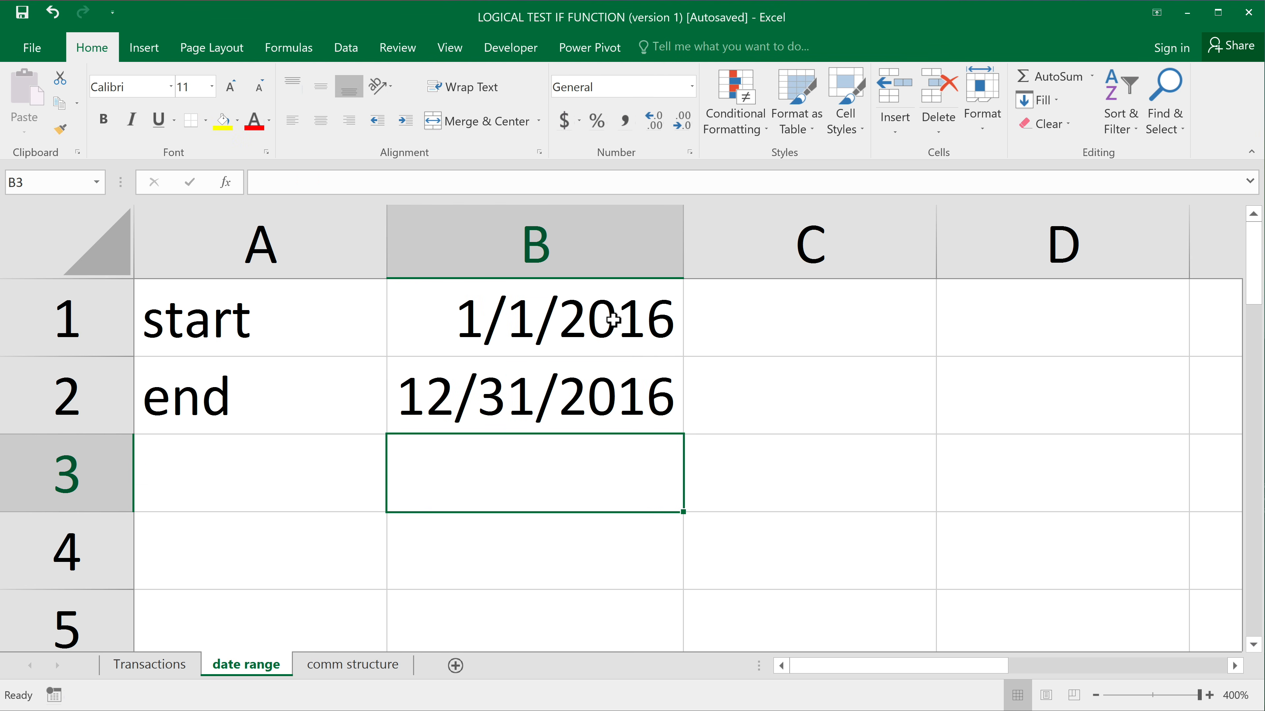
pyautogui.moveTo(684, 259); pyautogui.dragTo(693, 257)
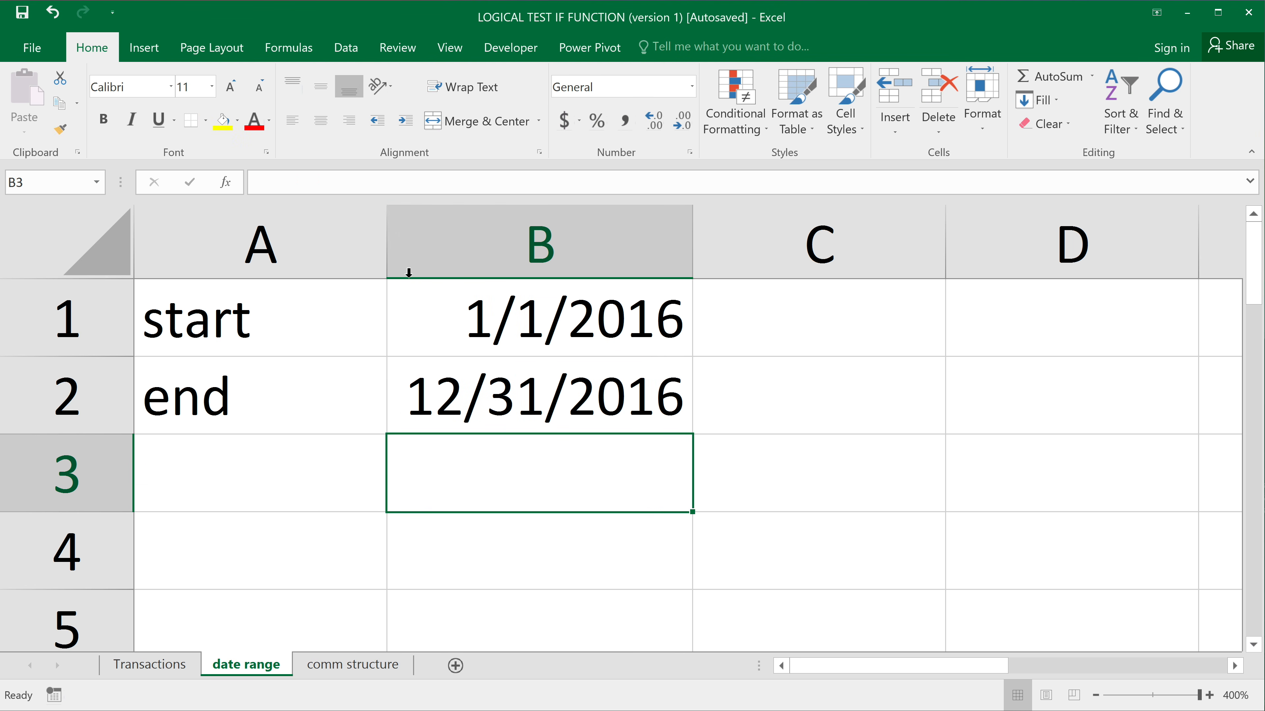
# - In the H2 formula on Transactions, replace DATEVALUE("1/1/2016") with the absolute reference 'date range'!$B$1
pyautogui.click(165, 669)
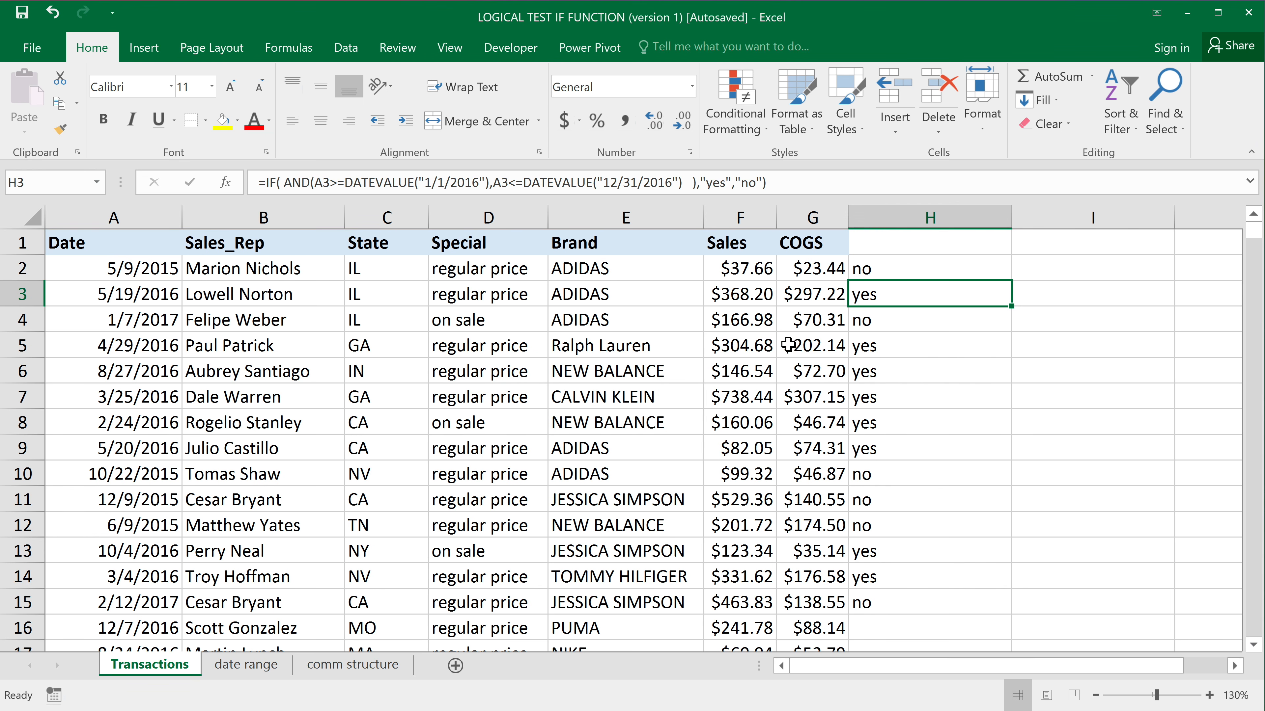
pyautogui.doubleClick(881, 273)
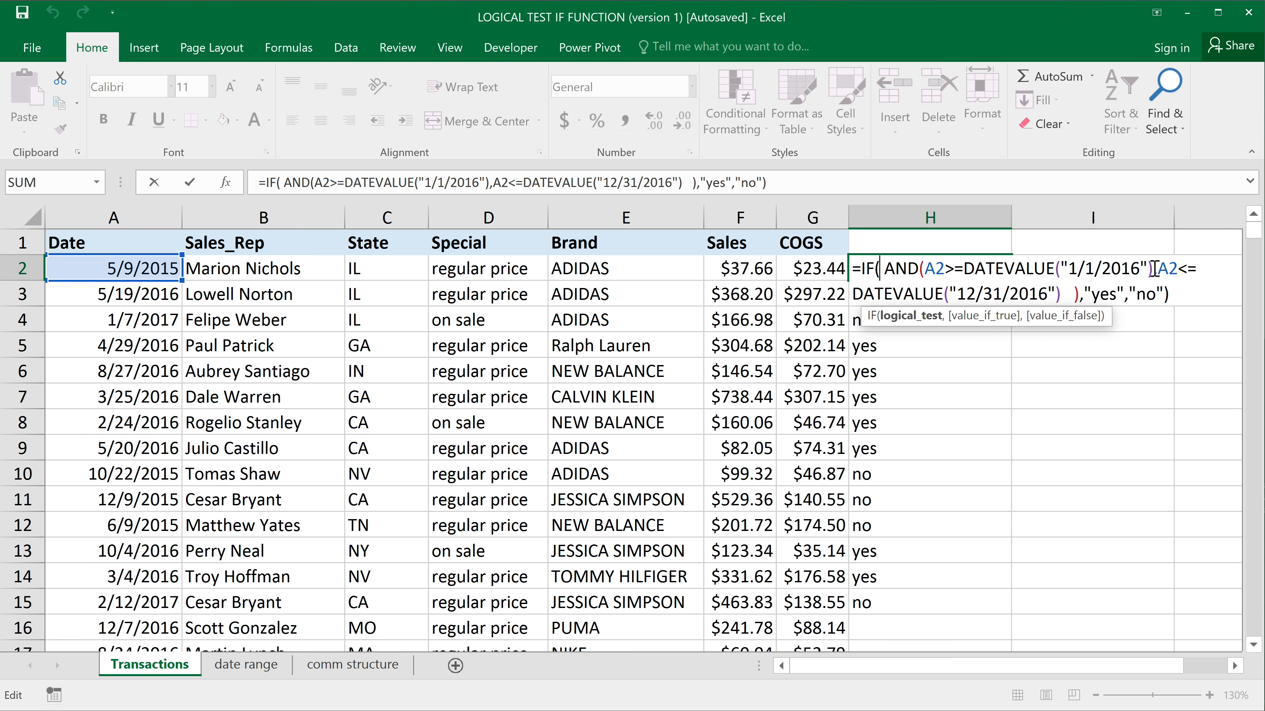
pyautogui.moveTo(1151, 271); pyautogui.dragTo(965, 267)
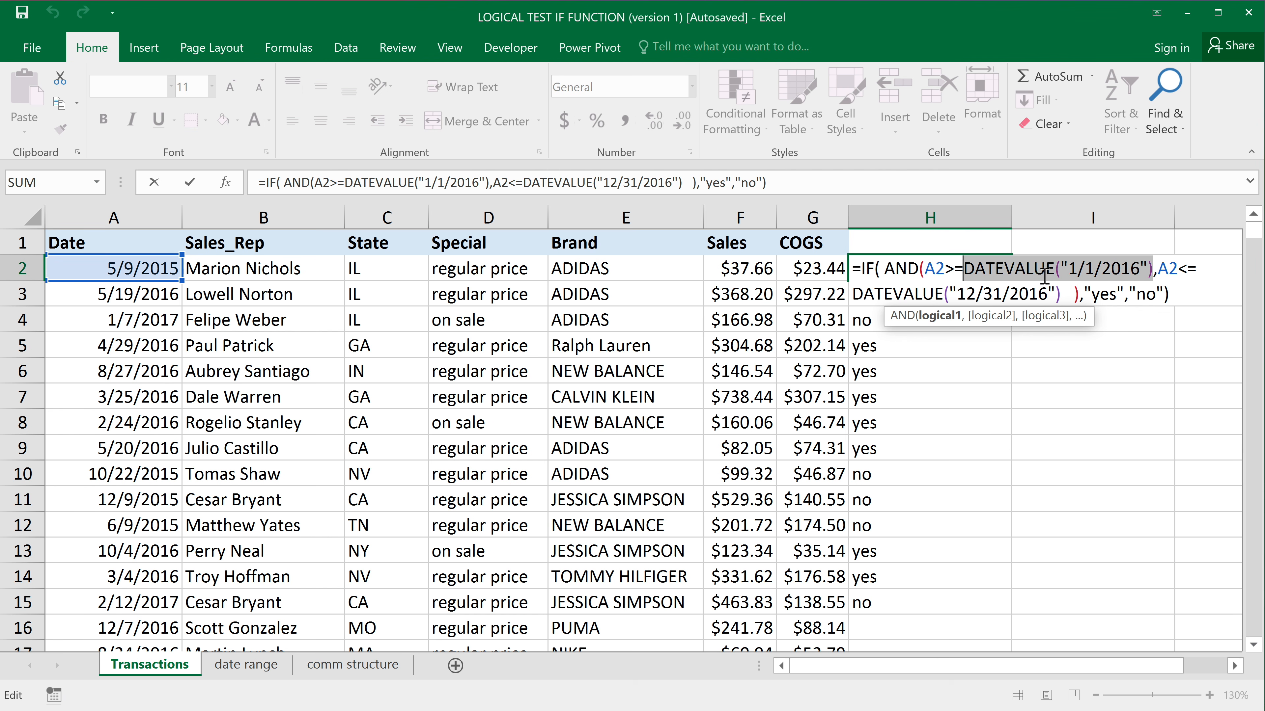
pyautogui.press('Delete')
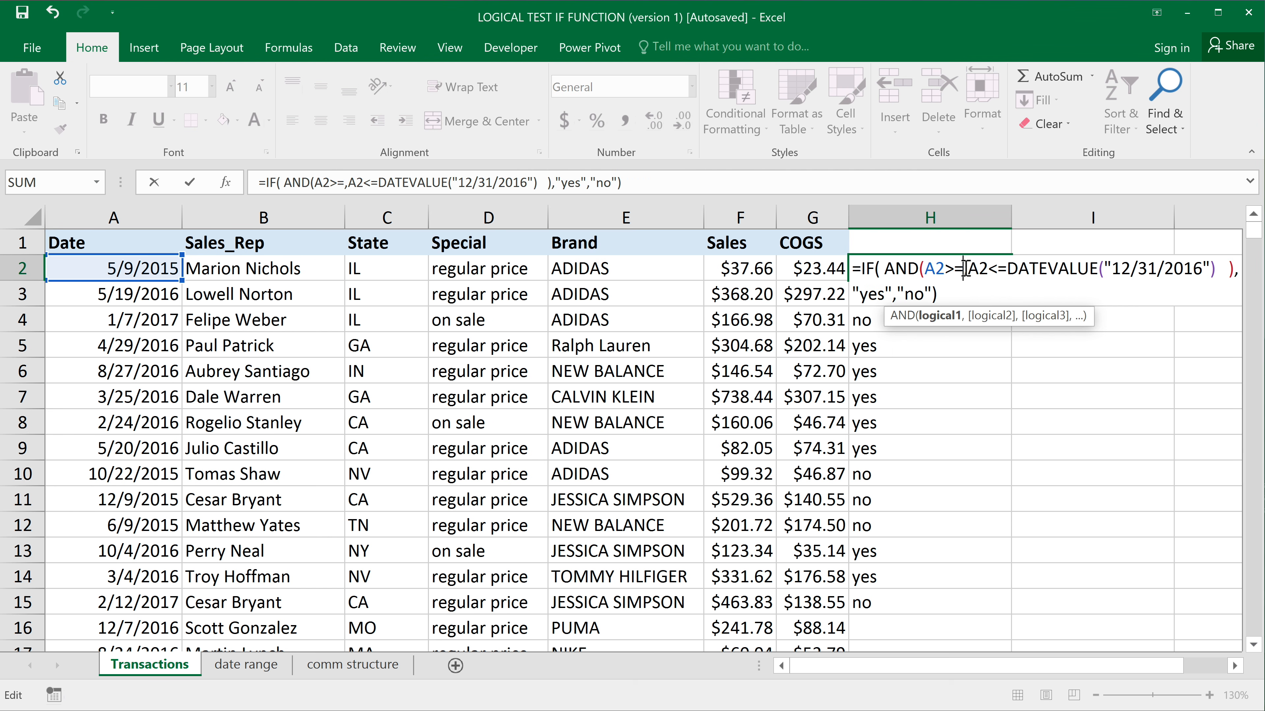
pyautogui.click(245, 673)
pyautogui.click(534, 324)
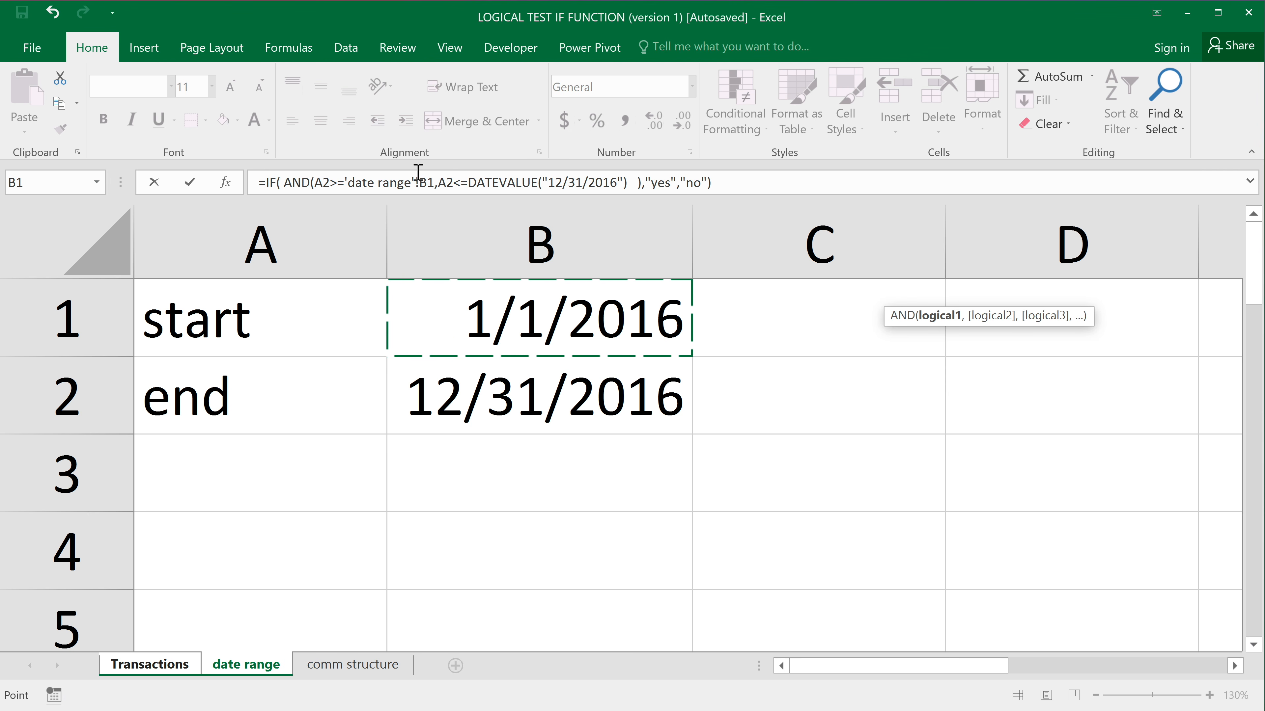
pyautogui.press('F4')
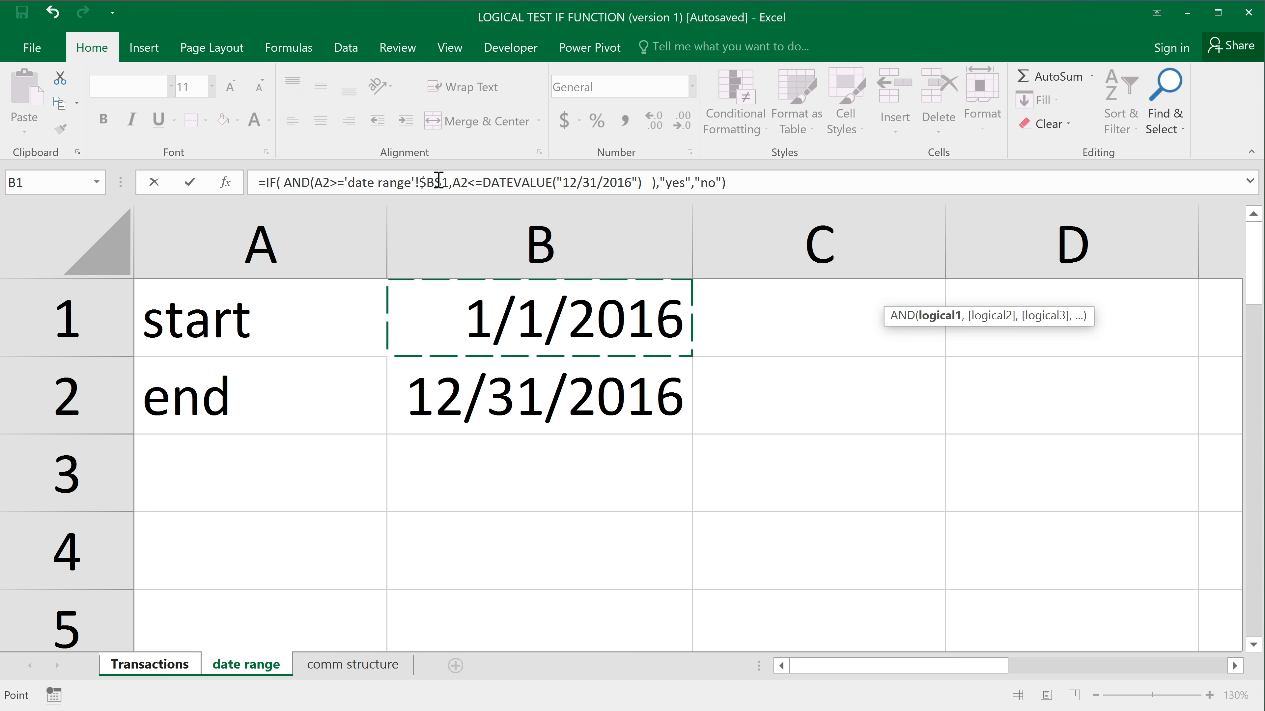
# - Replace DATEVALUE("12/31/2016") in the same formula with the absolute reference 'date range'!$B$2 and commit the formula
pyautogui.moveTo(483, 182); pyautogui.dragTo(644, 182)
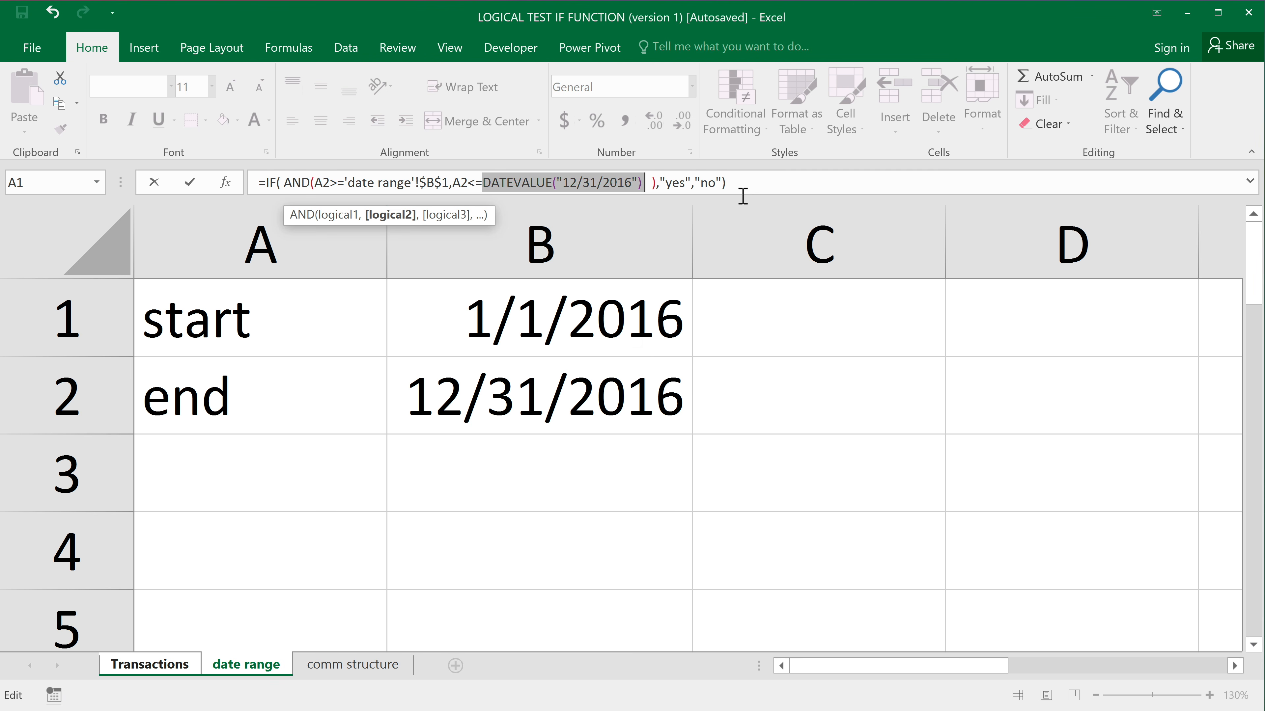
pyautogui.press('BackSpace')
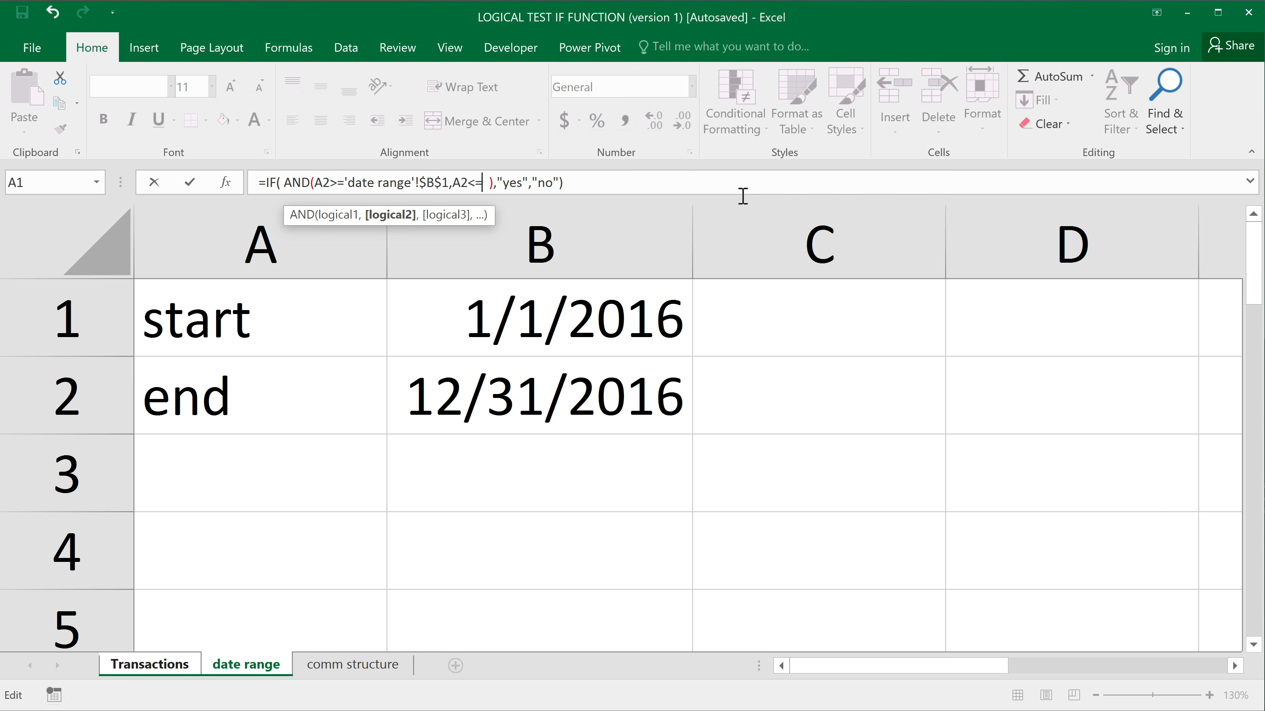
pyautogui.click(554, 407)
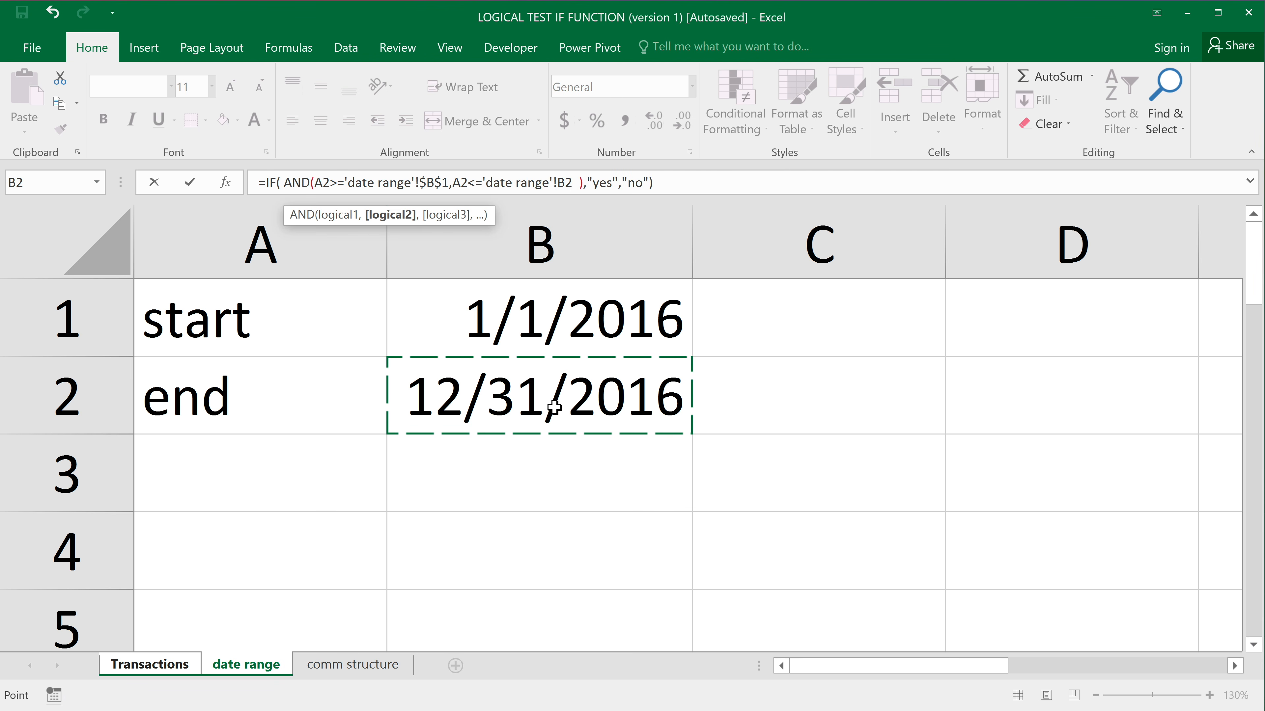
pyautogui.press('F4')
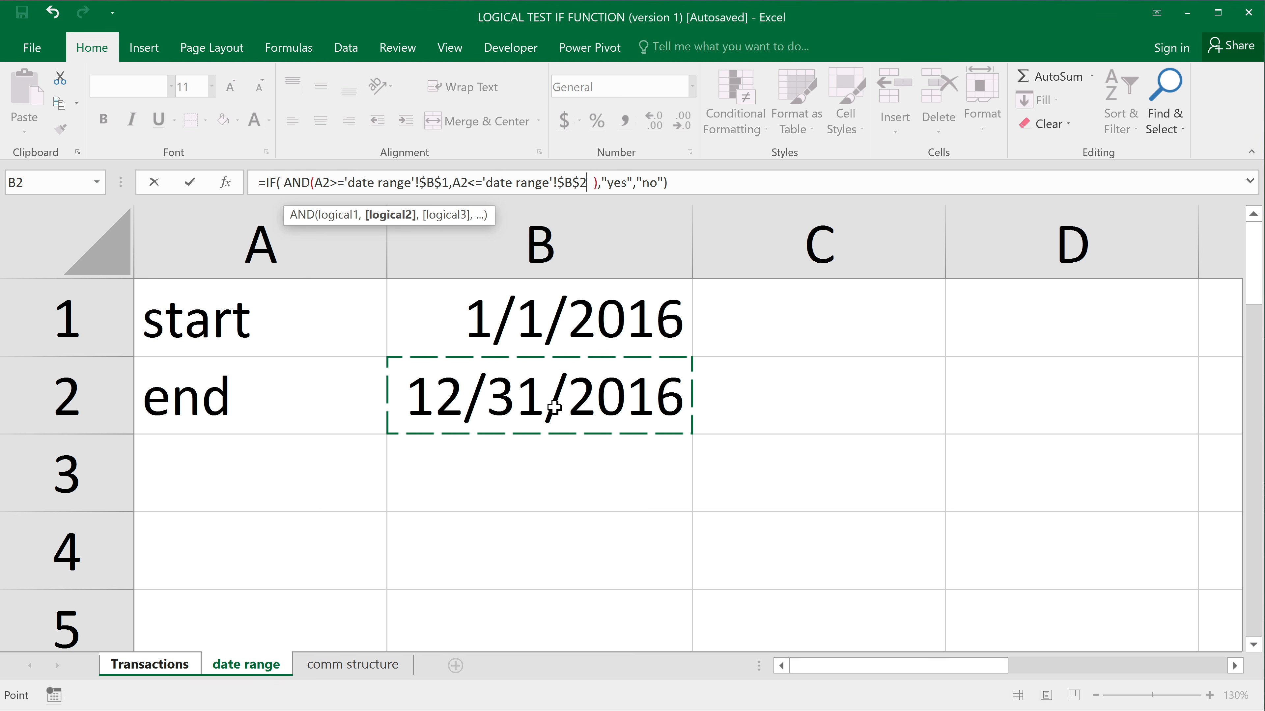
pyautogui.press('Return')
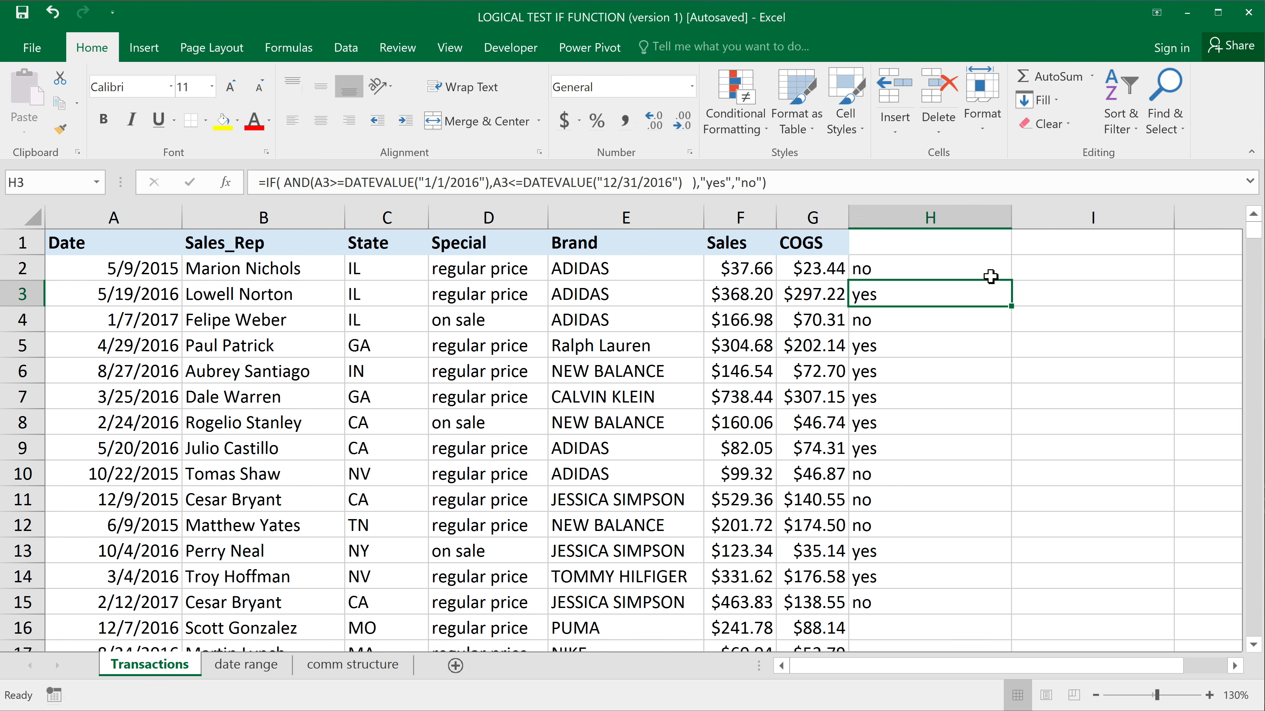
# - Fill the updated date range formula from H2 down to H15 and review the references in H2
pyautogui.click(1003, 278)
pyautogui.moveTo(1003, 277); pyautogui.dragTo(972, 597)
pyautogui.doubleClick(882, 269)
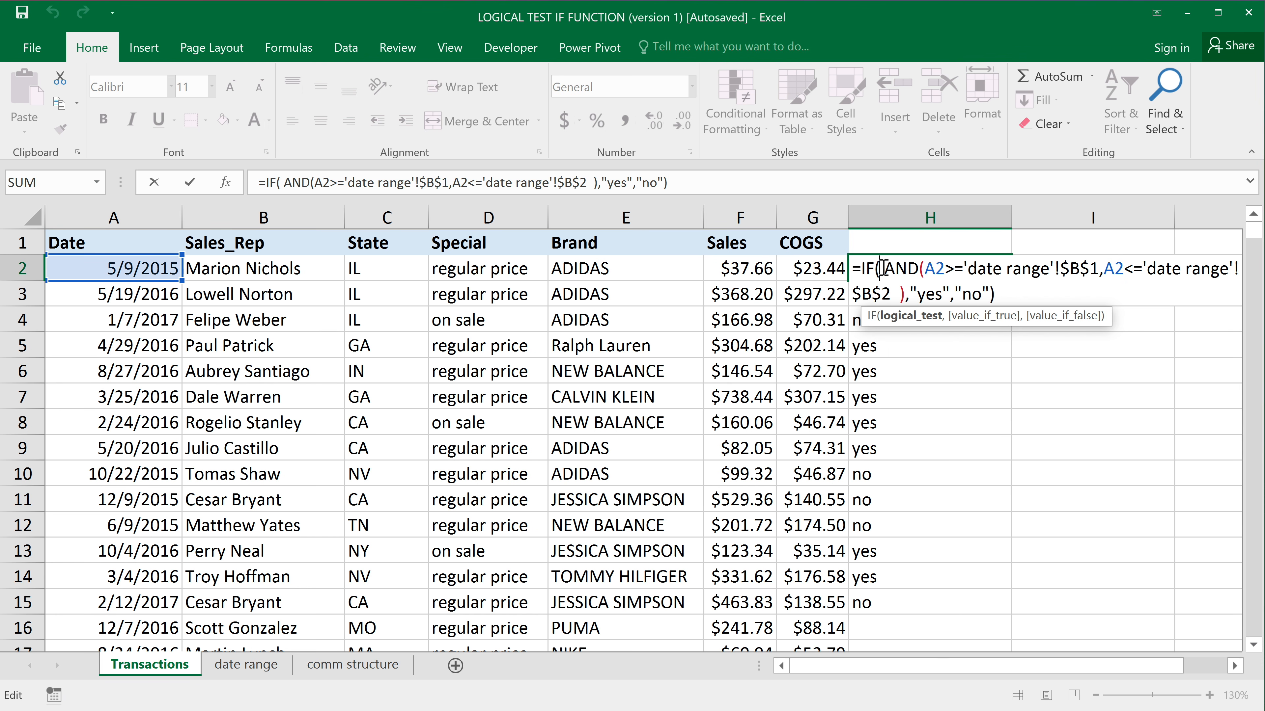
pyautogui.press('Return')
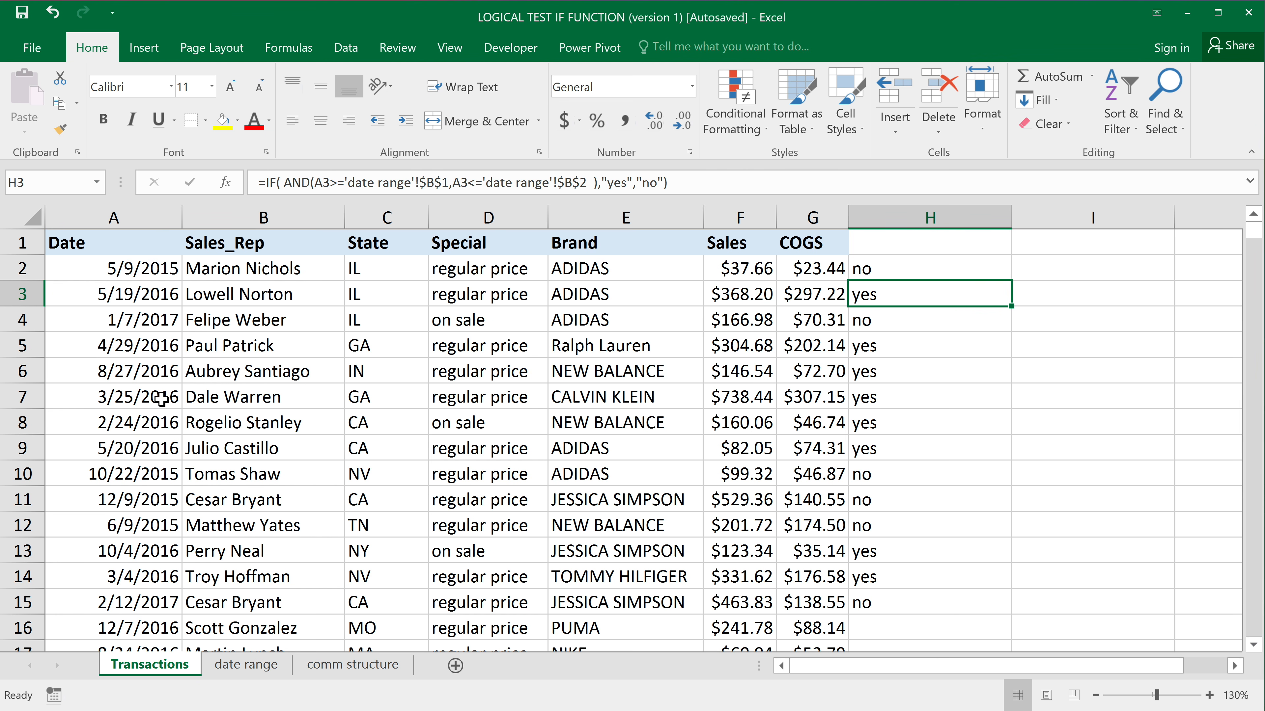
# - Change the end date in B2 of the date range sheet to 6/30/2016
pyautogui.click(263, 668)
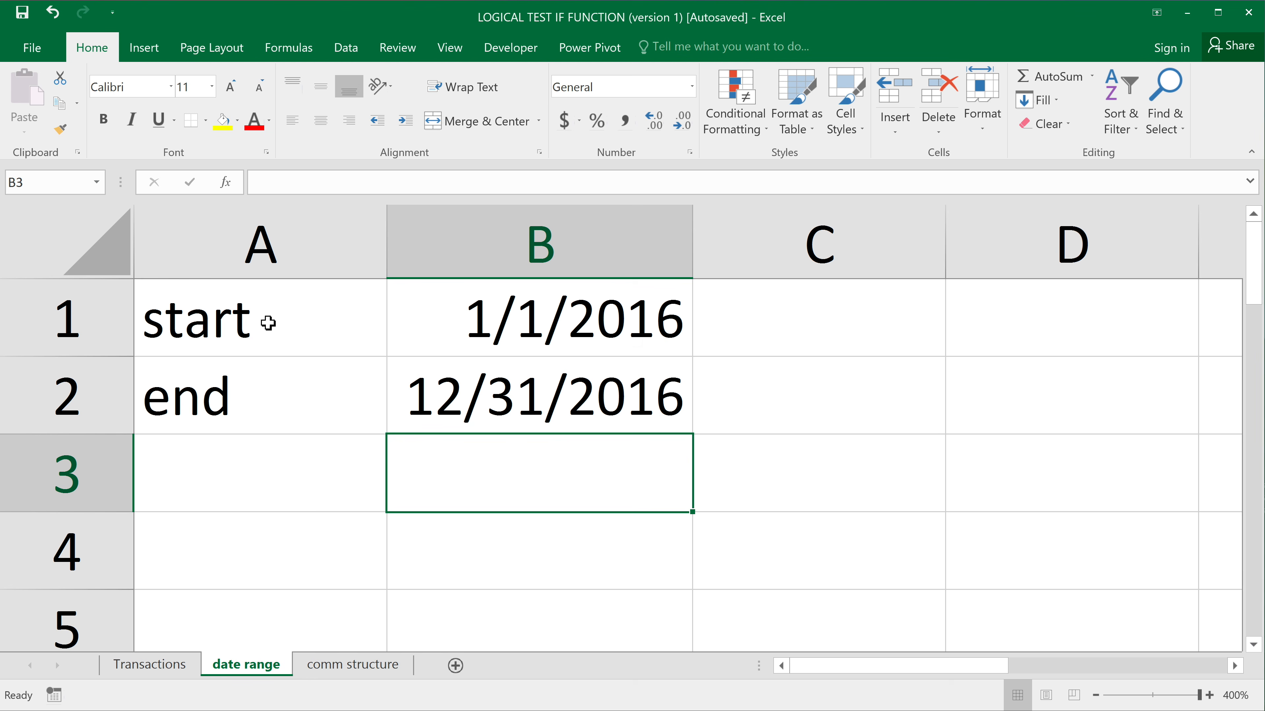
pyautogui.click(530, 321)
pyautogui.click(494, 416)
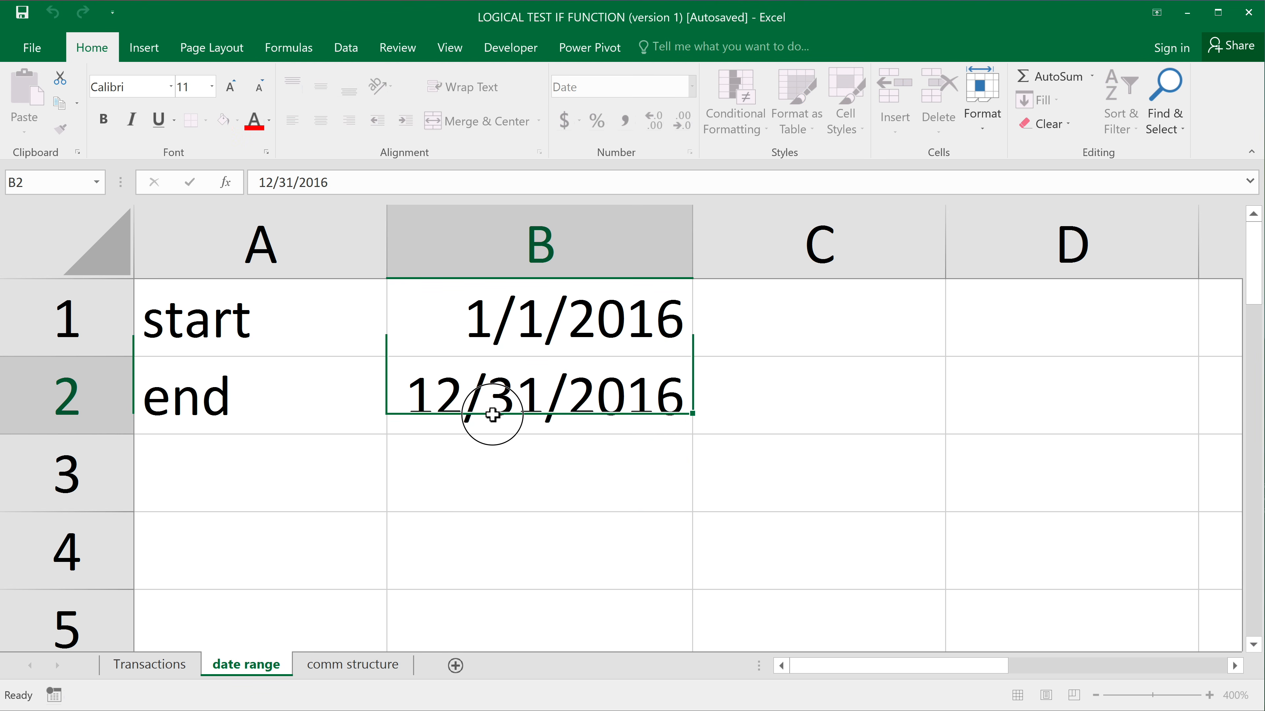
pyautogui.doubleClick(490, 414)
pyautogui.doubleClick(418, 397)
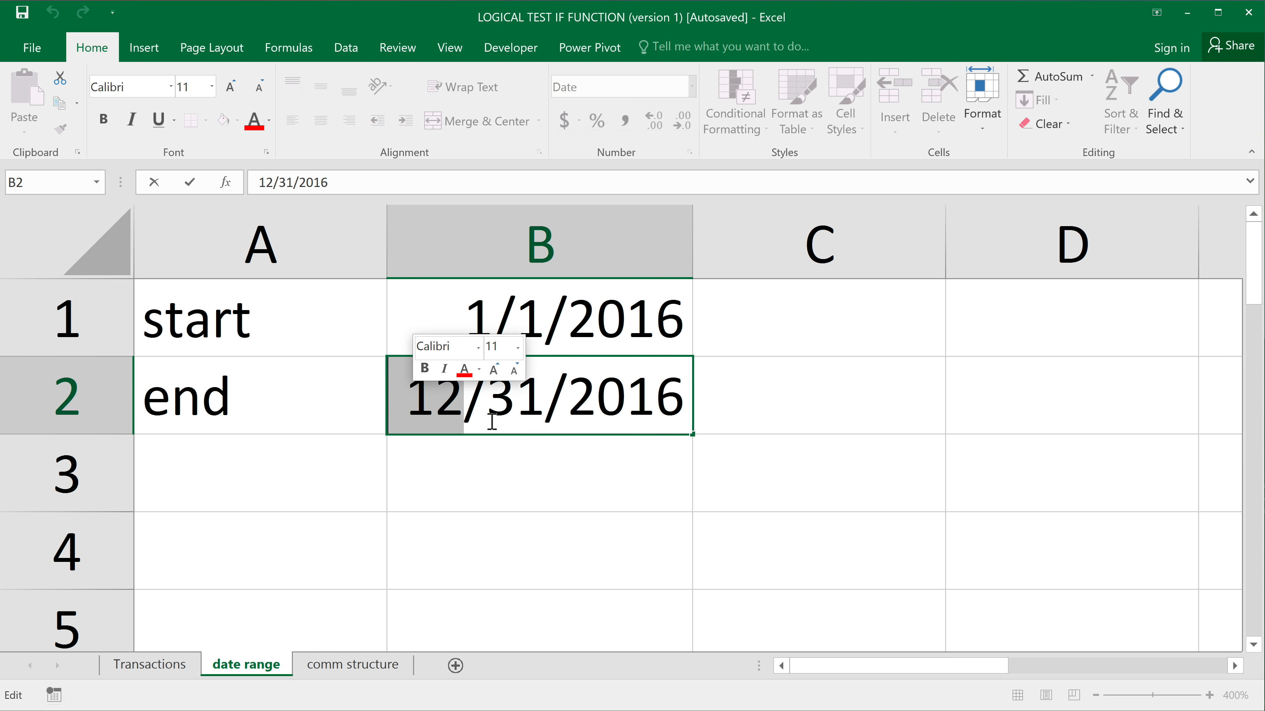
pyautogui.write('6')
pyautogui.click(494, 399)
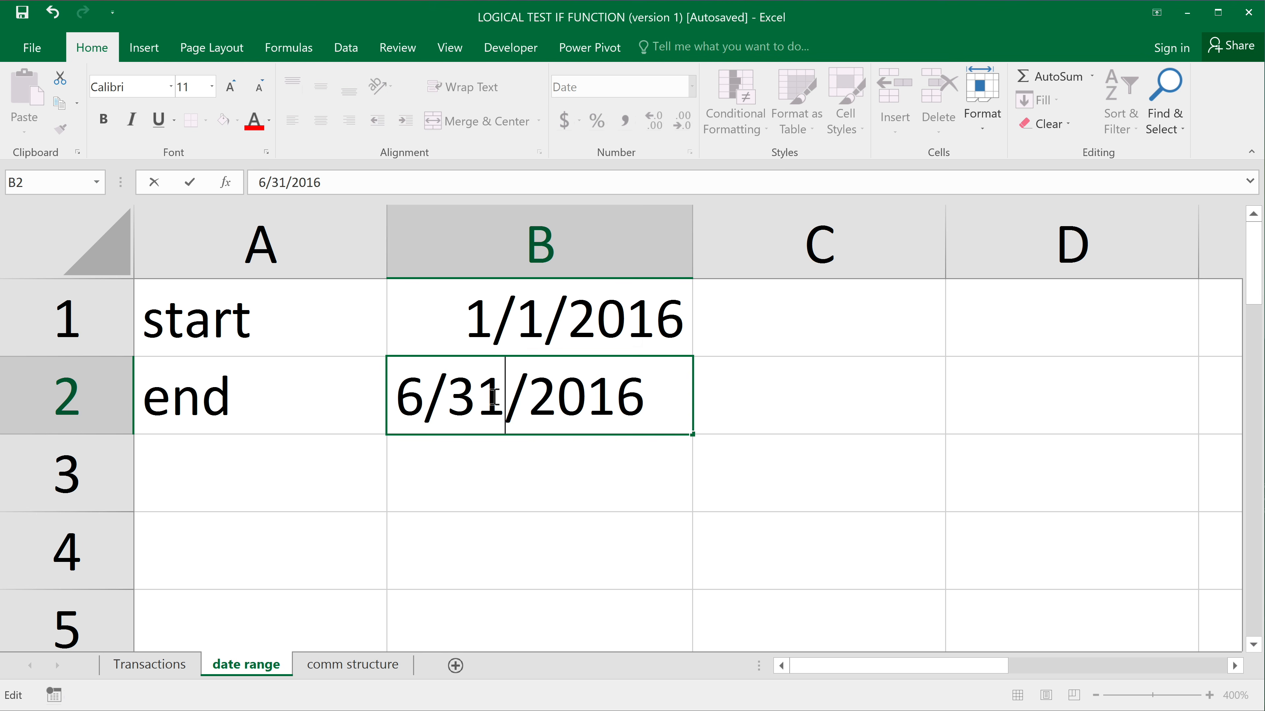
pyautogui.press('BackSpace')
pyautogui.write('0')
pyautogui.press('Return')
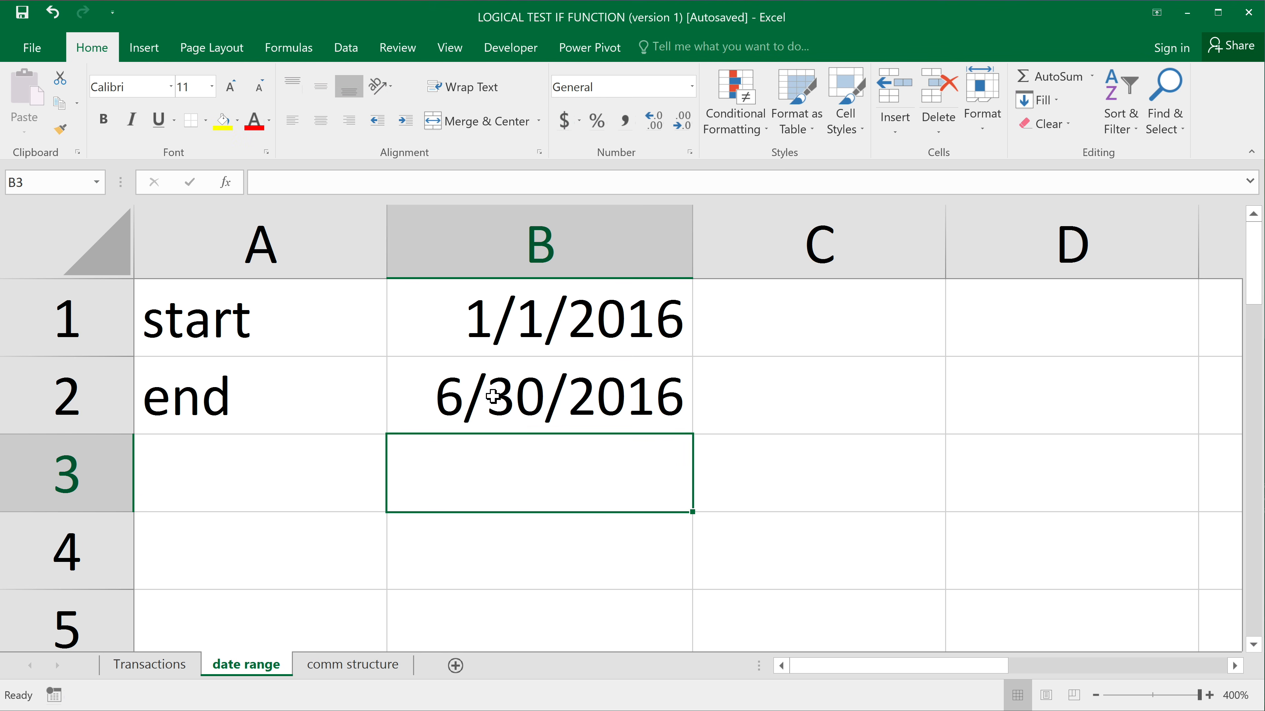
# - Review the dates in B1:B2 and check the column H results on Transactions against the dates in rows 6 to 8
pyautogui.click(493, 396)
pyautogui.moveTo(485, 322); pyautogui.dragTo(497, 367)
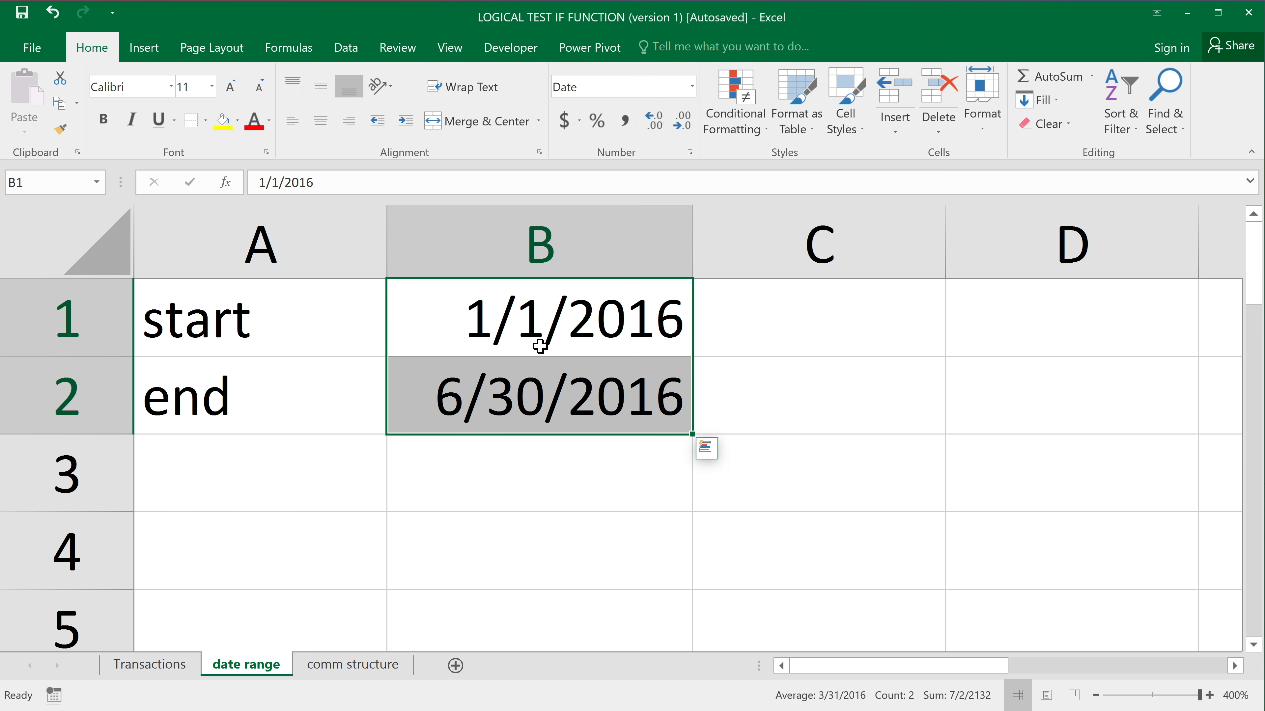
pyautogui.click(479, 318)
pyautogui.click(467, 393)
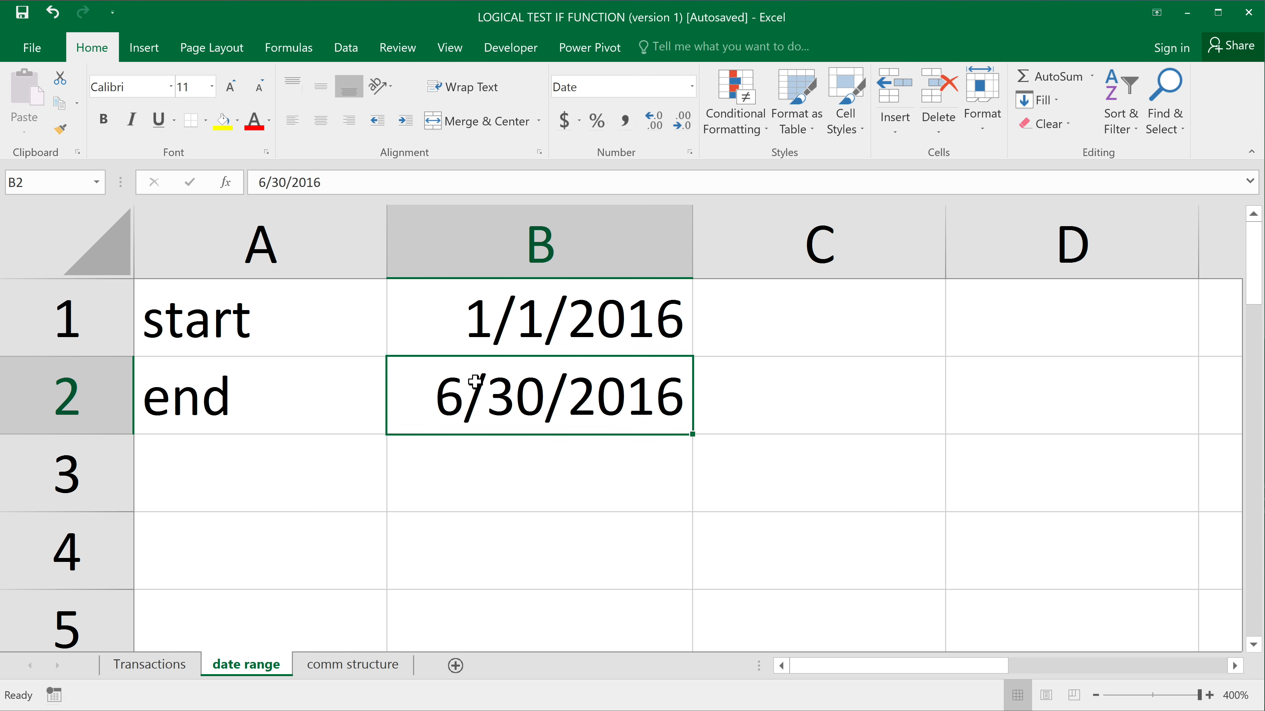
pyautogui.click(135, 670)
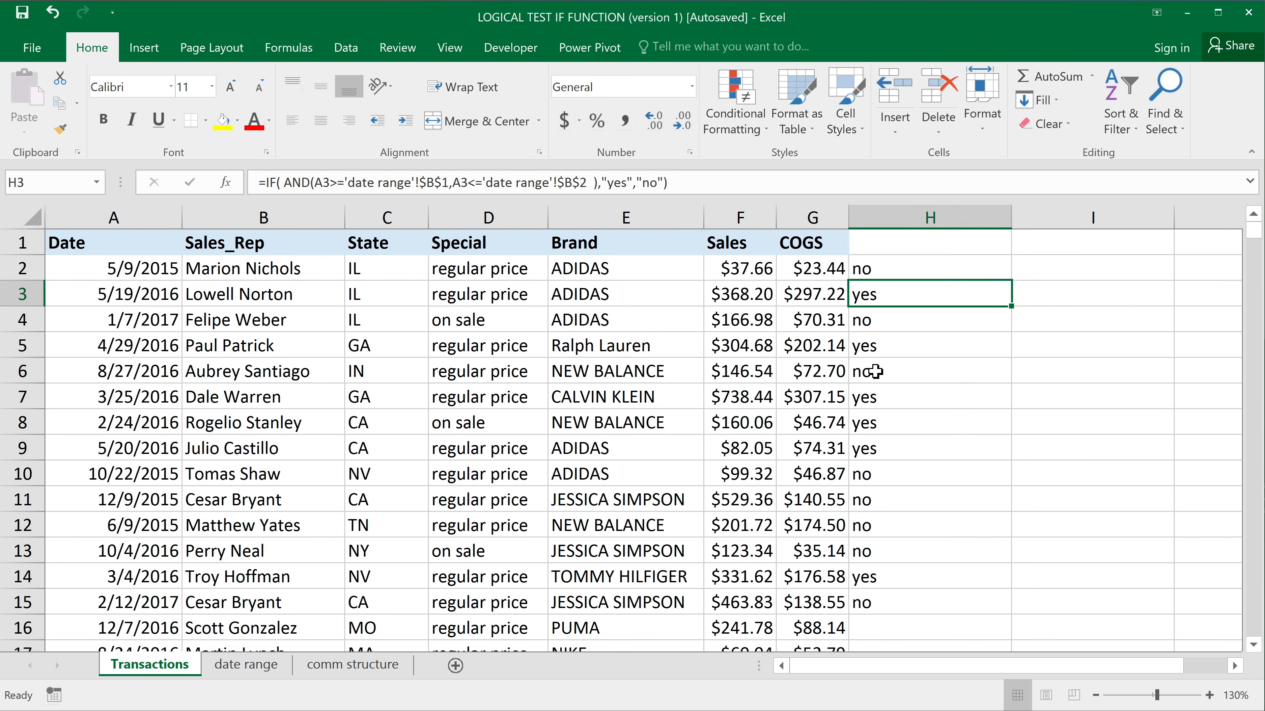
pyautogui.click(155, 367)
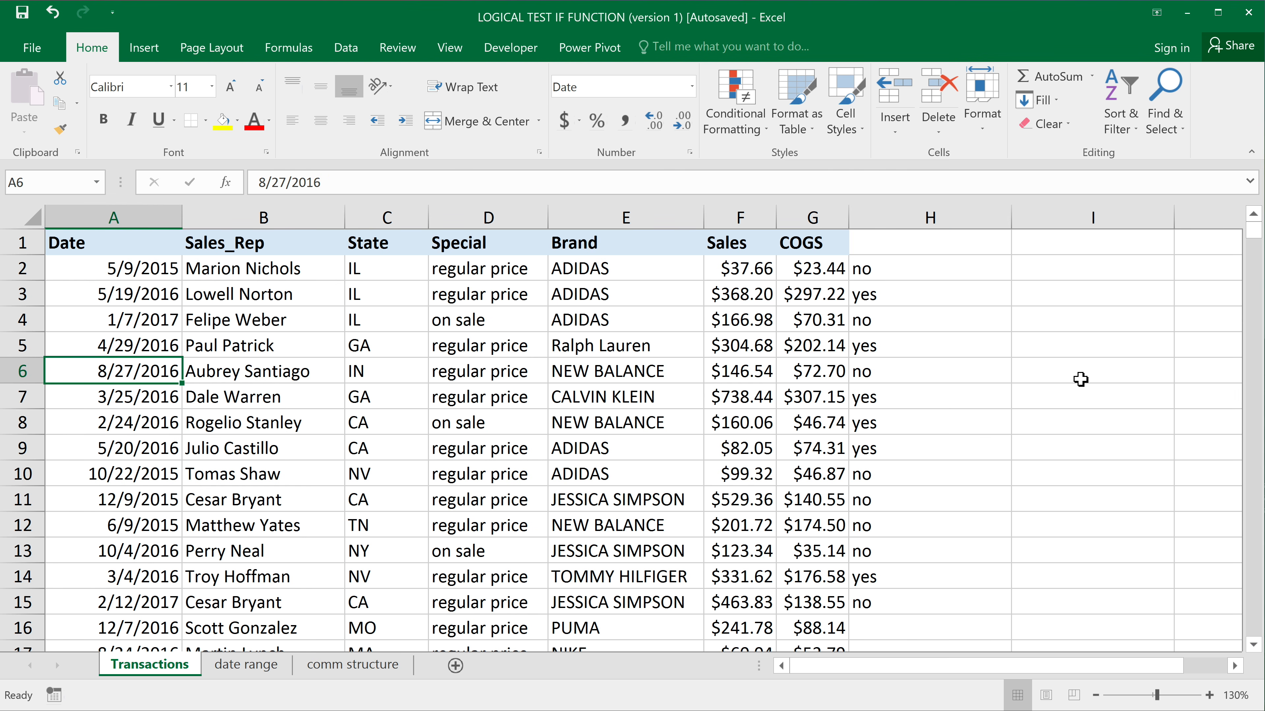
pyautogui.click(948, 374)
pyautogui.click(129, 377)
pyautogui.moveTo(135, 396); pyautogui.dragTo(137, 425)
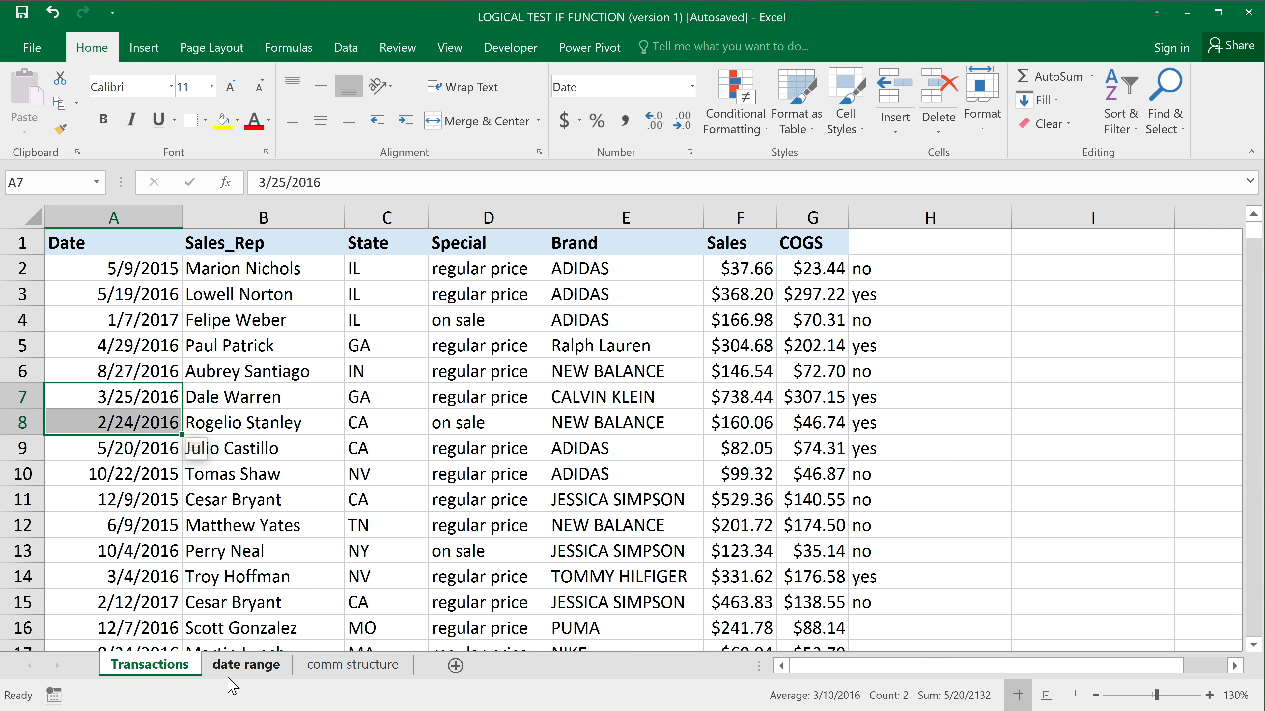
# - Open the IF formula in H2 for editing with the cursor at its end
pyautogui.click(892, 272)
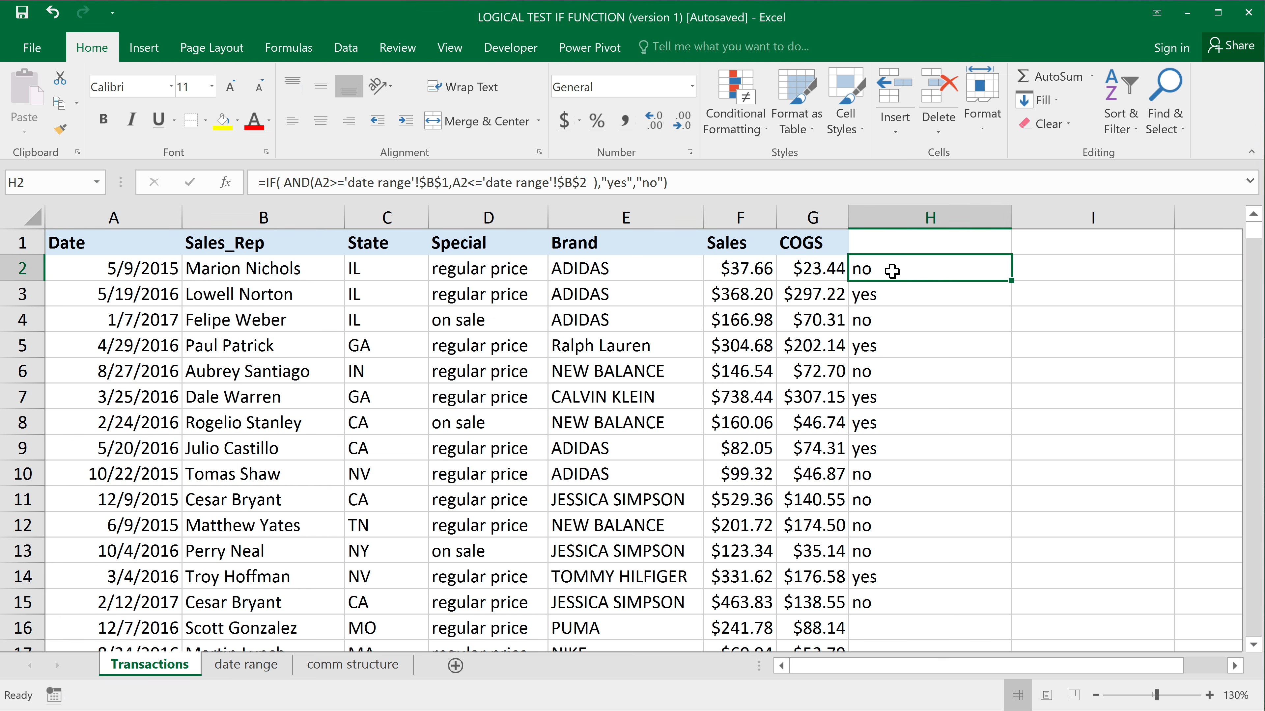
pyautogui.doubleClick(892, 271)
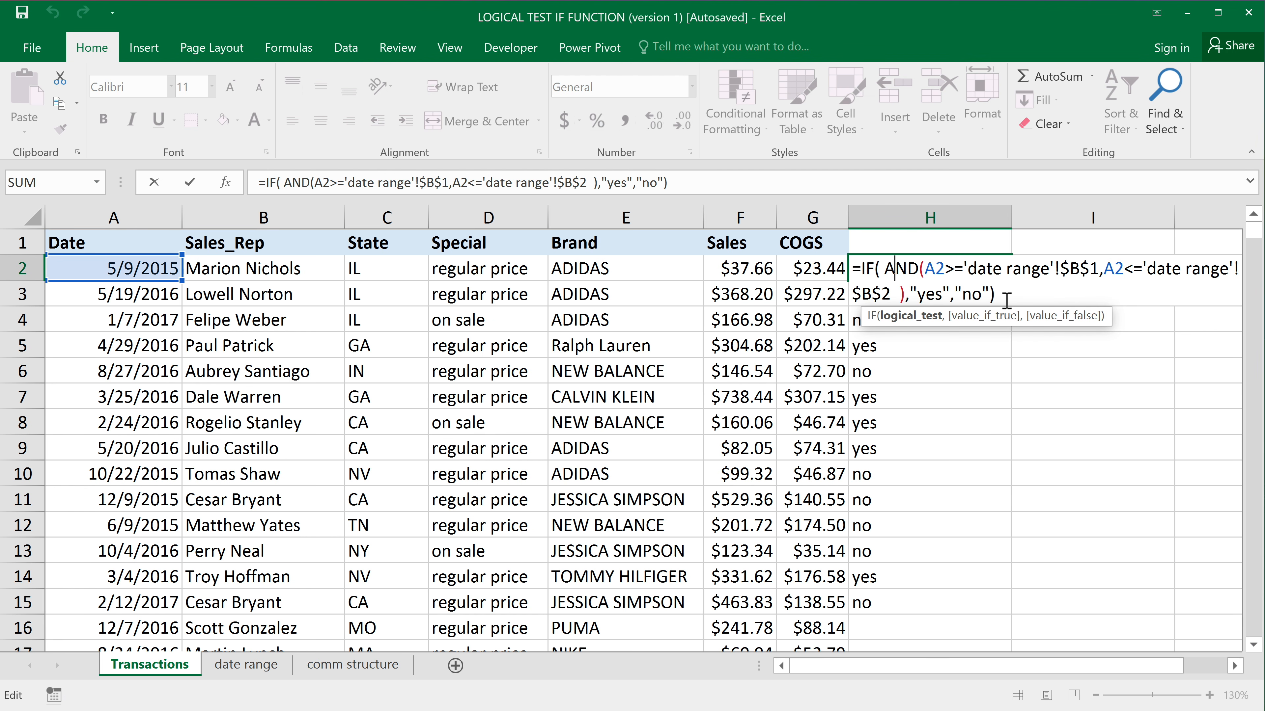
pyautogui.click(1053, 287)
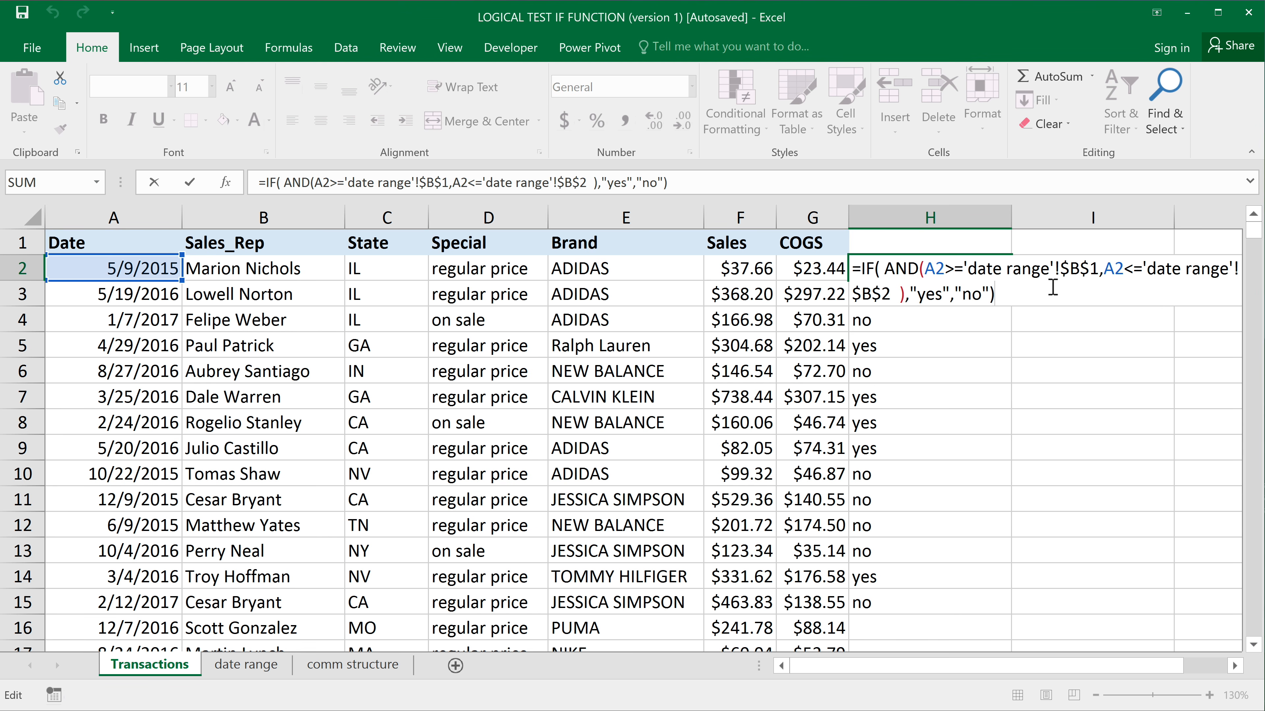